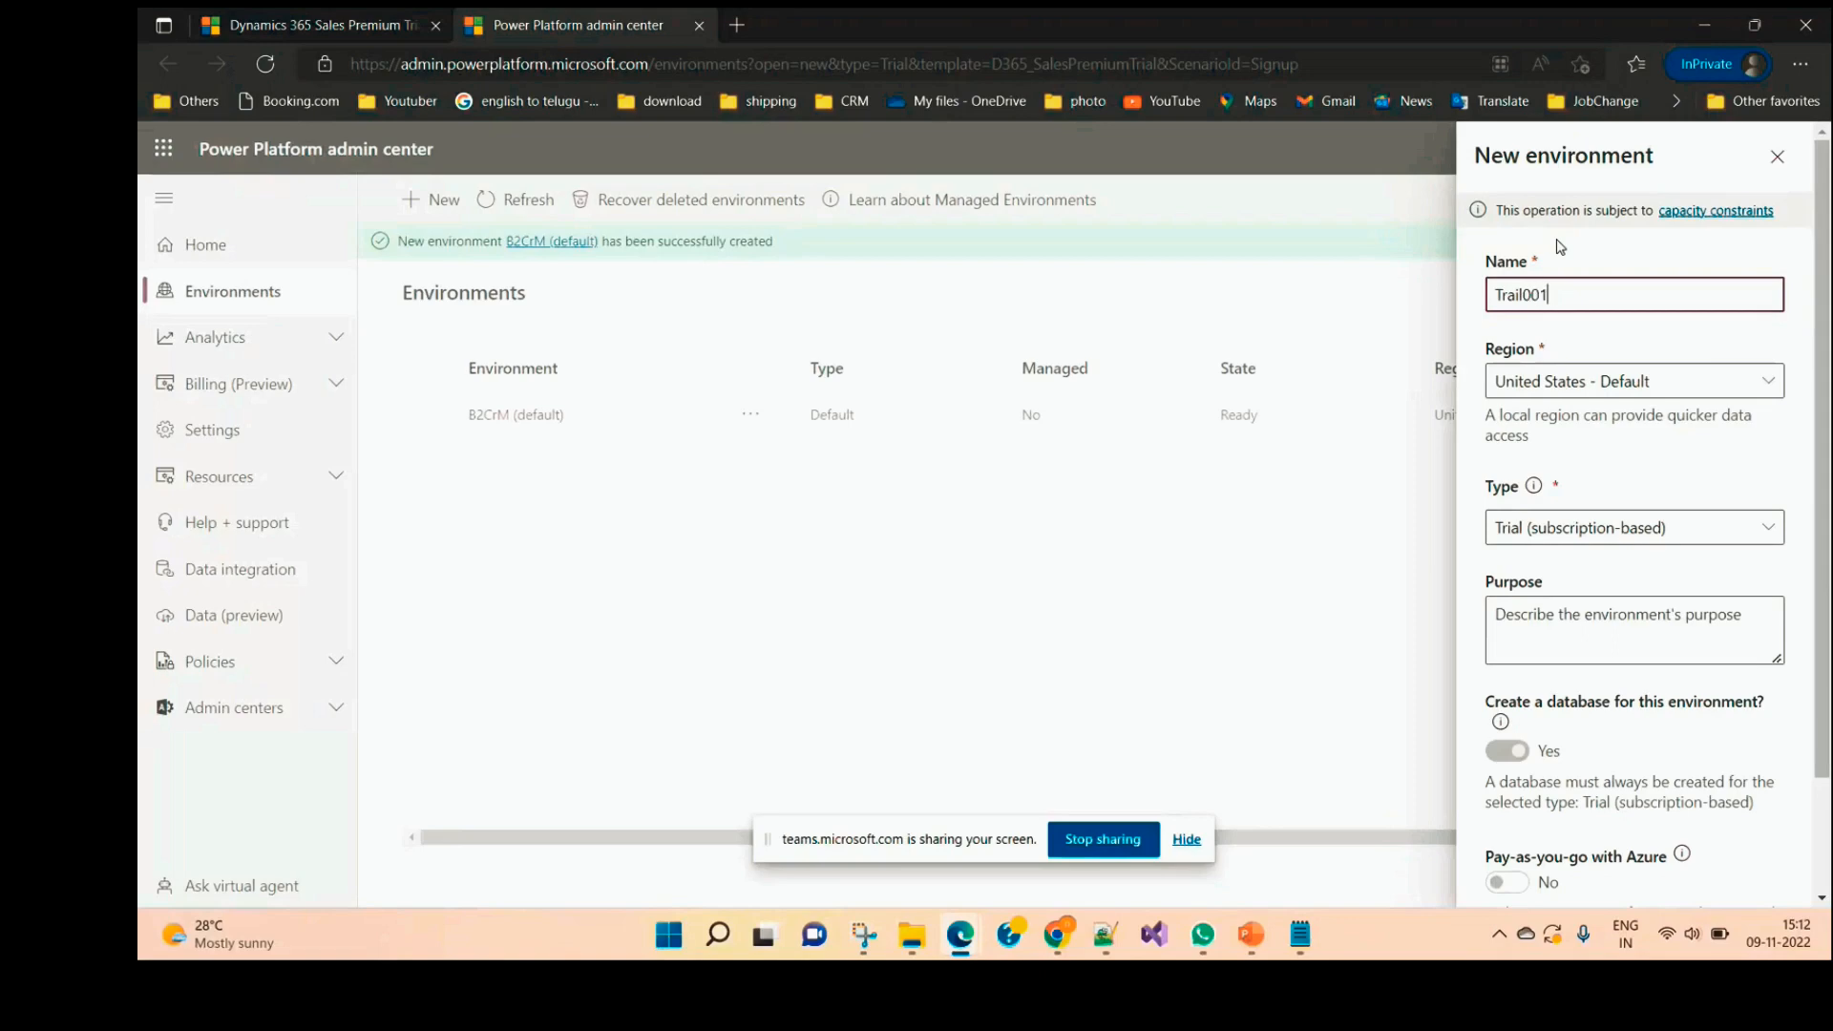
Step: Finish creating the Trail001 environment, with all enterprise applications deployed automatically, and refresh the environment list
{"action": "scroll", "coordinate": [1733, 588], "scroll_direction": "down", "scroll_amount": 2}
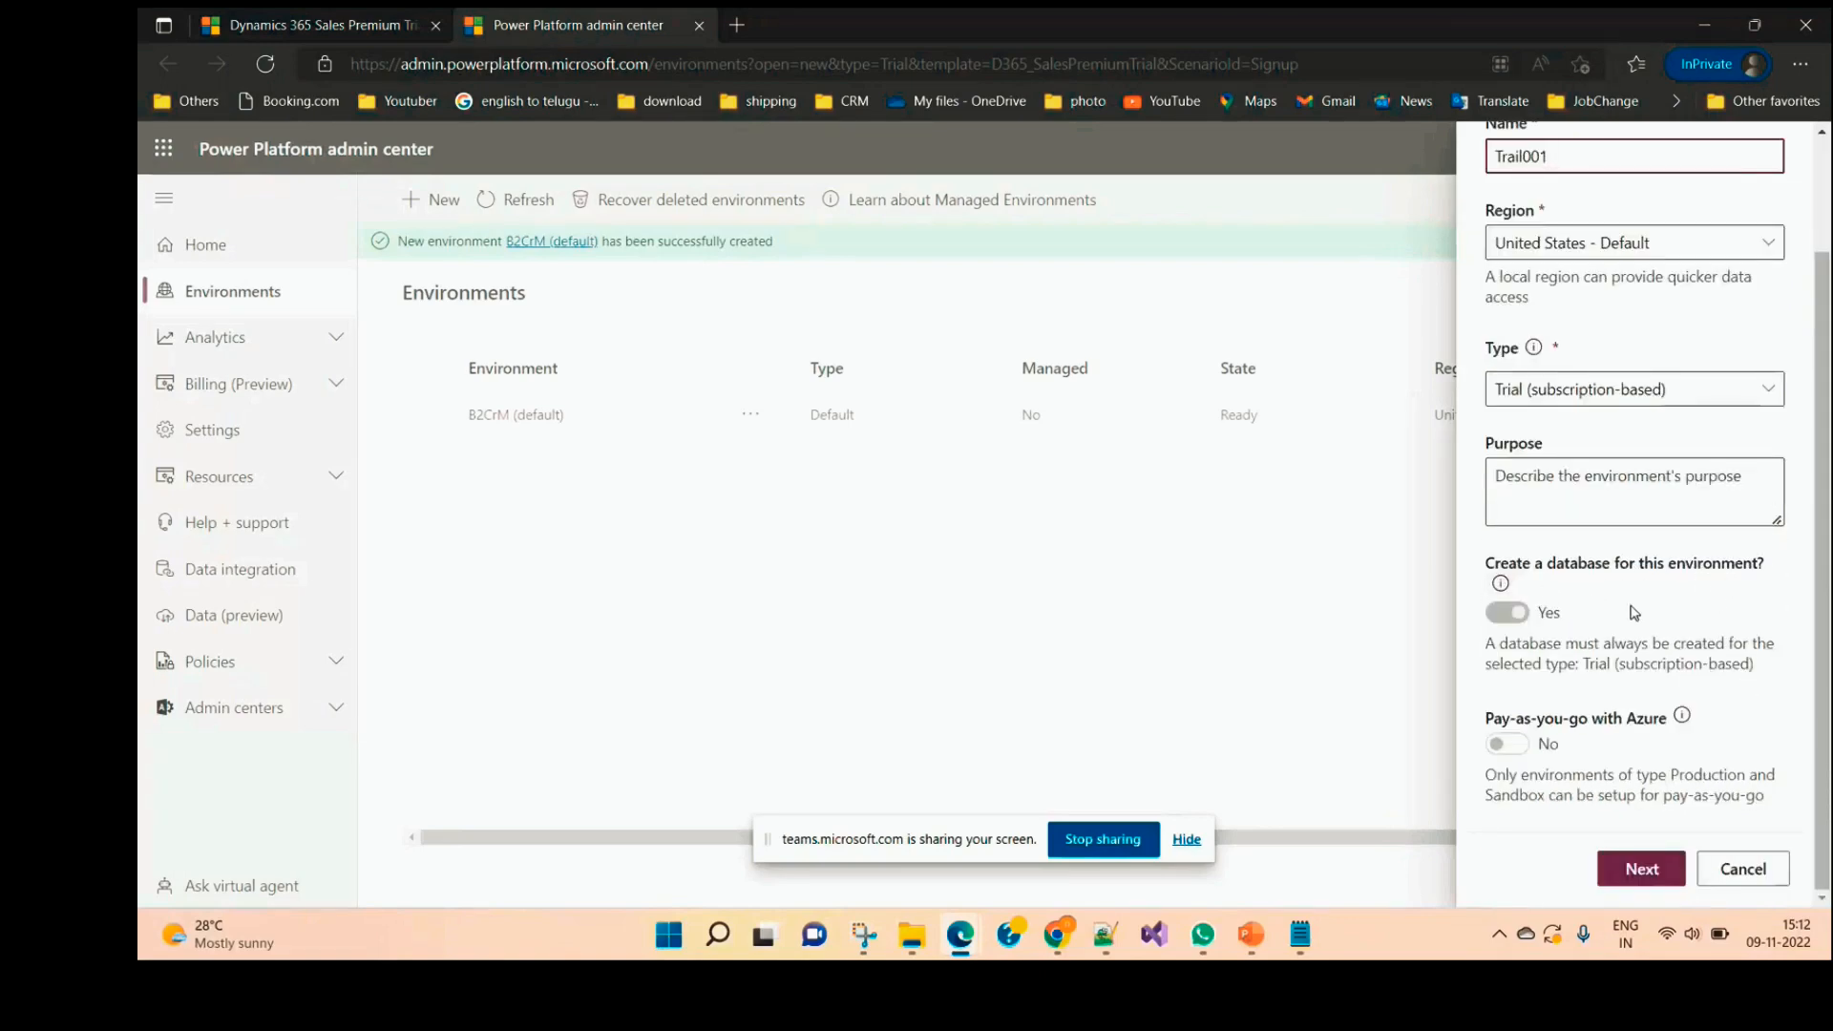
{"action": "left_click", "coordinate": [1640, 869]}
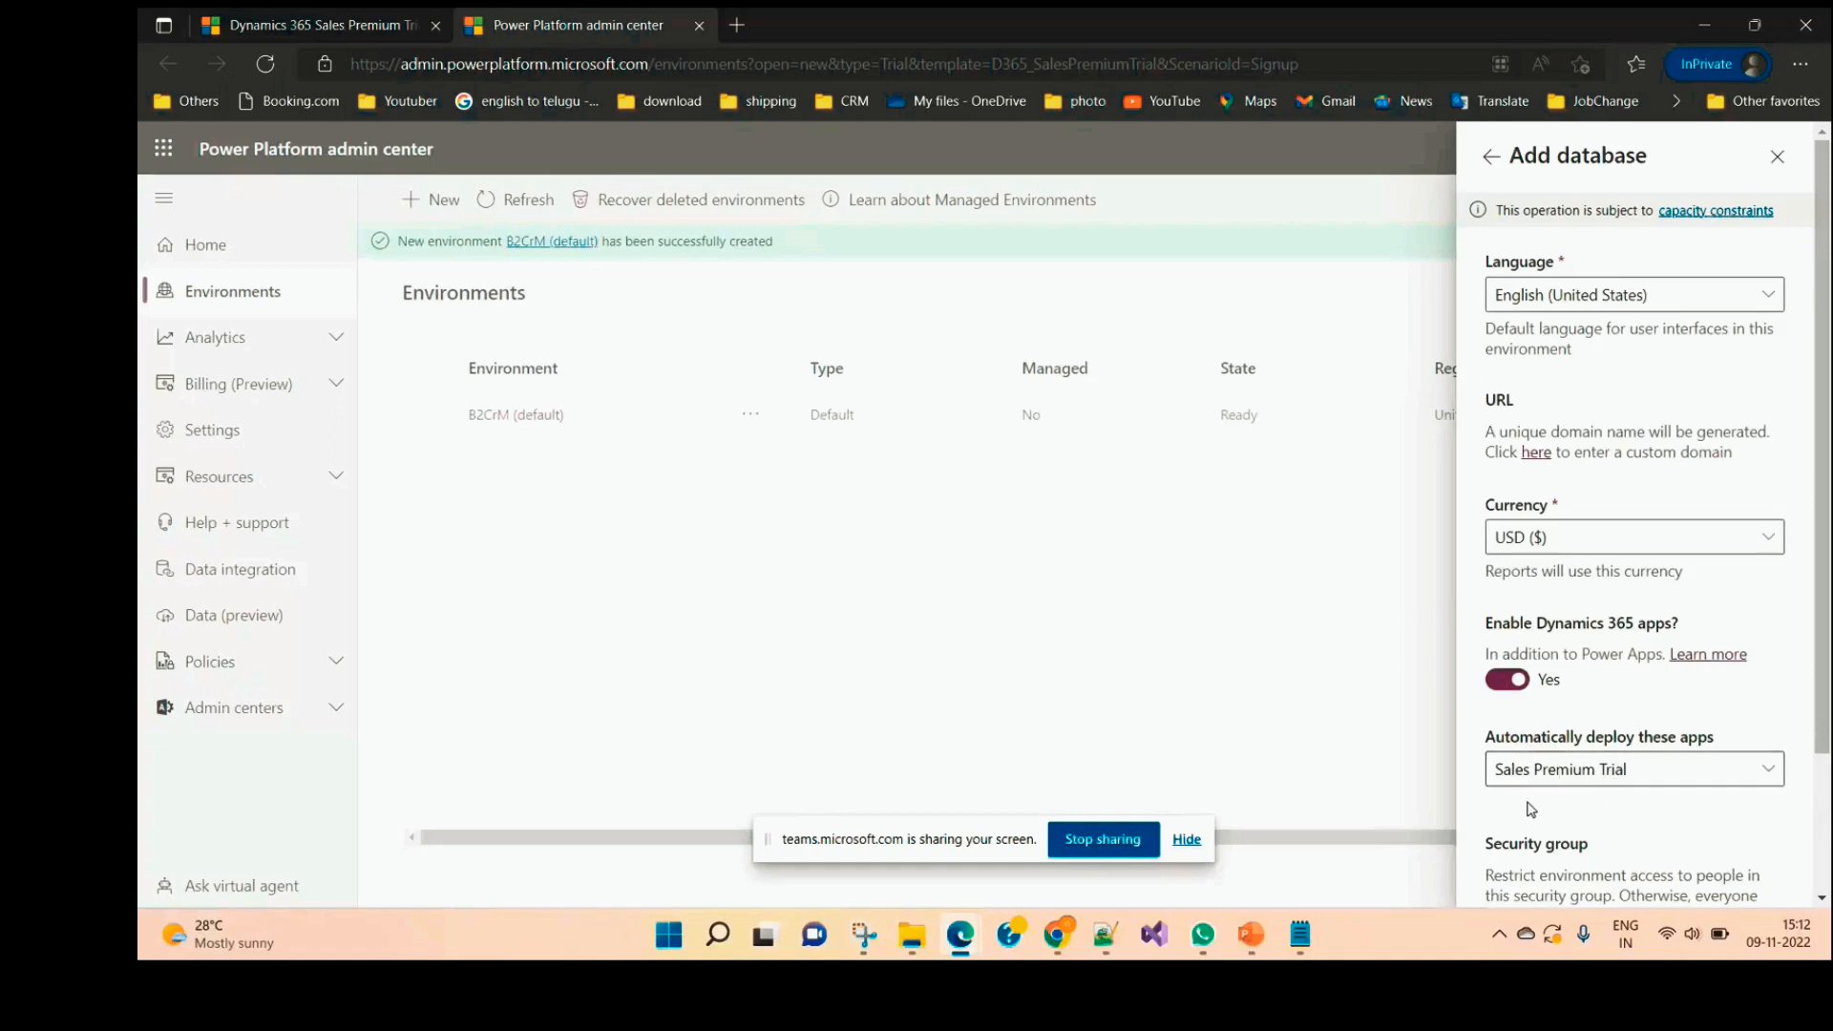
{"action": "left_click", "coordinate": [1768, 777]}
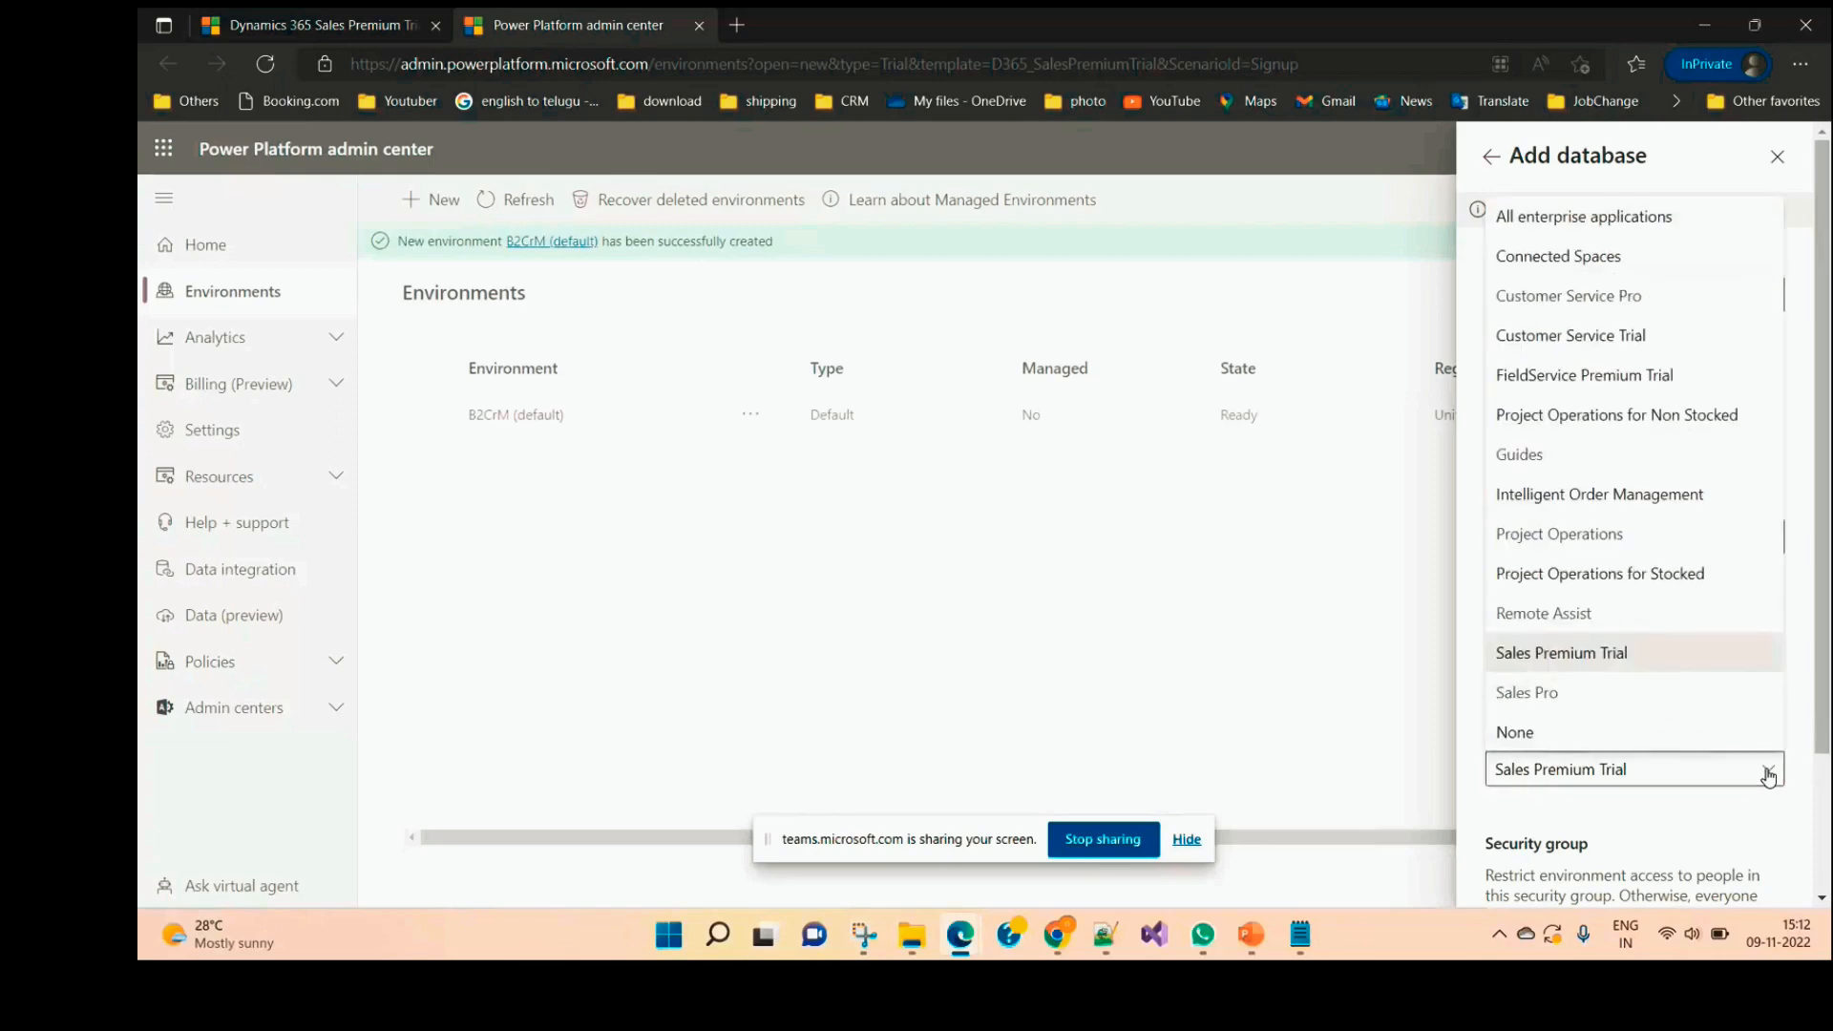
{"action": "left_click", "coordinate": [1638, 218]}
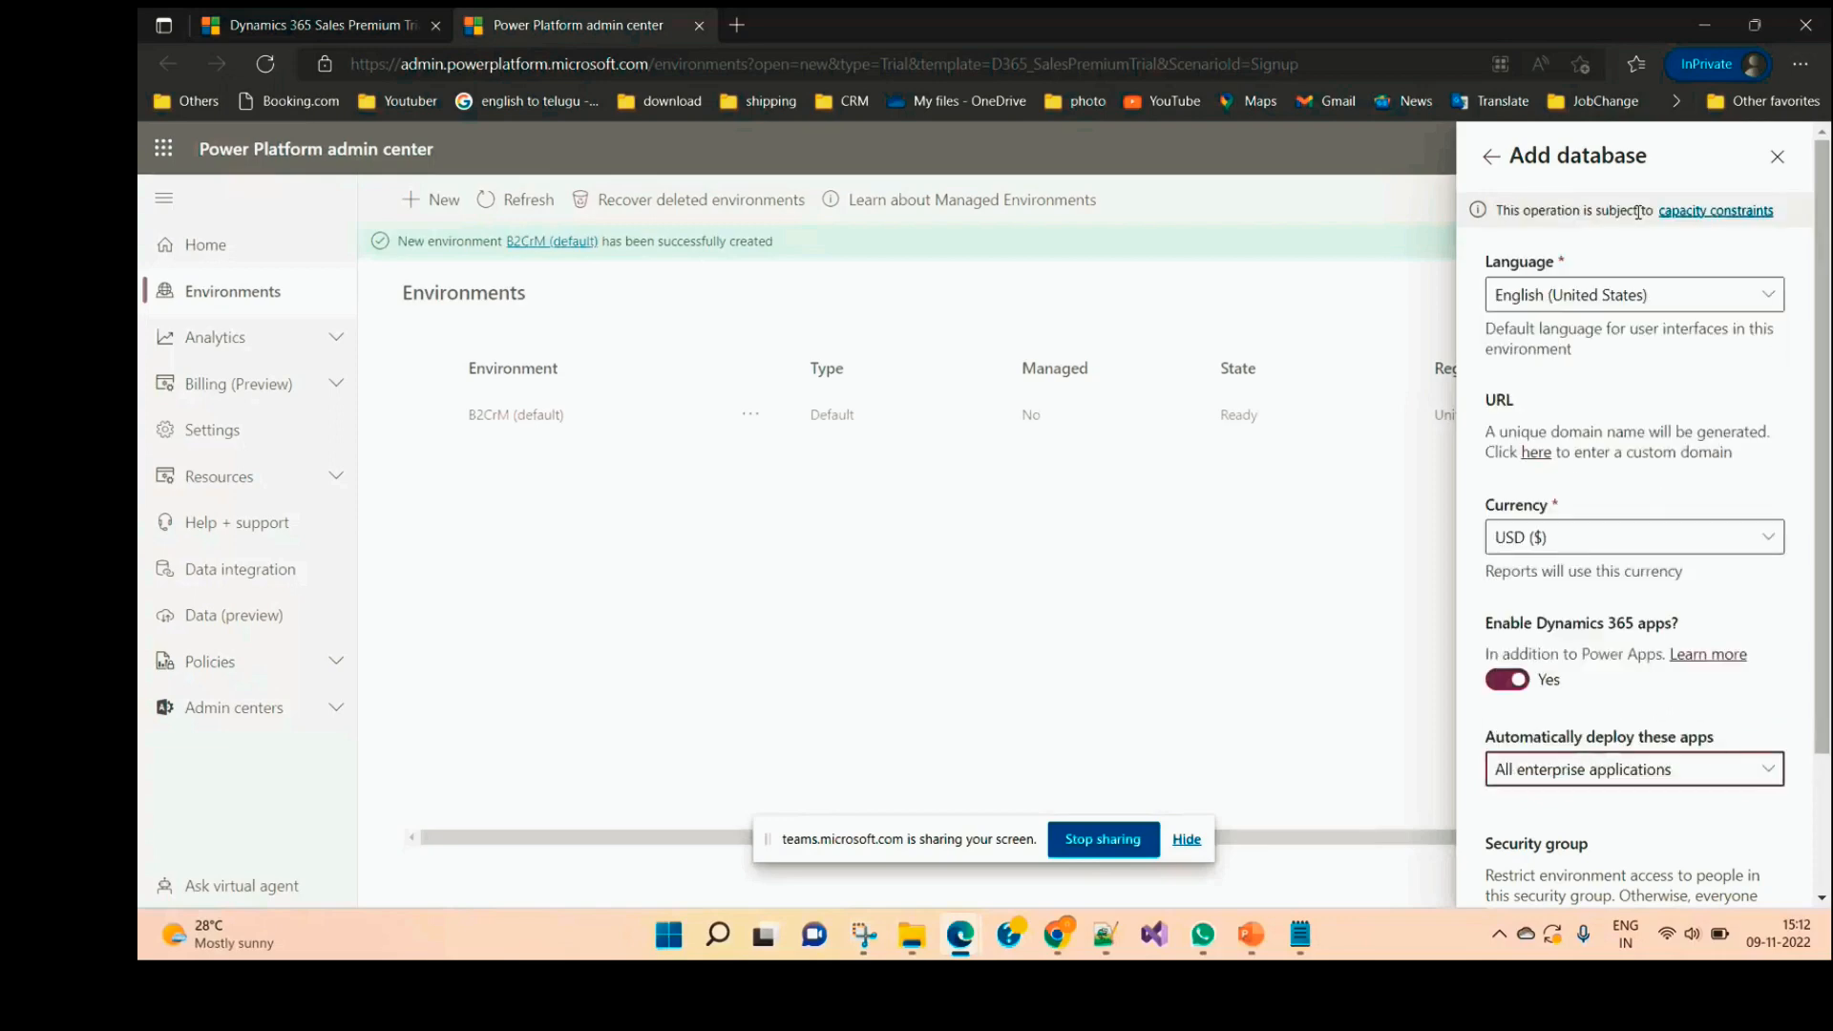
{"action": "scroll", "coordinate": [1584, 740], "scroll_direction": "down", "scroll_amount": 2}
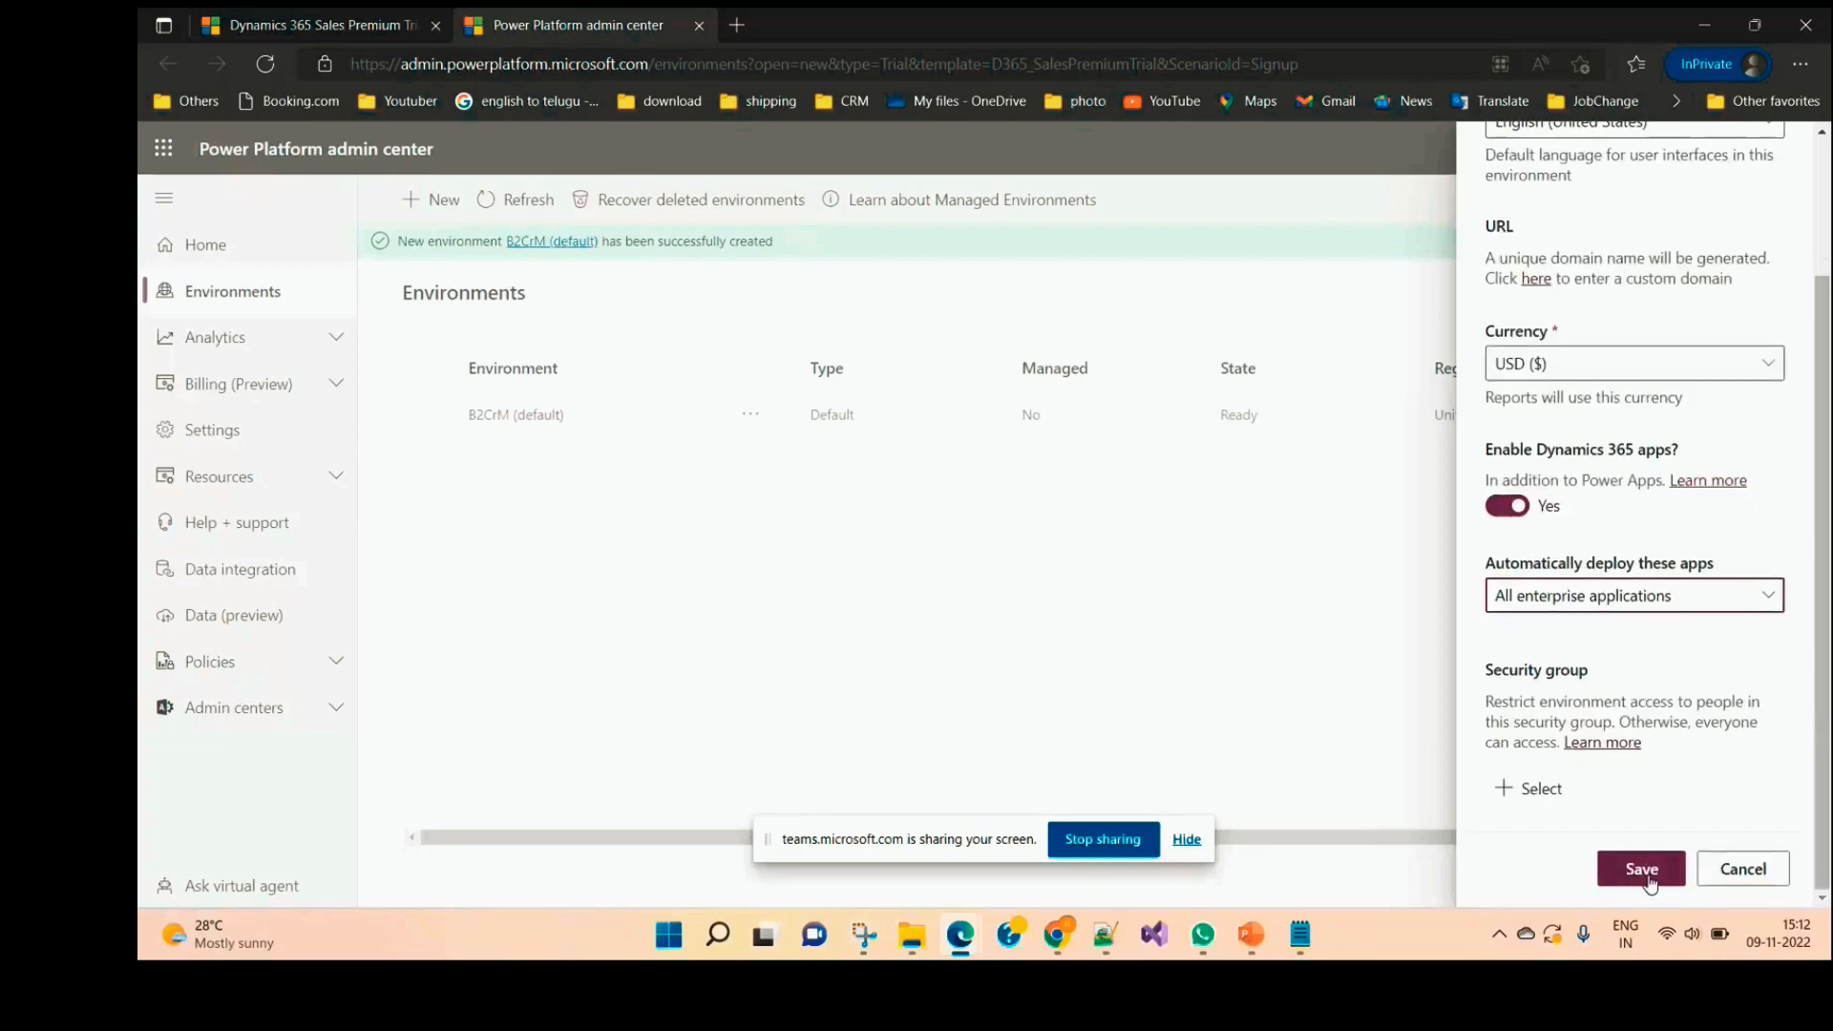
{"action": "left_click", "coordinate": [1651, 871]}
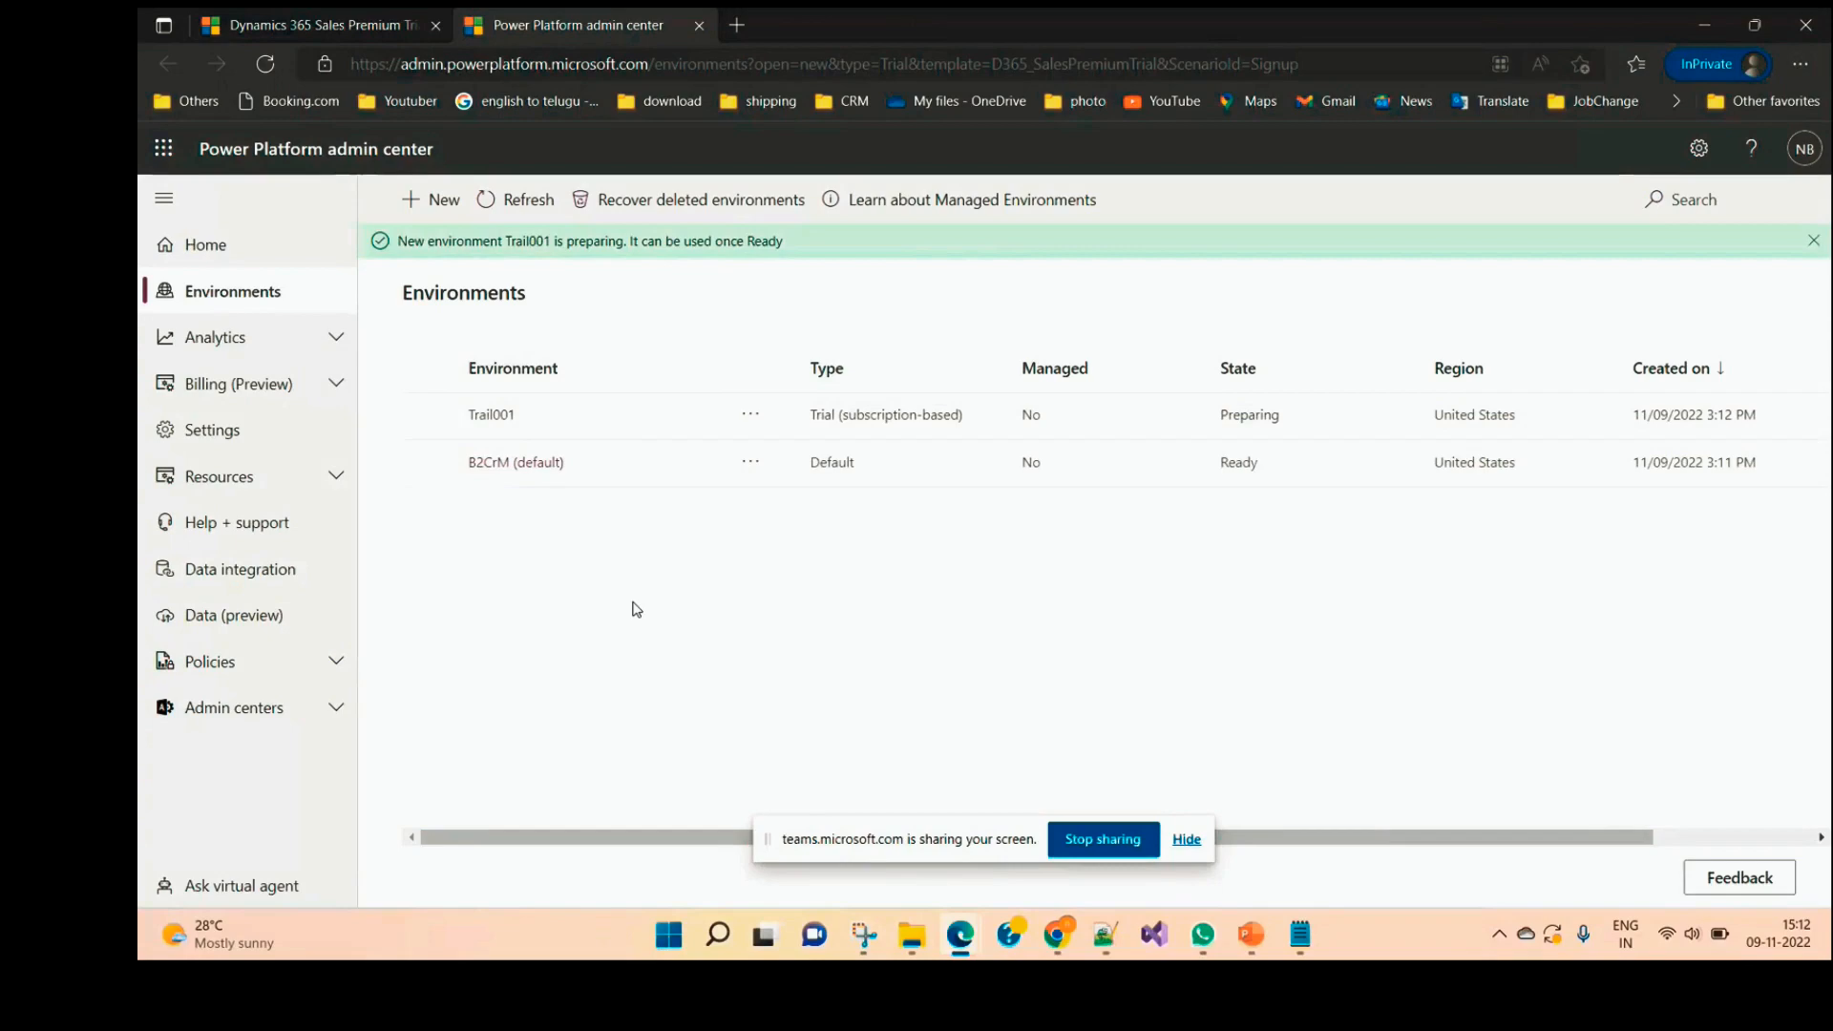
{"action": "left_click", "coordinate": [489, 205]}
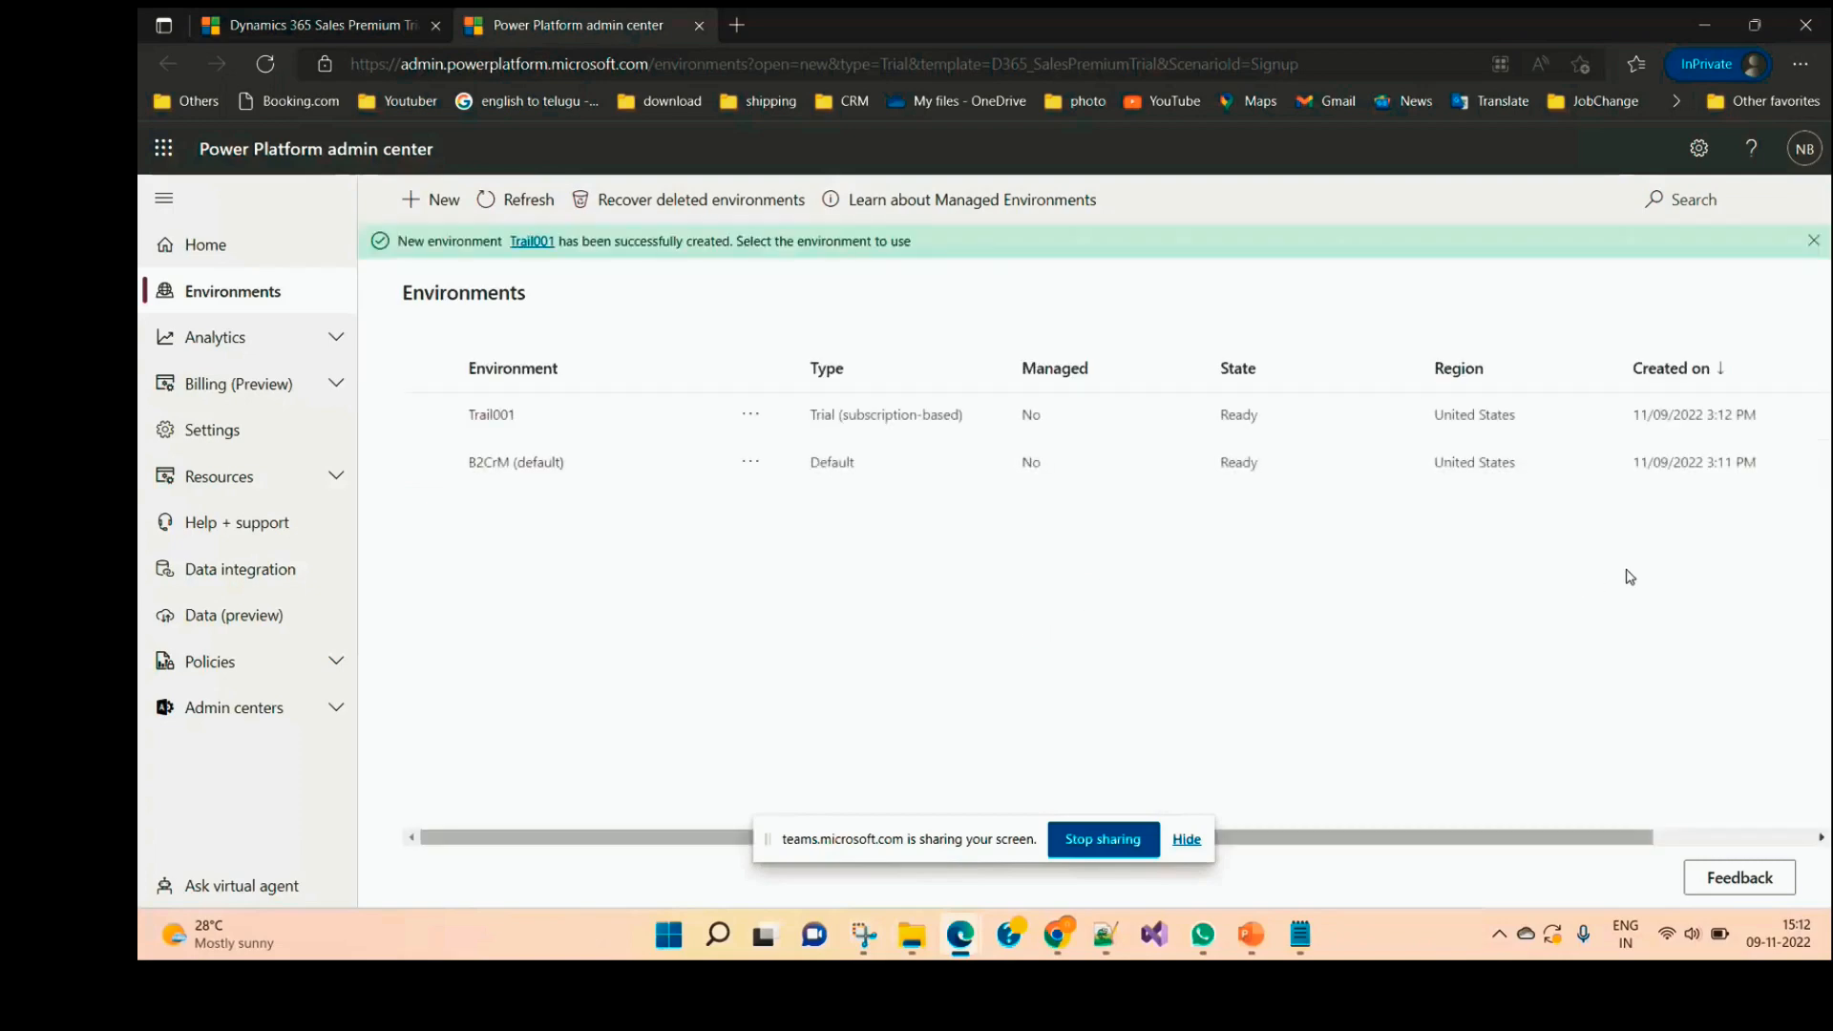
Step: Edit the Trail001 environment's details so its URL prefix matches its name, Trail001, and save the change
{"action": "left_click", "coordinate": [492, 416]}
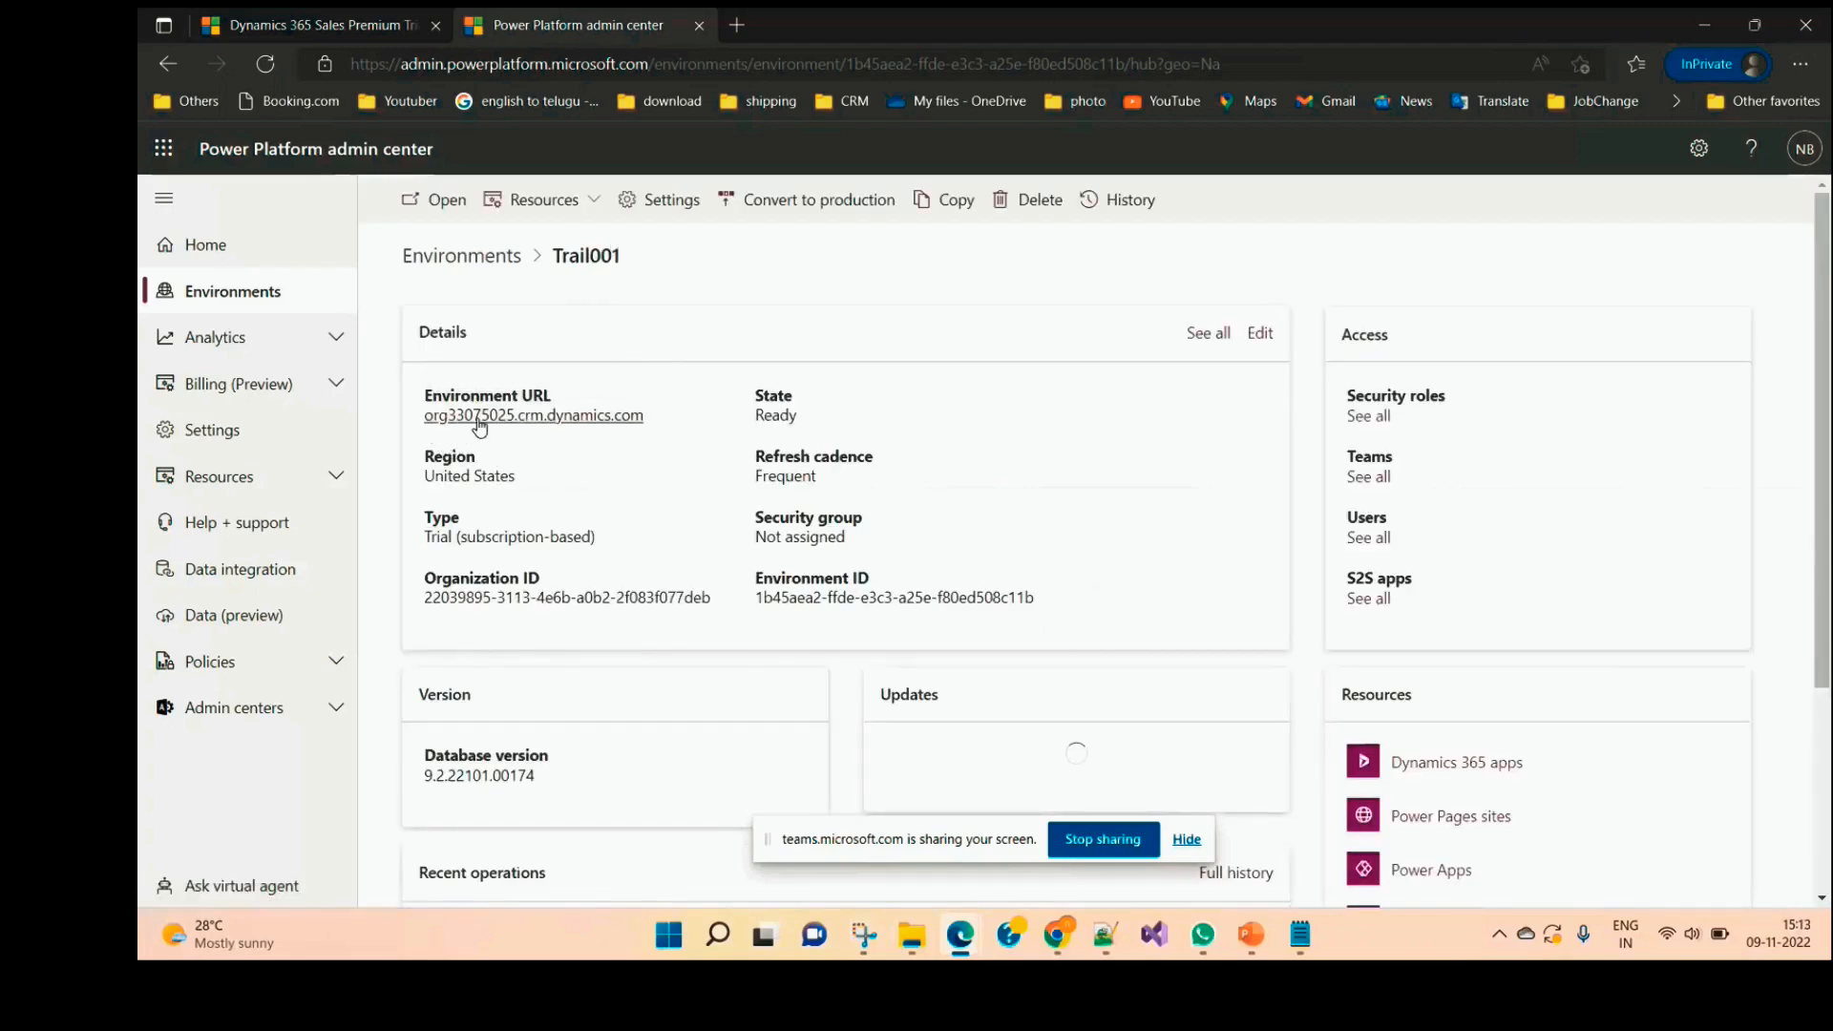
{"action": "left_click", "coordinate": [1262, 336]}
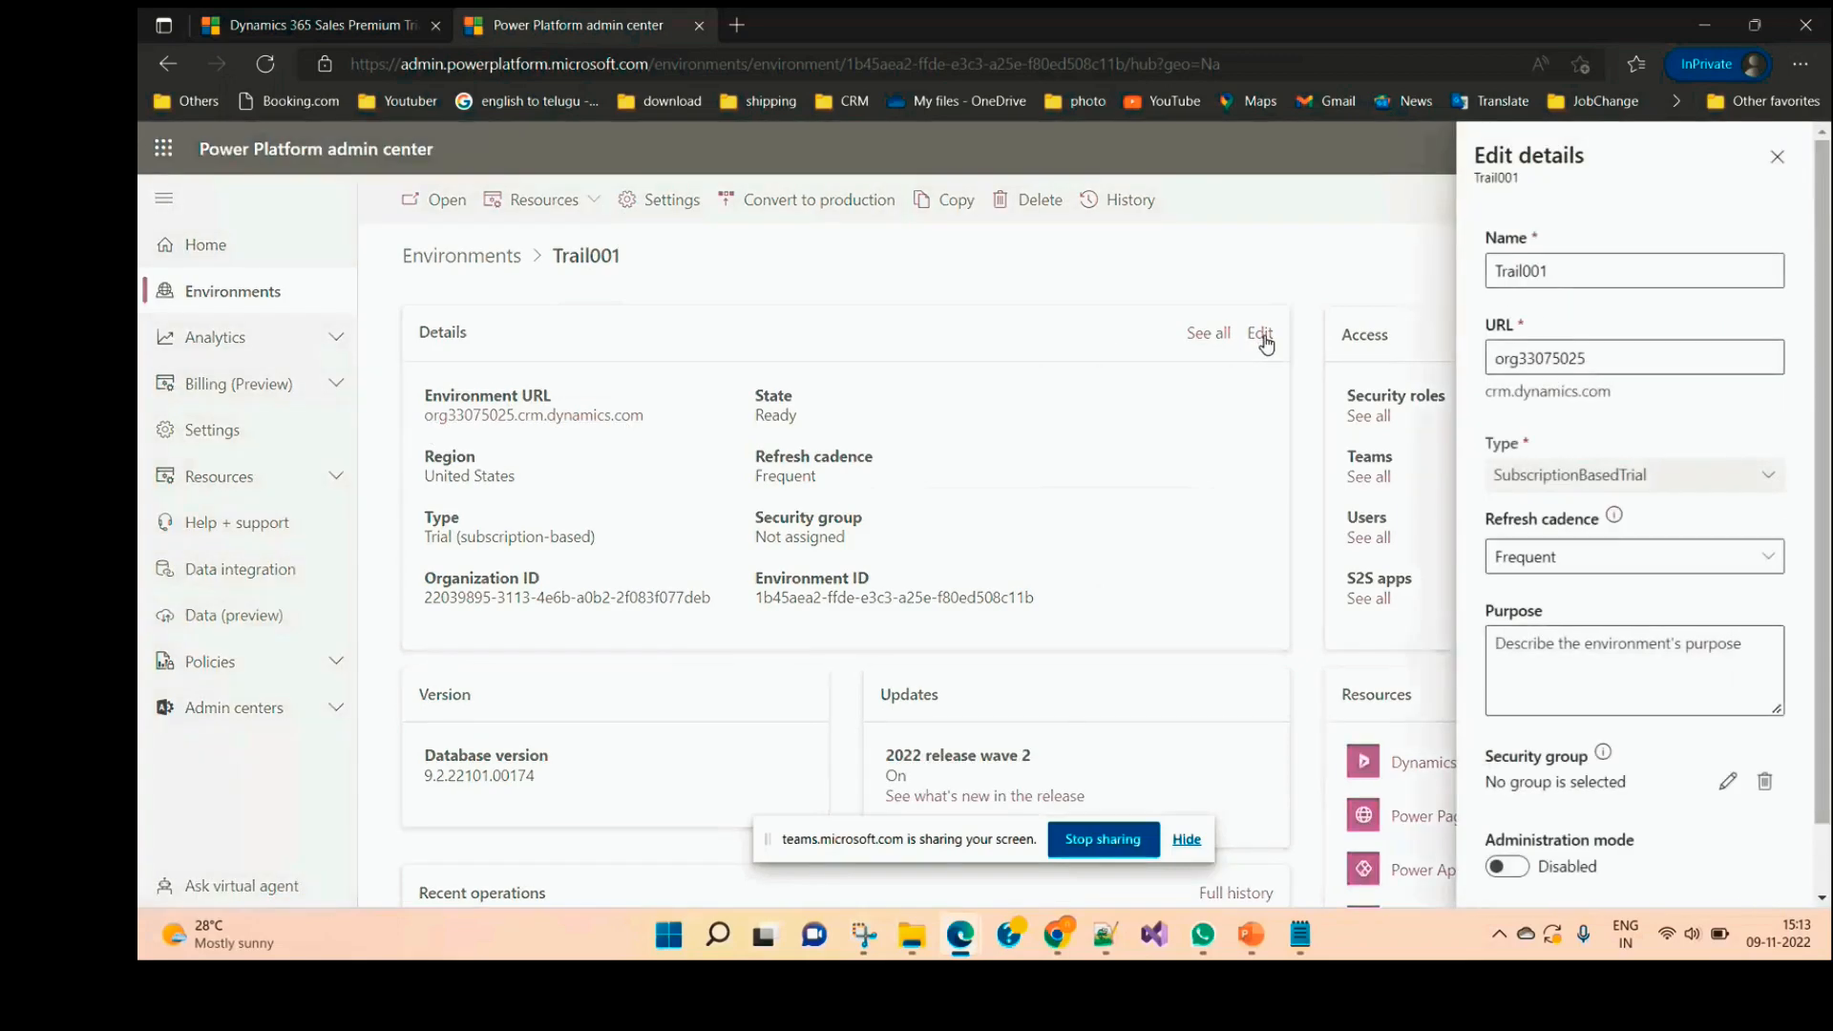
{"action": "double_click", "coordinate": [1556, 275]}
{"action": "key", "text": "ctrl+c"}
{"action": "left_click", "coordinate": [1597, 355]}
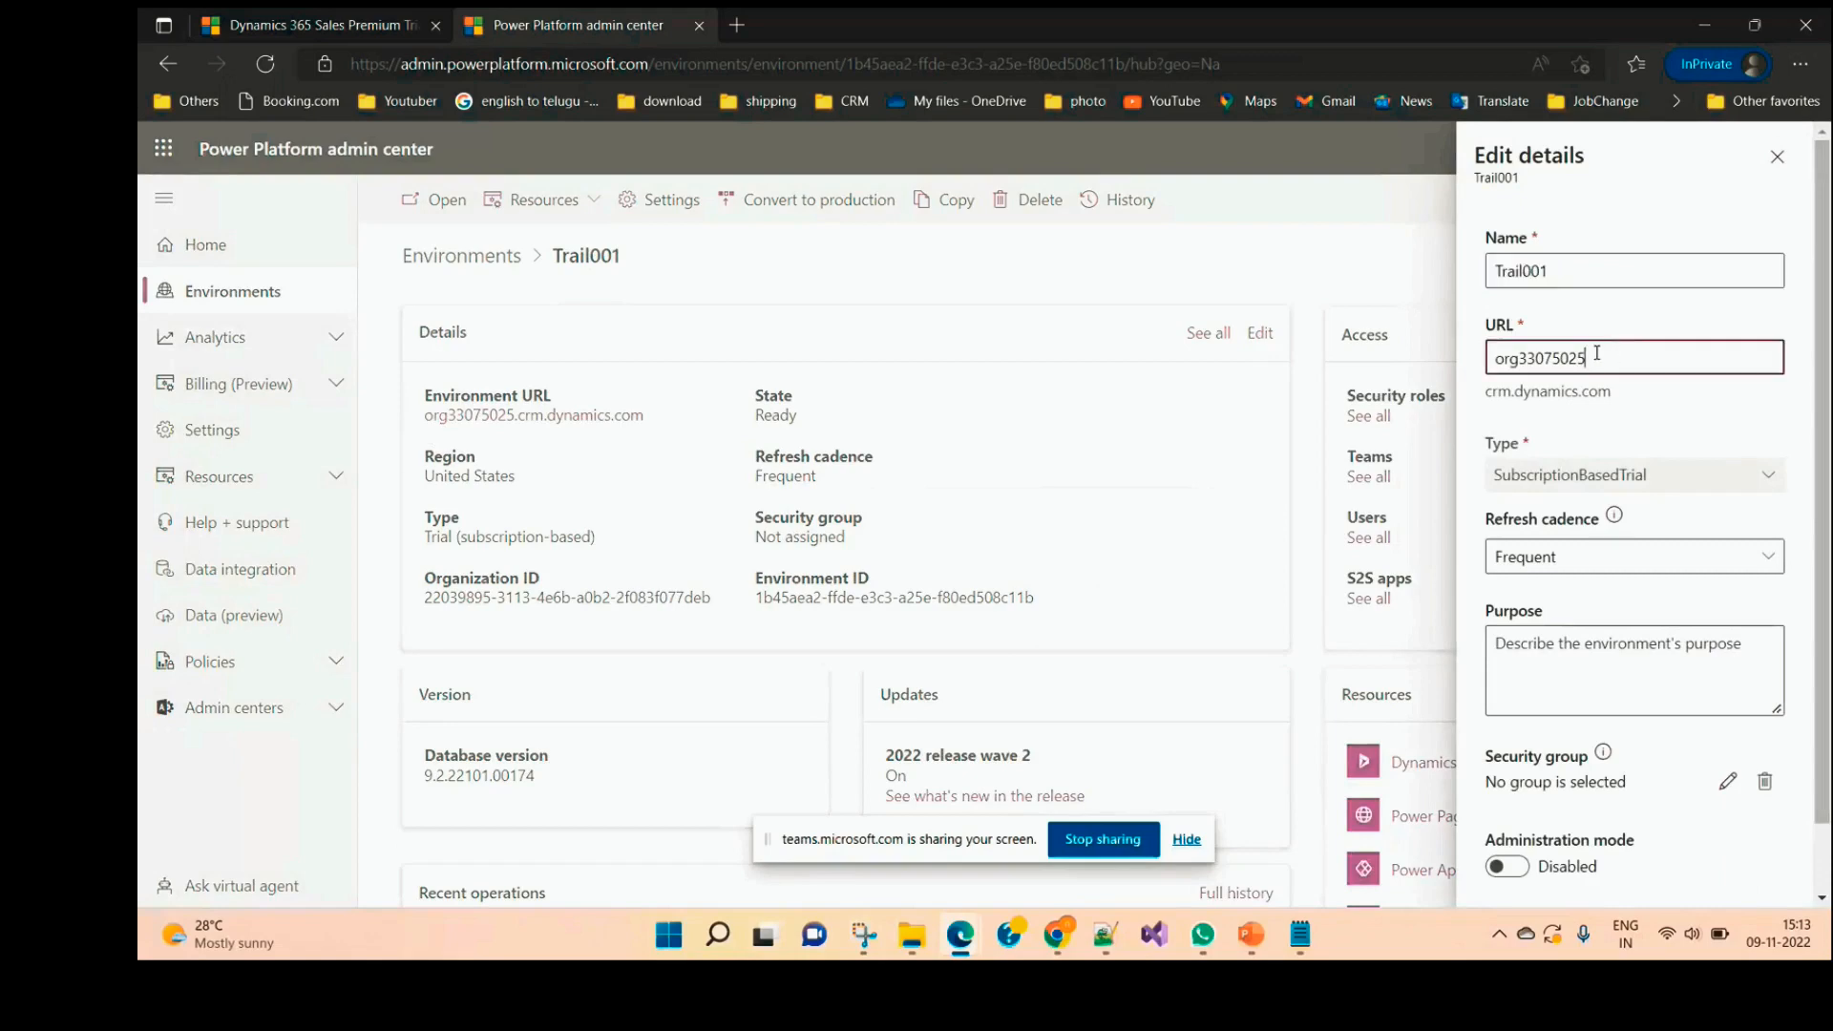
{"action": "left_click_drag", "start_coordinate": [1597, 356], "coordinate": [1480, 359]}
{"action": "key", "text": "ctrl+v"}
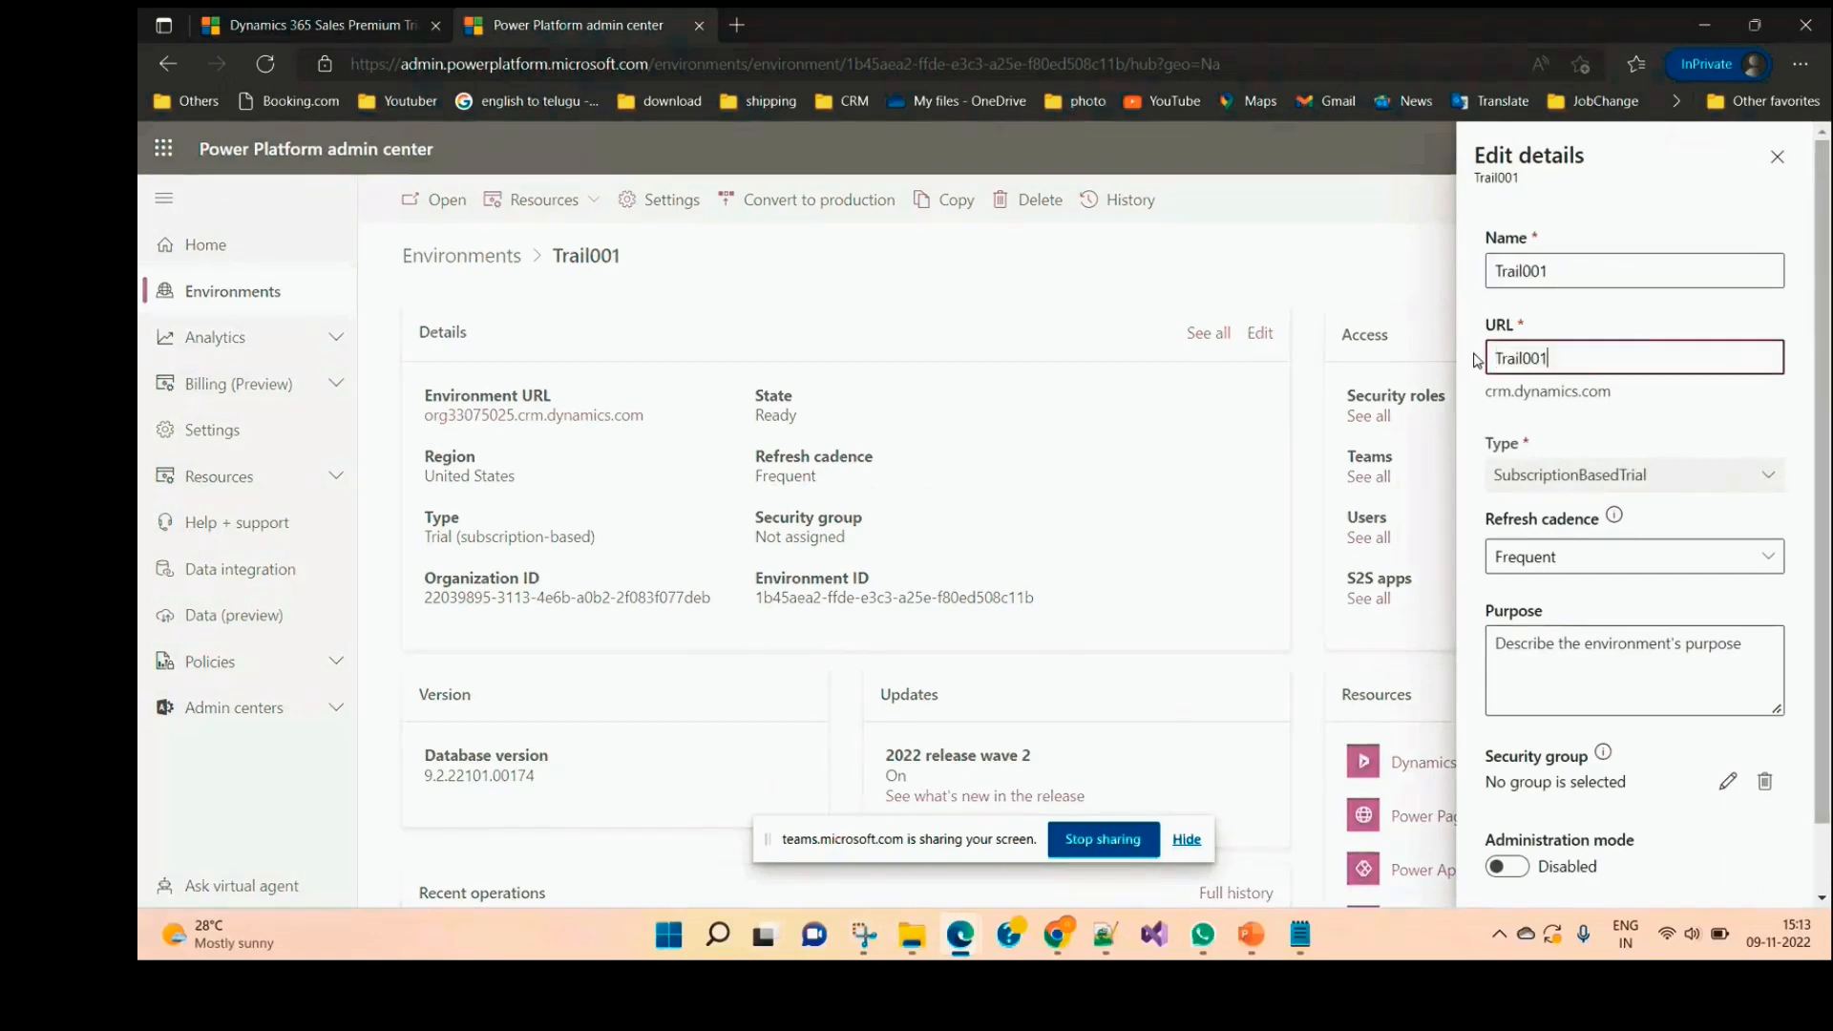
{"action": "scroll", "coordinate": [1635, 853], "scroll_direction": "down", "scroll_amount": 1}
{"action": "left_click", "coordinate": [1637, 869]}
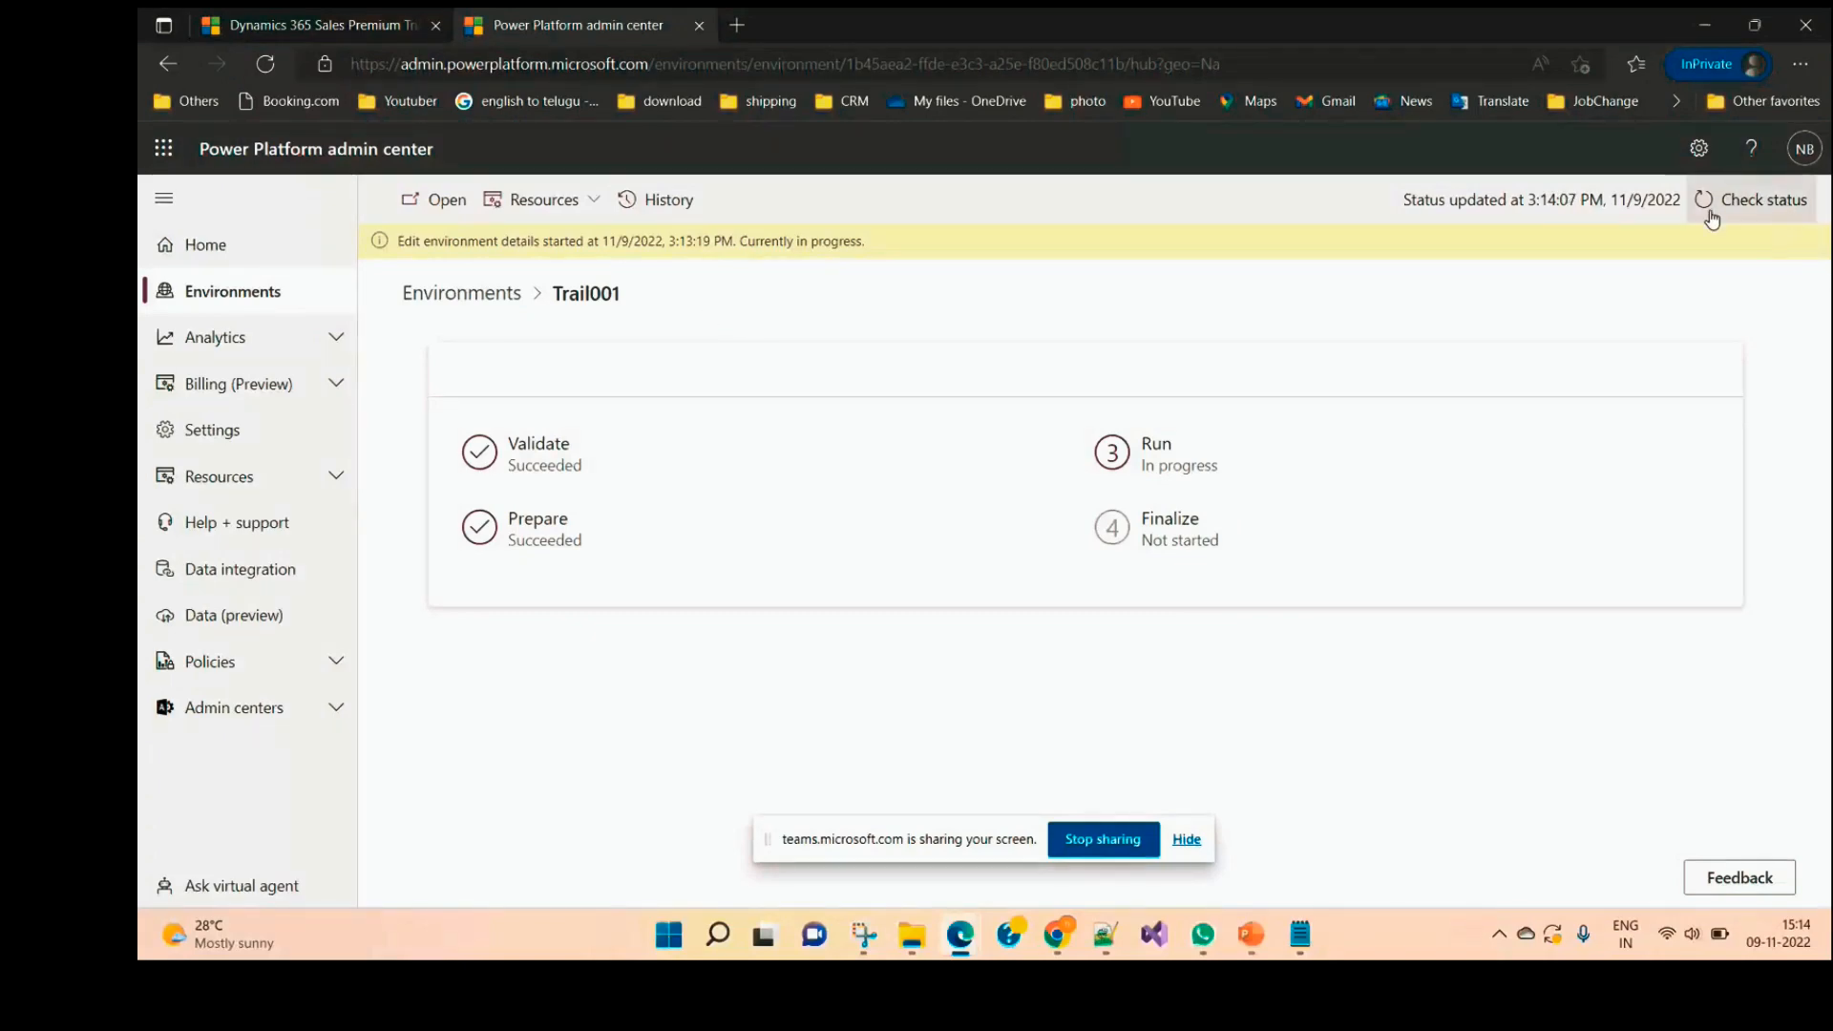
Step: Reopen the Trail001 environment from the environment list and launch its environment URL
{"action": "left_click", "coordinate": [491, 294]}
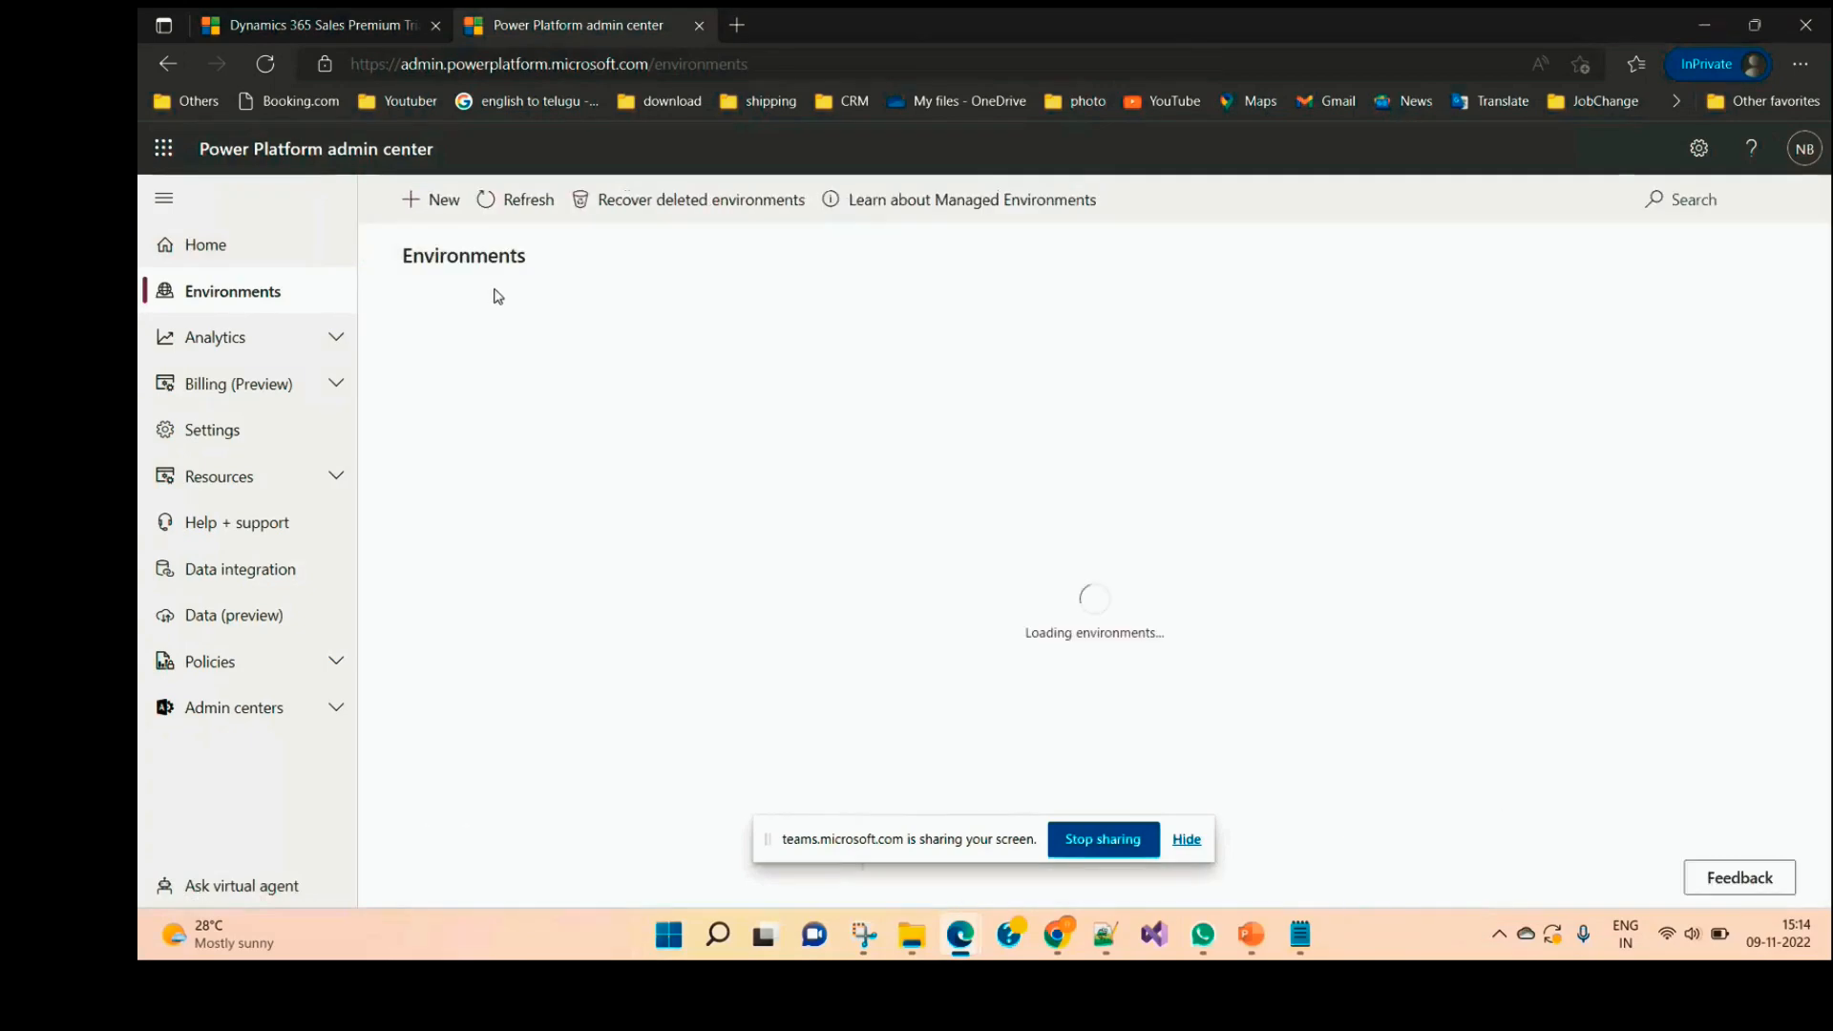
{"action": "left_click", "coordinate": [490, 420]}
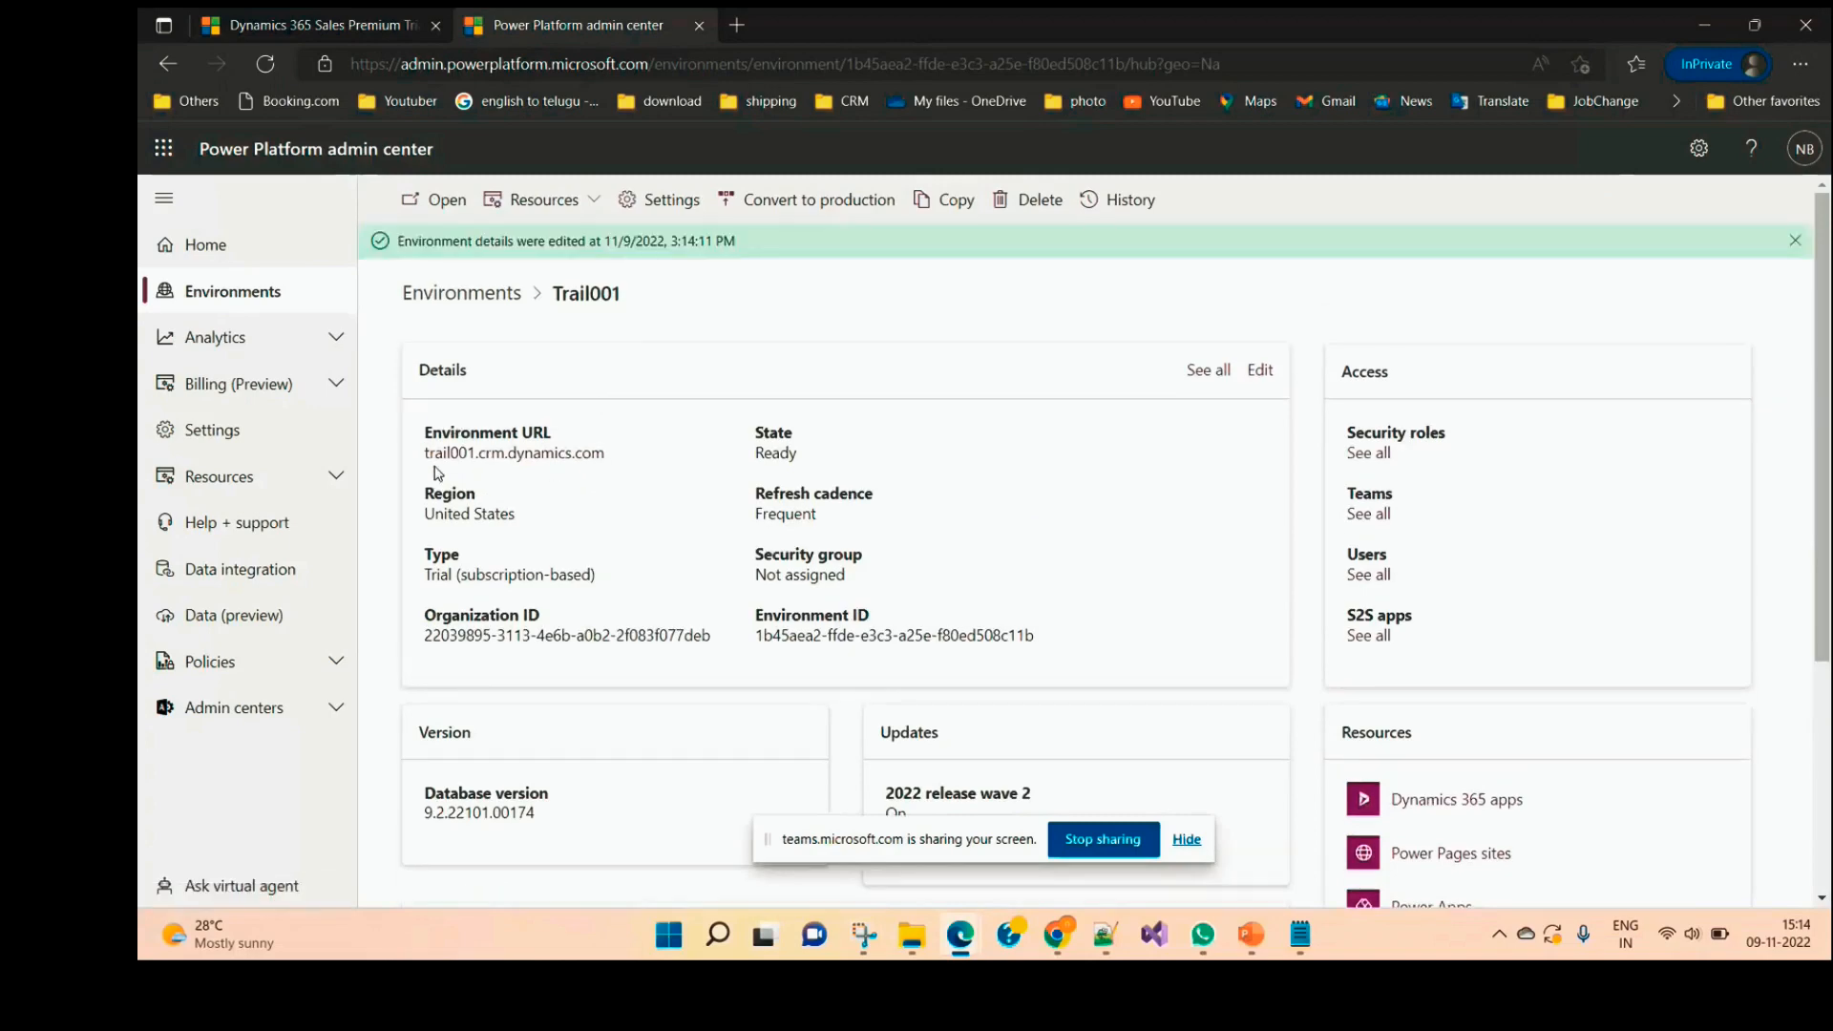
{"action": "left_click", "coordinate": [528, 456]}
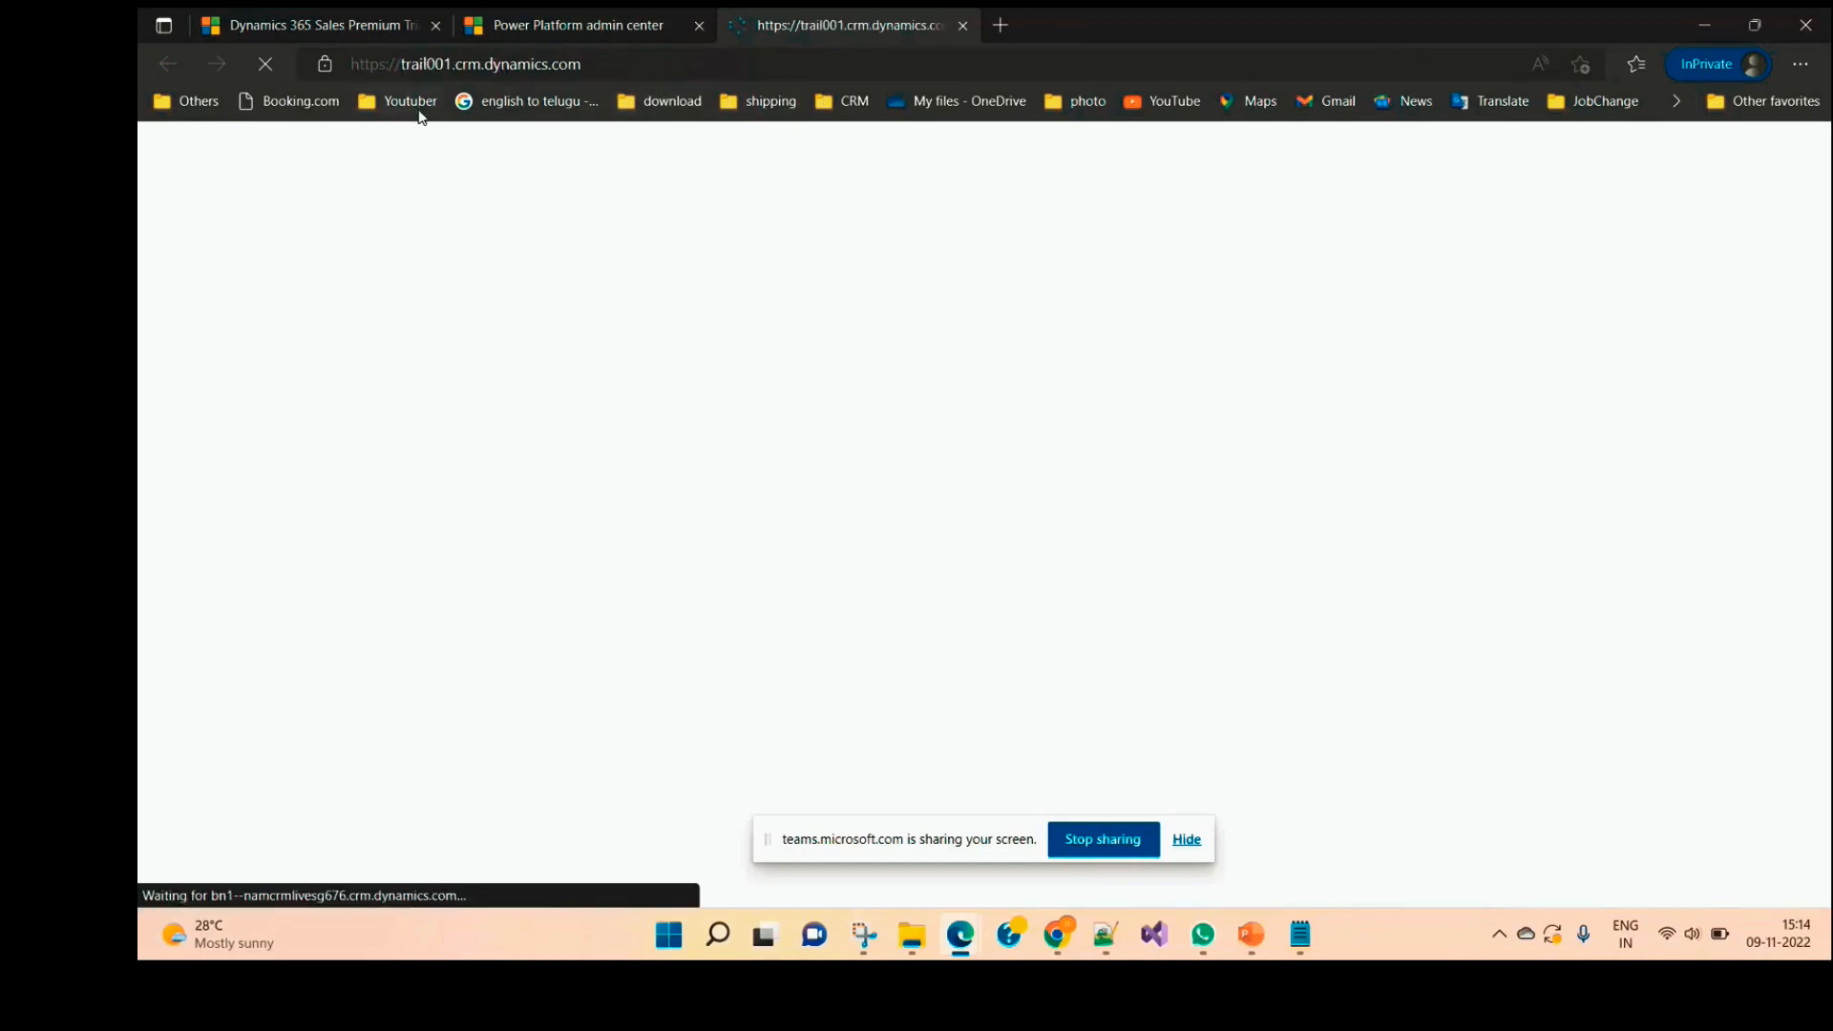
{"action": "left_click", "coordinate": [600, 59]}
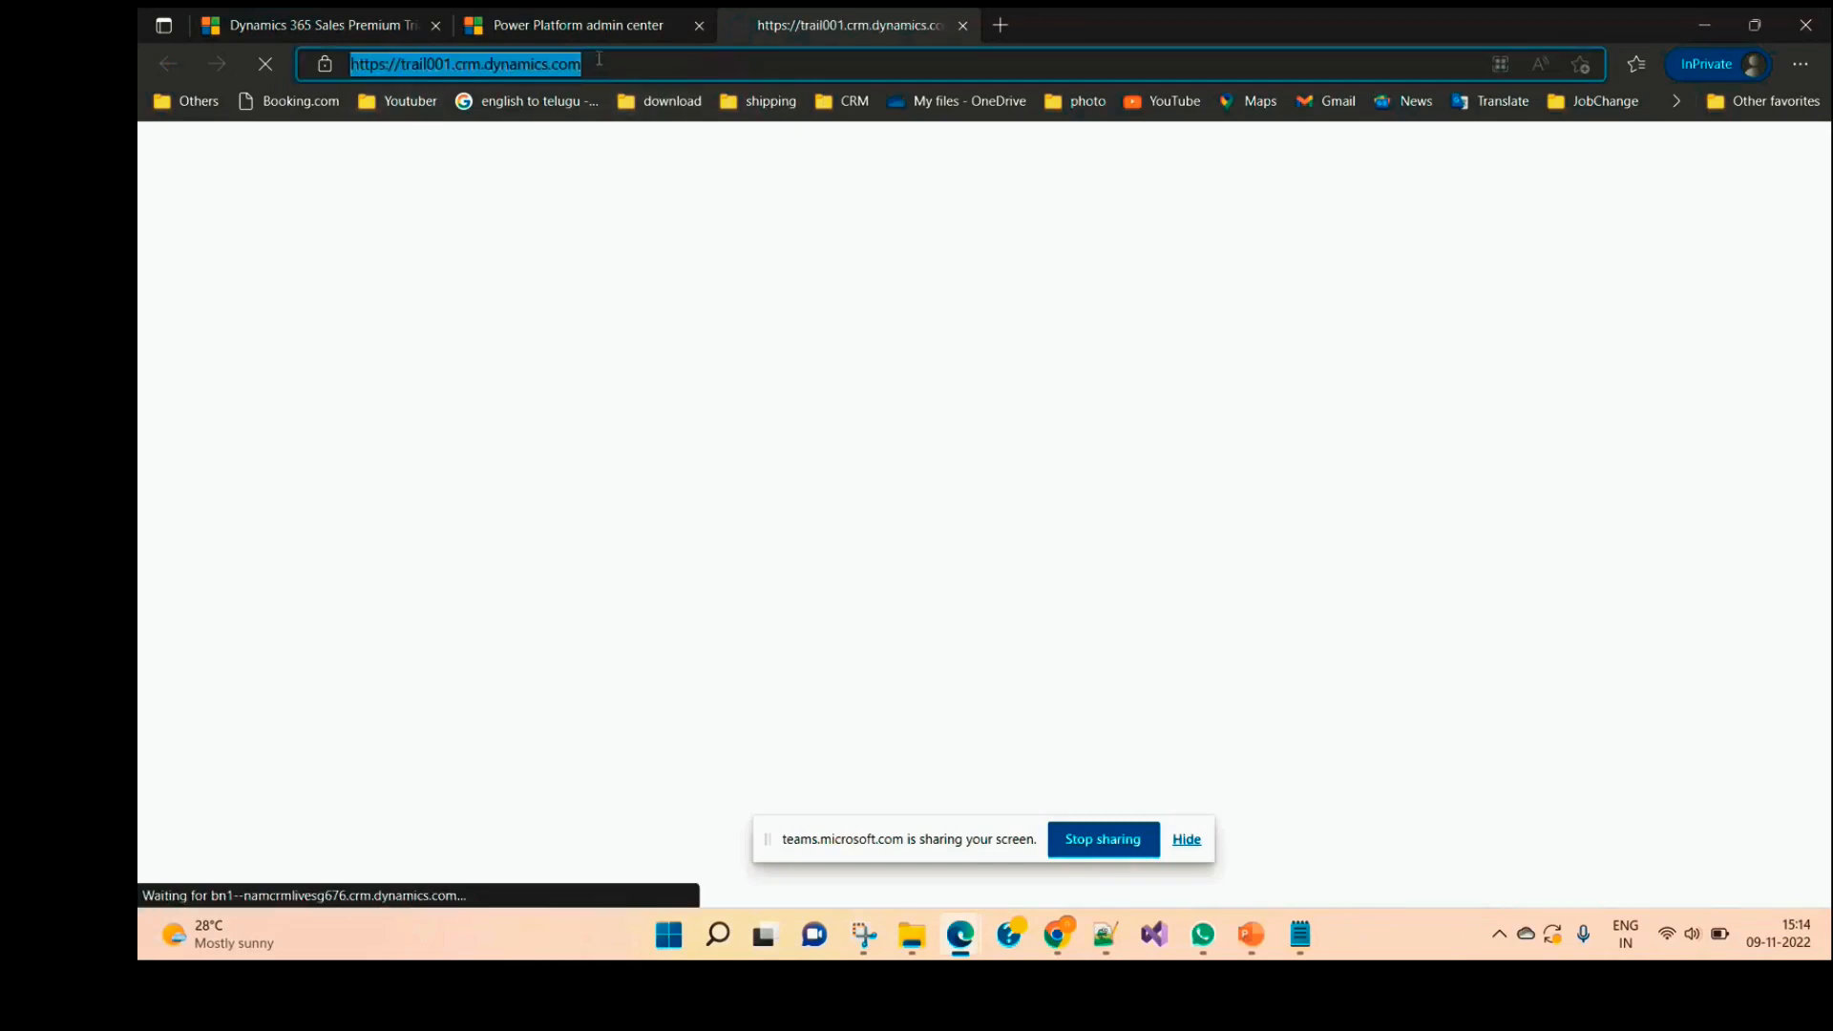
{"action": "left_click", "coordinate": [1300, 935]}
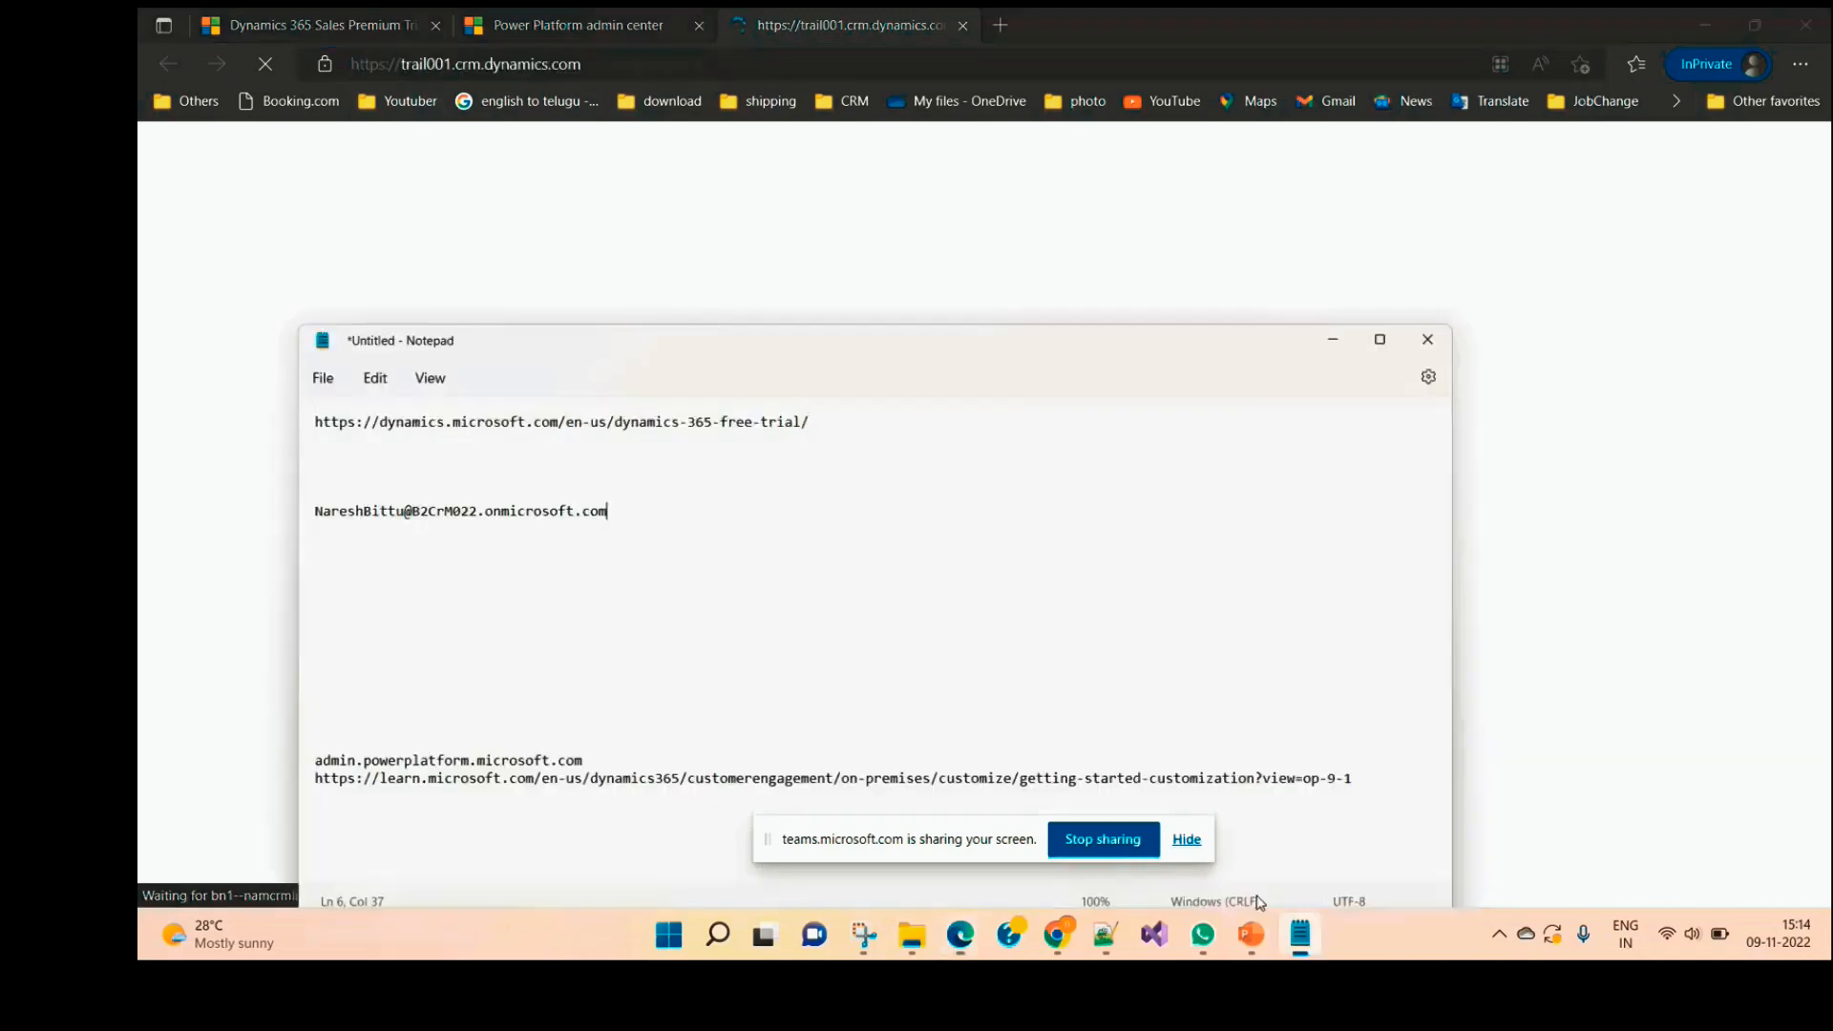
{"action": "left_click", "coordinate": [279, 443]}
{"action": "type", "text": "https://trail001.crm.dynamics.com/"}
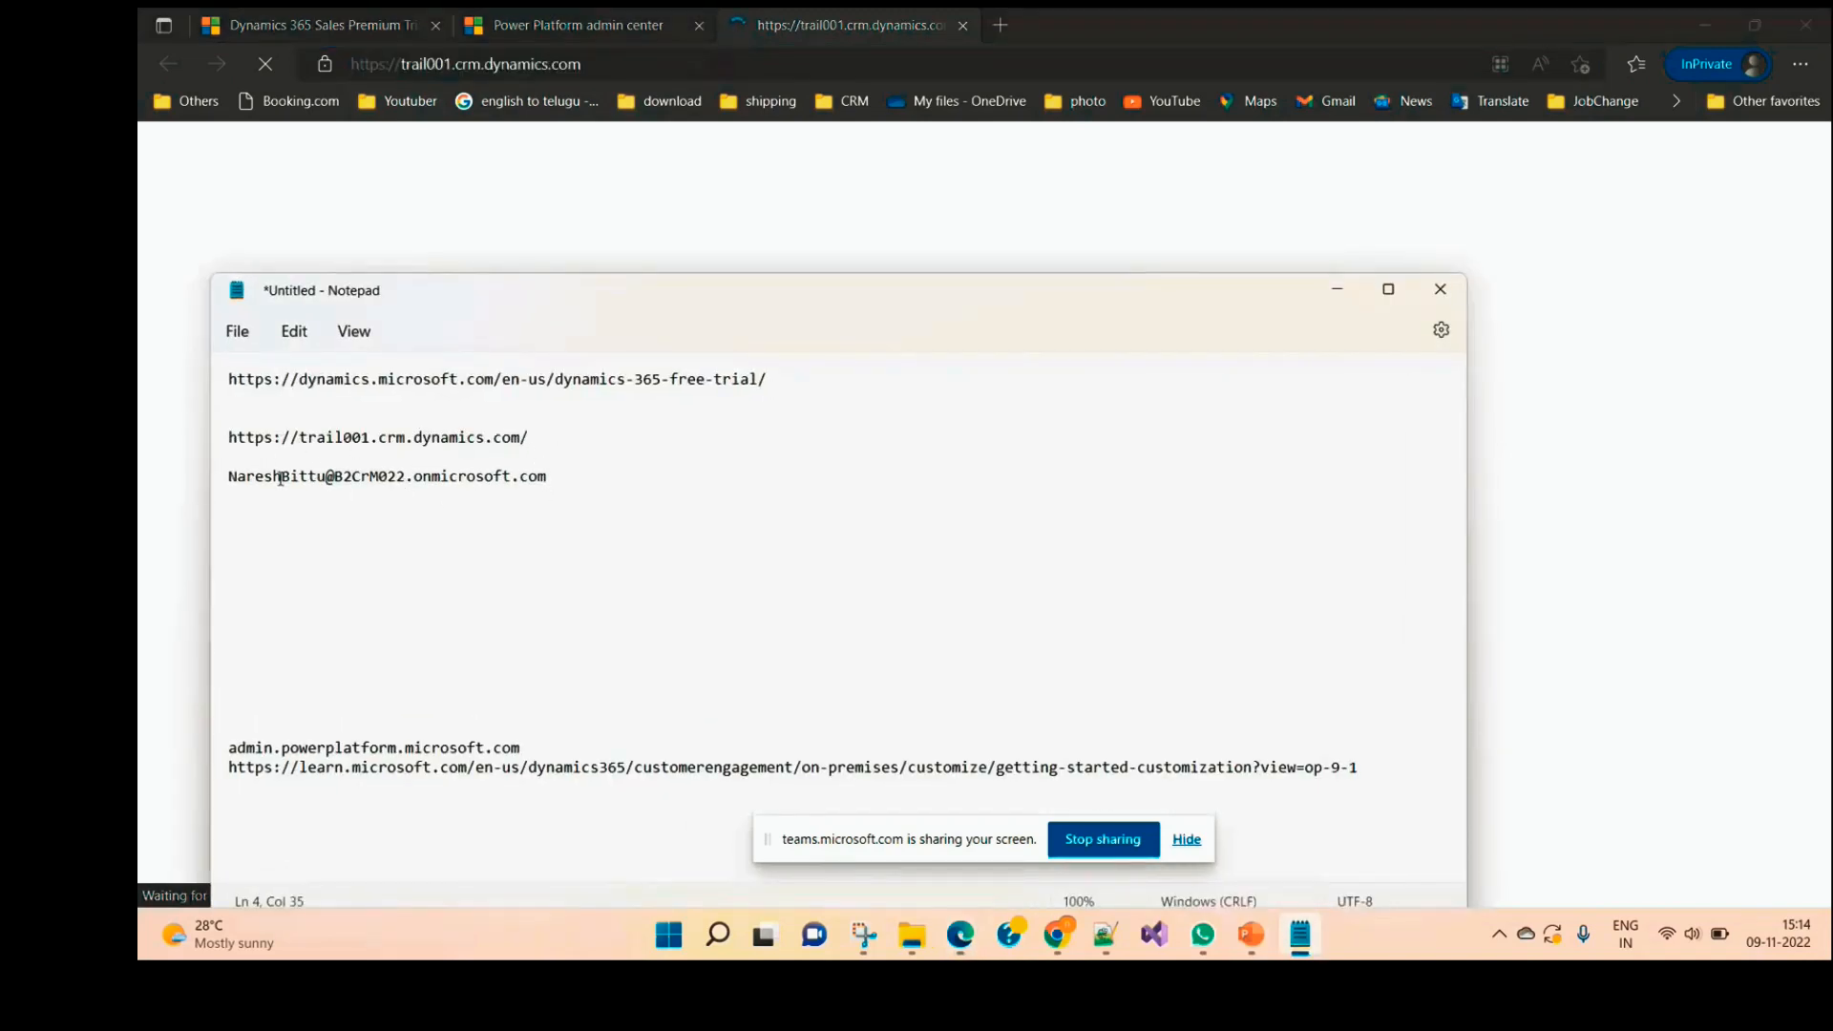
{"action": "left_click", "coordinate": [1337, 288]}
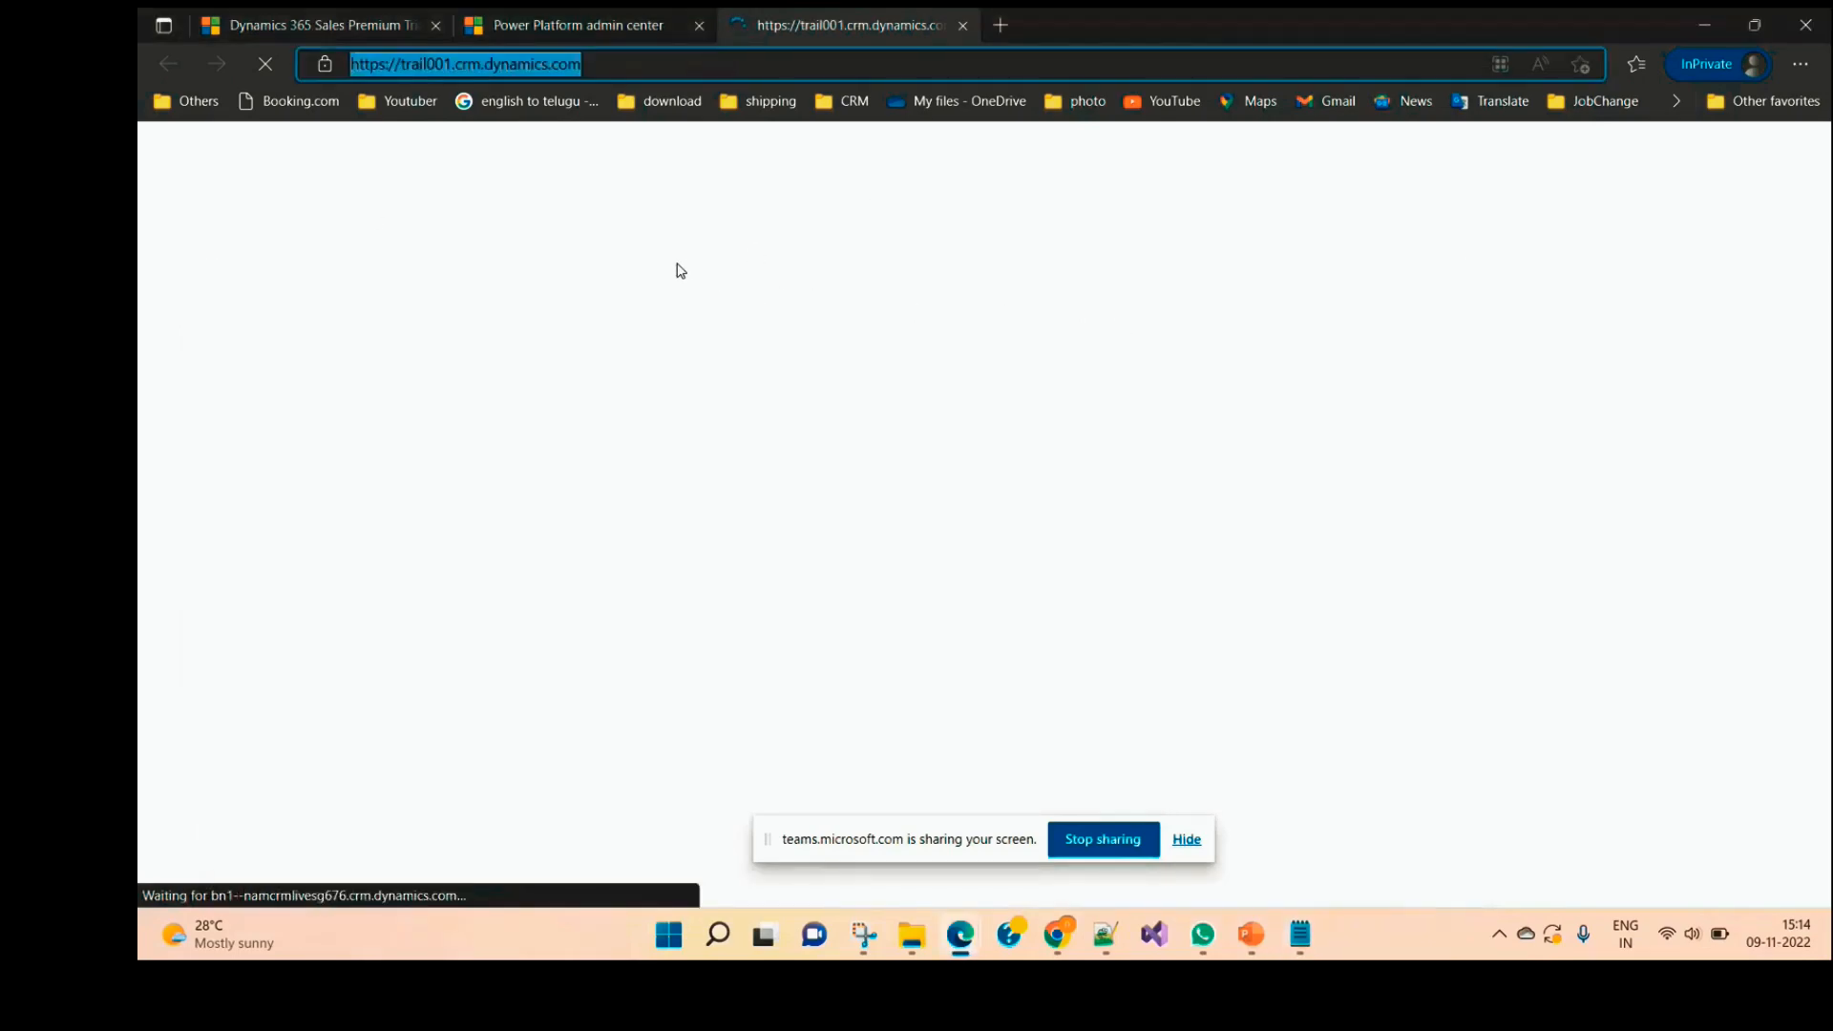
Step: Go from the Power Platform admin center to the Microsoft 365 admin center and show the active users
{"action": "left_click", "coordinate": [592, 24]}
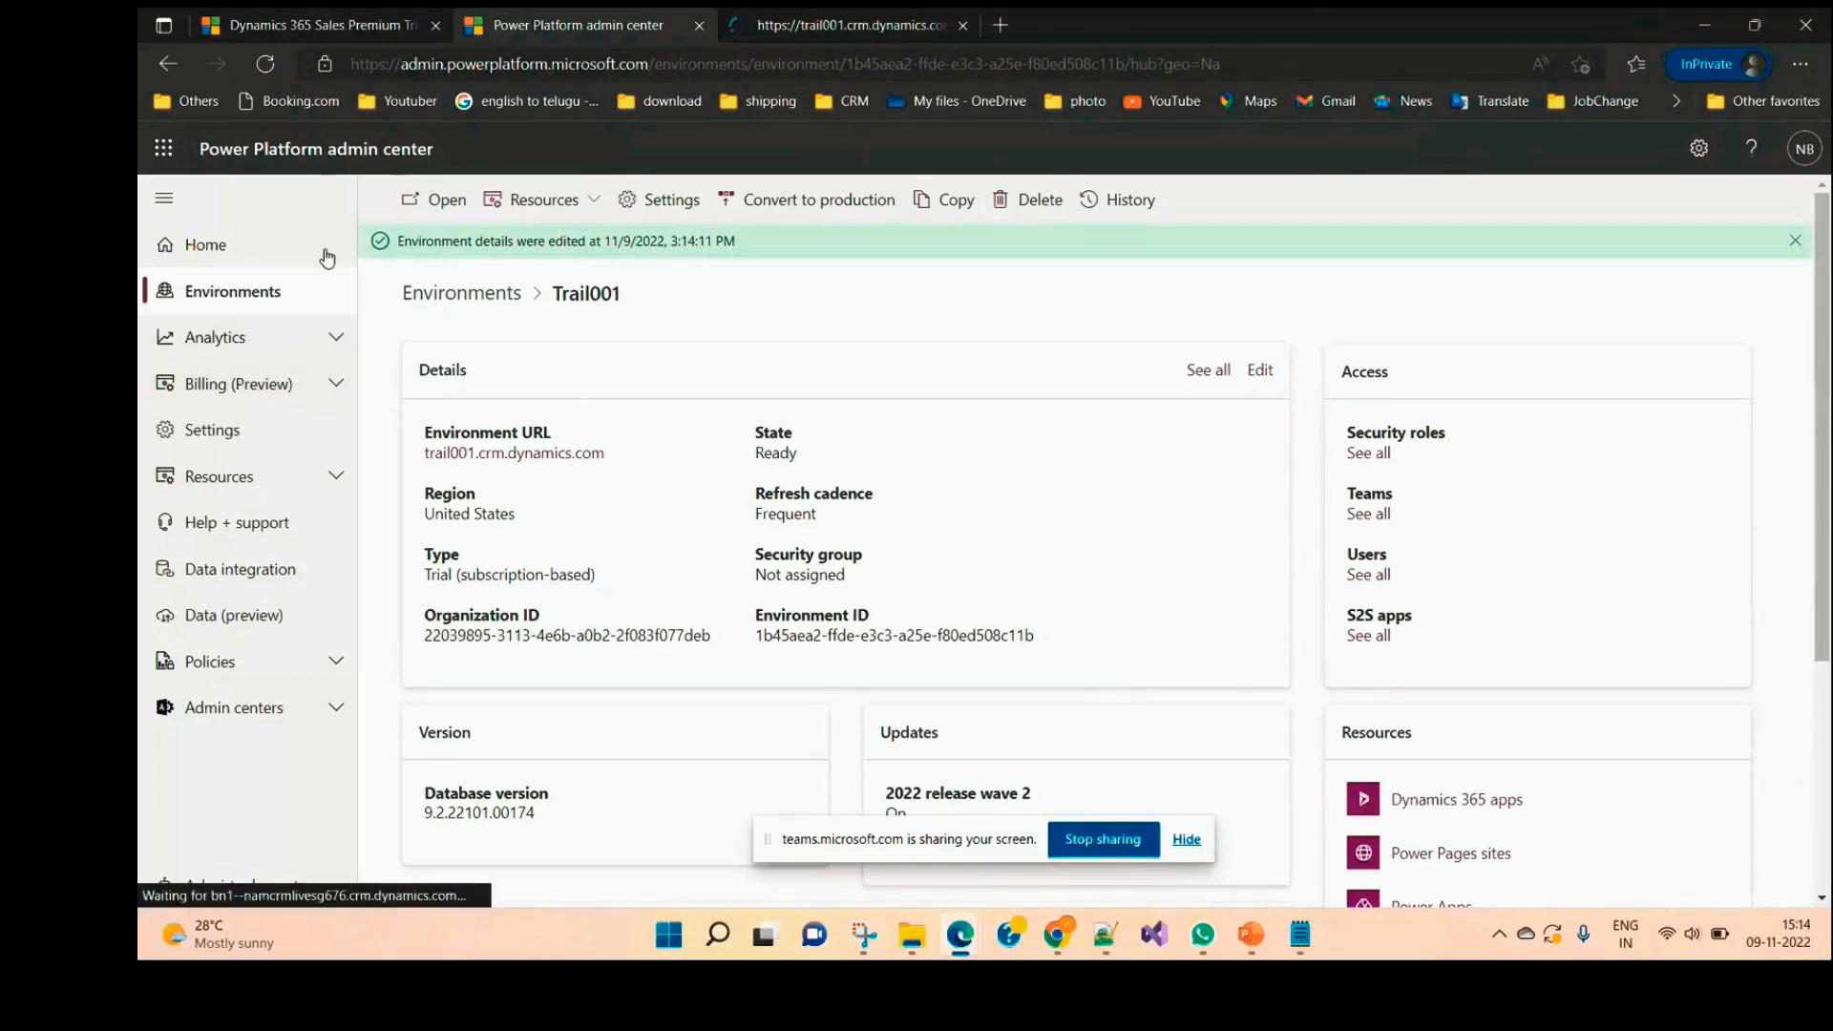
{"action": "left_click", "coordinate": [323, 8]}
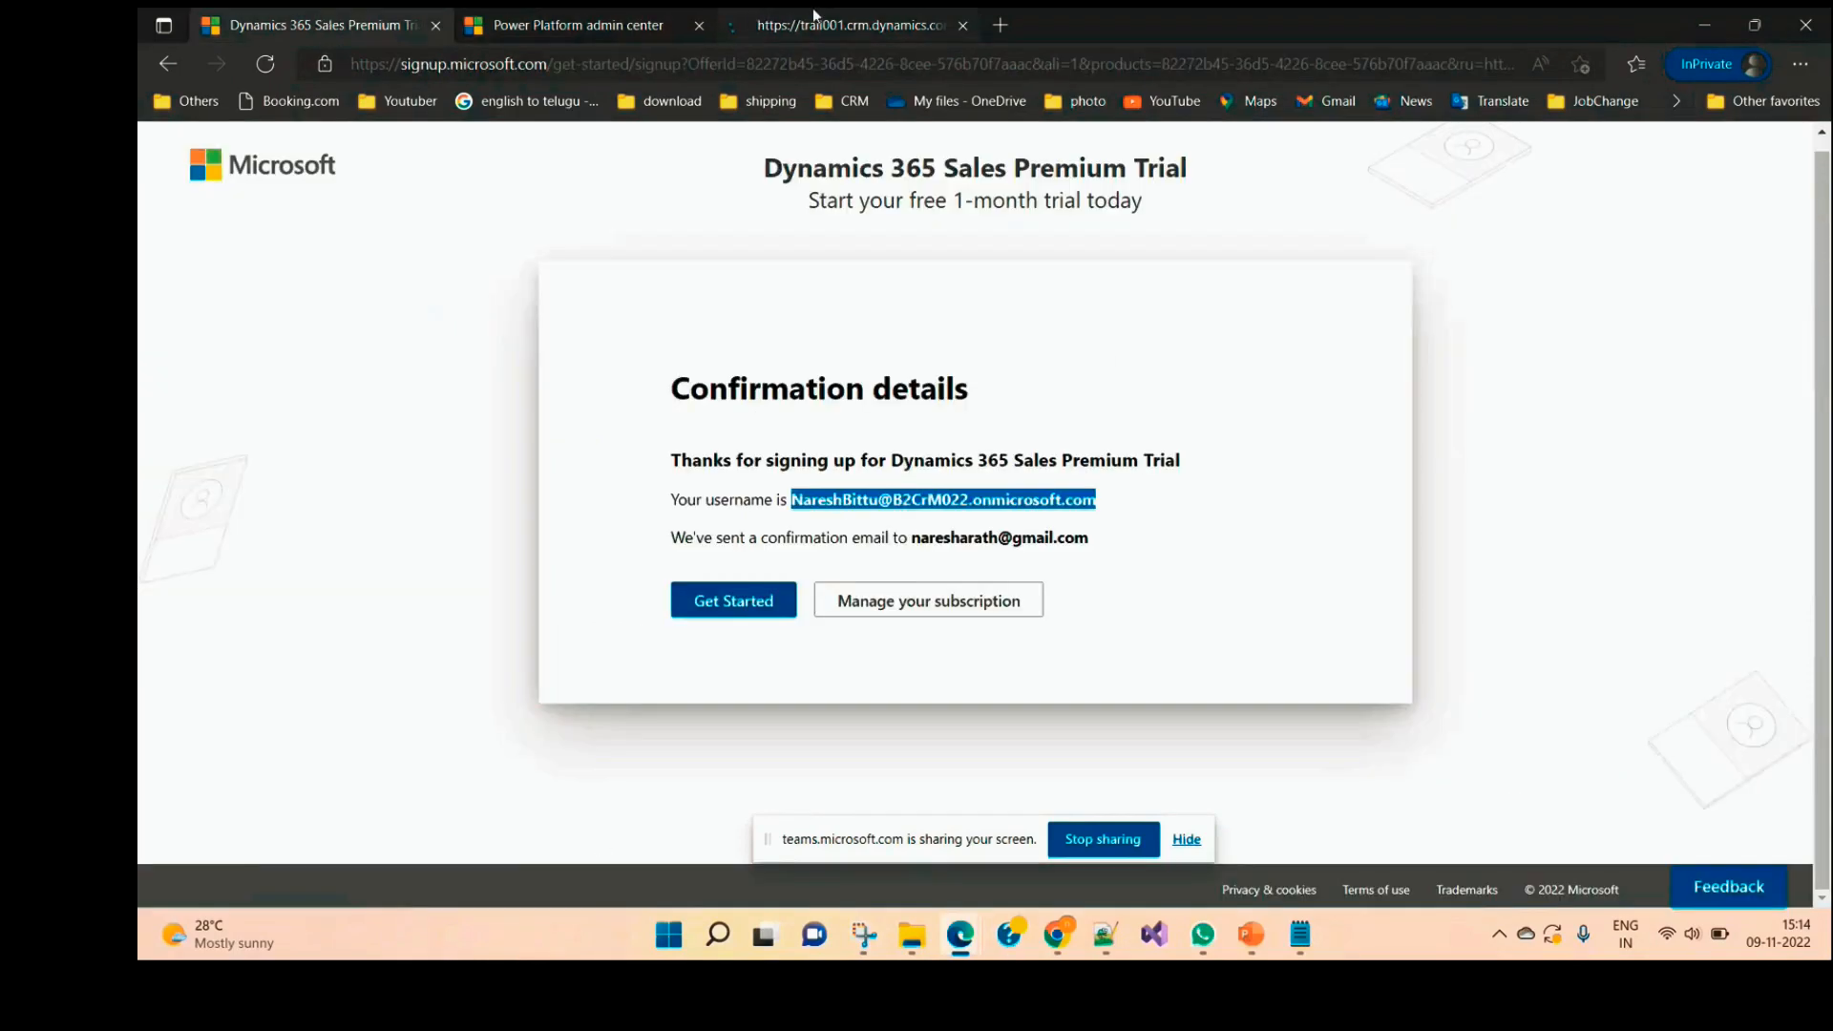
{"action": "left_click", "coordinate": [845, 14]}
{"action": "left_click", "coordinate": [584, 21]}
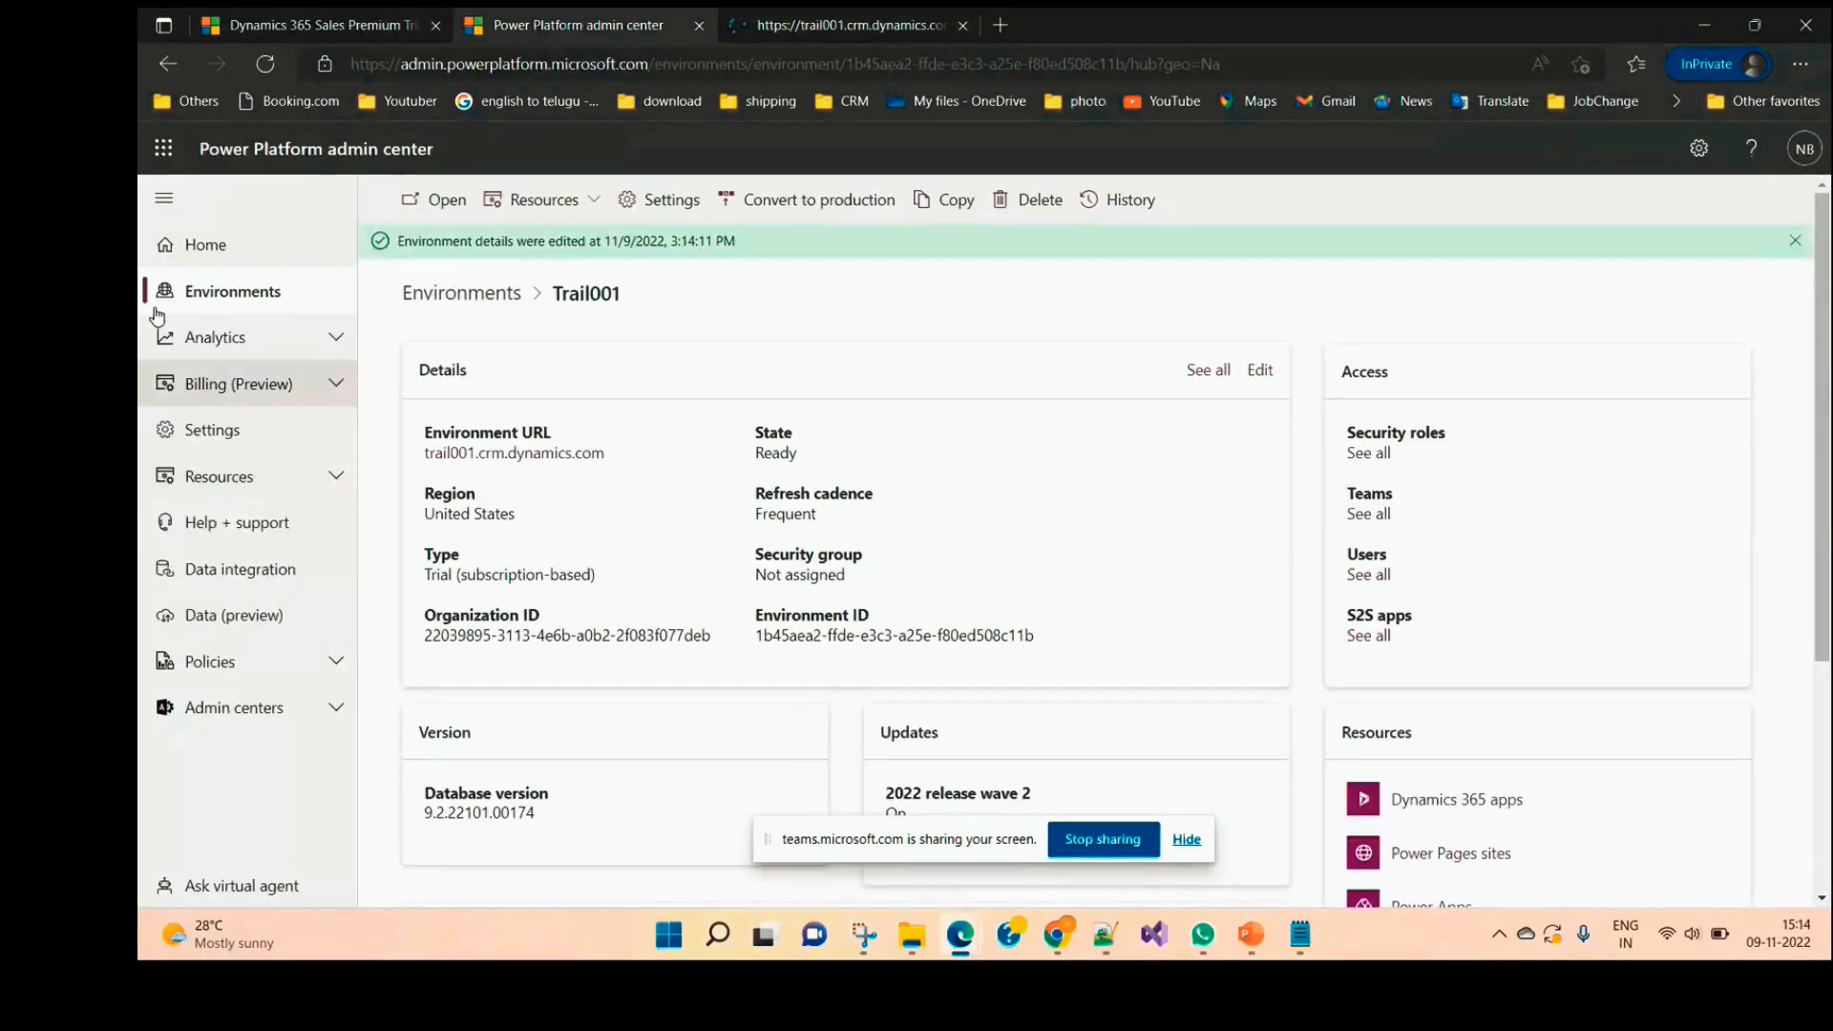
{"action": "left_click", "coordinate": [161, 149]}
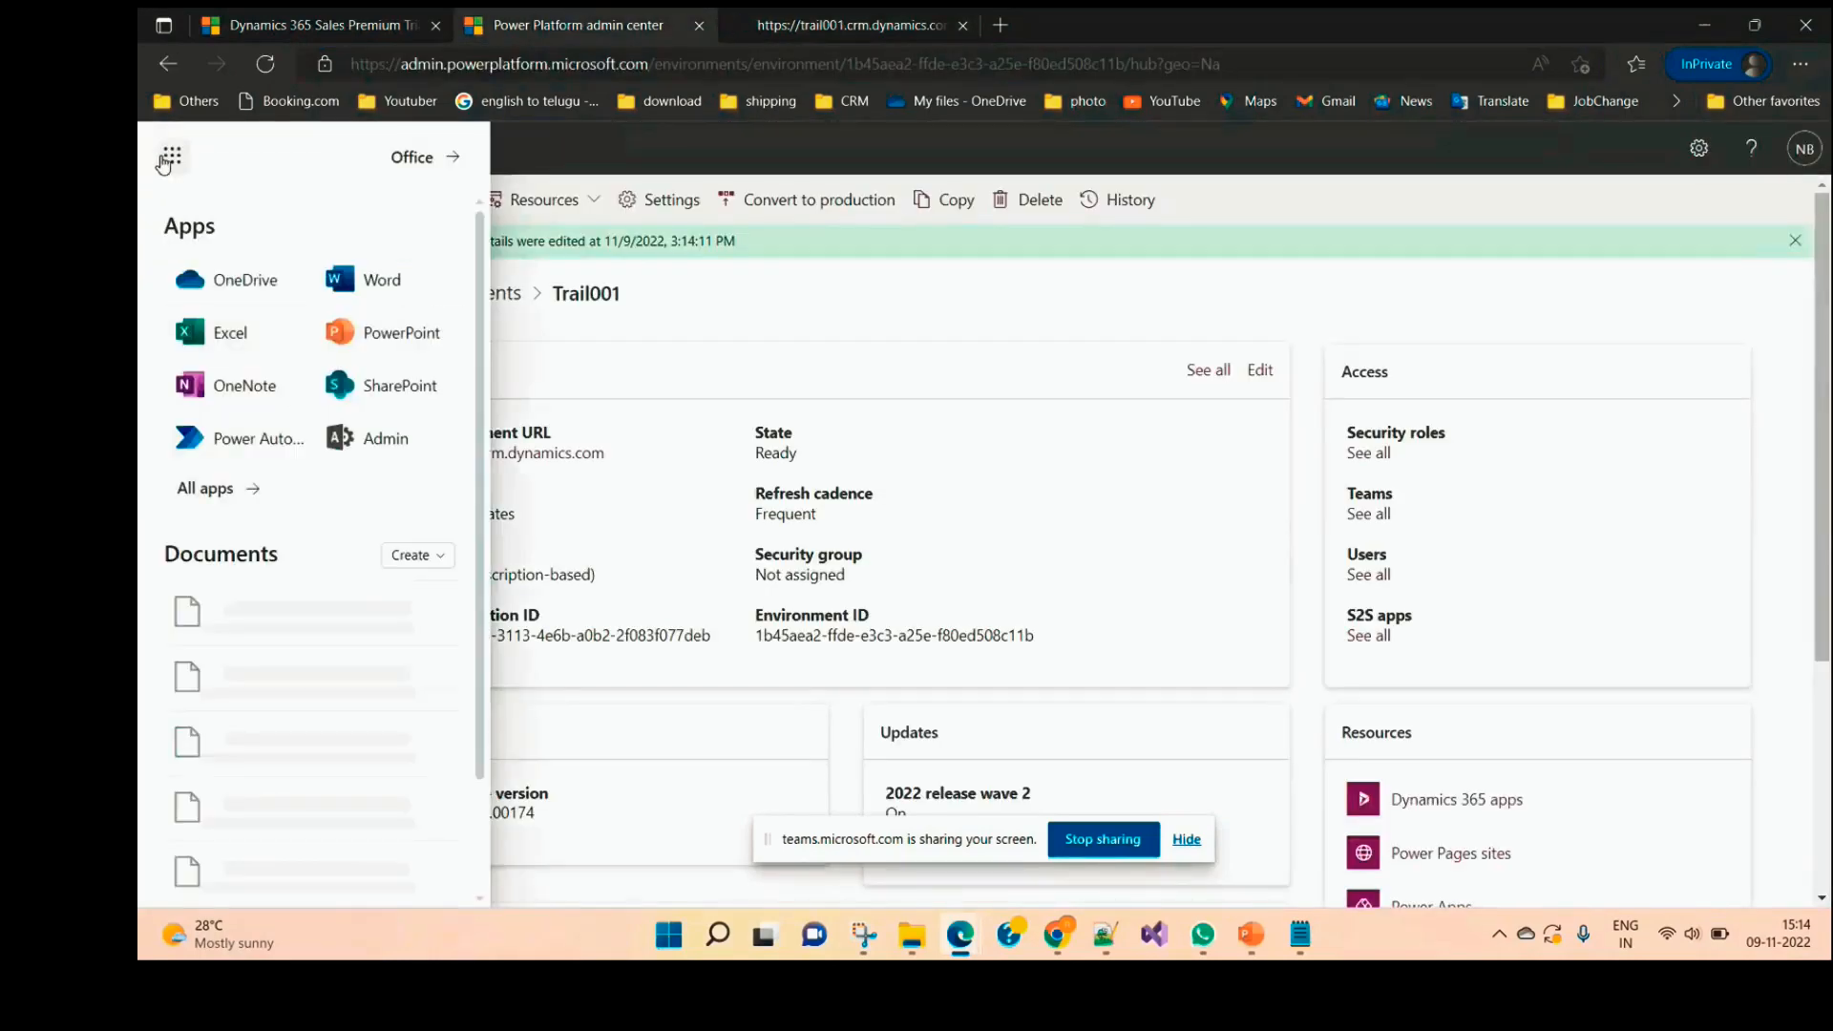
{"action": "left_click", "coordinate": [393, 438]}
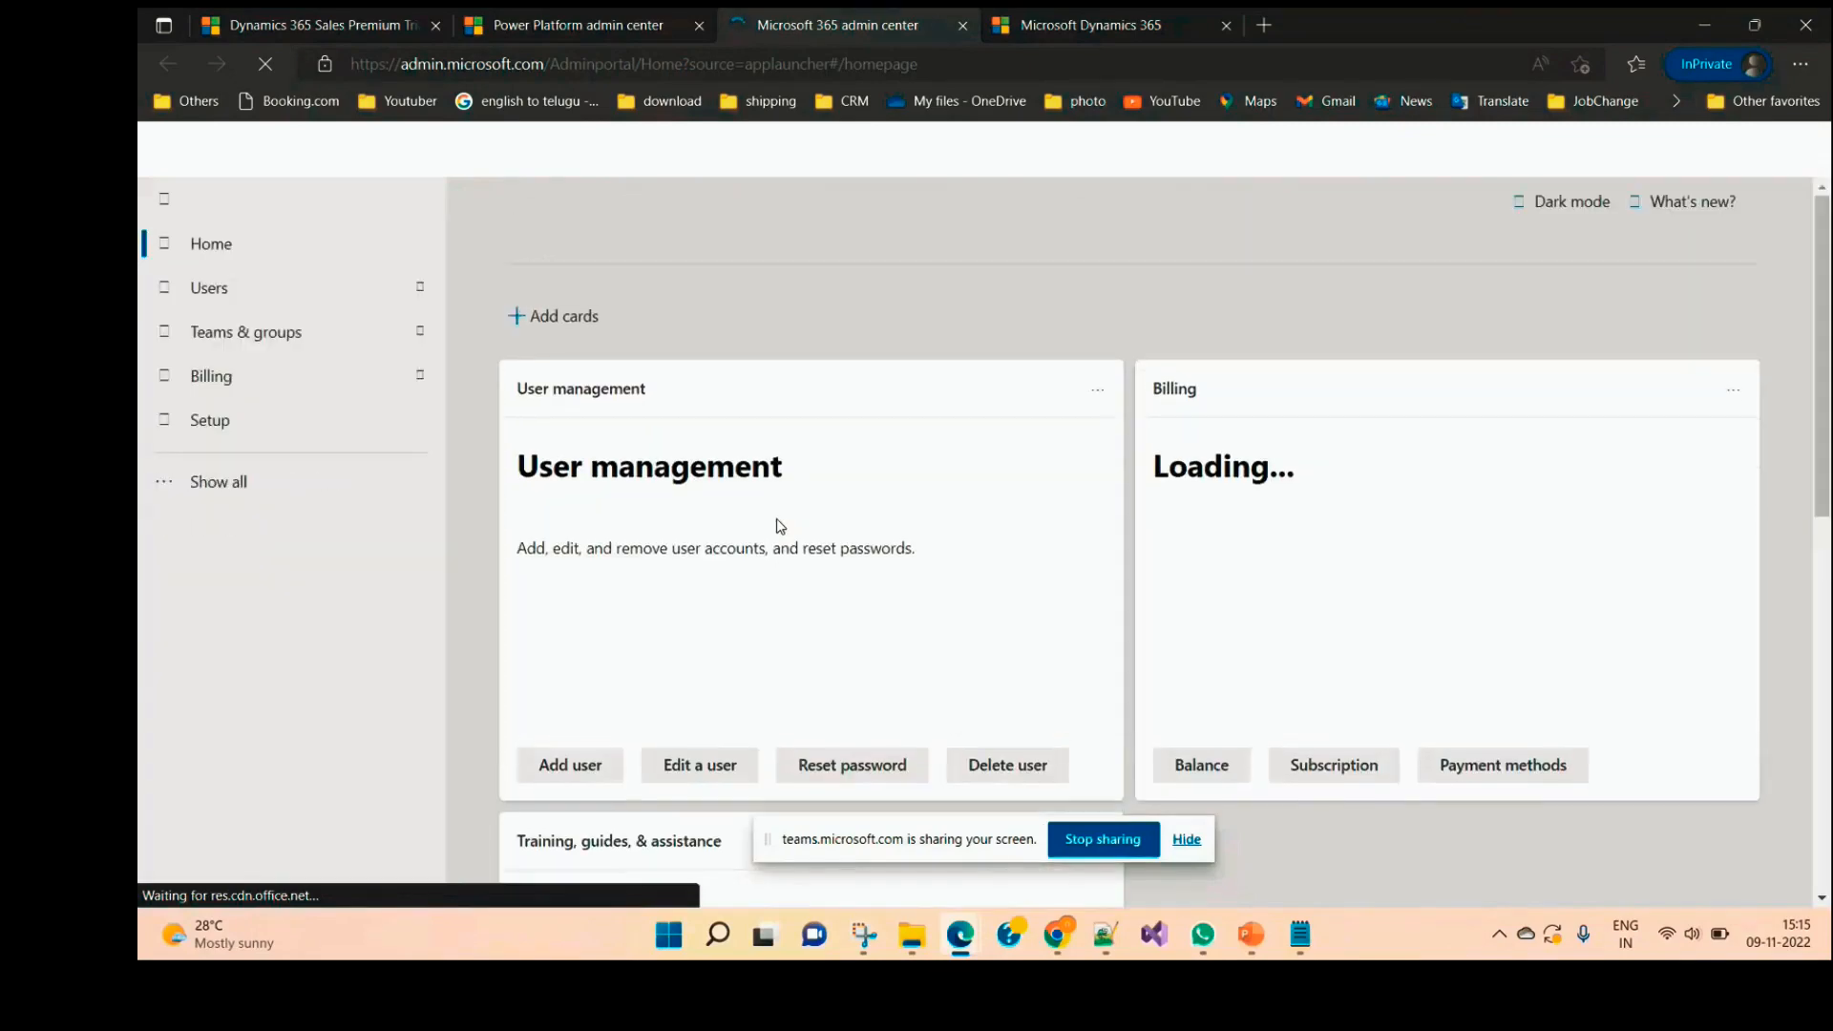
{"action": "left_click", "coordinate": [420, 290]}
{"action": "left_click", "coordinate": [310, 340]}
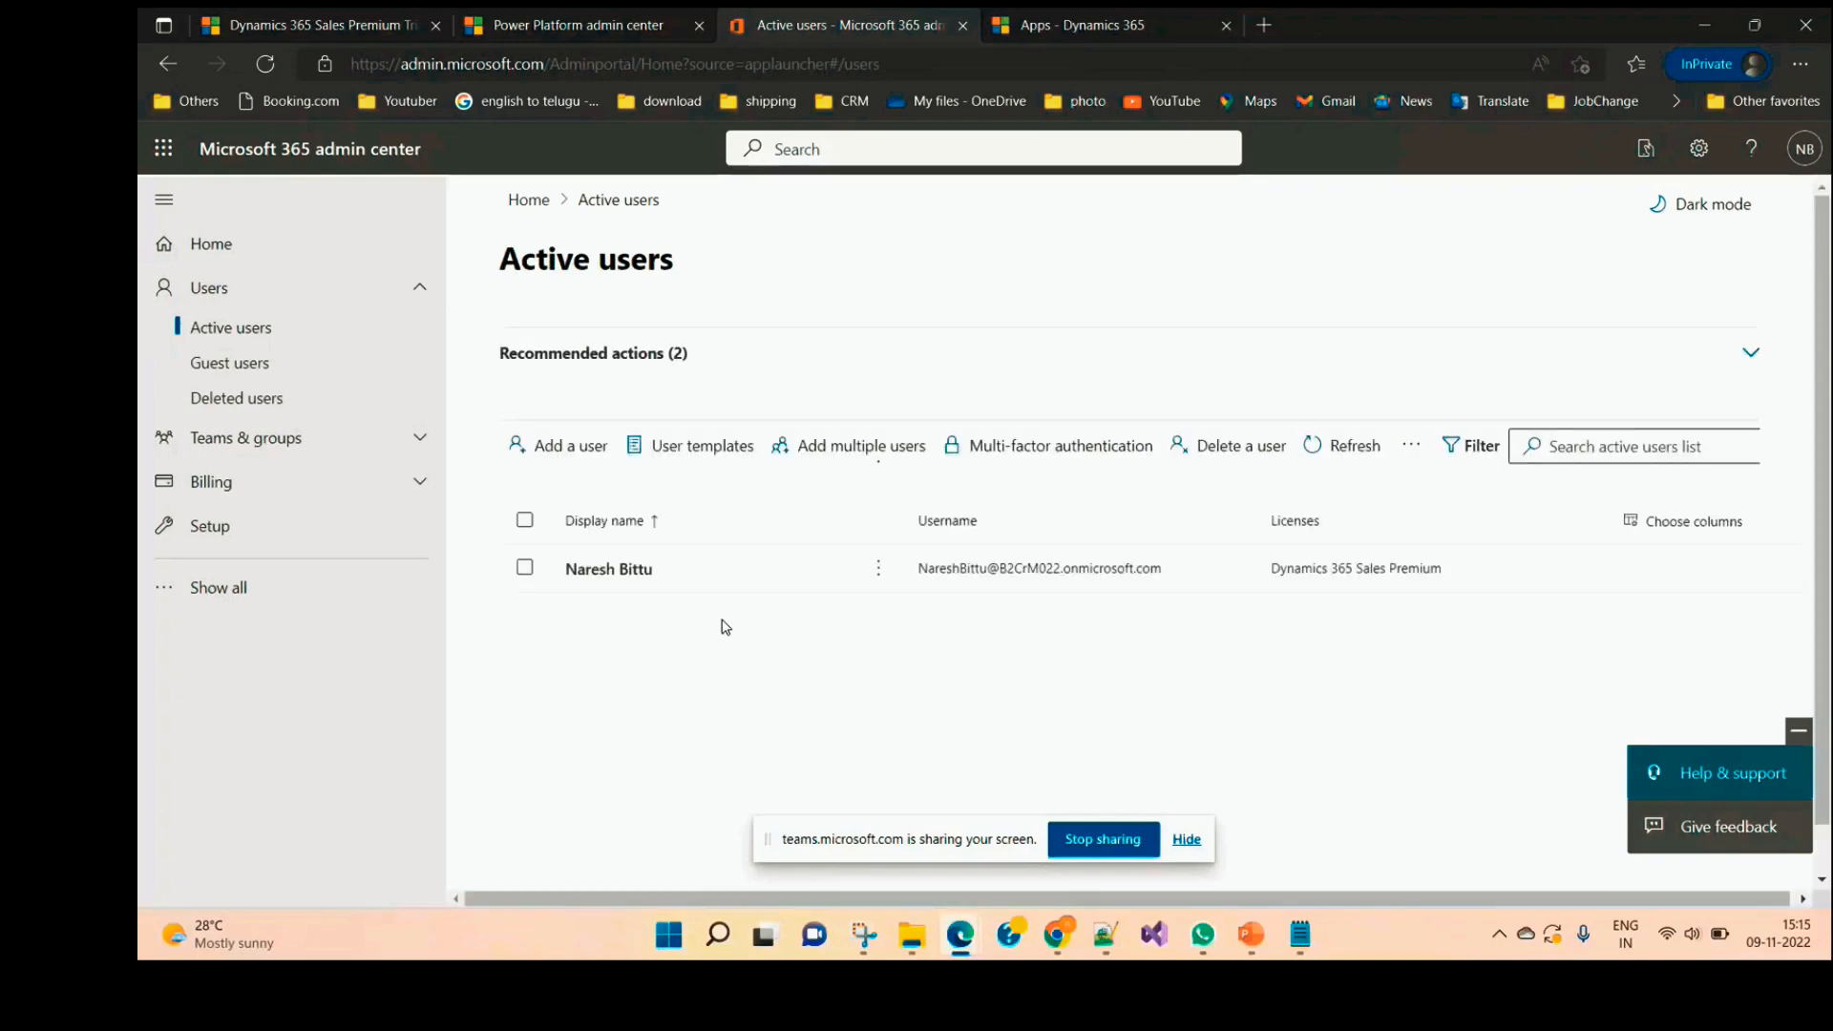
Step: Switch to the Dynamics 365 apps page, open the Dynamics 365 — custom app, and look through its available areas
{"action": "left_click", "coordinate": [1192, 15]}
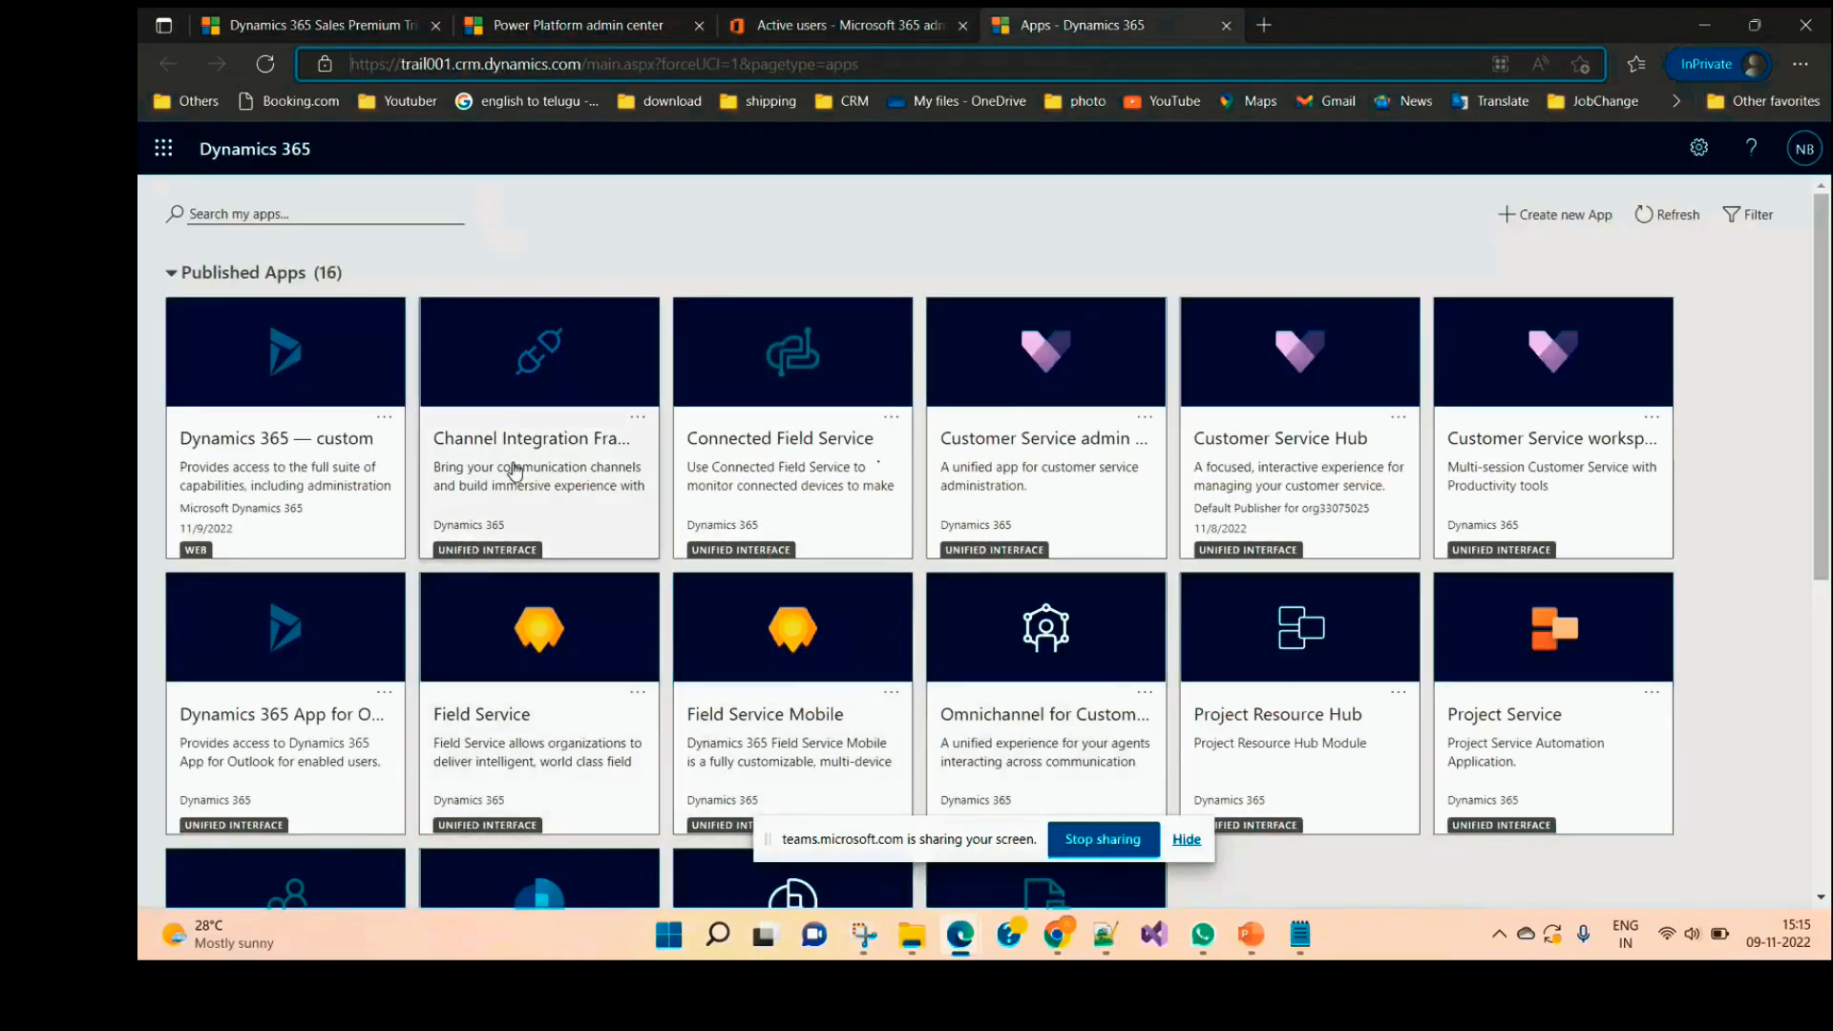
{"action": "left_click", "coordinate": [289, 457]}
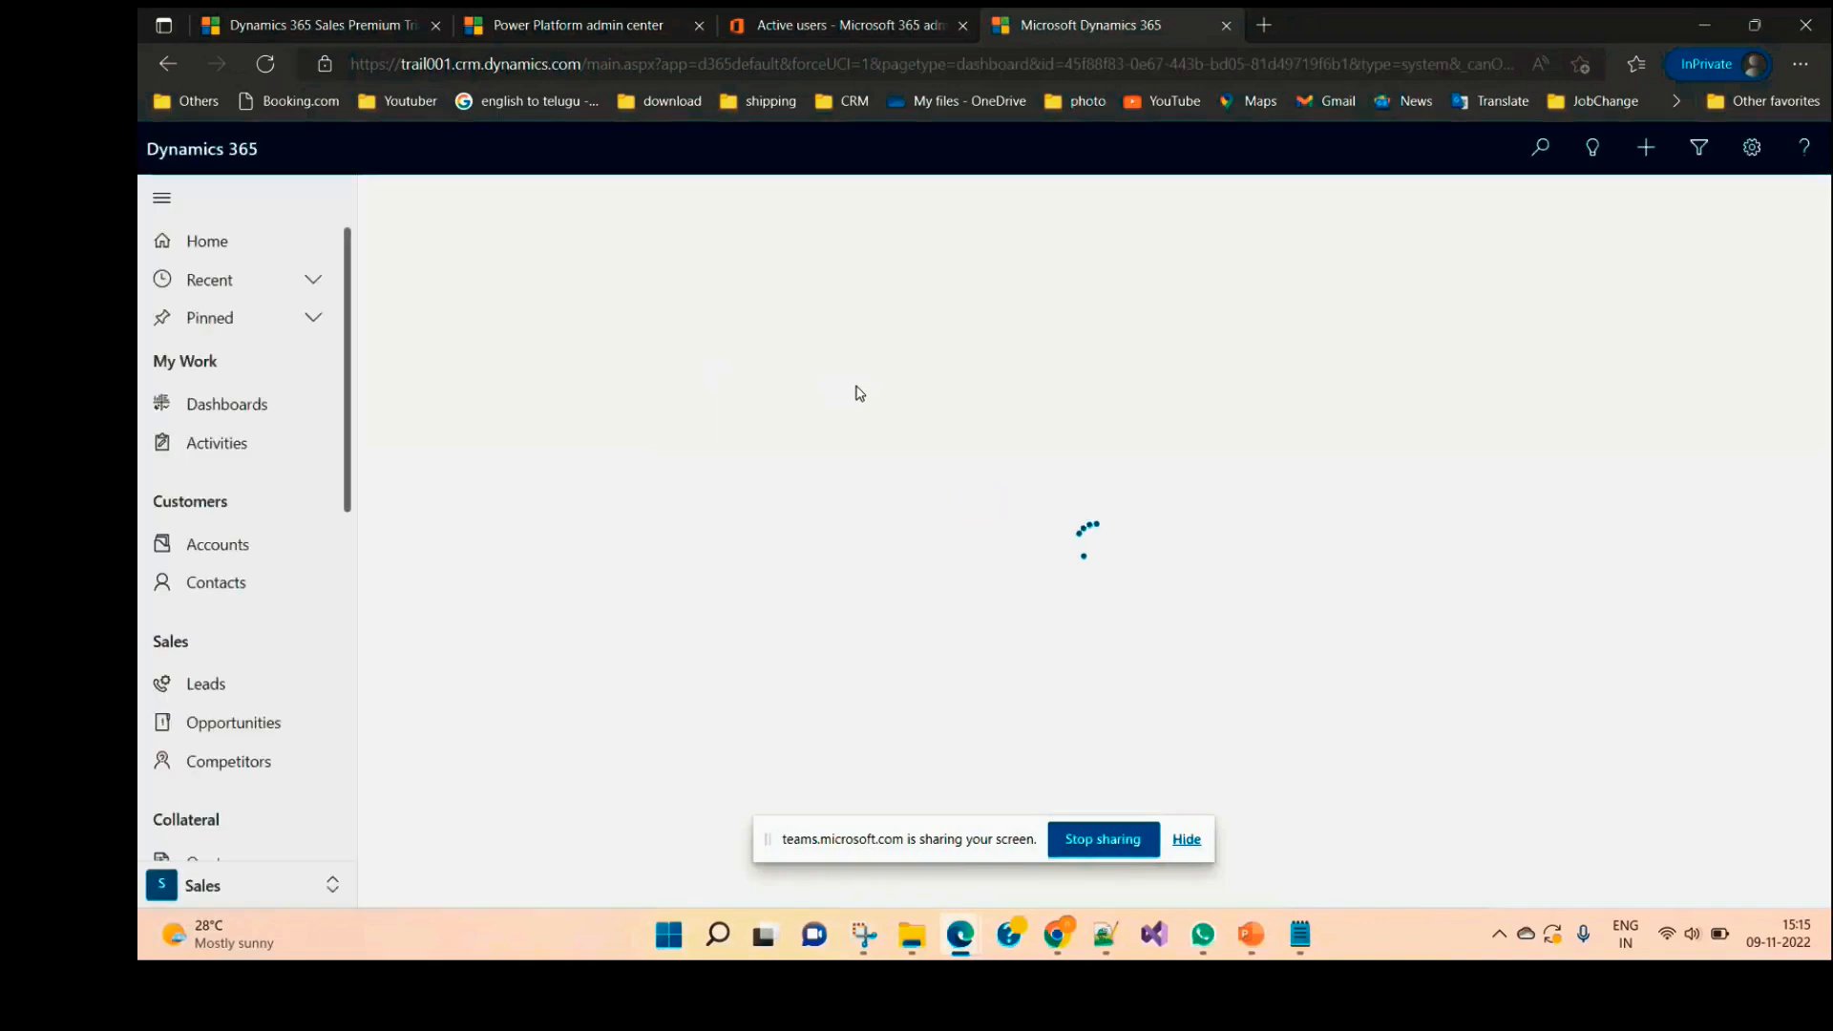
{"action": "left_click", "coordinate": [233, 884]}
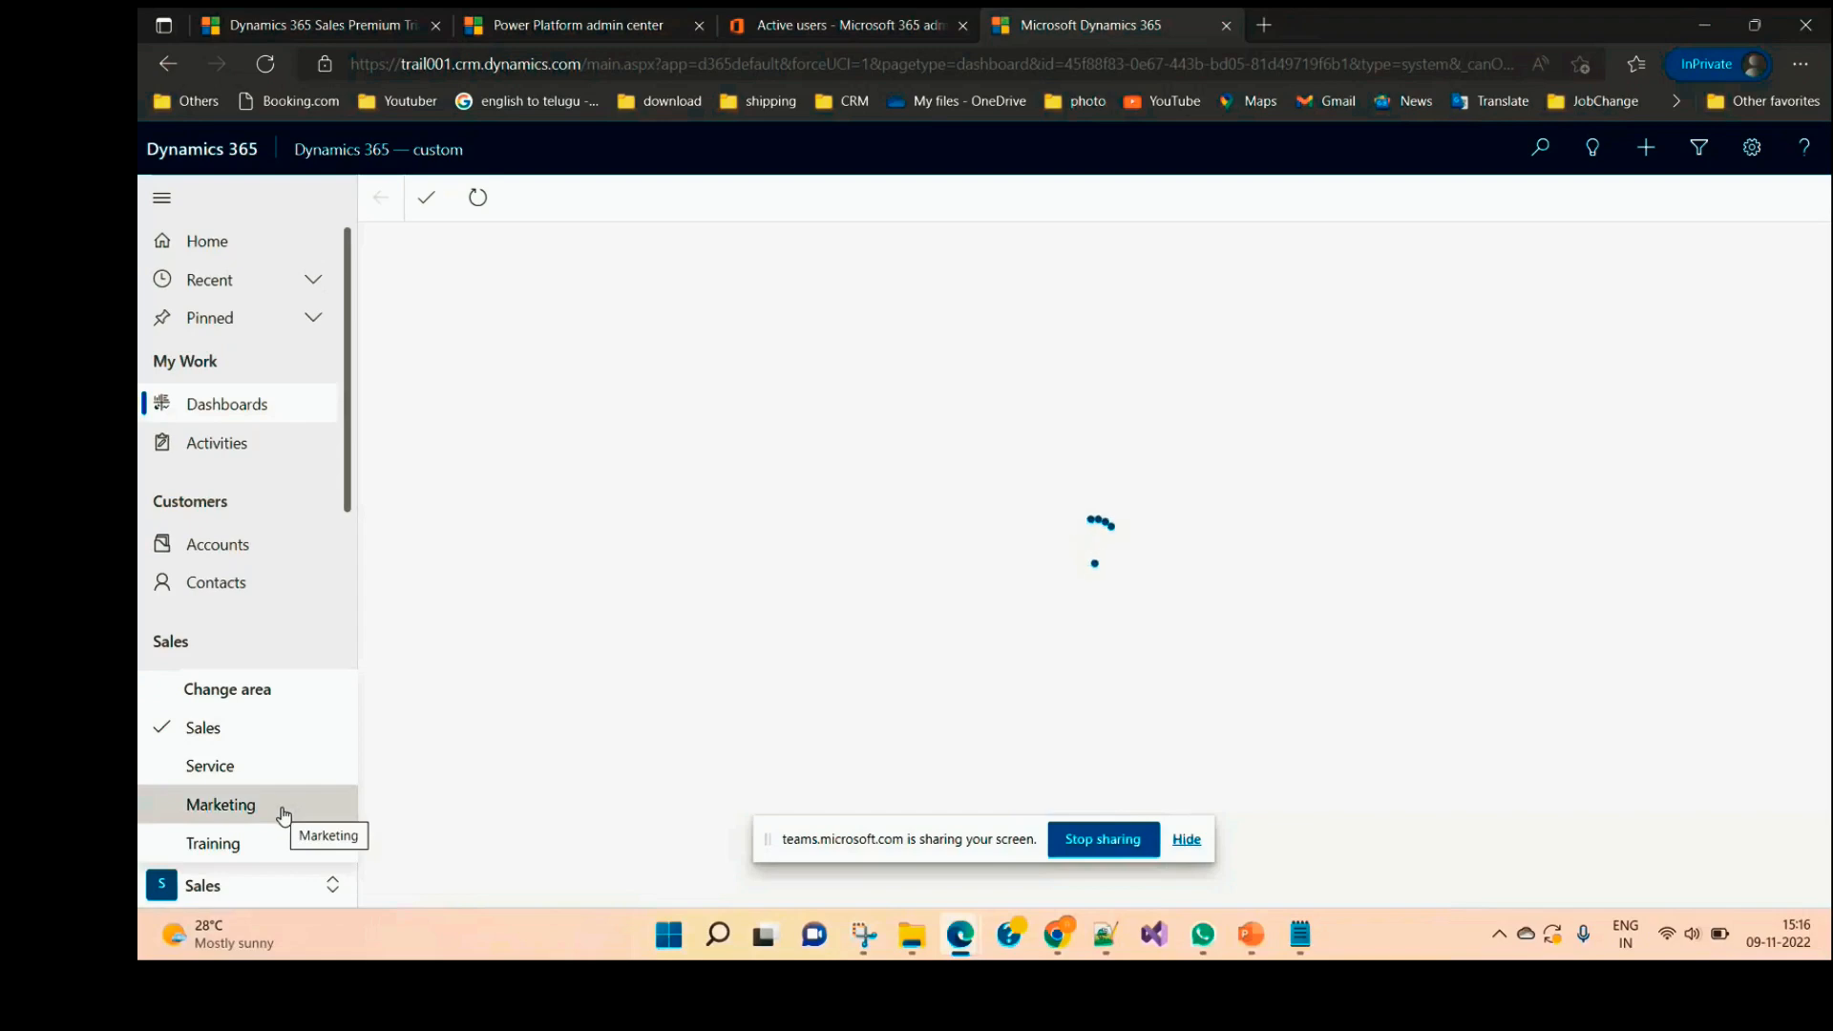
{"action": "left_click", "coordinate": [562, 726]}
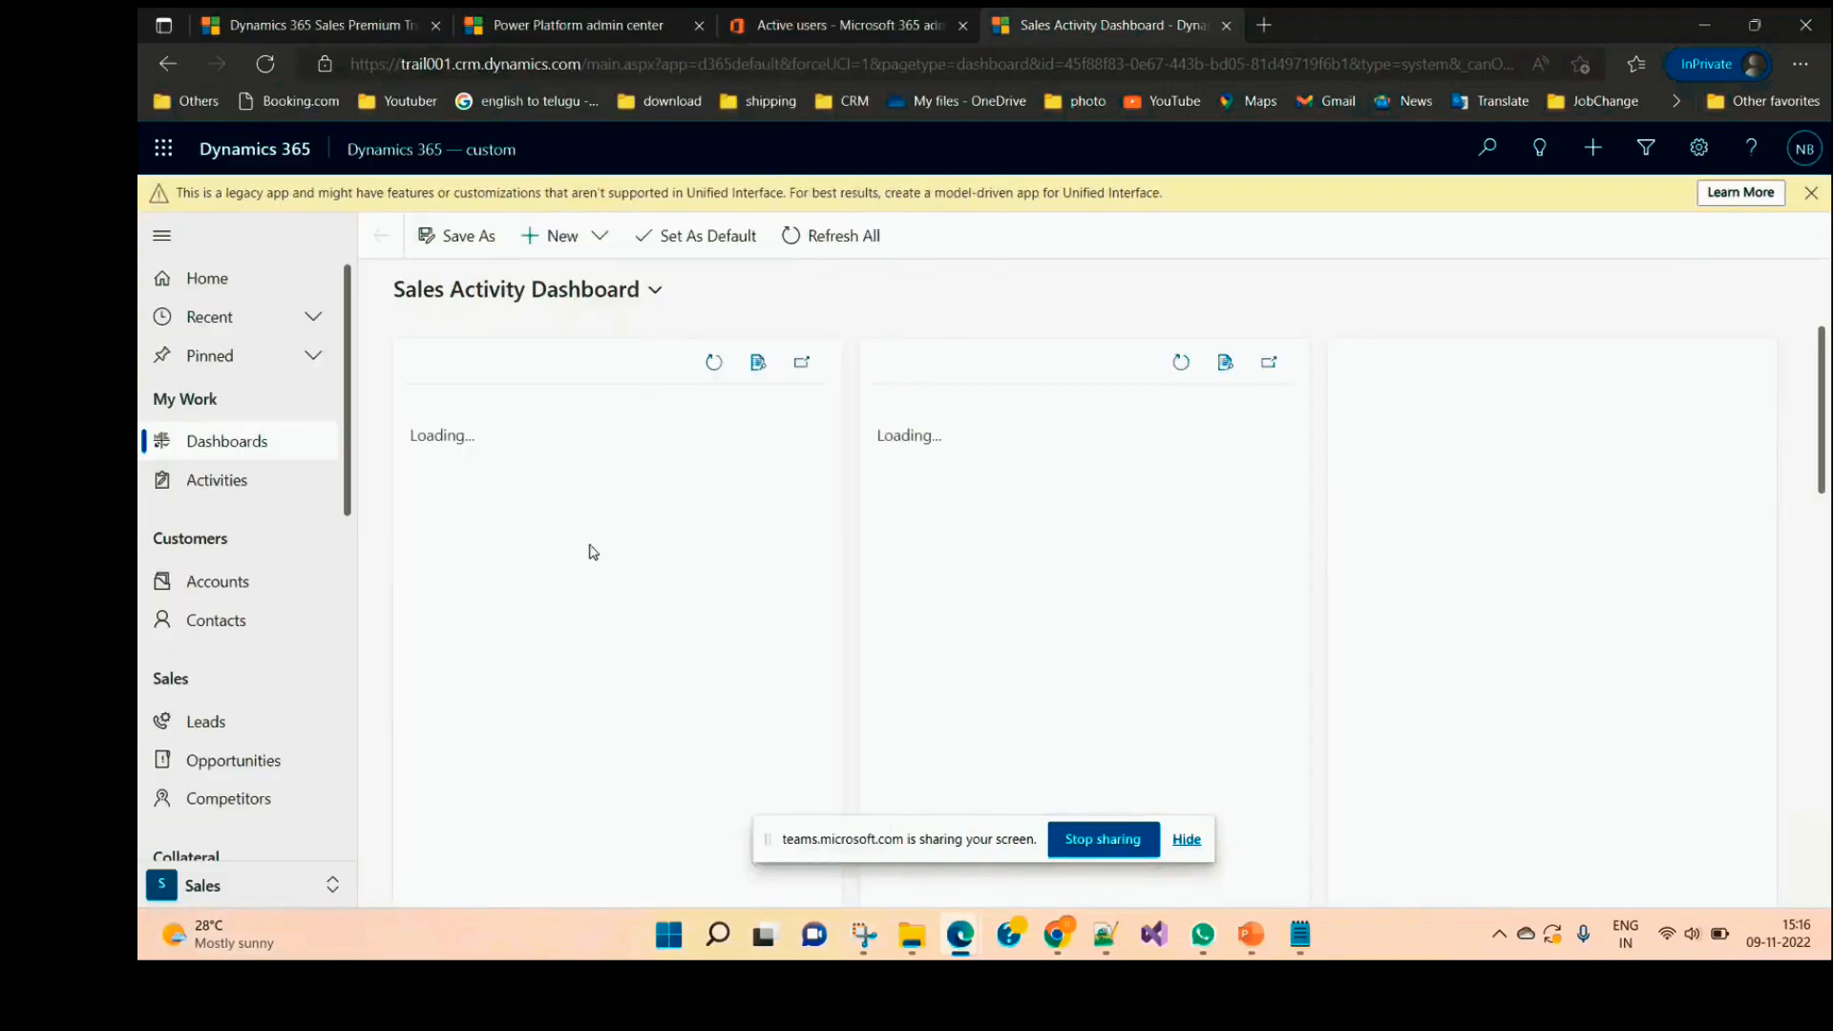
Step: Look through the Sales area's navigation, change the app to the Service area, and review its navigation
{"action": "scroll", "coordinate": [349, 480], "scroll_direction": "down", "scroll_amount": 2}
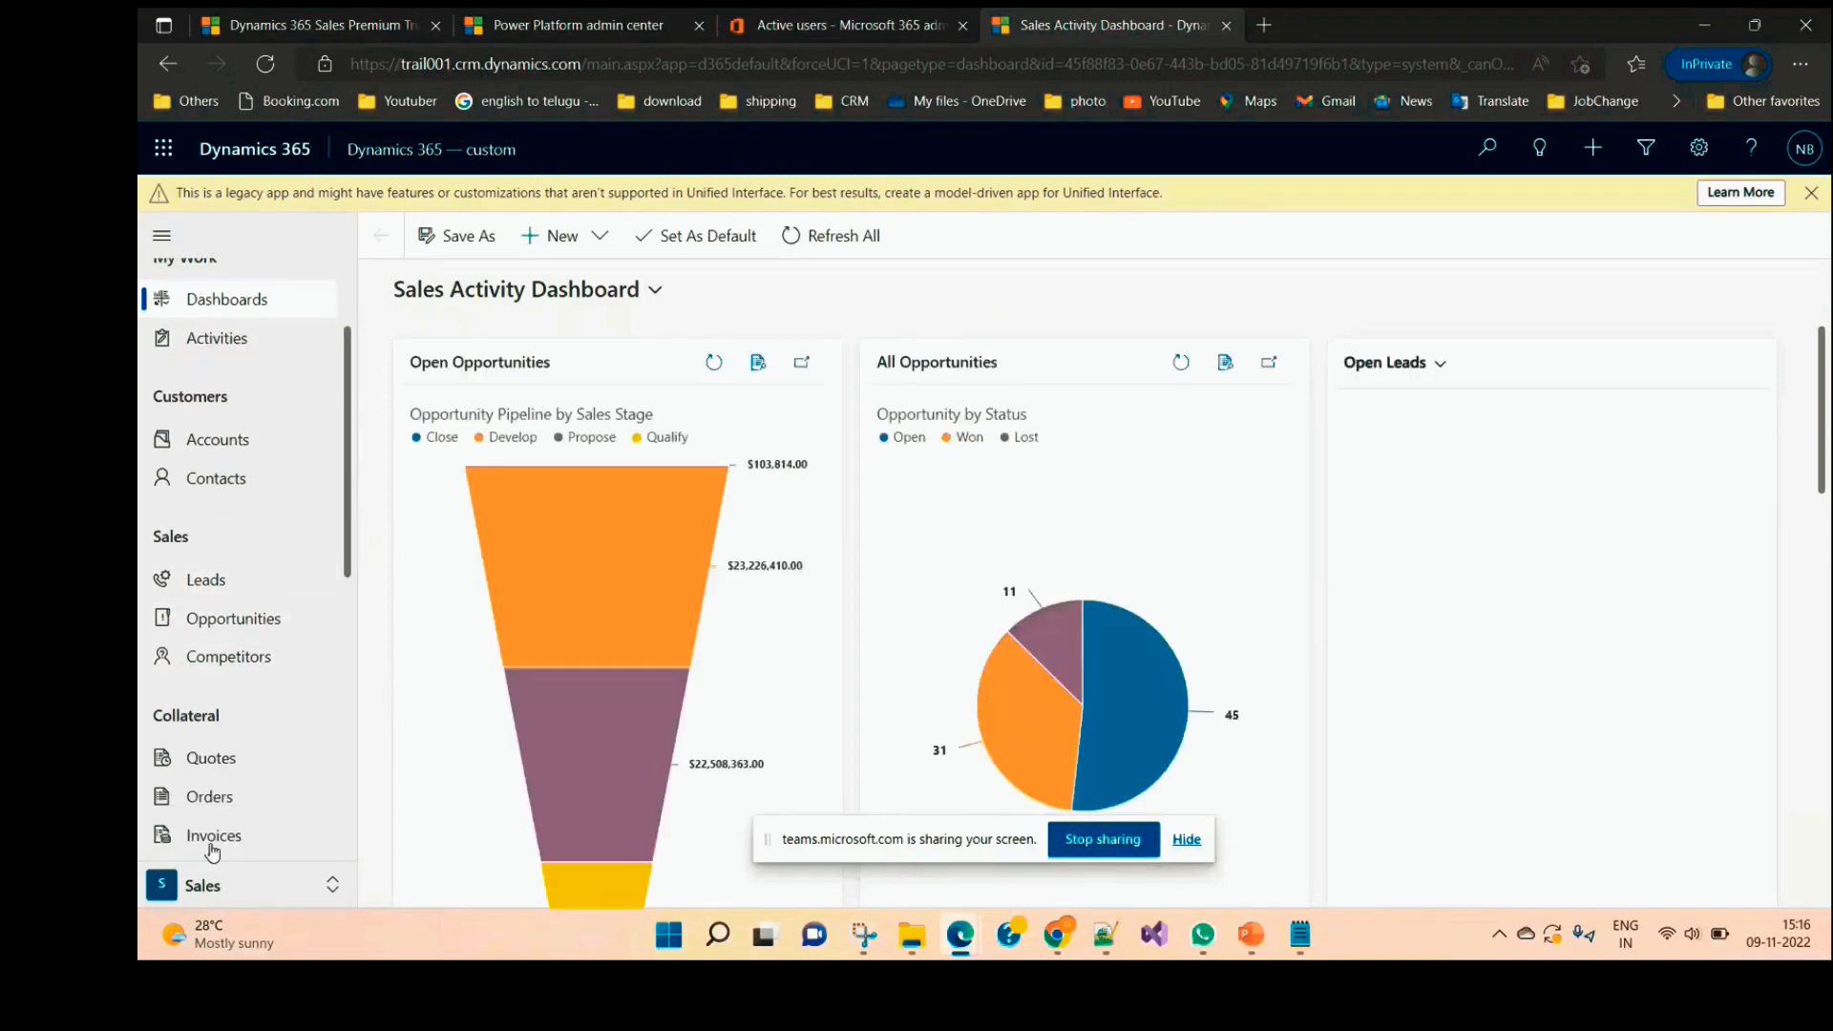
{"action": "left_click", "coordinate": [218, 888]}
{"action": "left_click", "coordinate": [229, 756]}
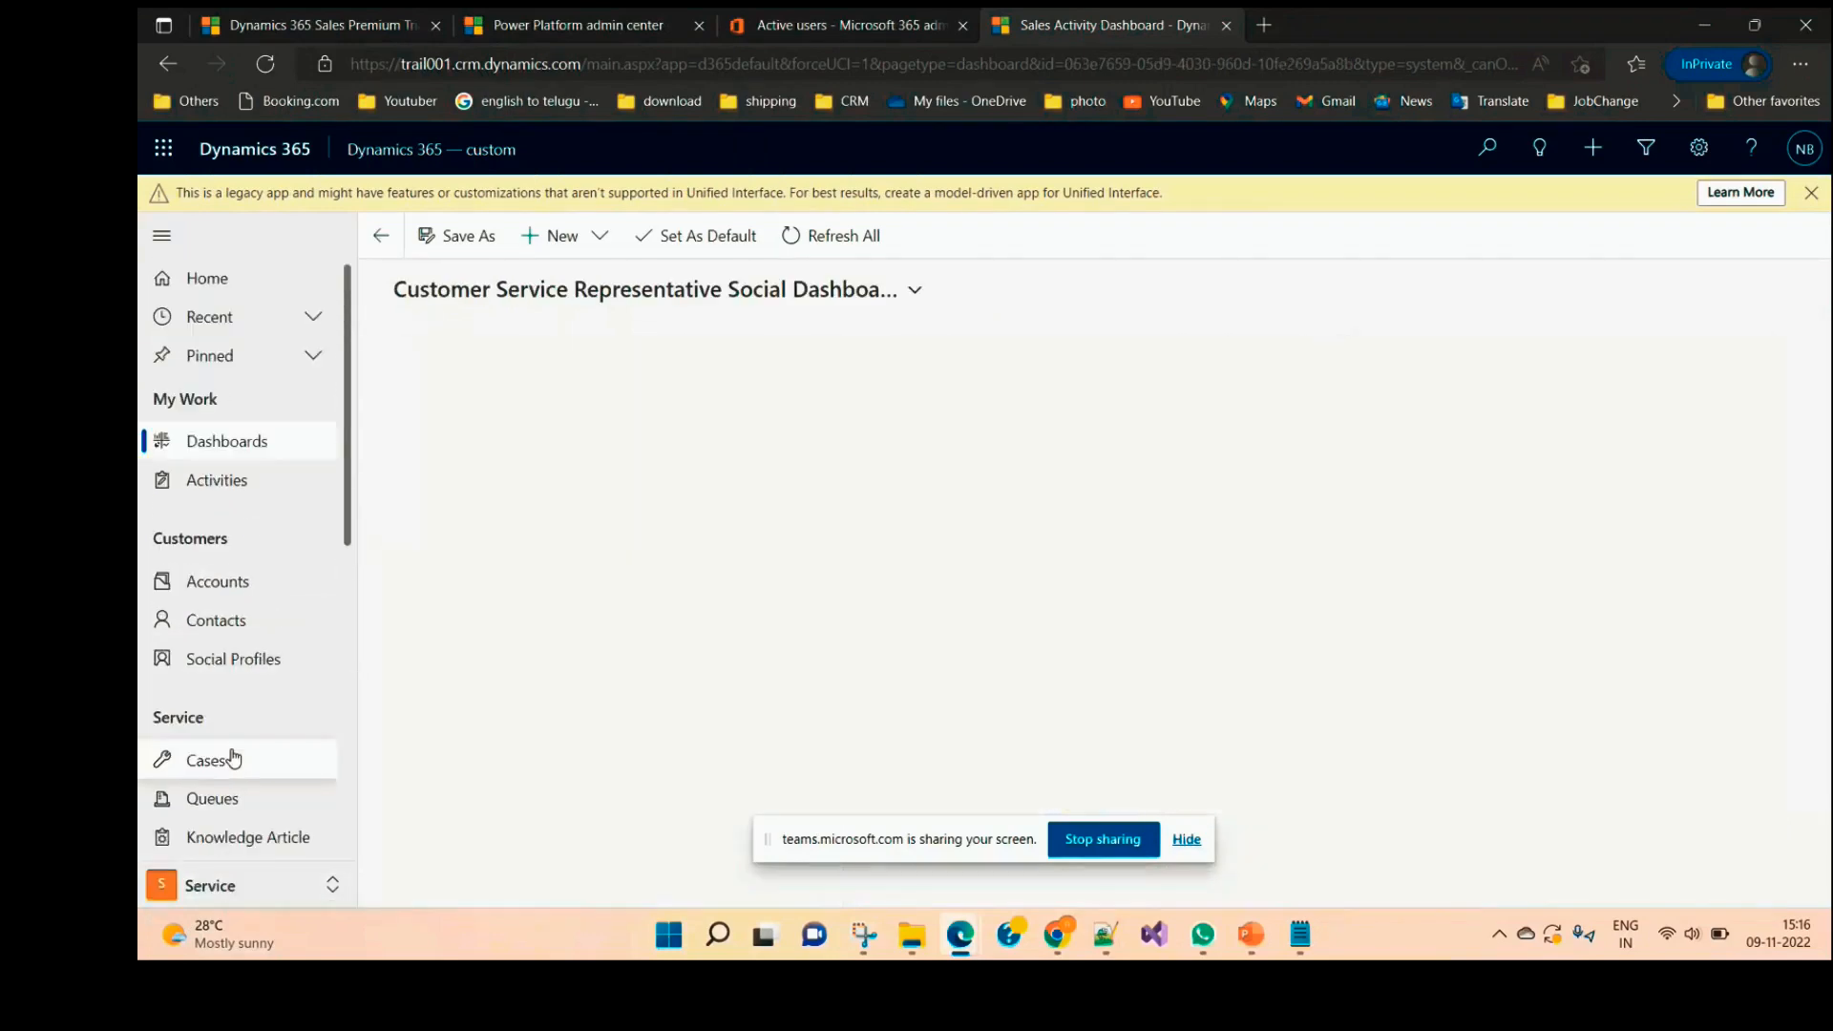
{"action": "scroll", "coordinate": [306, 674], "scroll_direction": "down", "scroll_amount": 2}
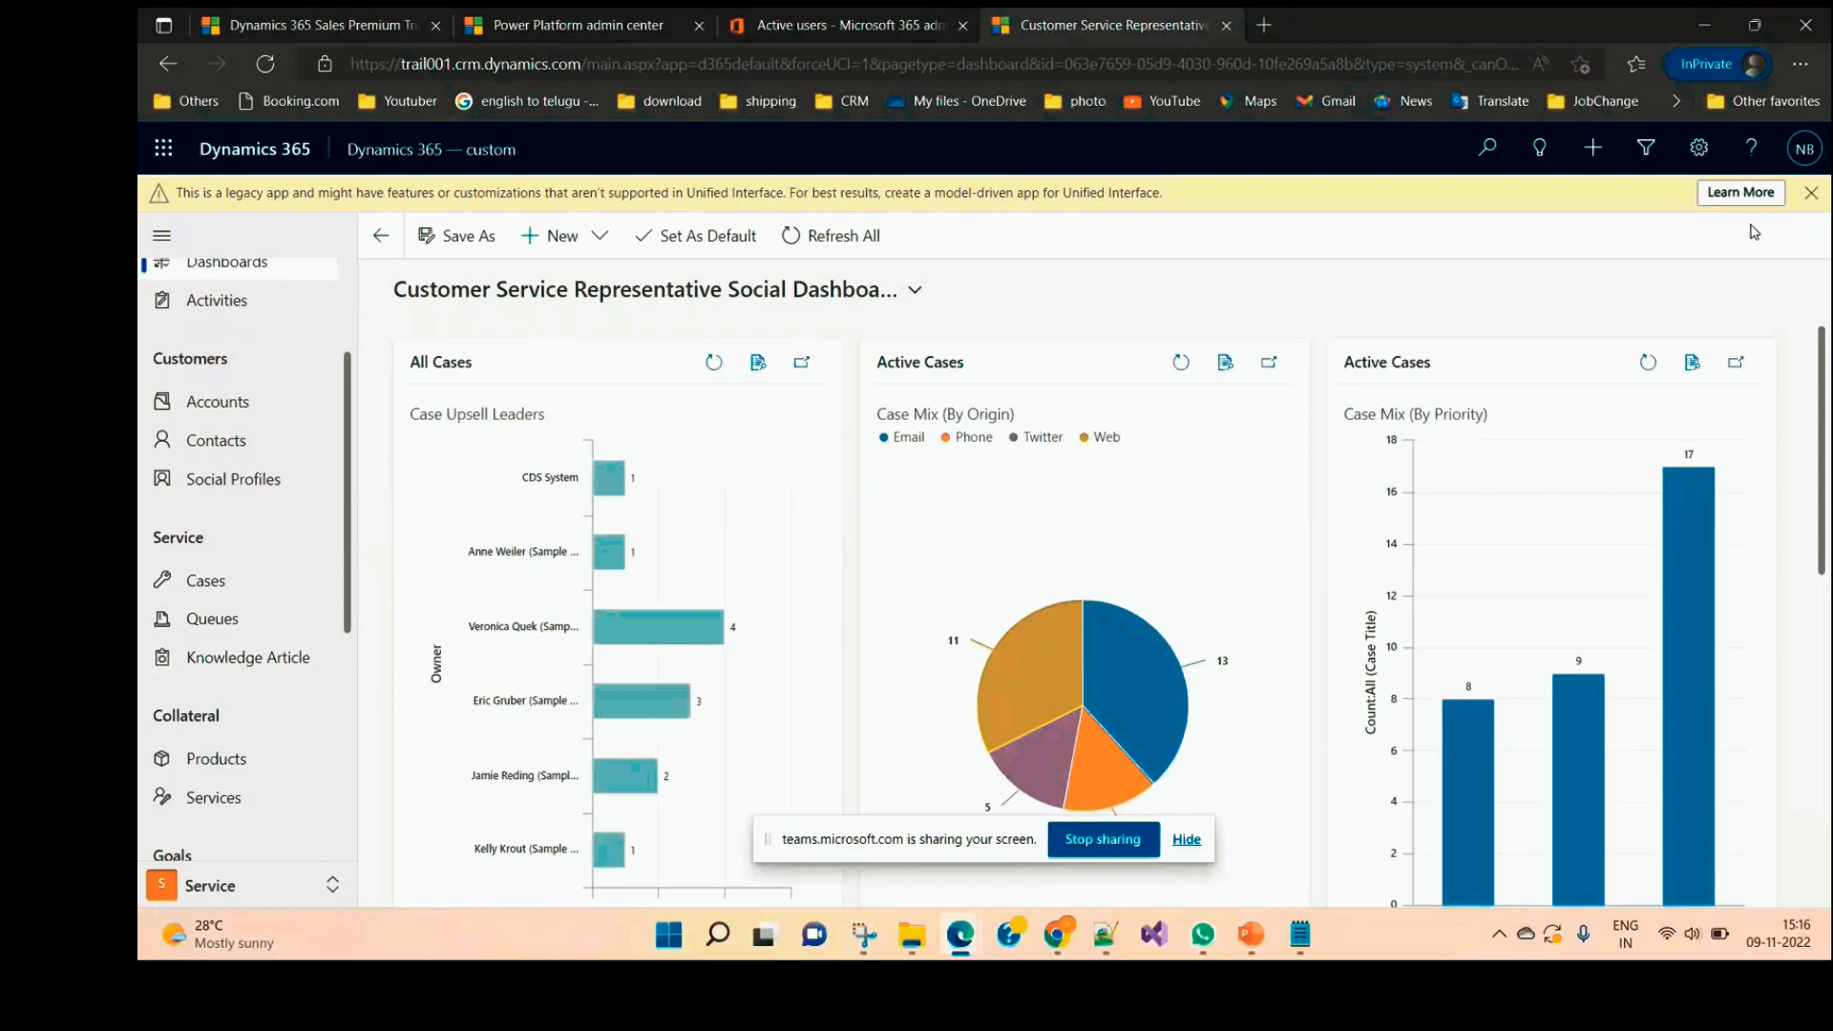
Step: Open the app's About information and highlight the major and minor part of the server version
{"action": "left_click", "coordinate": [1702, 152]}
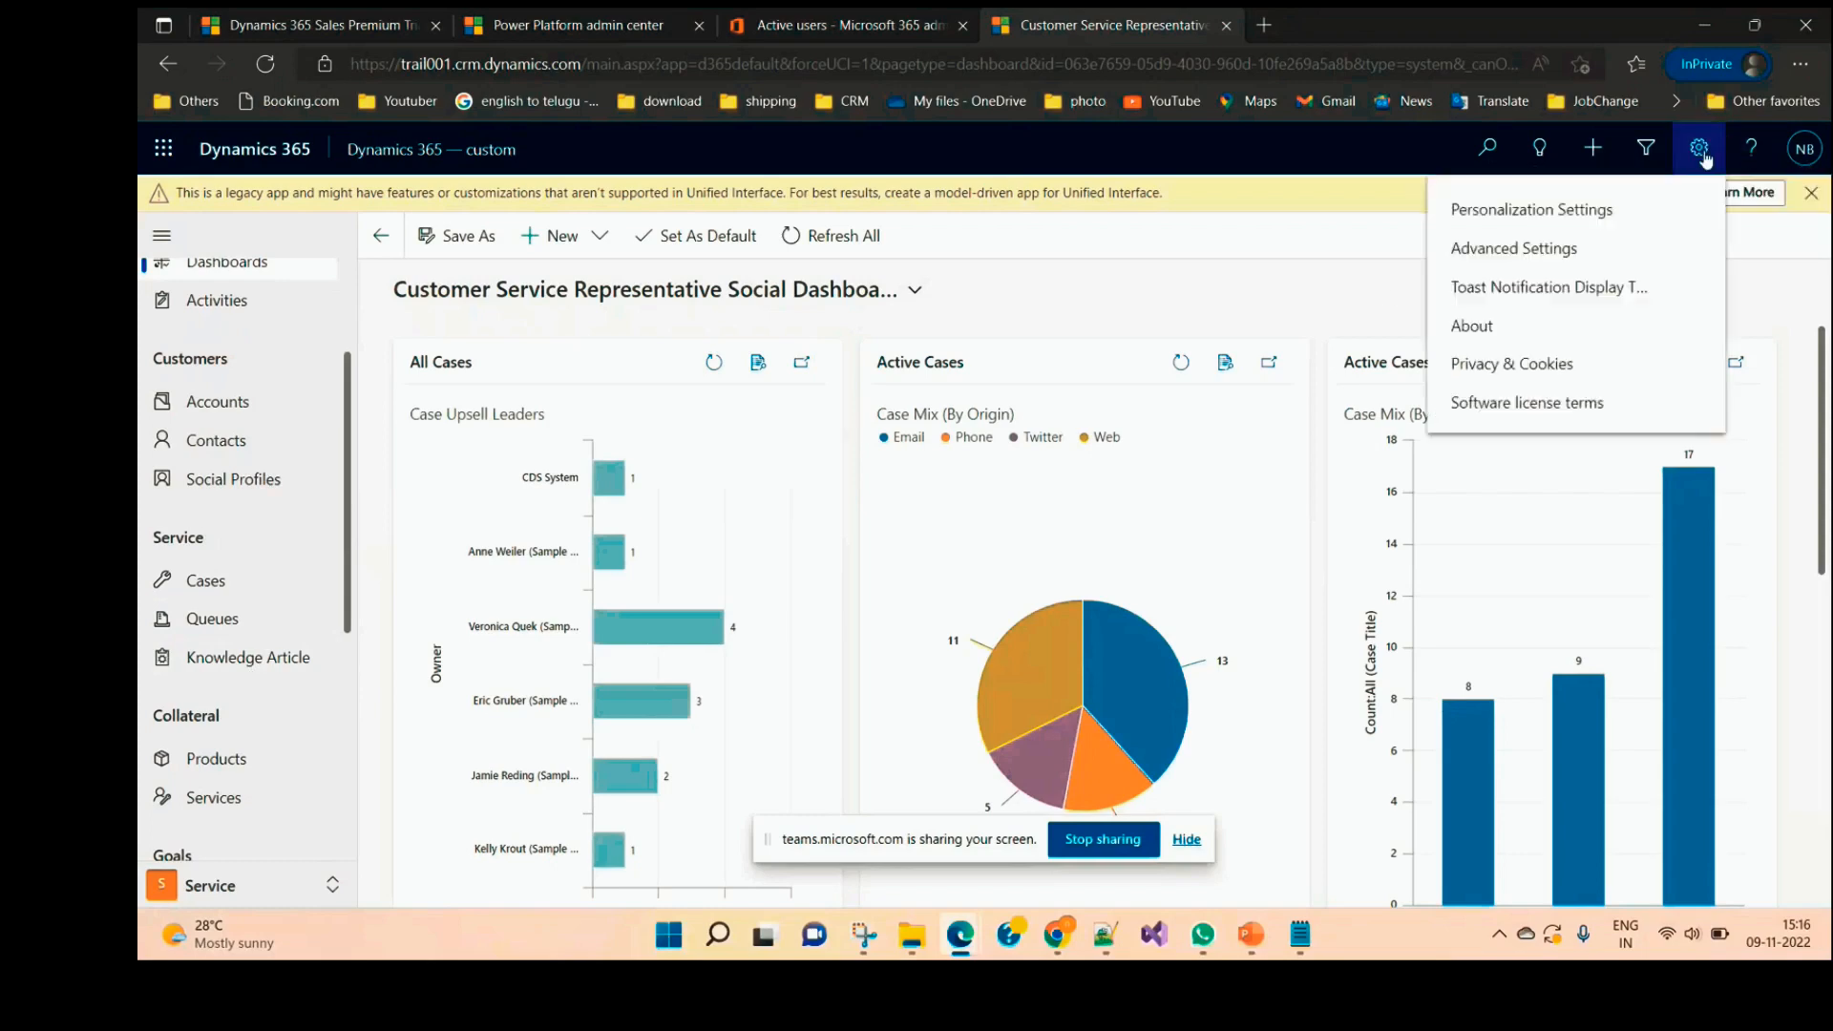
{"action": "left_click", "coordinate": [1548, 332]}
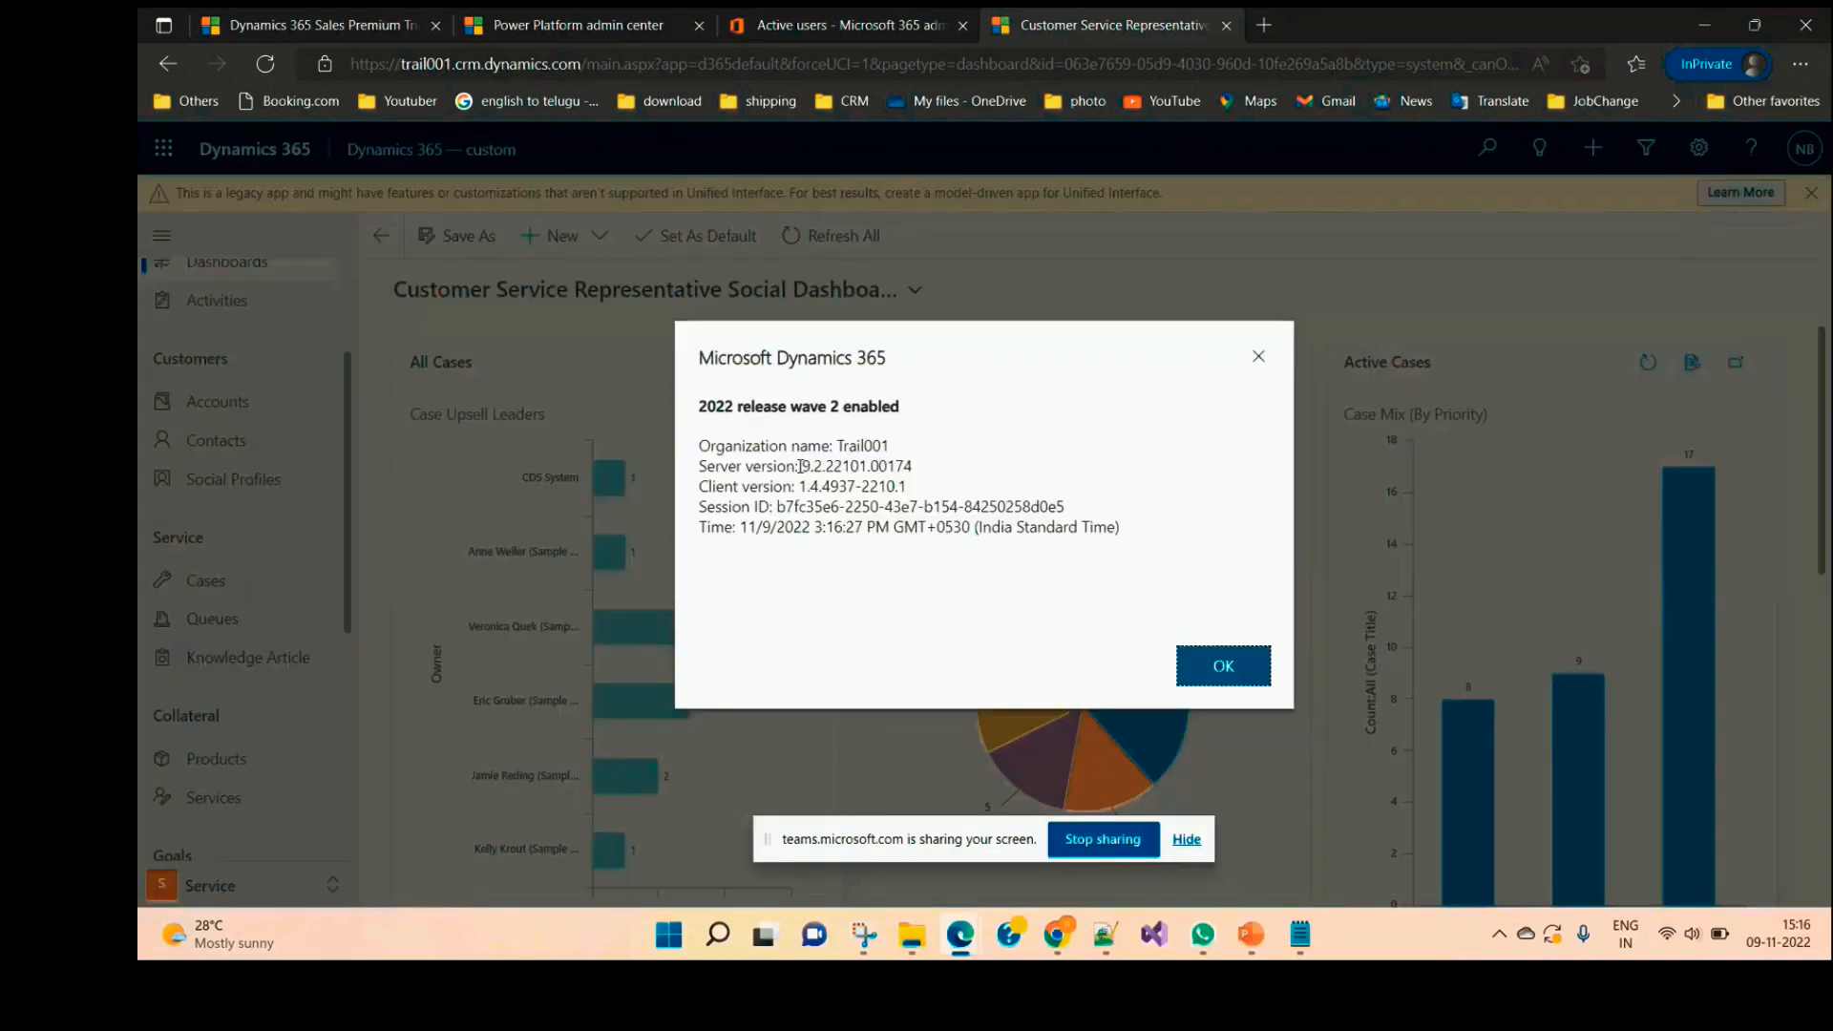
{"action": "left_click_drag", "start_coordinate": [801, 467], "coordinate": [827, 467]}
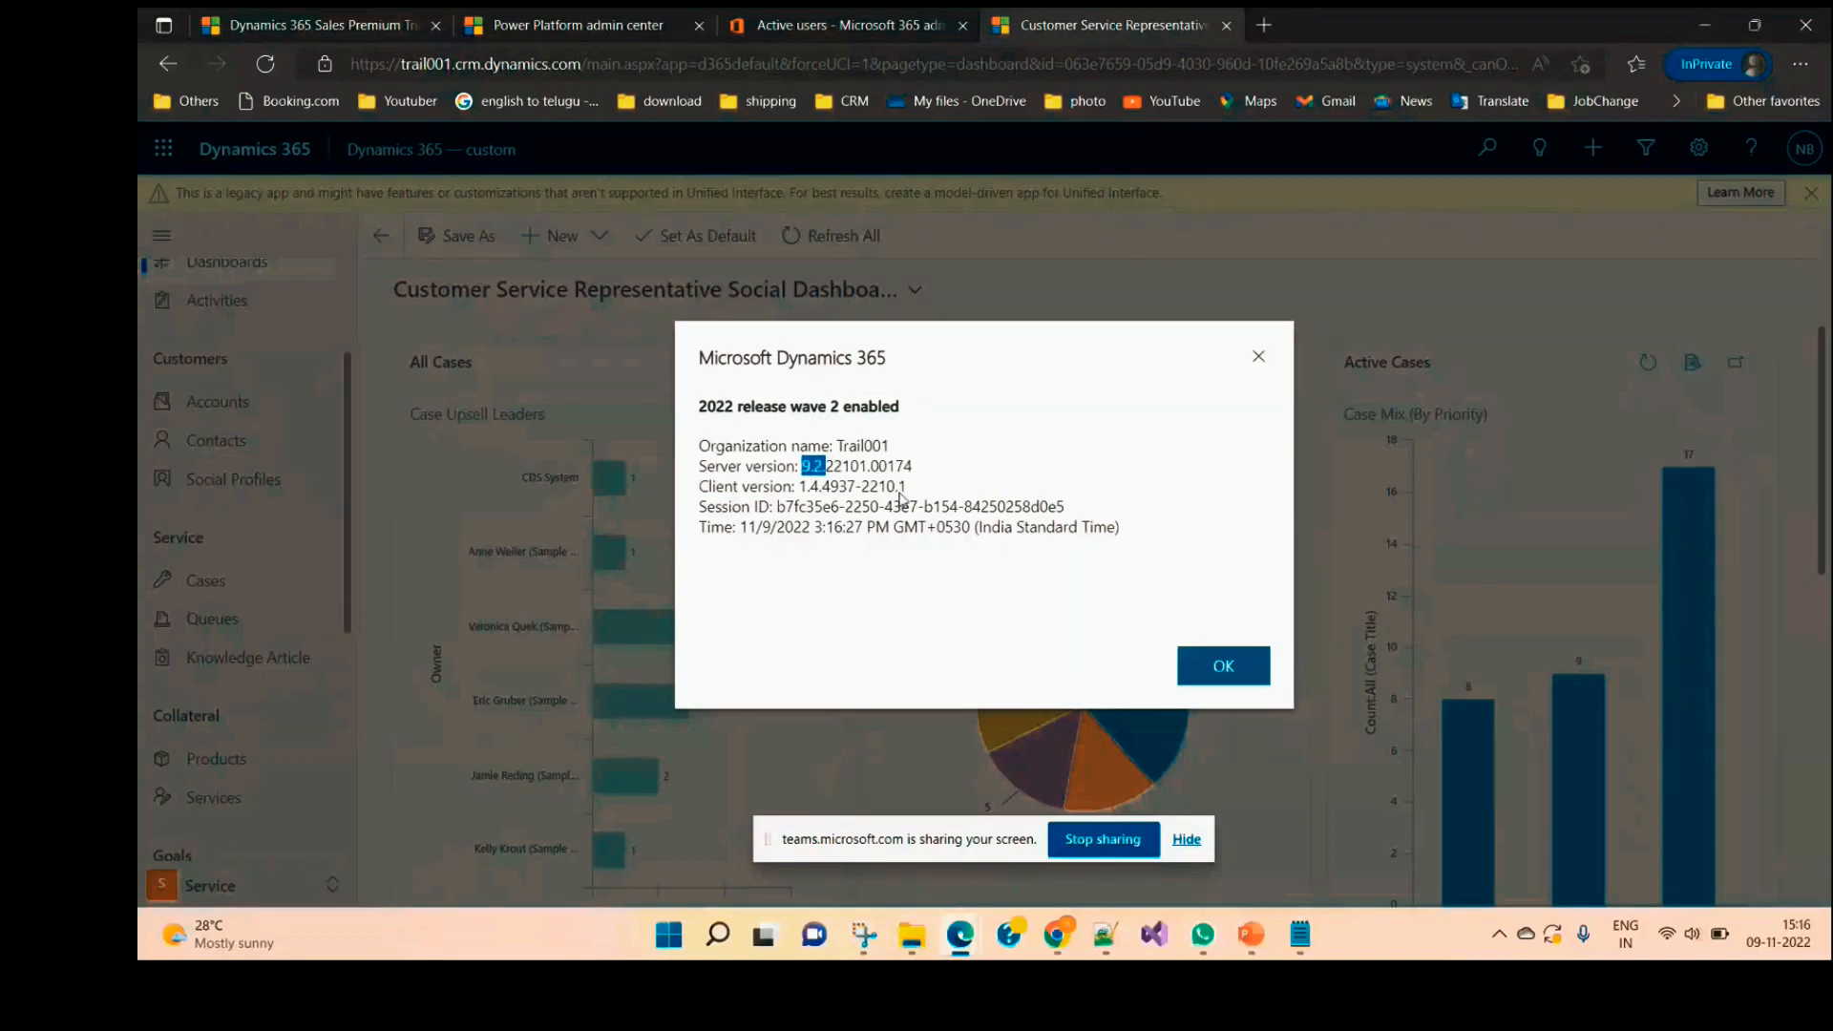
Step: Highlight the server version's major and minor part again, close the About information, and open the app's Advanced Settings
{"action": "left_click", "coordinate": [821, 629]}
{"action": "left_click_drag", "start_coordinate": [799, 467], "coordinate": [825, 467]}
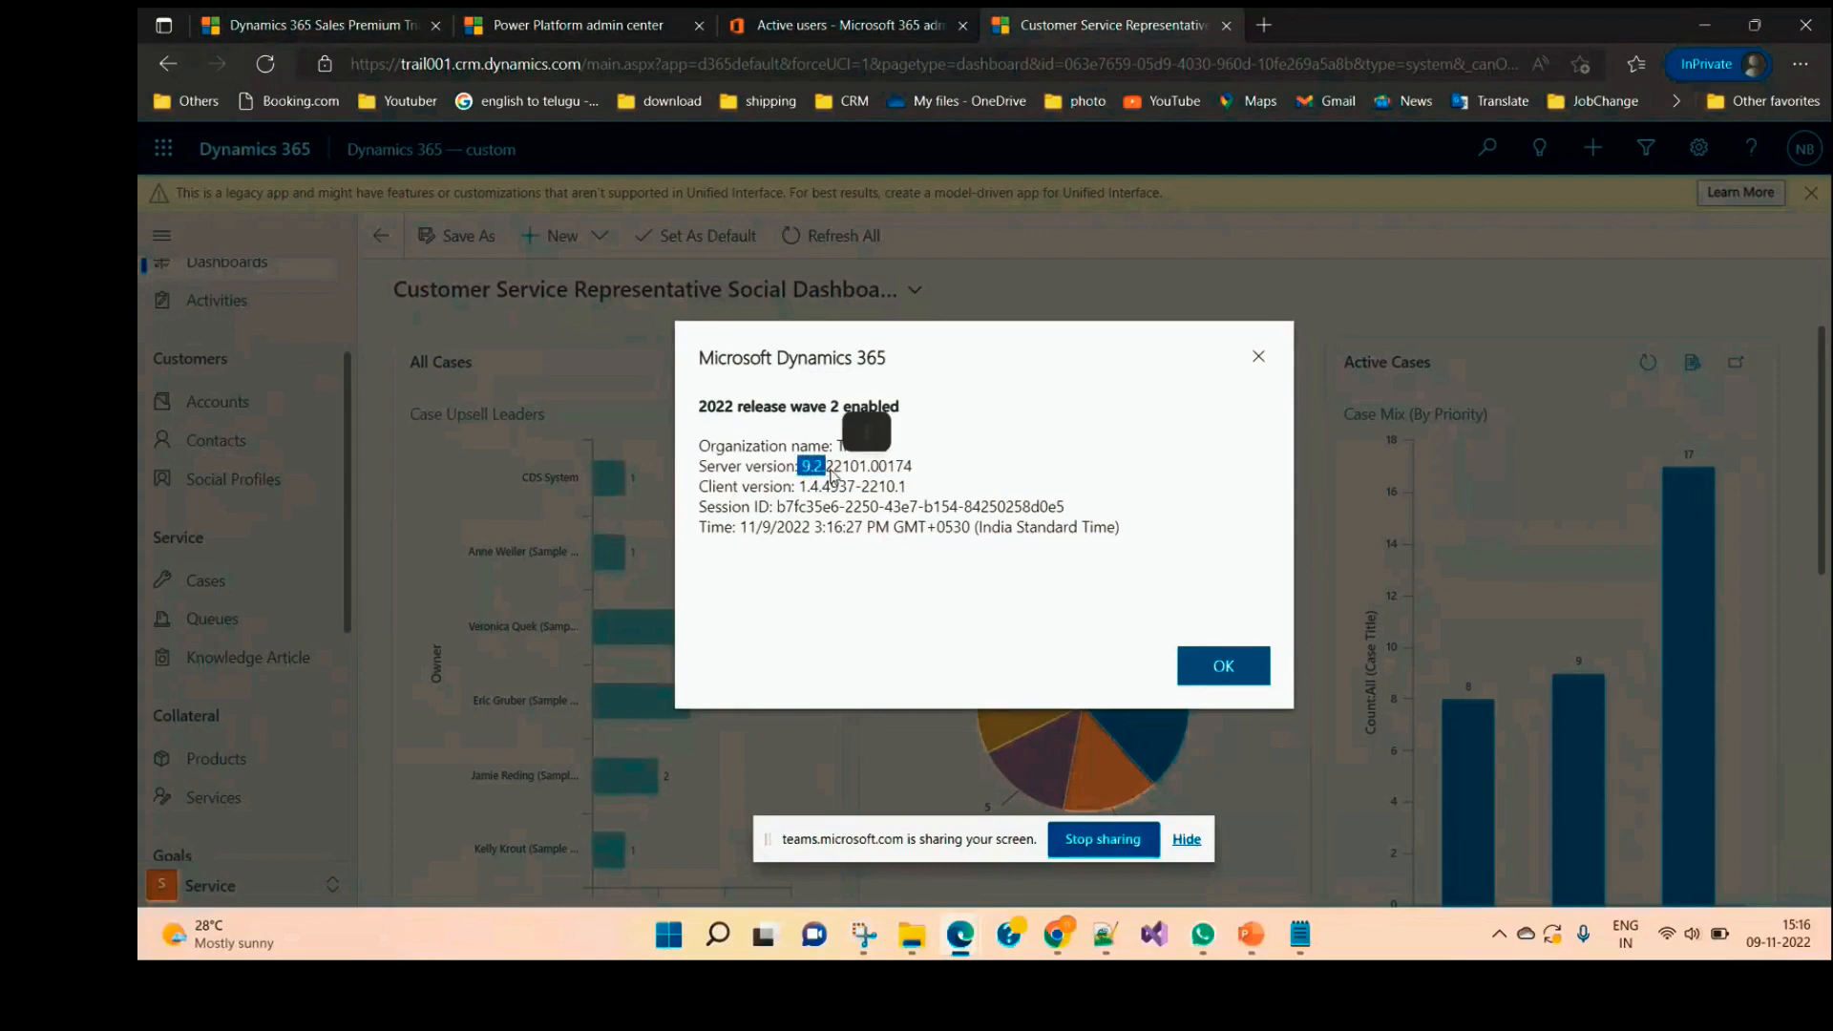
{"action": "left_click", "coordinate": [1258, 361]}
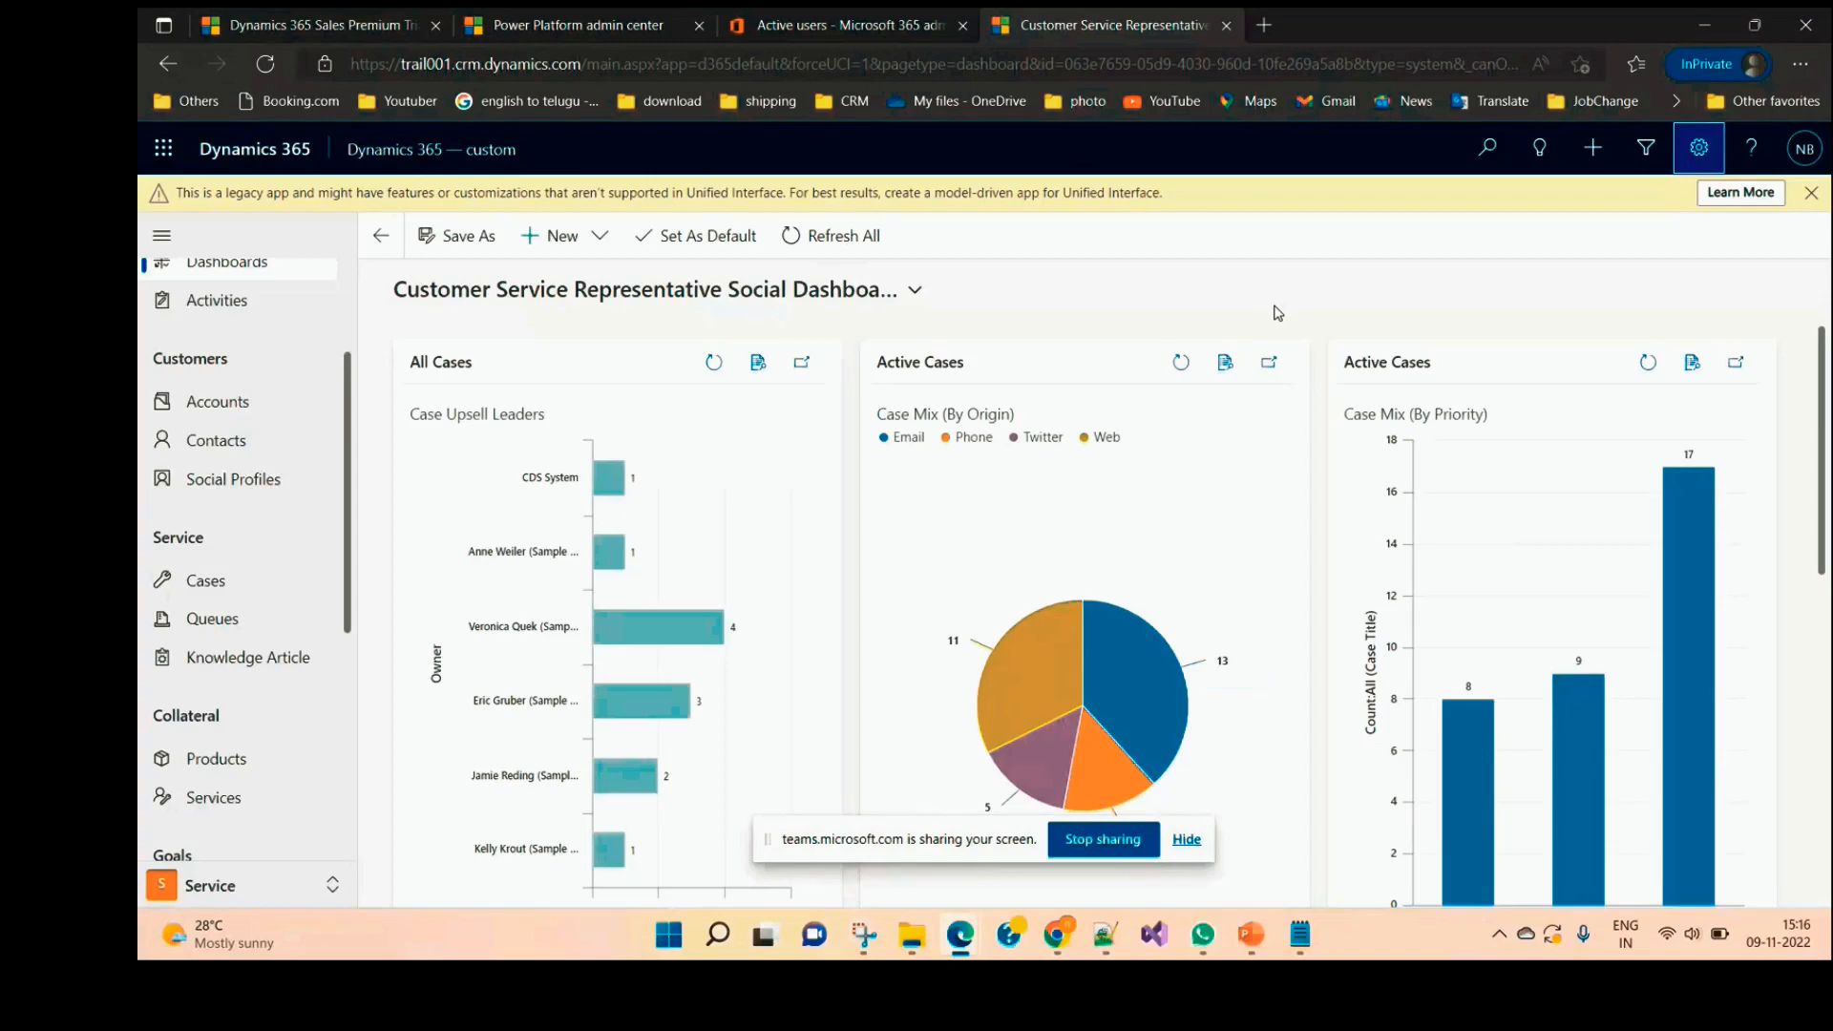
{"action": "left_click", "coordinate": [1699, 149]}
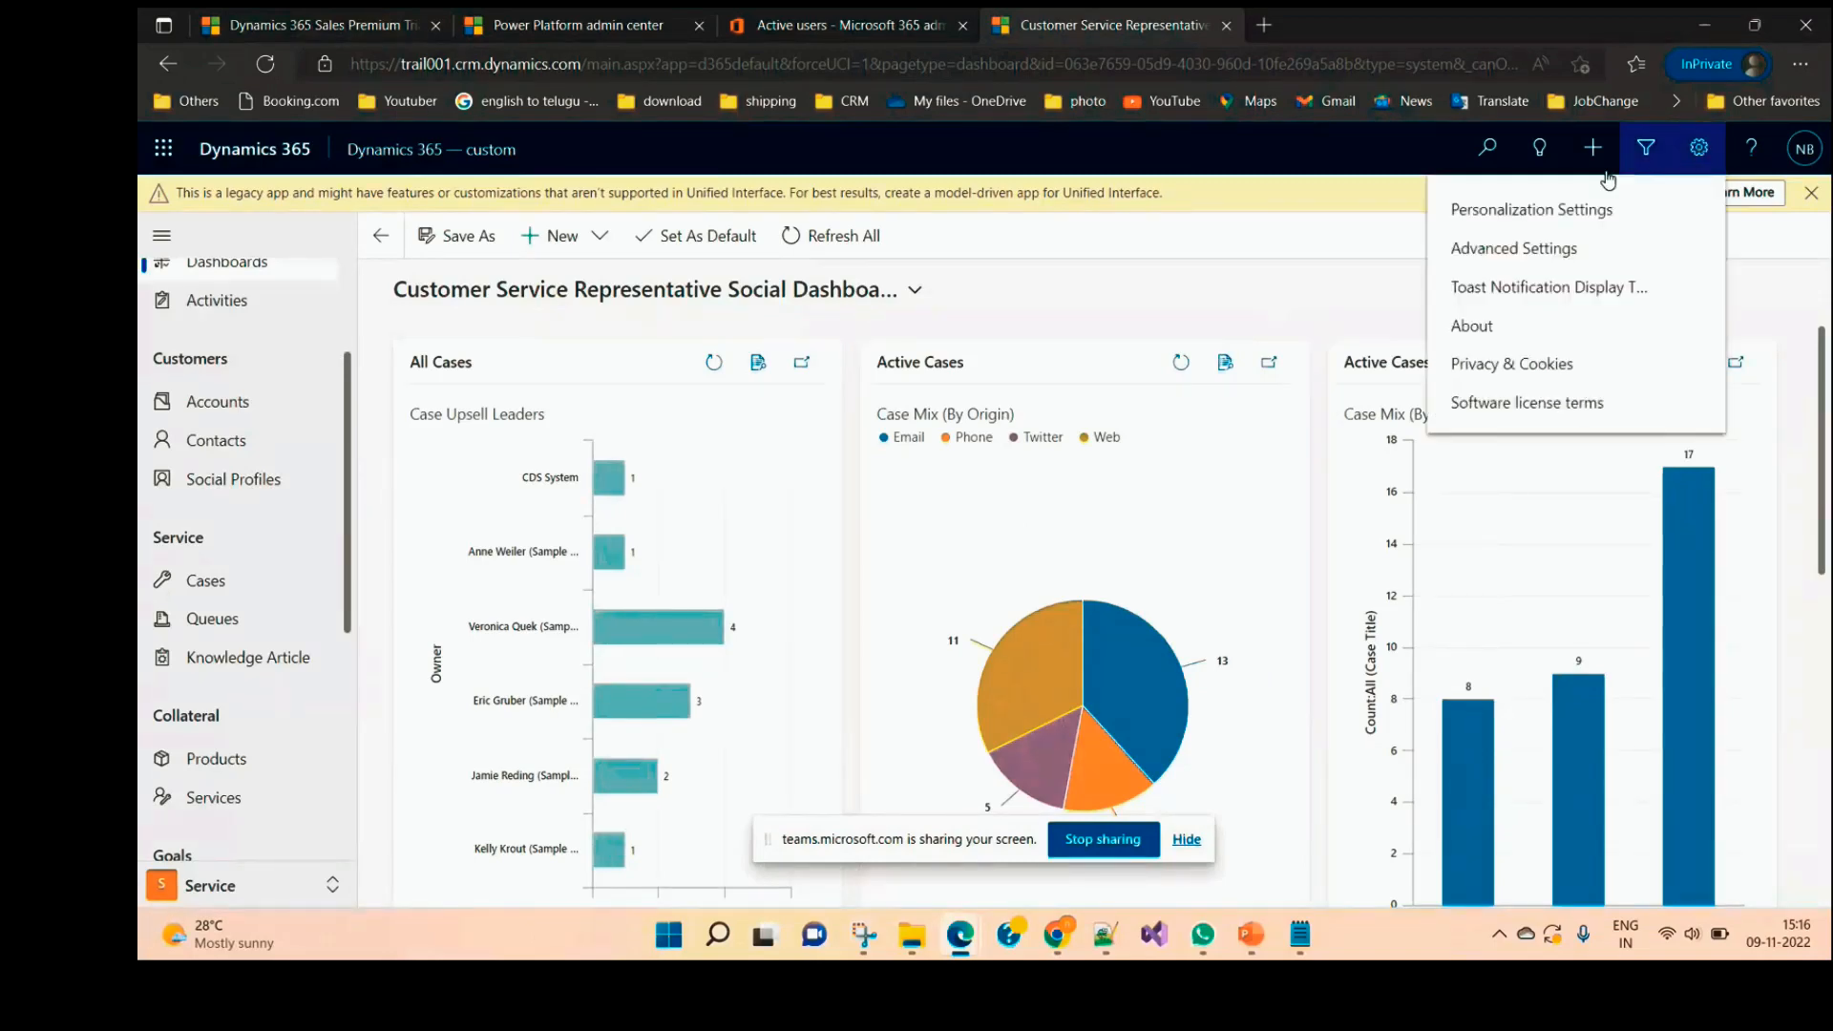
{"action": "left_click", "coordinate": [1553, 250]}
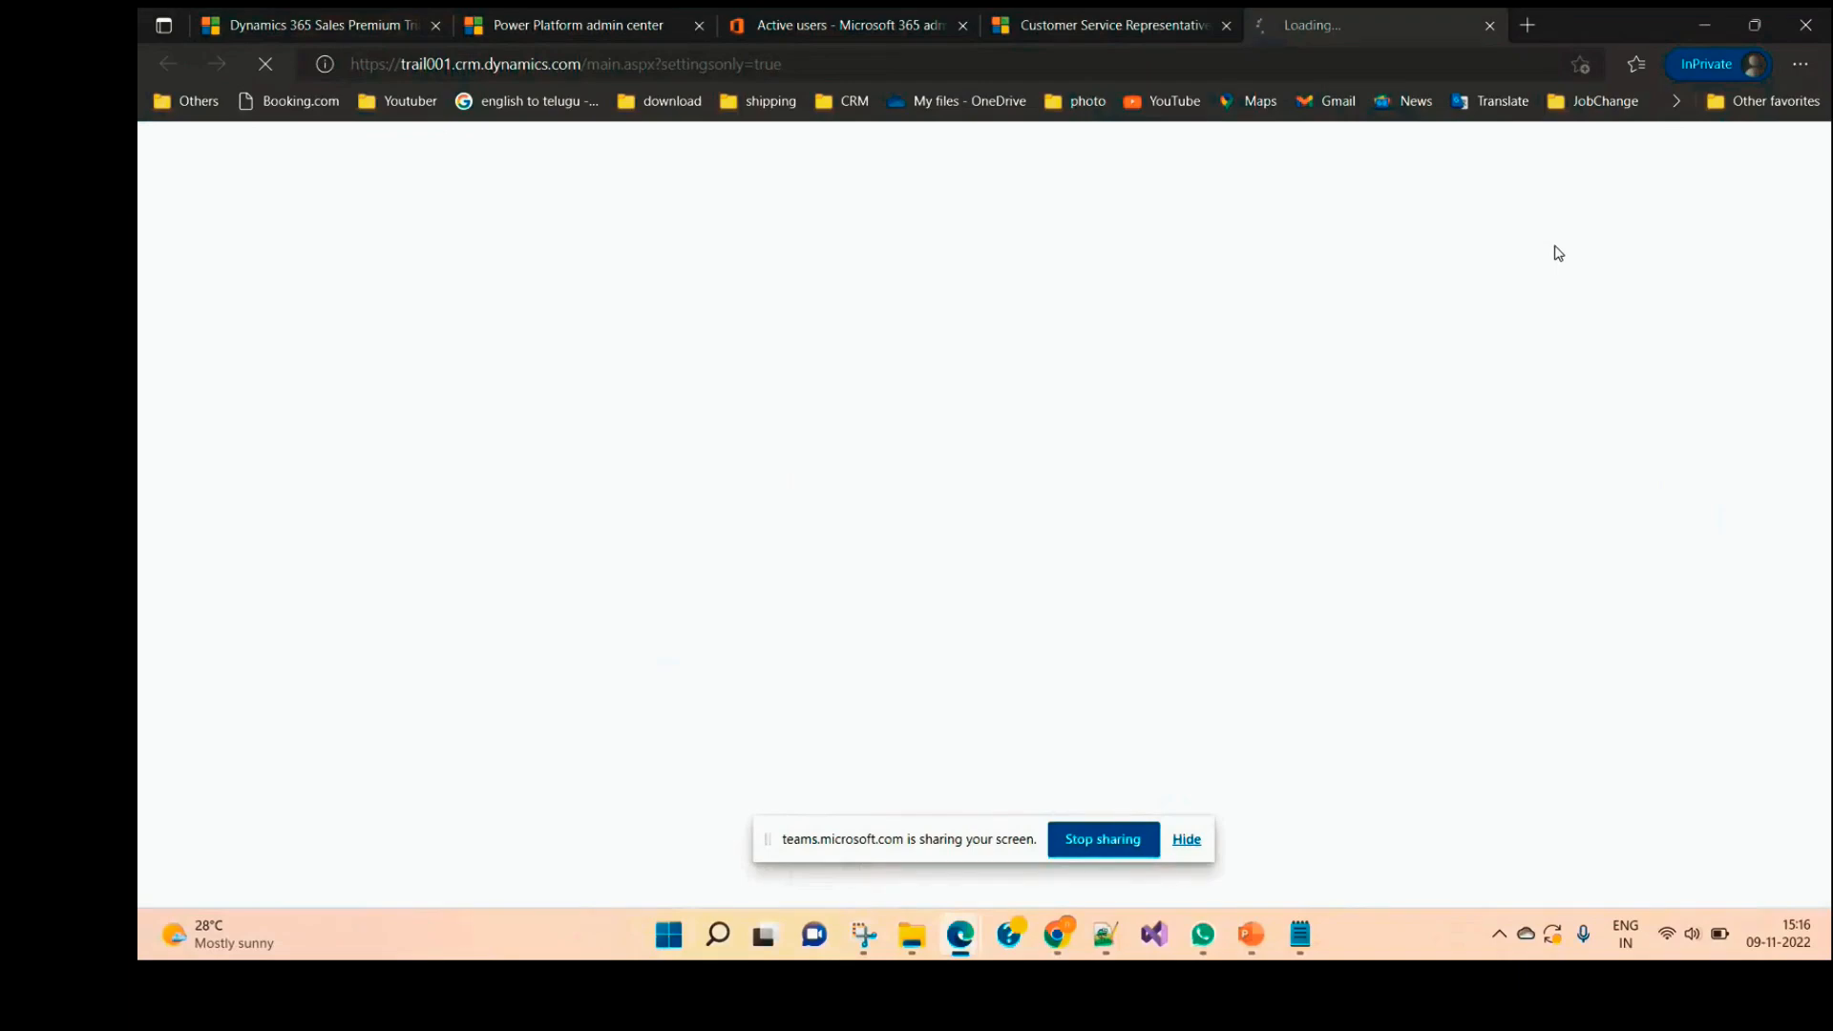
Step: Close the trial sign-up confirmation and Active users pages, and return to the loading Advanced Settings page
{"action": "left_click", "coordinate": [331, 19]}
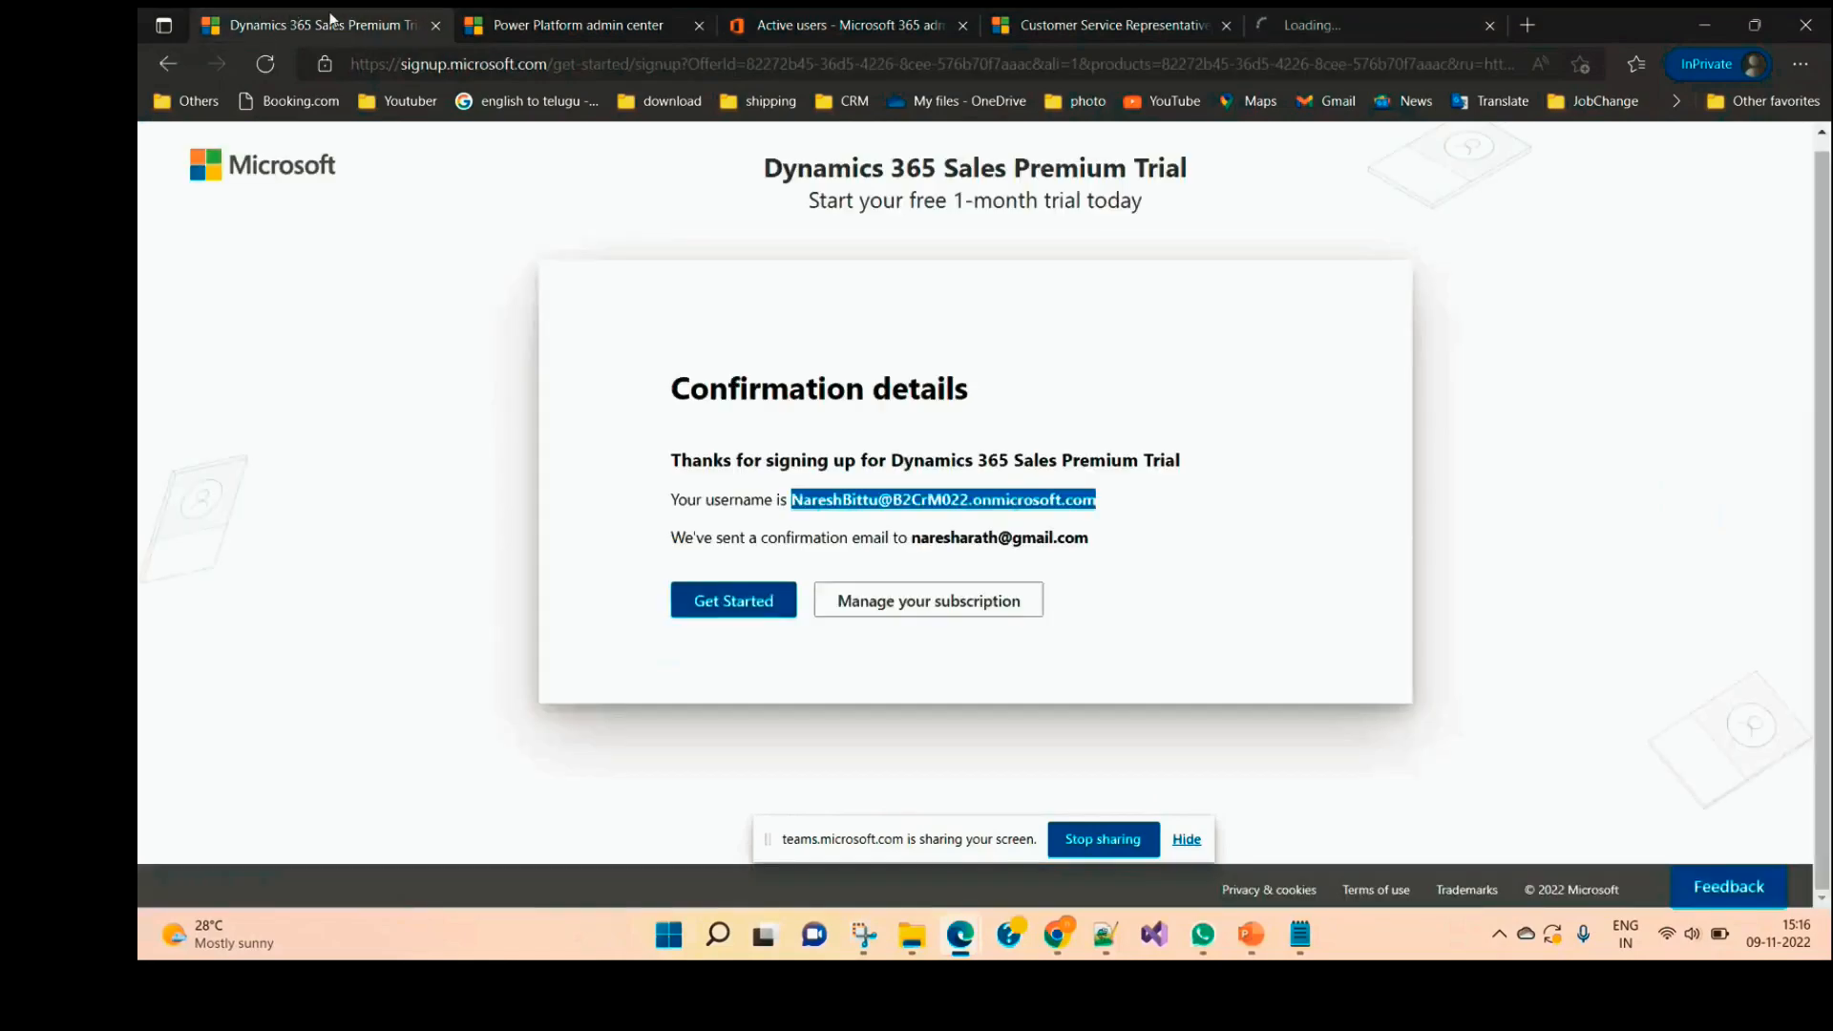
{"action": "key", "text": "ctrl+w"}
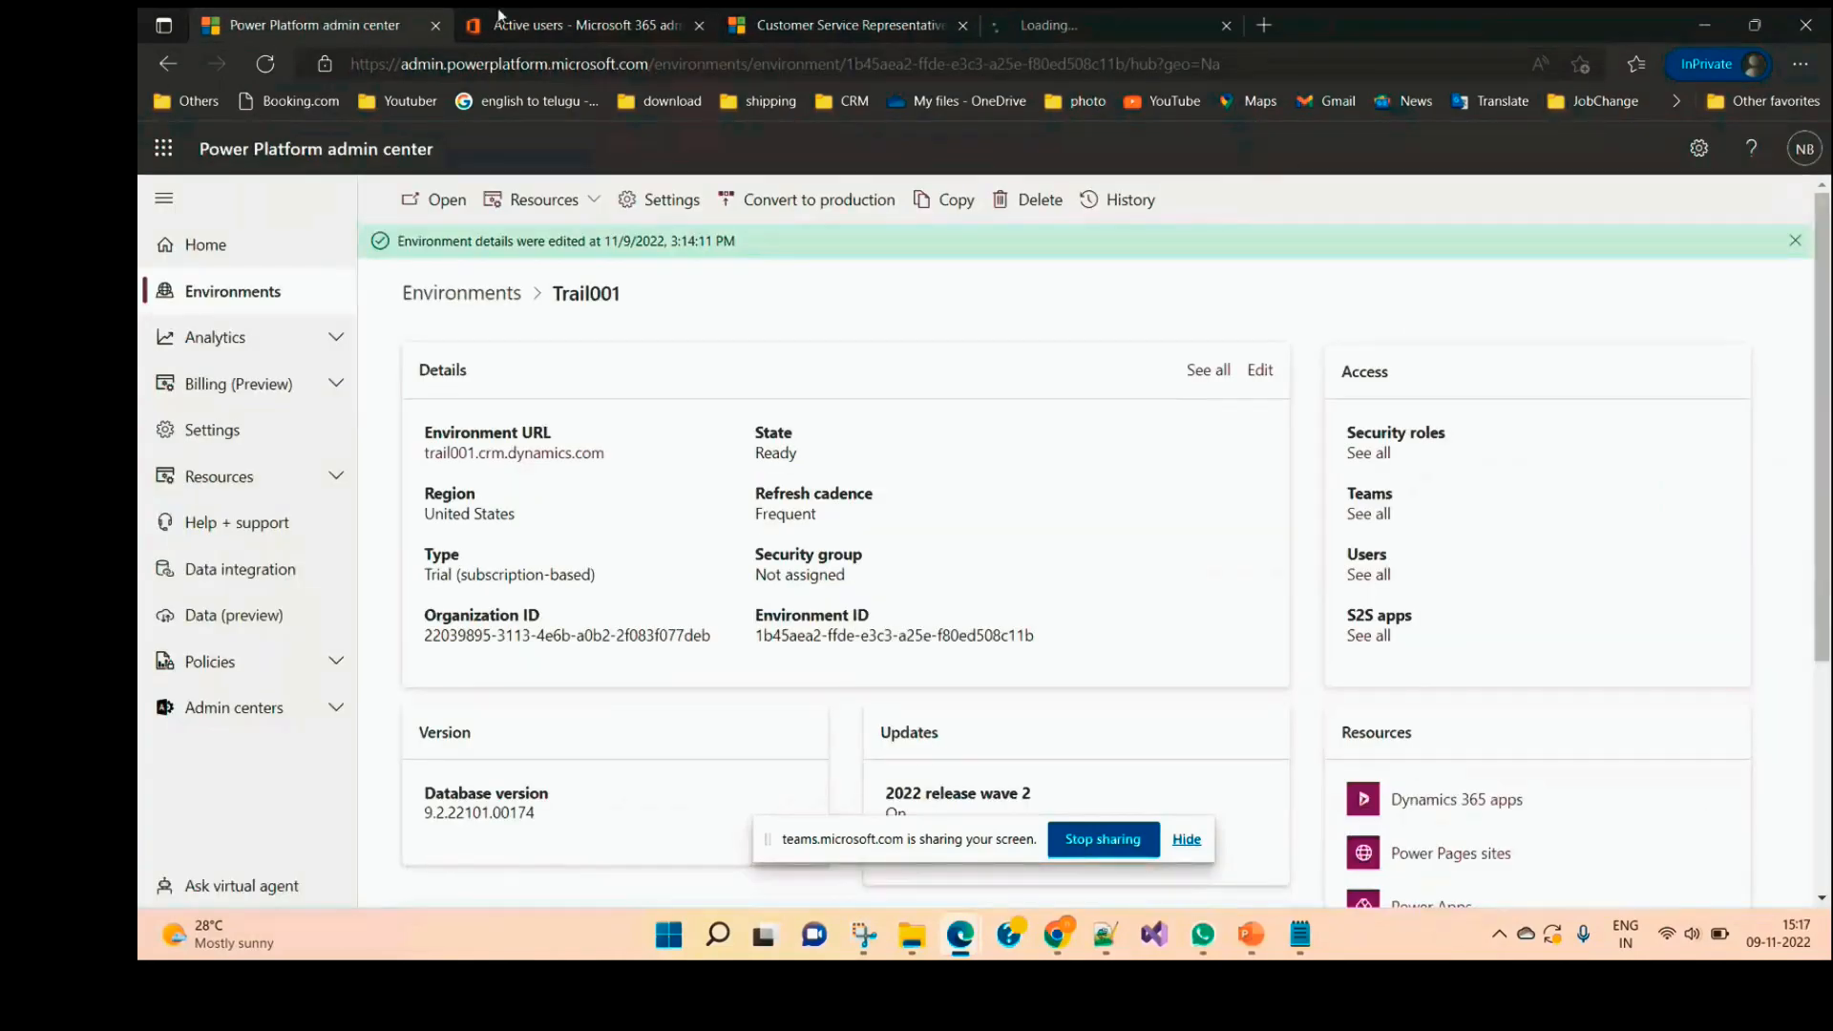
{"action": "left_click", "coordinate": [585, 14]}
{"action": "key", "text": "ctrl+w"}
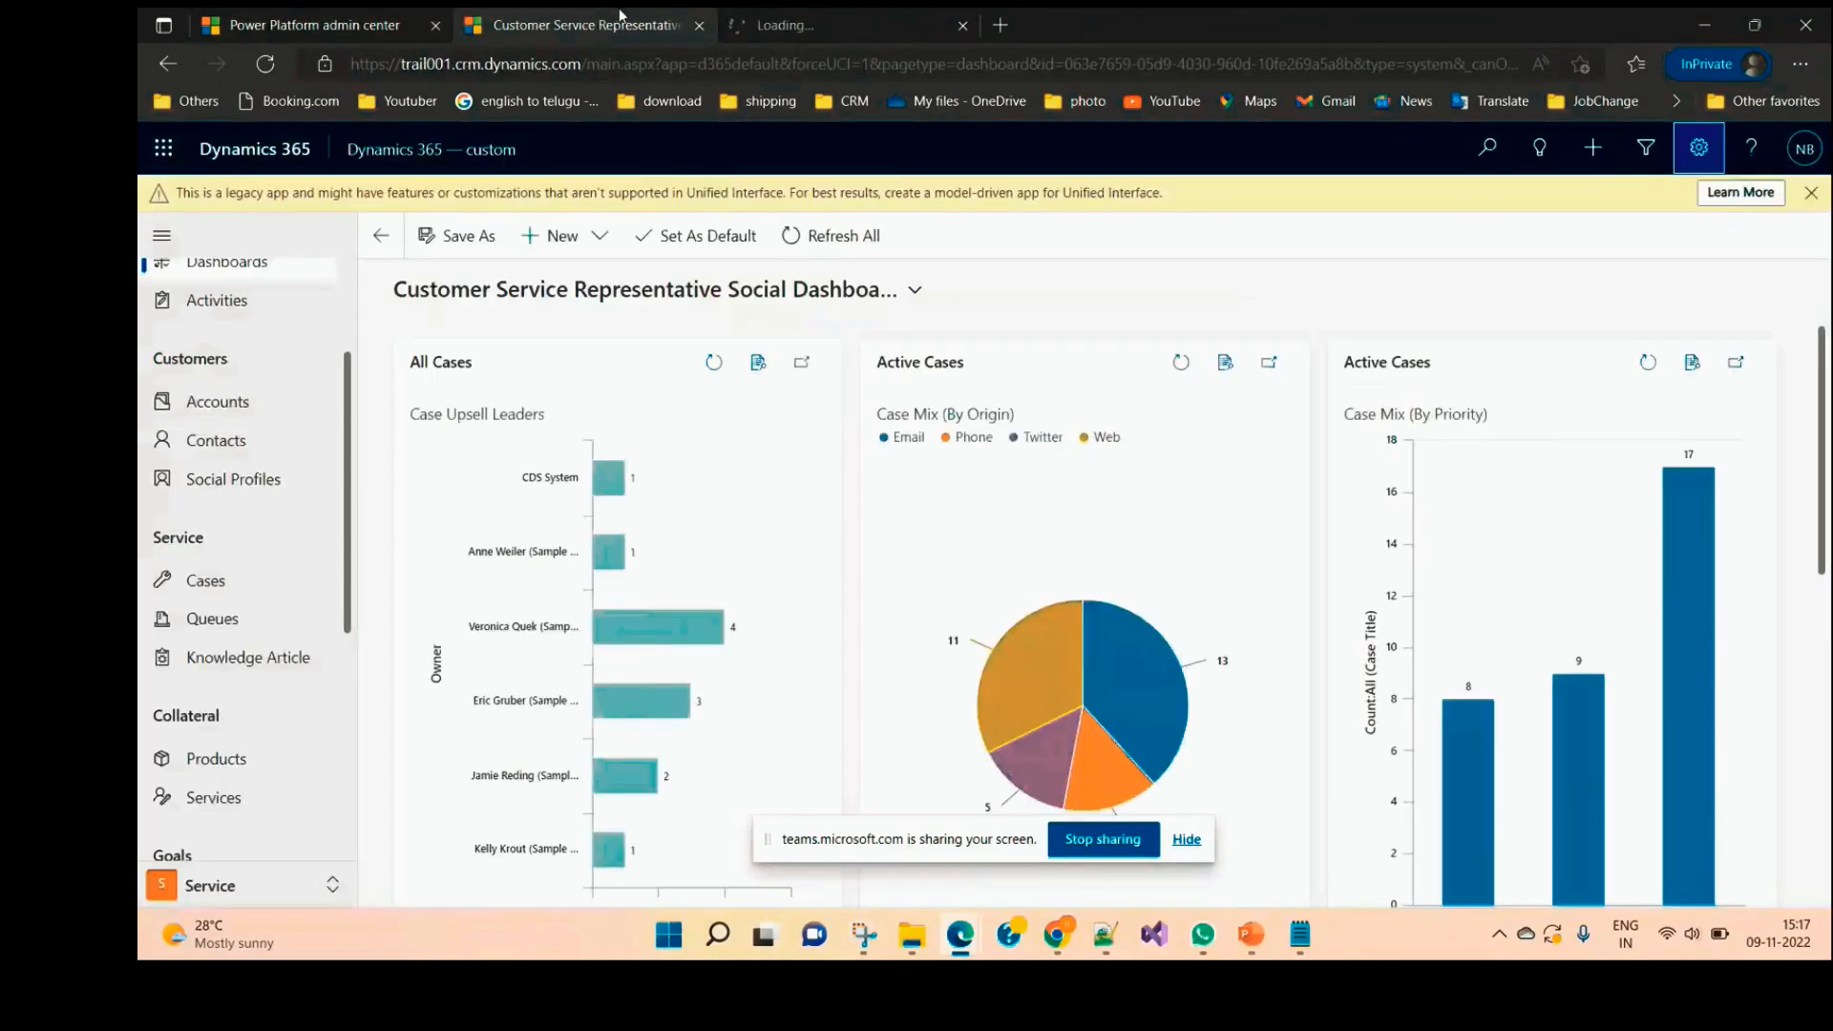
{"action": "left_click", "coordinate": [820, 19]}
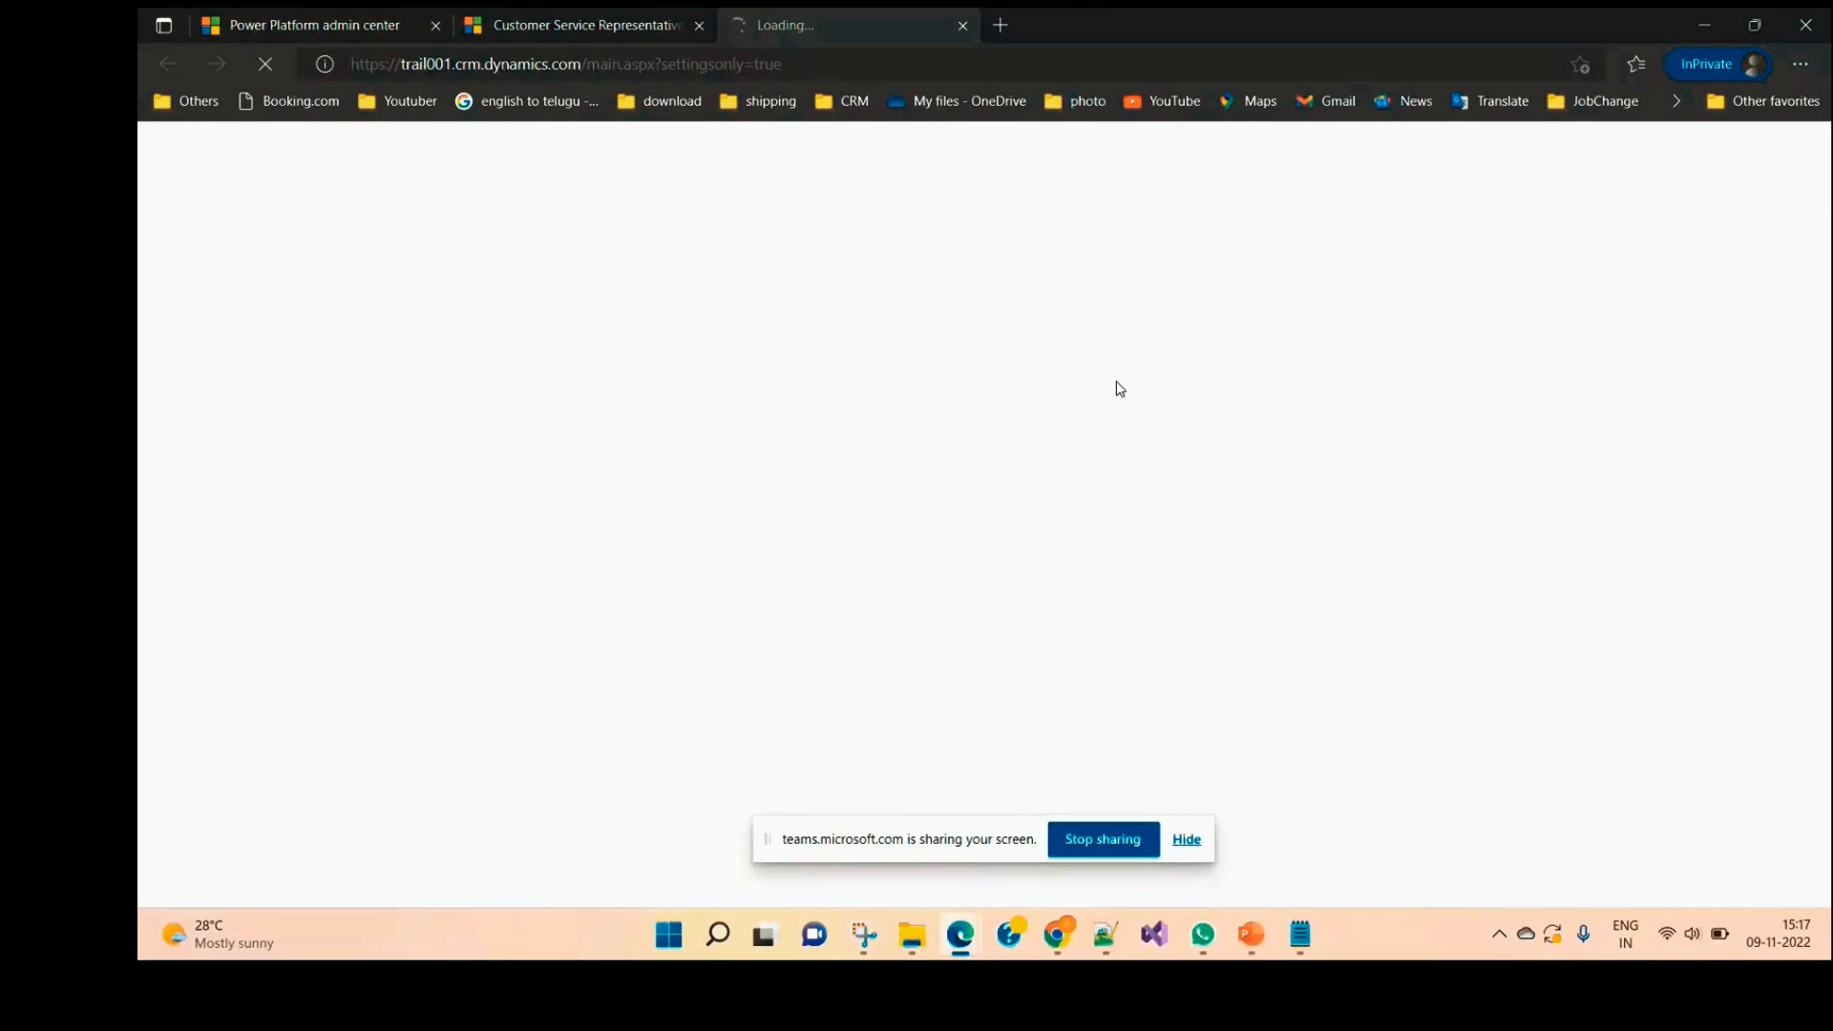
Step: From the Business Management settings page, go to Customizations and open Customize the System in a maximized window
{"action": "left_click", "coordinate": [606, 21]}
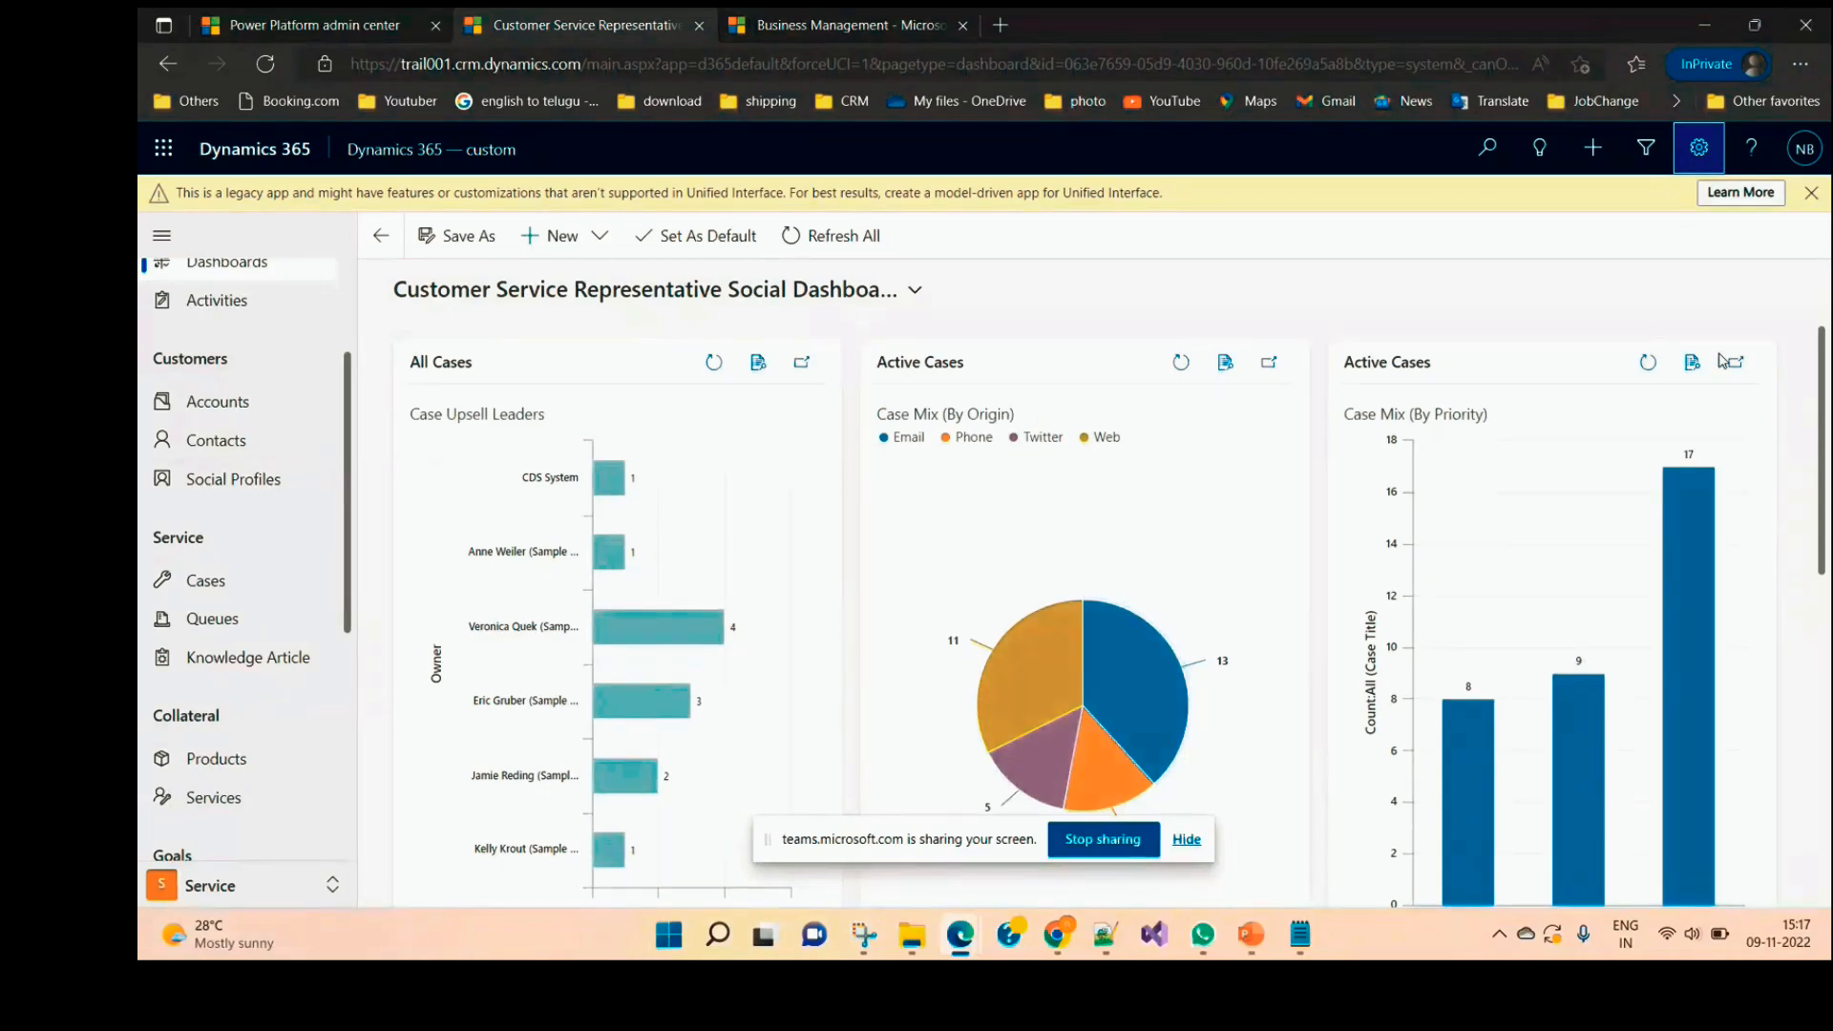
{"action": "left_click", "coordinate": [862, 16]}
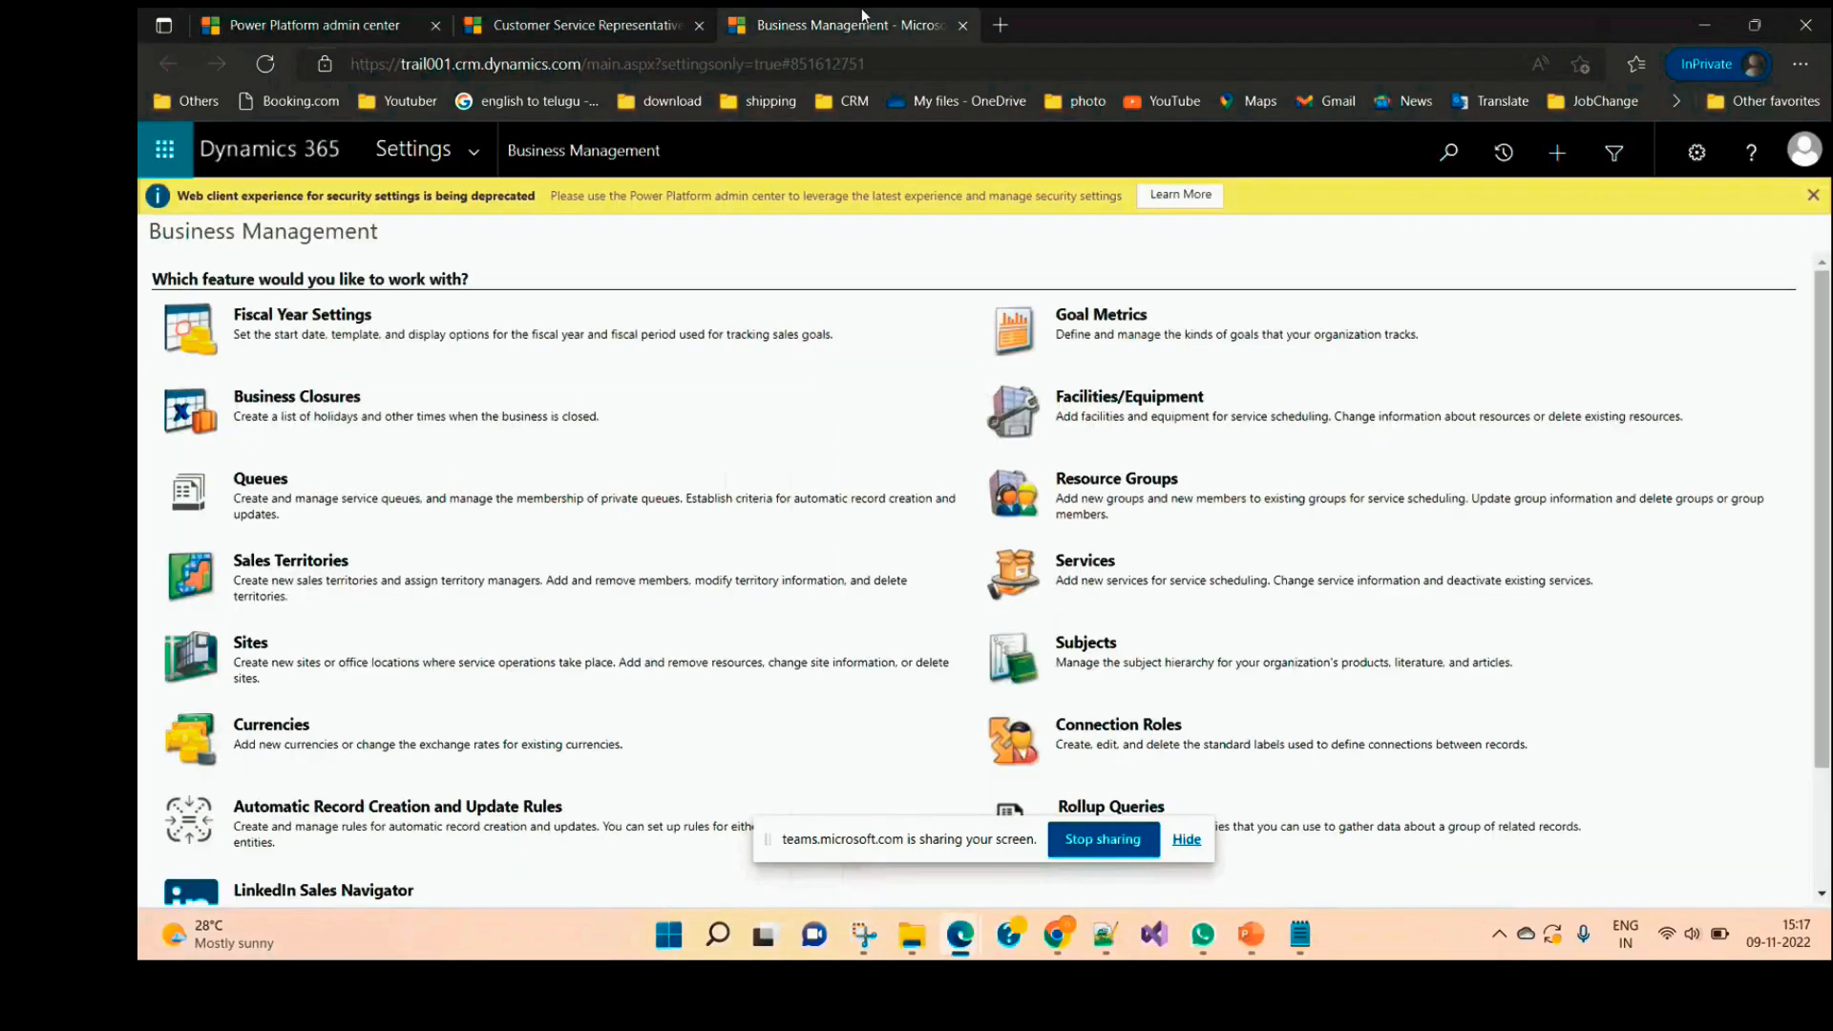
{"action": "left_click", "coordinate": [478, 154]}
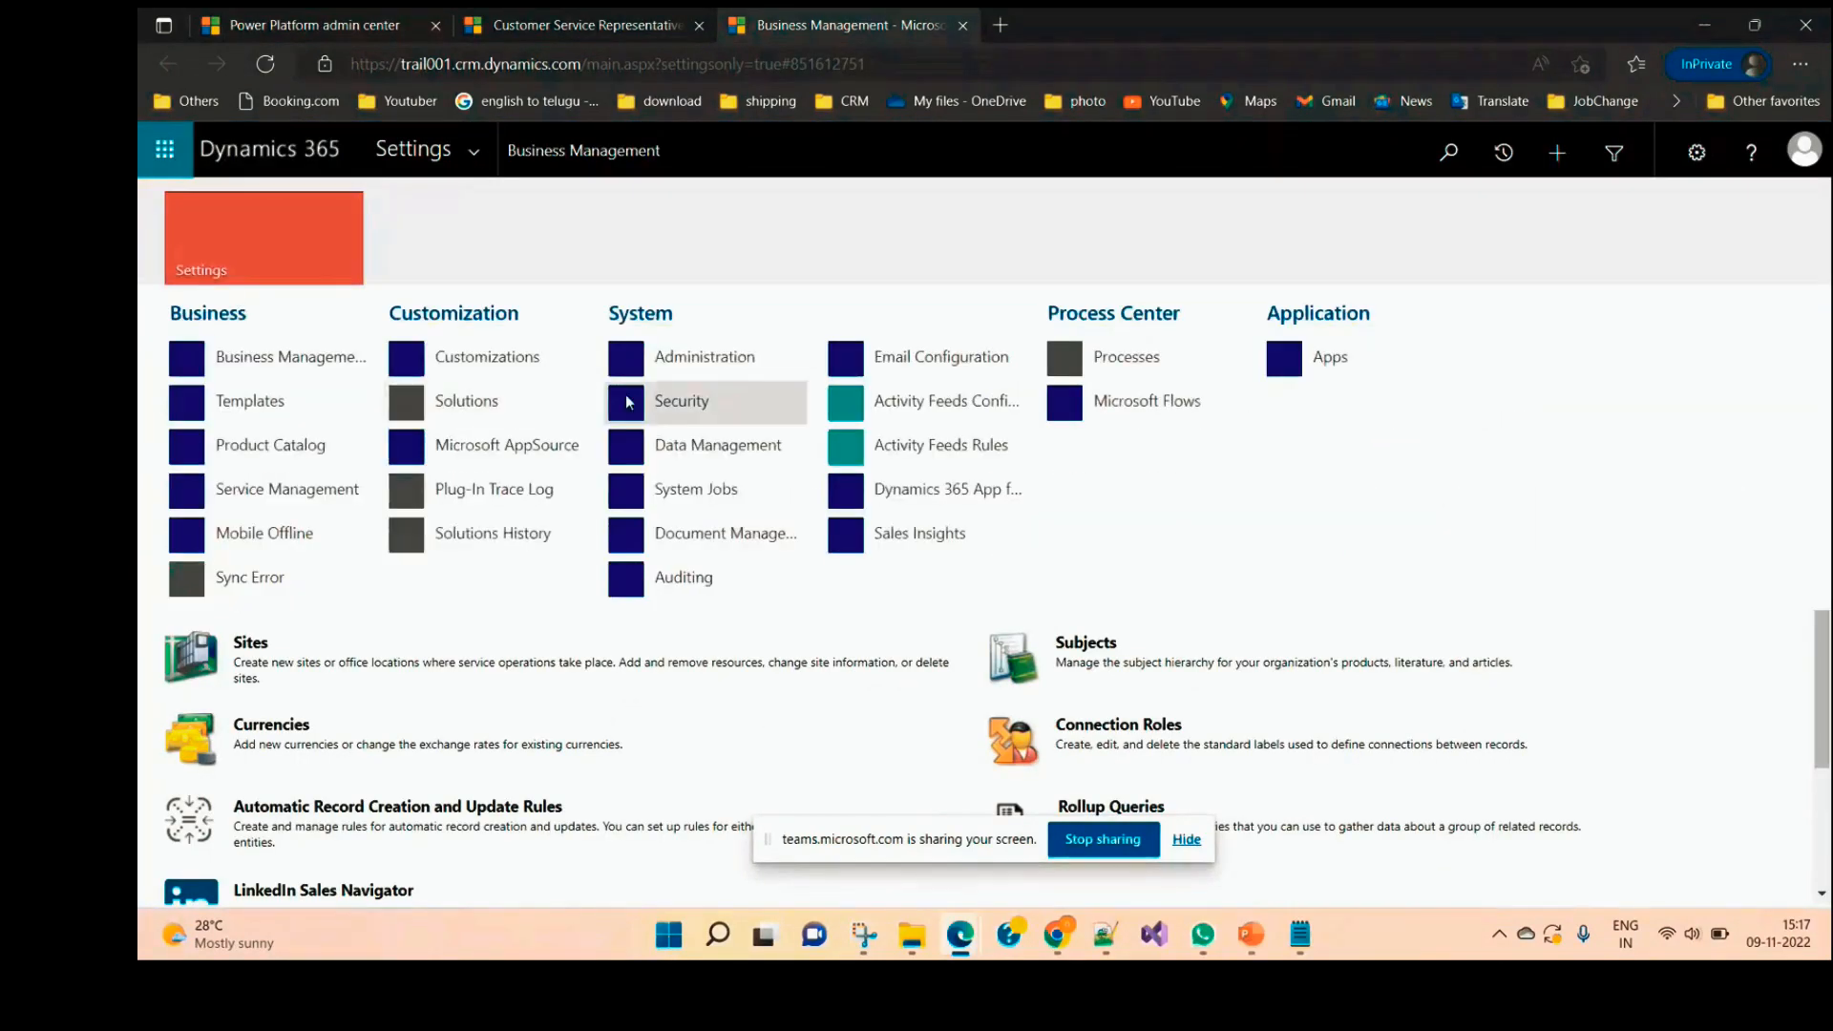
{"action": "left_click", "coordinate": [487, 370]}
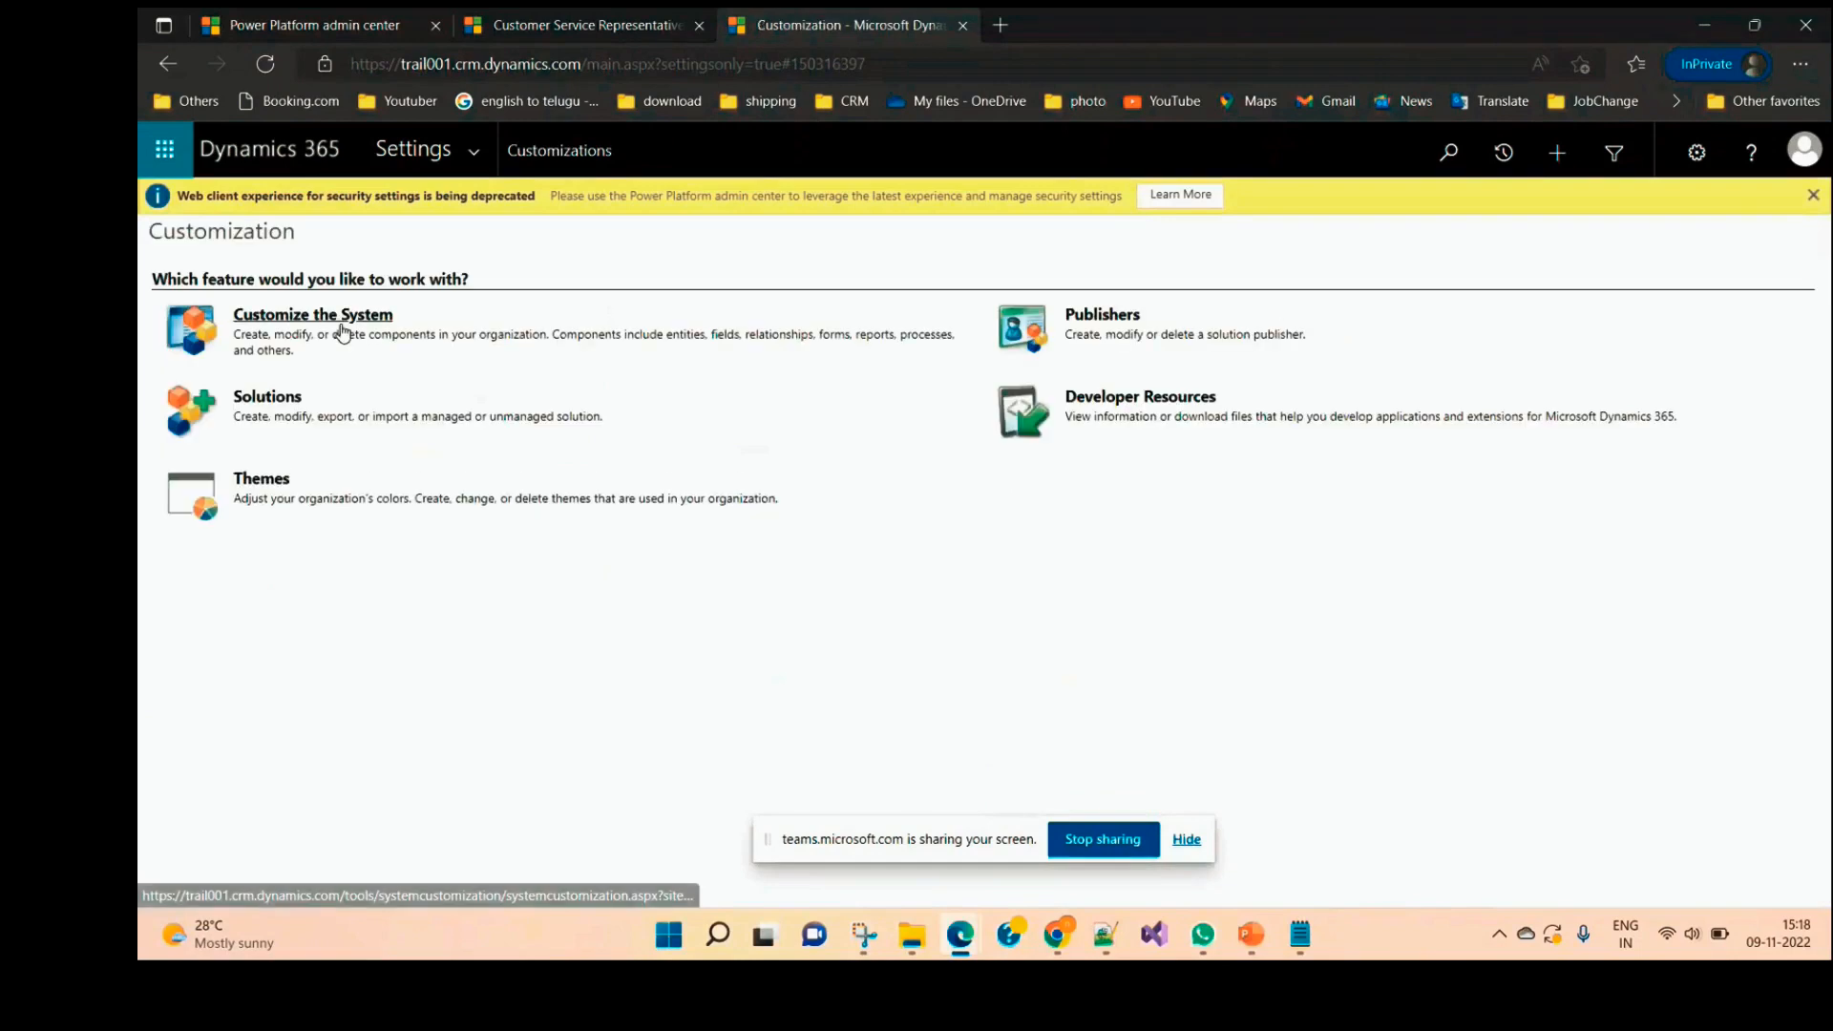
{"action": "left_click", "coordinate": [349, 330]}
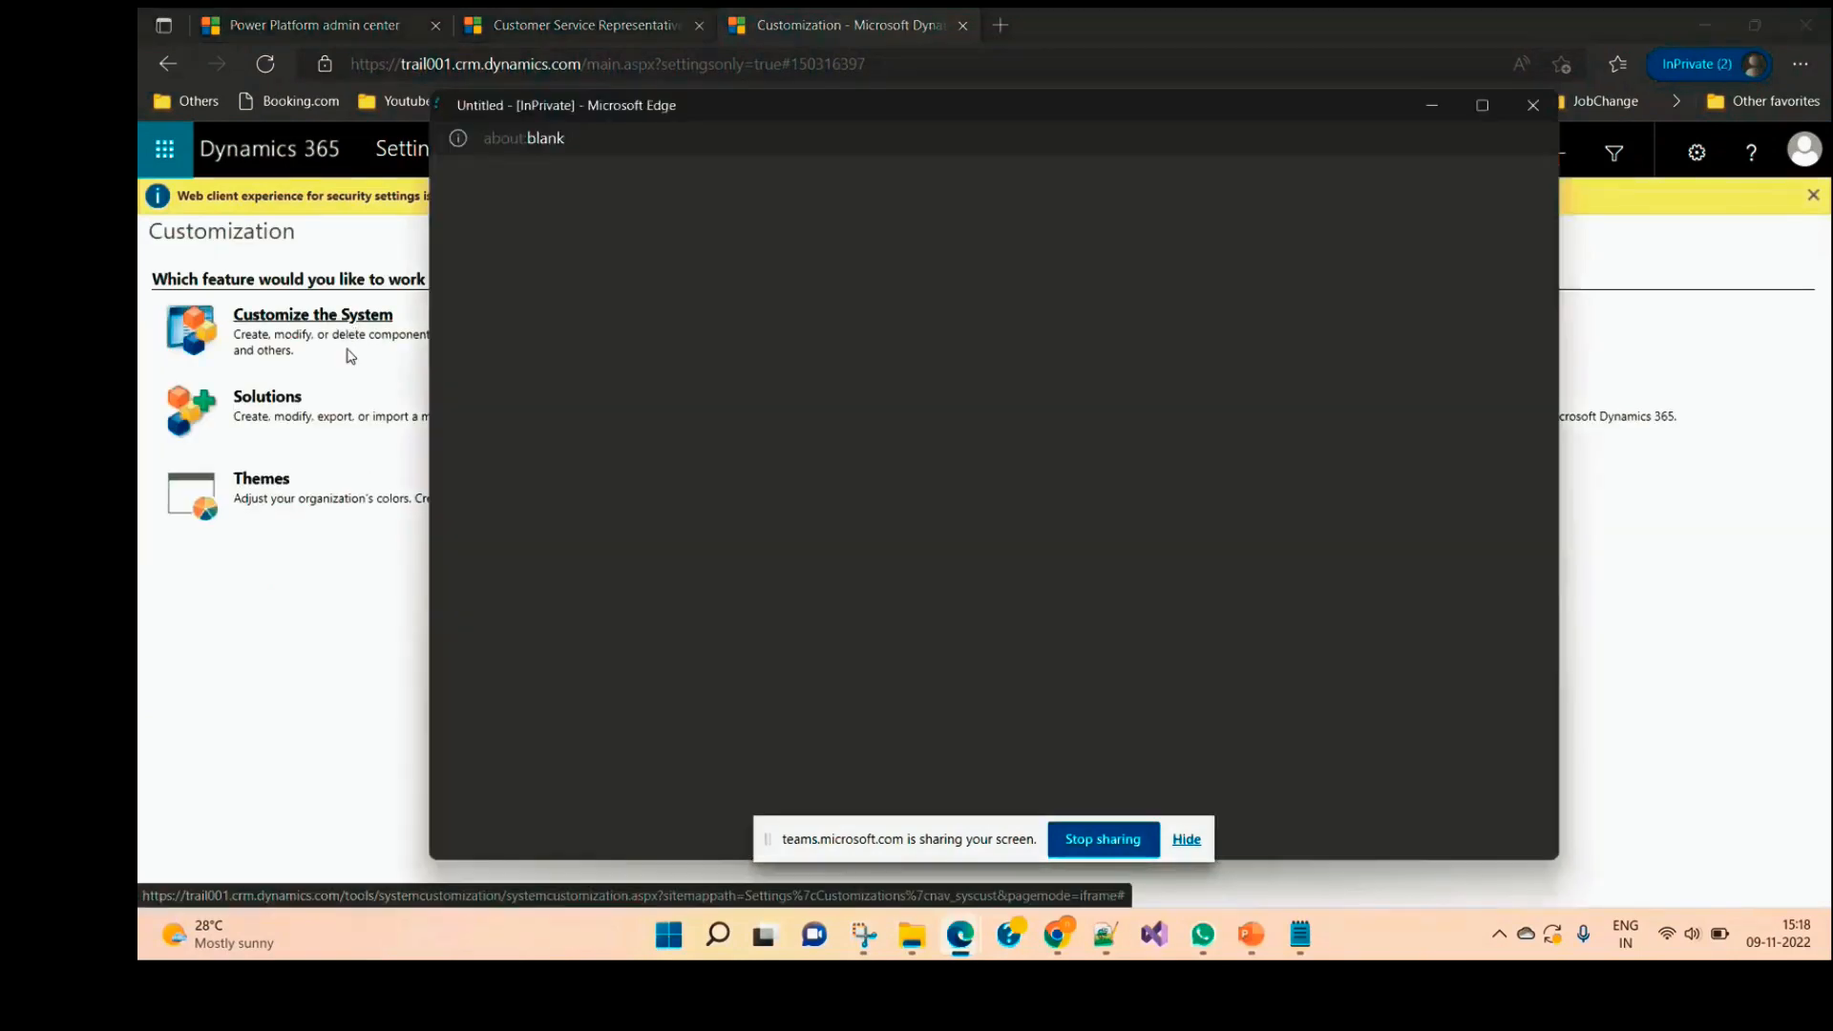
{"action": "left_click", "coordinate": [1483, 106]}
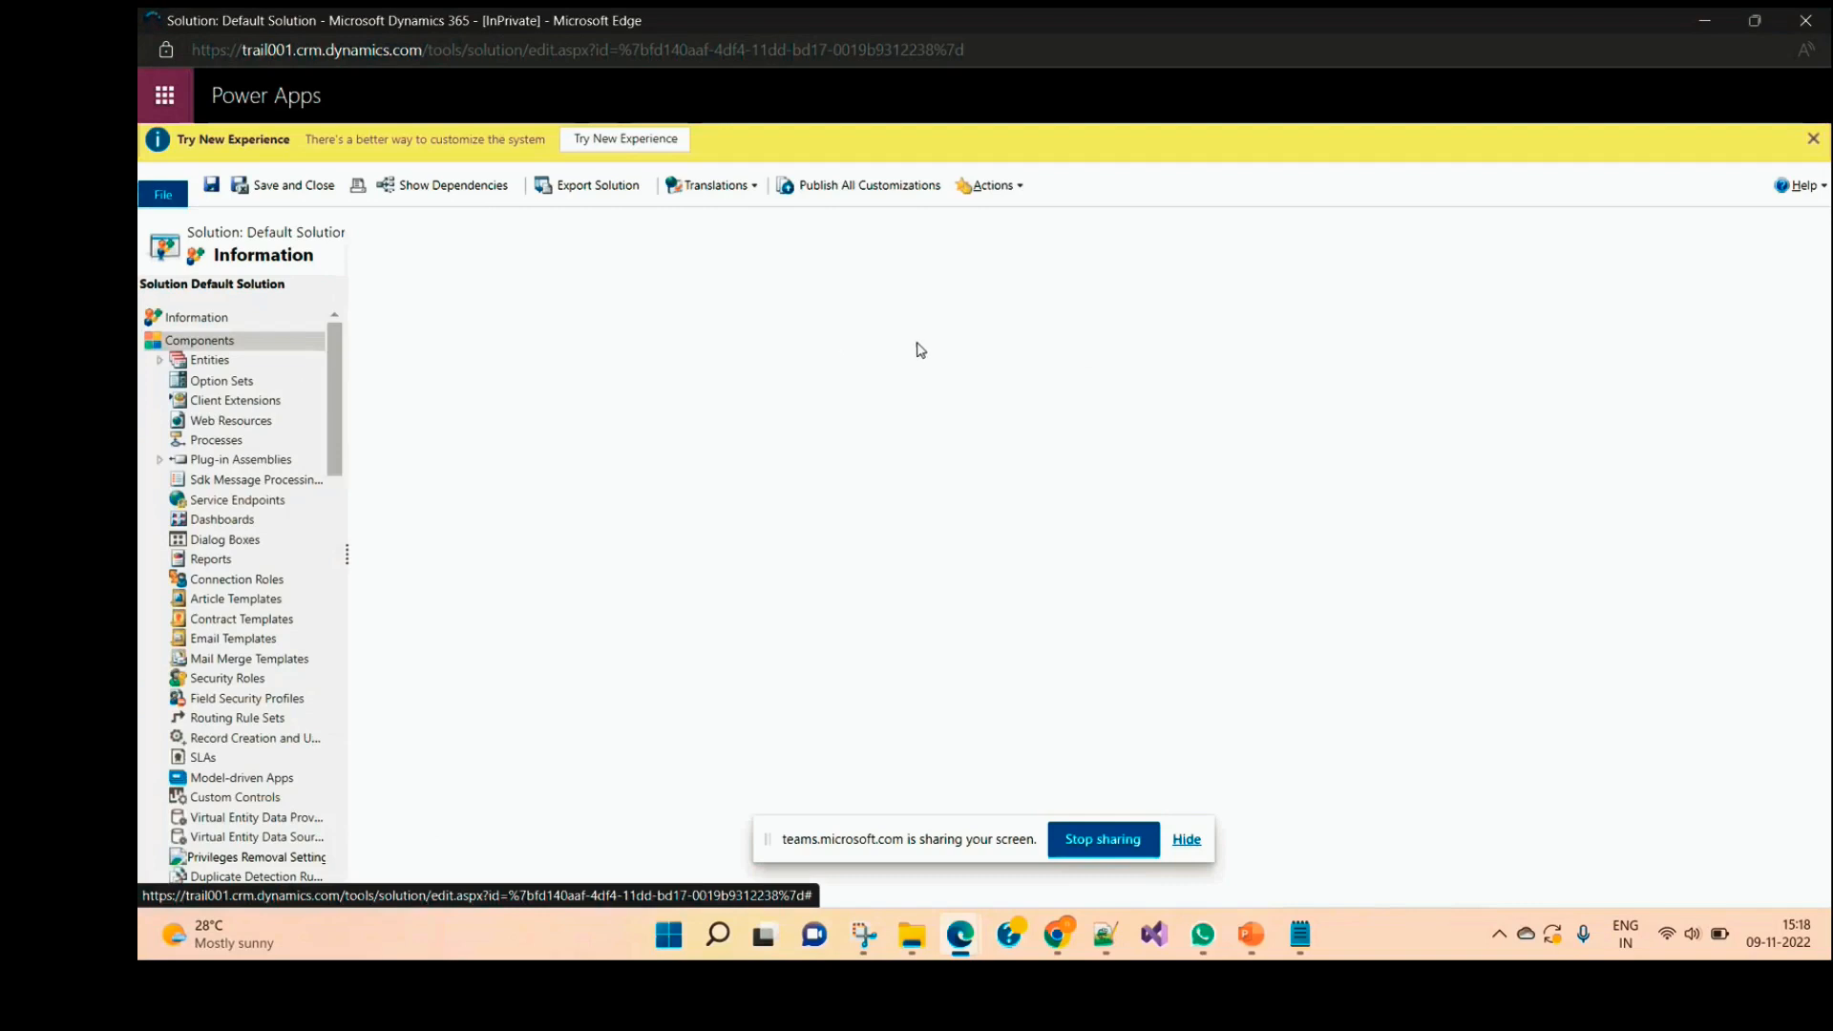
Step: Expand Entities in the Default Solution, look through the entity list, and minimize the solution window
{"action": "left_click", "coordinate": [168, 367]}
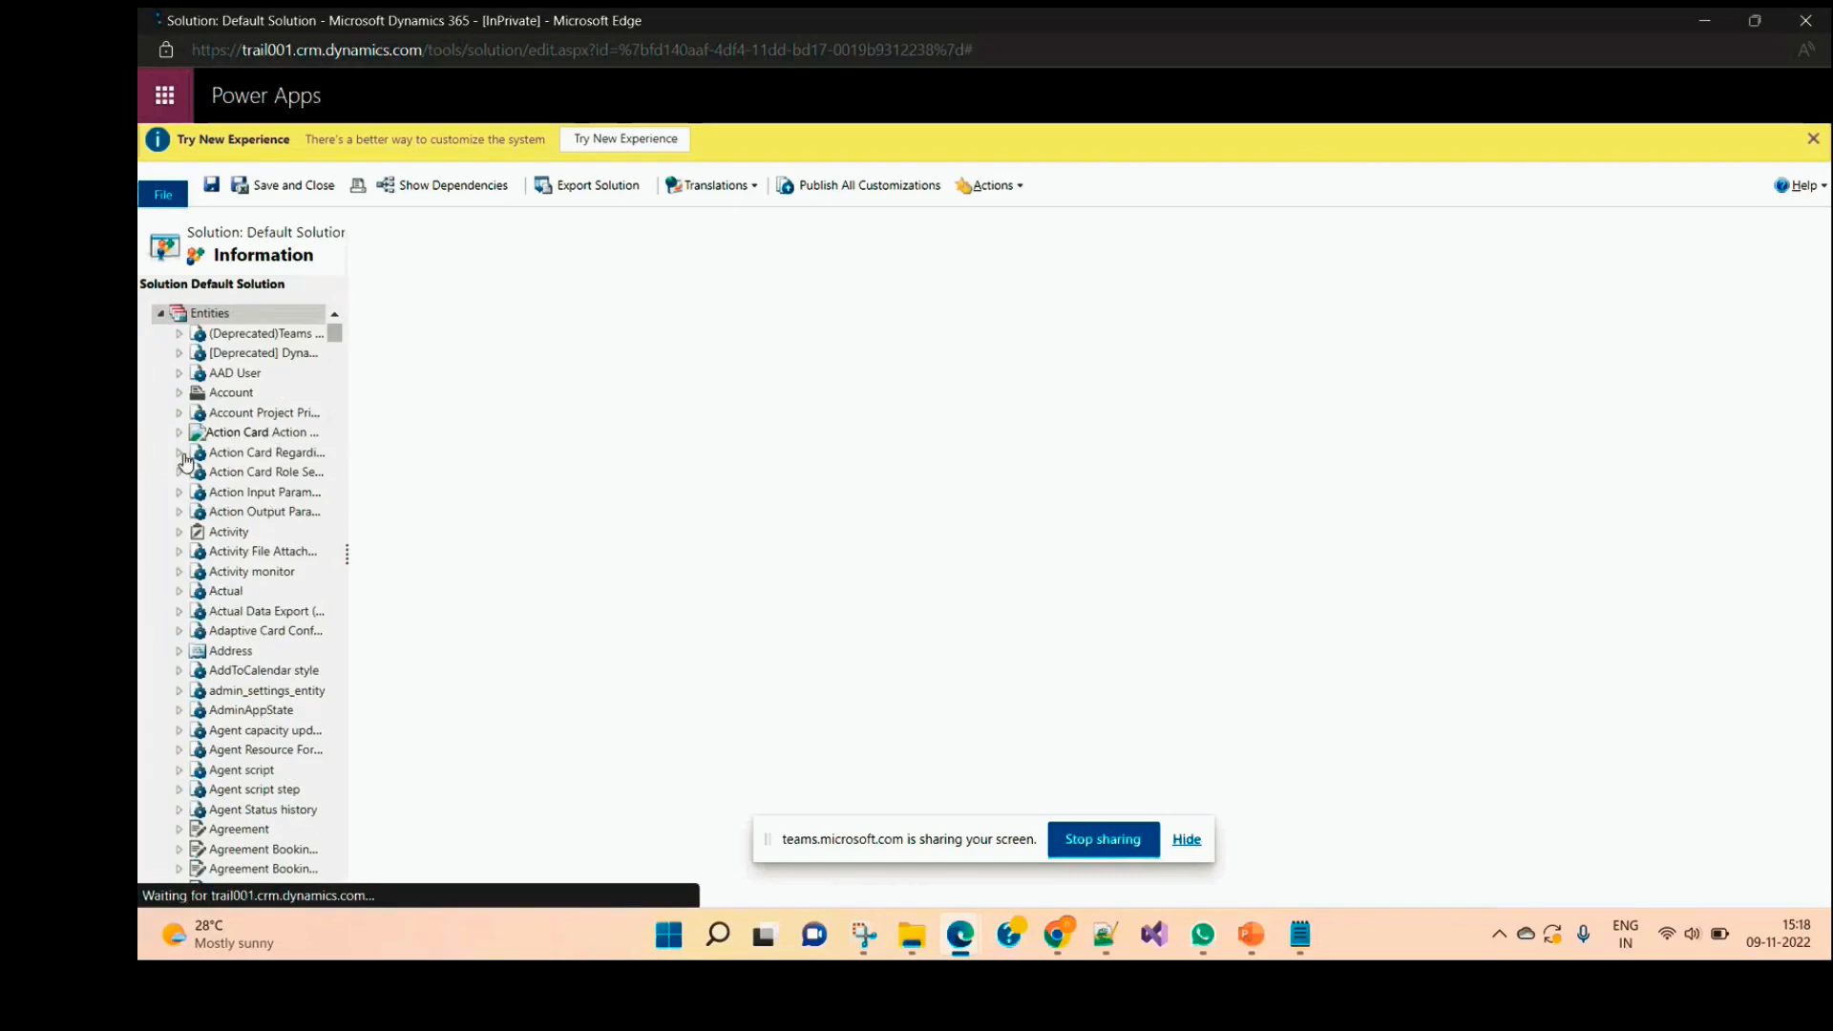
{"action": "scroll", "coordinate": [335, 335], "scroll_direction": "down", "scroll_amount": 5}
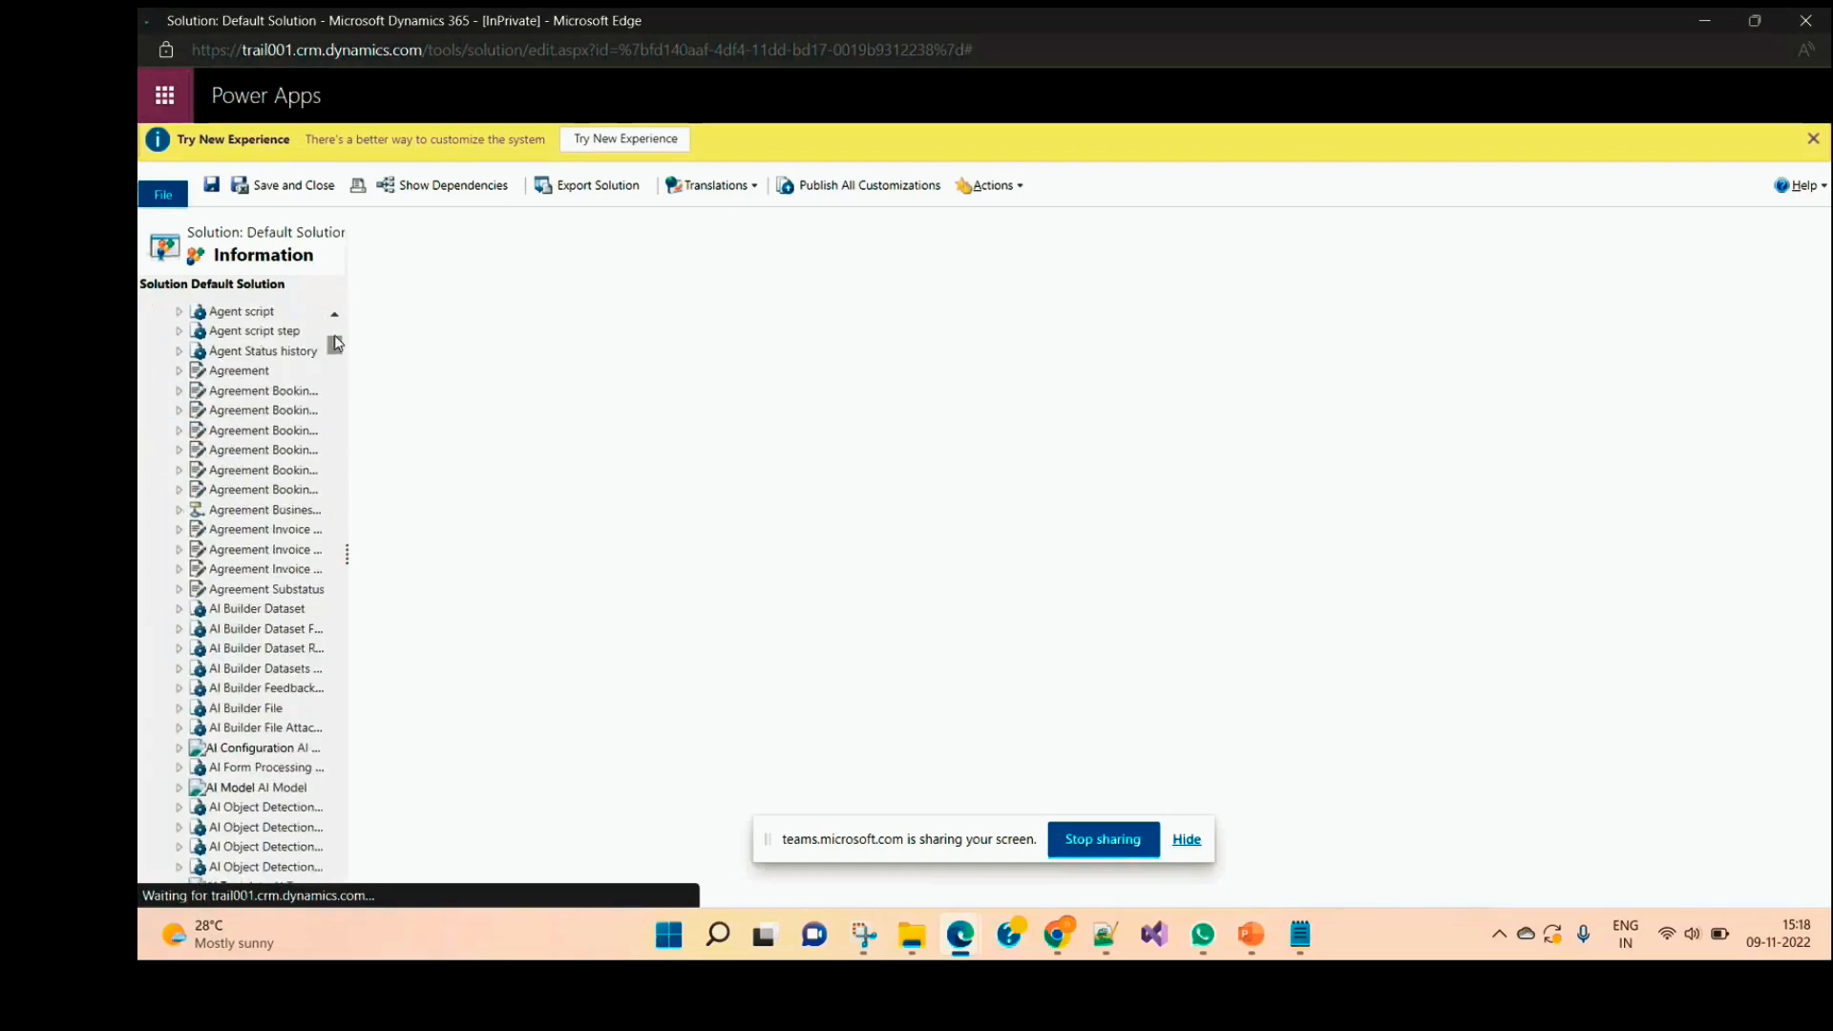
{"action": "scroll", "coordinate": [334, 339], "scroll_direction": "up", "scroll_amount": 5}
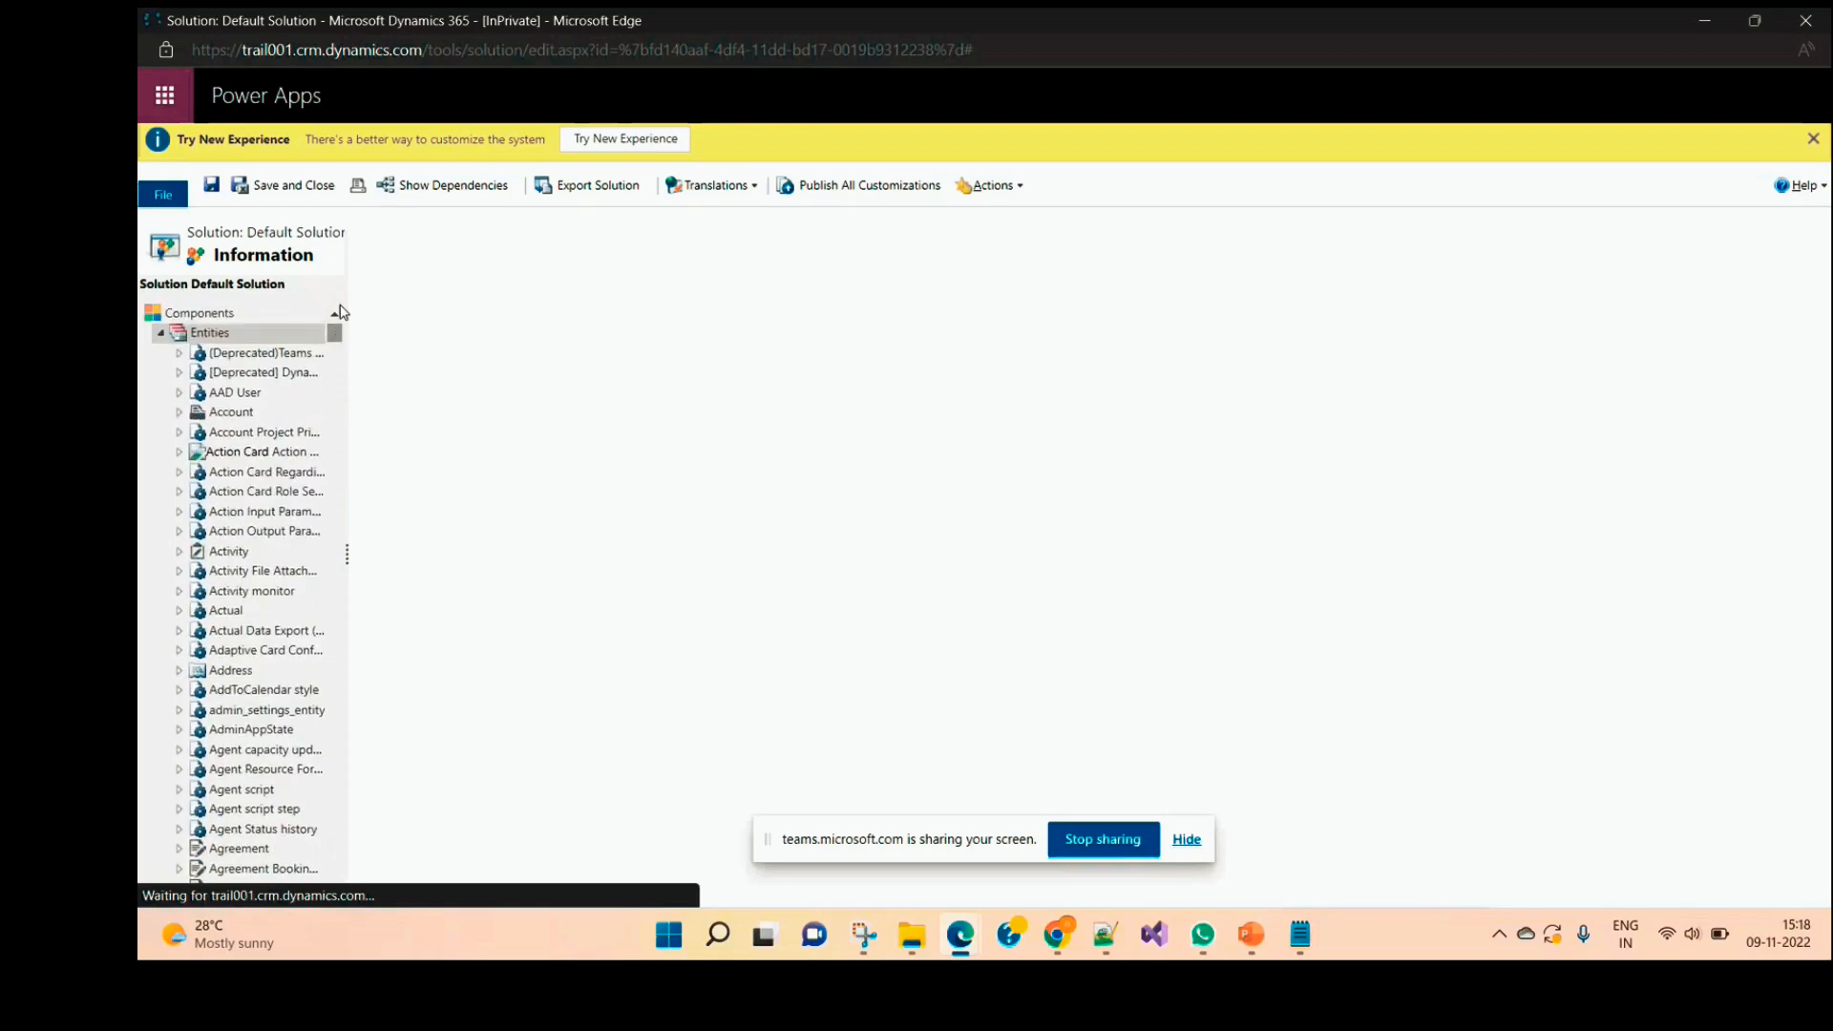
{"action": "left_click", "coordinate": [338, 312]}
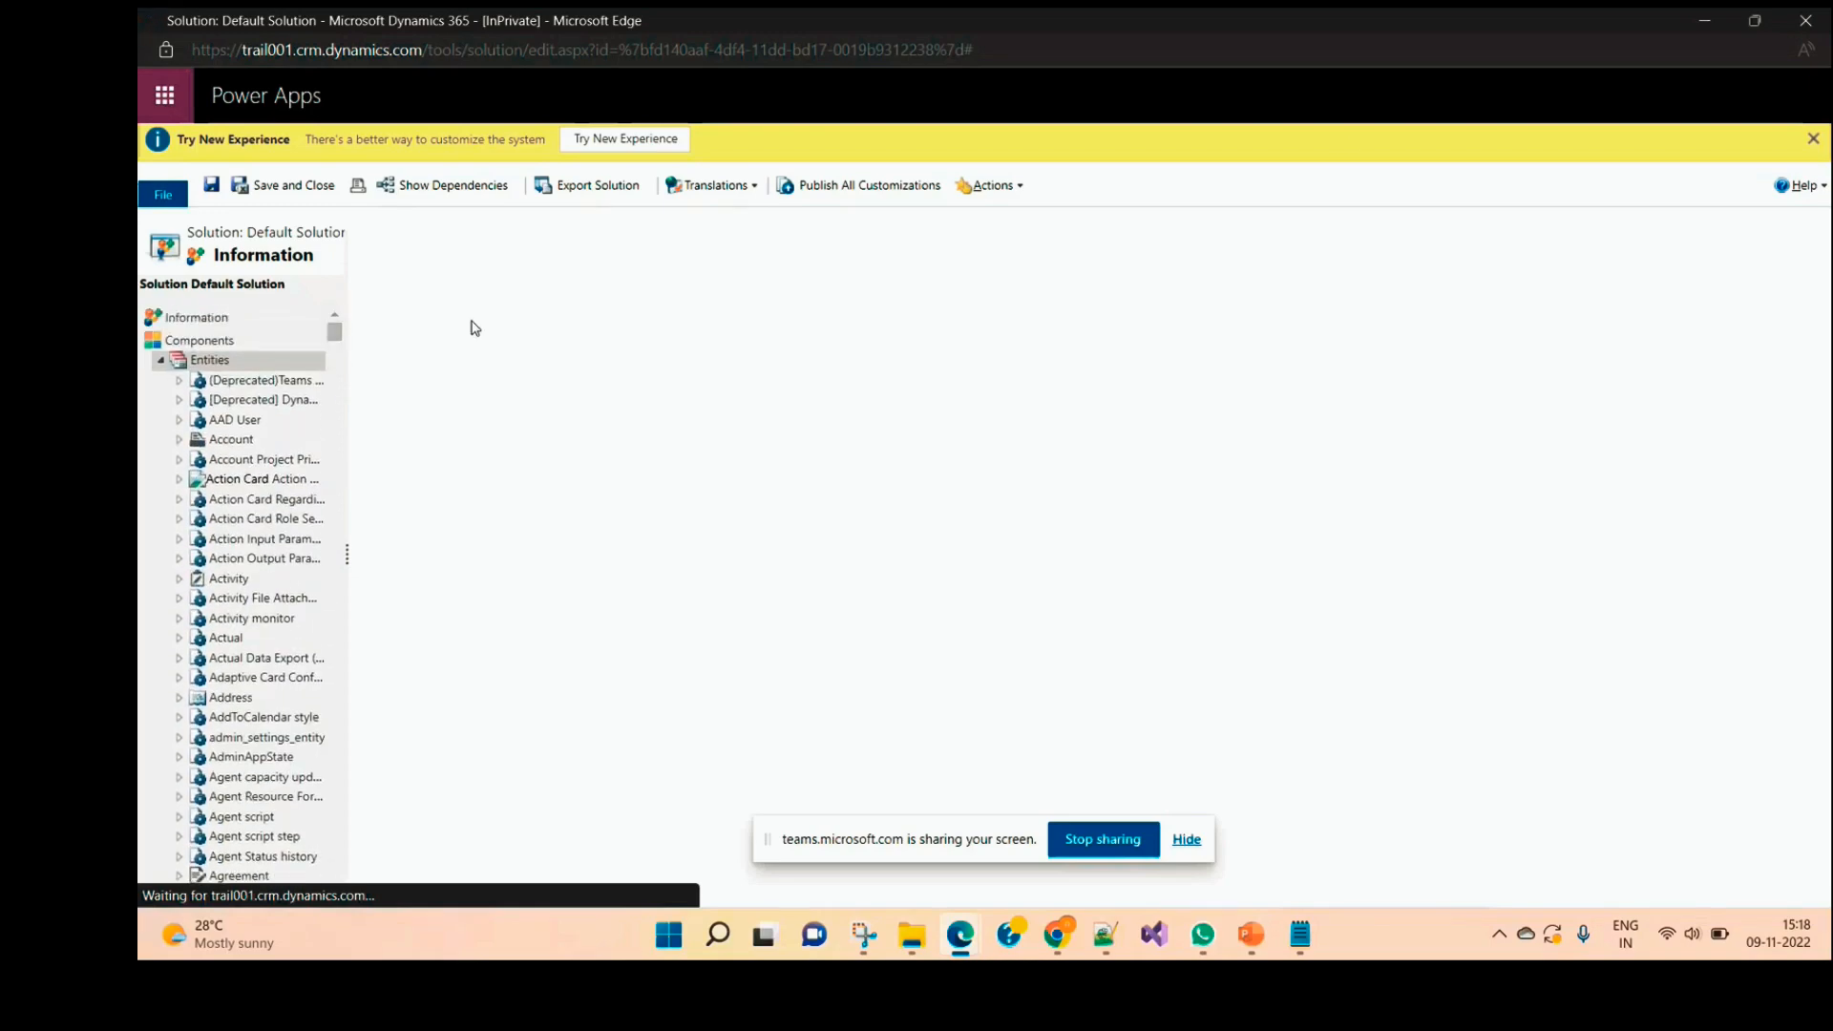
{"action": "left_click", "coordinate": [1690, 21]}
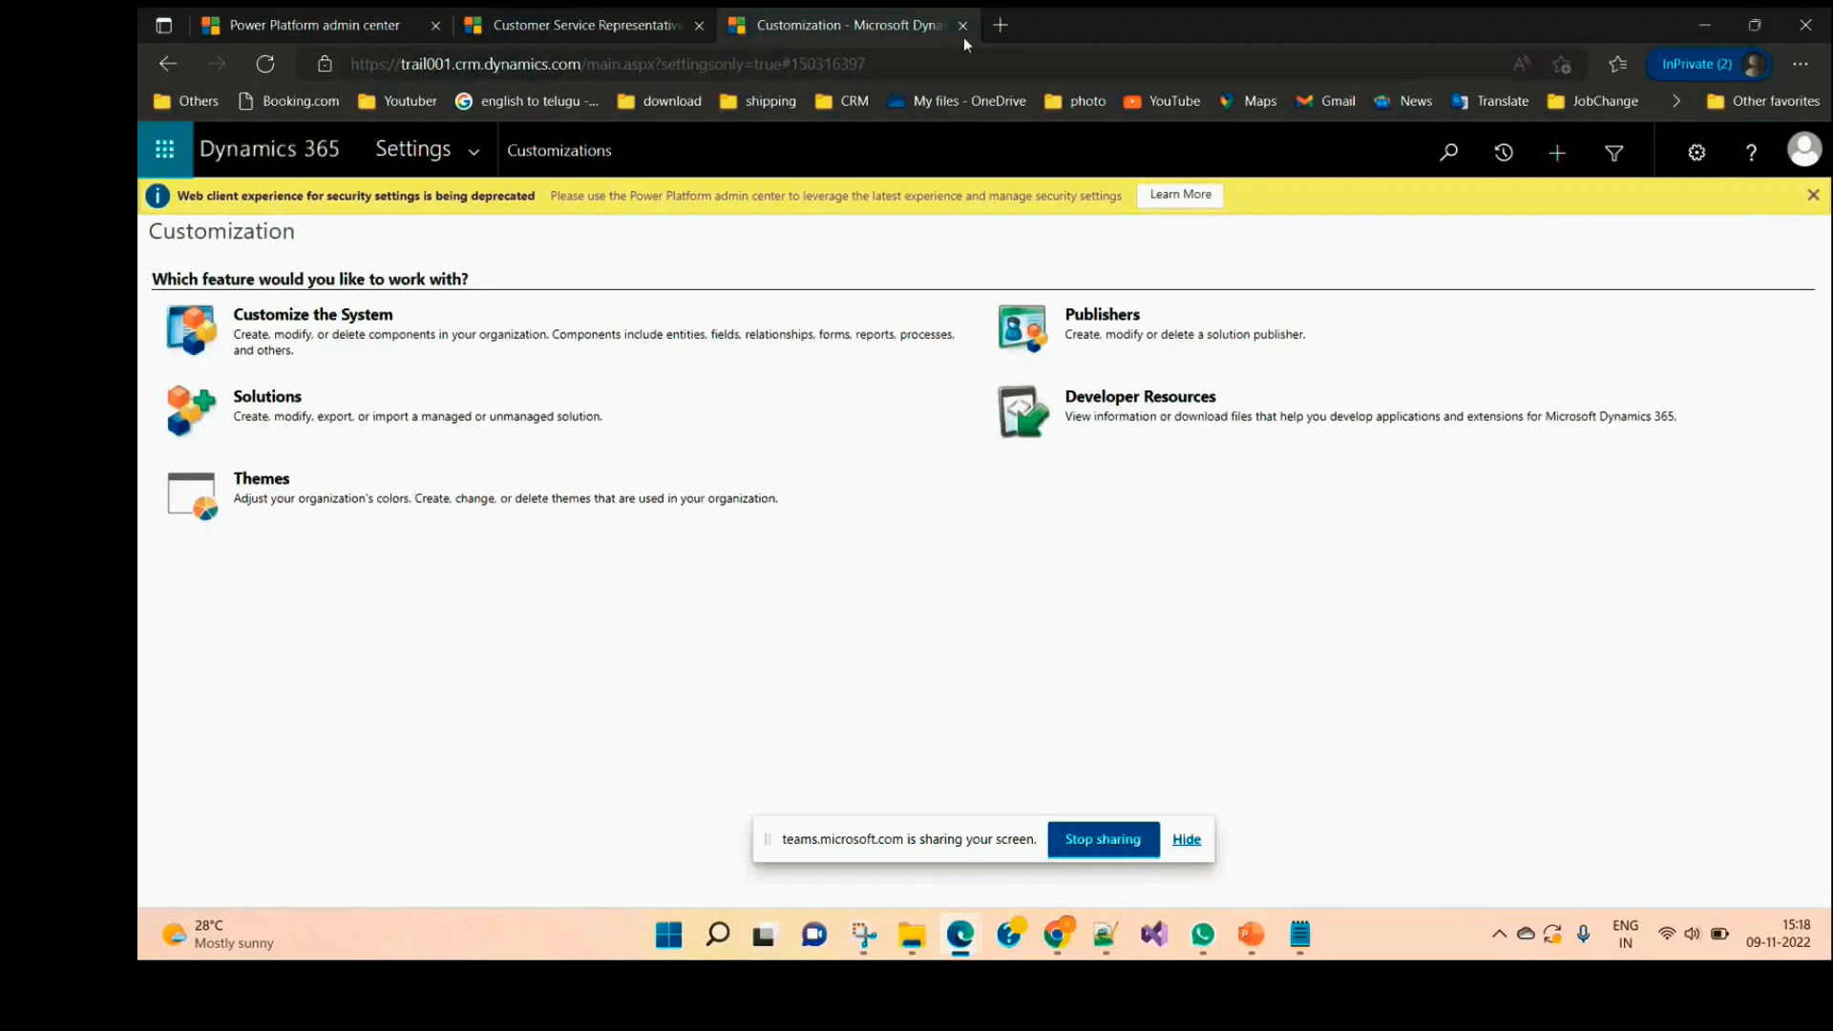
Step: Open make.powerapps.com in a new browser tab
{"action": "left_click", "coordinate": [1001, 26]}
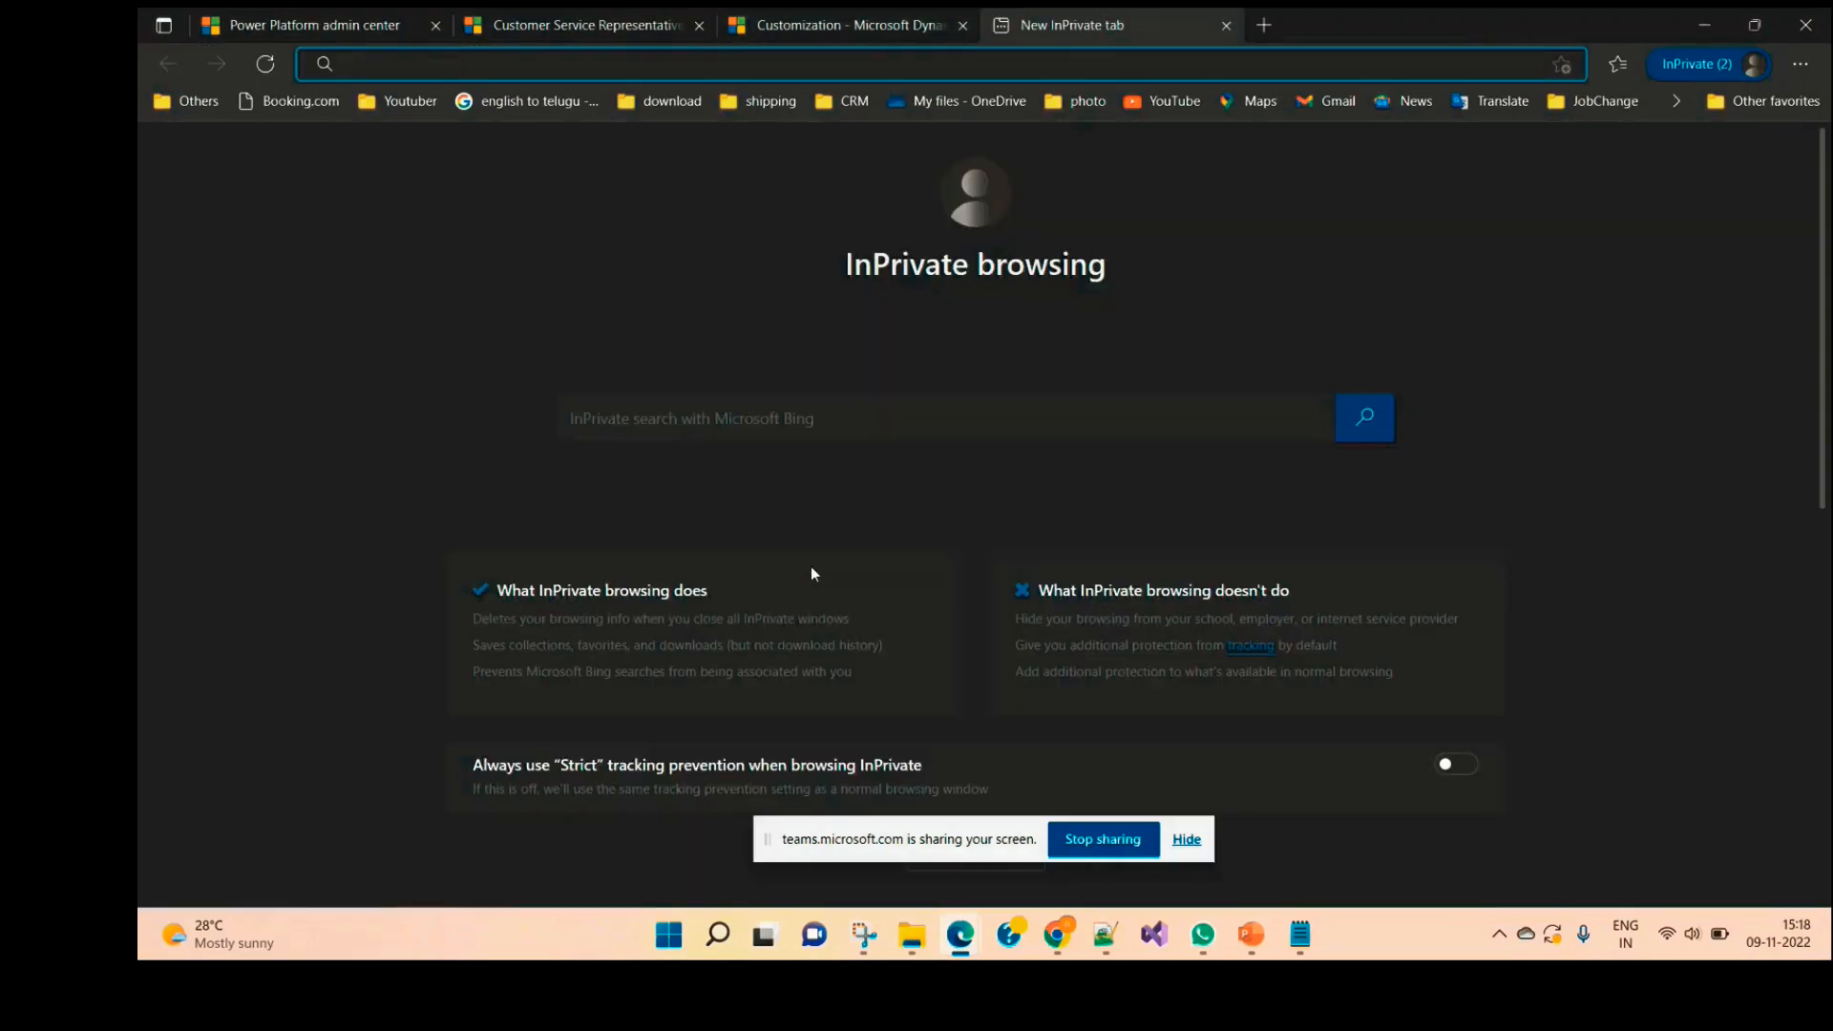
{"action": "type", "text": "make"}
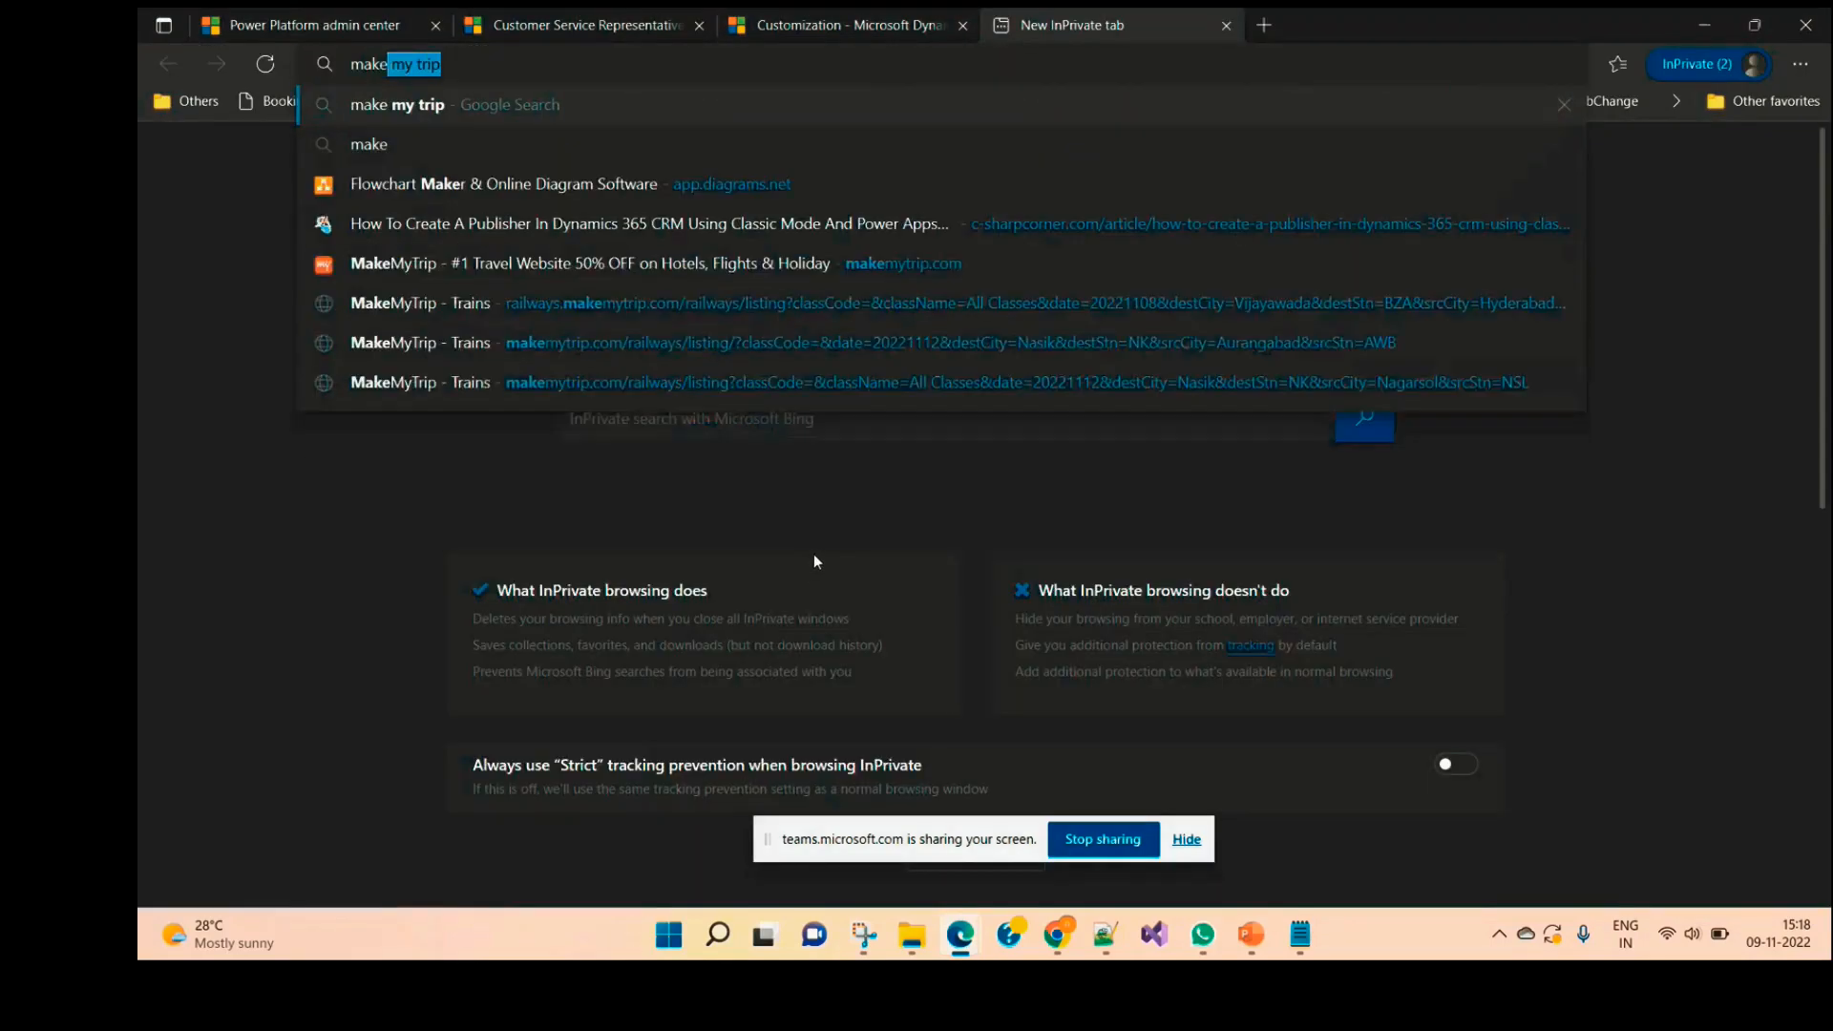
{"action": "type", "text": ".power"}
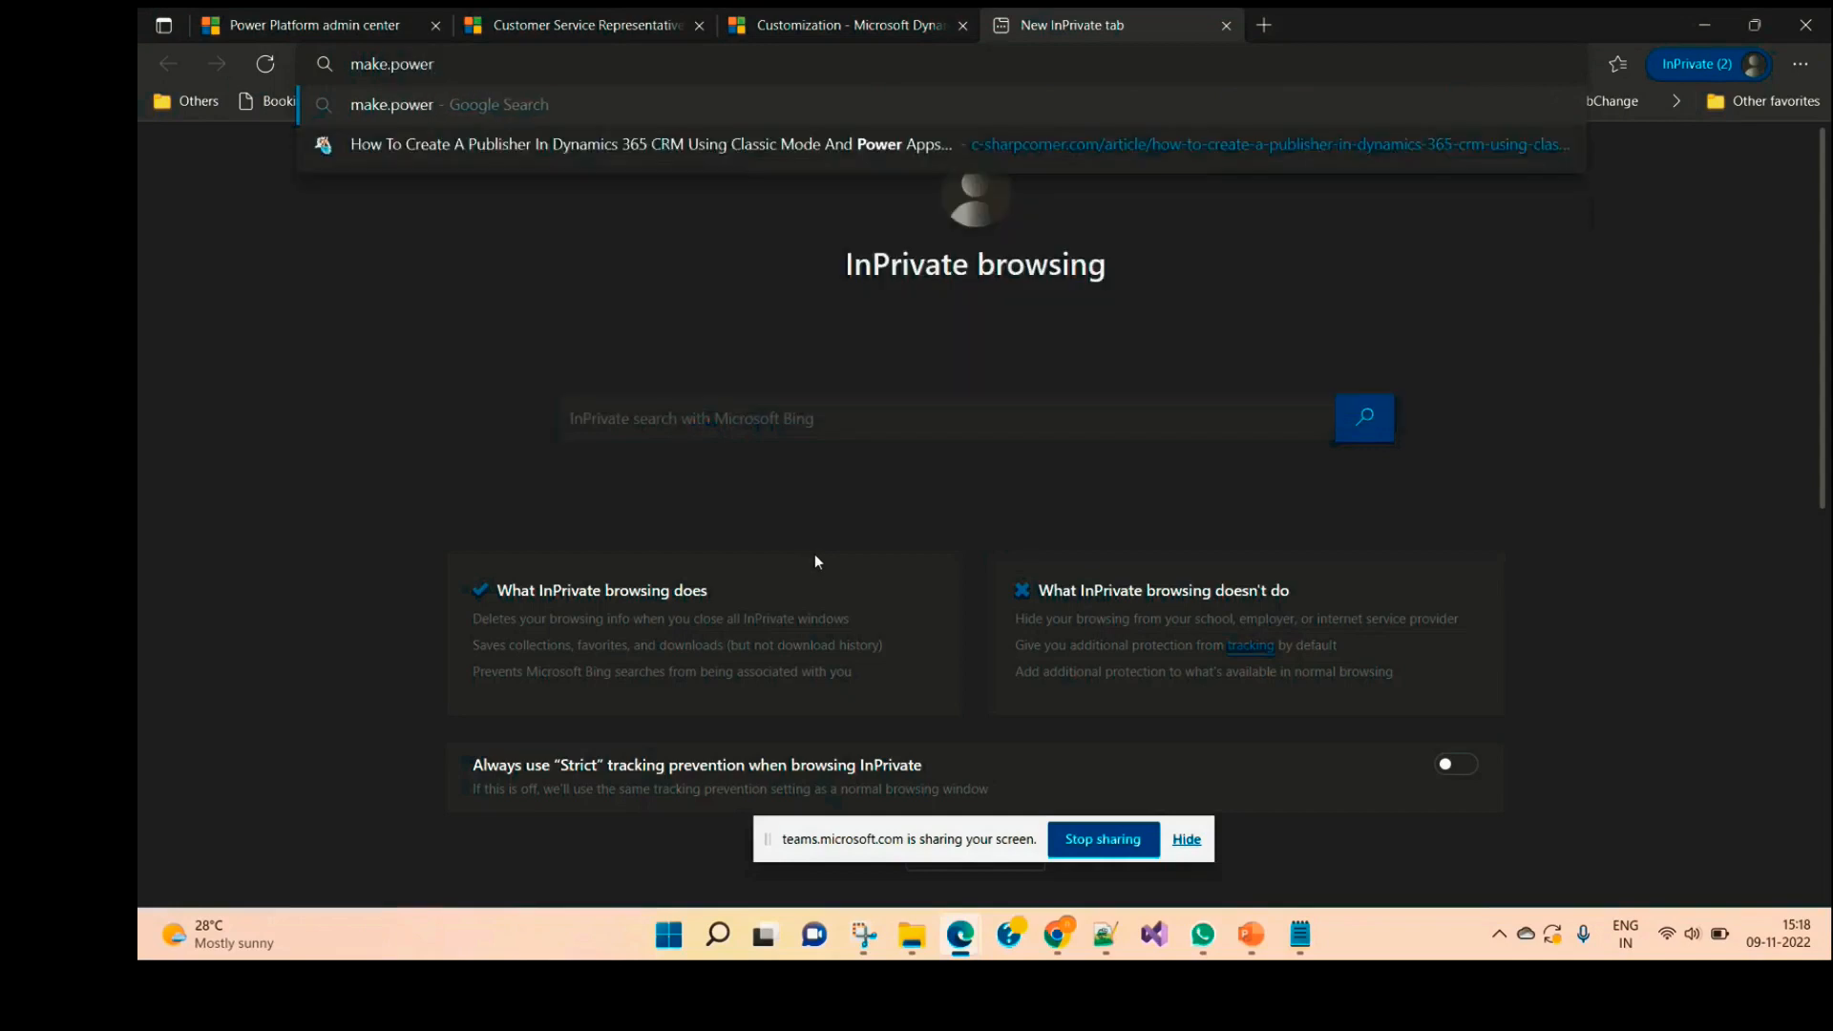
{"action": "type", "text": "apps.com"}
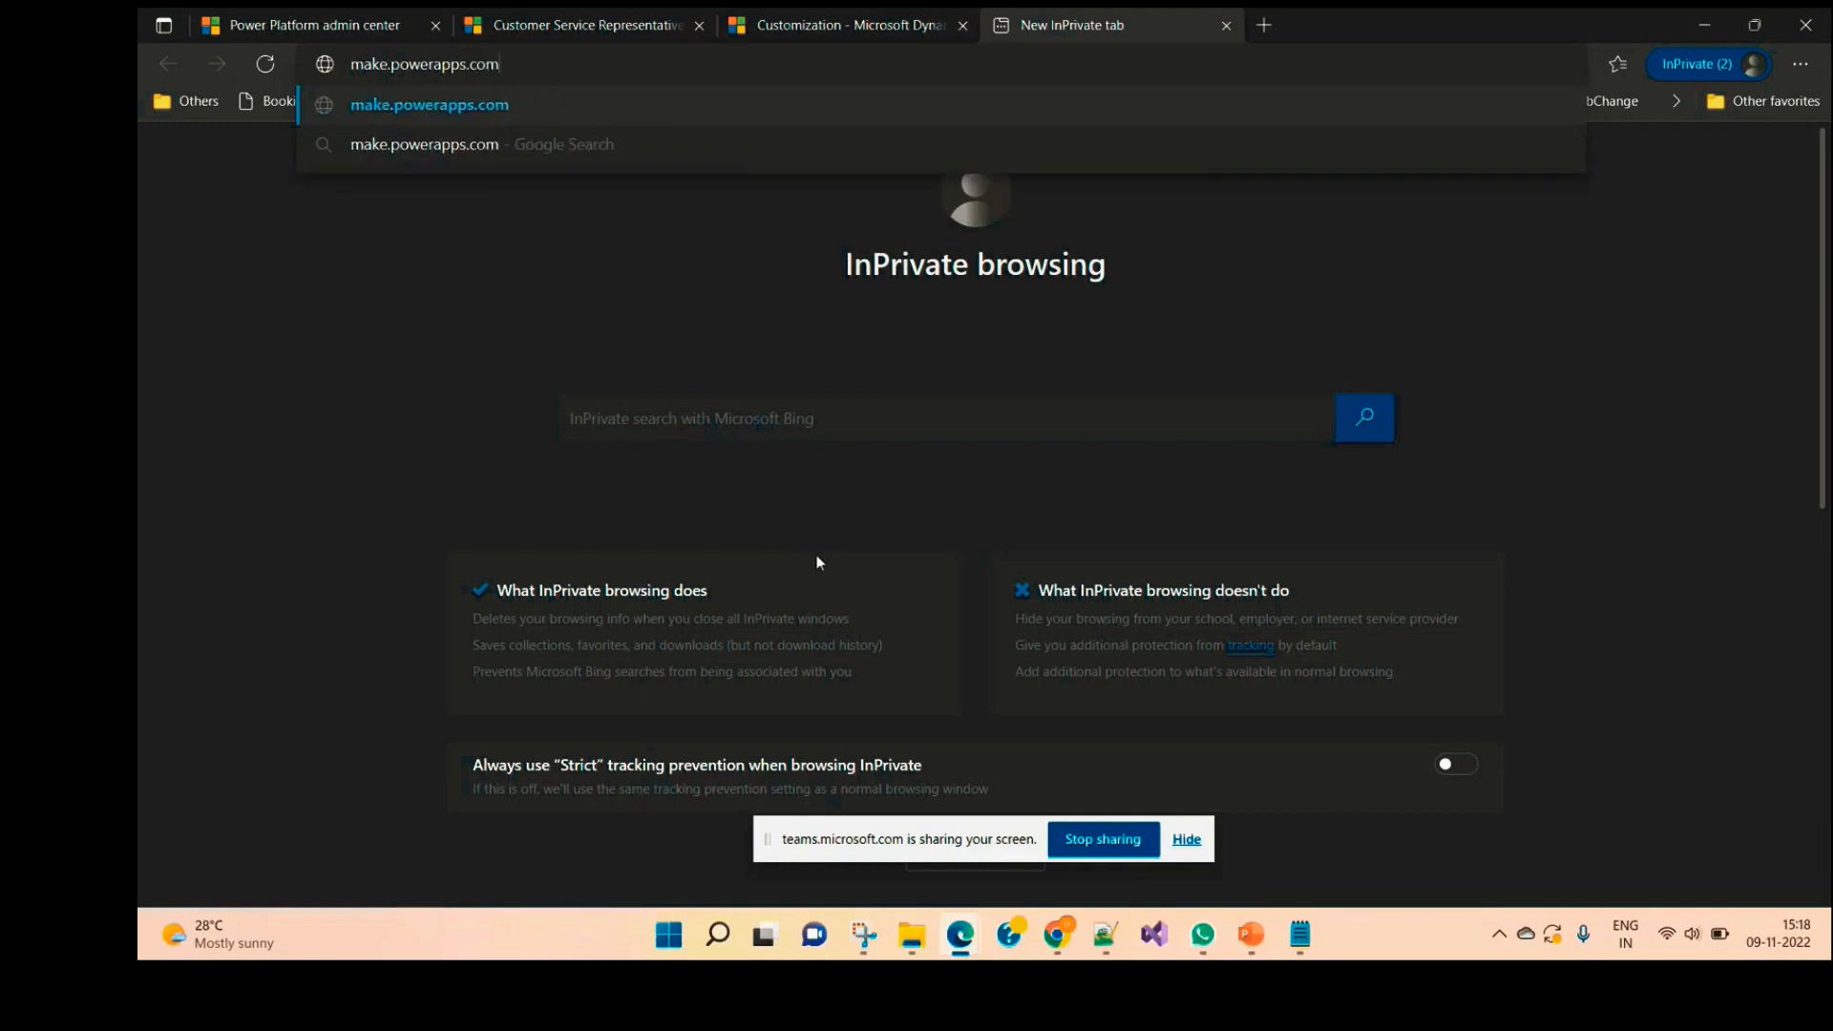
{"action": "key", "text": "Return"}
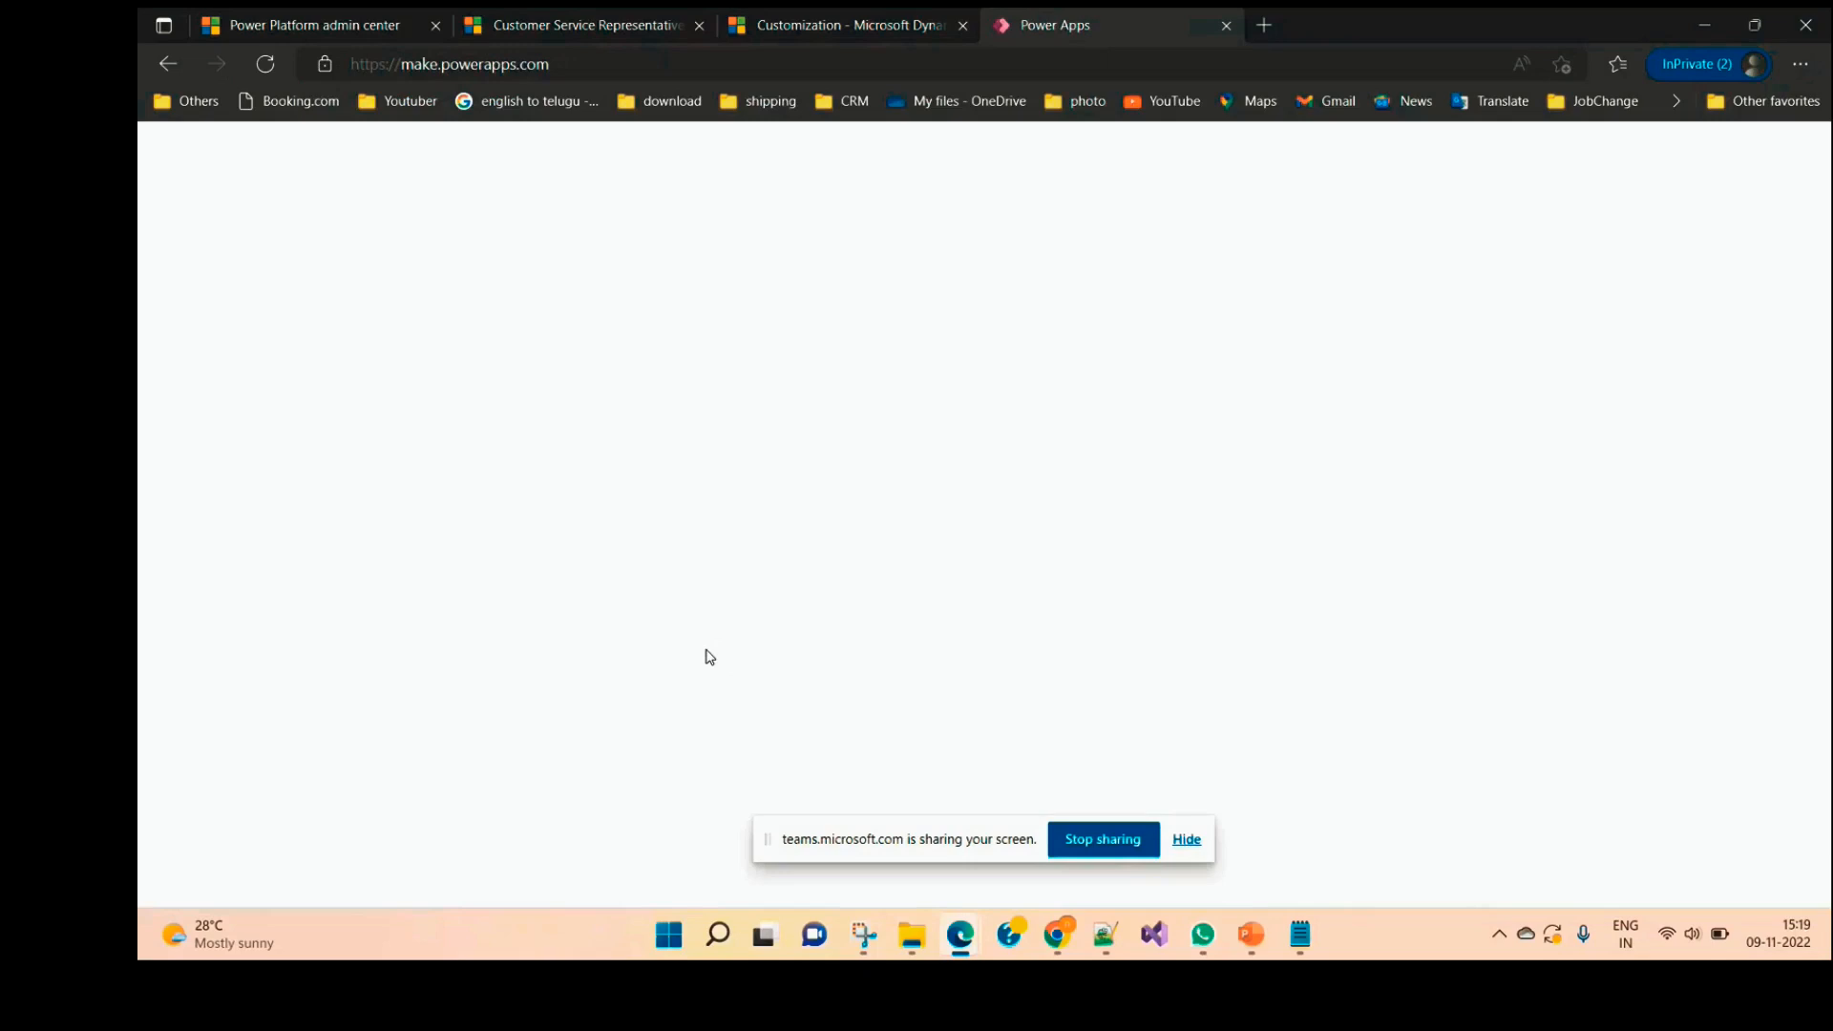
Step: Bring back the Default Solution window, collapse Entities to view the component types, and minimize the window
{"action": "left_click", "coordinate": [792, 19]}
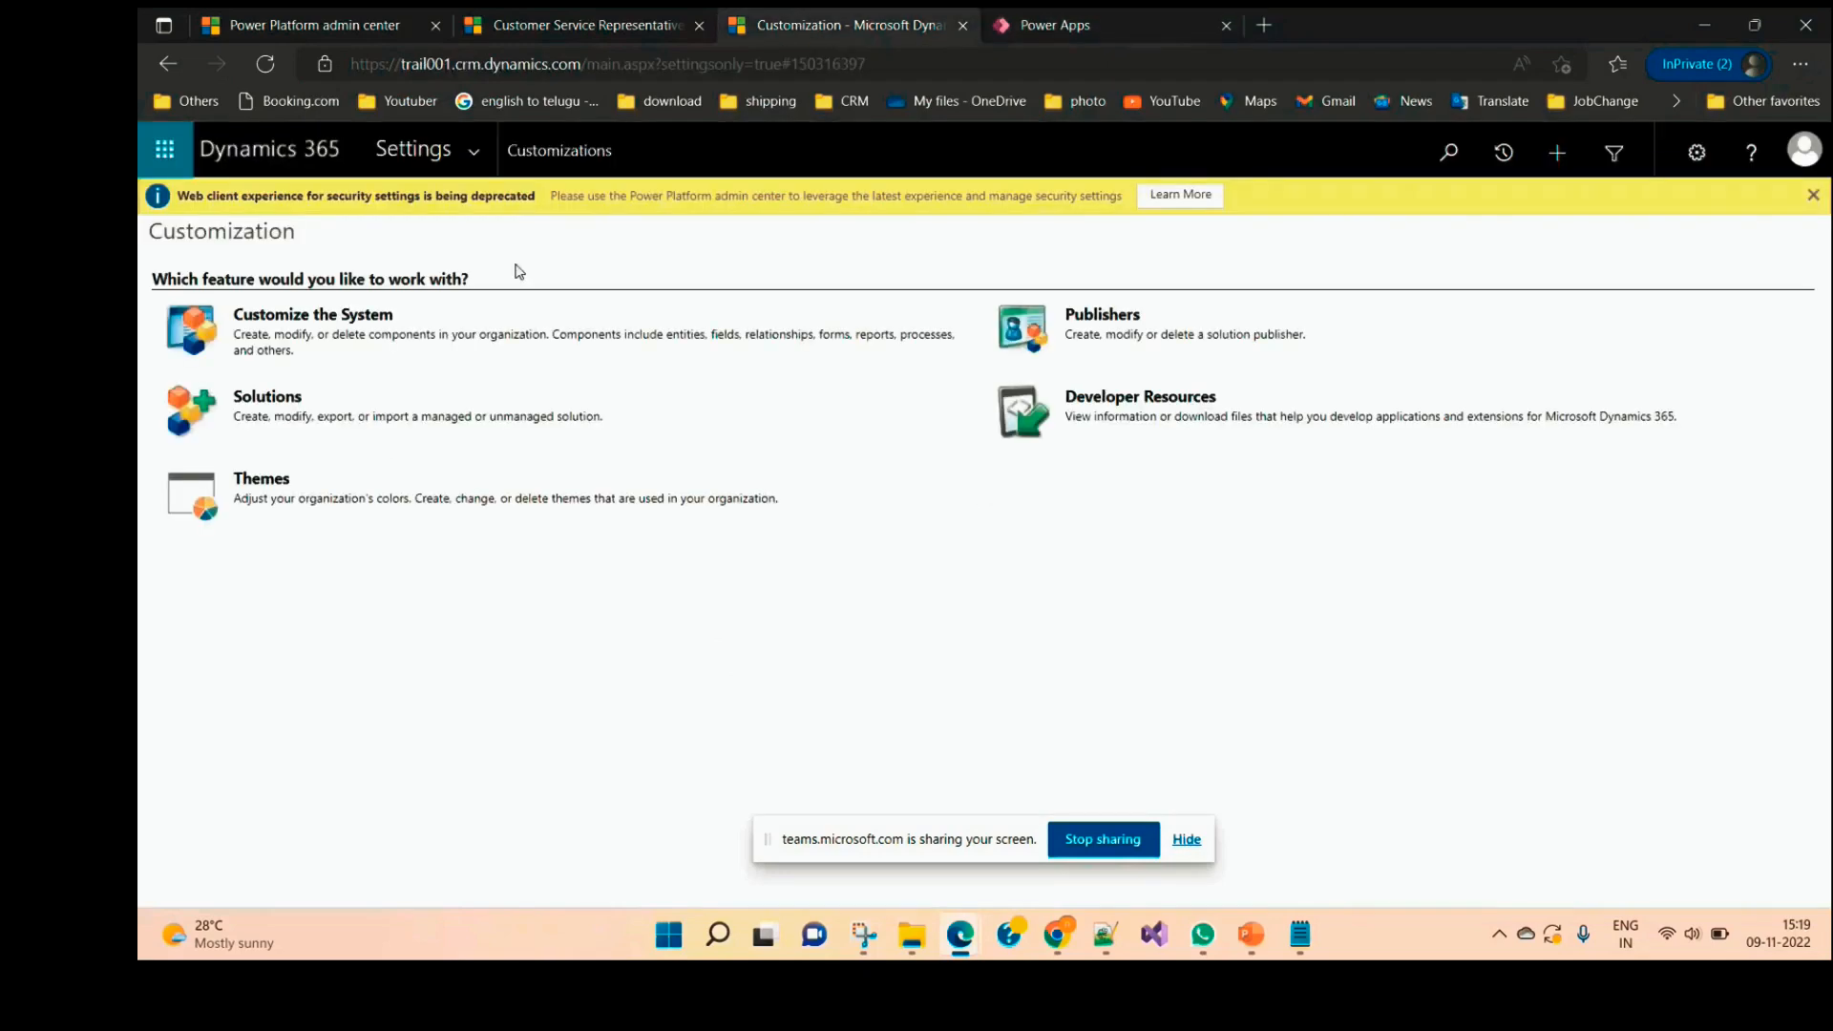
{"action": "mouse_move", "coordinate": [961, 936]}
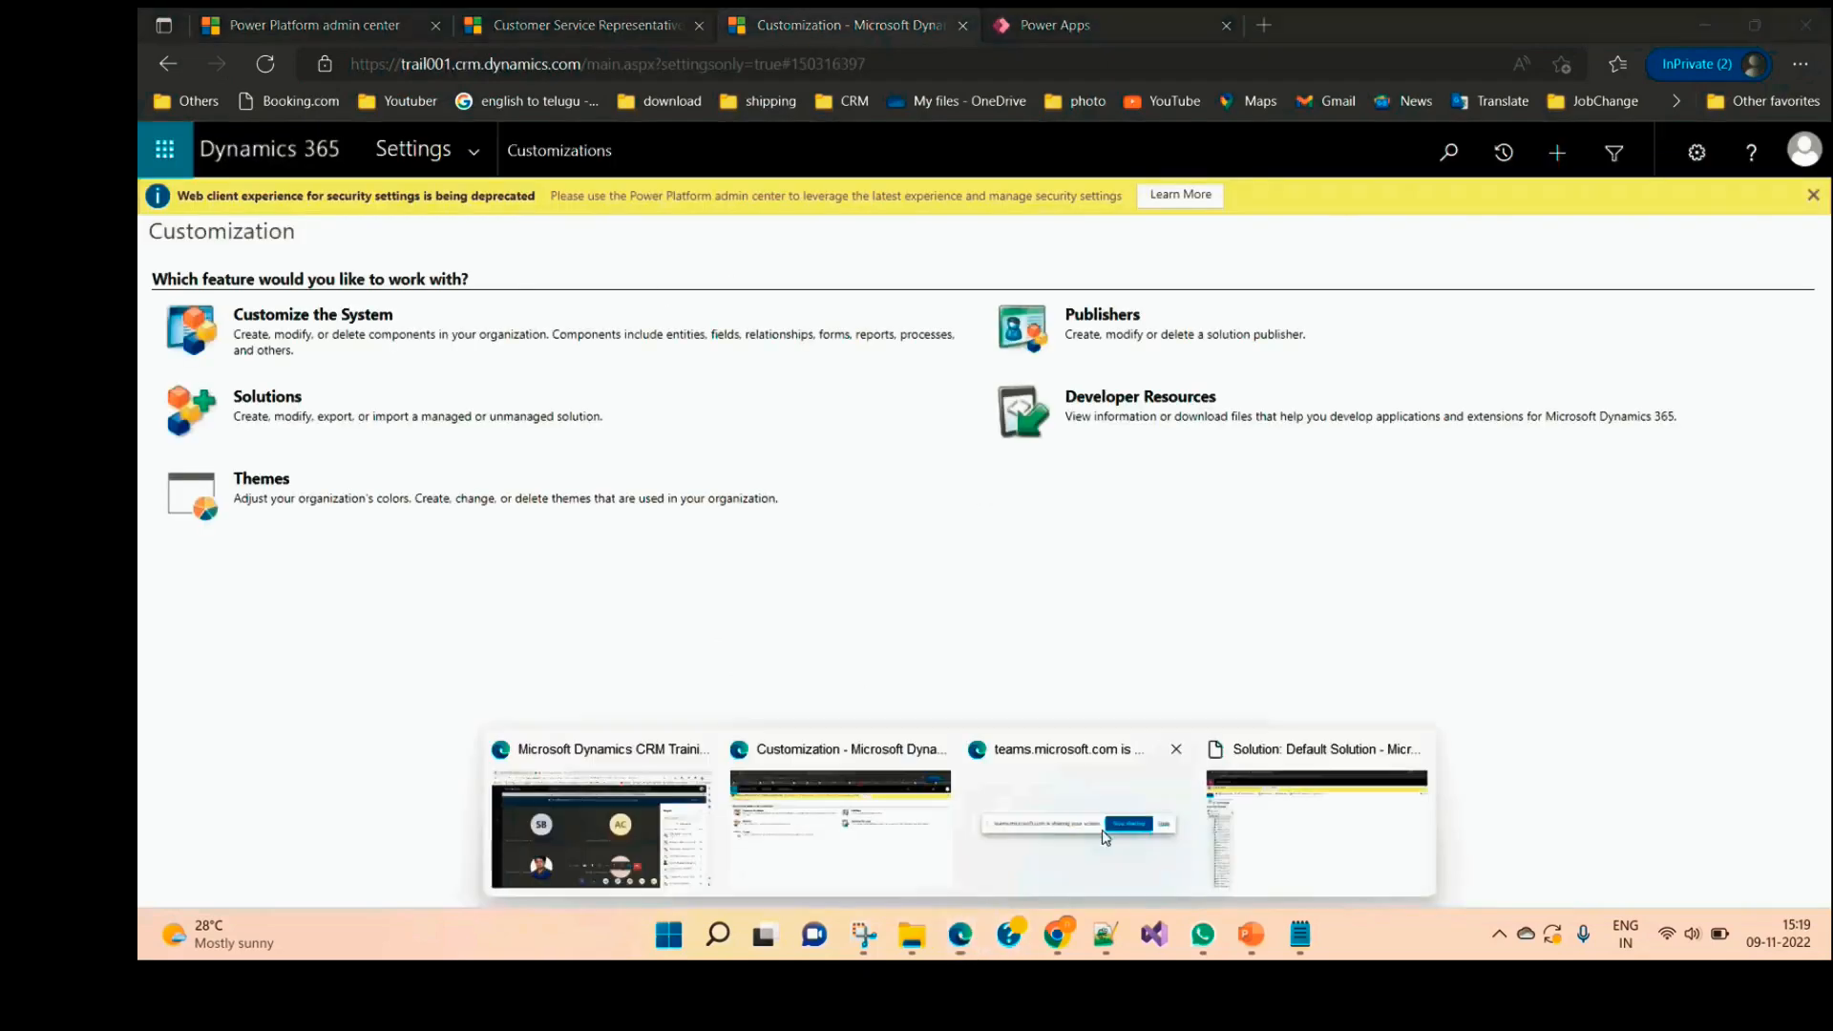
{"action": "left_click", "coordinate": [1371, 826]}
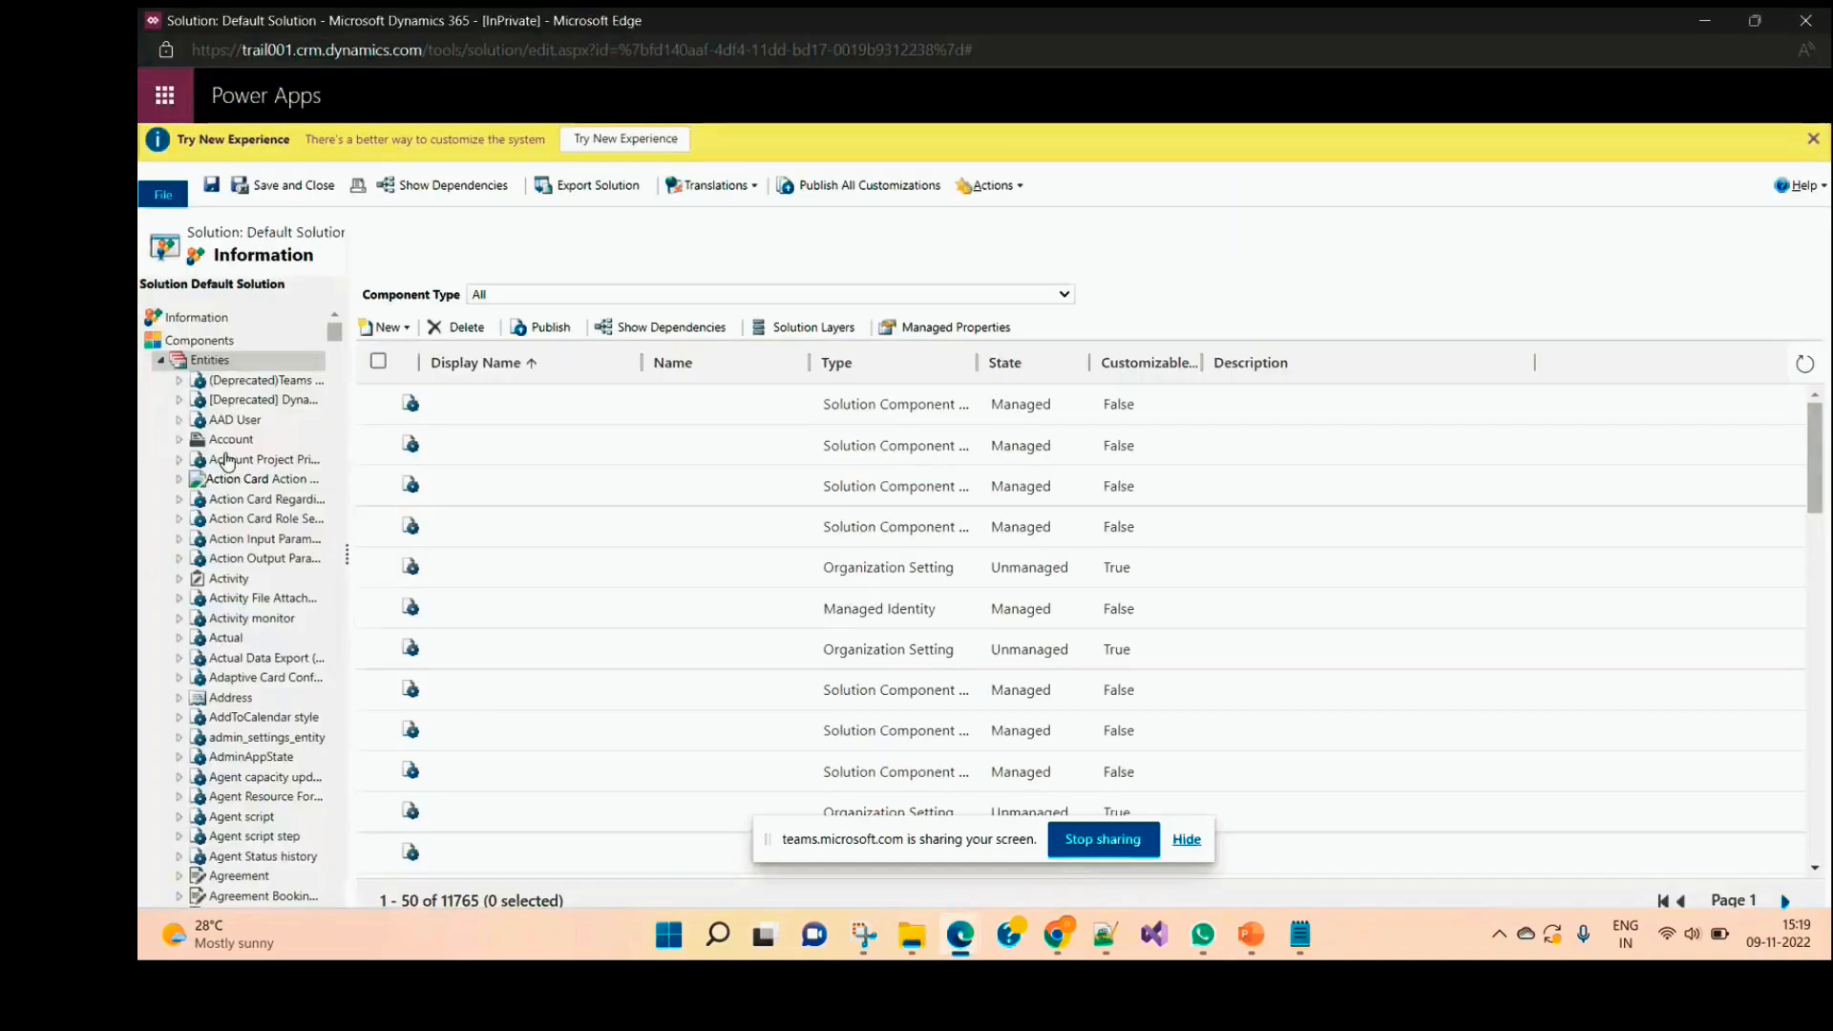
{"action": "left_click", "coordinate": [159, 362]}
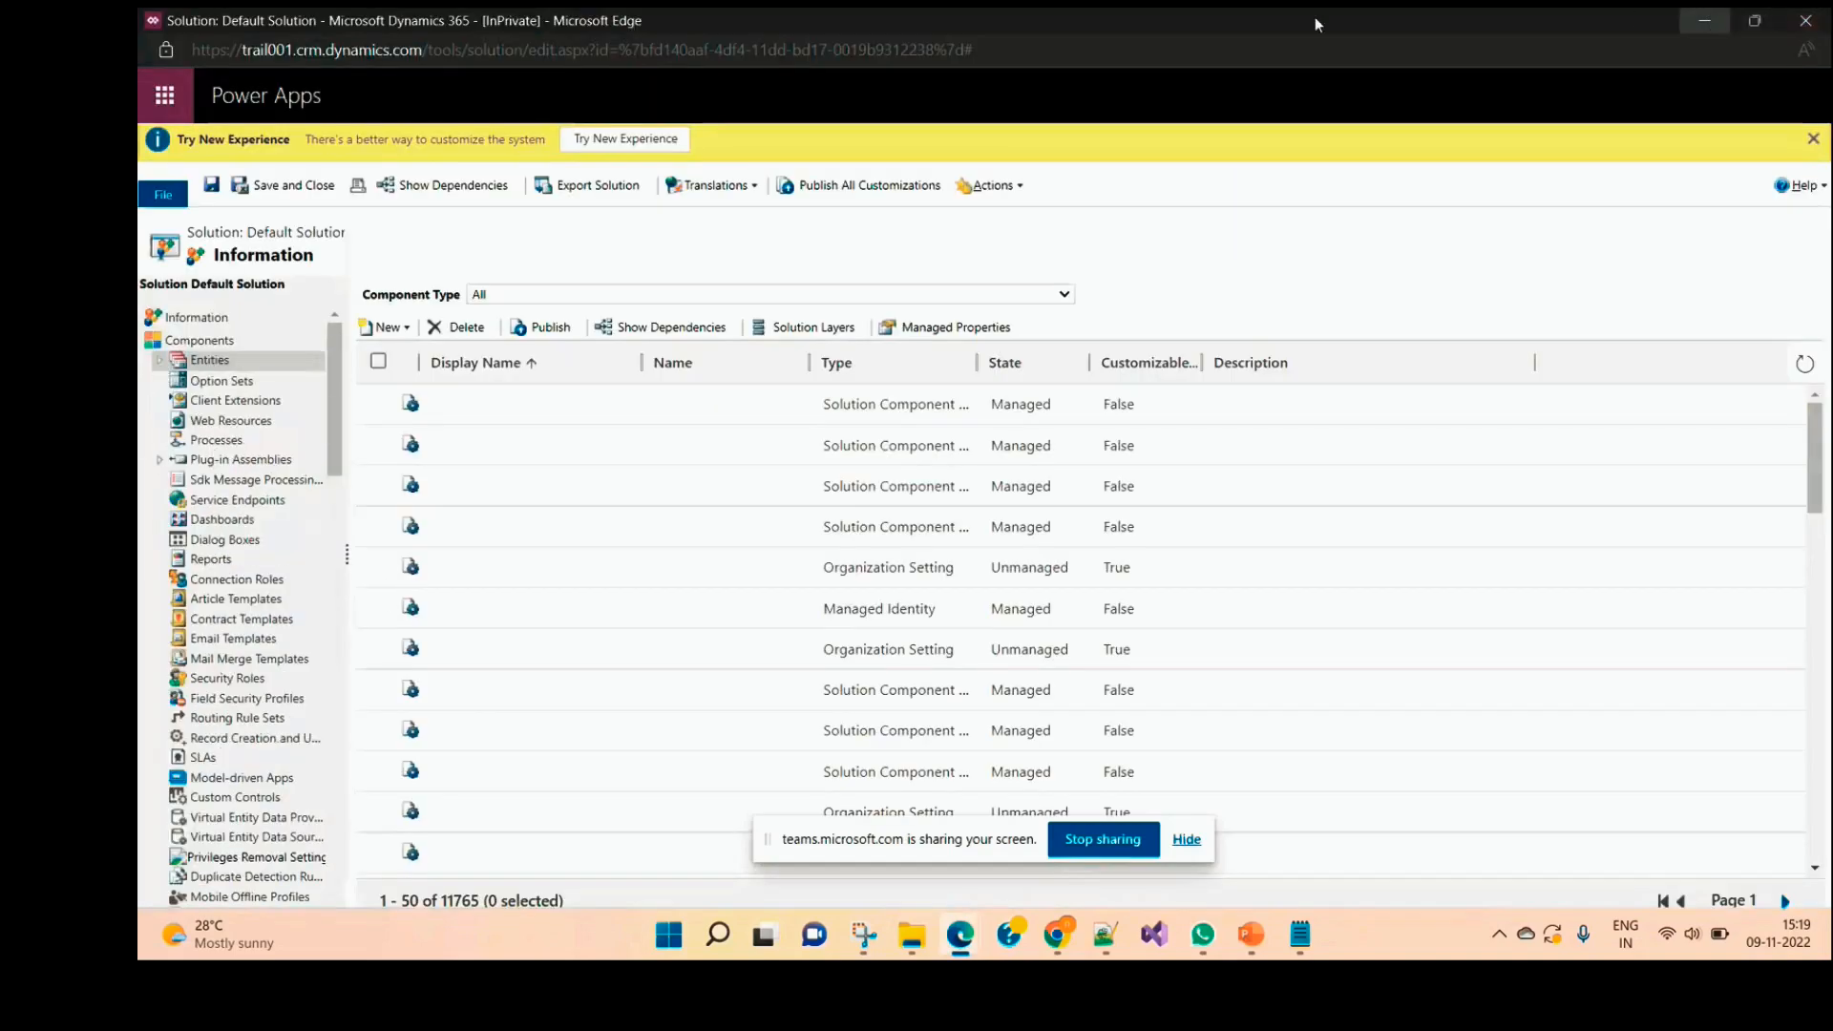
{"action": "left_click", "coordinate": [1704, 27]}
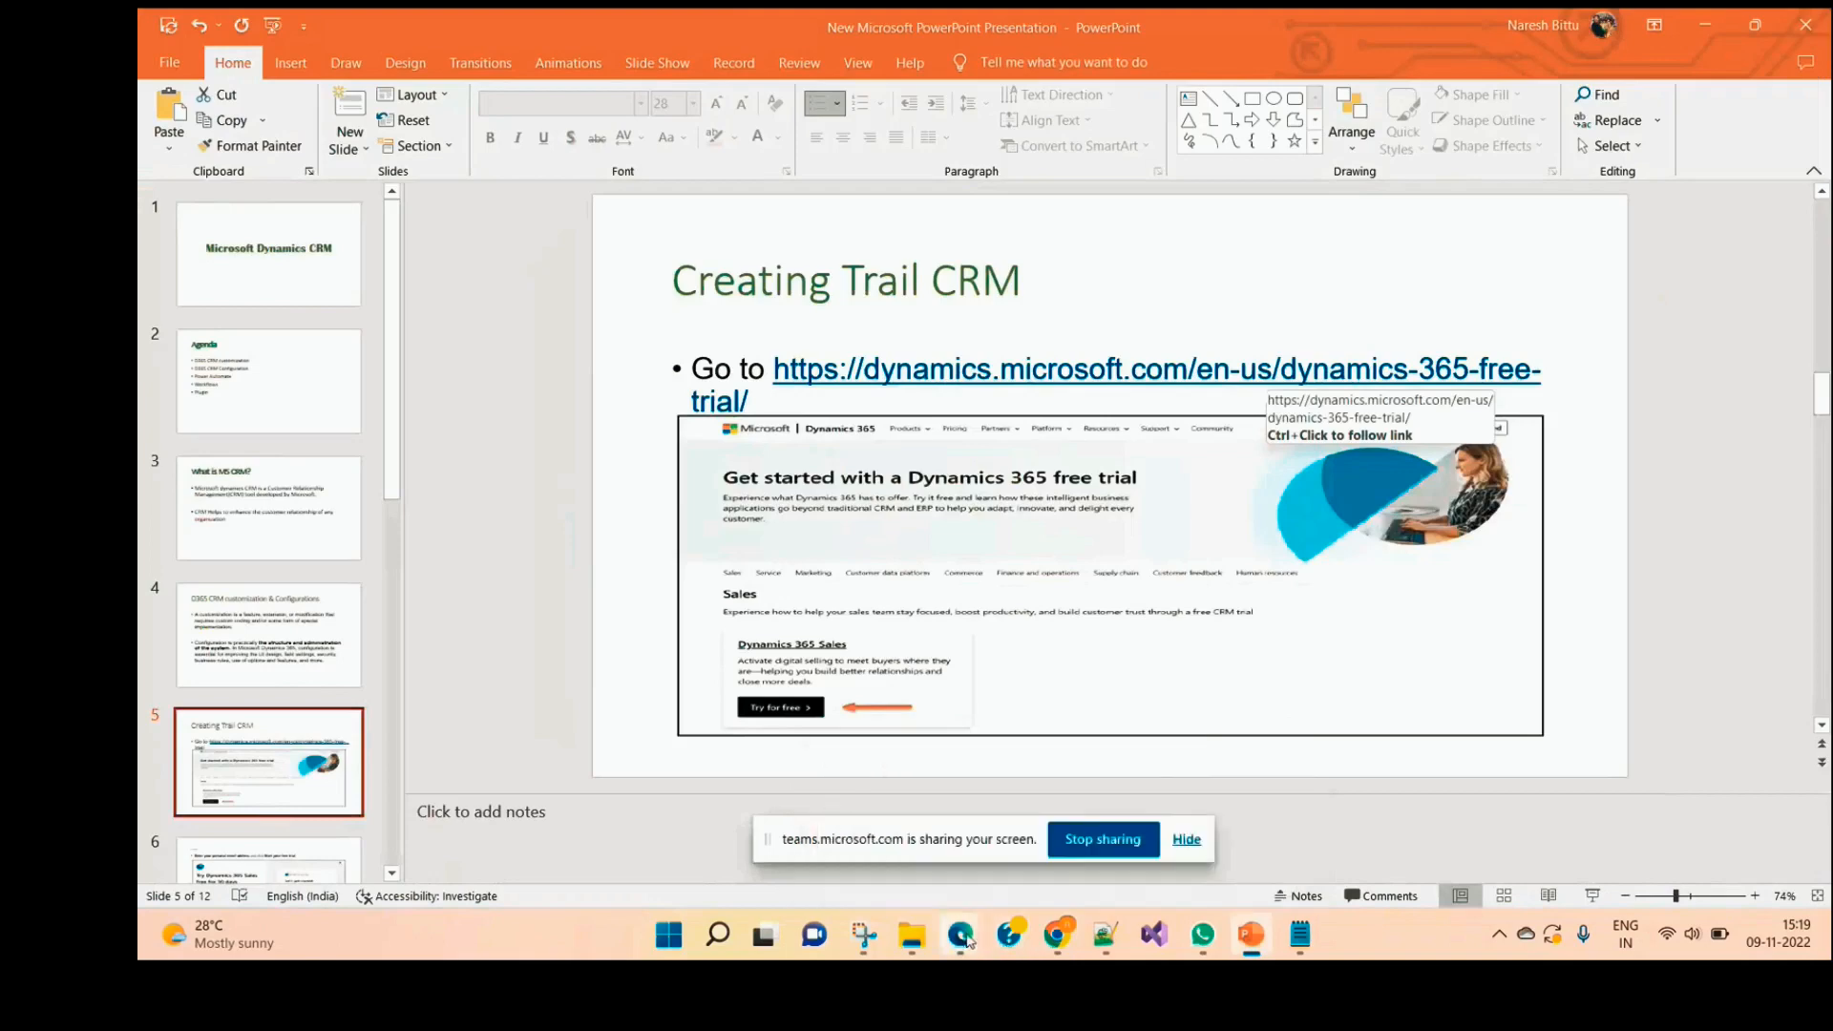
Step: Return to the Power Apps home page, dismiss the contact information form, and change the environment to Trail001
{"action": "mouse_move", "coordinate": [961, 935]}
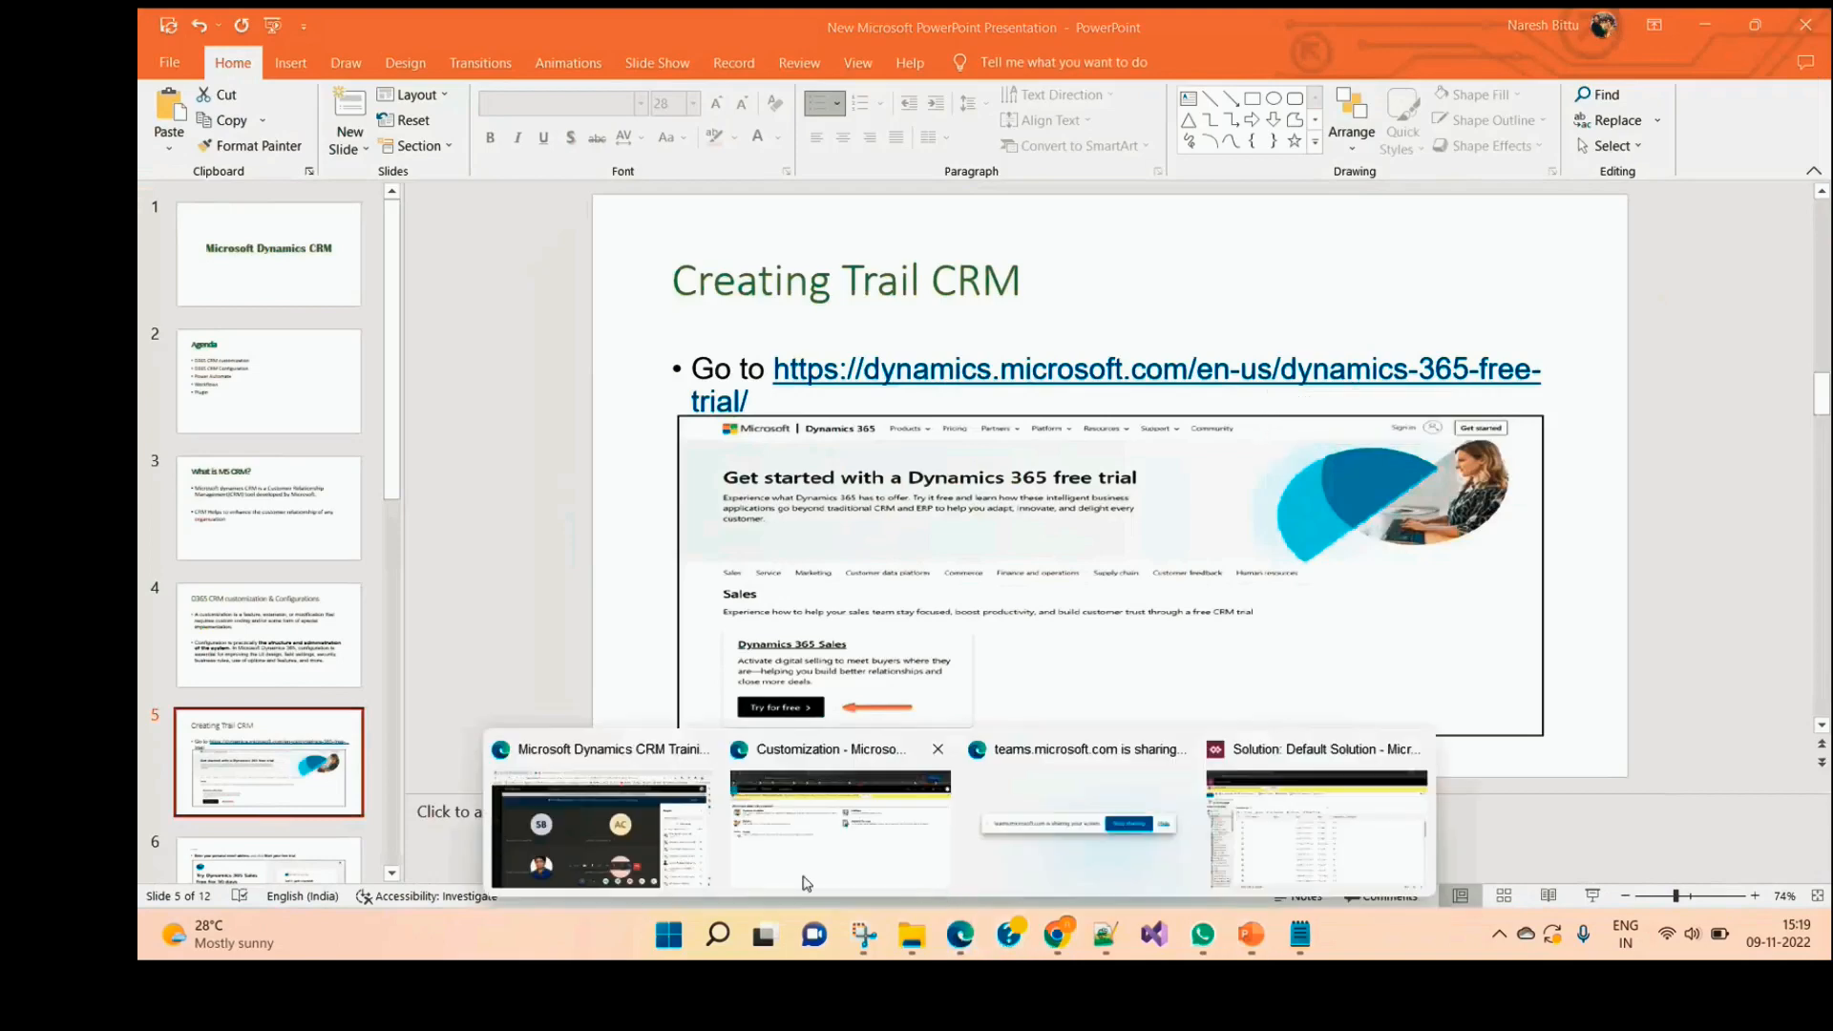
{"action": "left_click", "coordinate": [892, 845]}
{"action": "left_click", "coordinate": [1041, 25]}
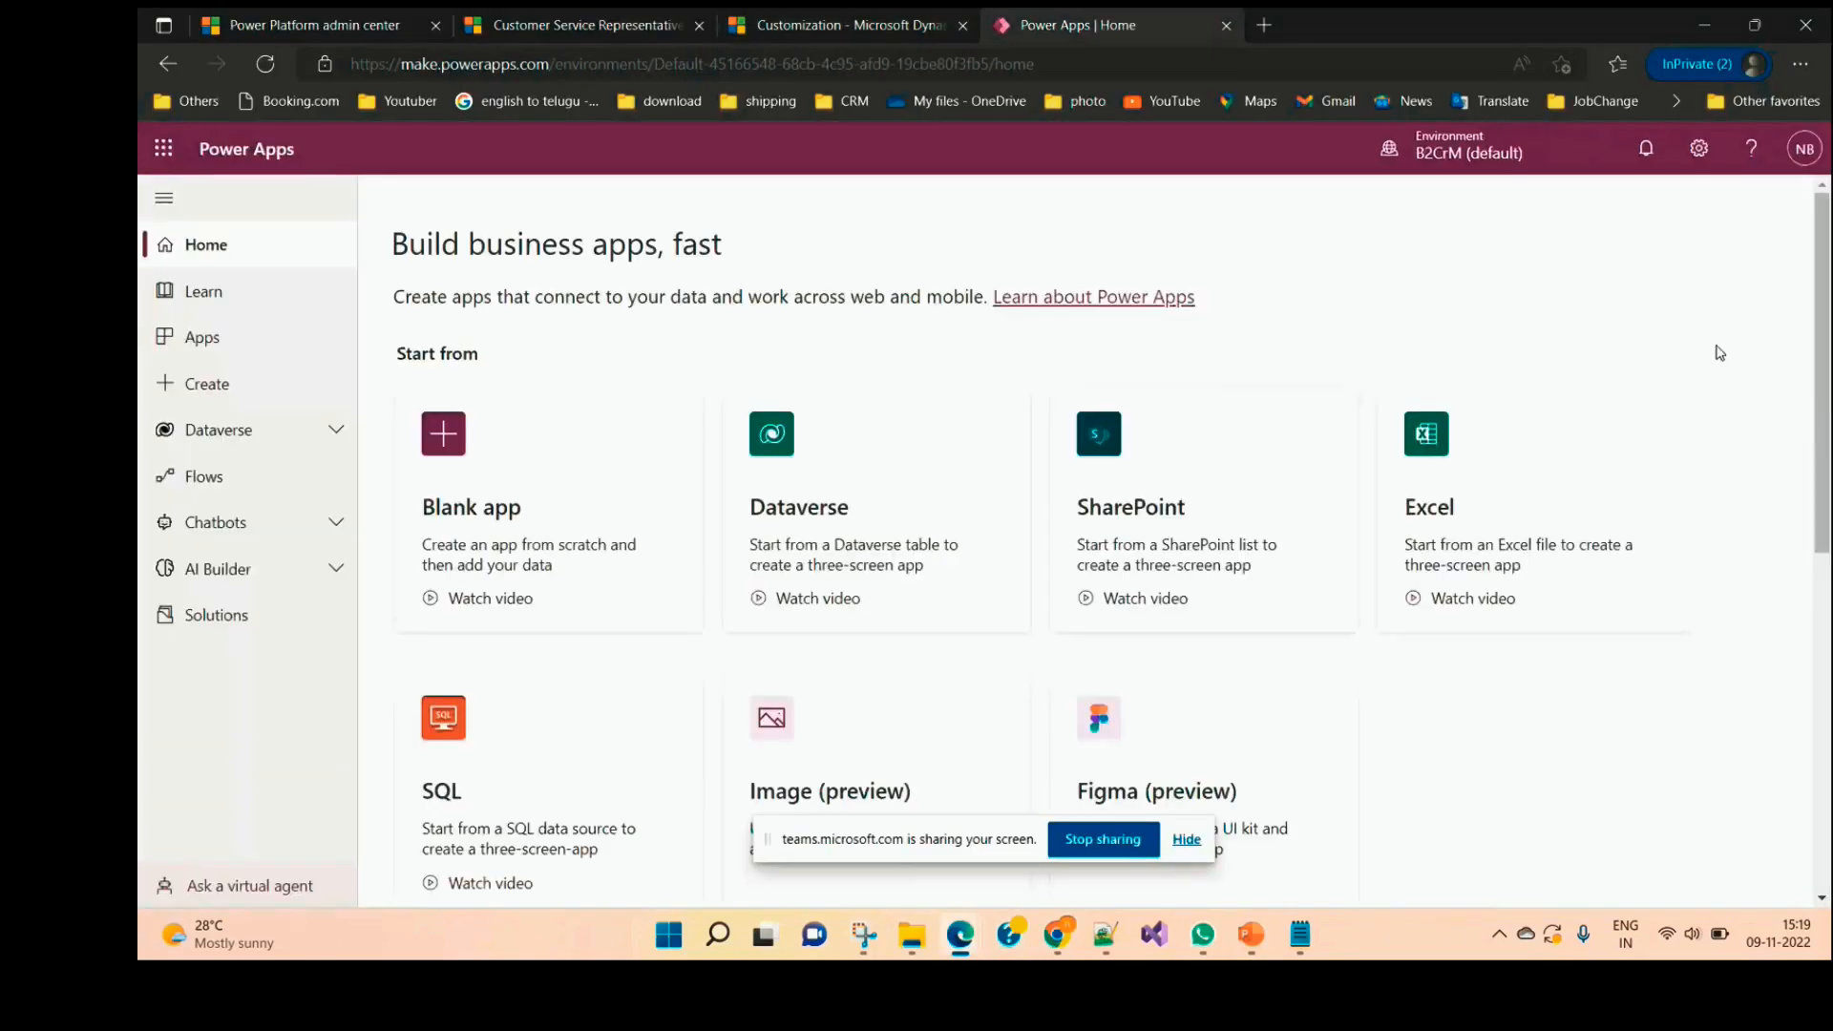
{"action": "left_click", "coordinate": [1470, 158]}
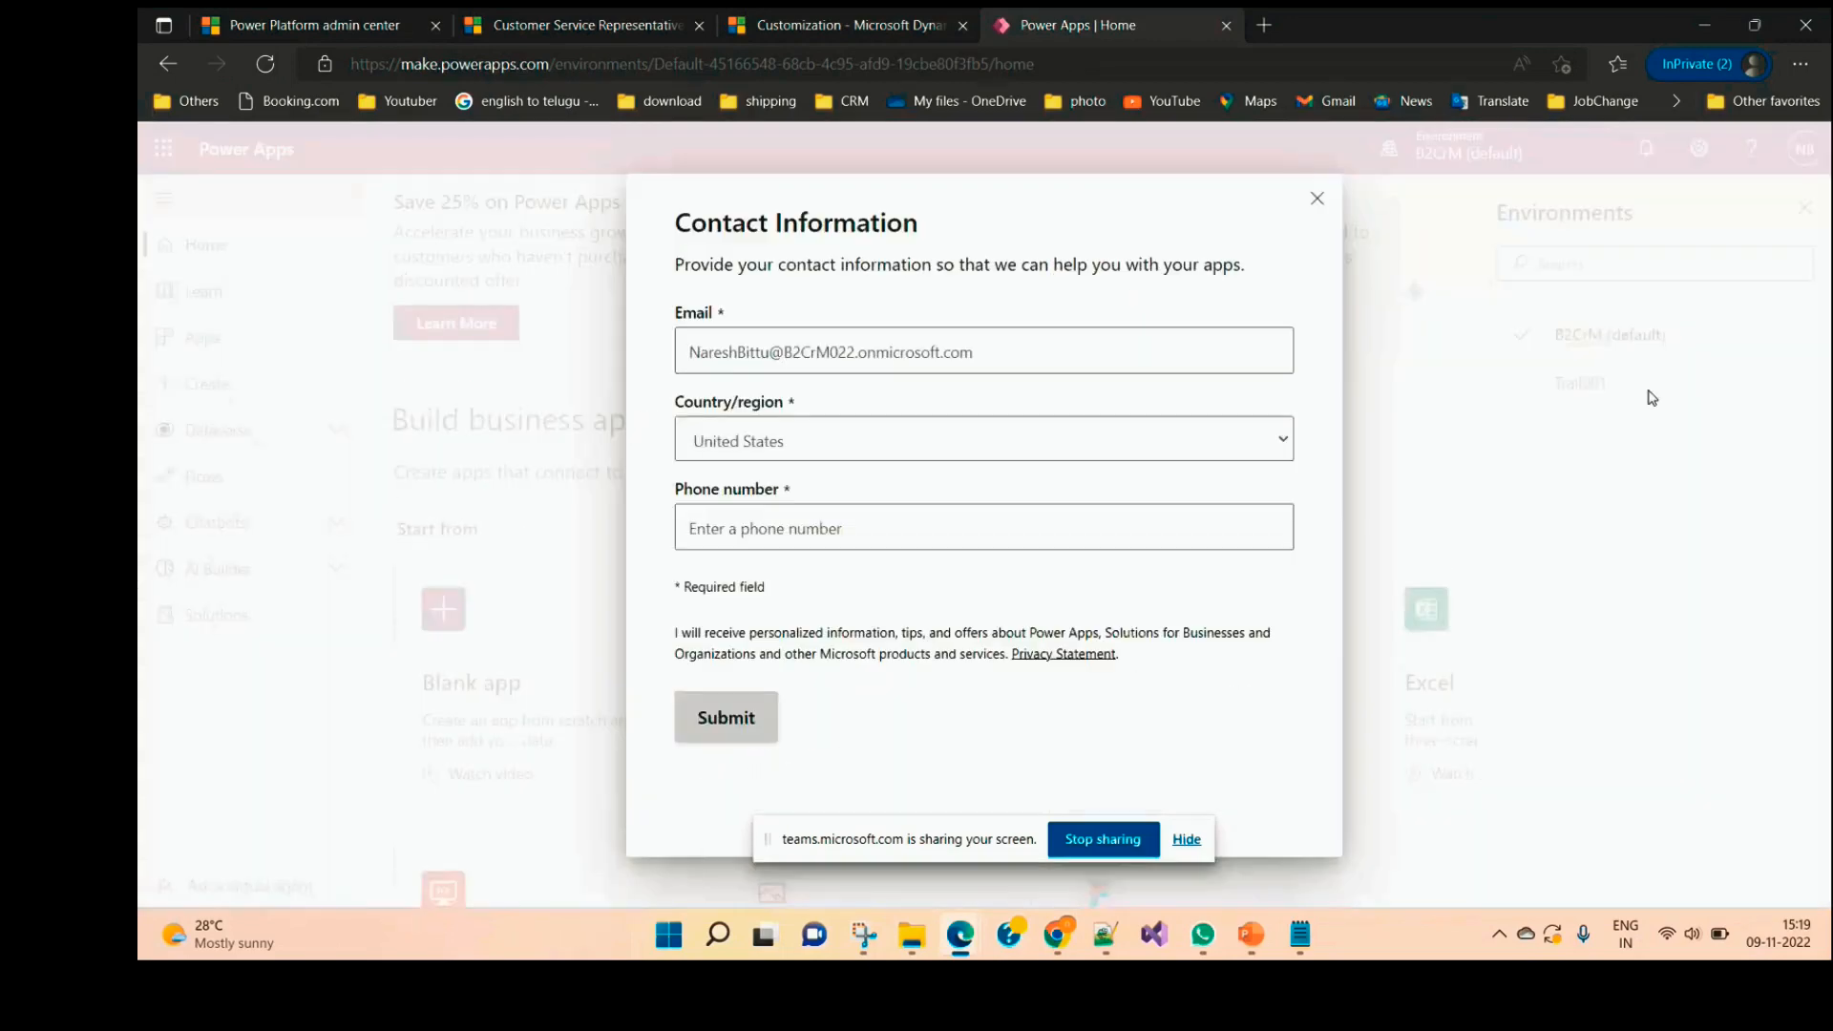
{"action": "left_click", "coordinate": [1318, 198]}
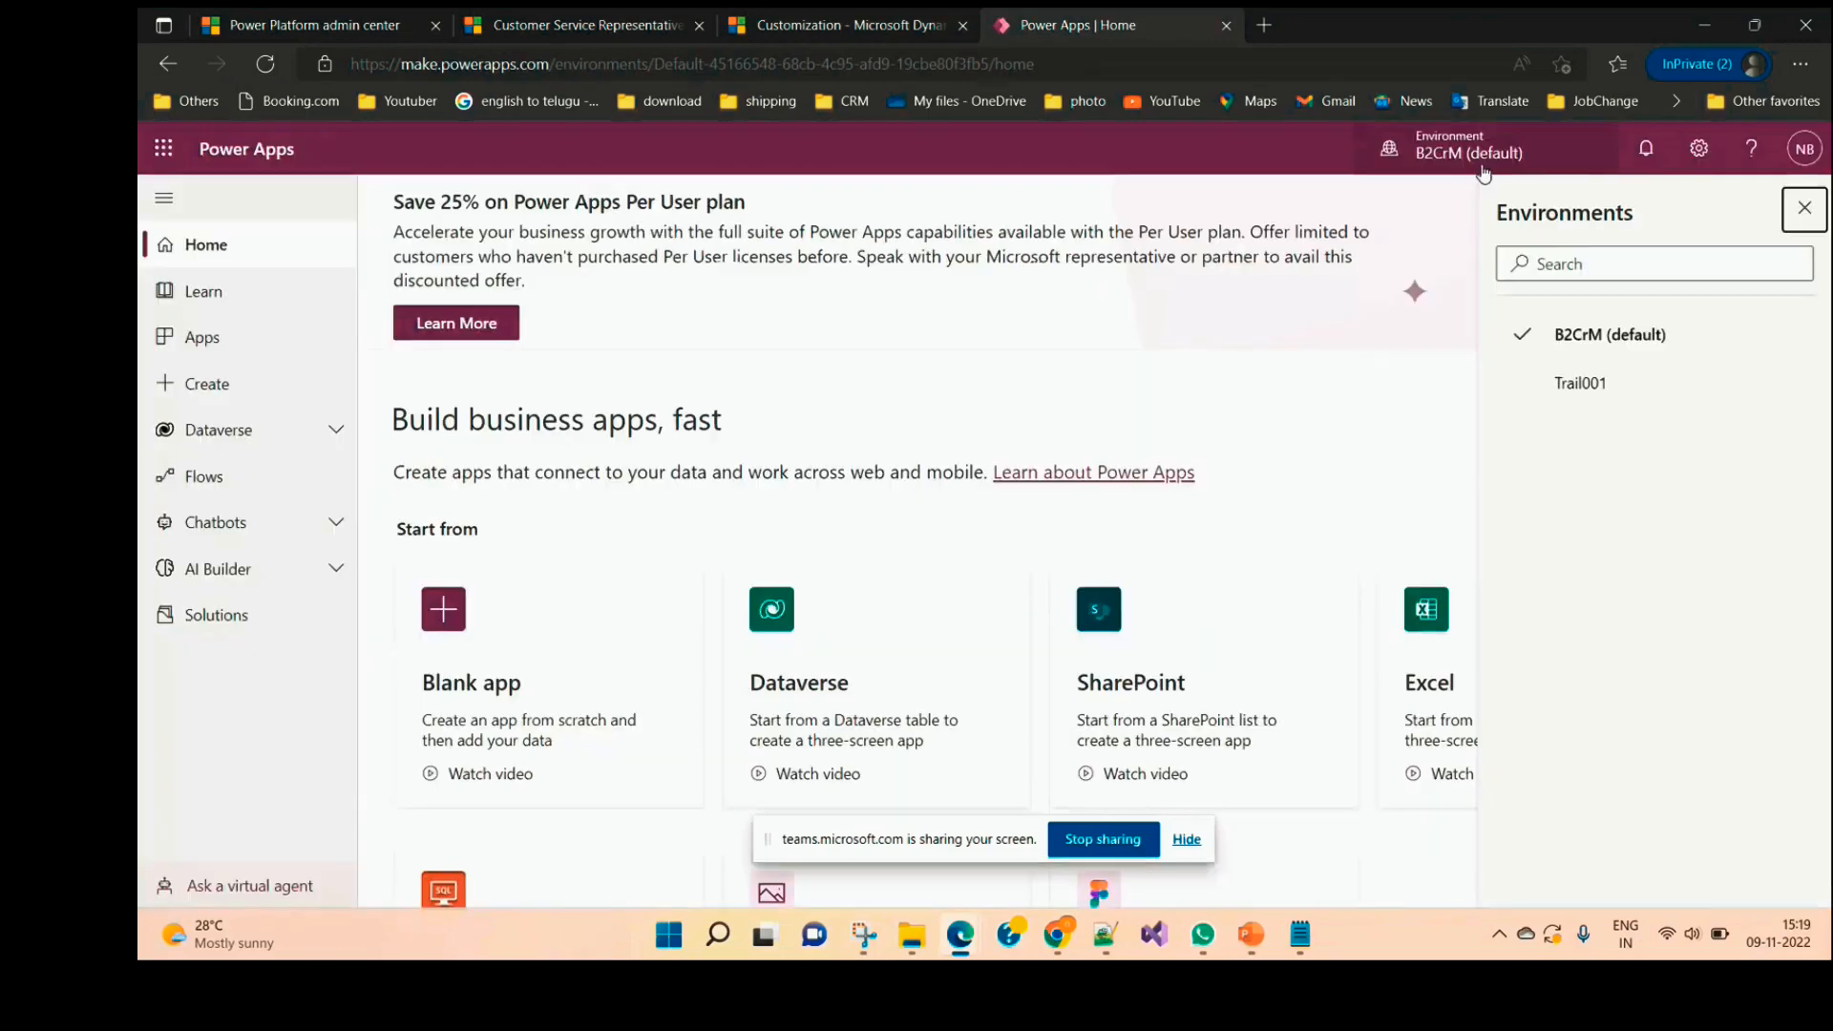
{"action": "left_click", "coordinate": [1487, 163]}
{"action": "left_click", "coordinate": [1501, 153]}
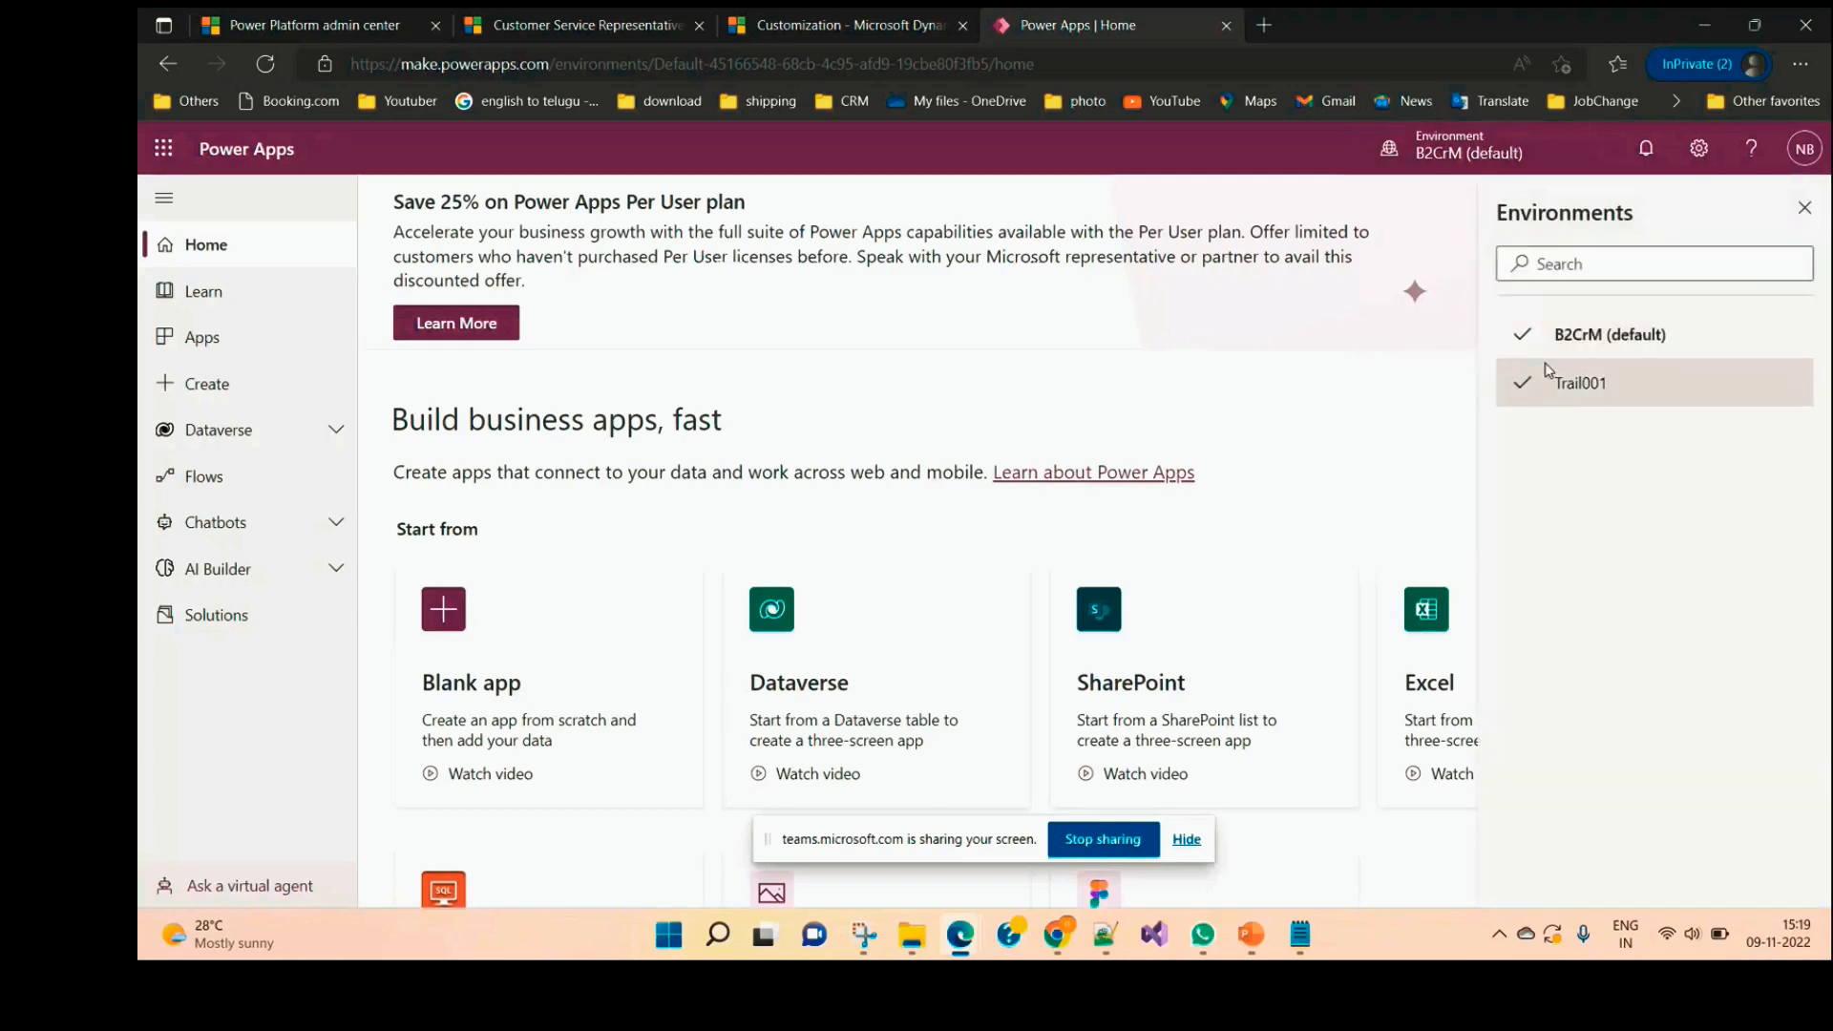
{"action": "left_click", "coordinate": [1576, 382]}
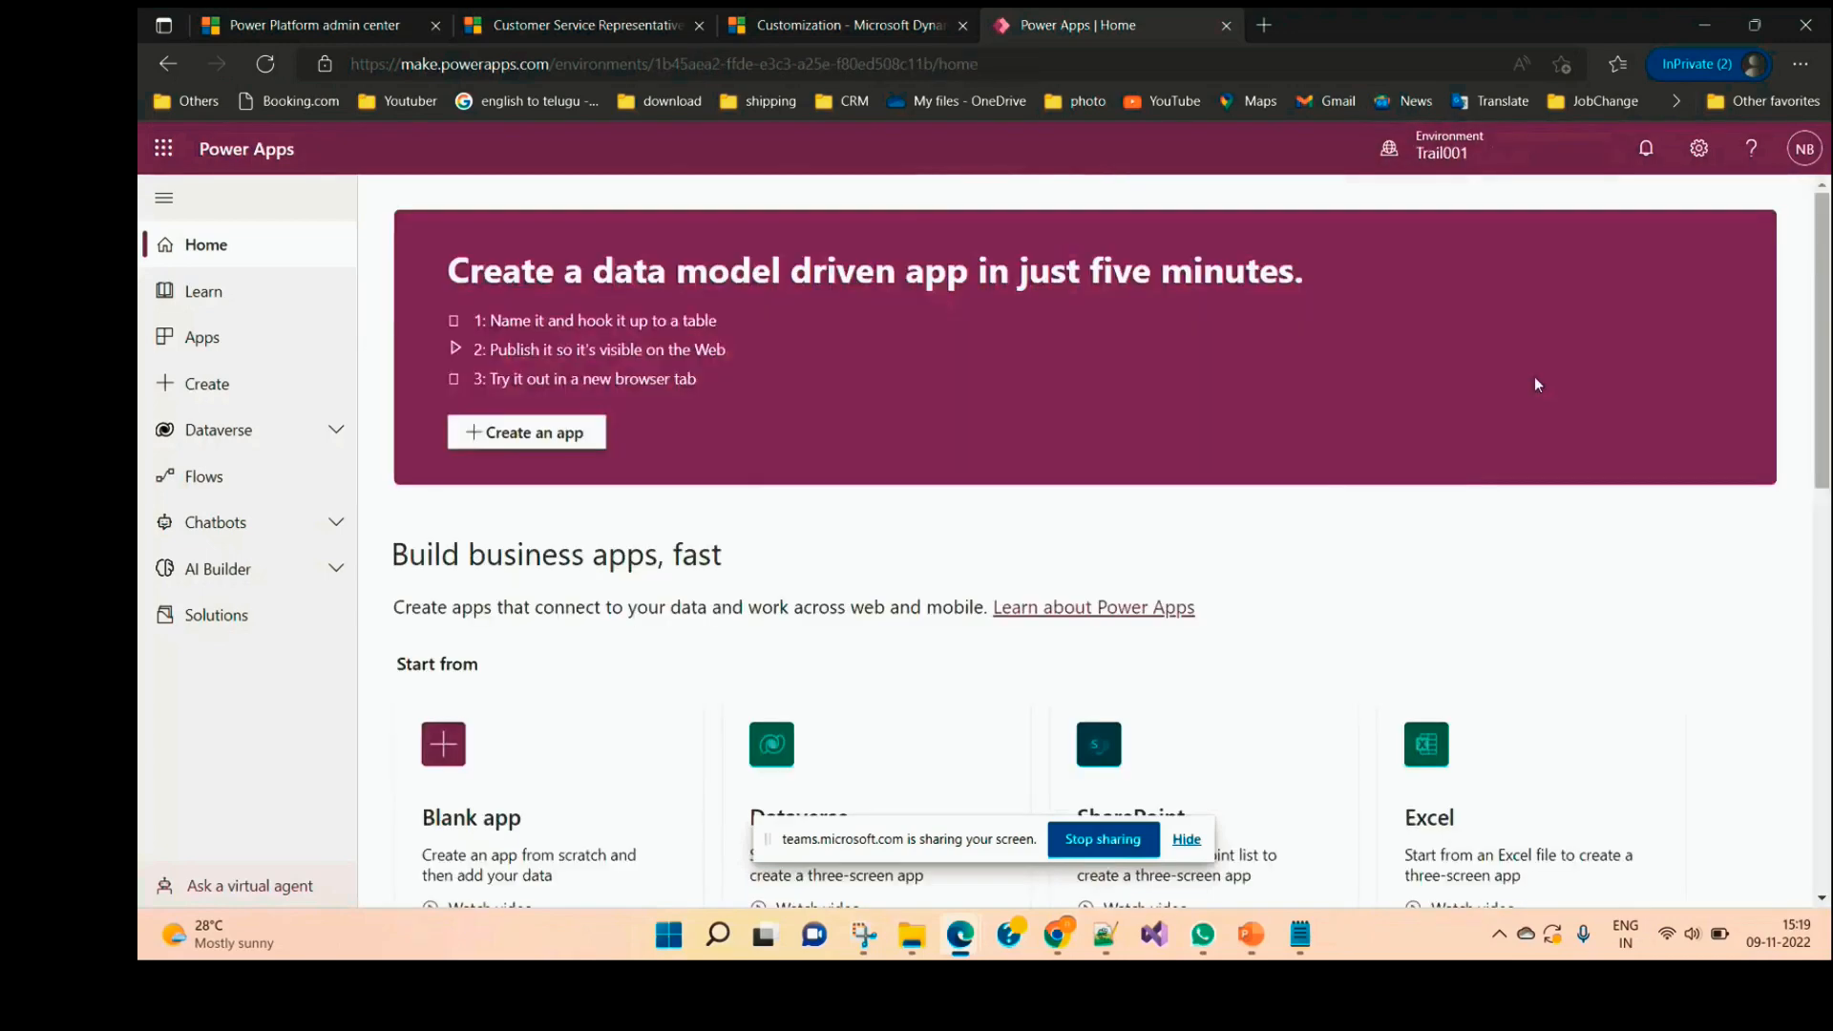
Step: Open the Trail001 environment's Solutions and look through the list of installed solutions
{"action": "left_click", "coordinate": [227, 628]}
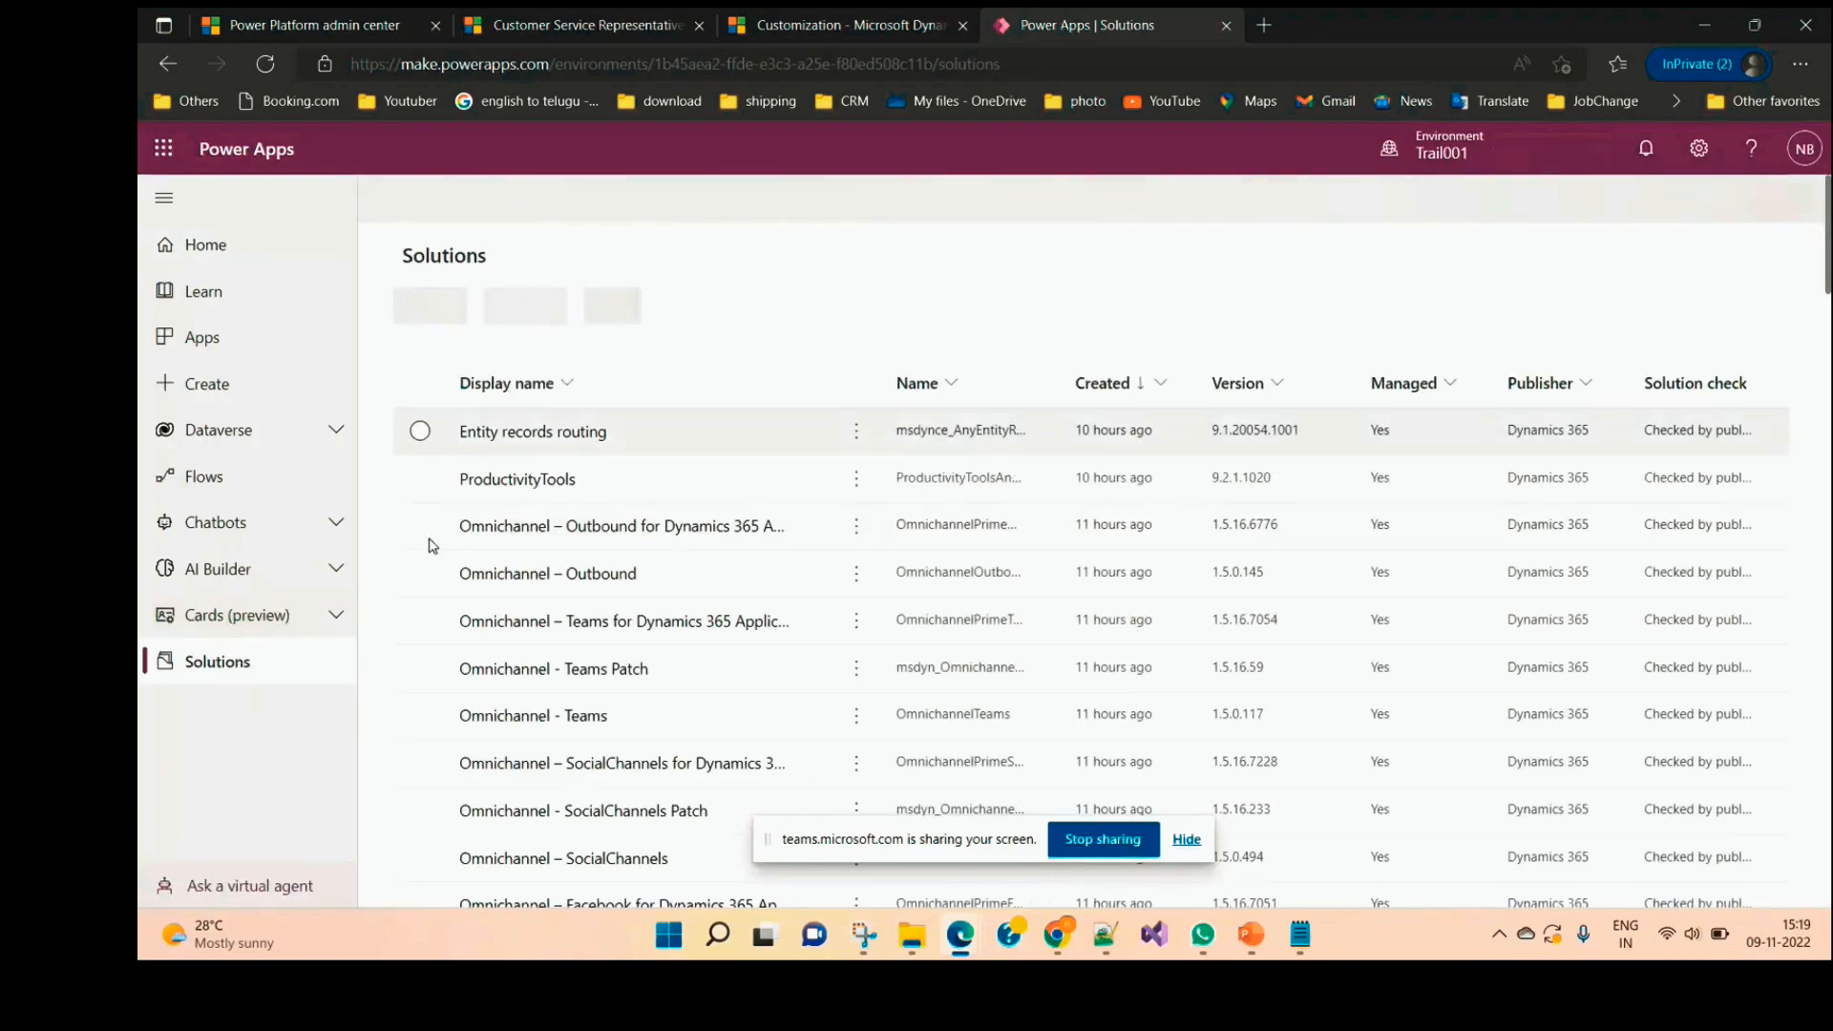
{"action": "scroll", "coordinate": [733, 531], "scroll_direction": "down", "scroll_amount": 3}
{"action": "scroll", "coordinate": [734, 537], "scroll_direction": "down", "scroll_amount": 10}
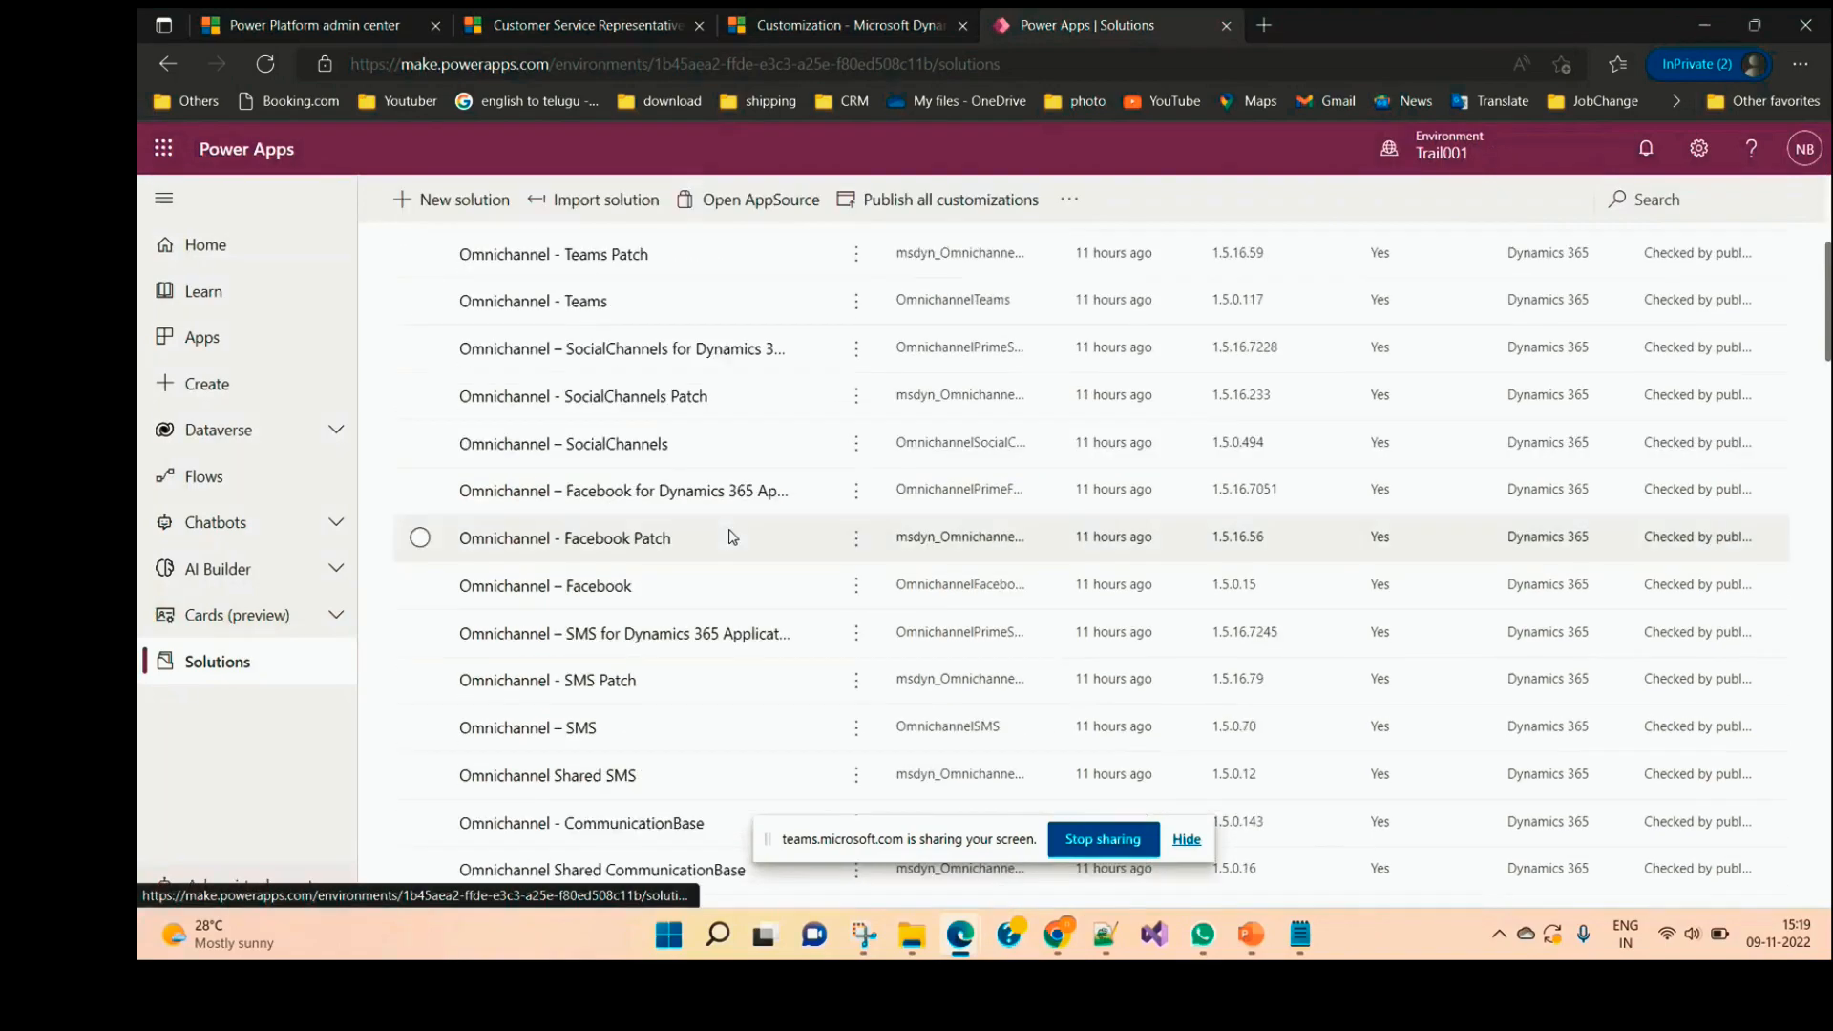
{"action": "scroll", "coordinate": [735, 602], "scroll_direction": "down", "scroll_amount": 15}
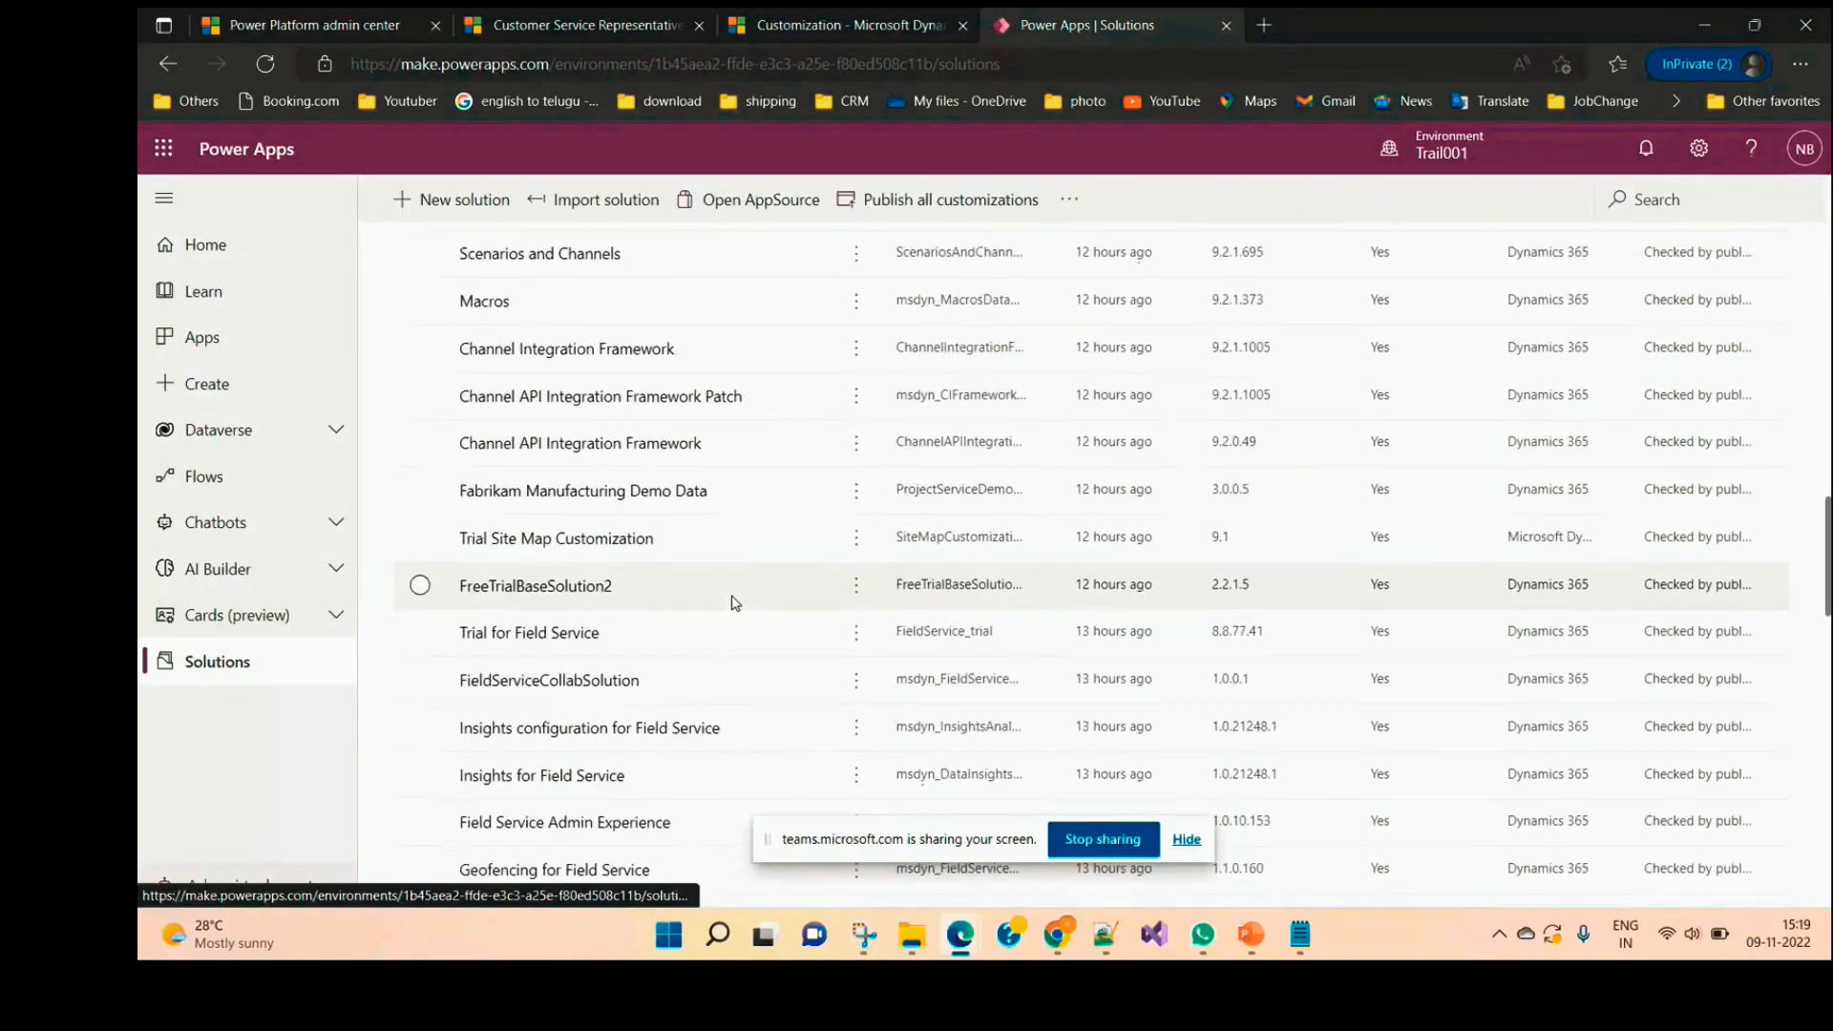
{"action": "scroll", "coordinate": [736, 603], "scroll_direction": "down", "scroll_amount": 7}
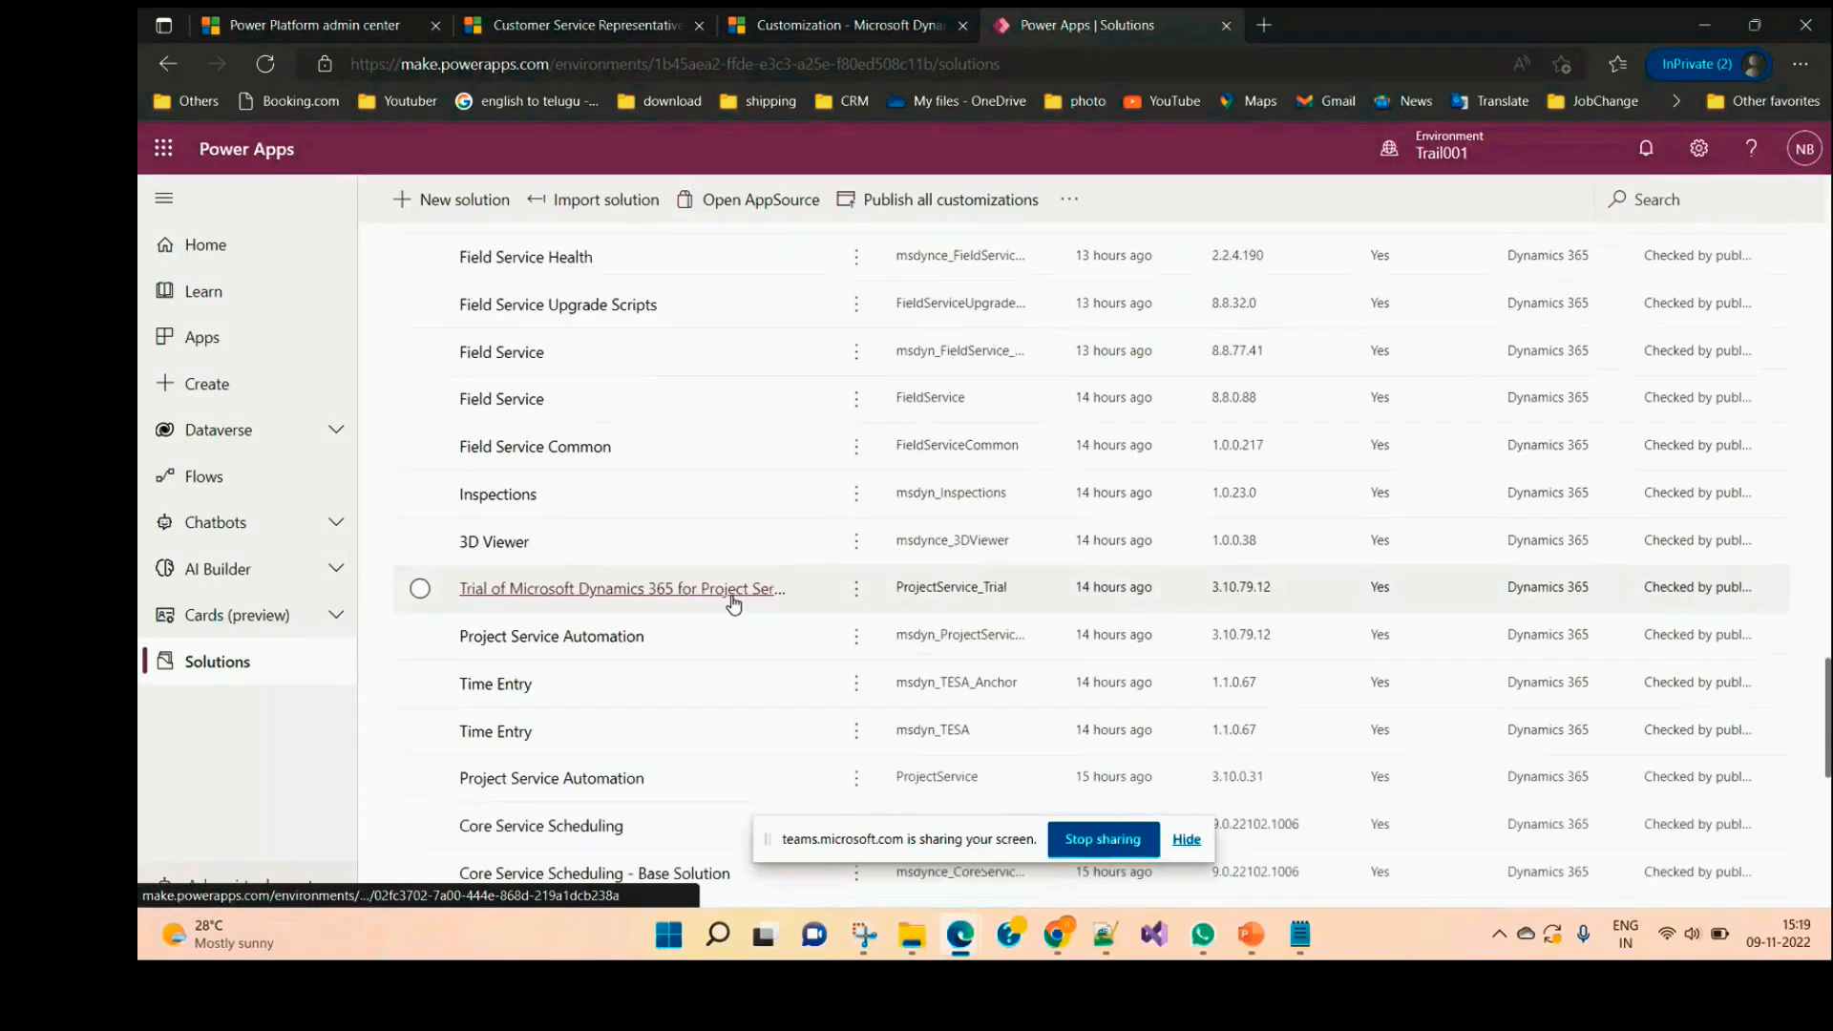
{"action": "scroll", "coordinate": [730, 592], "scroll_direction": "up", "scroll_amount": 11}
{"action": "scroll", "coordinate": [725, 571], "scroll_direction": "up", "scroll_amount": 20}
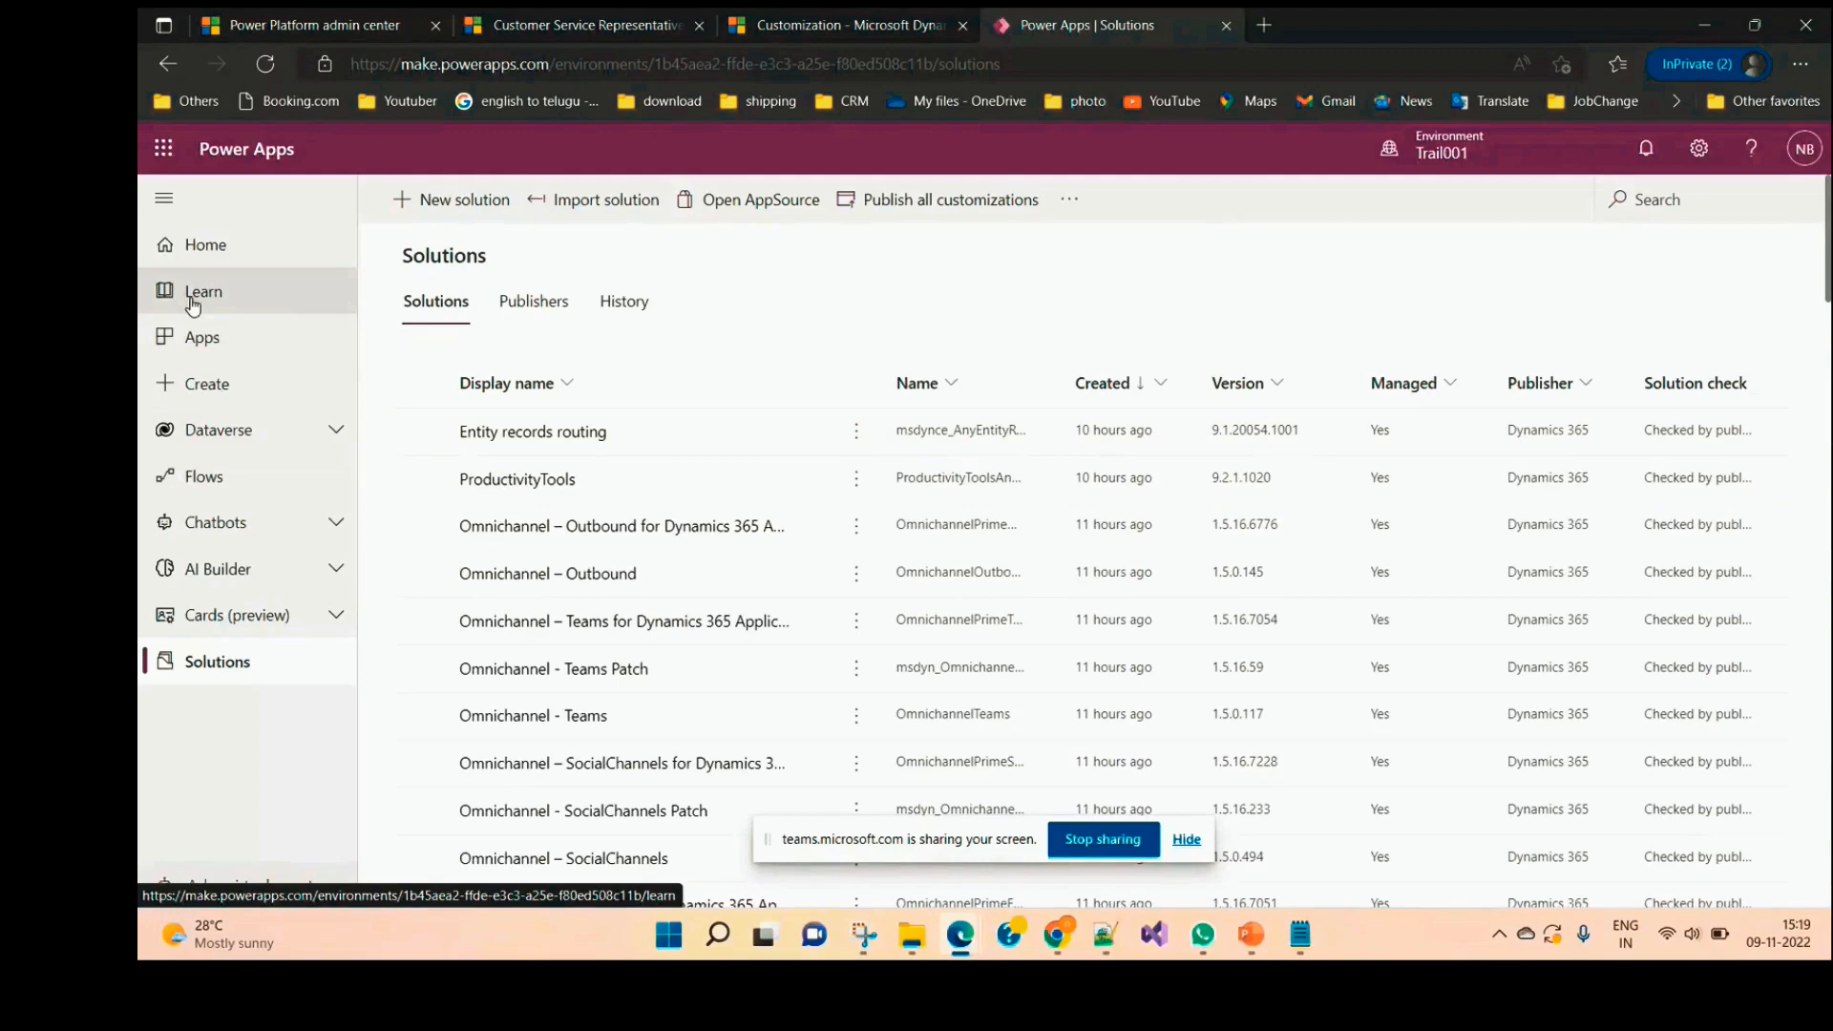
{"action": "scroll", "coordinate": [659, 573], "scroll_direction": "down", "scroll_amount": 5}
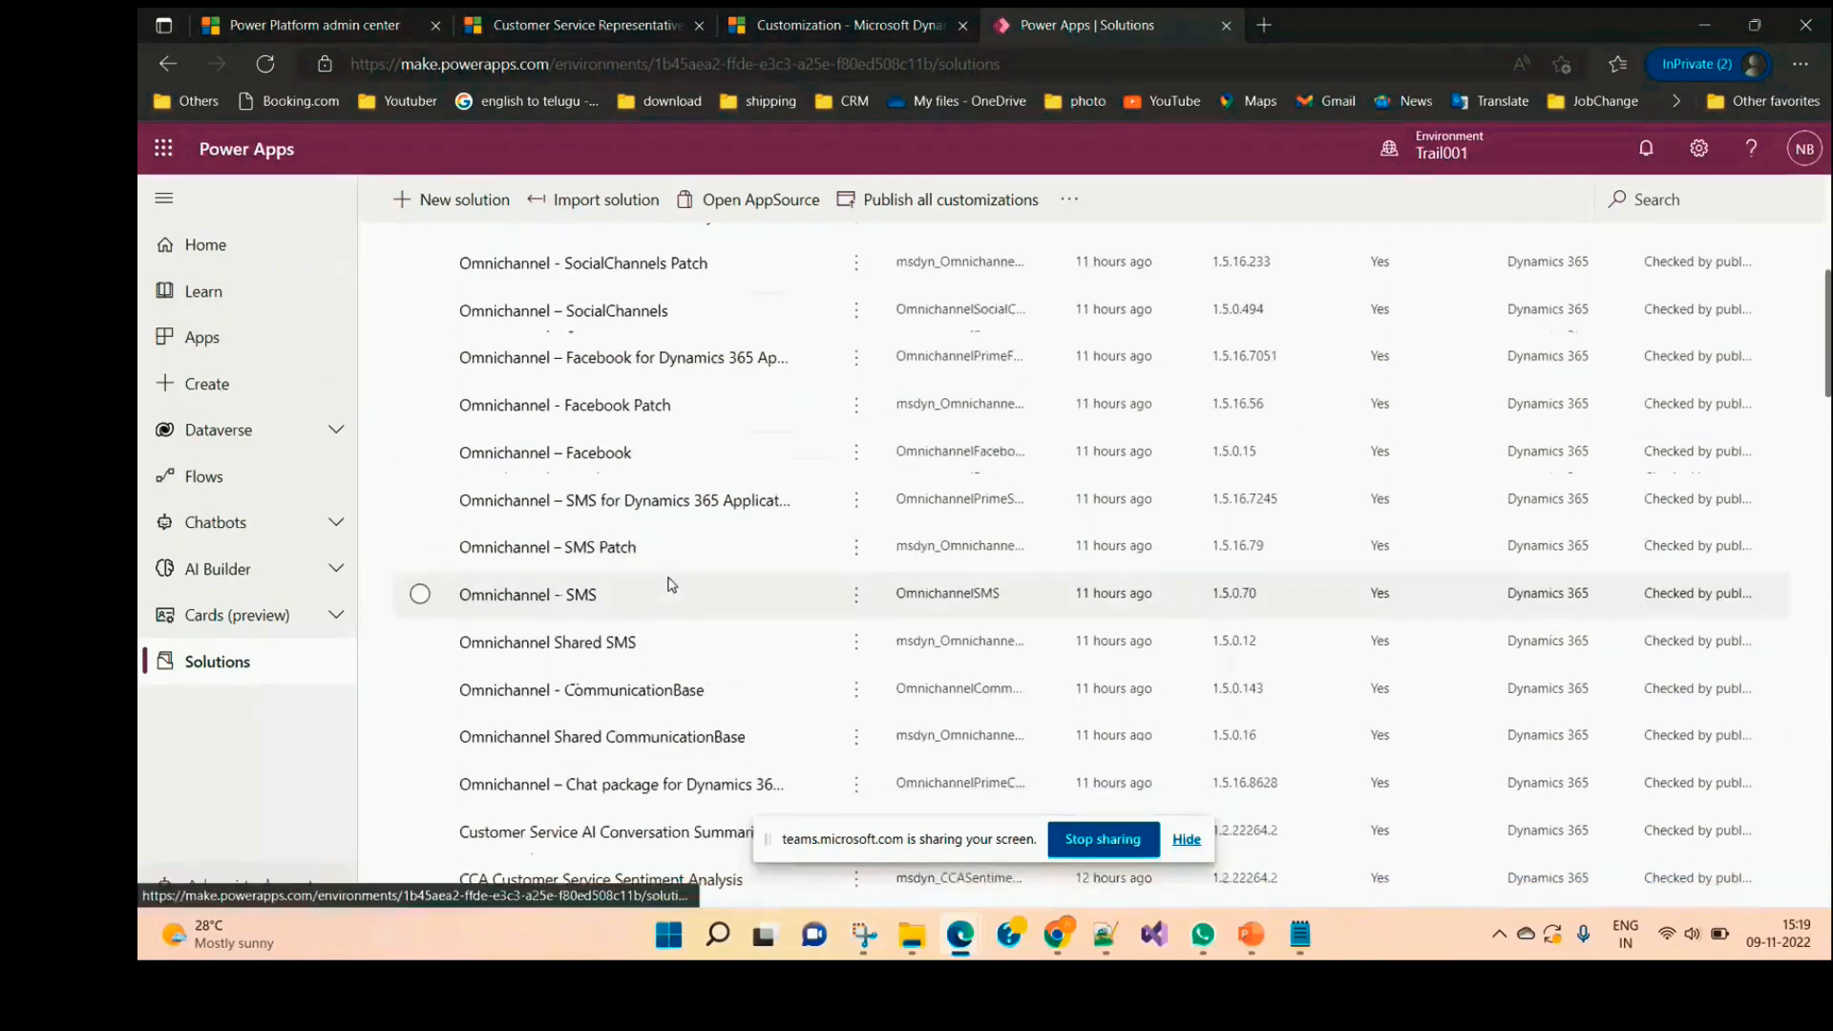
{"action": "scroll", "coordinate": [1490, 649], "scroll_direction": "down", "scroll_amount": 5}
{"action": "scroll", "coordinate": [908, 605], "scroll_direction": "down", "scroll_amount": 15}
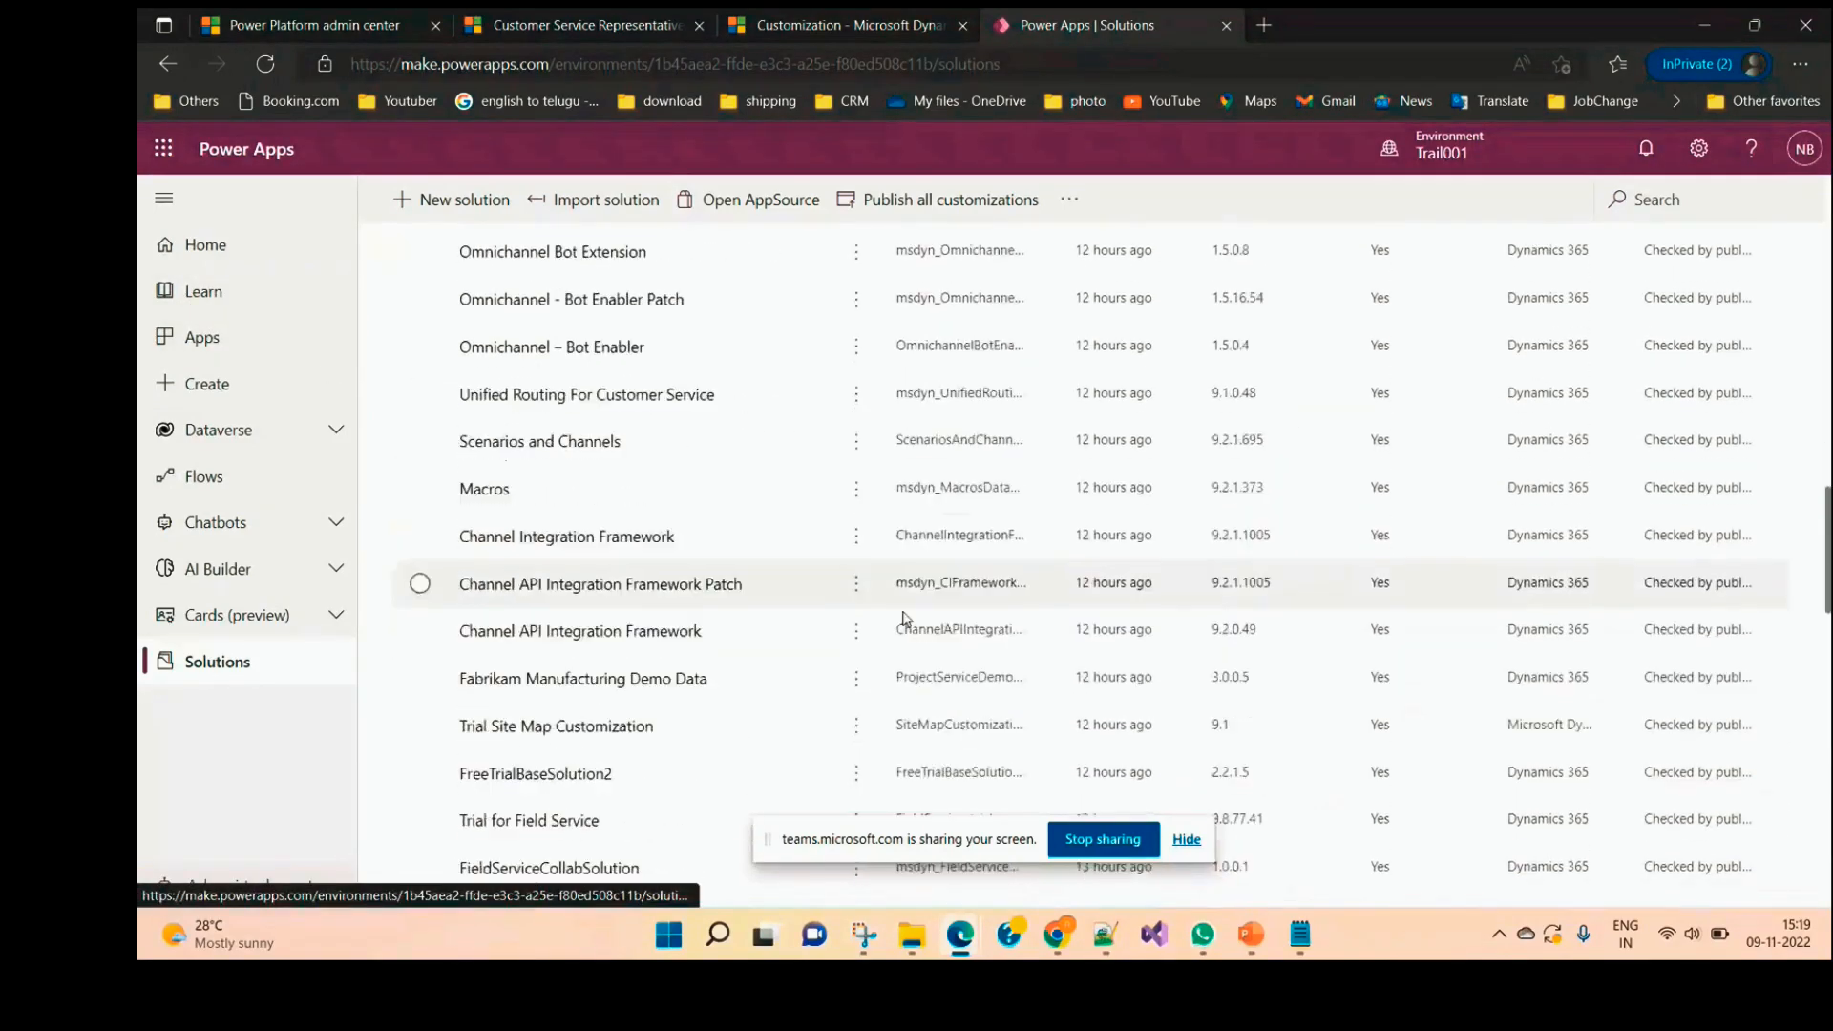
{"action": "scroll", "coordinate": [857, 611], "scroll_direction": "down", "scroll_amount": 7}
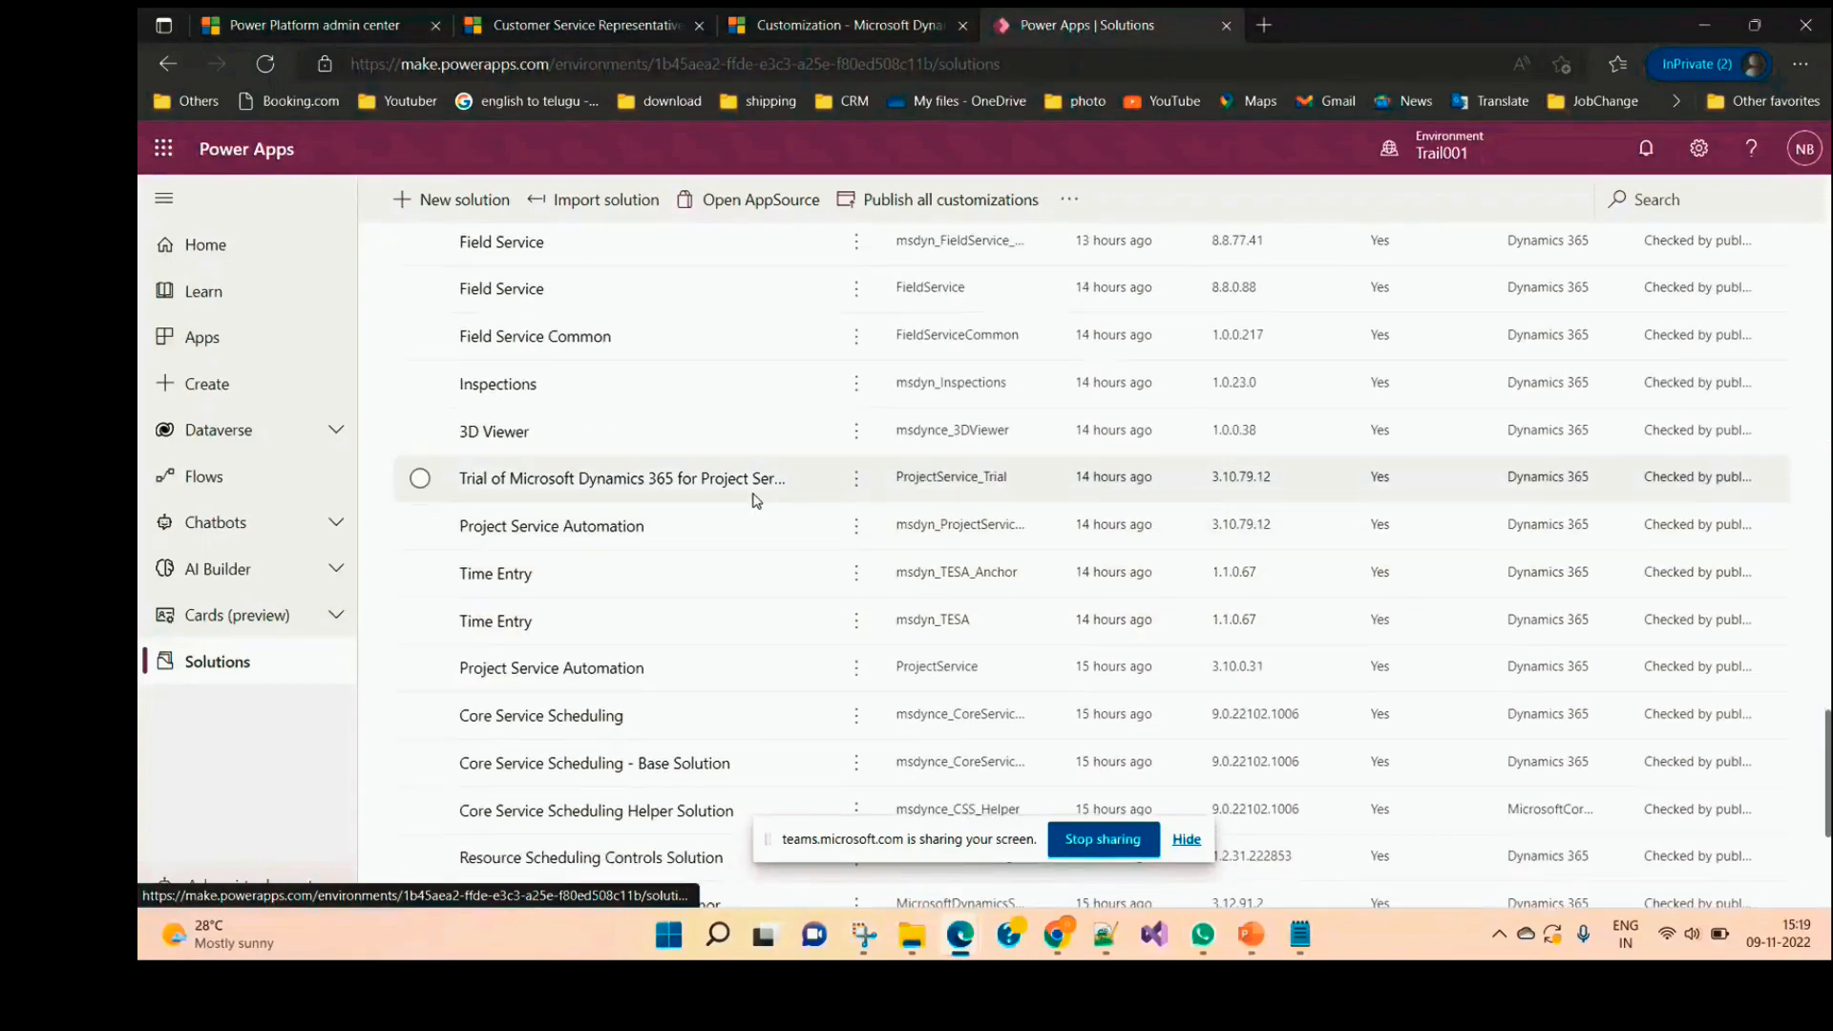
Step: Bring back the Default Solution window and expand Entities and the Account entity to view its components
{"action": "key", "text": "alt+Tab"}
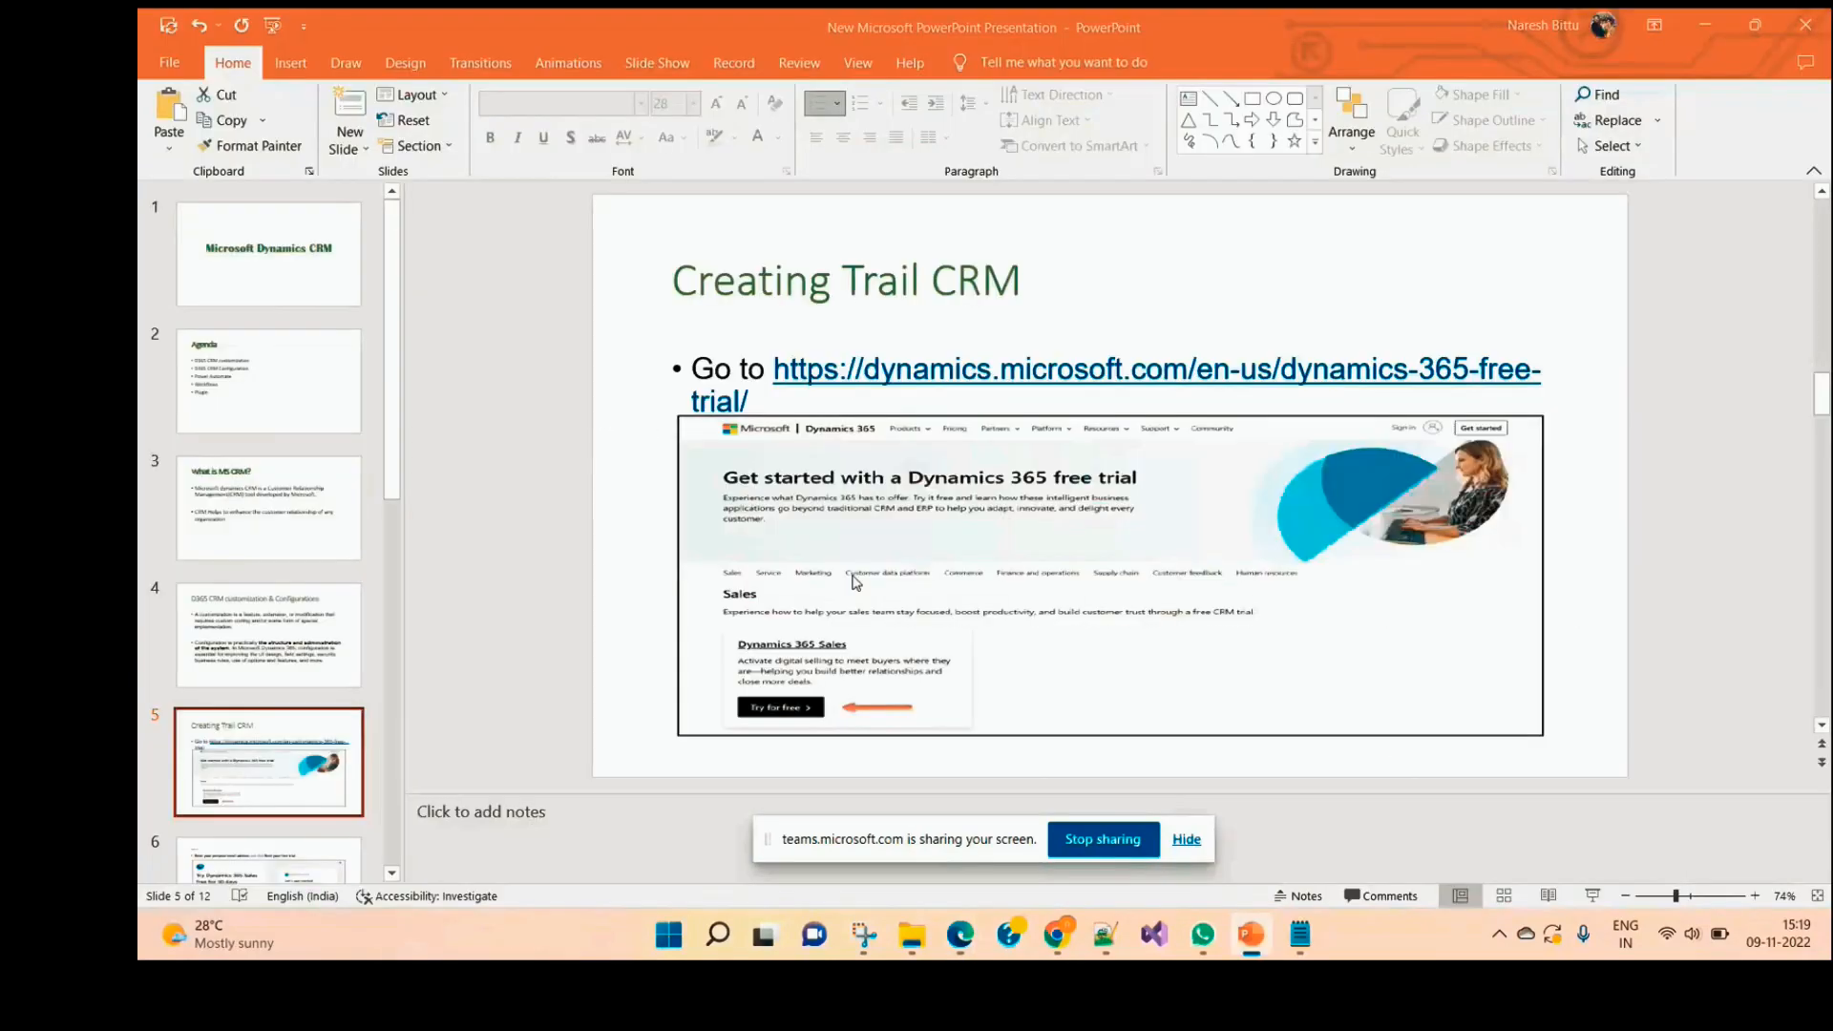
{"action": "key", "text": "alt+Tab"}
{"action": "left_click", "coordinate": [961, 934]}
{"action": "left_click", "coordinate": [1244, 828]}
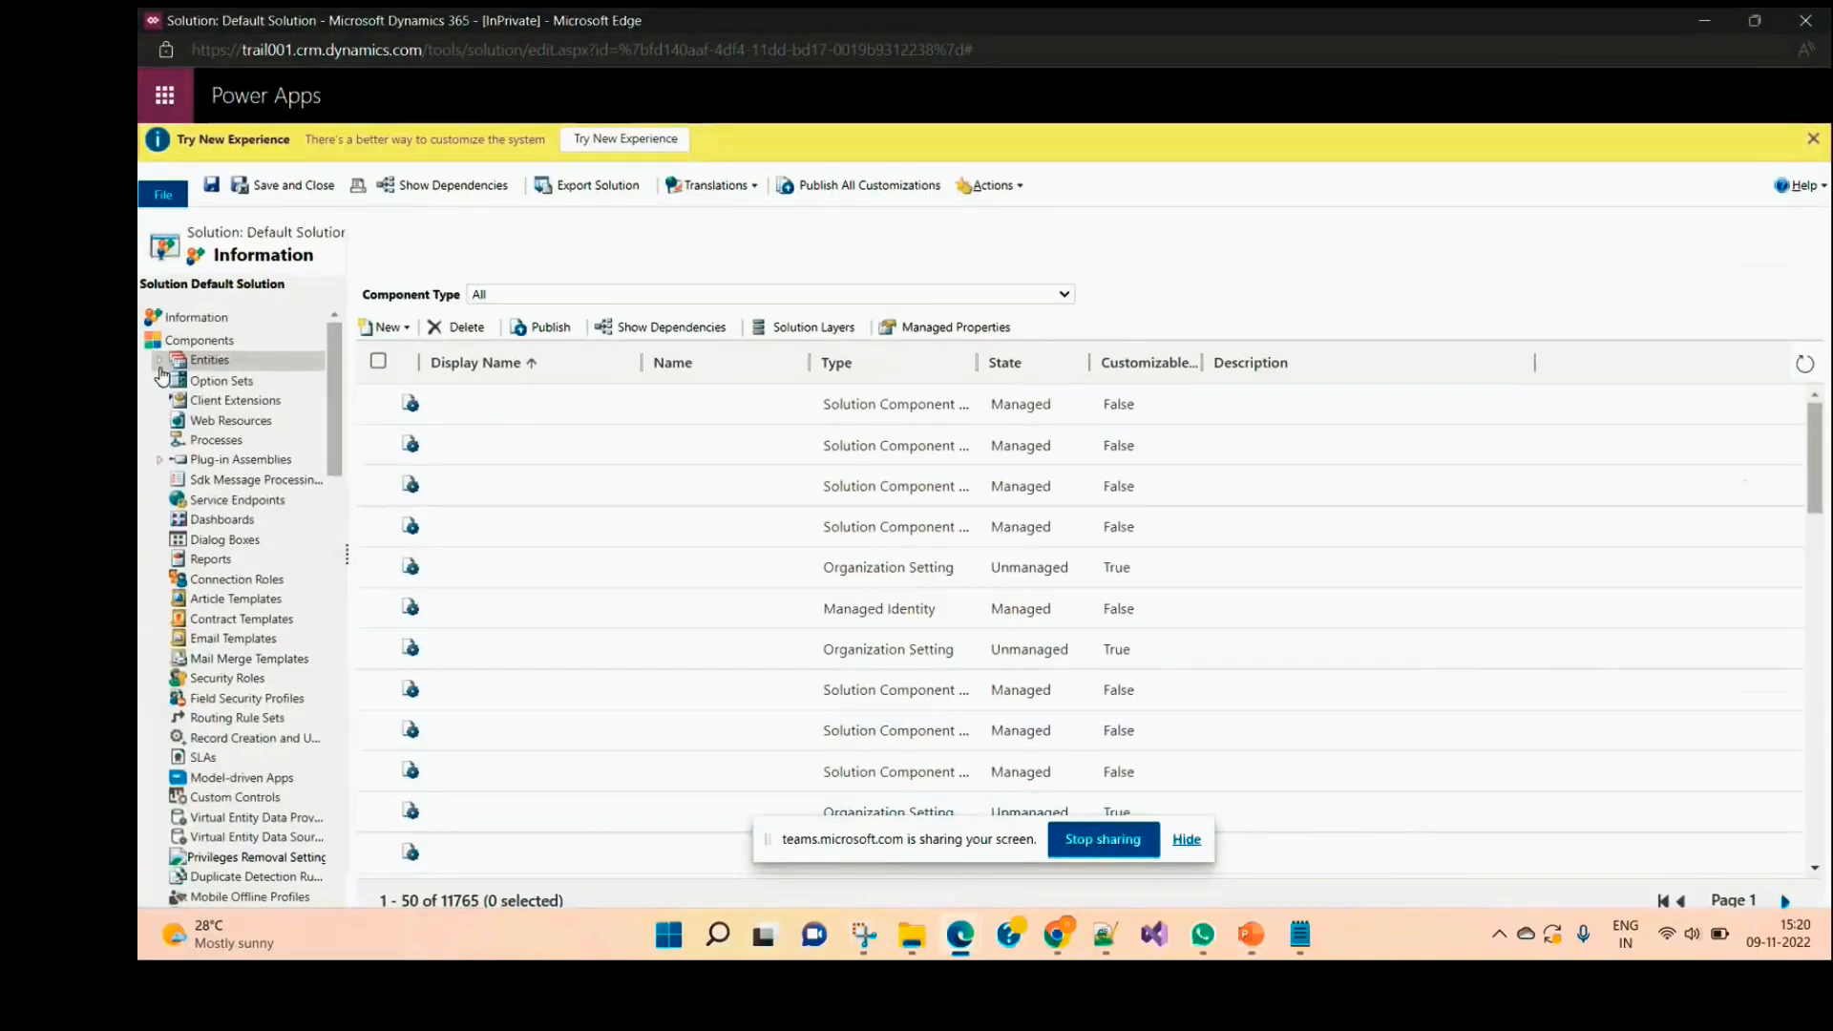
{"action": "left_click", "coordinate": [159, 367]}
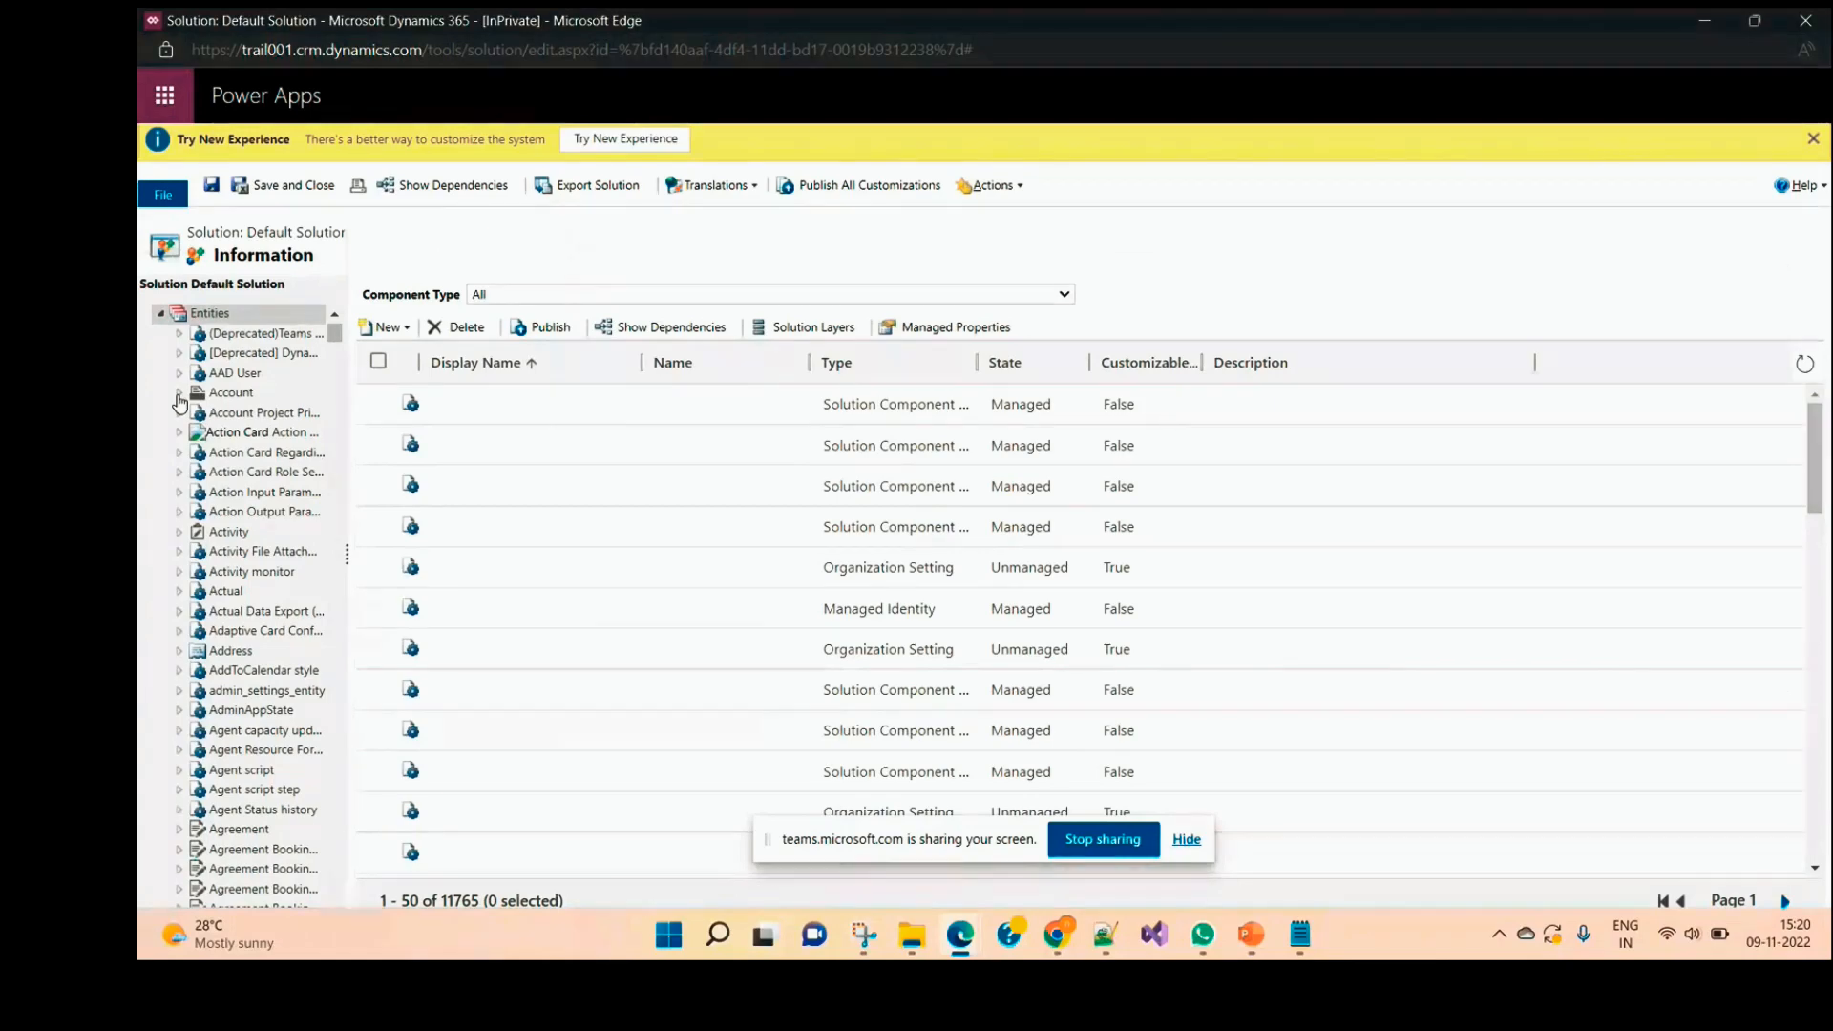
{"action": "left_click", "coordinate": [178, 396]}
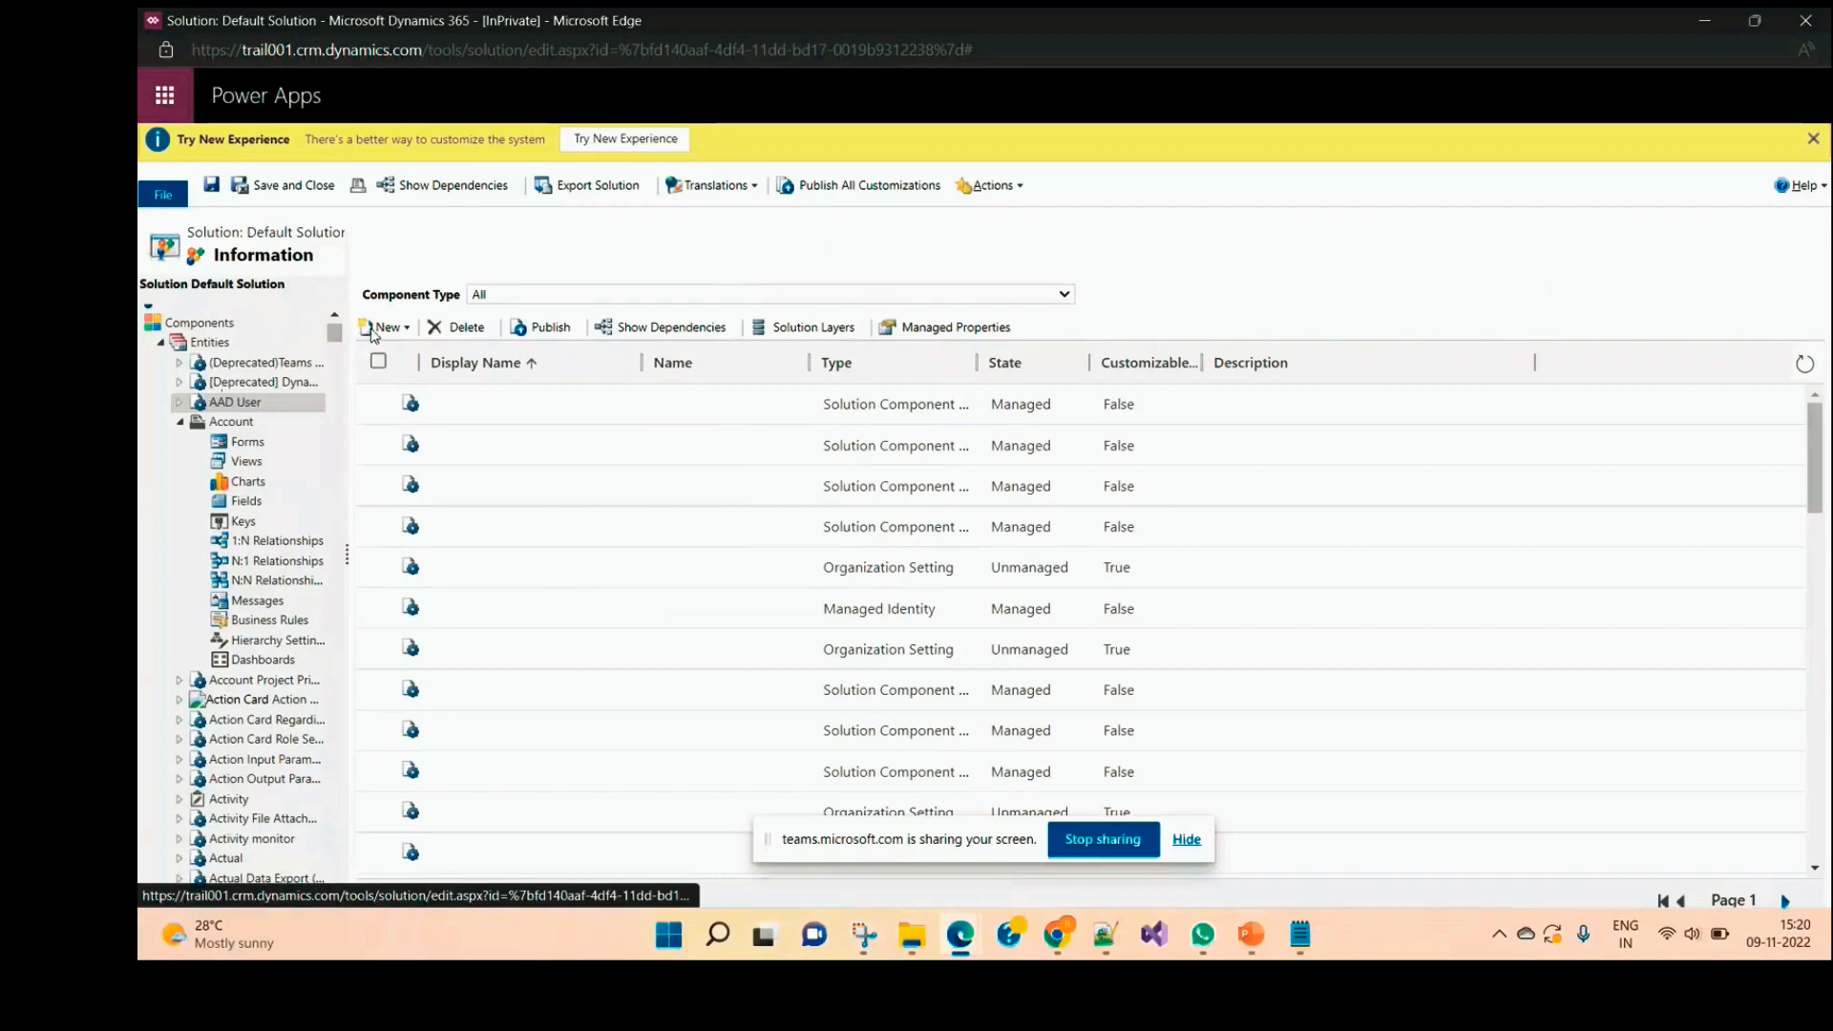
Step: Create a new entity in the Default Solution with display name Student and plural name Students
{"action": "left_click", "coordinate": [401, 331]}
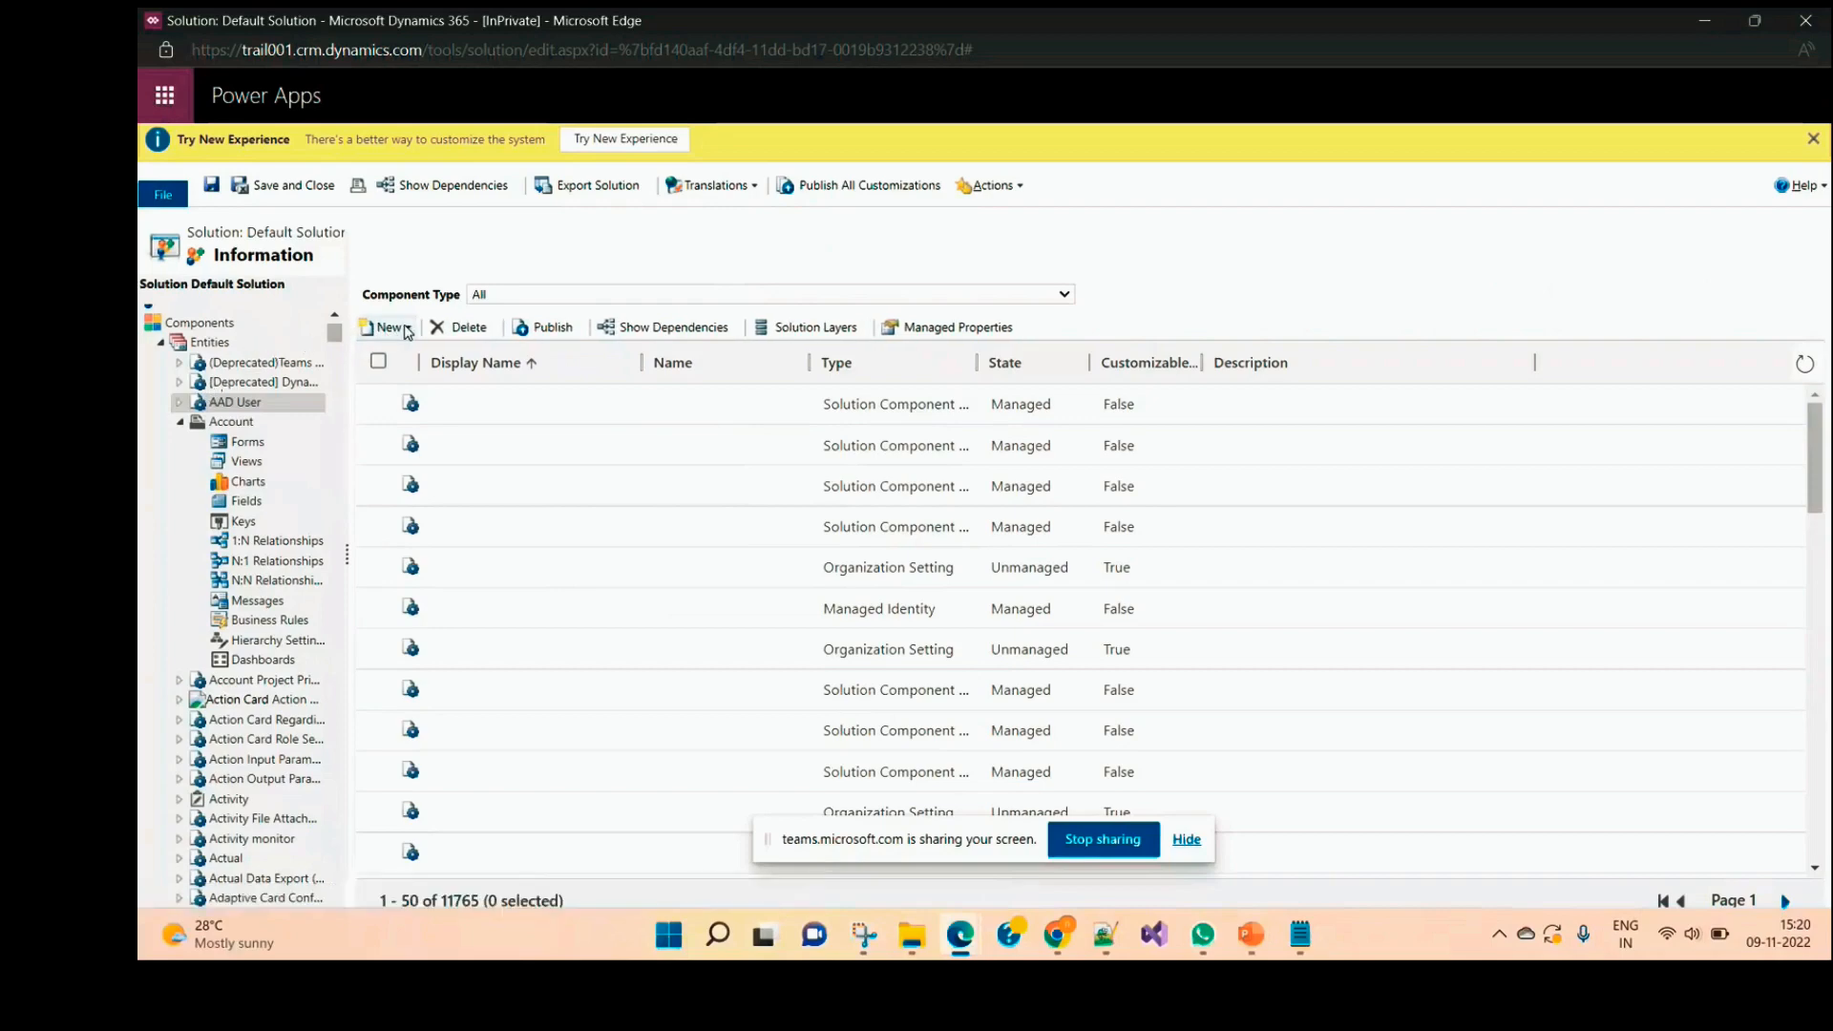
{"action": "left_click", "coordinate": [425, 358]}
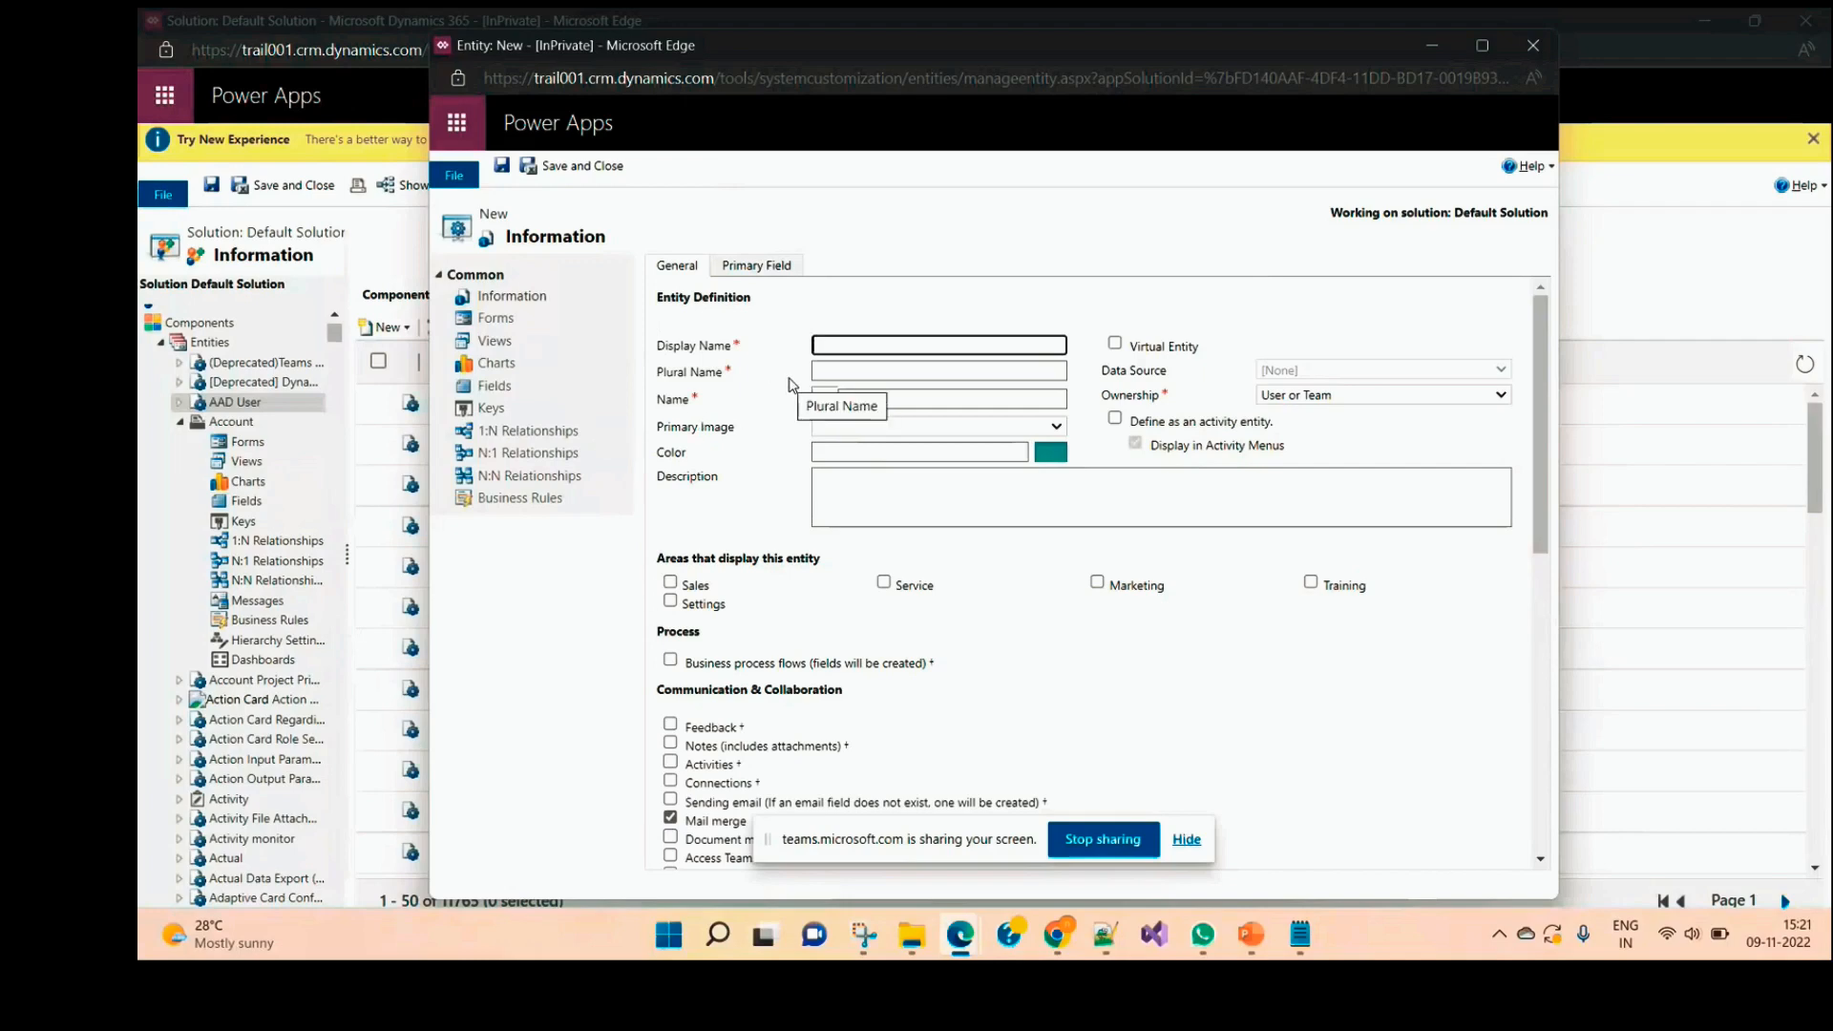
{"action": "type", "text": "Stu"}
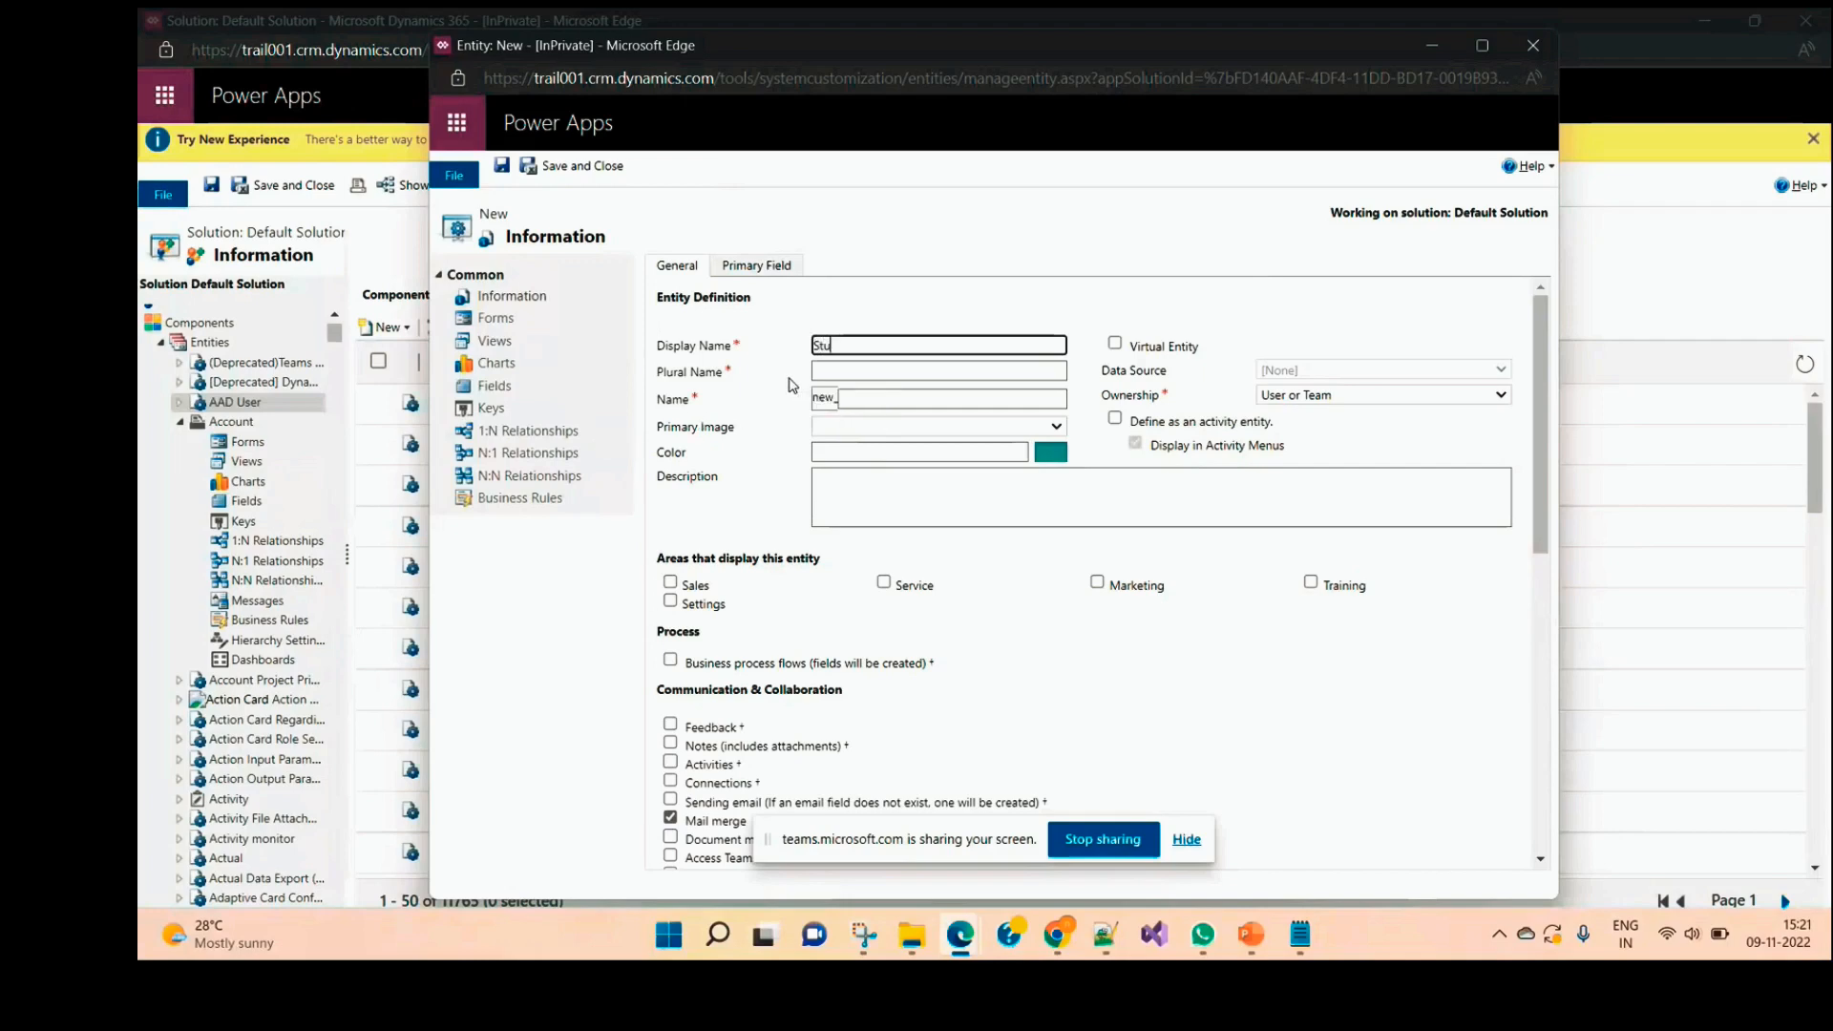
{"action": "type", "text": "dent"}
{"action": "left_click_drag", "start_coordinate": [884, 346], "coordinate": [790, 350]}
{"action": "left_click", "coordinate": [846, 363]}
{"action": "left_click", "coordinate": [842, 374]}
{"action": "type", "text": "Students"}
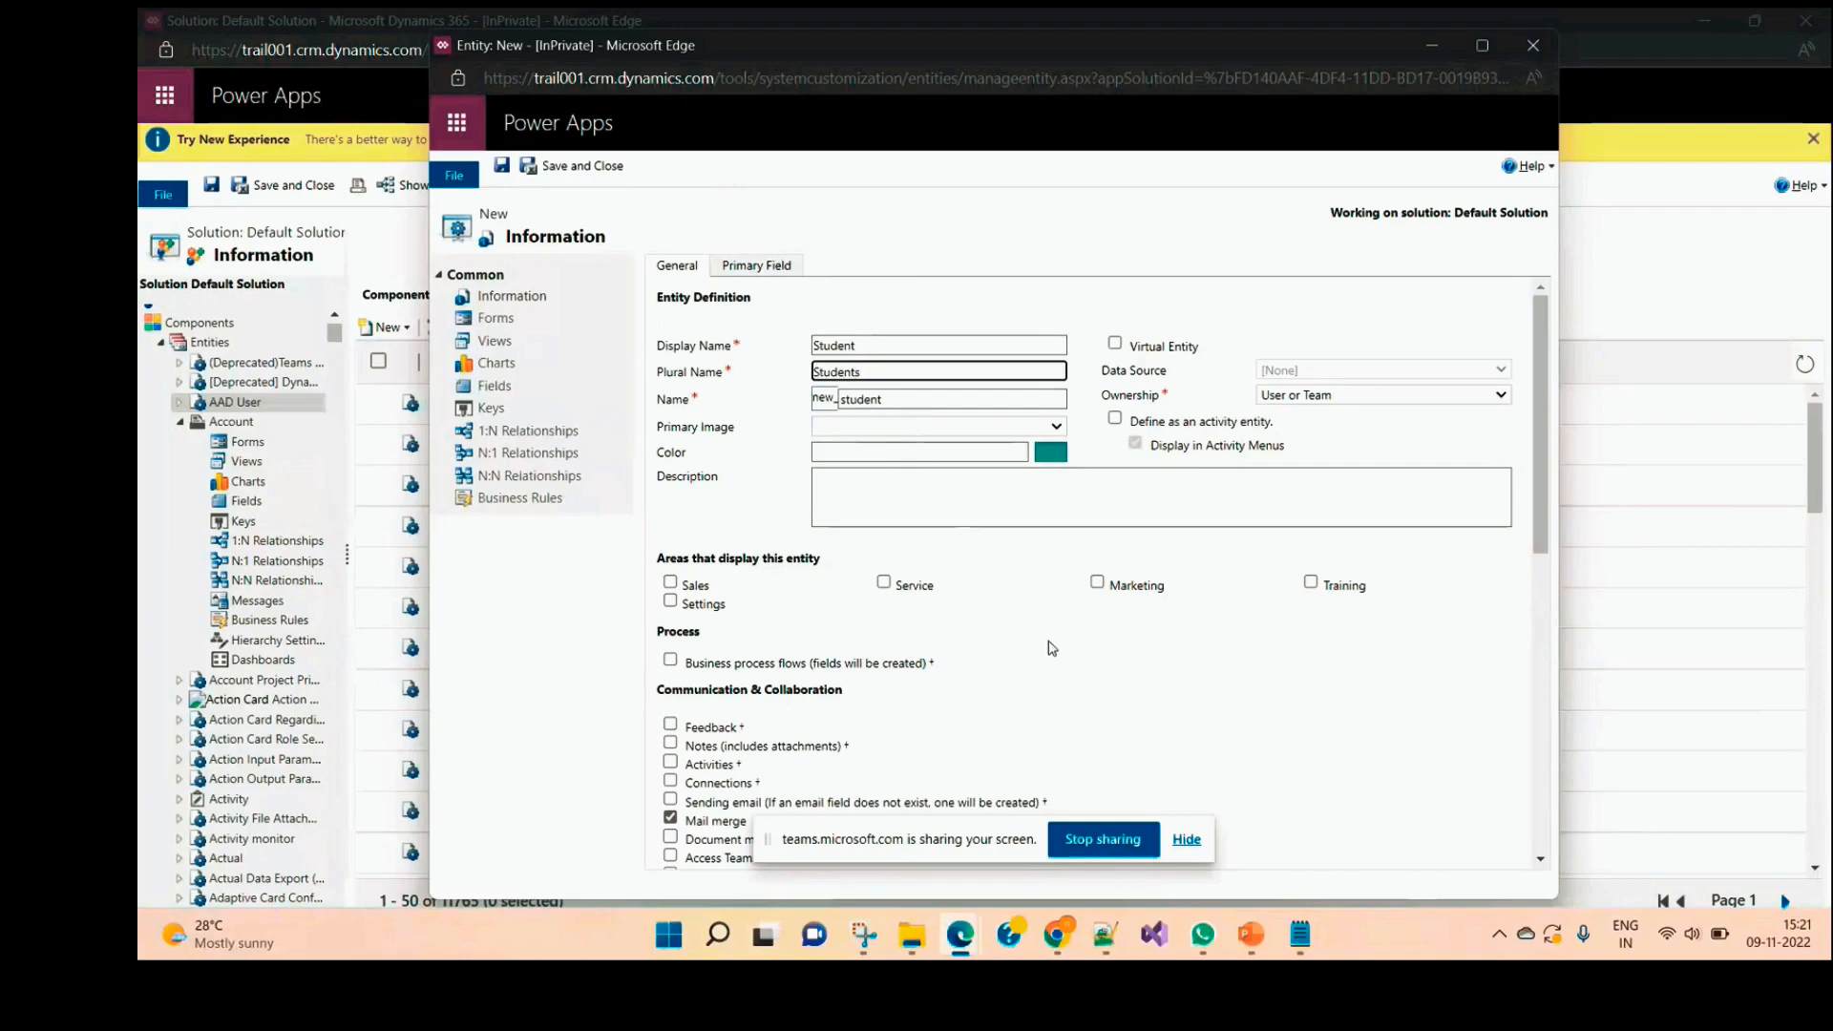
{"action": "left_click", "coordinate": [1013, 571]}
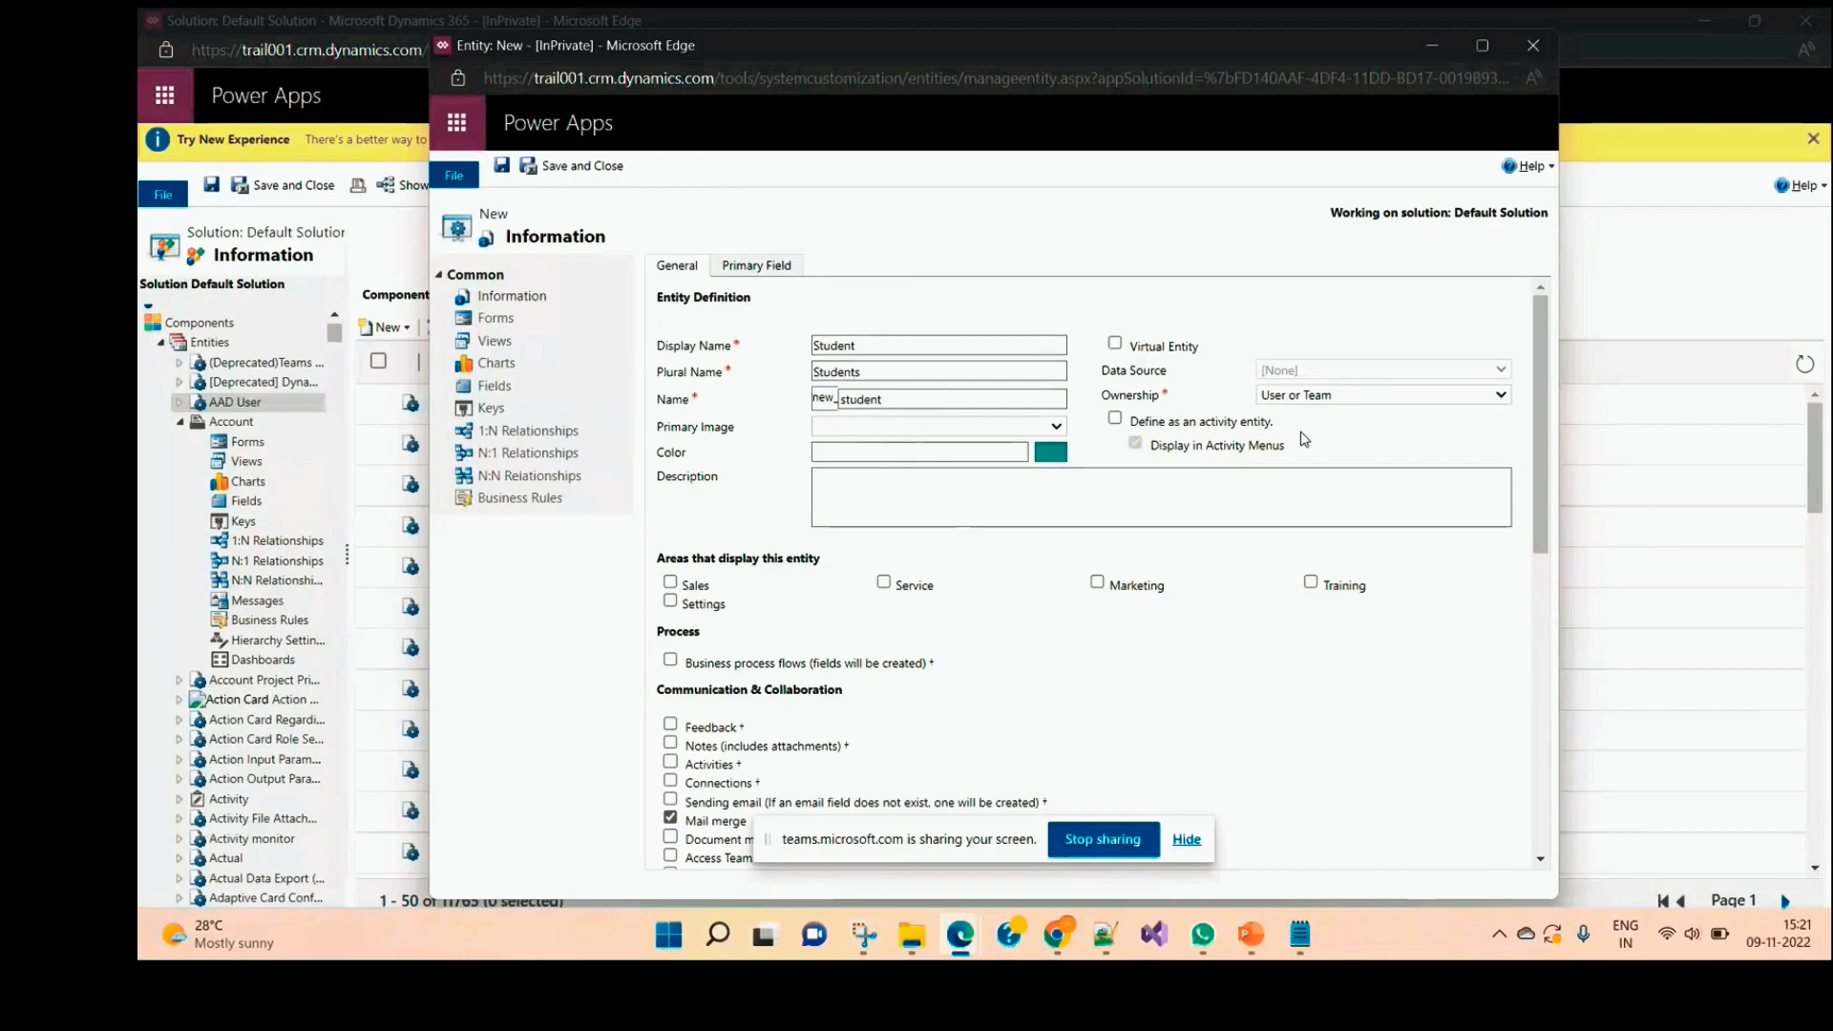
Step: Keep the entity's ownership as User or Team, display it in the Sales area, and review the remaining options
{"action": "left_click", "coordinate": [1372, 399]}
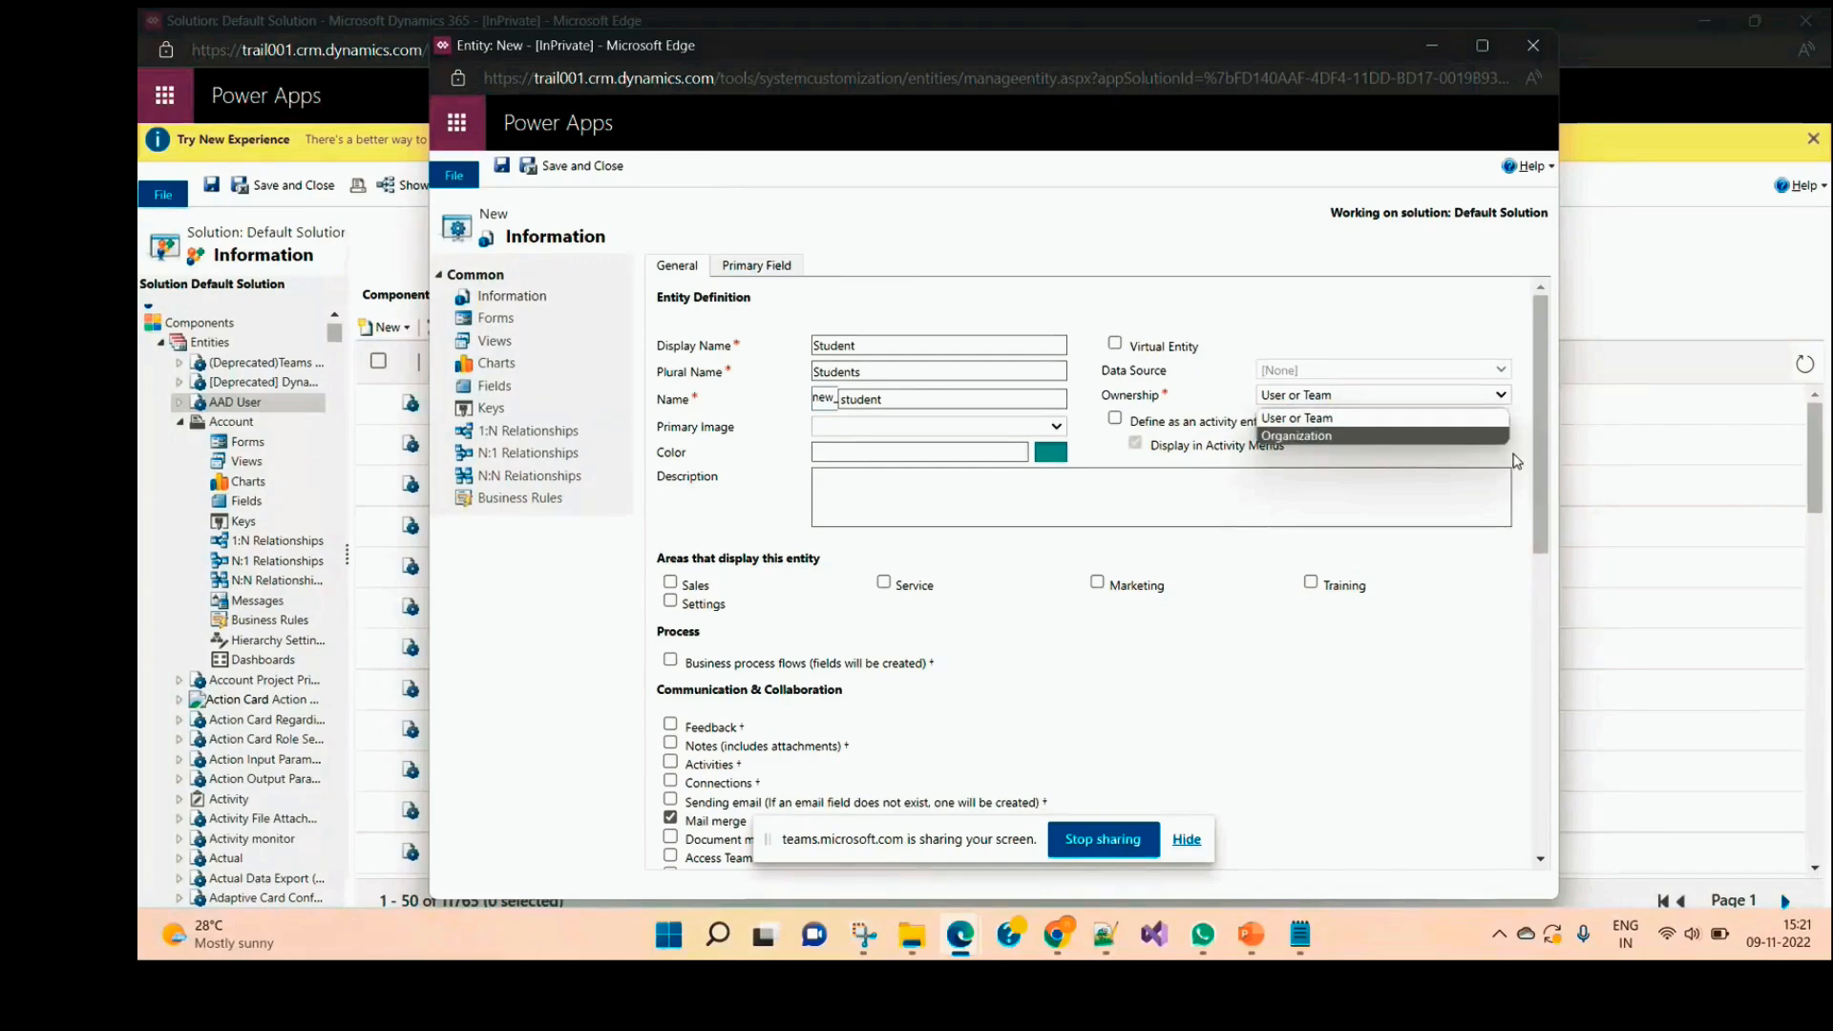
{"action": "left_click", "coordinate": [1518, 462]}
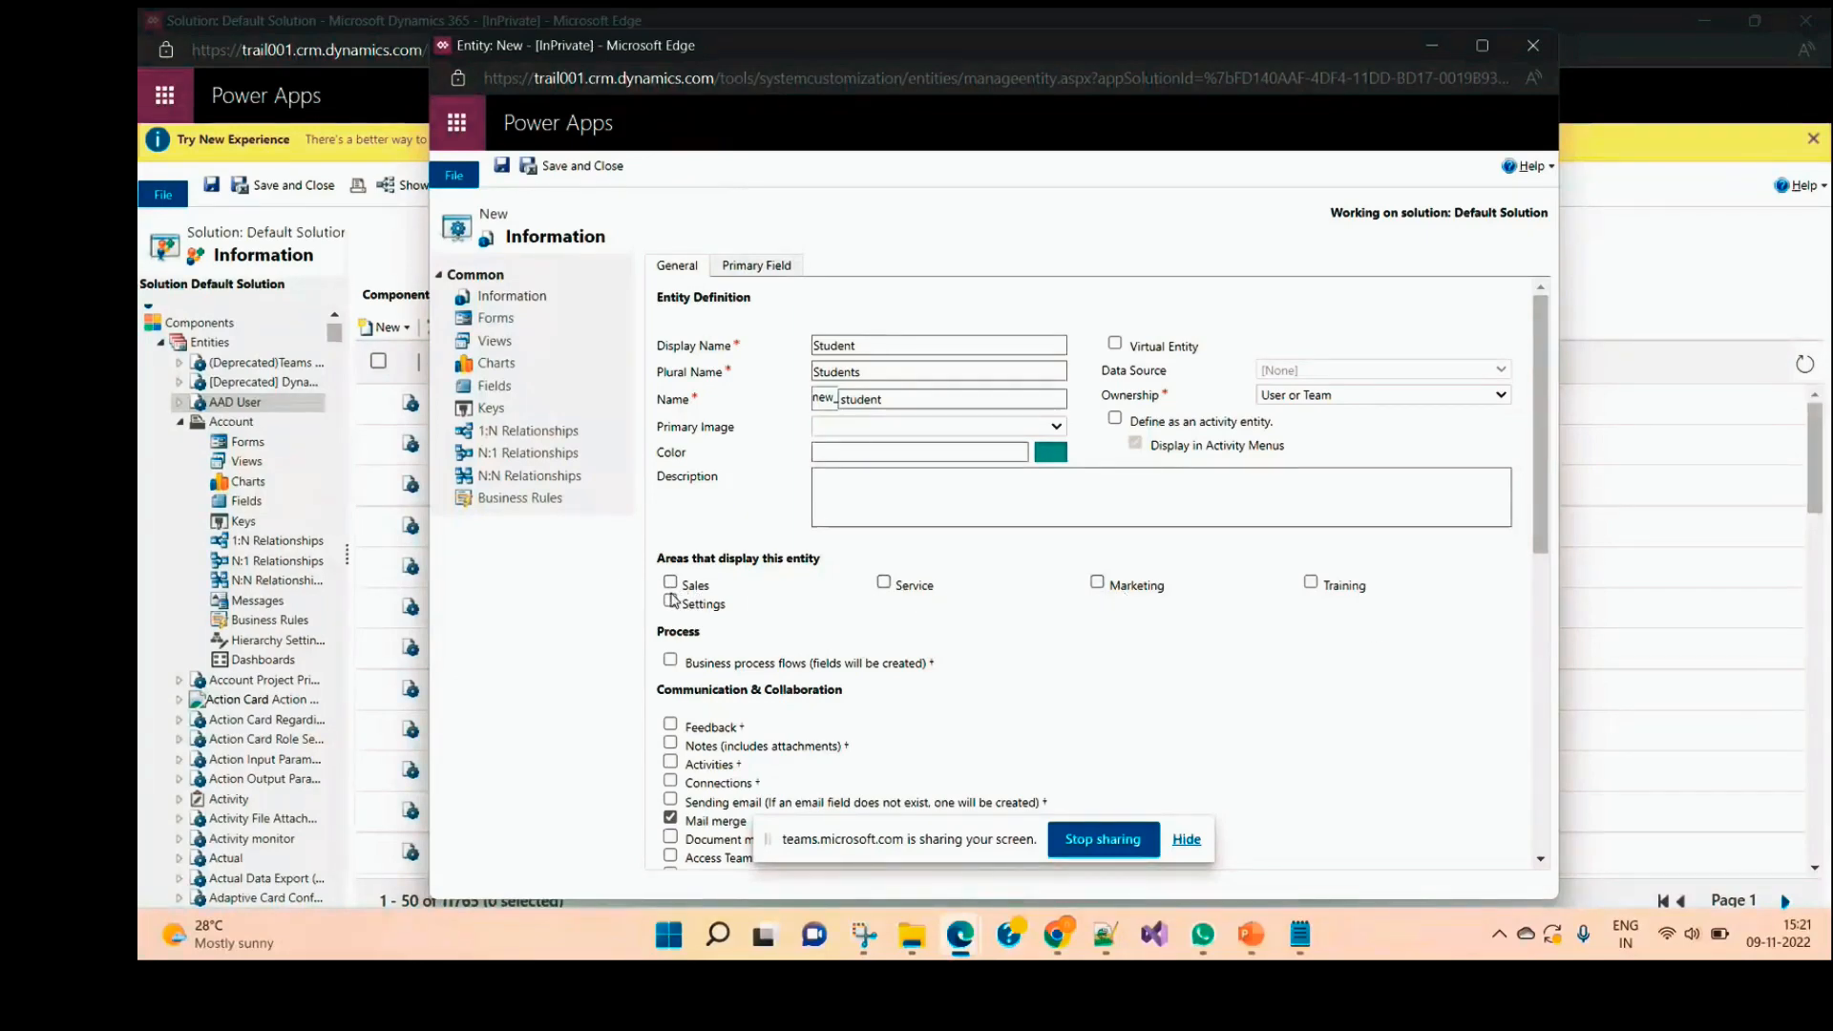
{"action": "left_click", "coordinate": [671, 583]}
{"action": "scroll", "coordinate": [880, 599], "scroll_direction": "down", "scroll_amount": 2}
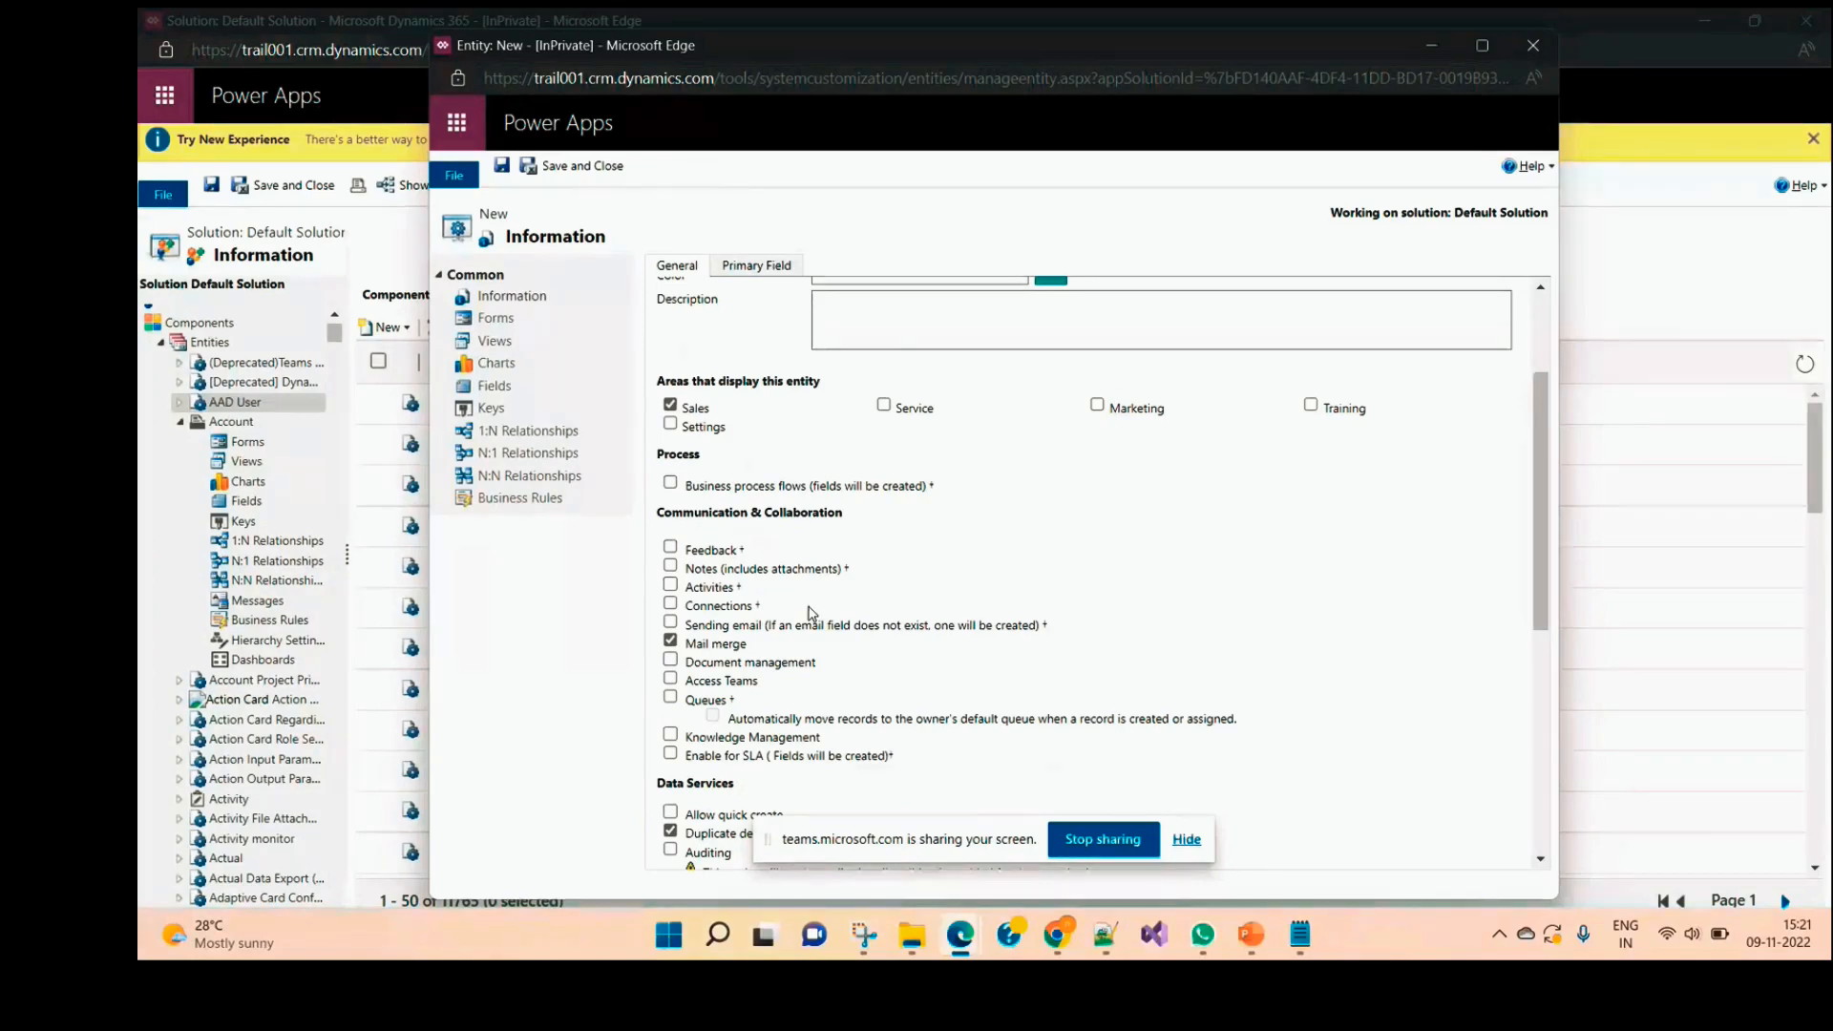
{"action": "scroll", "coordinate": [810, 612], "scroll_direction": "down", "scroll_amount": 1}
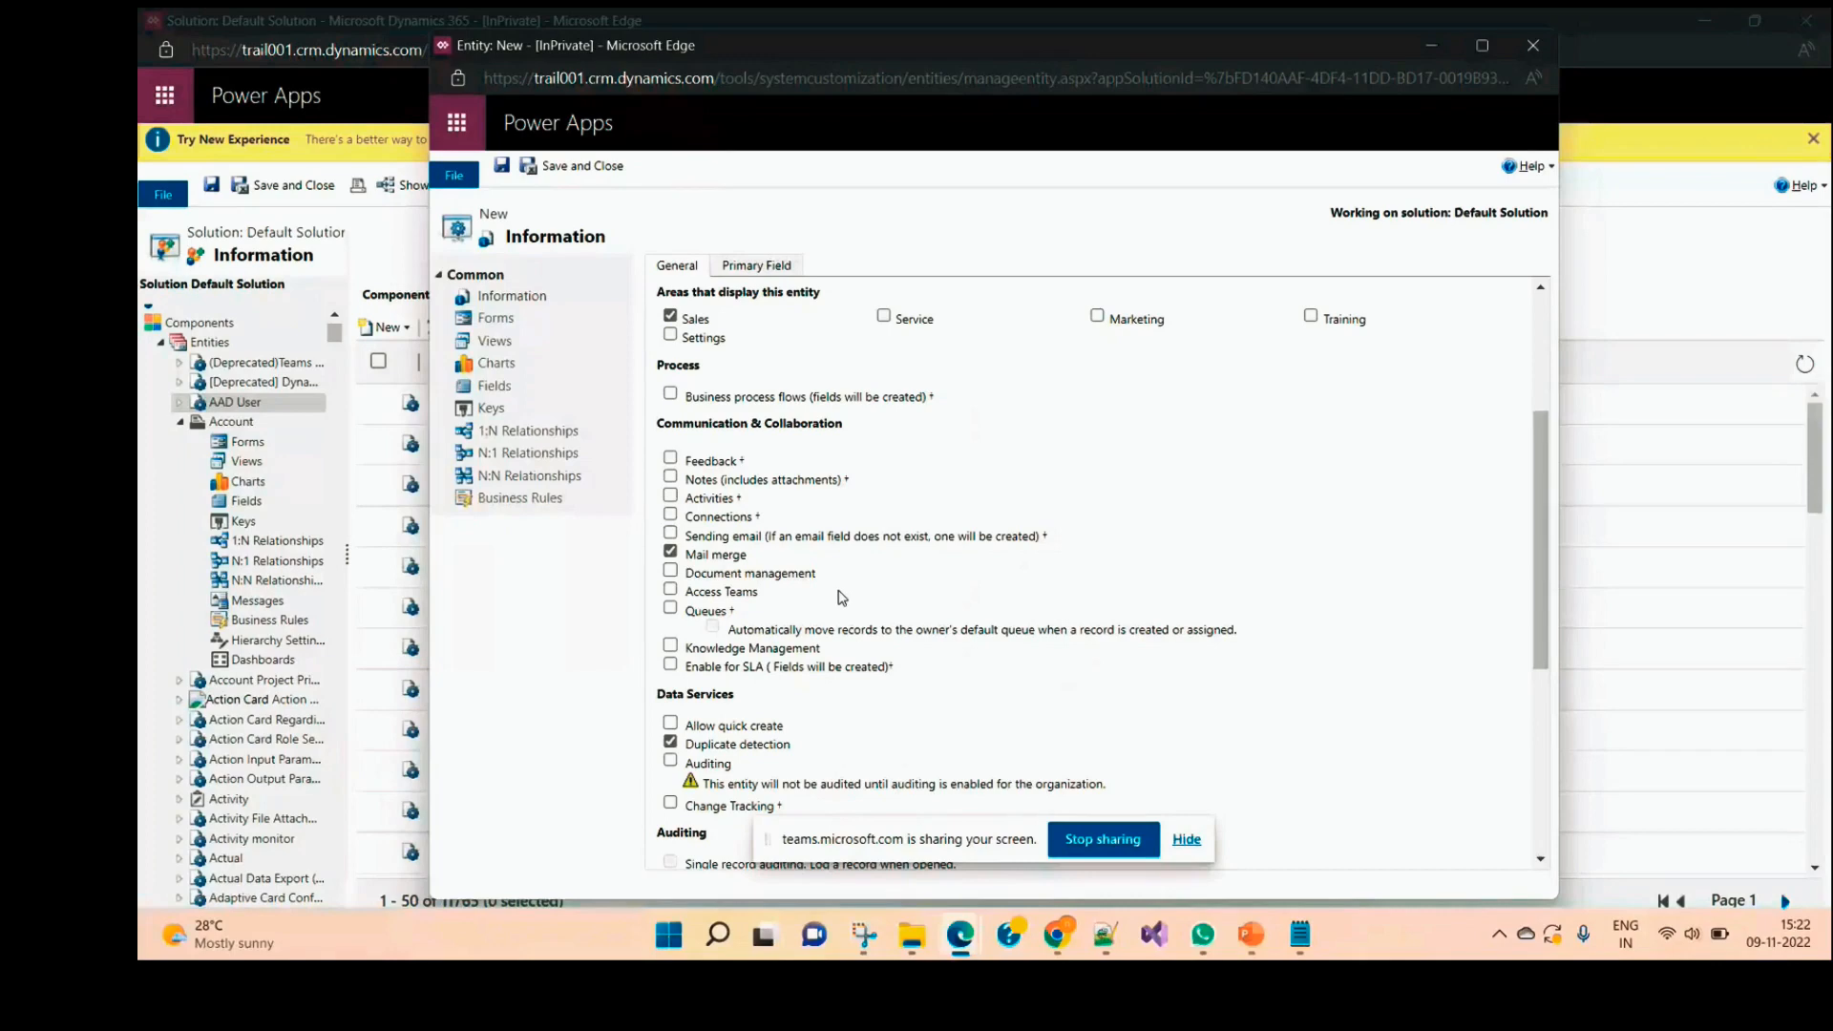
{"action": "scroll", "coordinate": [815, 508], "scroll_direction": "up", "scroll_amount": 3}
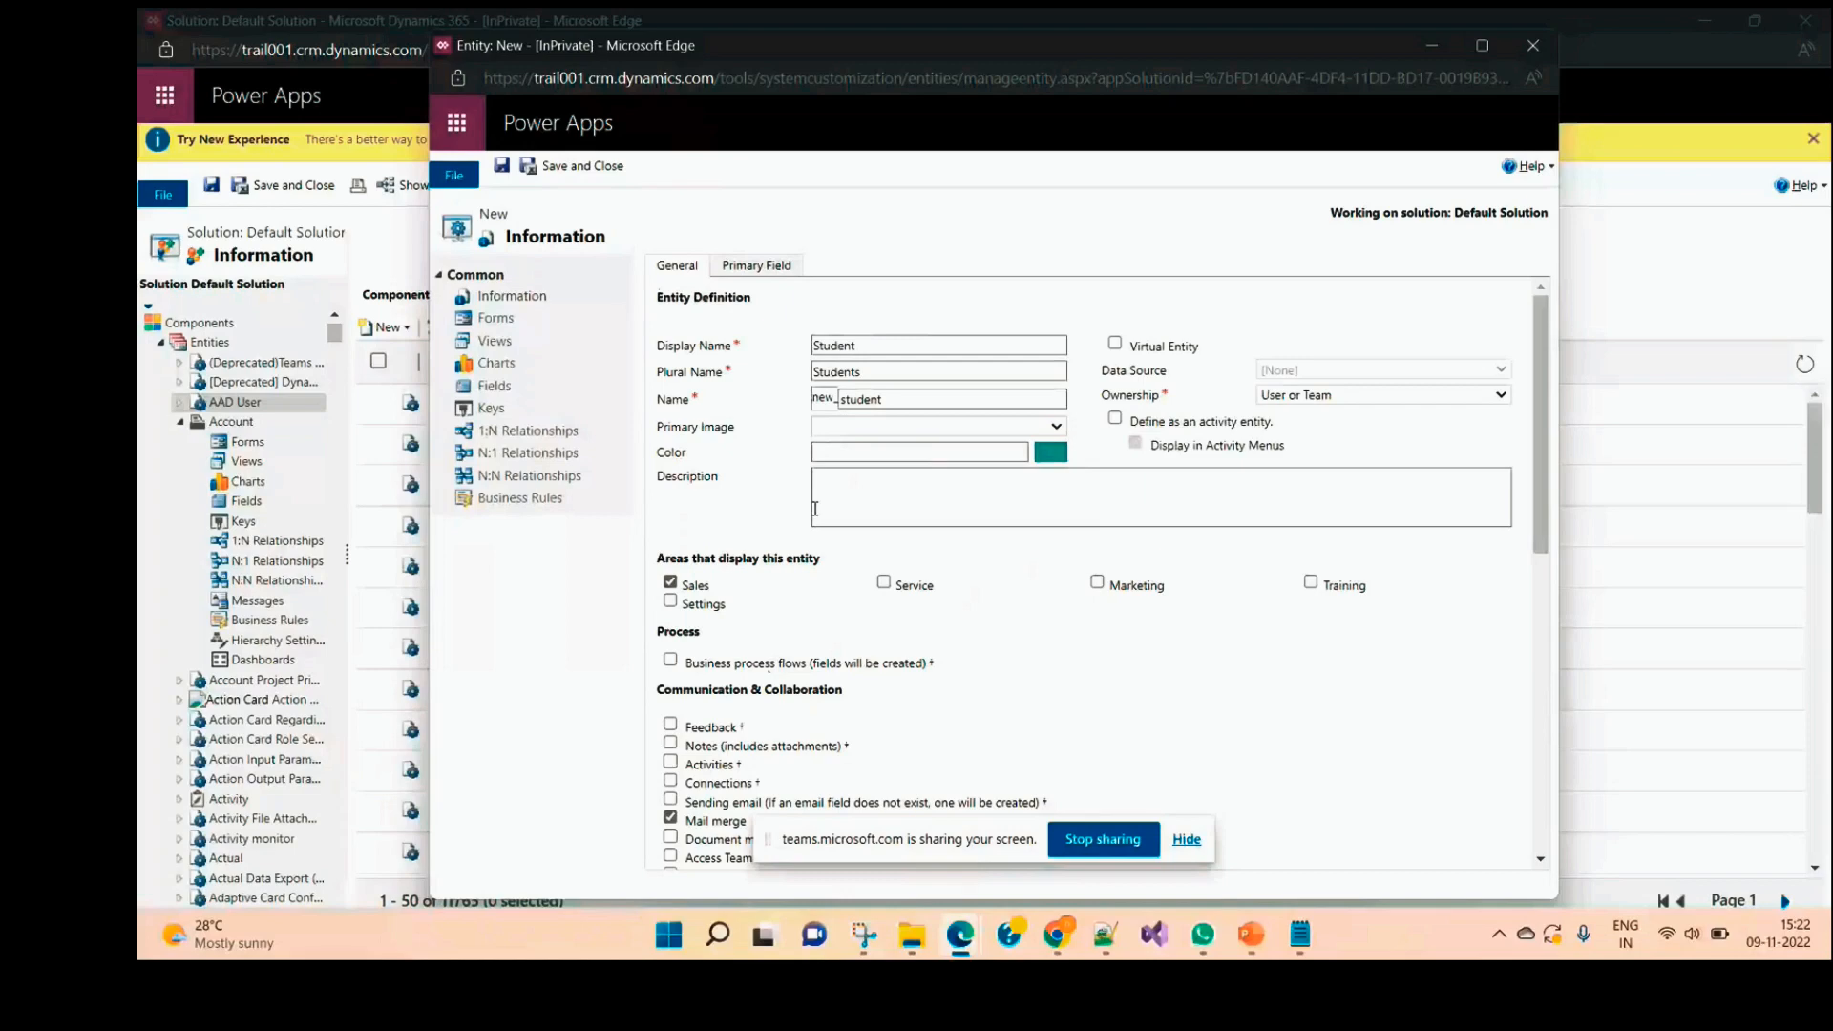
Step: Save the new Student entity, waiting for the pages whenever the browser reports them unresponsive
{"action": "left_click", "coordinate": [502, 166]}
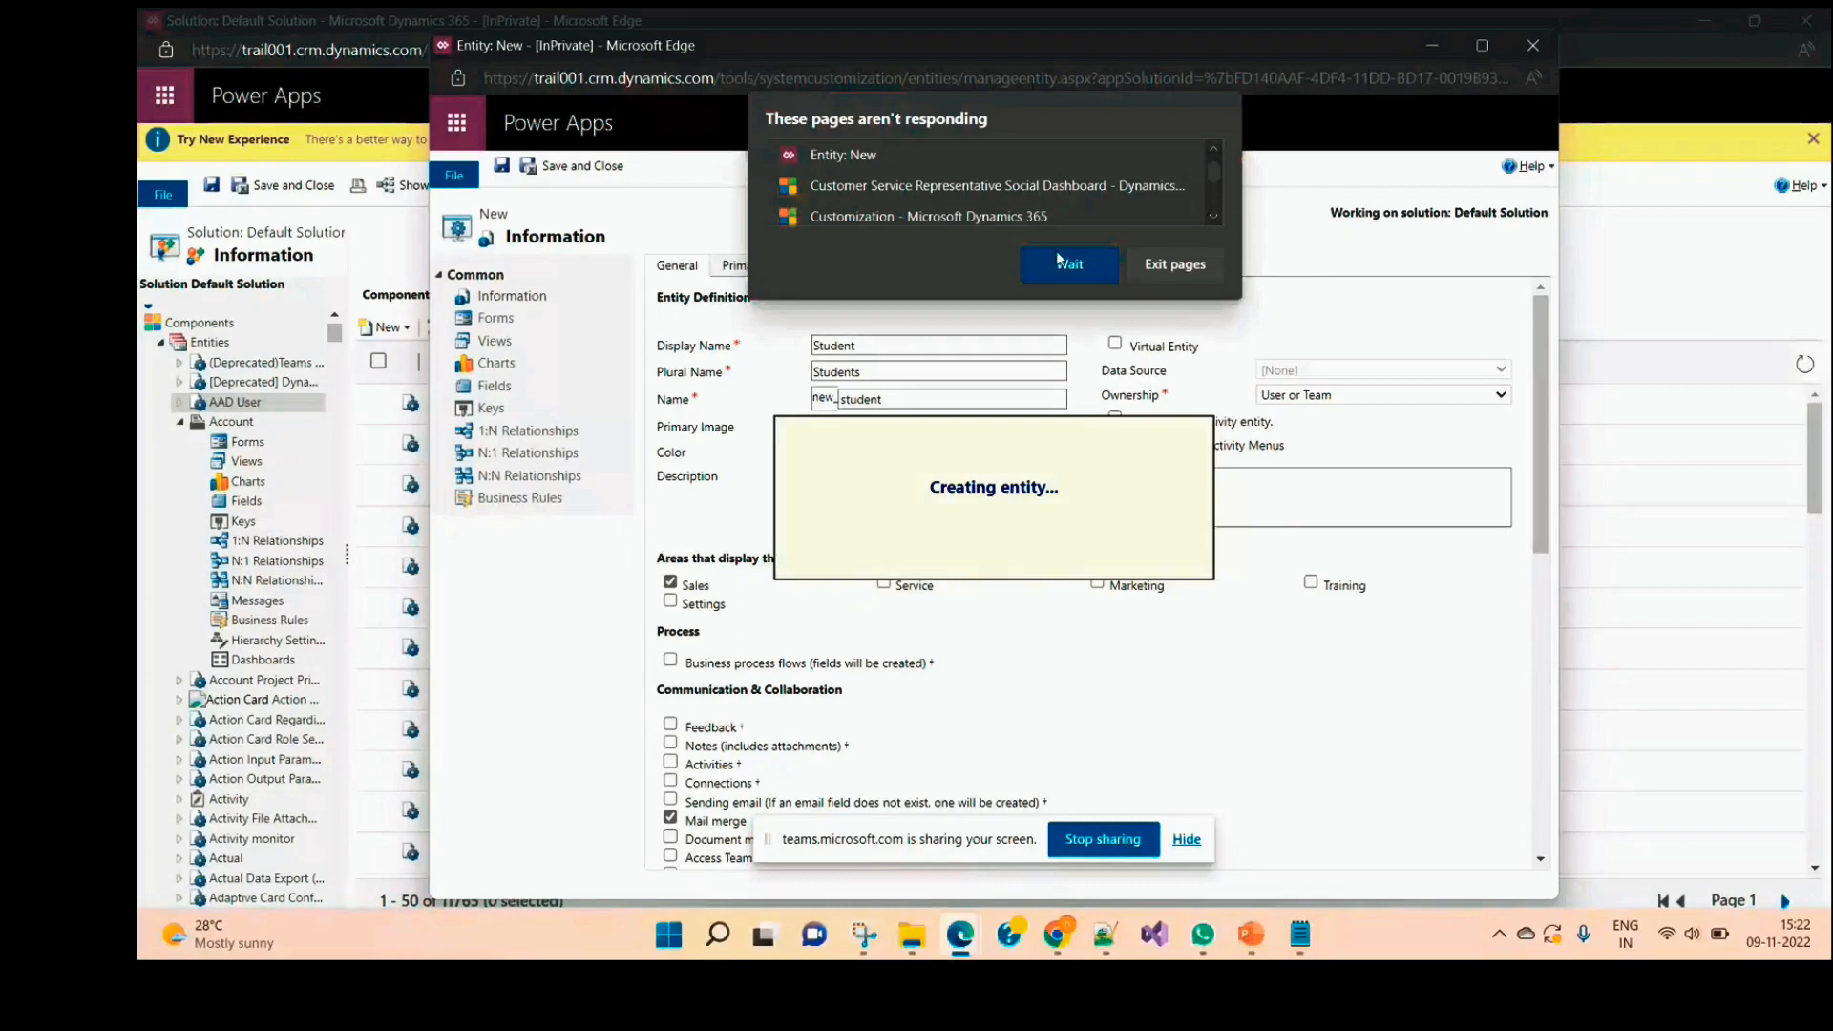
{"action": "left_click", "coordinate": [1062, 263]}
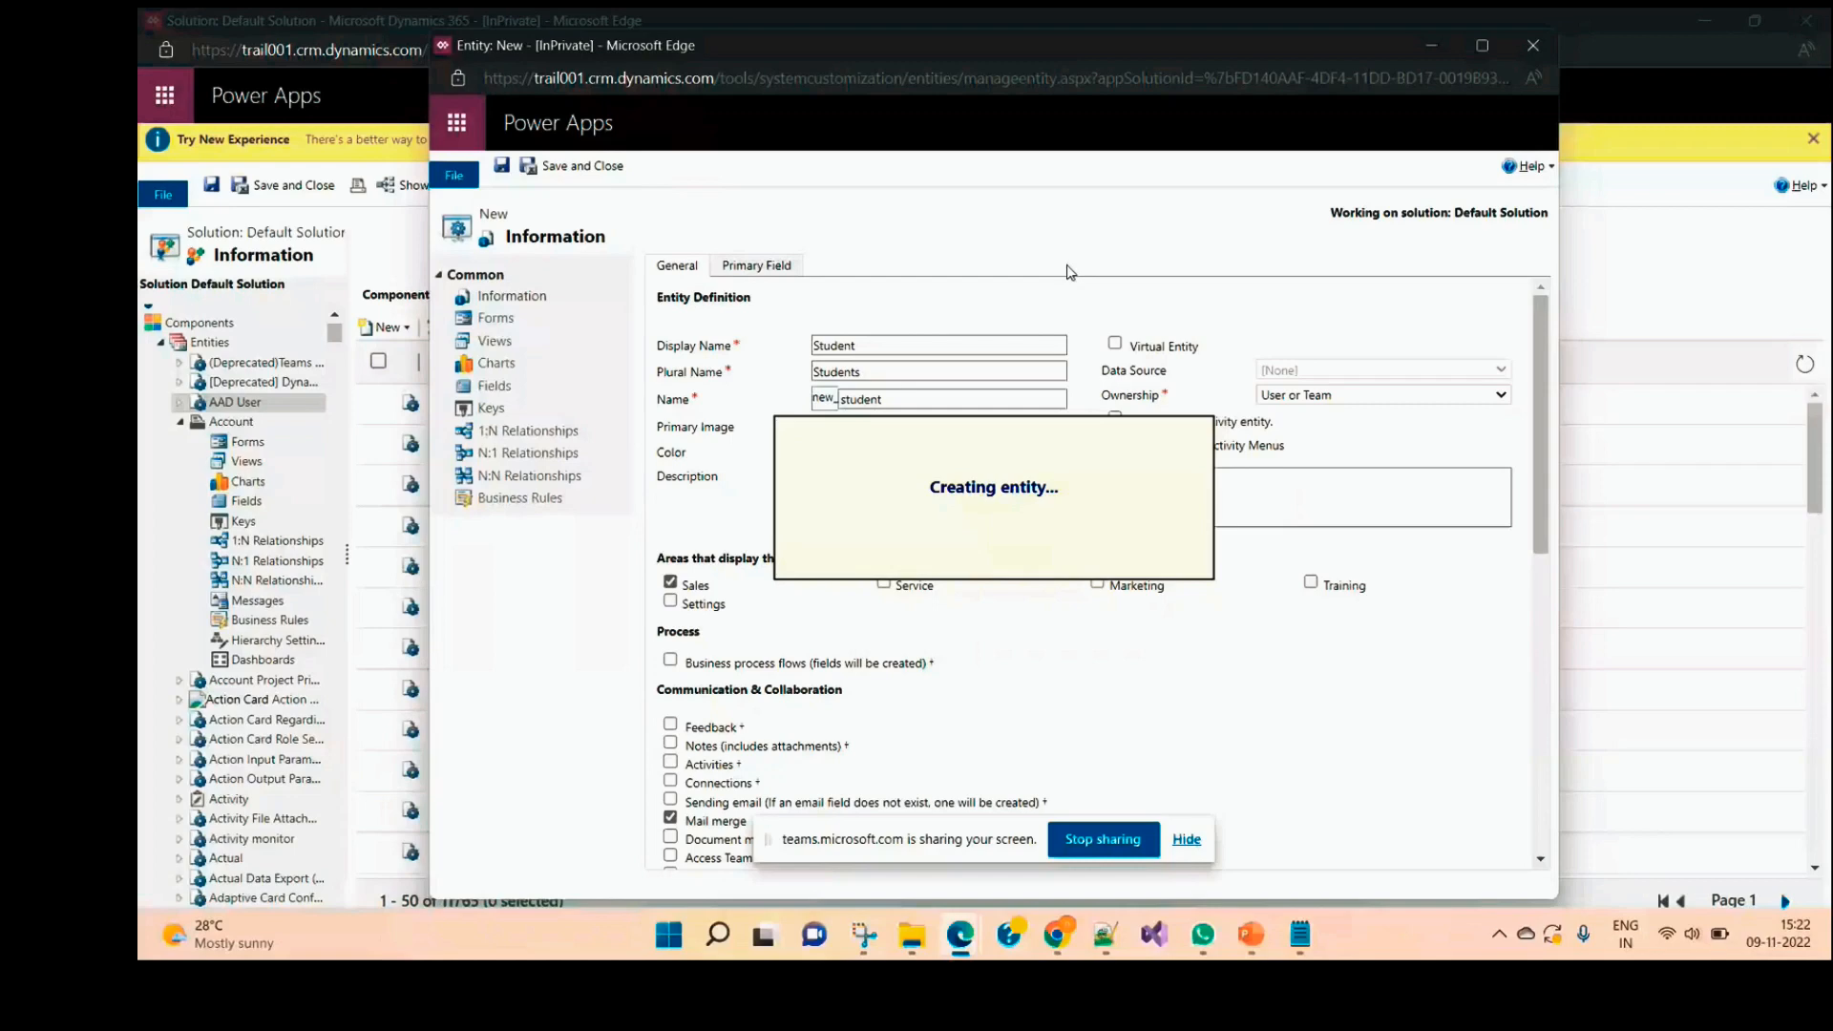
{"action": "left_click", "coordinate": [1067, 268]}
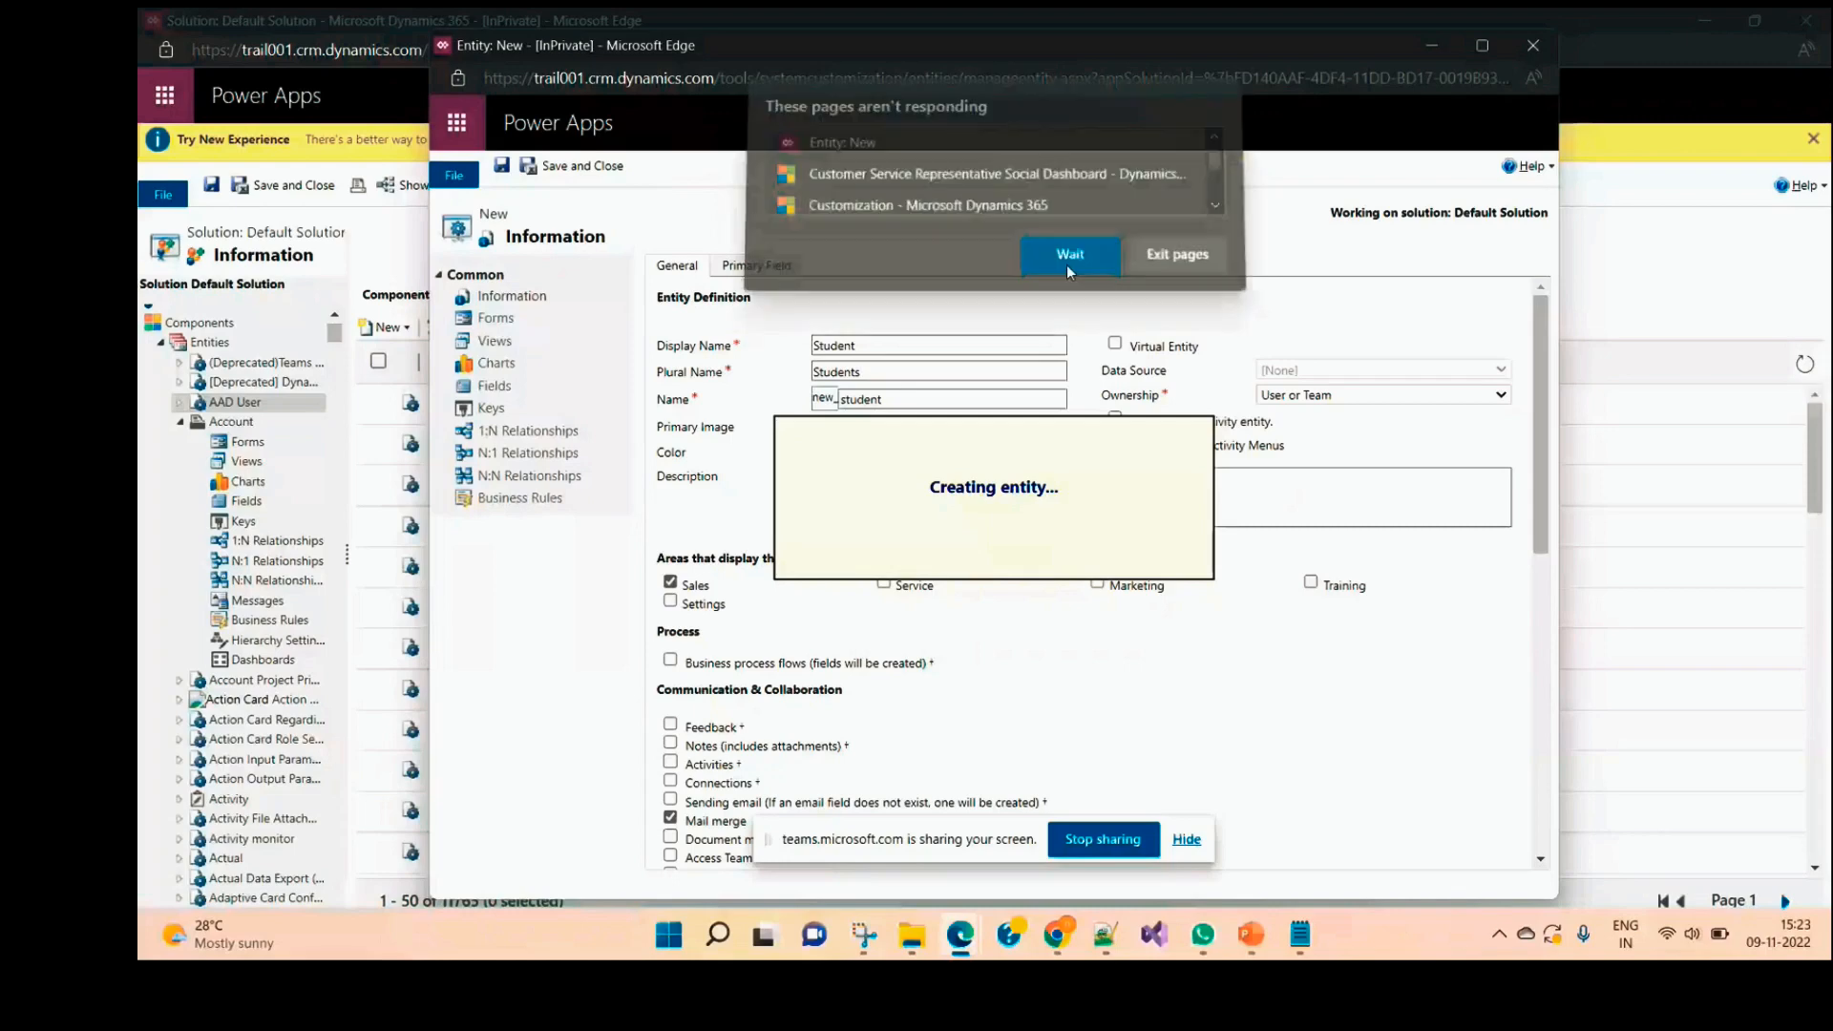
{"action": "left_click", "coordinate": [1068, 265]}
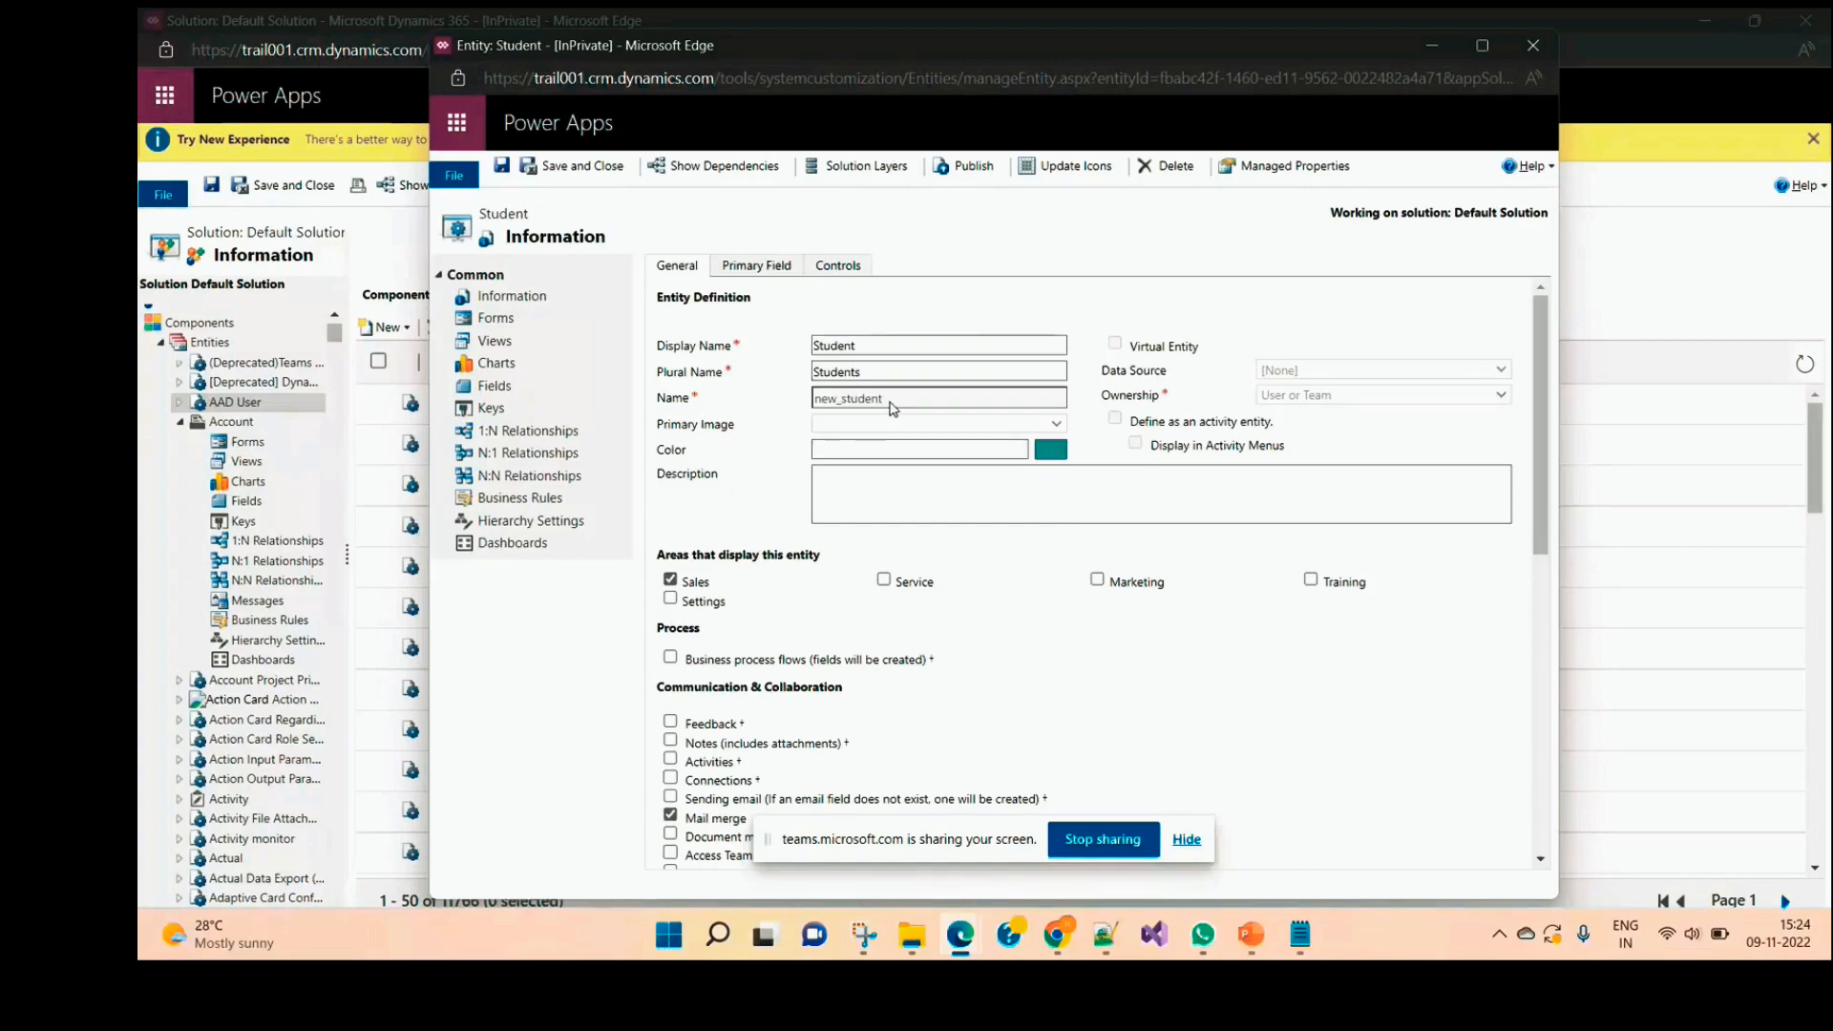
Step: Check the Student entity's schema name, display name and plural name, and open its list of forms
{"action": "left_click_drag", "start_coordinate": [898, 407], "coordinate": [795, 409]}
{"action": "left_click", "coordinate": [910, 402]}
{"action": "left_click", "coordinate": [863, 346]}
{"action": "left_click", "coordinate": [865, 372]}
{"action": "left_click", "coordinate": [871, 347]}
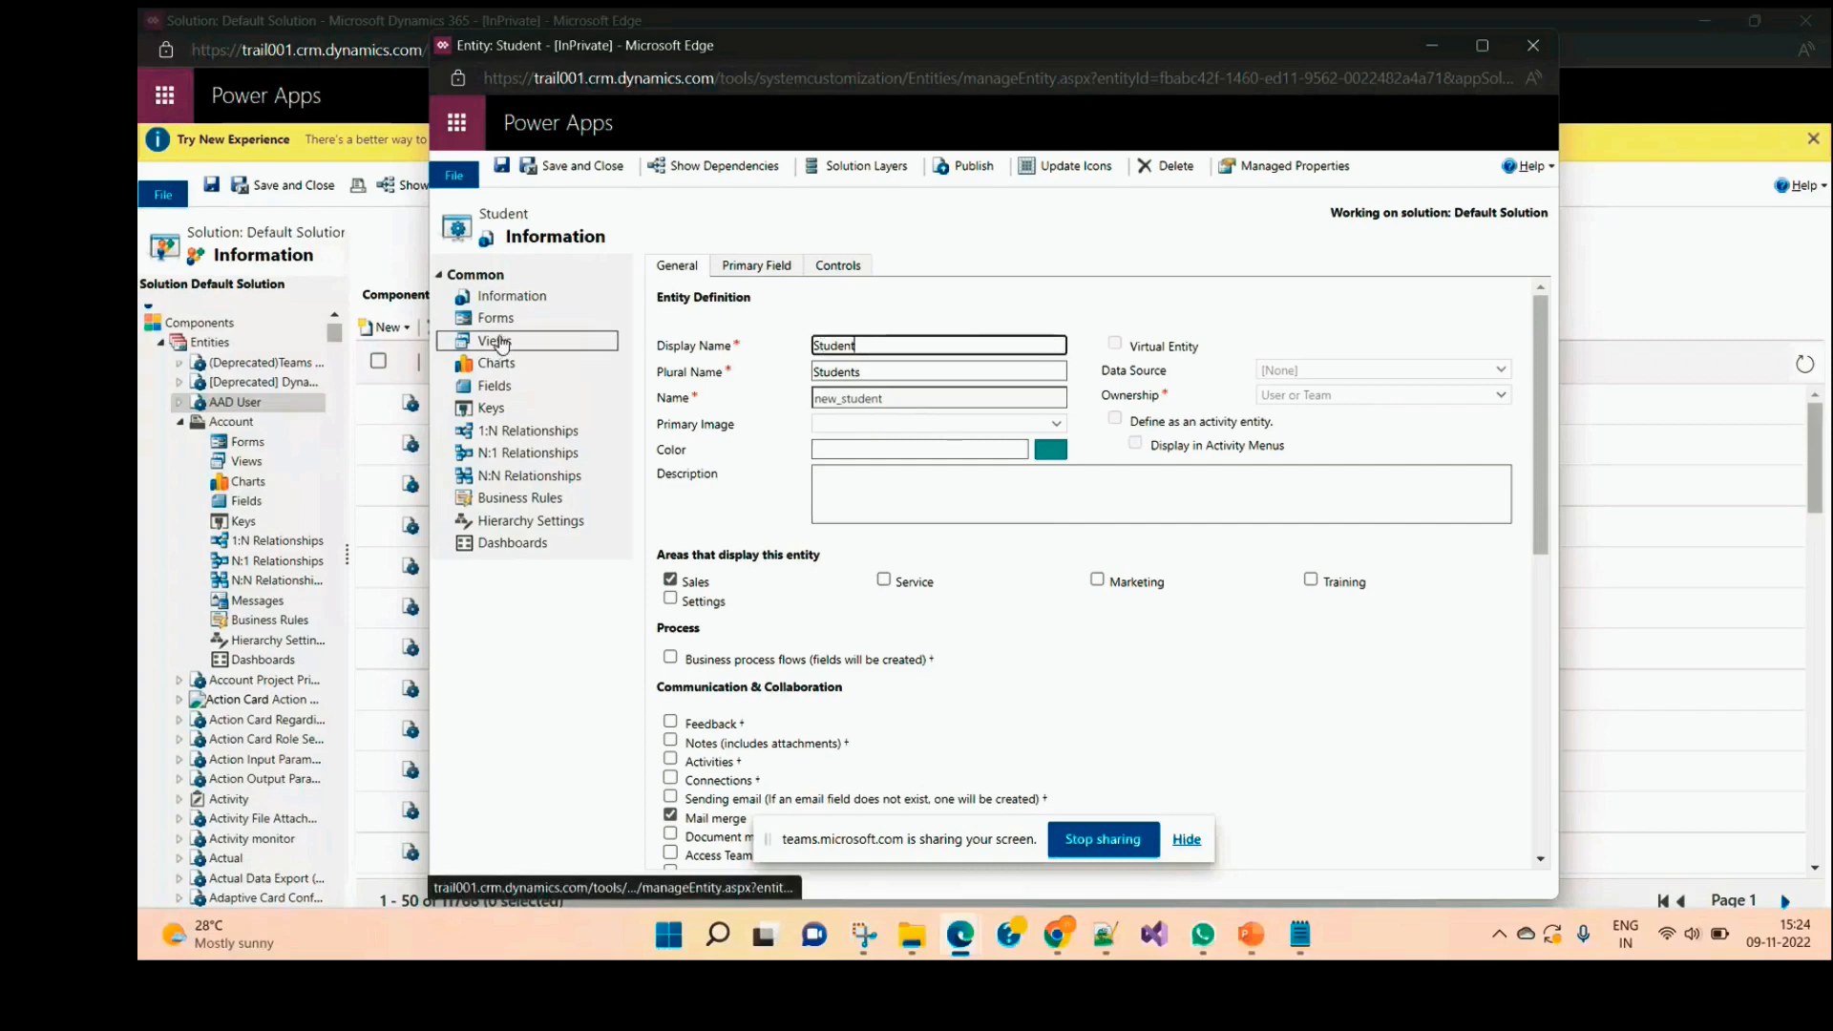
{"action": "left_click", "coordinate": [511, 323]}
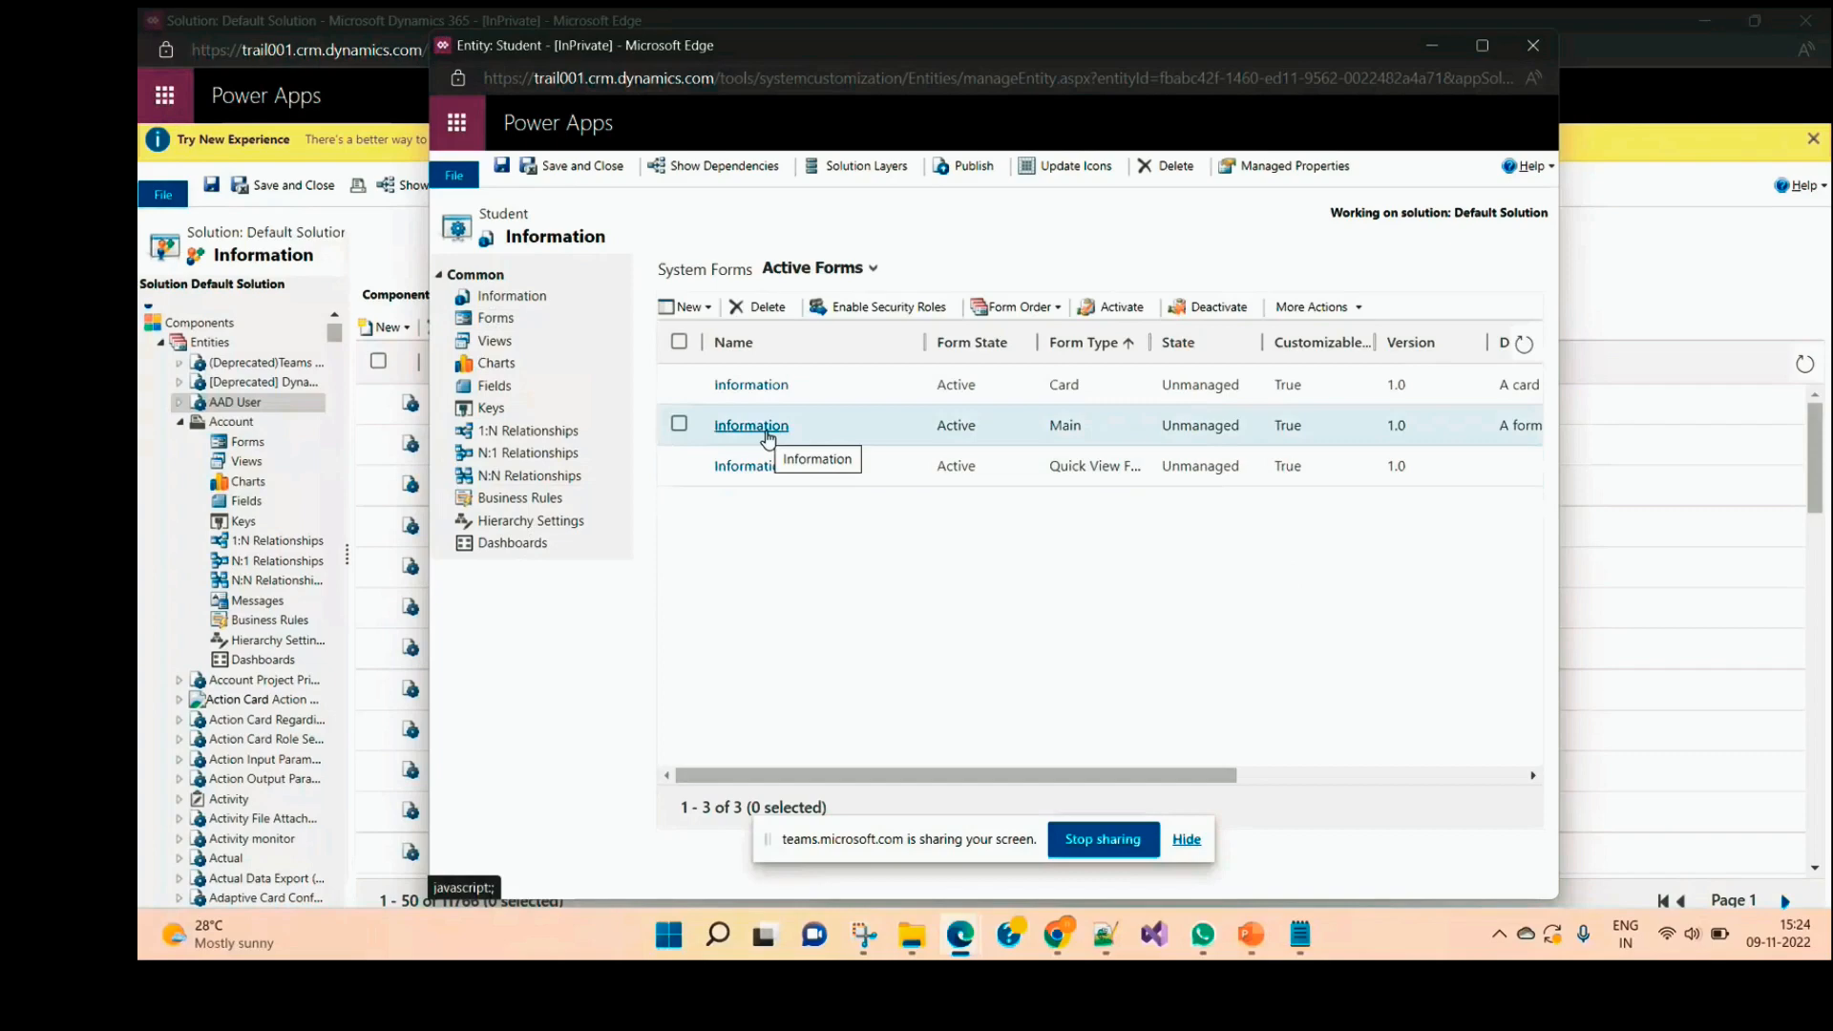
Step: Minimize the entity and solution windows and reload the Dynamics 365 custom app's dashboard page
{"action": "left_click", "coordinate": [1432, 48]}
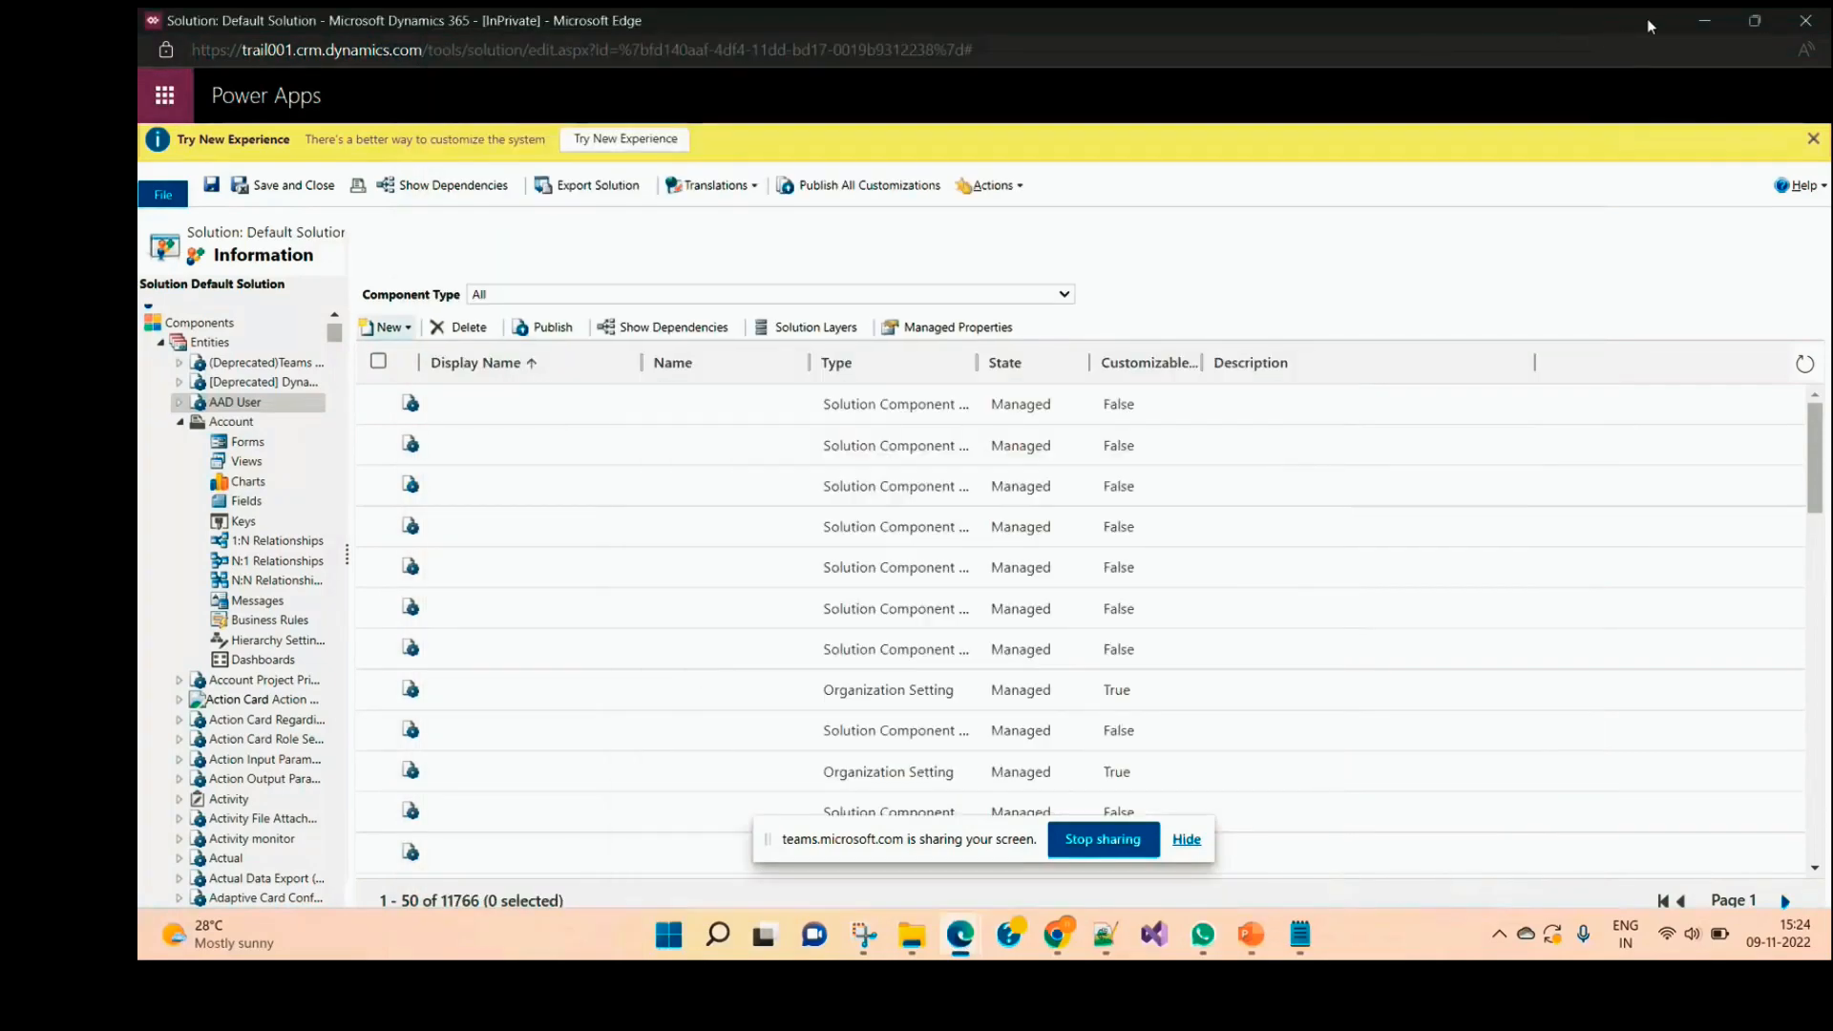
{"action": "left_click", "coordinate": [1704, 21]}
{"action": "left_click", "coordinate": [315, 24]}
{"action": "left_click", "coordinate": [571, 17]}
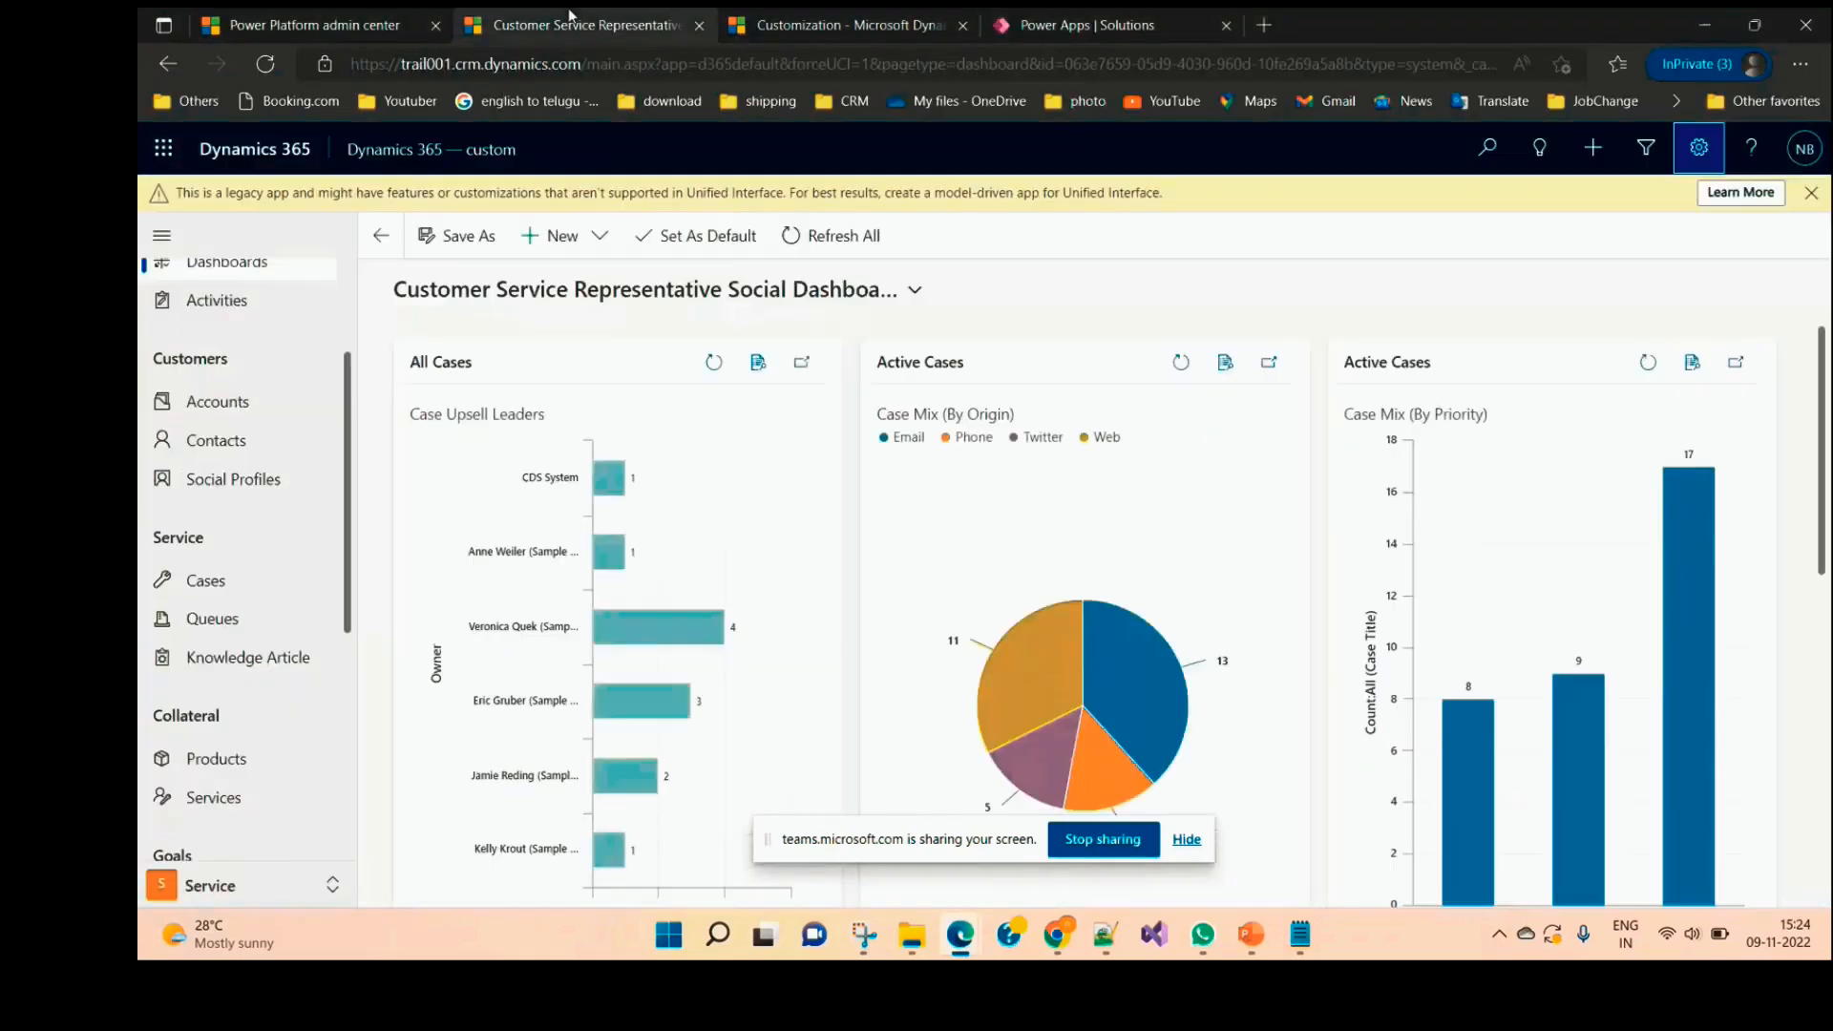
{"action": "left_click", "coordinate": [577, 64]}
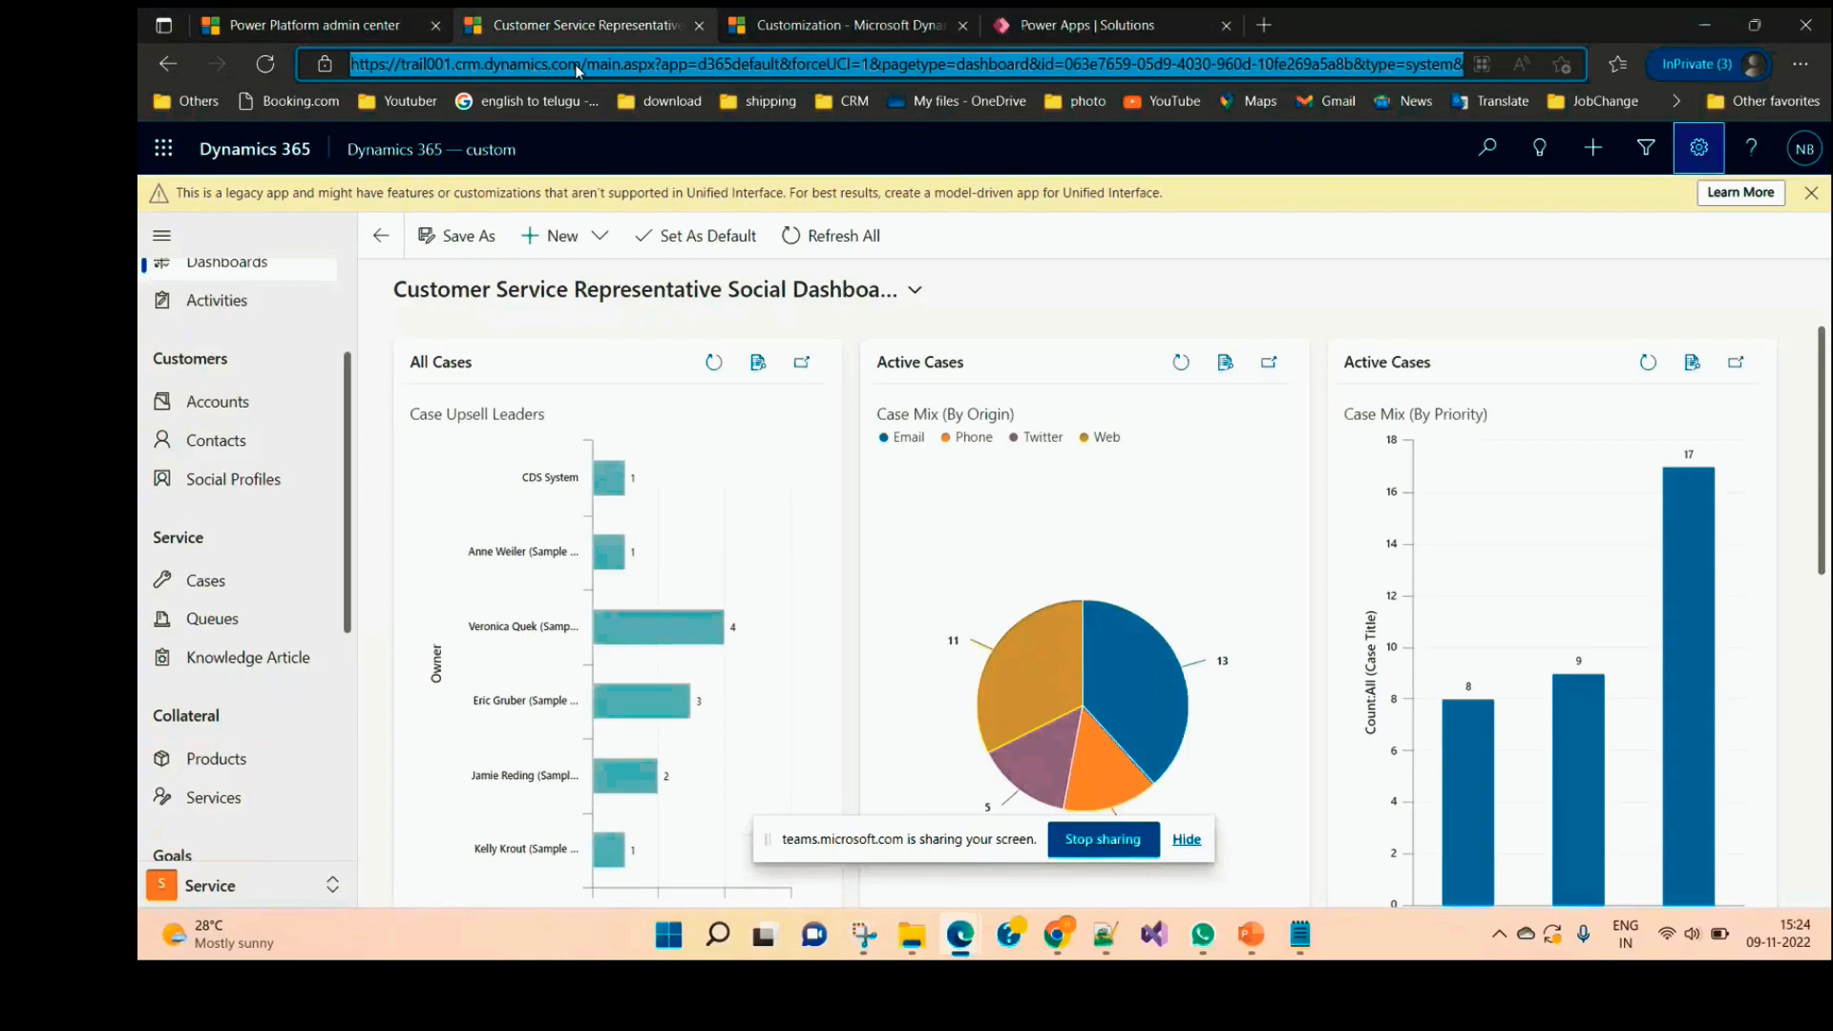
{"action": "key", "text": "Return"}
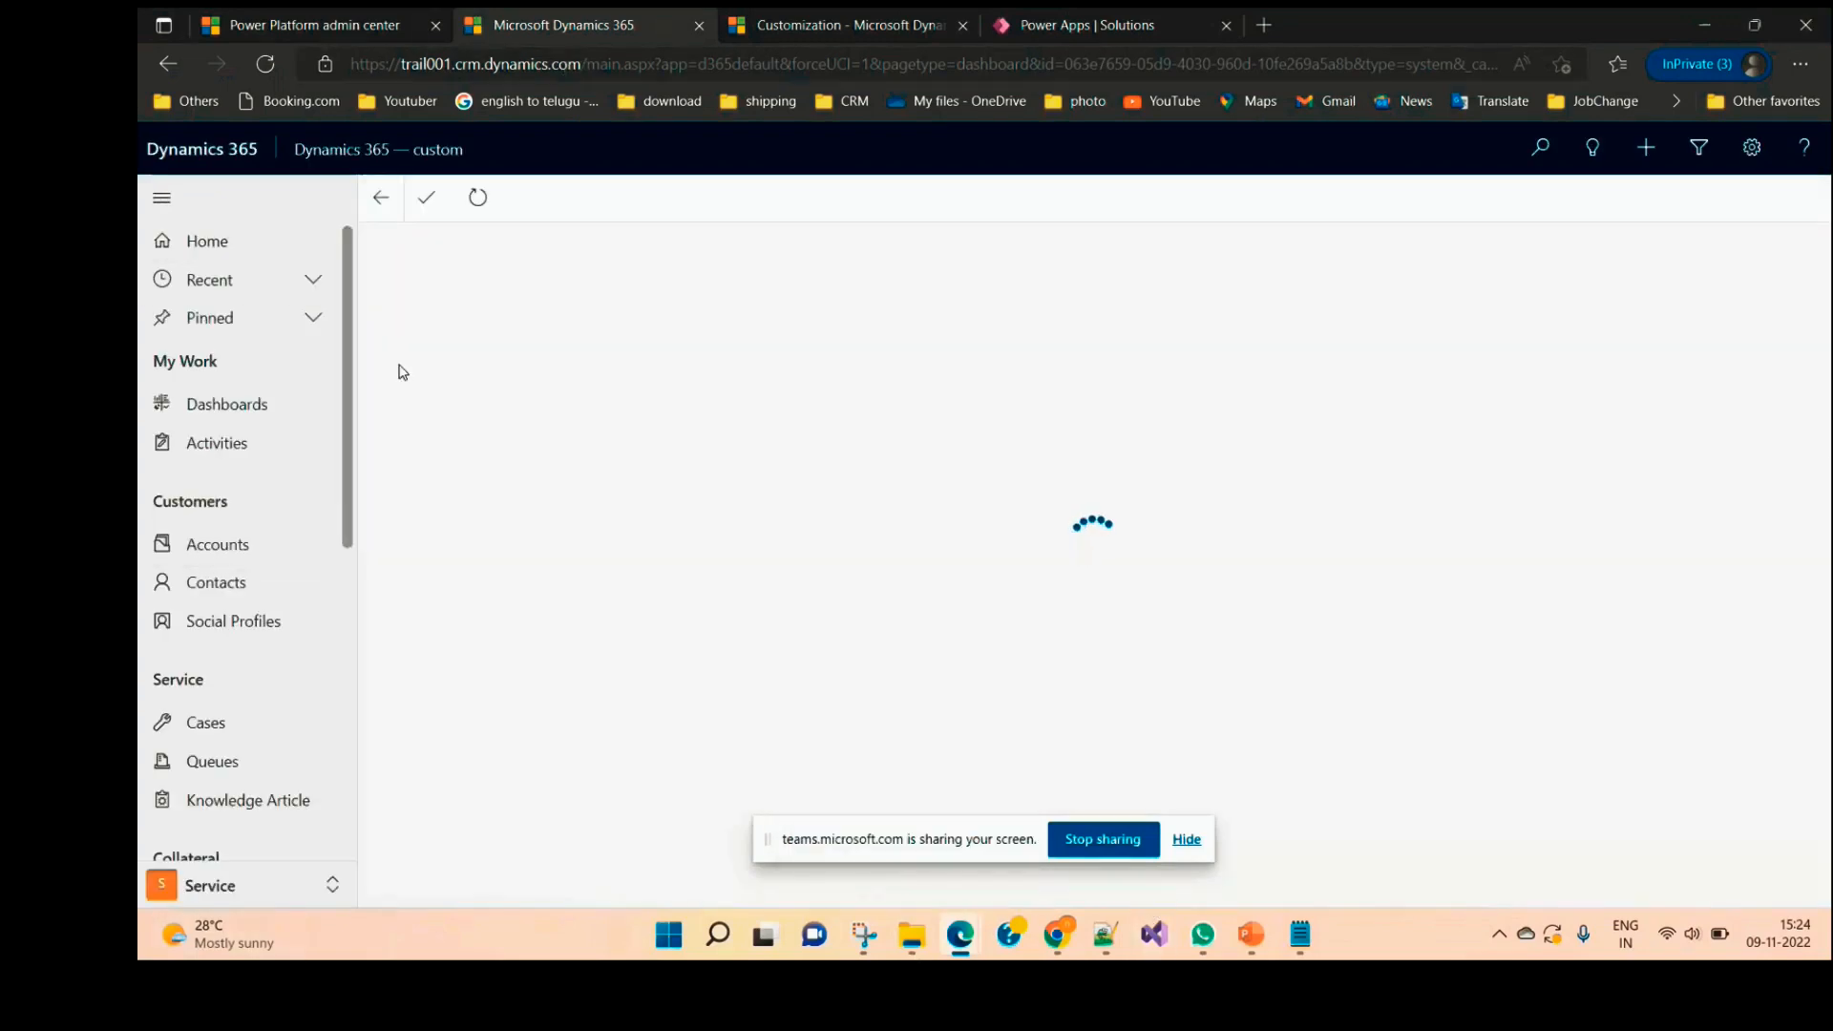
Step: Switch the app to the Sales area and look through its navigation for the Student entity
{"action": "scroll", "coordinate": [314, 738], "scroll_direction": "down", "scroll_amount": 3}
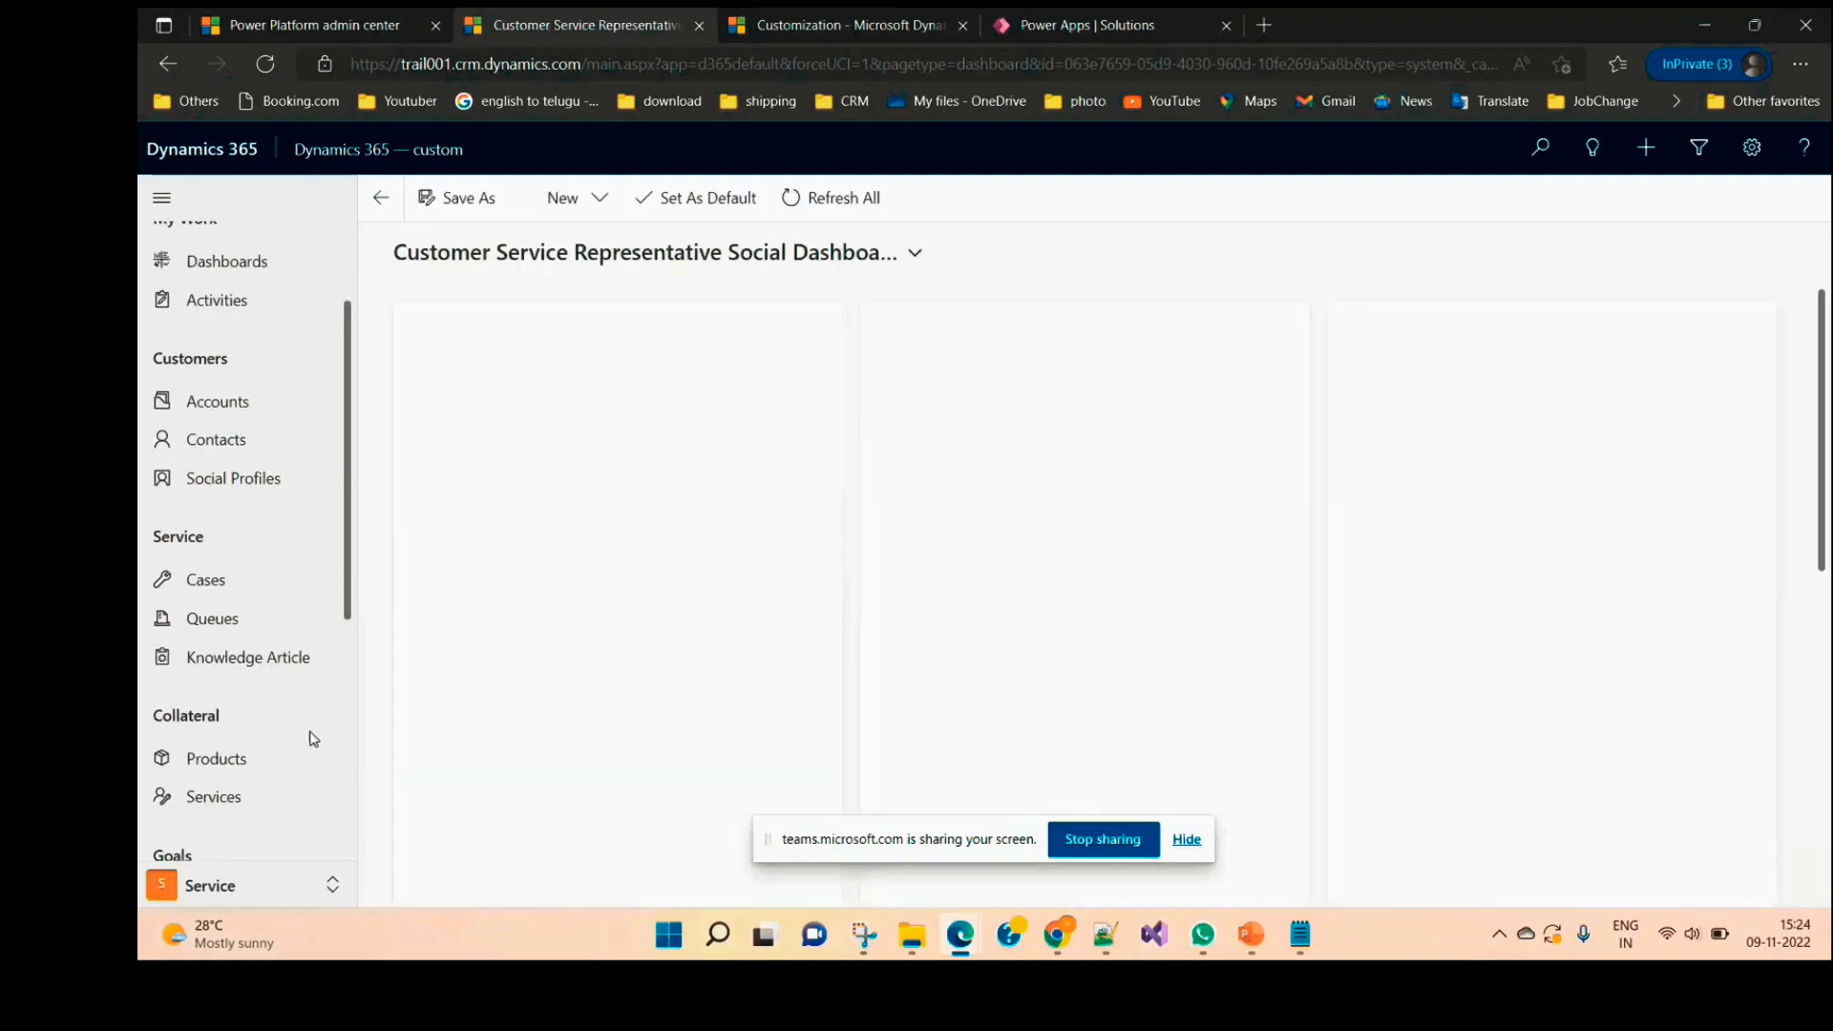
{"action": "left_click", "coordinate": [258, 895]}
{"action": "left_click", "coordinate": [244, 728]}
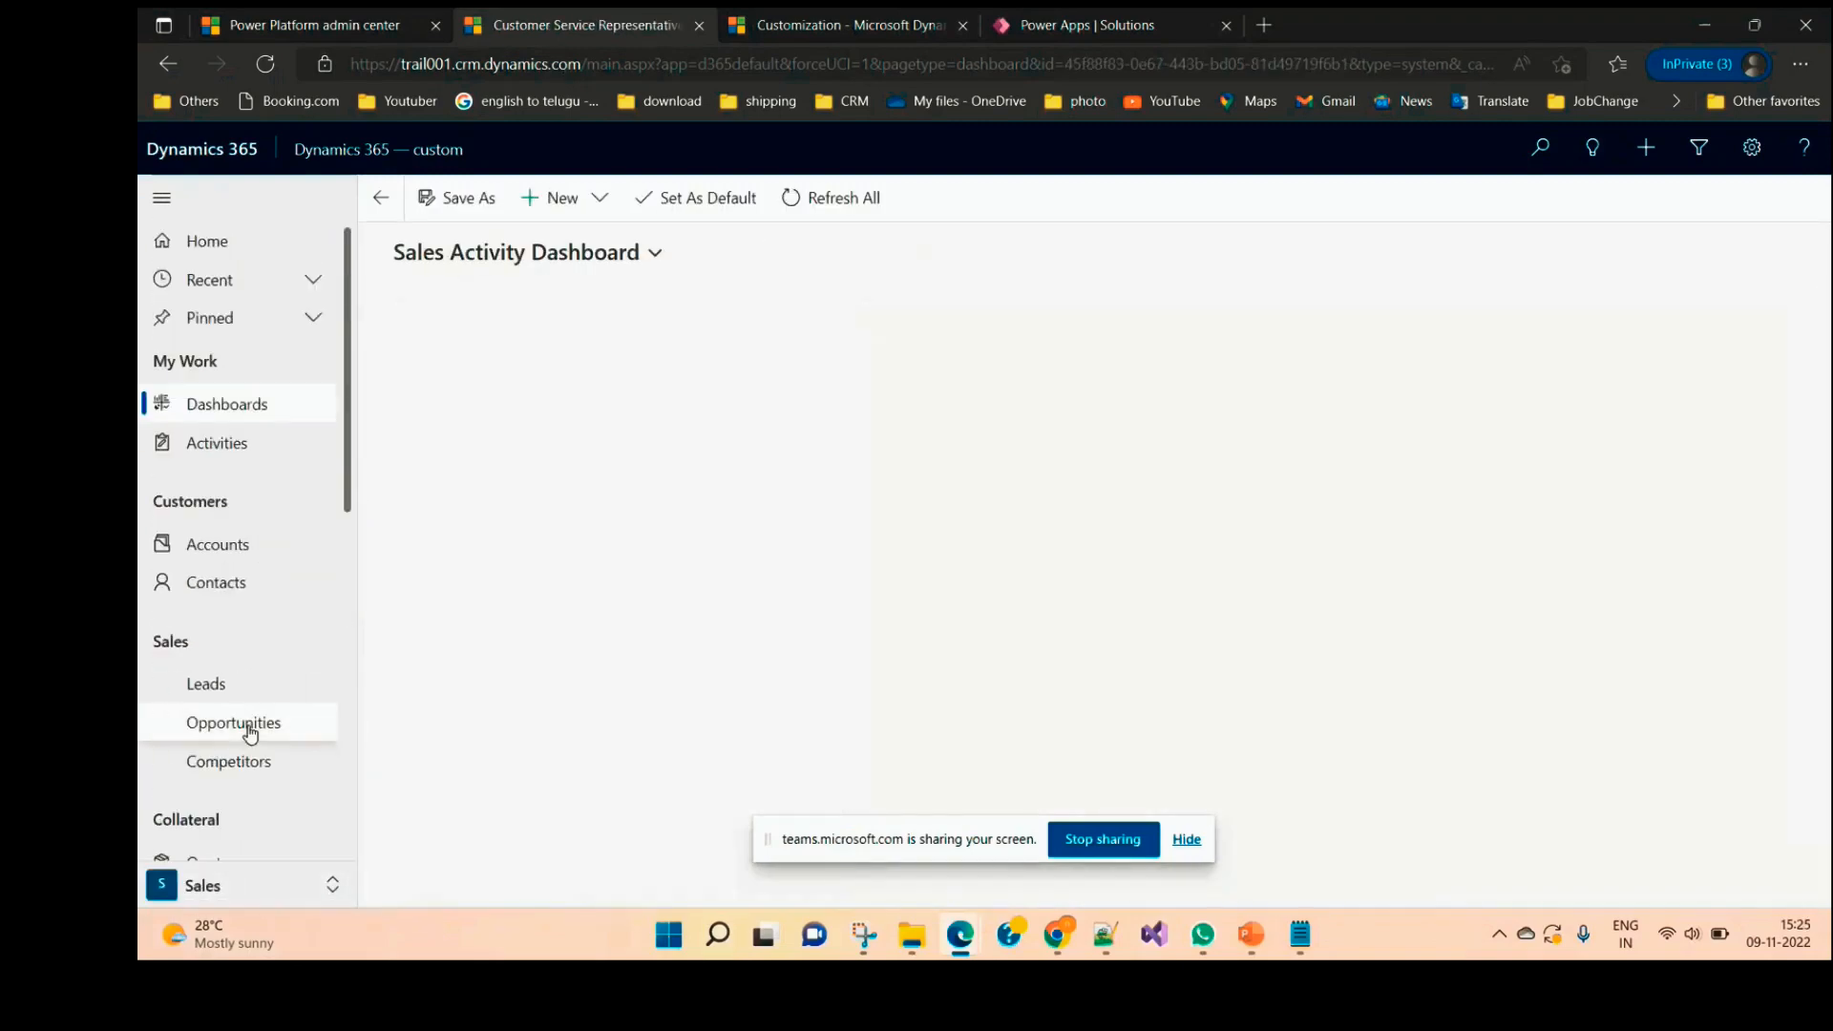
{"action": "scroll", "coordinate": [349, 623], "scroll_direction": "down", "scroll_amount": 3}
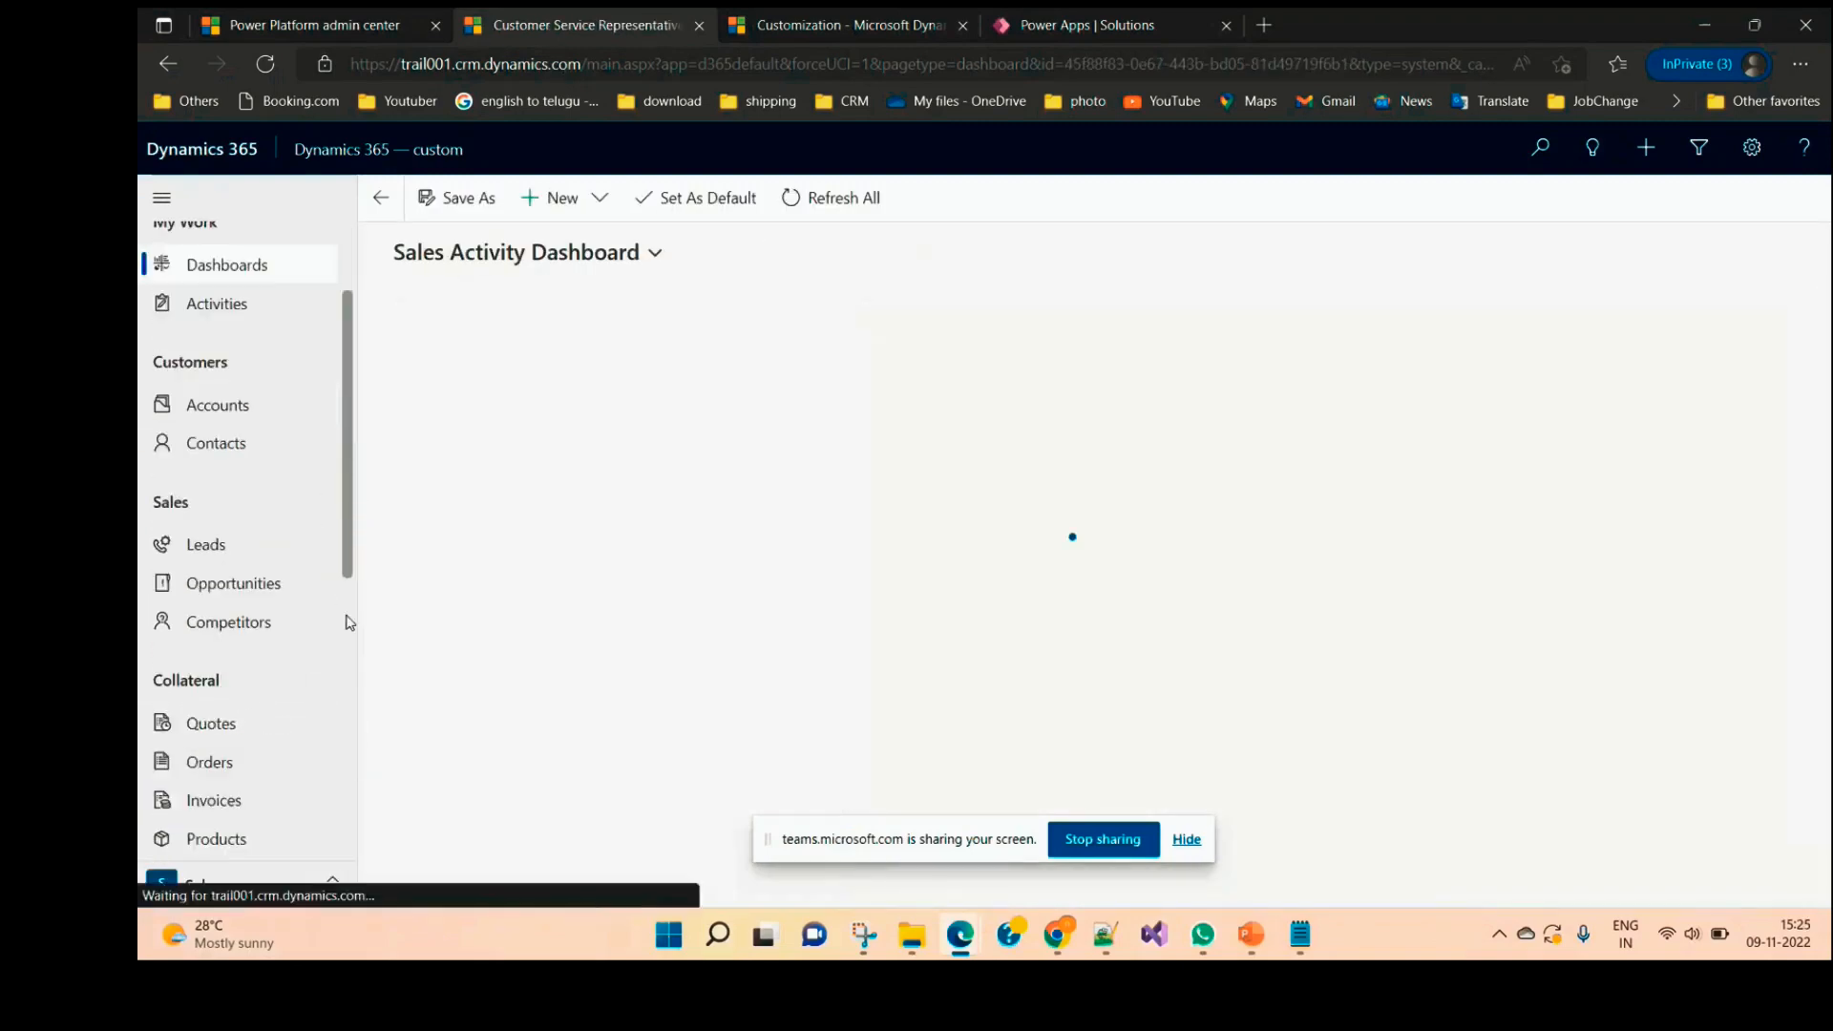
{"action": "scroll", "coordinate": [335, 746], "scroll_direction": "down", "scroll_amount": 10}
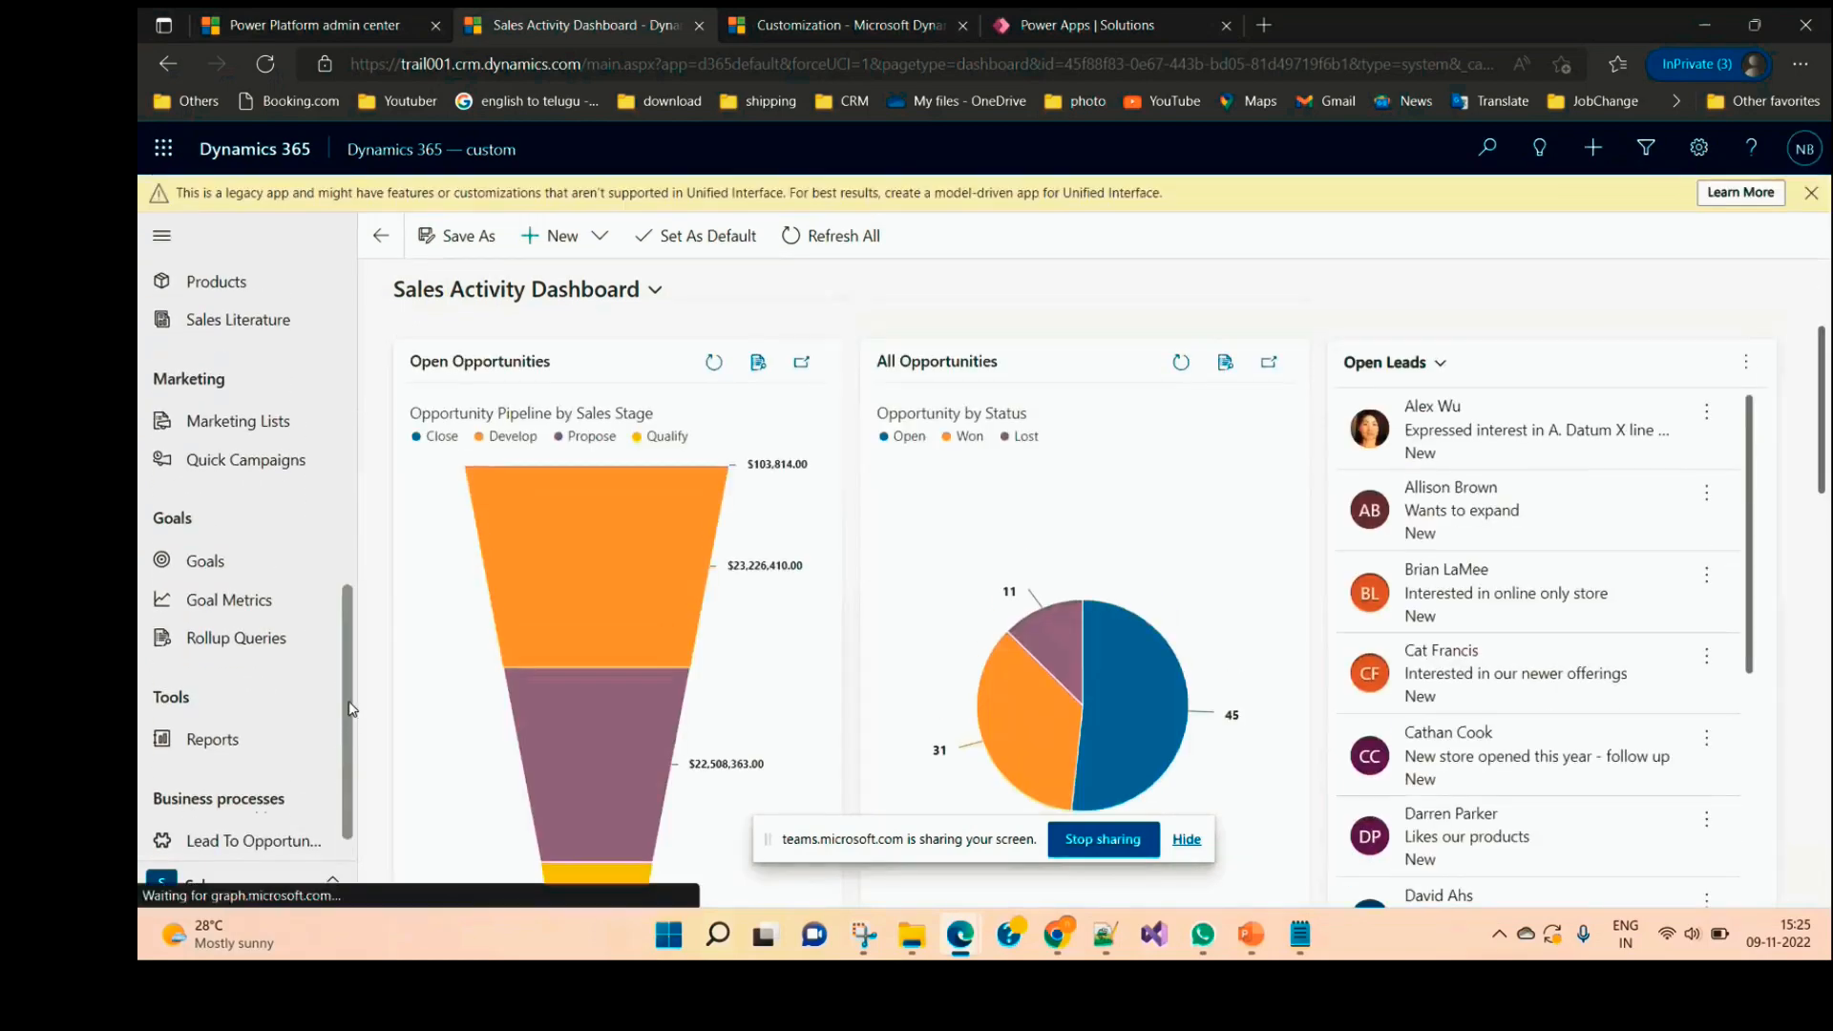
{"action": "scroll", "coordinate": [343, 745], "scroll_direction": "down", "scroll_amount": 1}
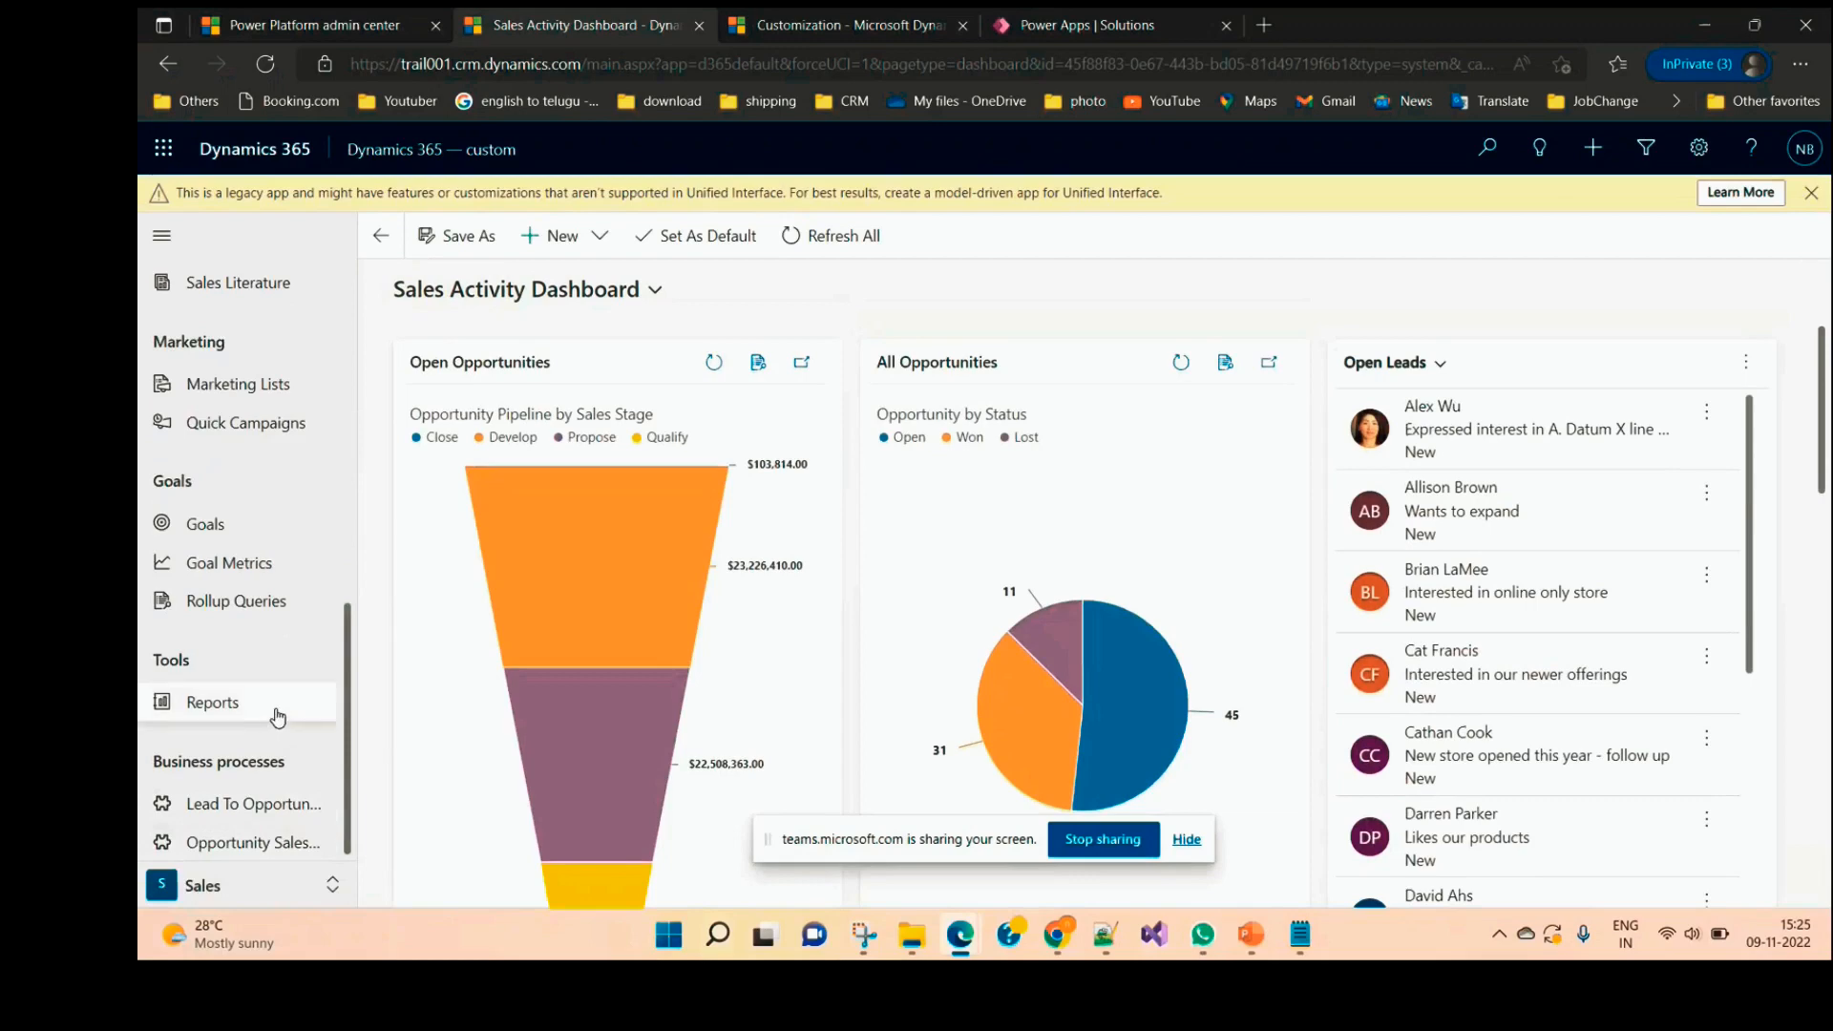
{"action": "scroll", "coordinate": [246, 838], "scroll_direction": "up", "scroll_amount": 3}
{"action": "scroll", "coordinate": [246, 831], "scroll_direction": "down", "scroll_amount": 3}
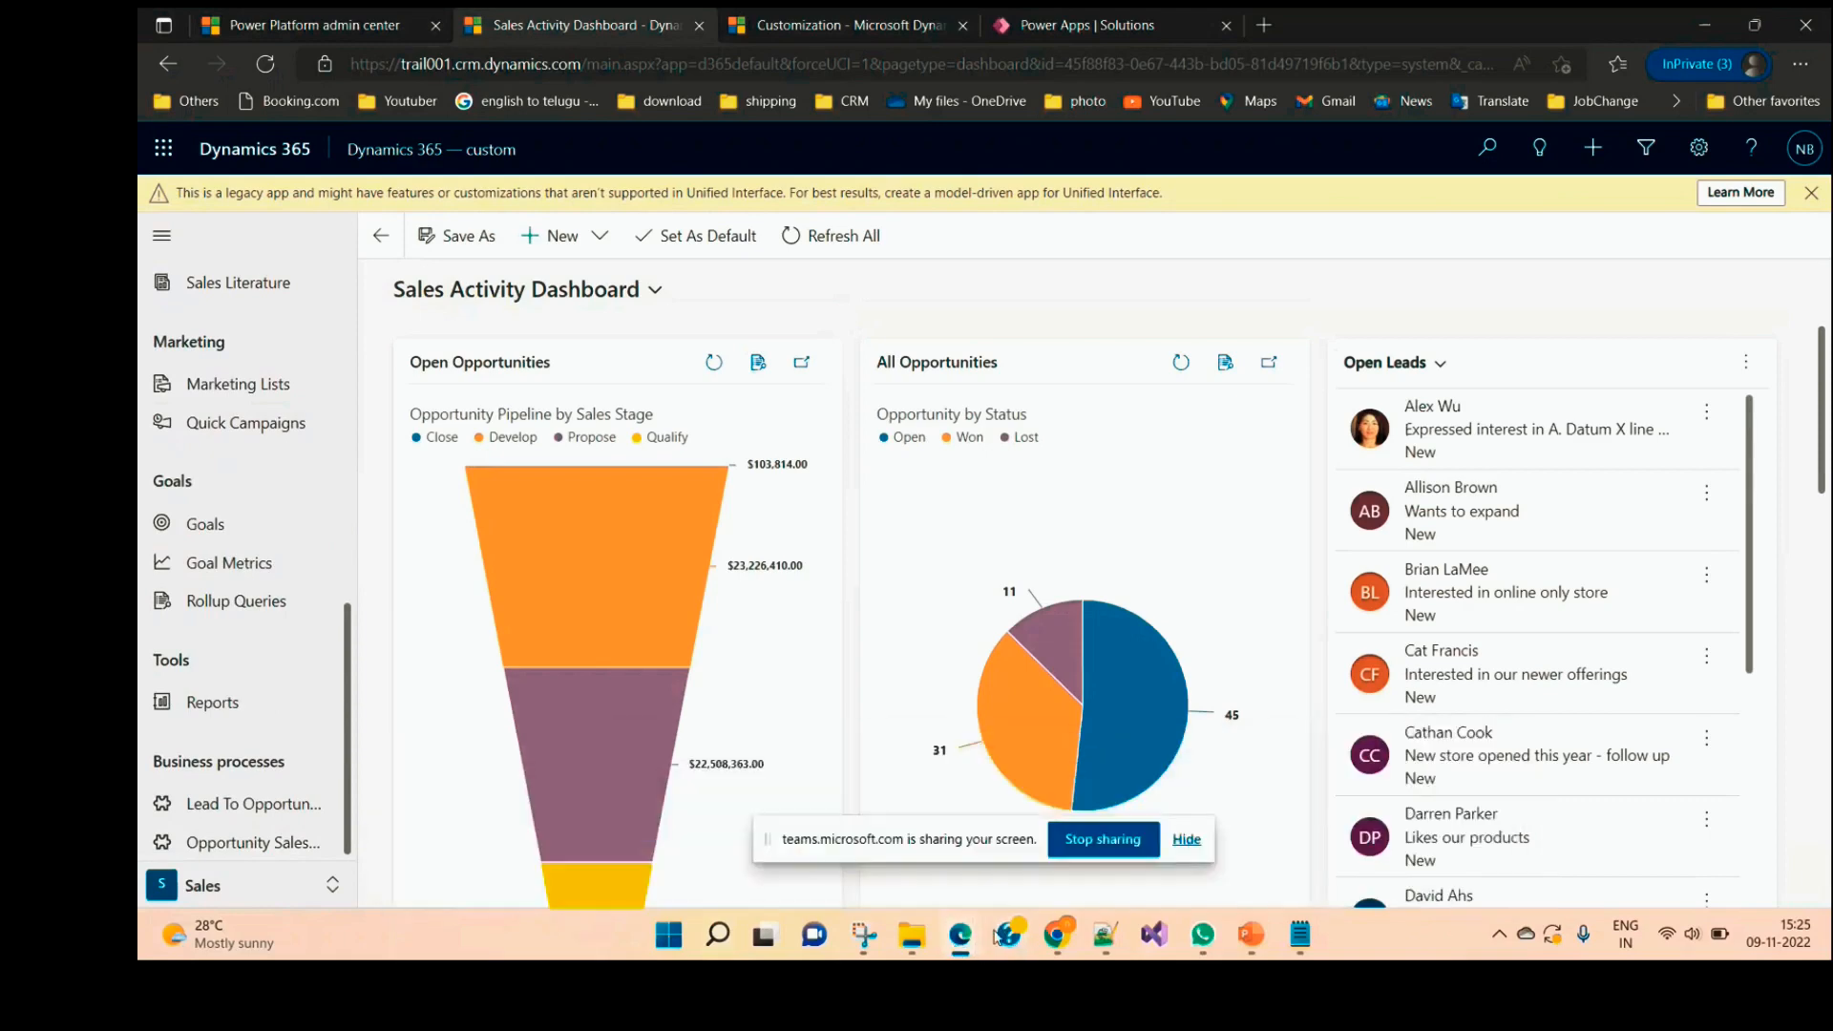
Step: Publish the Student entity from its general information page, waiting for the pages whenever the browser reports them unresponsive
{"action": "mouse_move", "coordinate": [998, 937]}
{"action": "left_click", "coordinate": [1449, 827]}
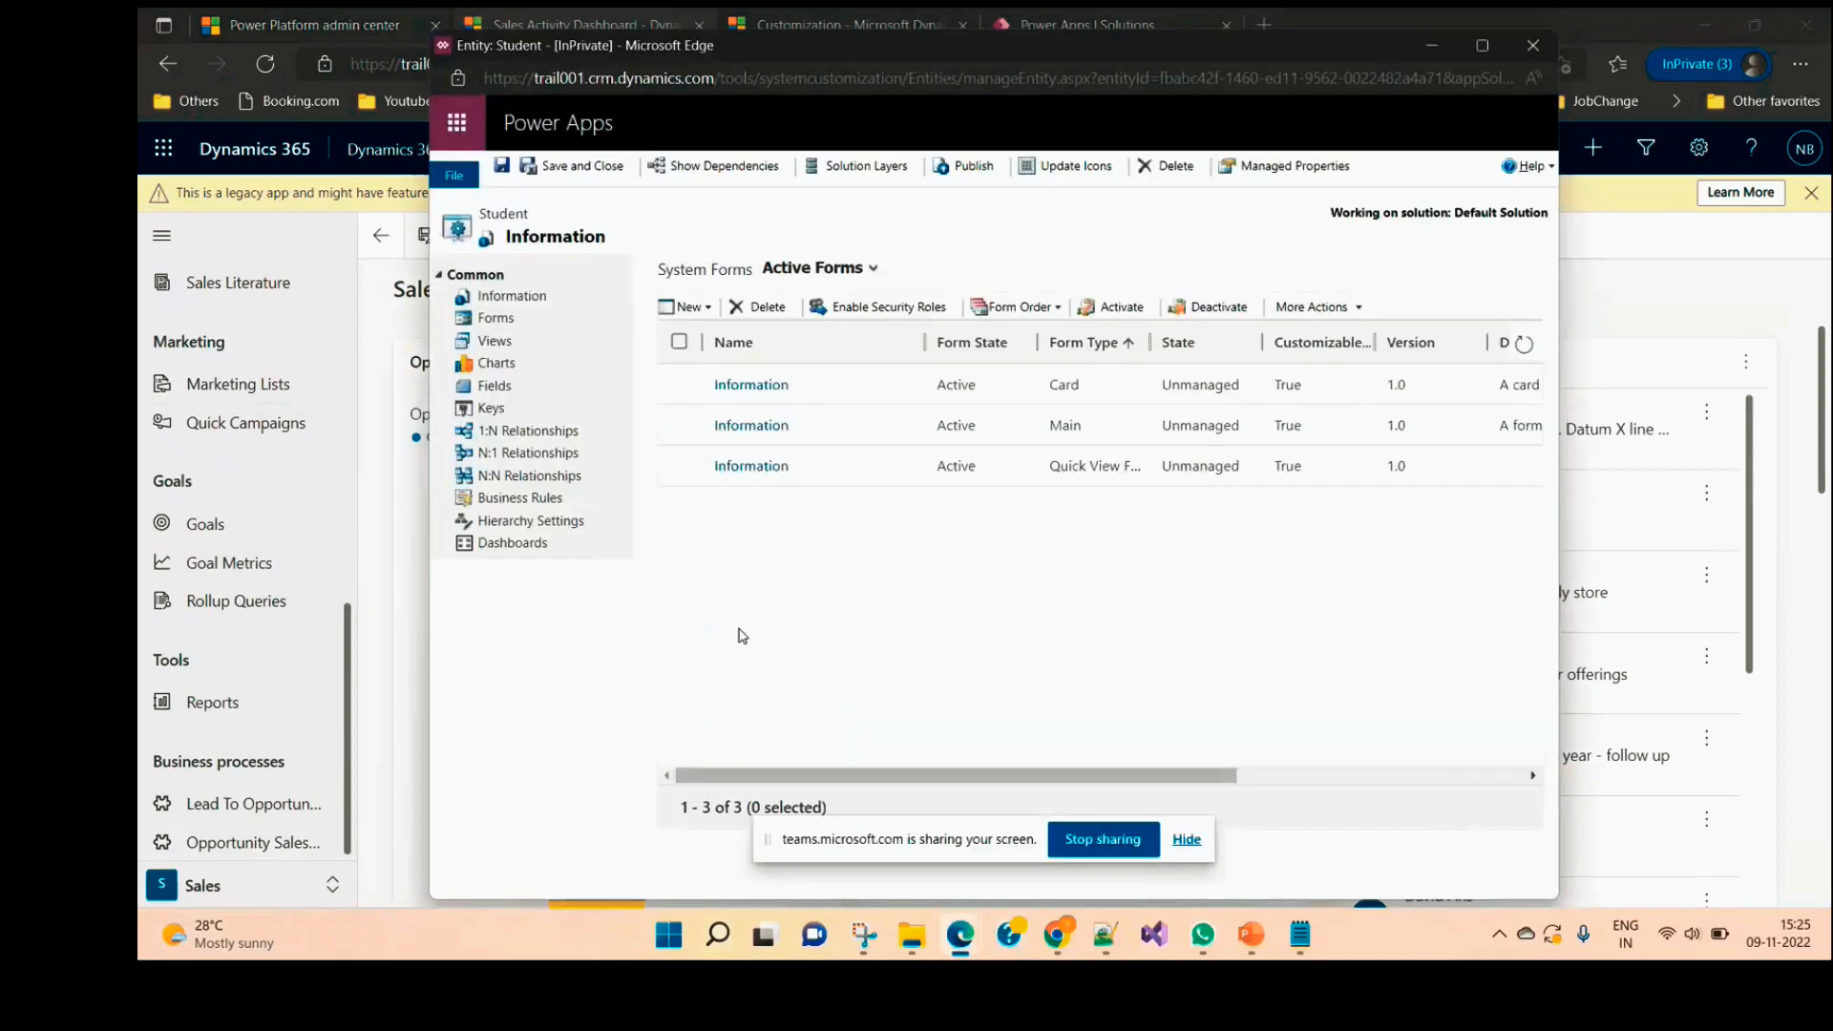
{"action": "left_click", "coordinate": [527, 302]}
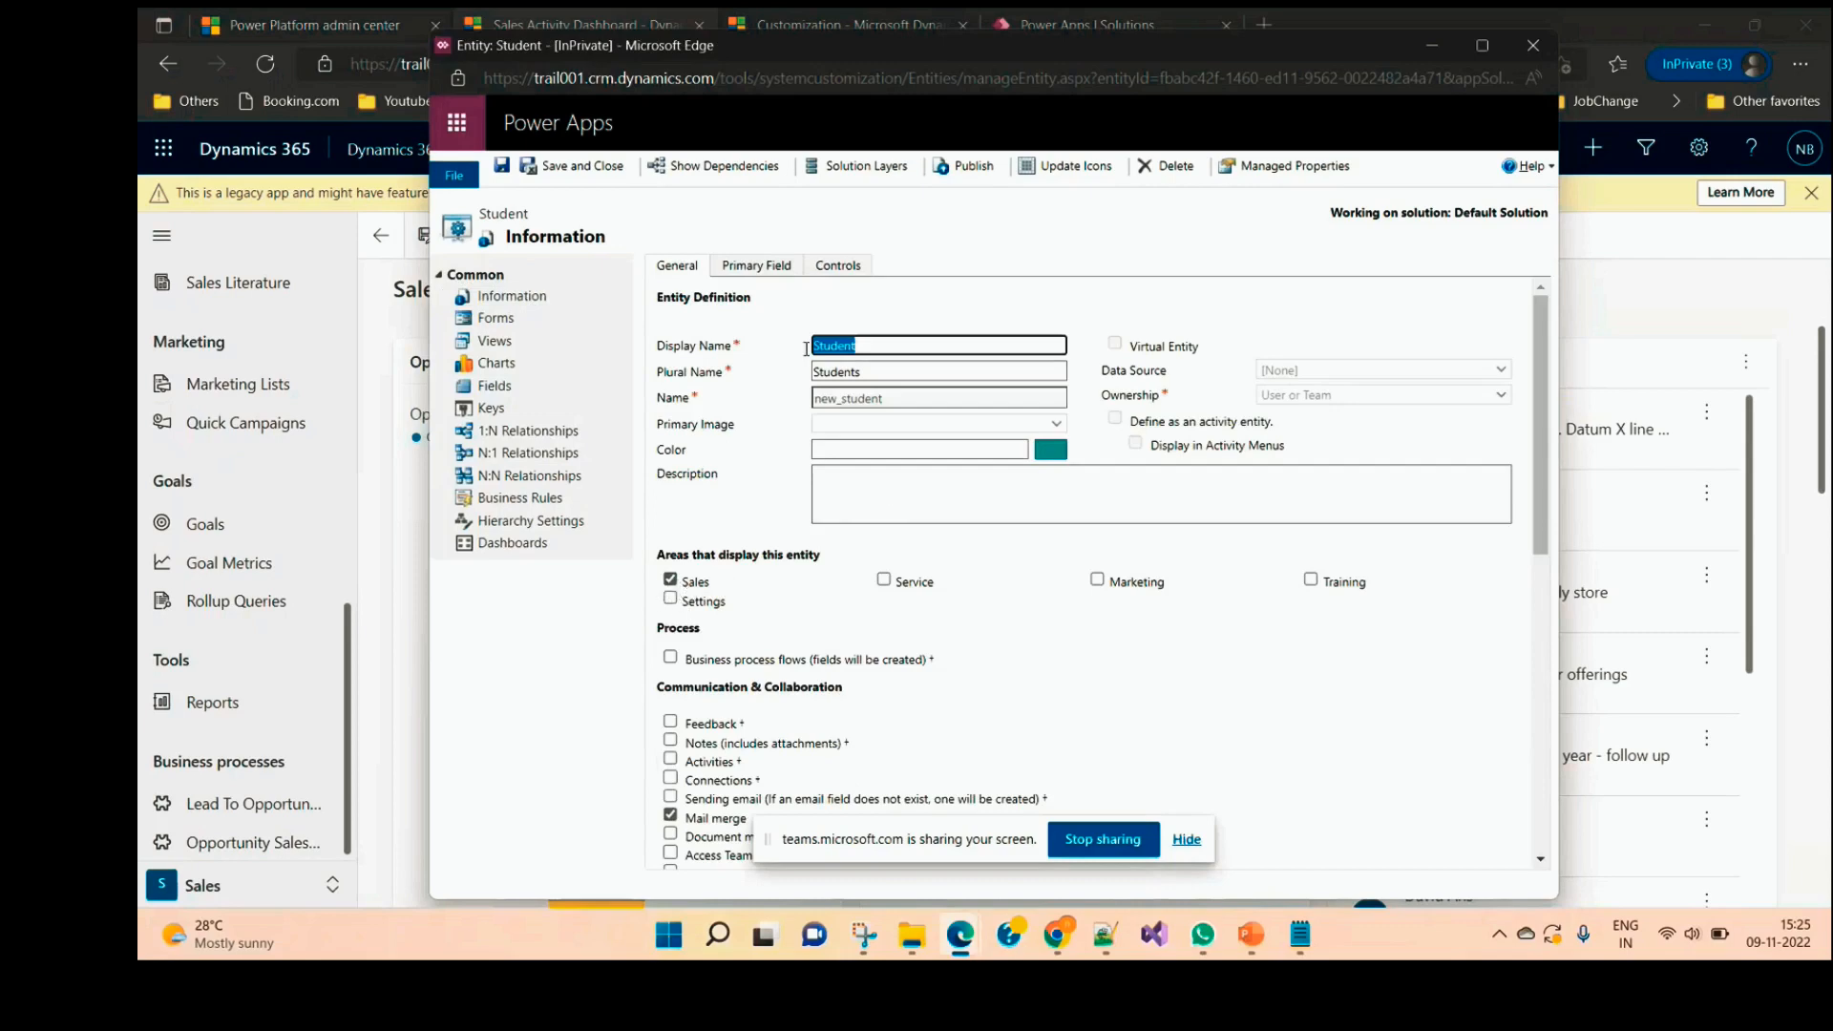
{"action": "left_click", "coordinate": [981, 172]}
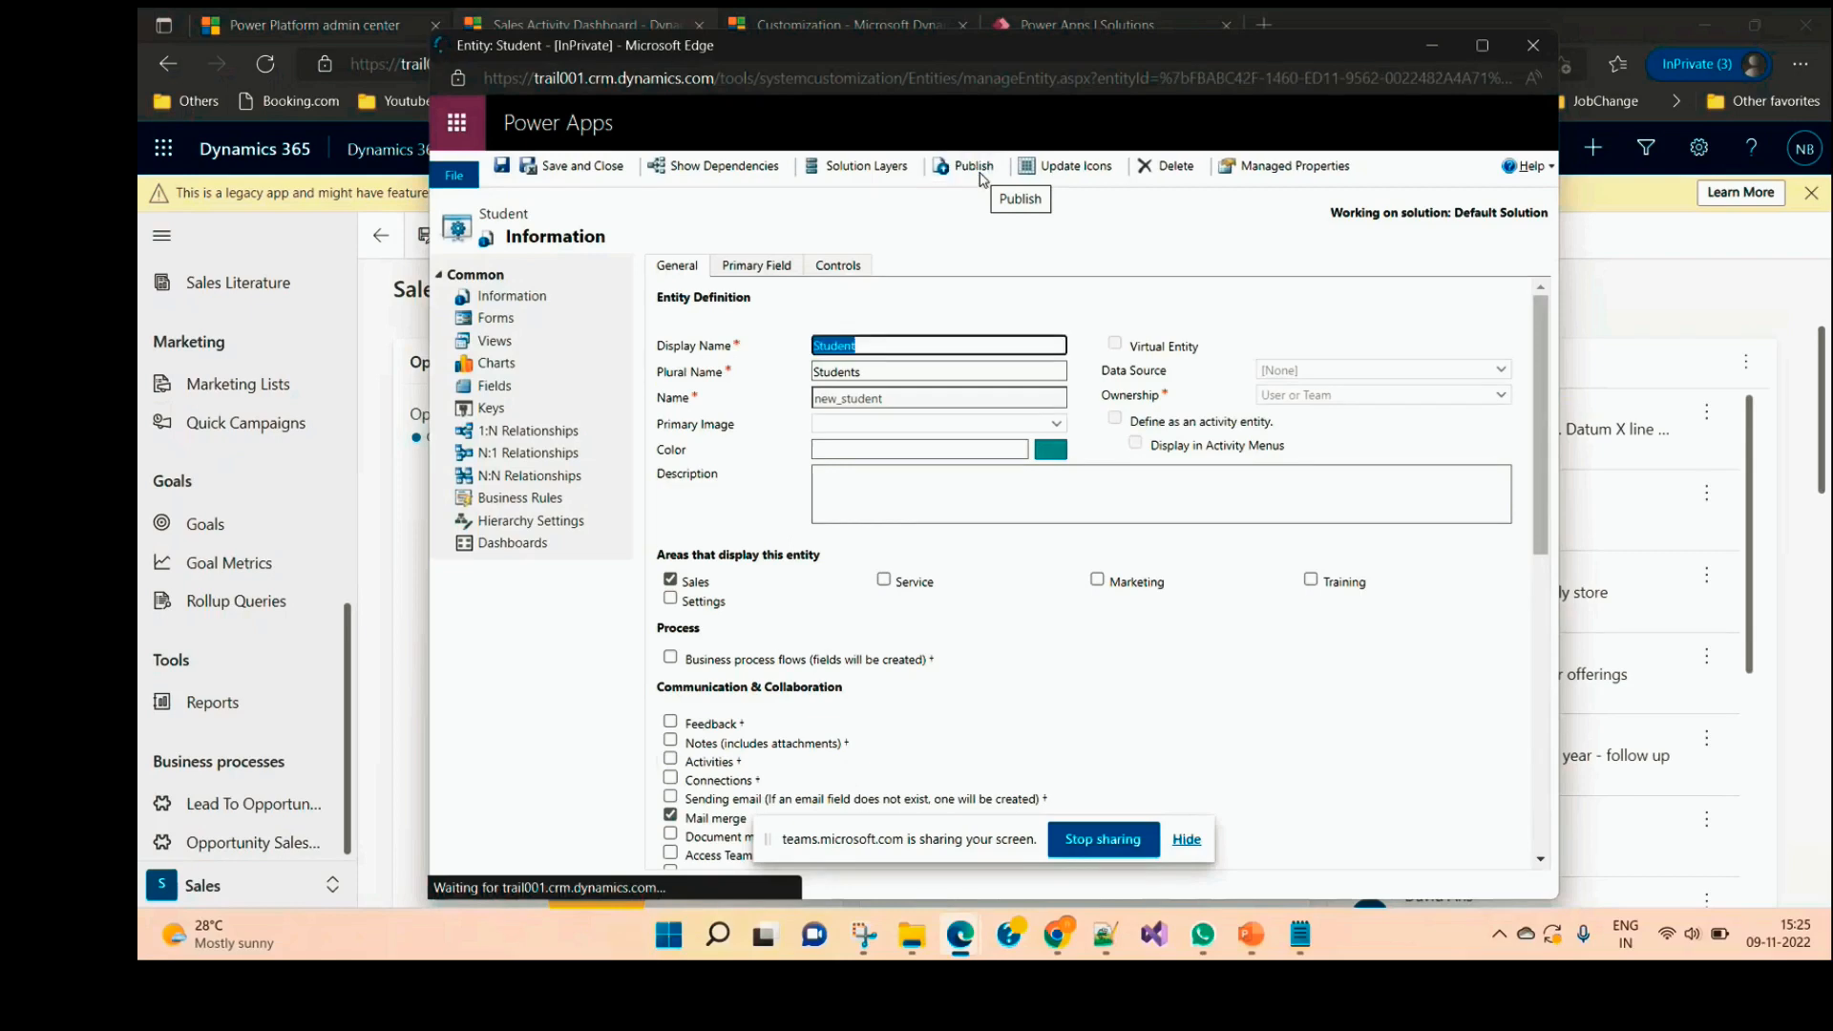
{"action": "left_click", "coordinate": [974, 170]}
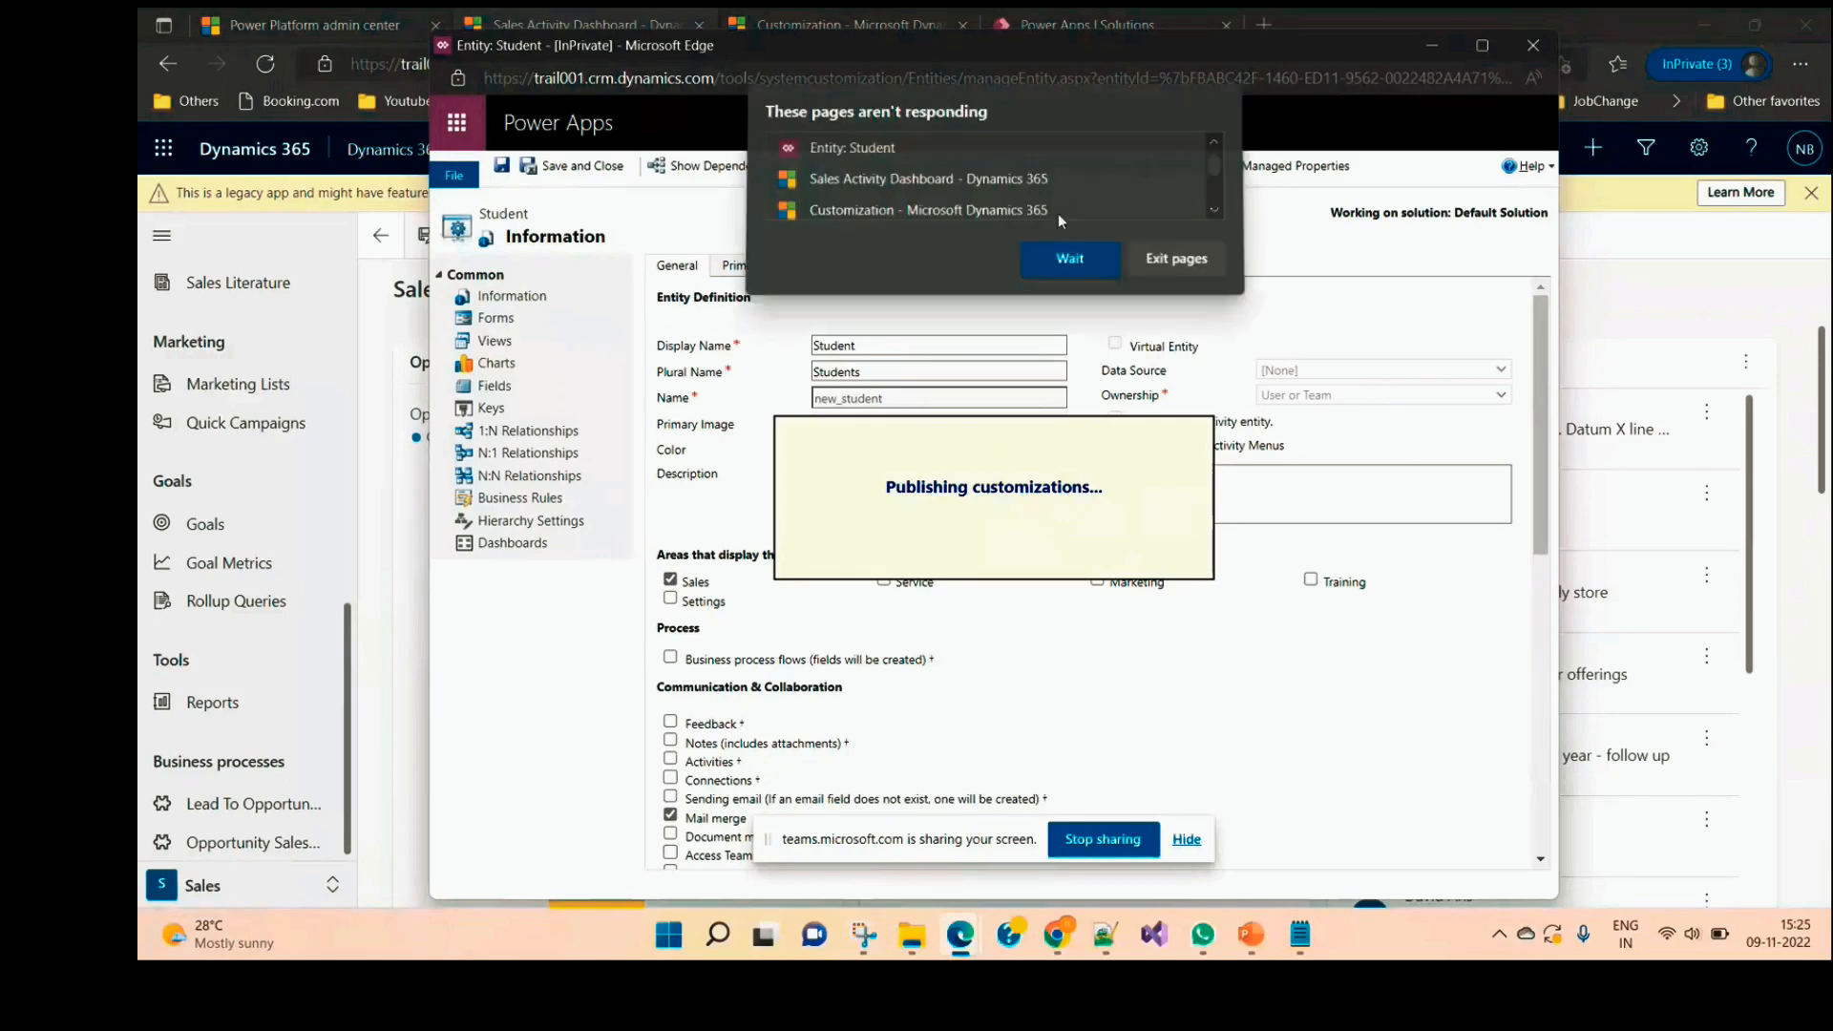
{"action": "left_click", "coordinate": [1077, 267]}
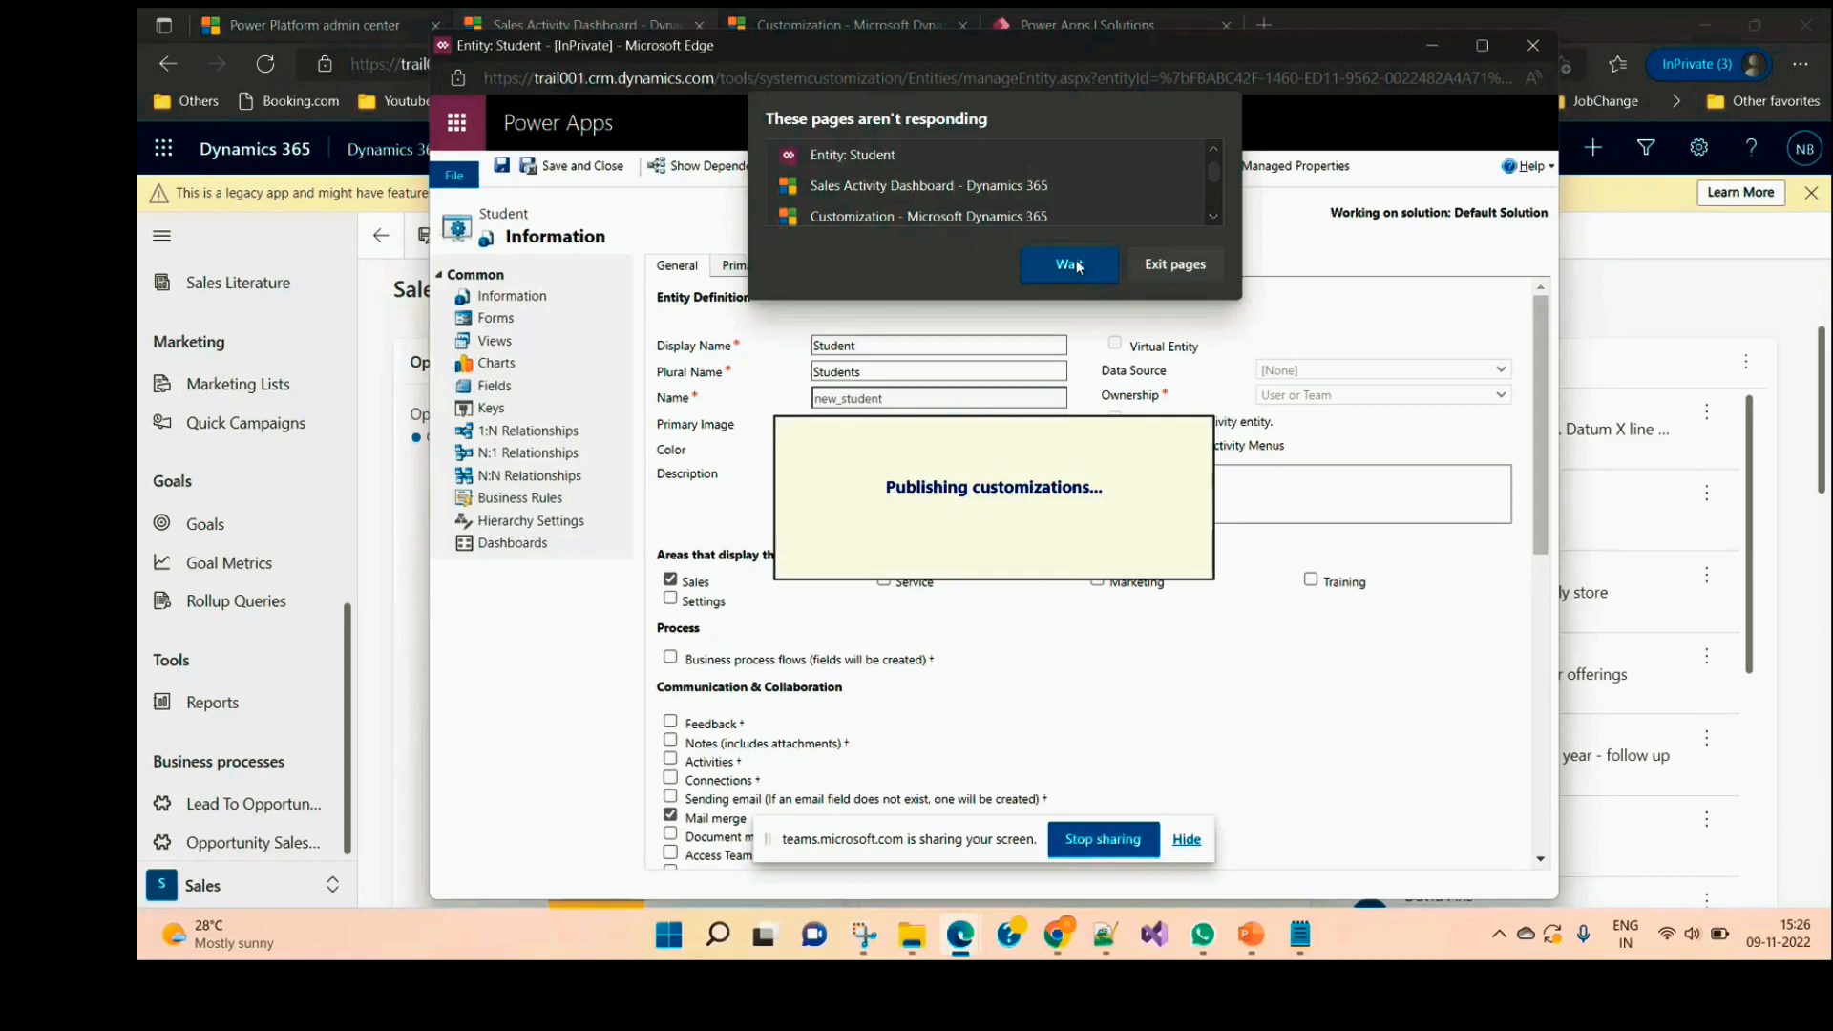
{"action": "left_click", "coordinate": [1069, 264]}
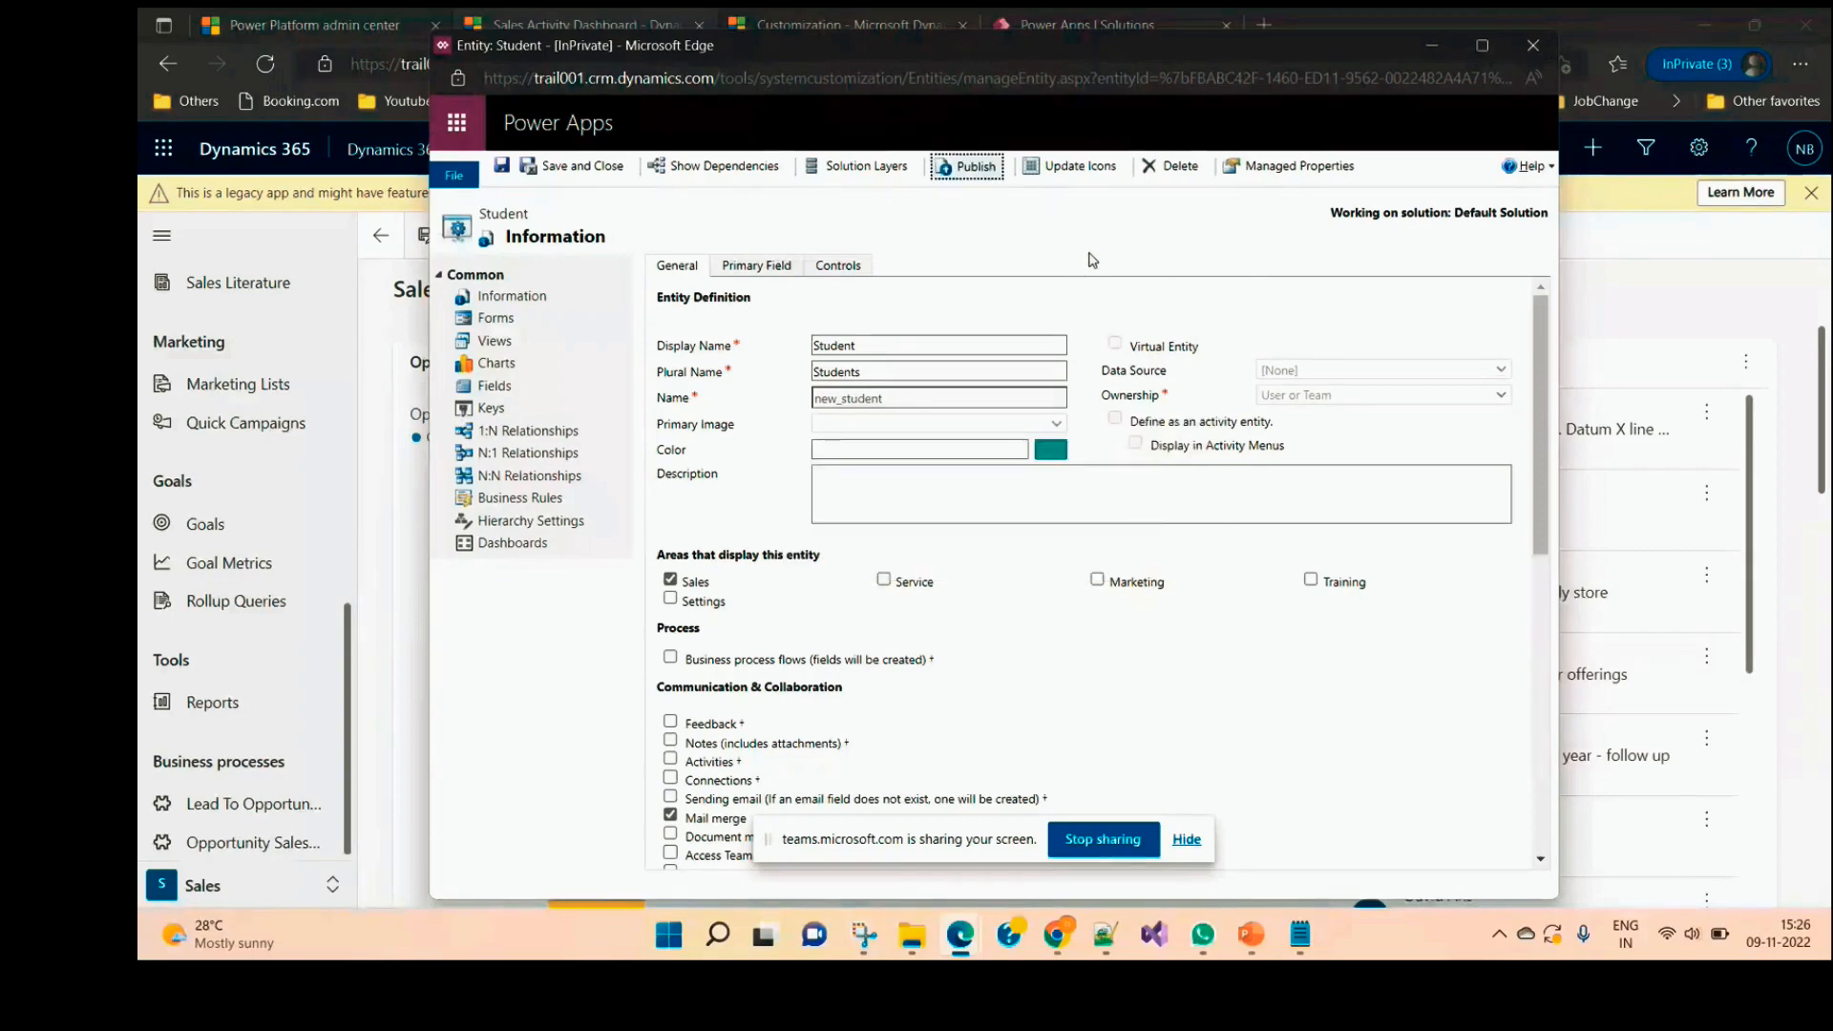
Step: Reload the Sales dashboard page and open a blank new record form from the Students list under Extensions
{"action": "left_click", "coordinate": [1446, 46]}
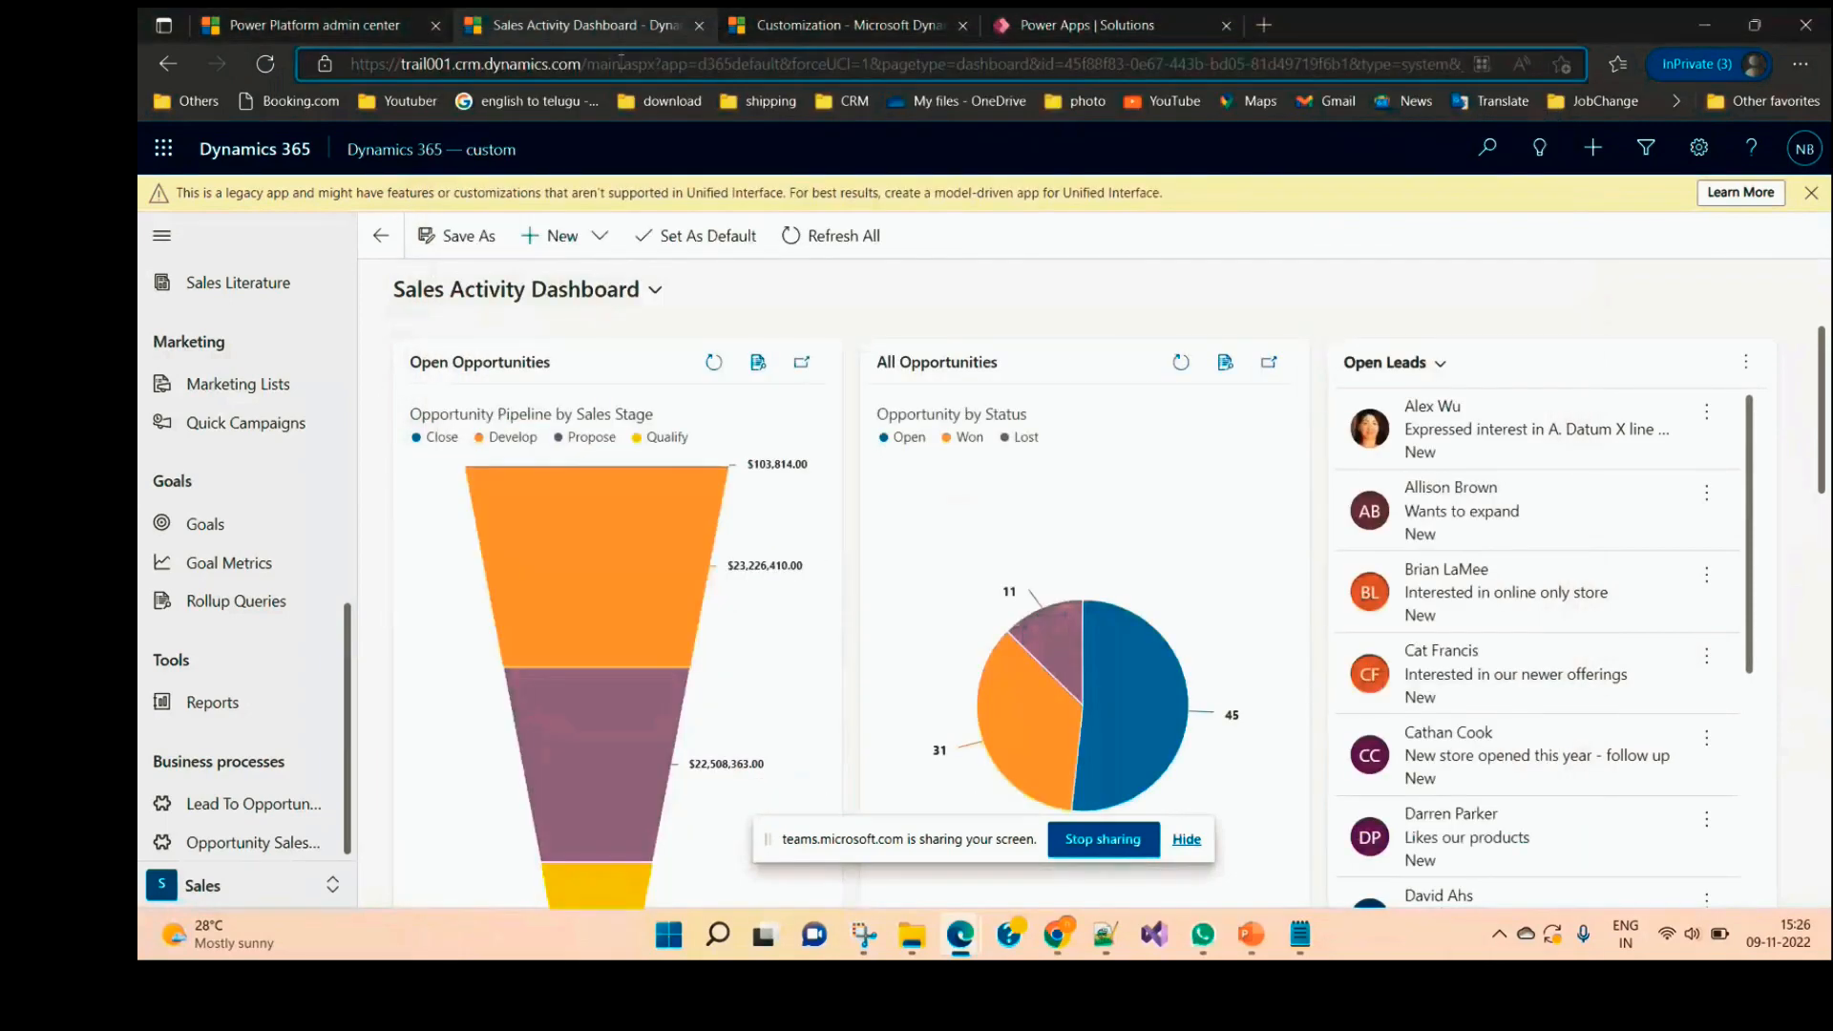
{"action": "key", "text": "Return"}
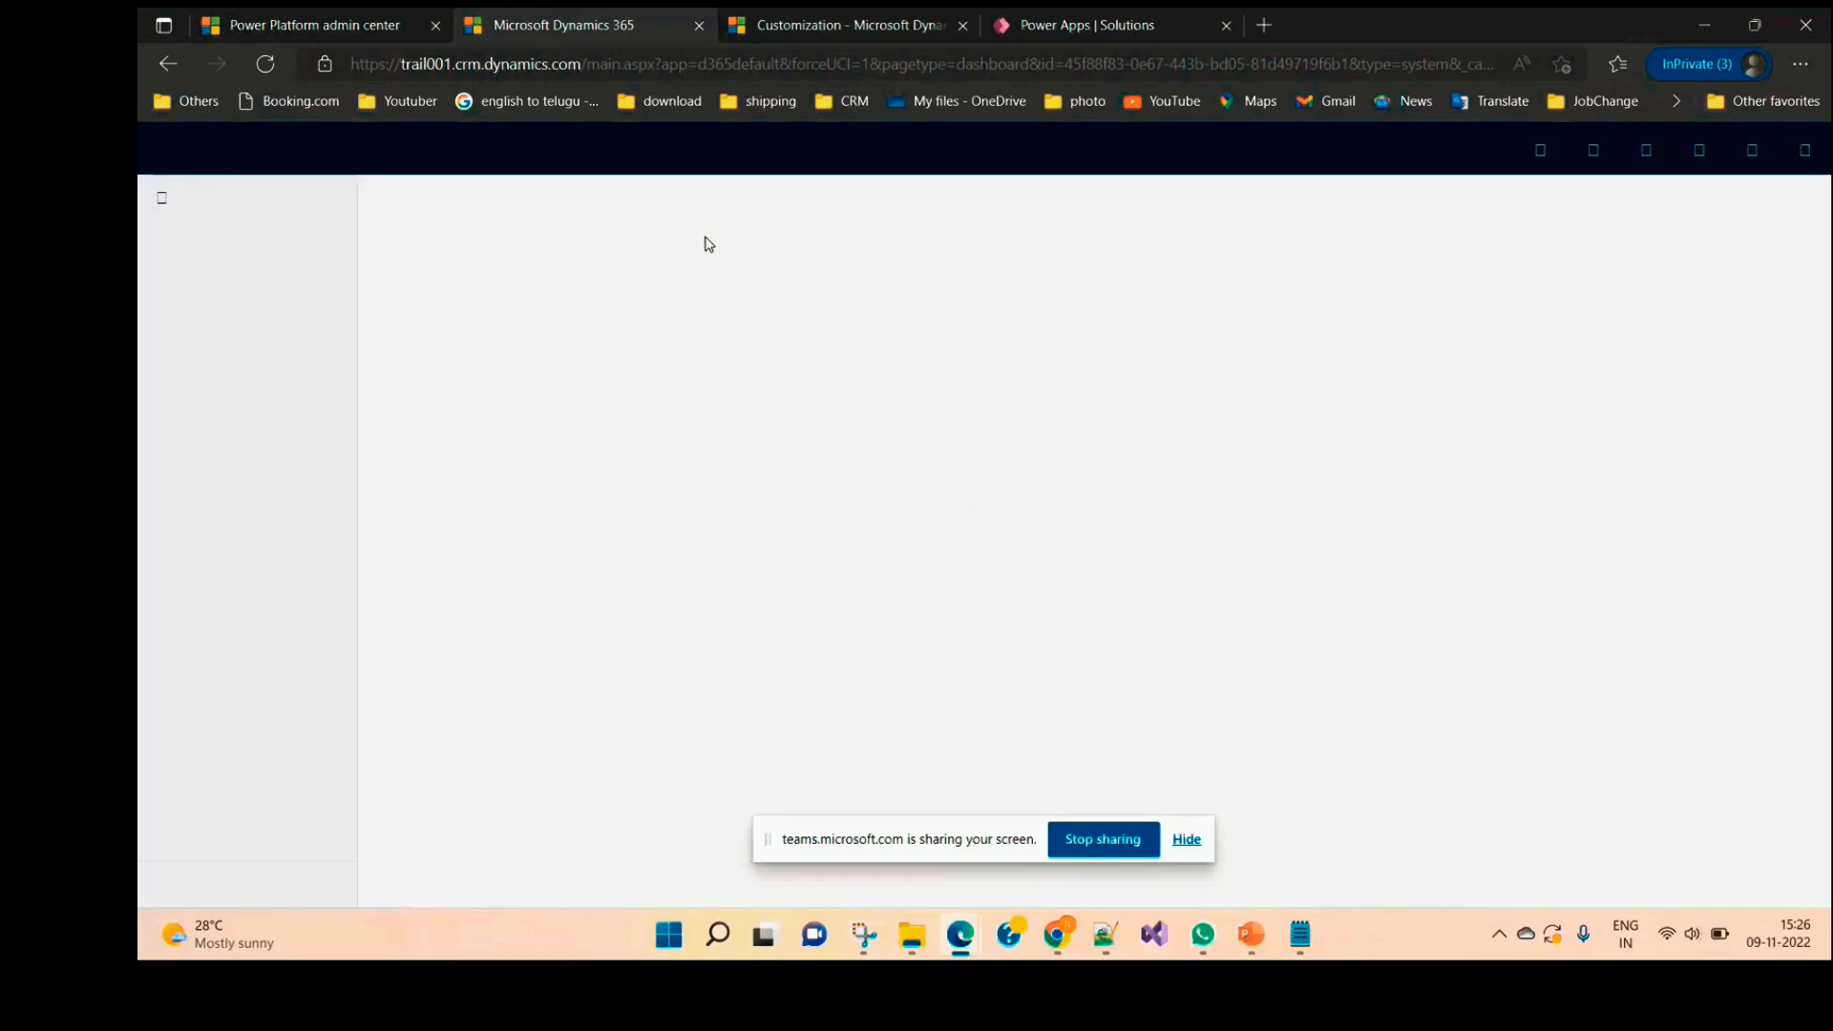
{"action": "scroll", "coordinate": [286, 549], "scroll_direction": "down", "scroll_amount": 9}
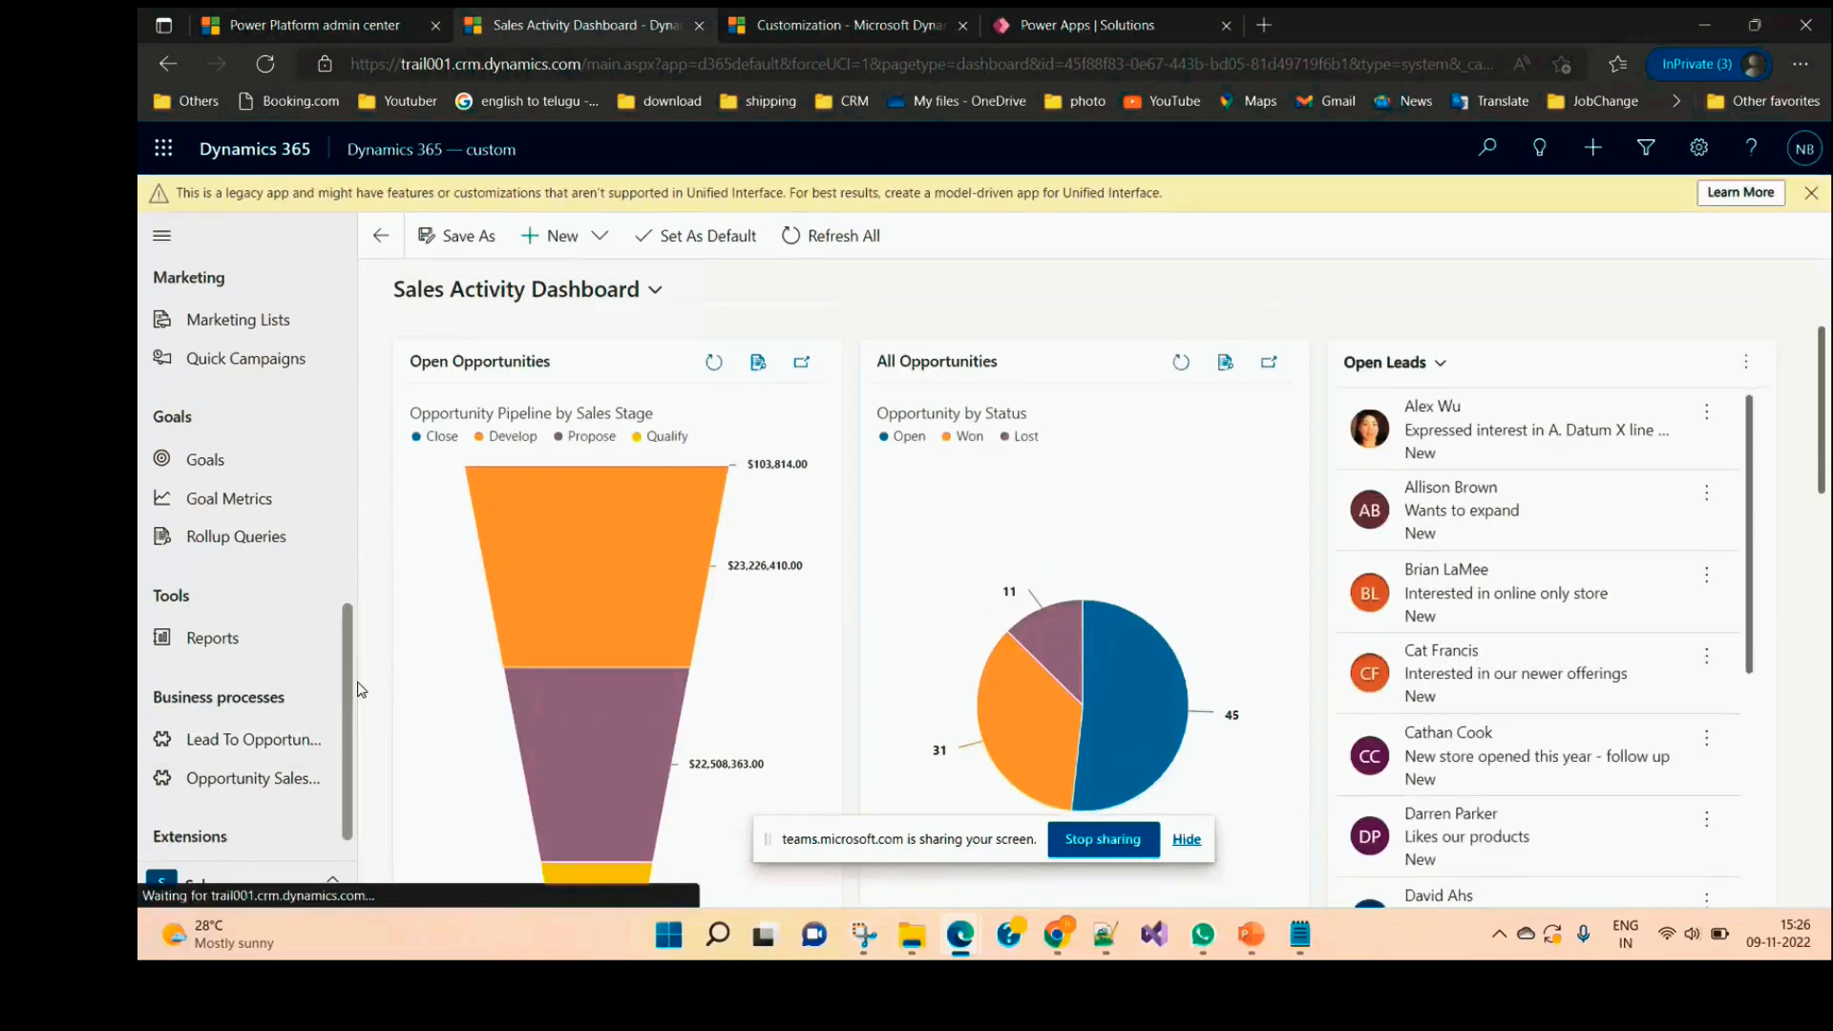
{"action": "scroll", "coordinate": [361, 690], "scroll_direction": "down", "scroll_amount": 1}
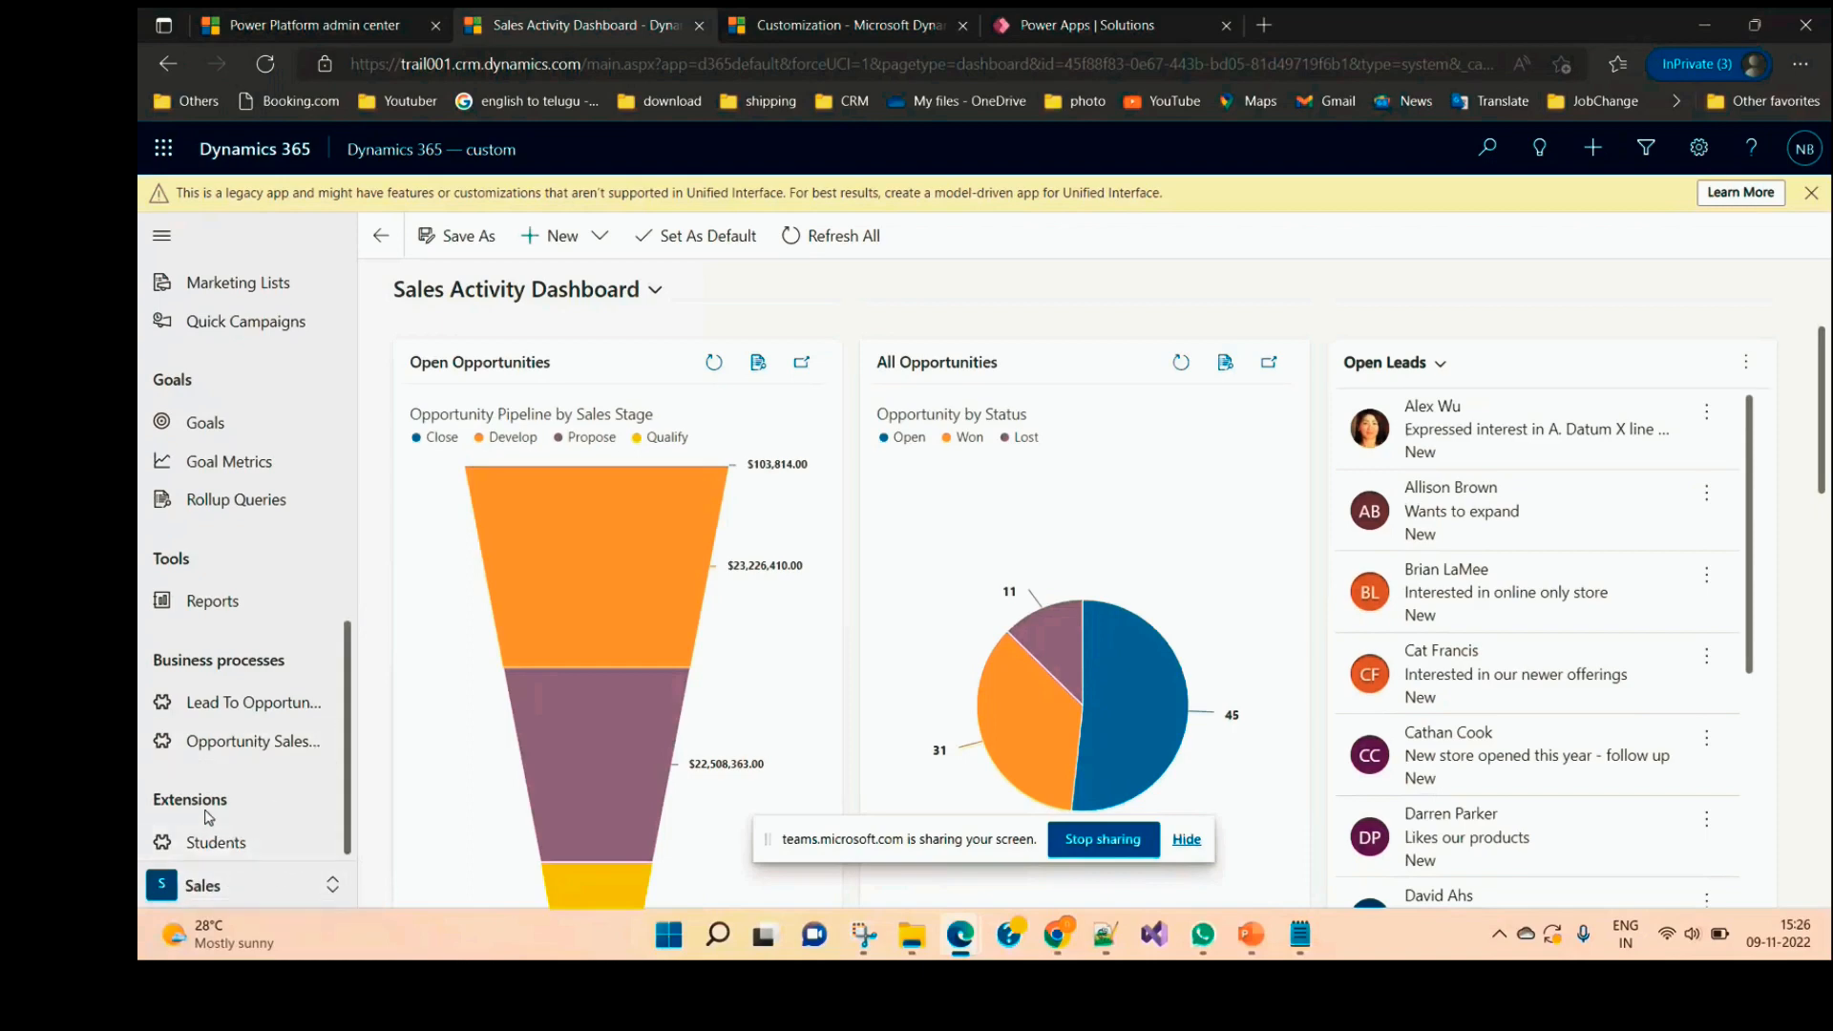
{"action": "left_click", "coordinate": [238, 847]}
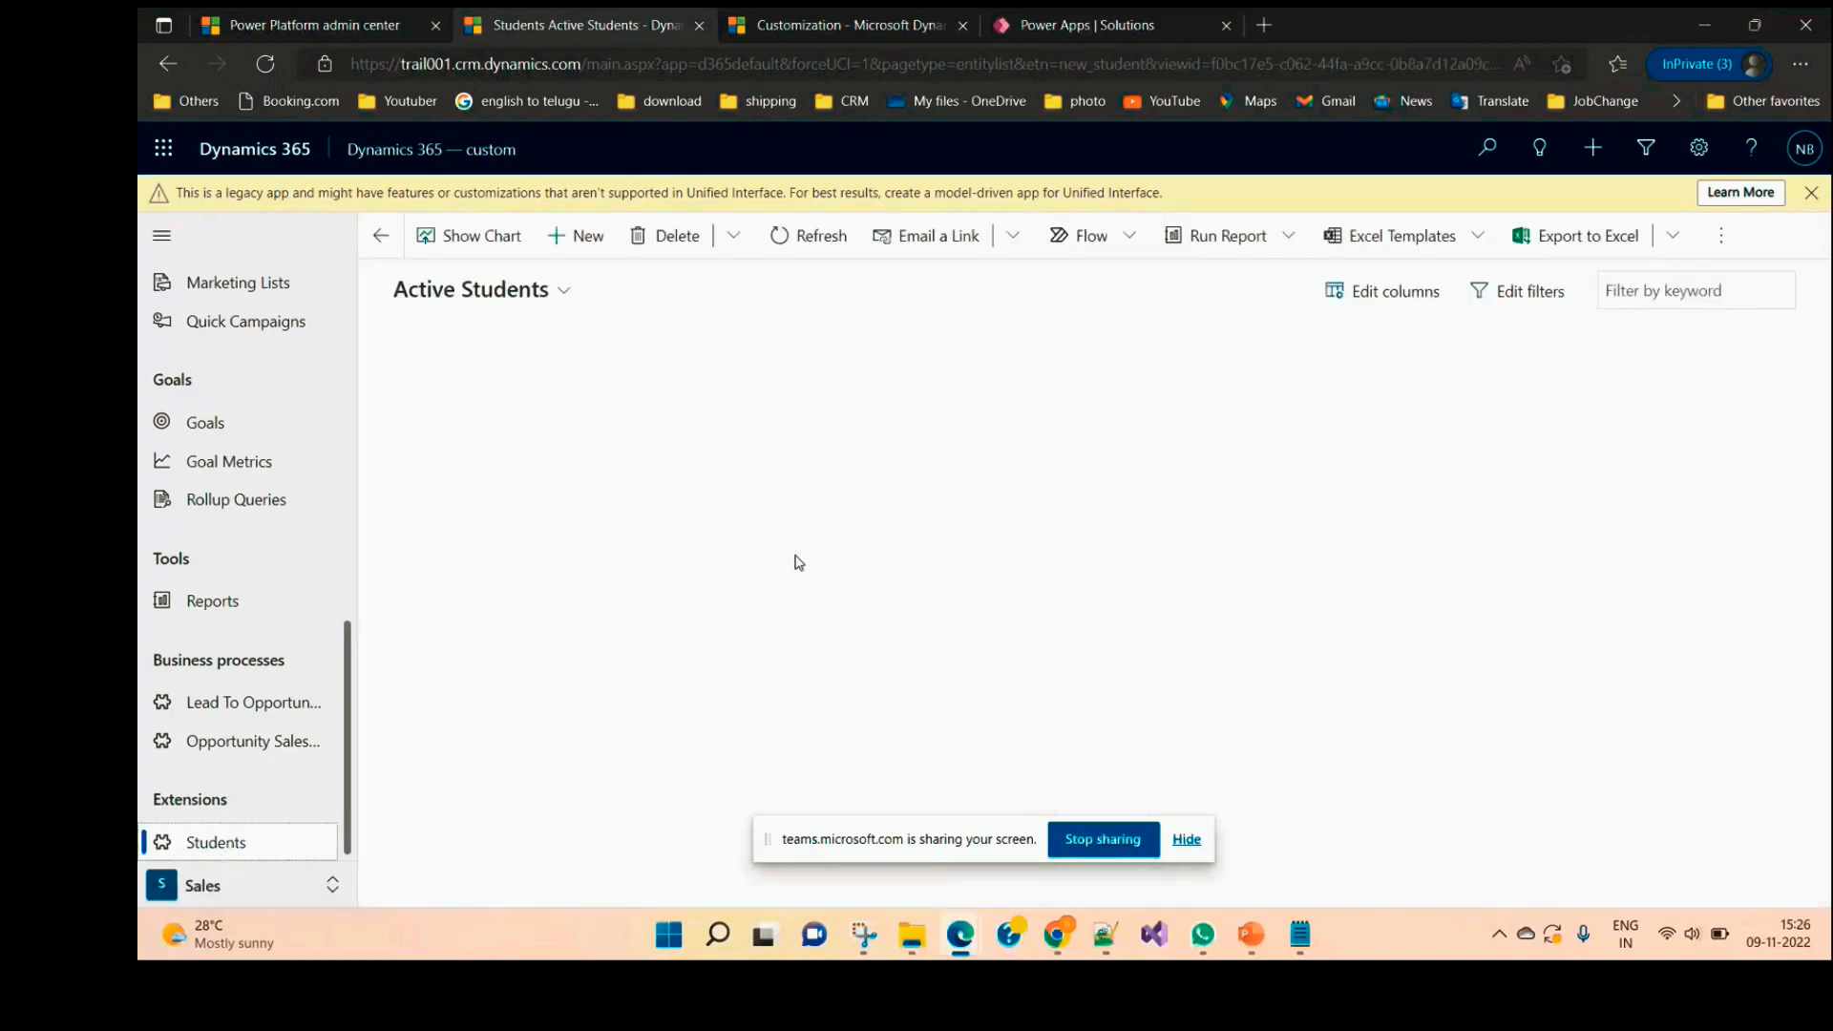
{"action": "left_click", "coordinate": [579, 240]}
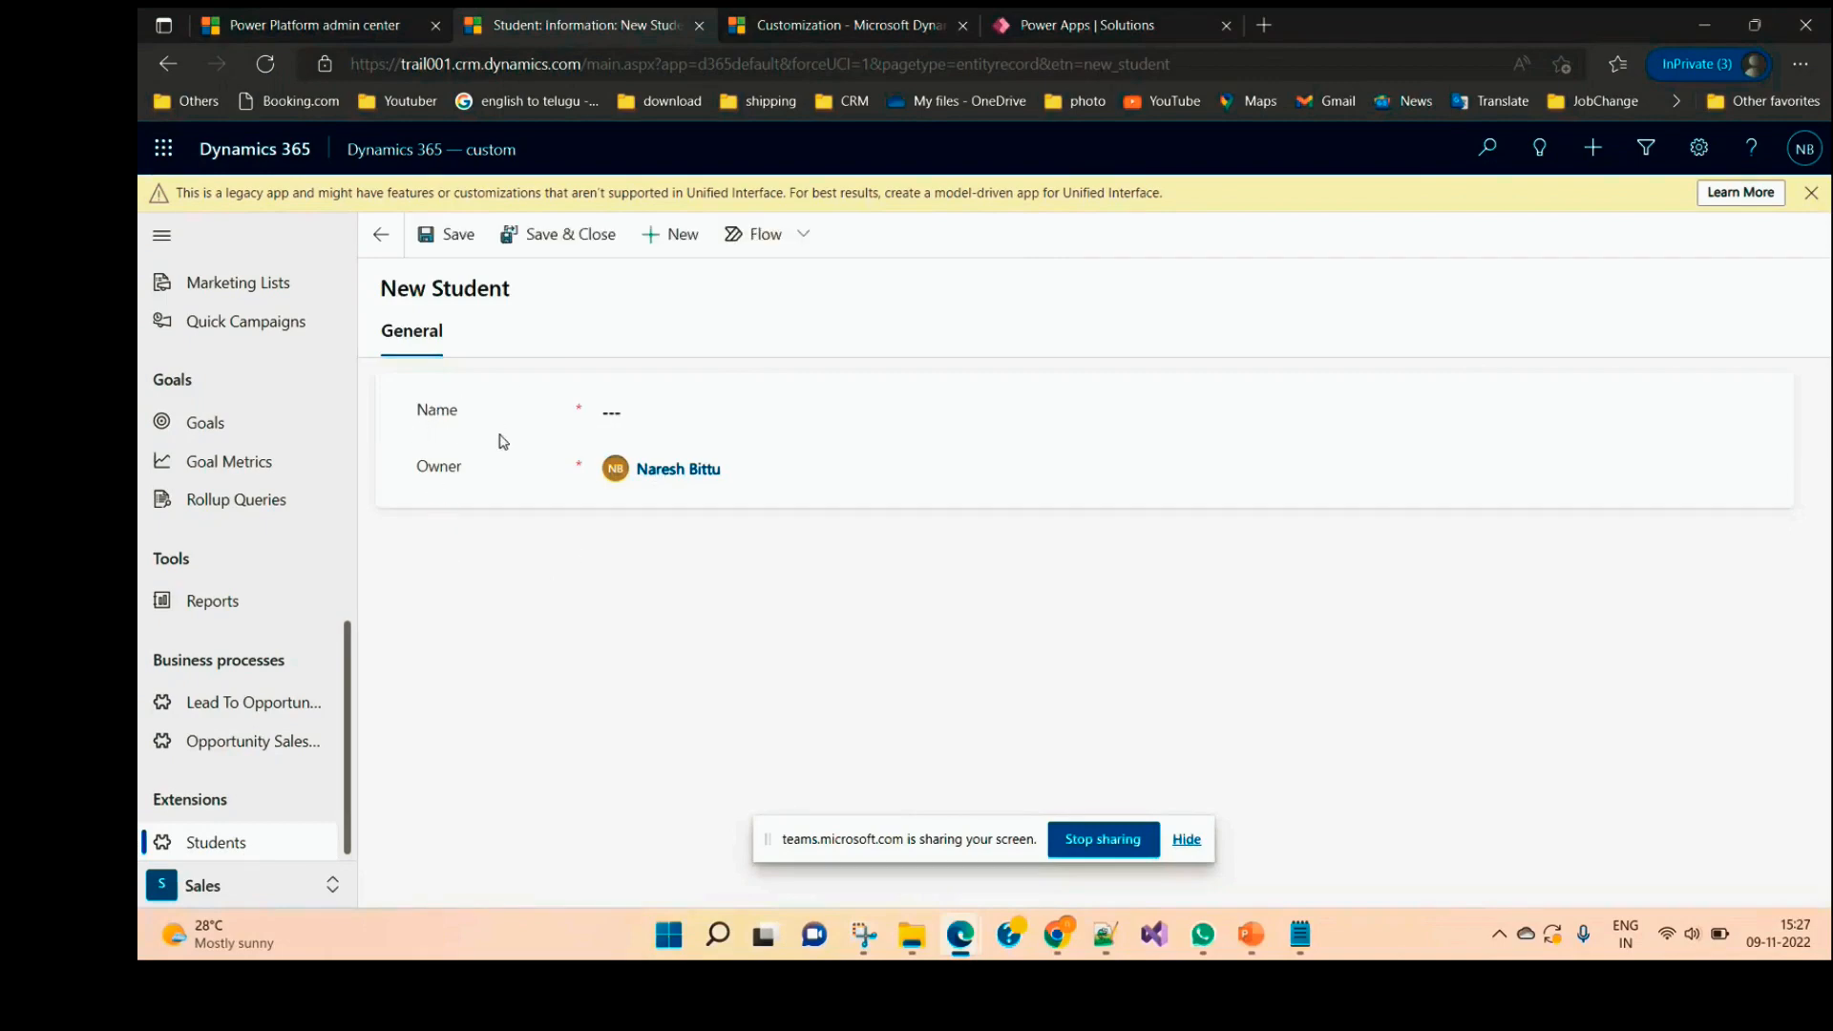
Step: Maximize the Student entity window, review all of its fields and filter the field list to the Custom view
{"action": "key", "text": "alt+Tab"}
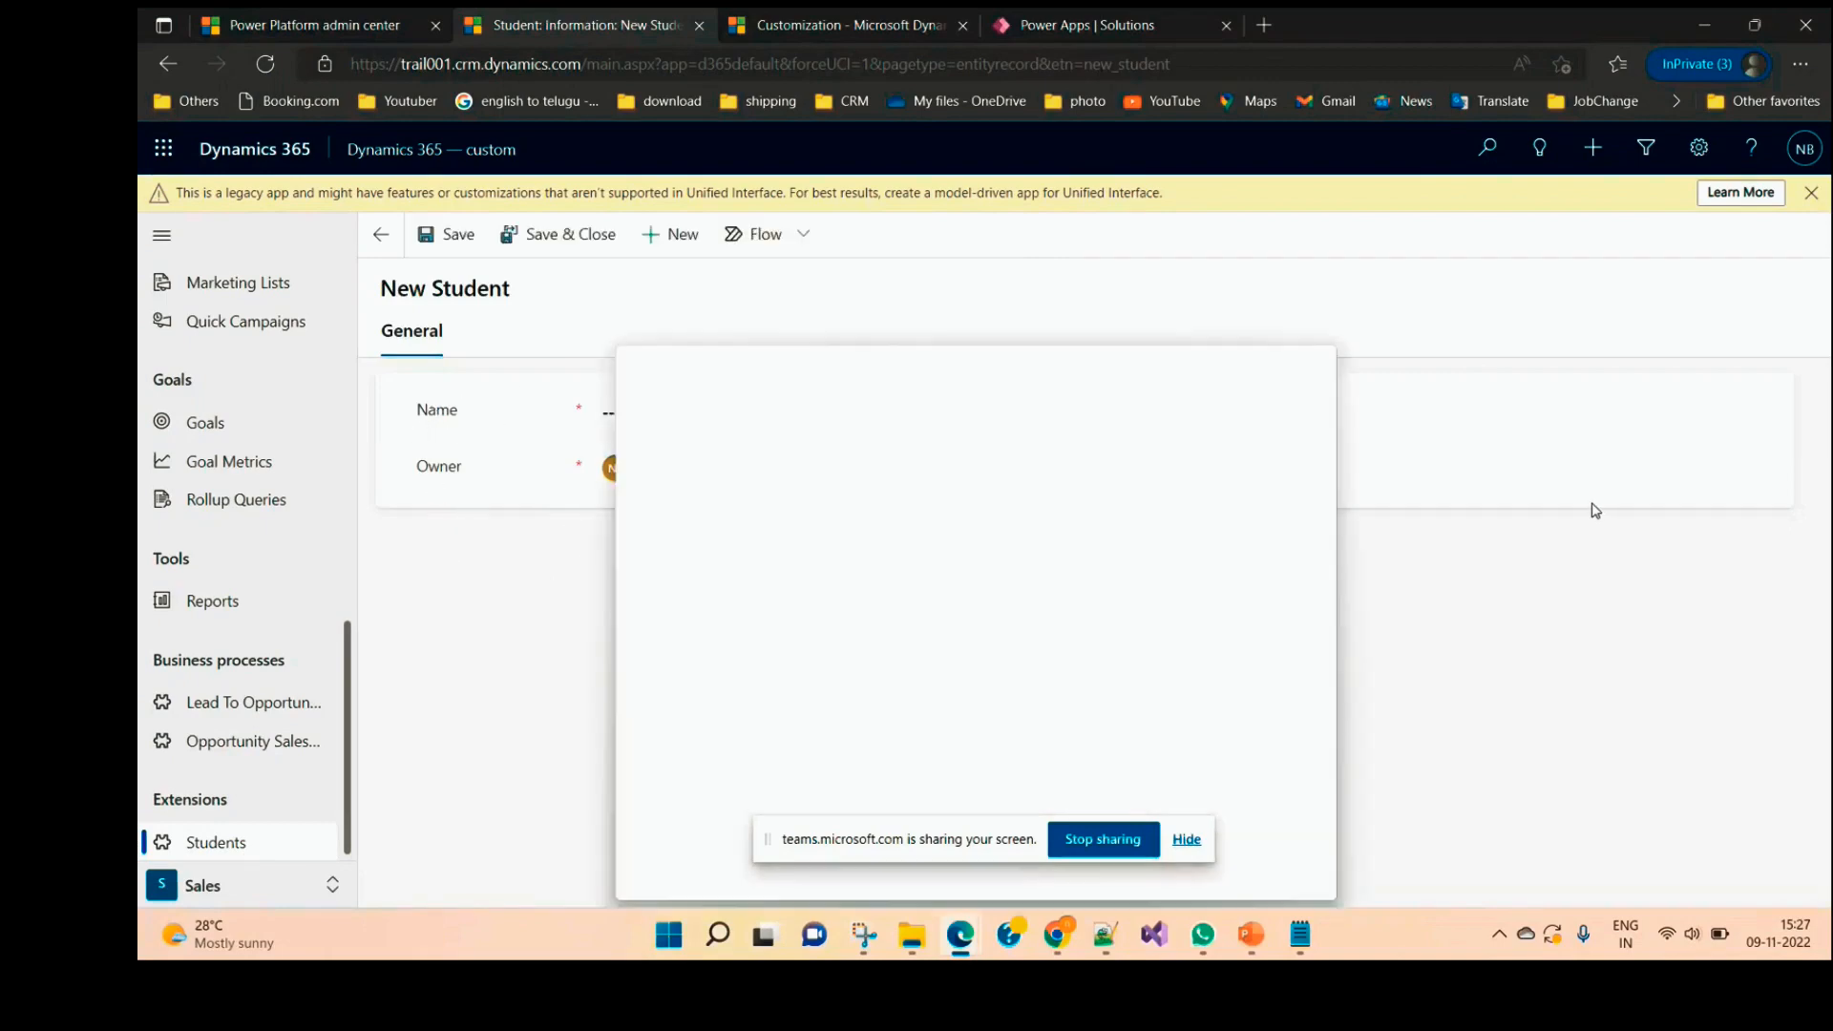
{"action": "left_click", "coordinate": [1482, 45]}
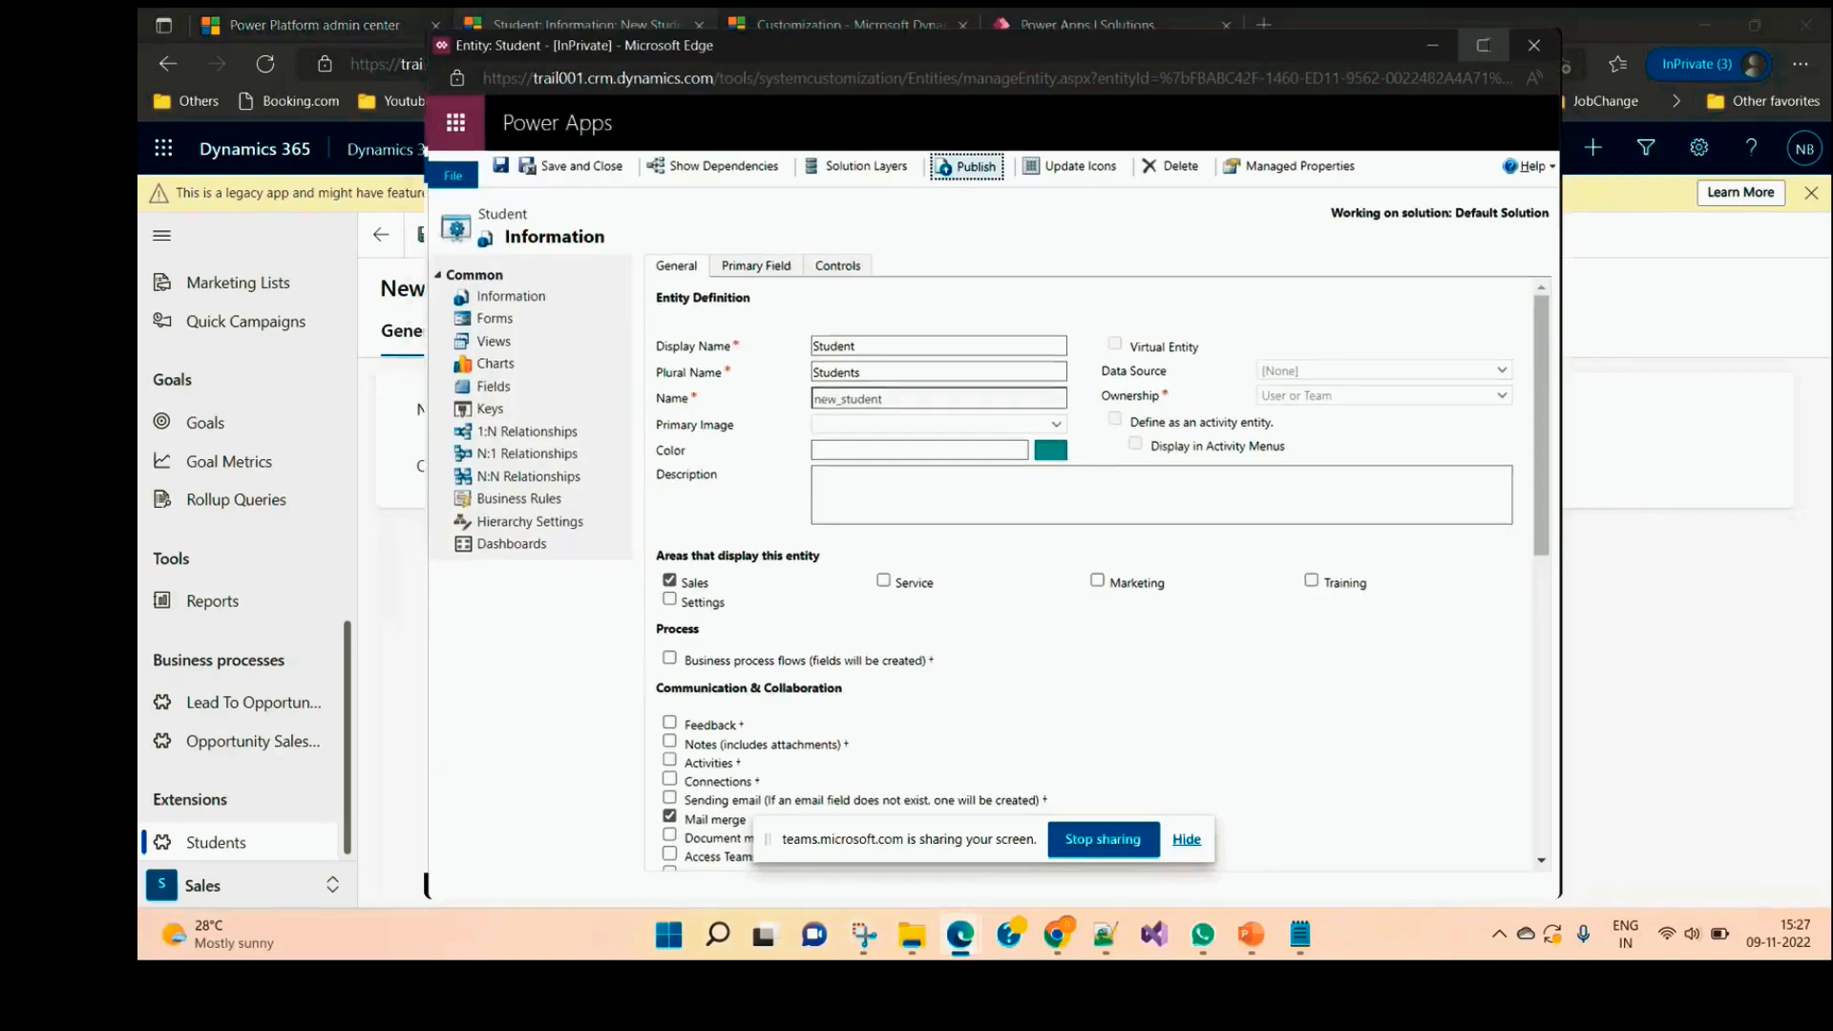
{"action": "left_click", "coordinate": [203, 292]}
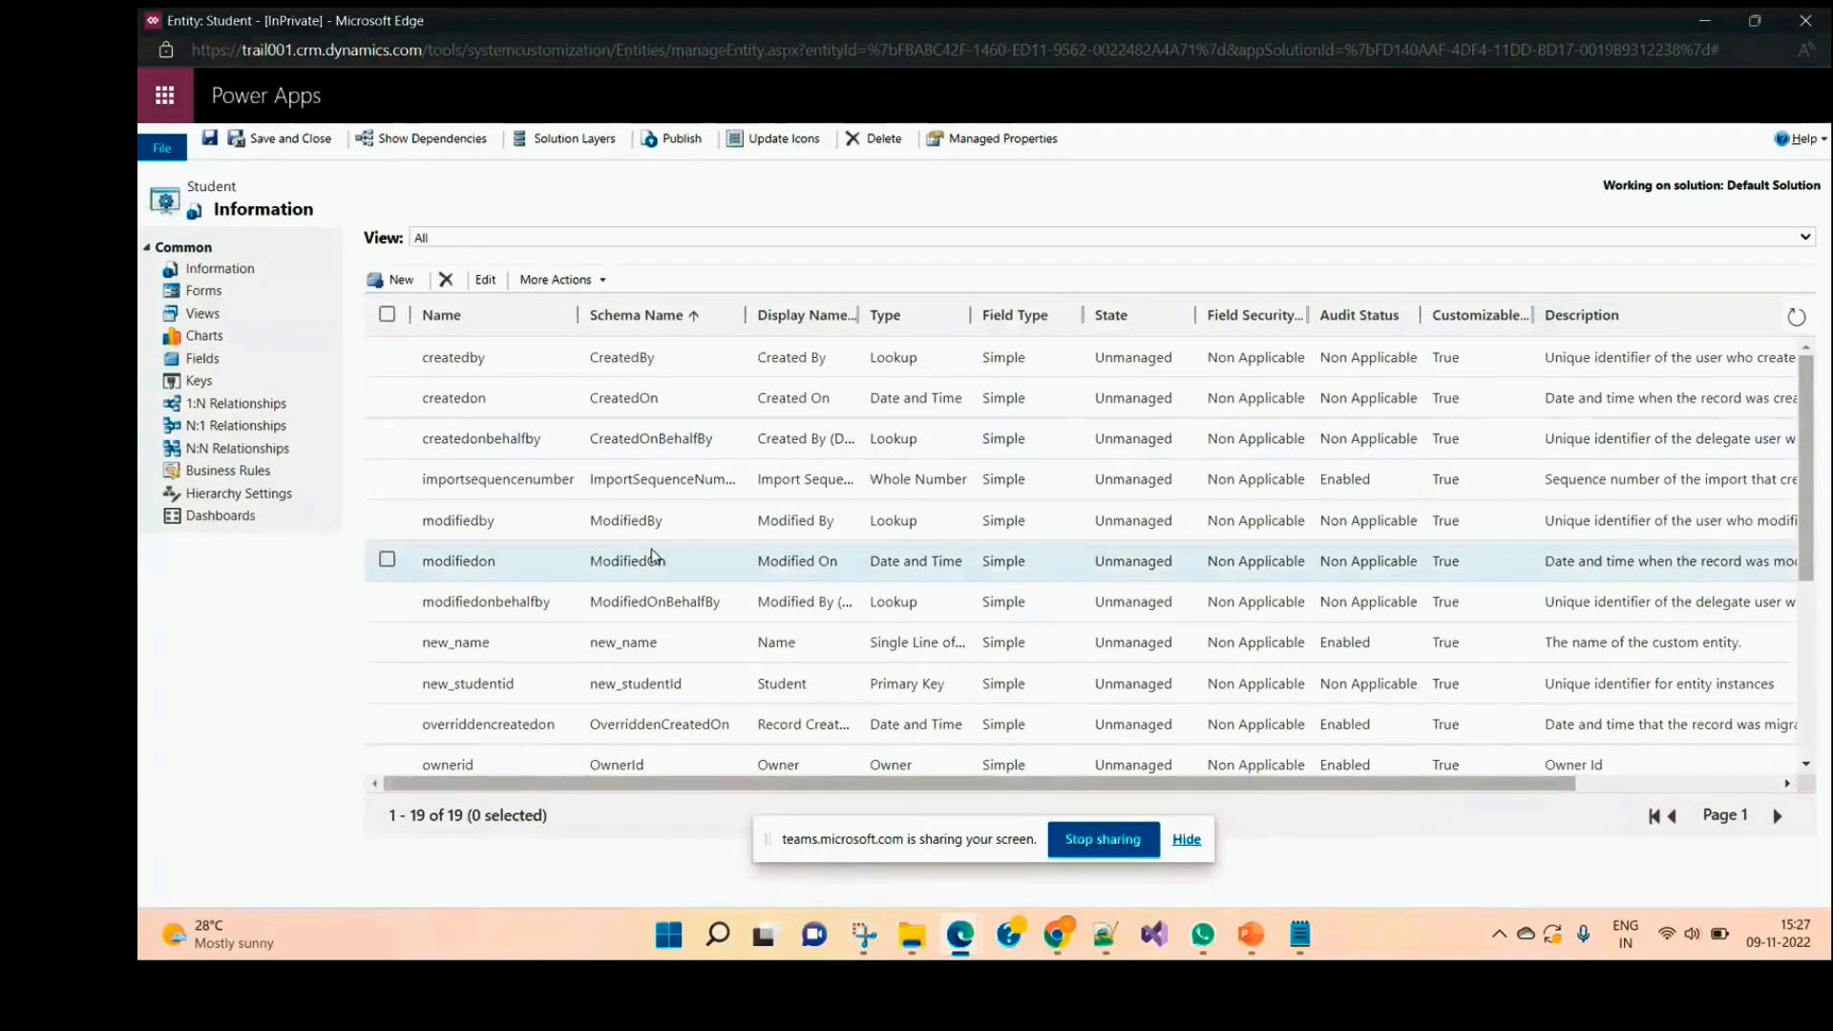
{"action": "scroll", "coordinate": [622, 668], "scroll_direction": "down", "scroll_amount": 3}
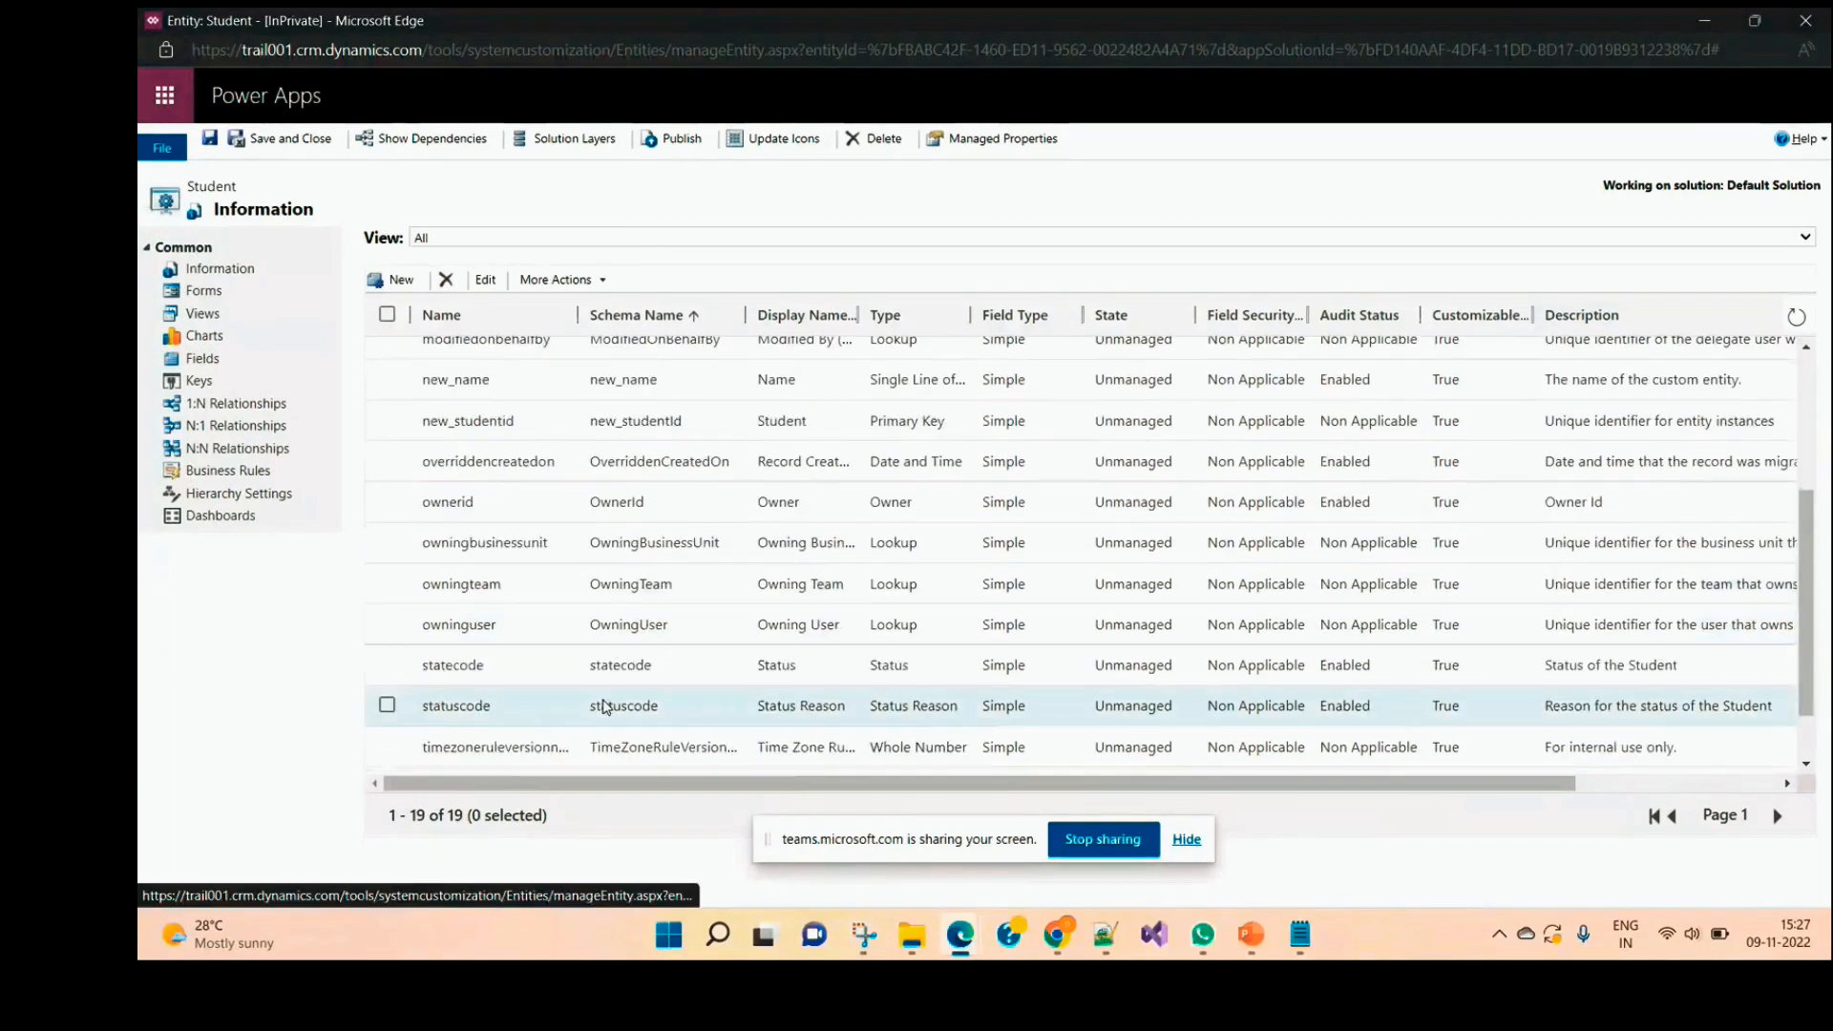
{"action": "scroll", "coordinate": [602, 603], "scroll_direction": "up", "scroll_amount": 4}
{"action": "left_click", "coordinate": [489, 238]}
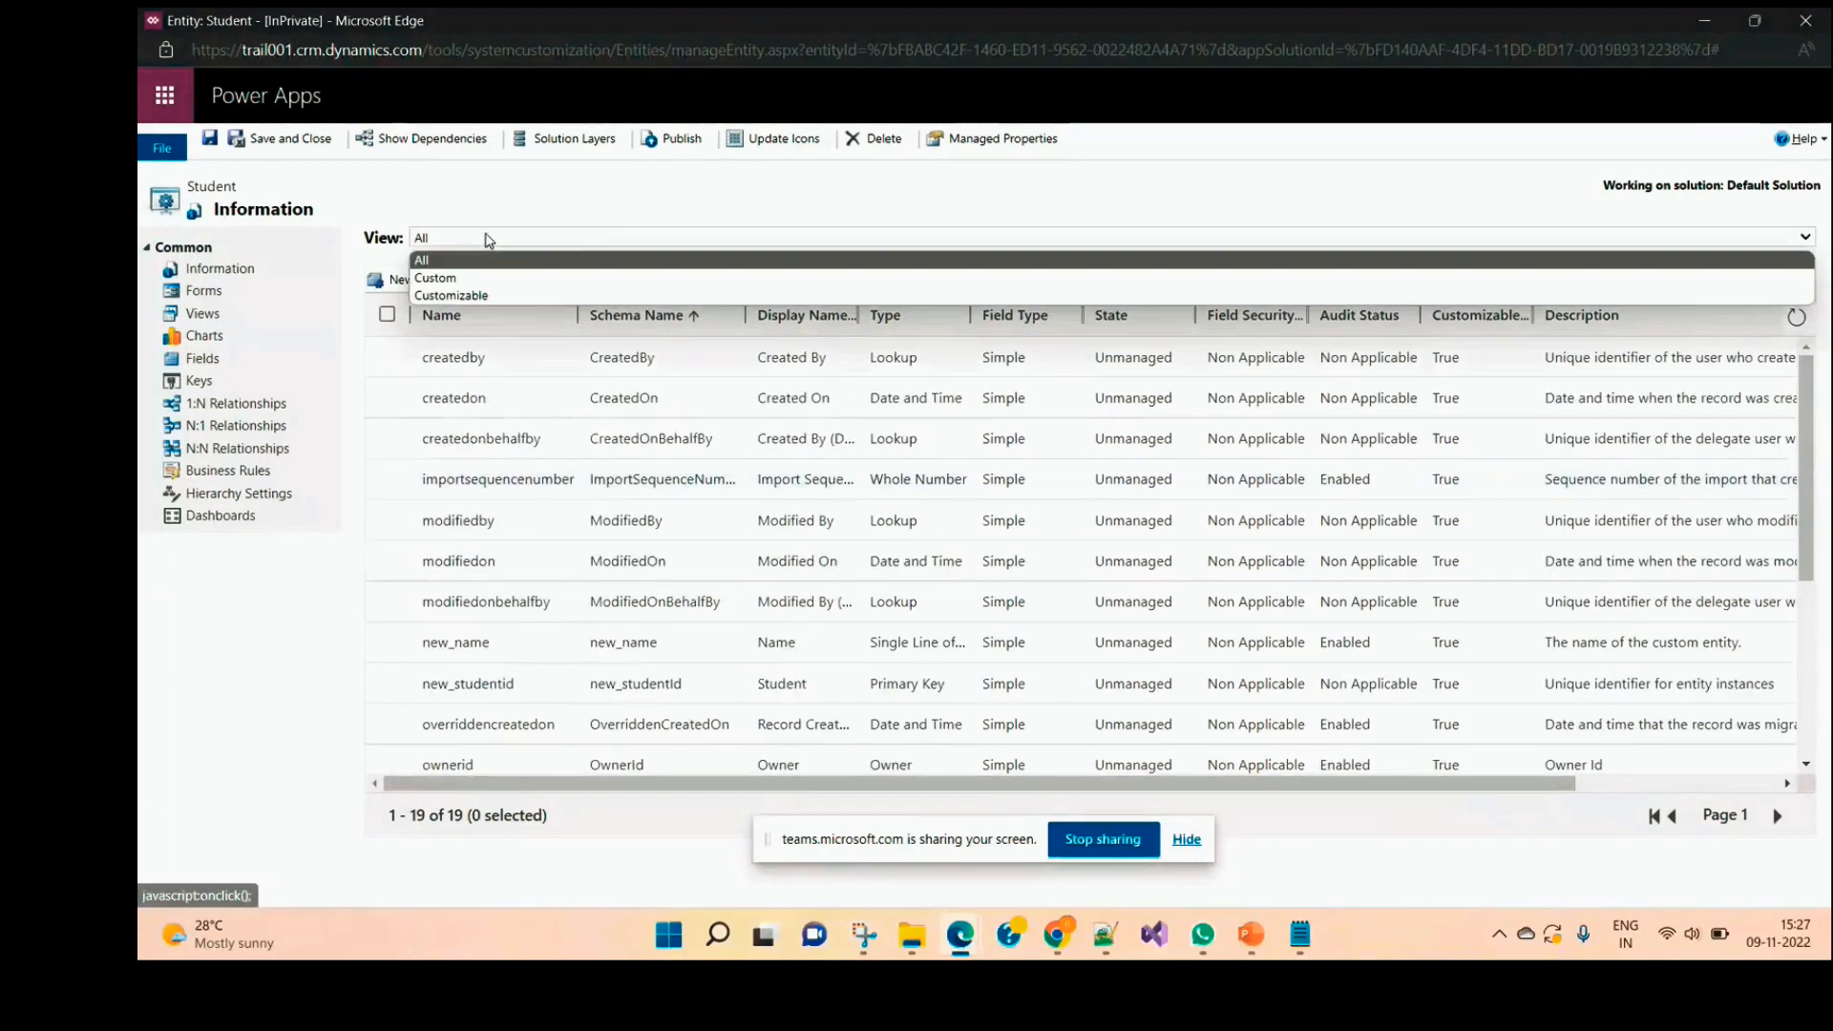
{"action": "left_click", "coordinate": [493, 279]}
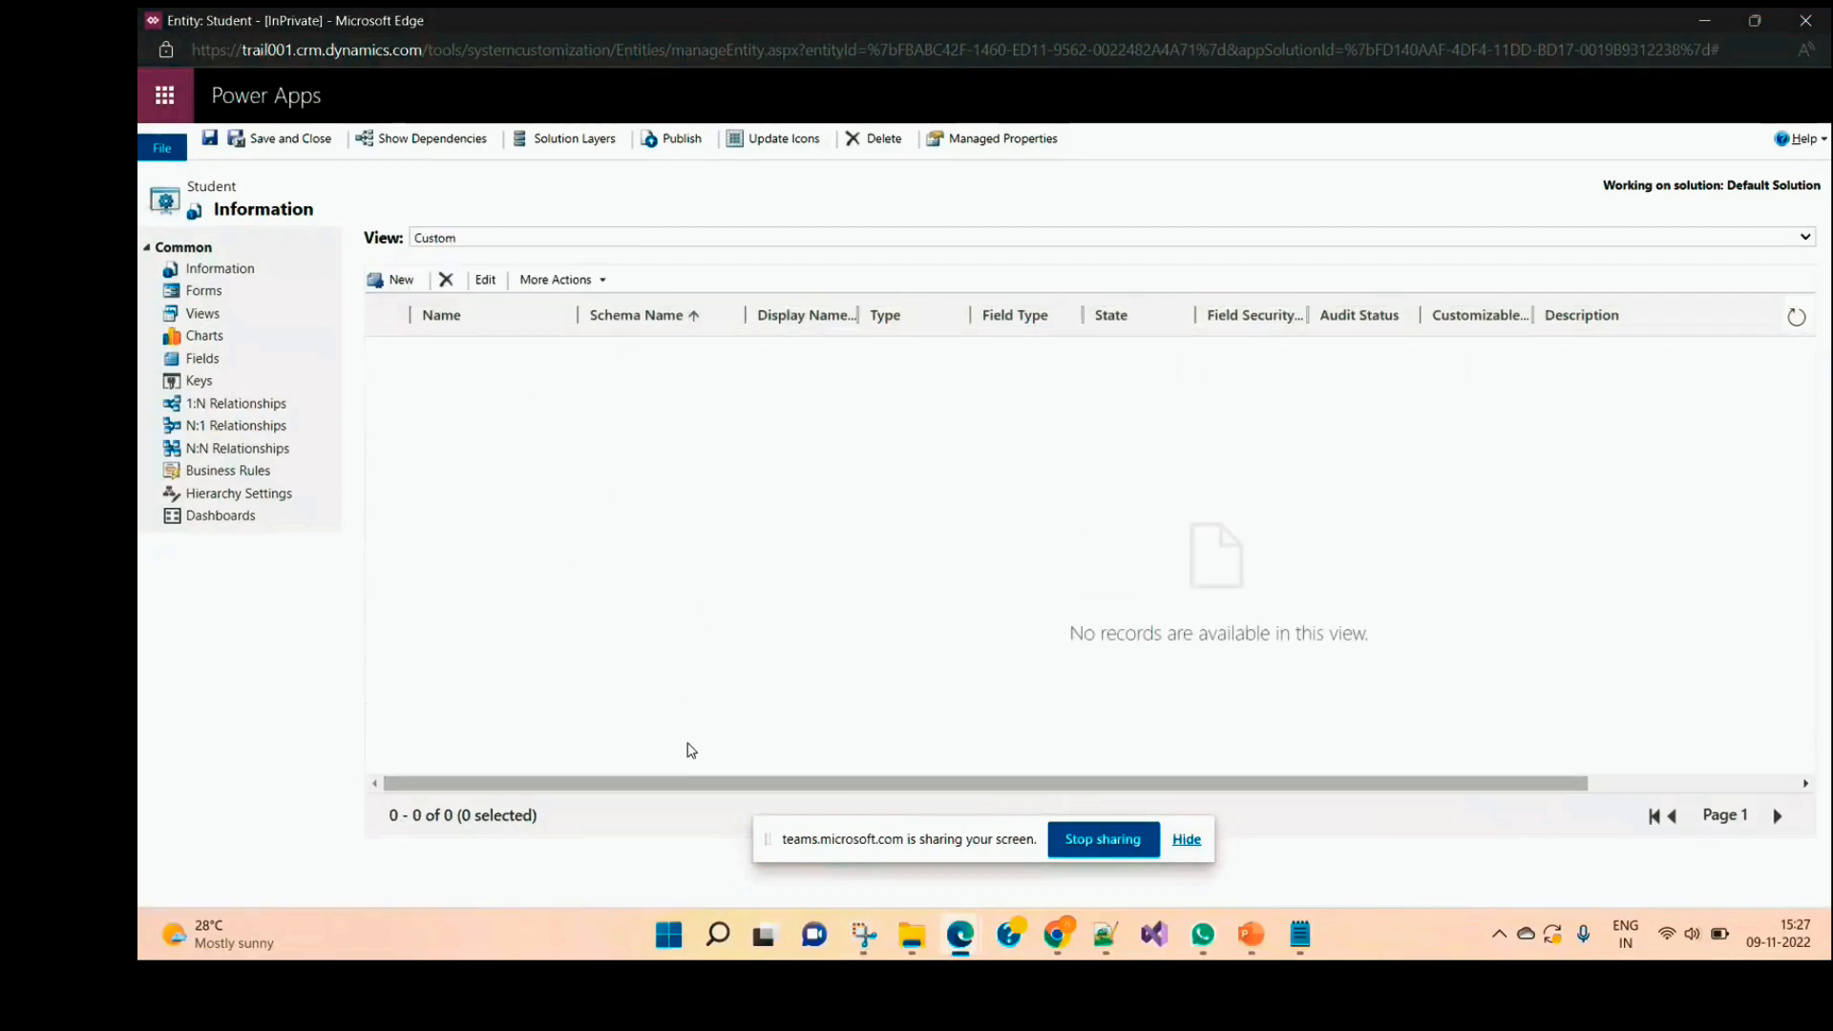
Step: Open a new field form for the Student entity to check its name prefix, and minimize the field and entity windows
{"action": "left_click", "coordinate": [399, 283]}
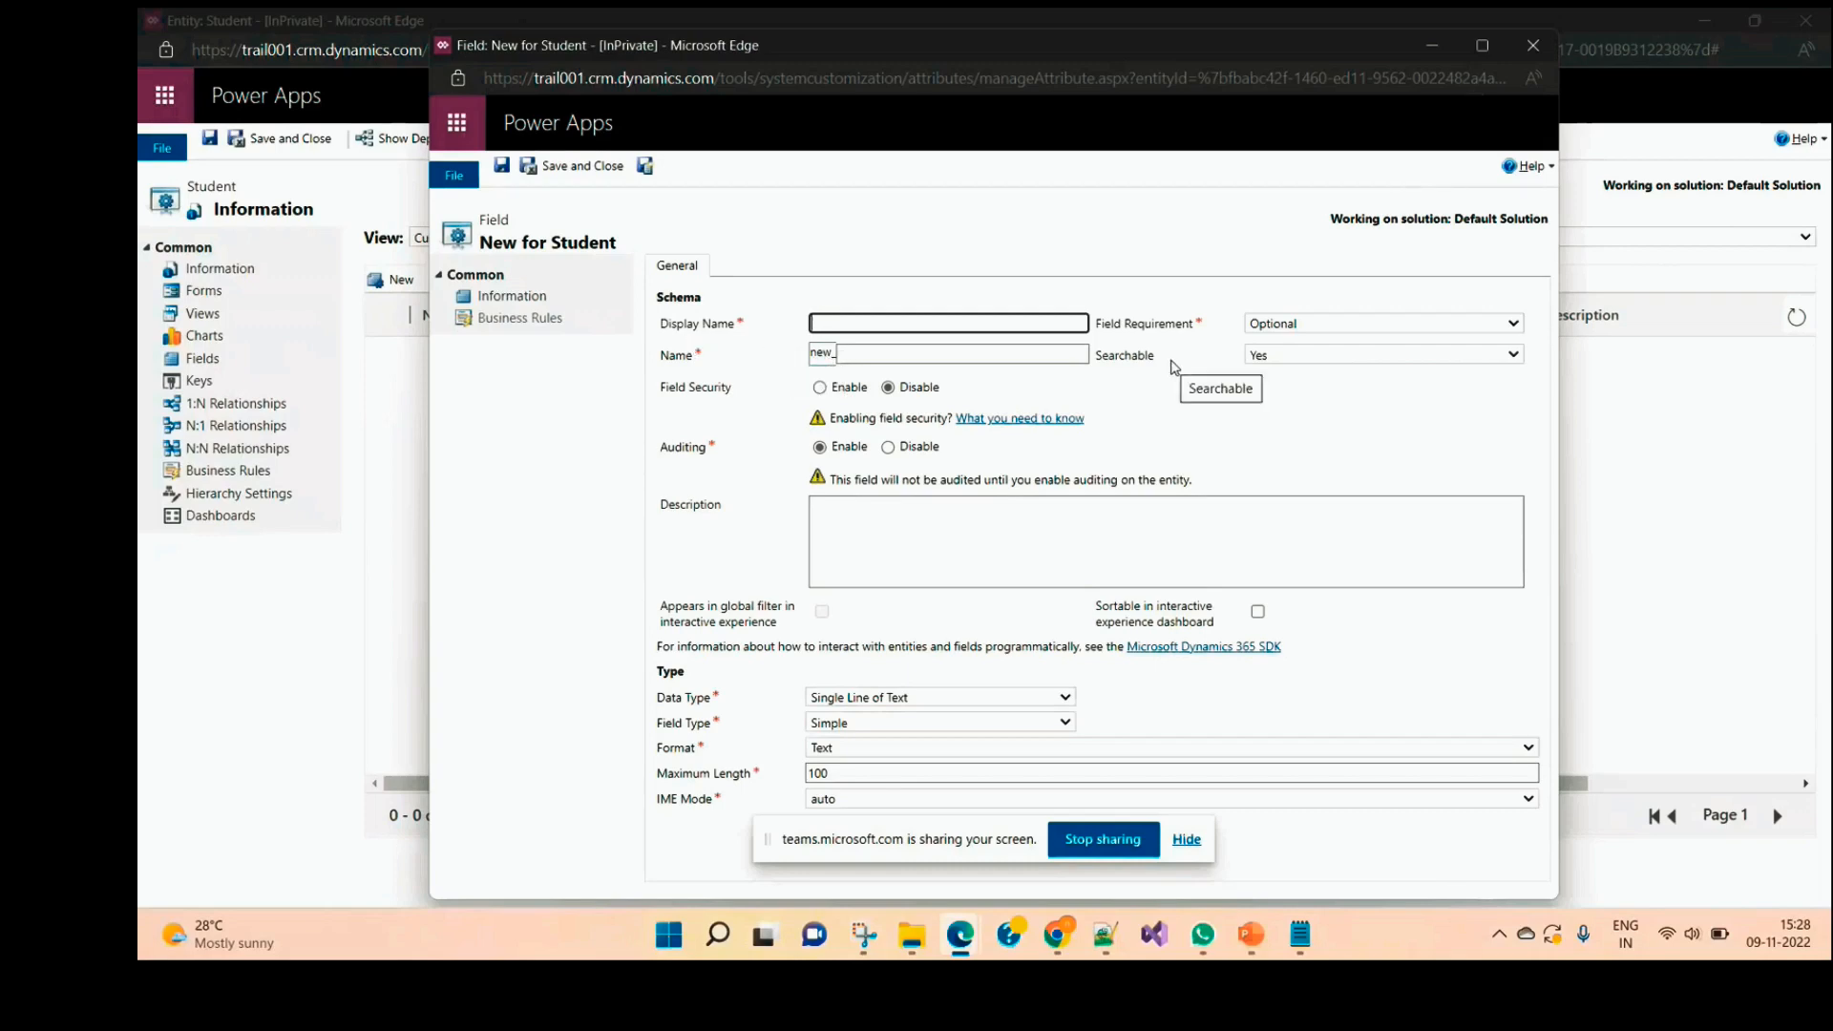
{"action": "left_click", "coordinate": [1432, 46]}
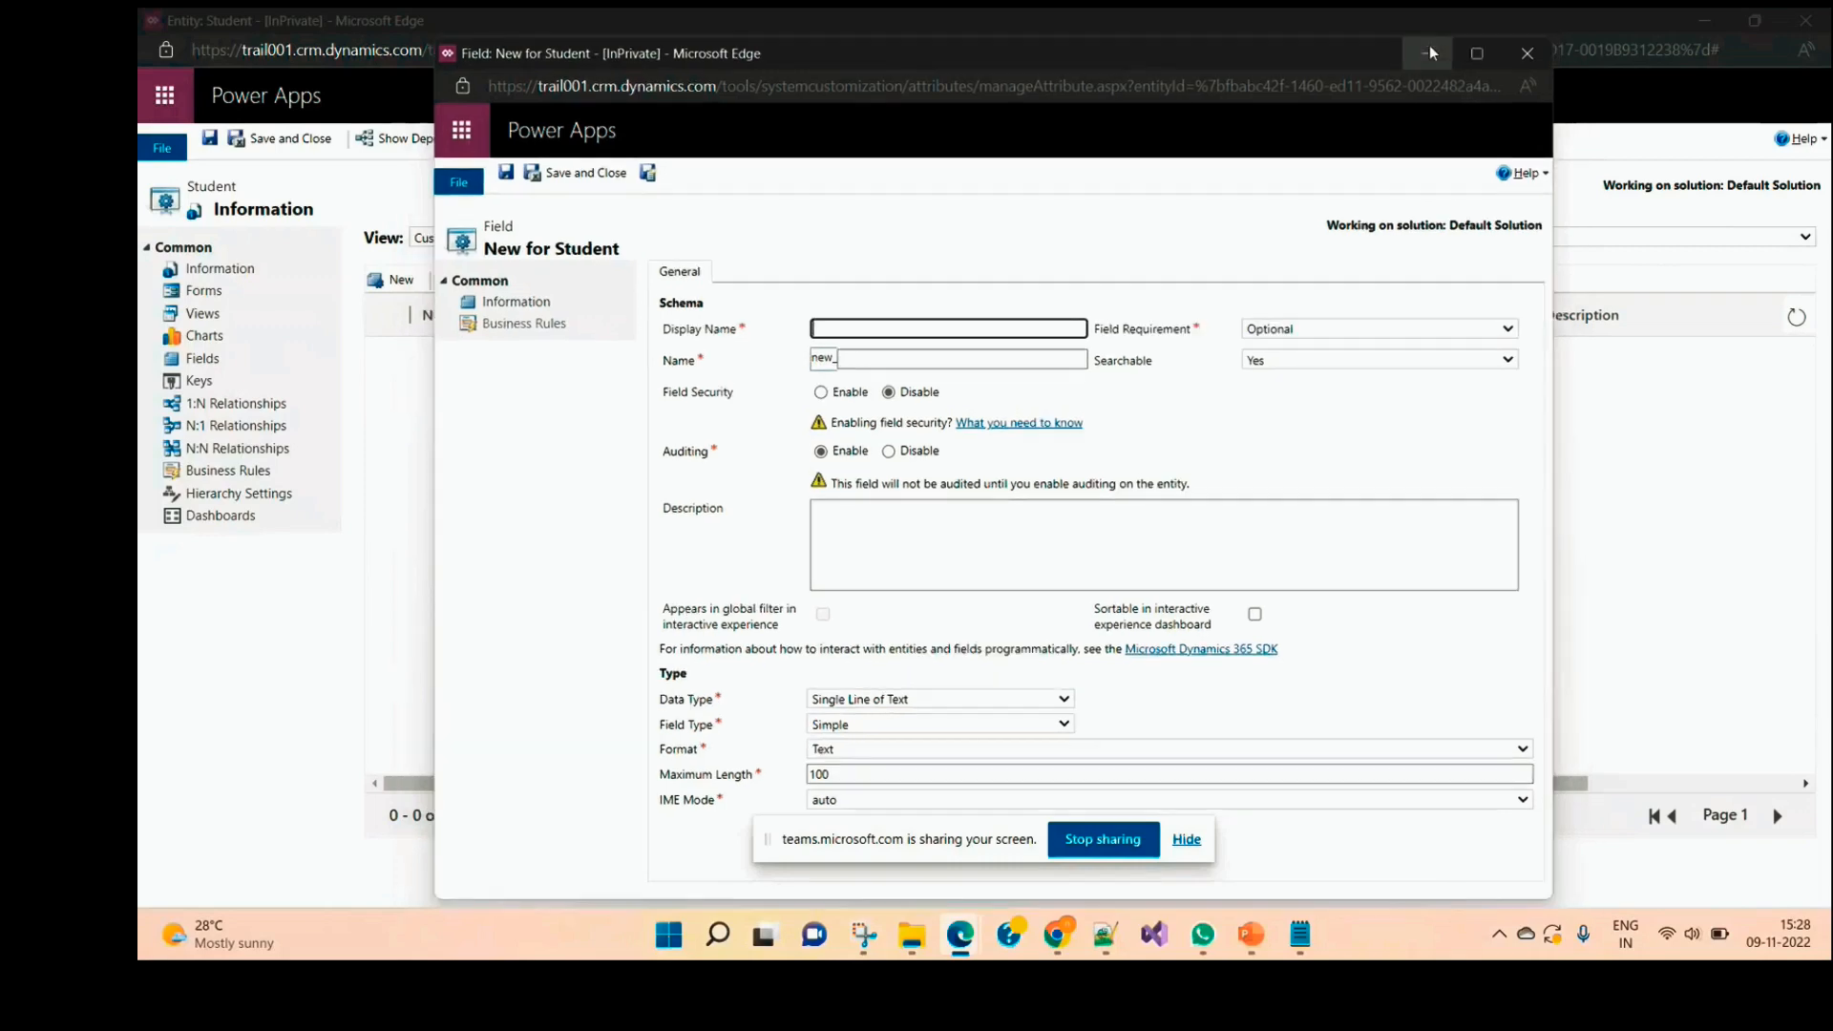
{"action": "left_click", "coordinate": [1705, 20]}
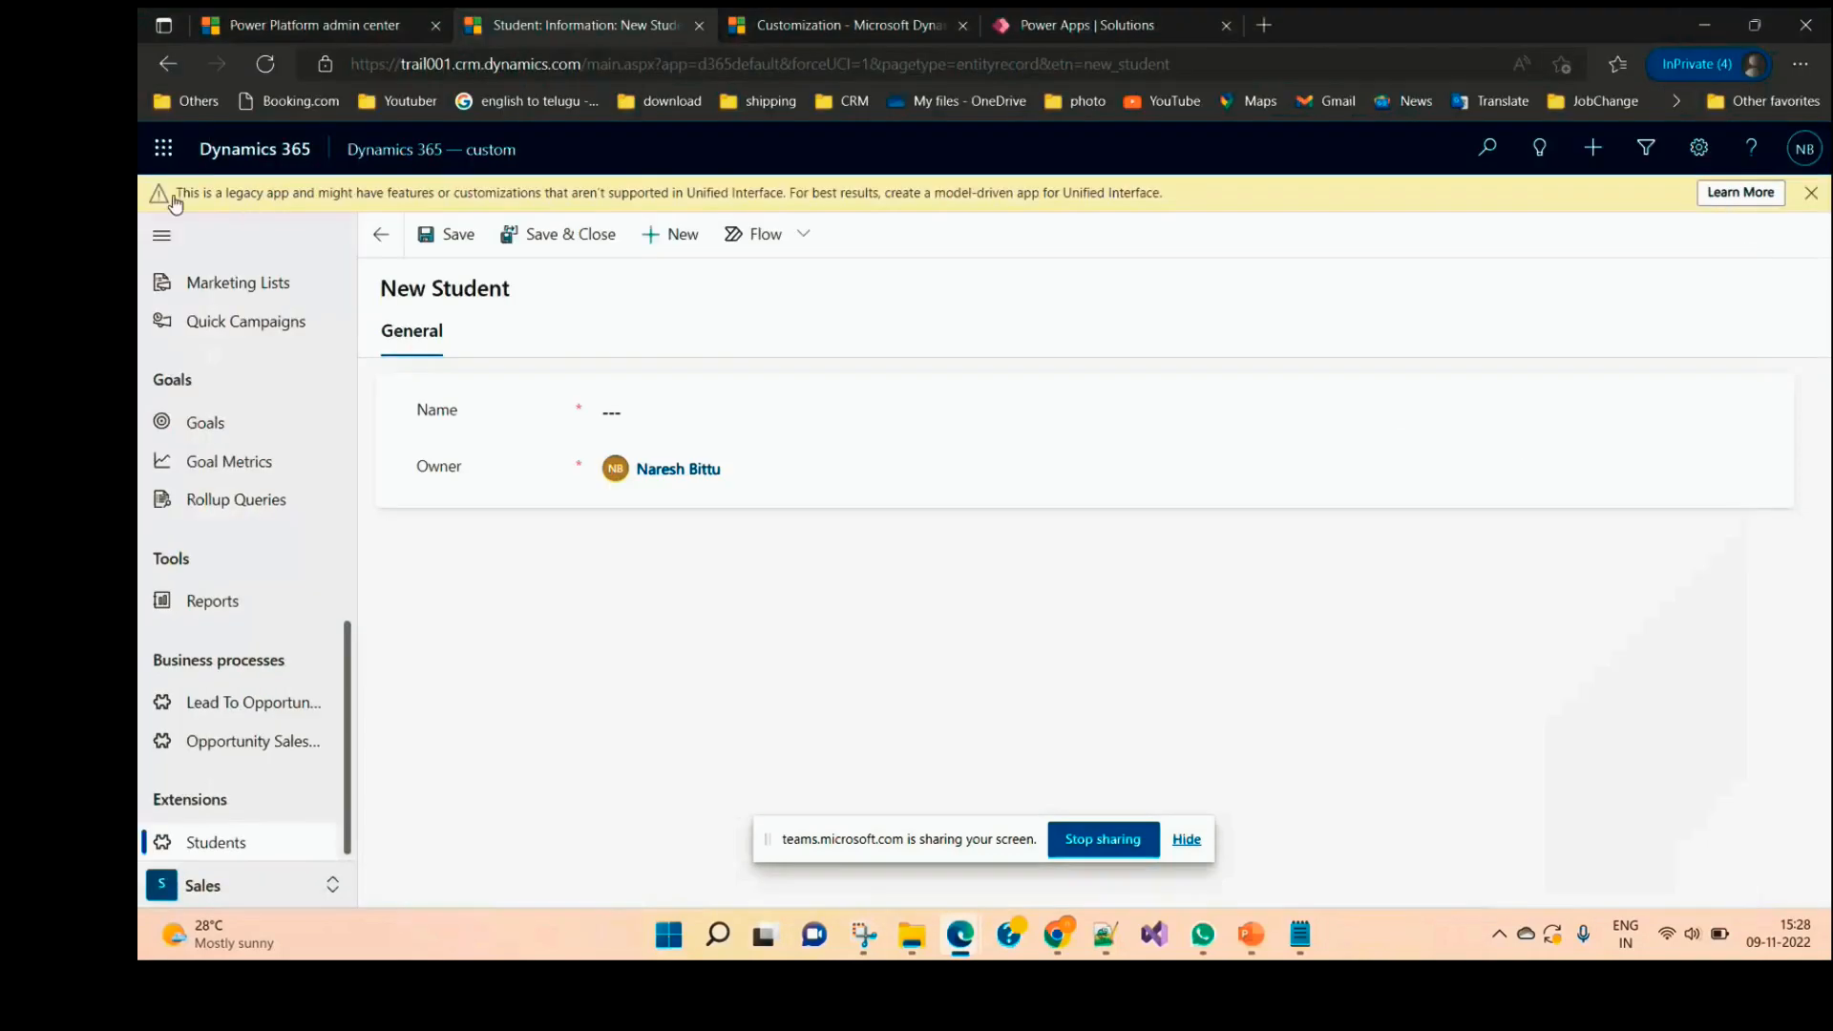
Step: Open the list of publishers from the Customization page and widen its Display Name column
{"action": "left_click", "coordinate": [792, 26]}
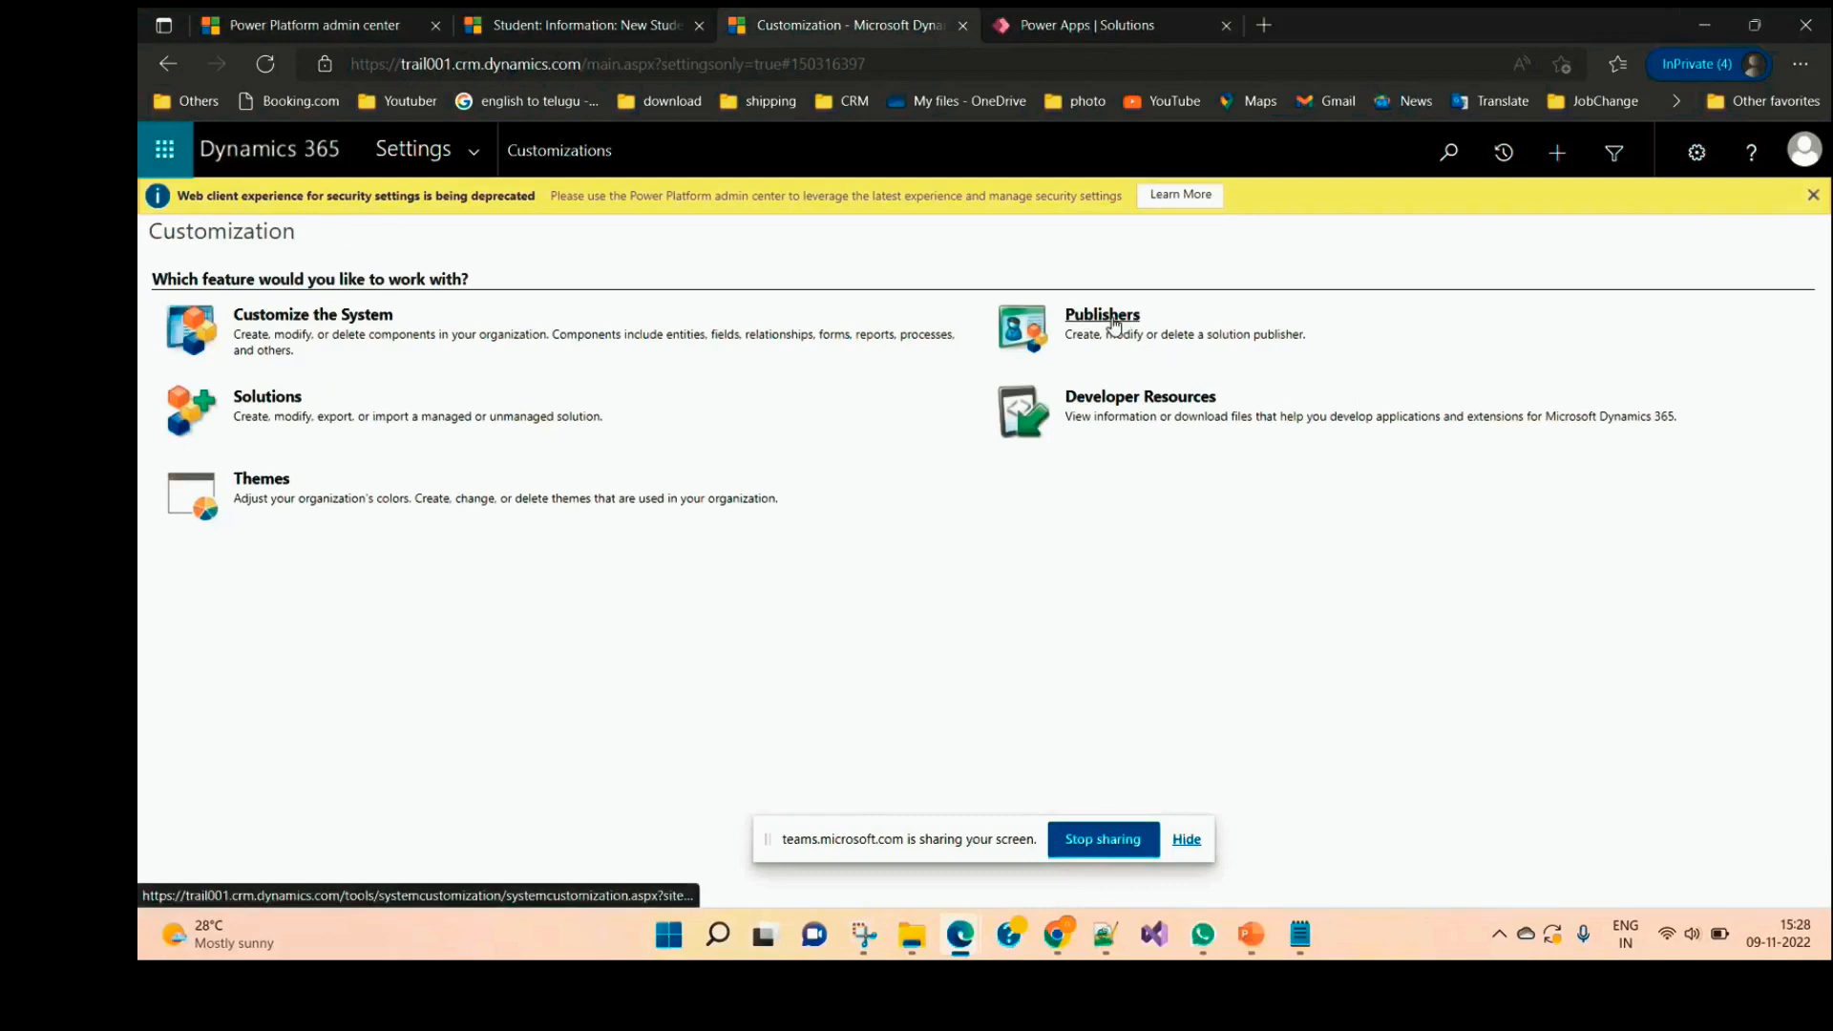
{"action": "left_click", "coordinate": [1115, 326]}
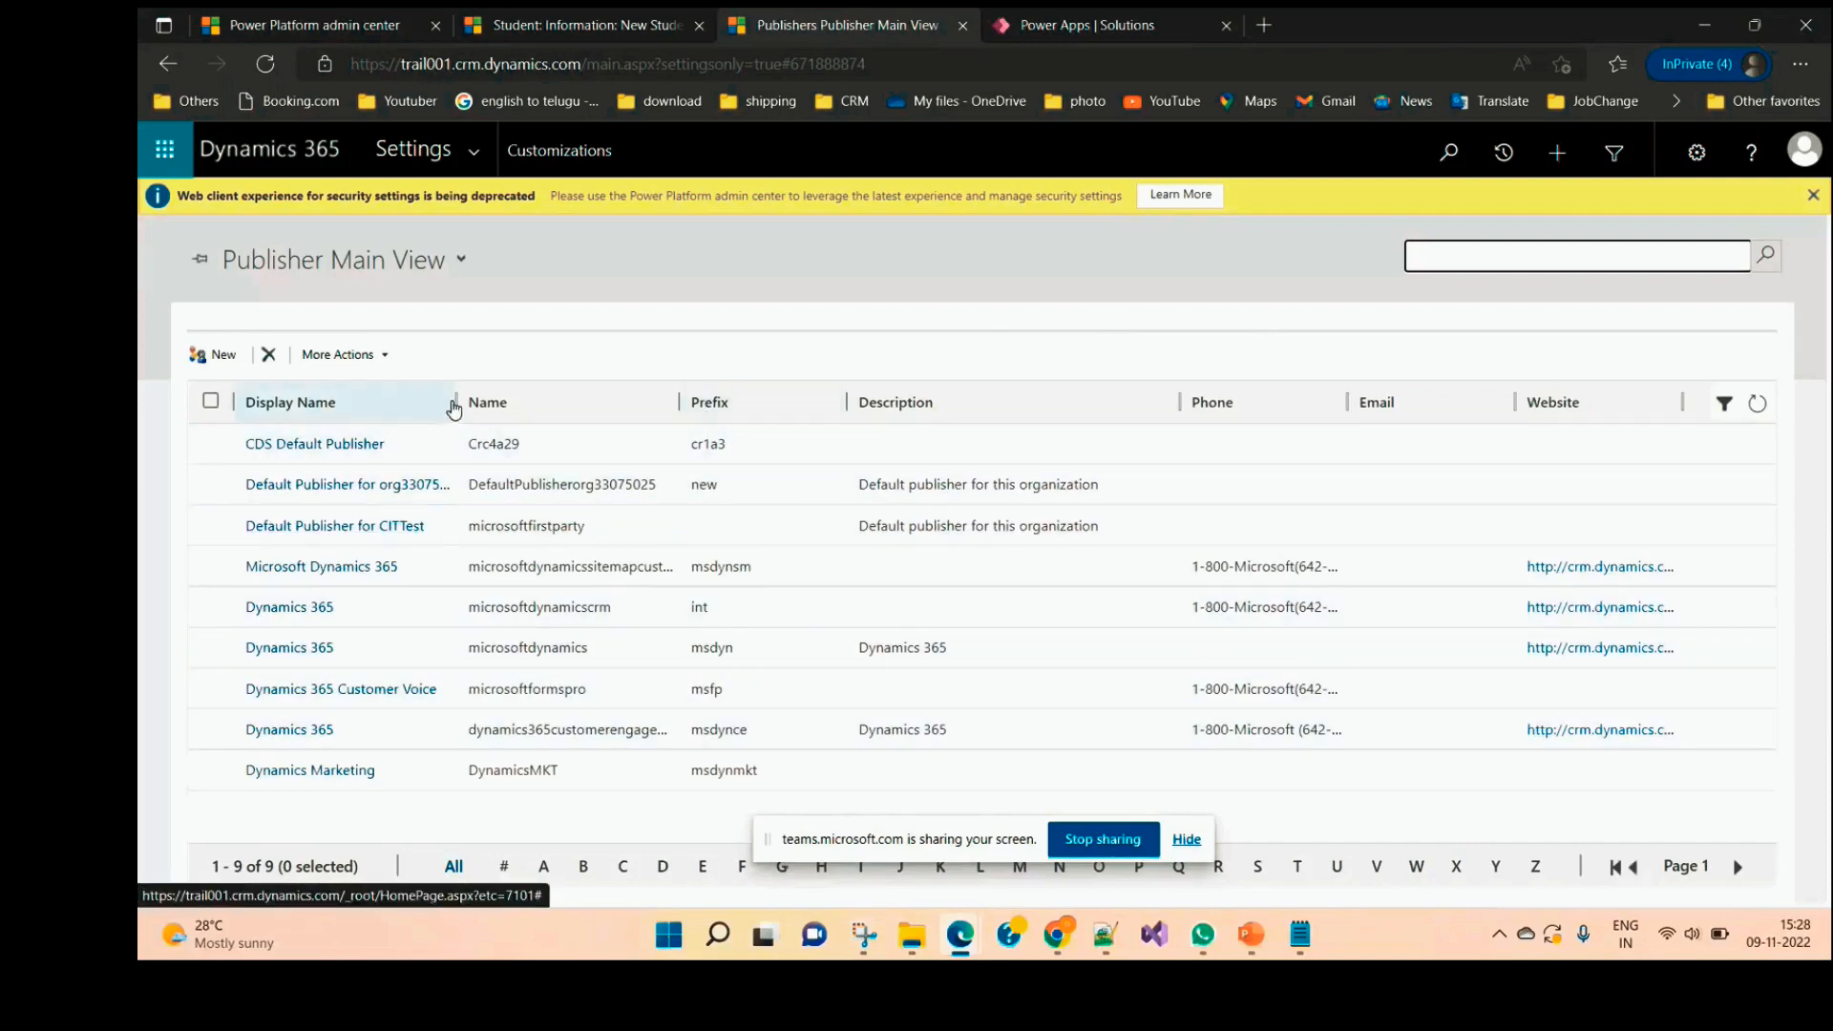
{"action": "left_click_drag", "start_coordinate": [456, 405], "coordinate": [576, 405]}
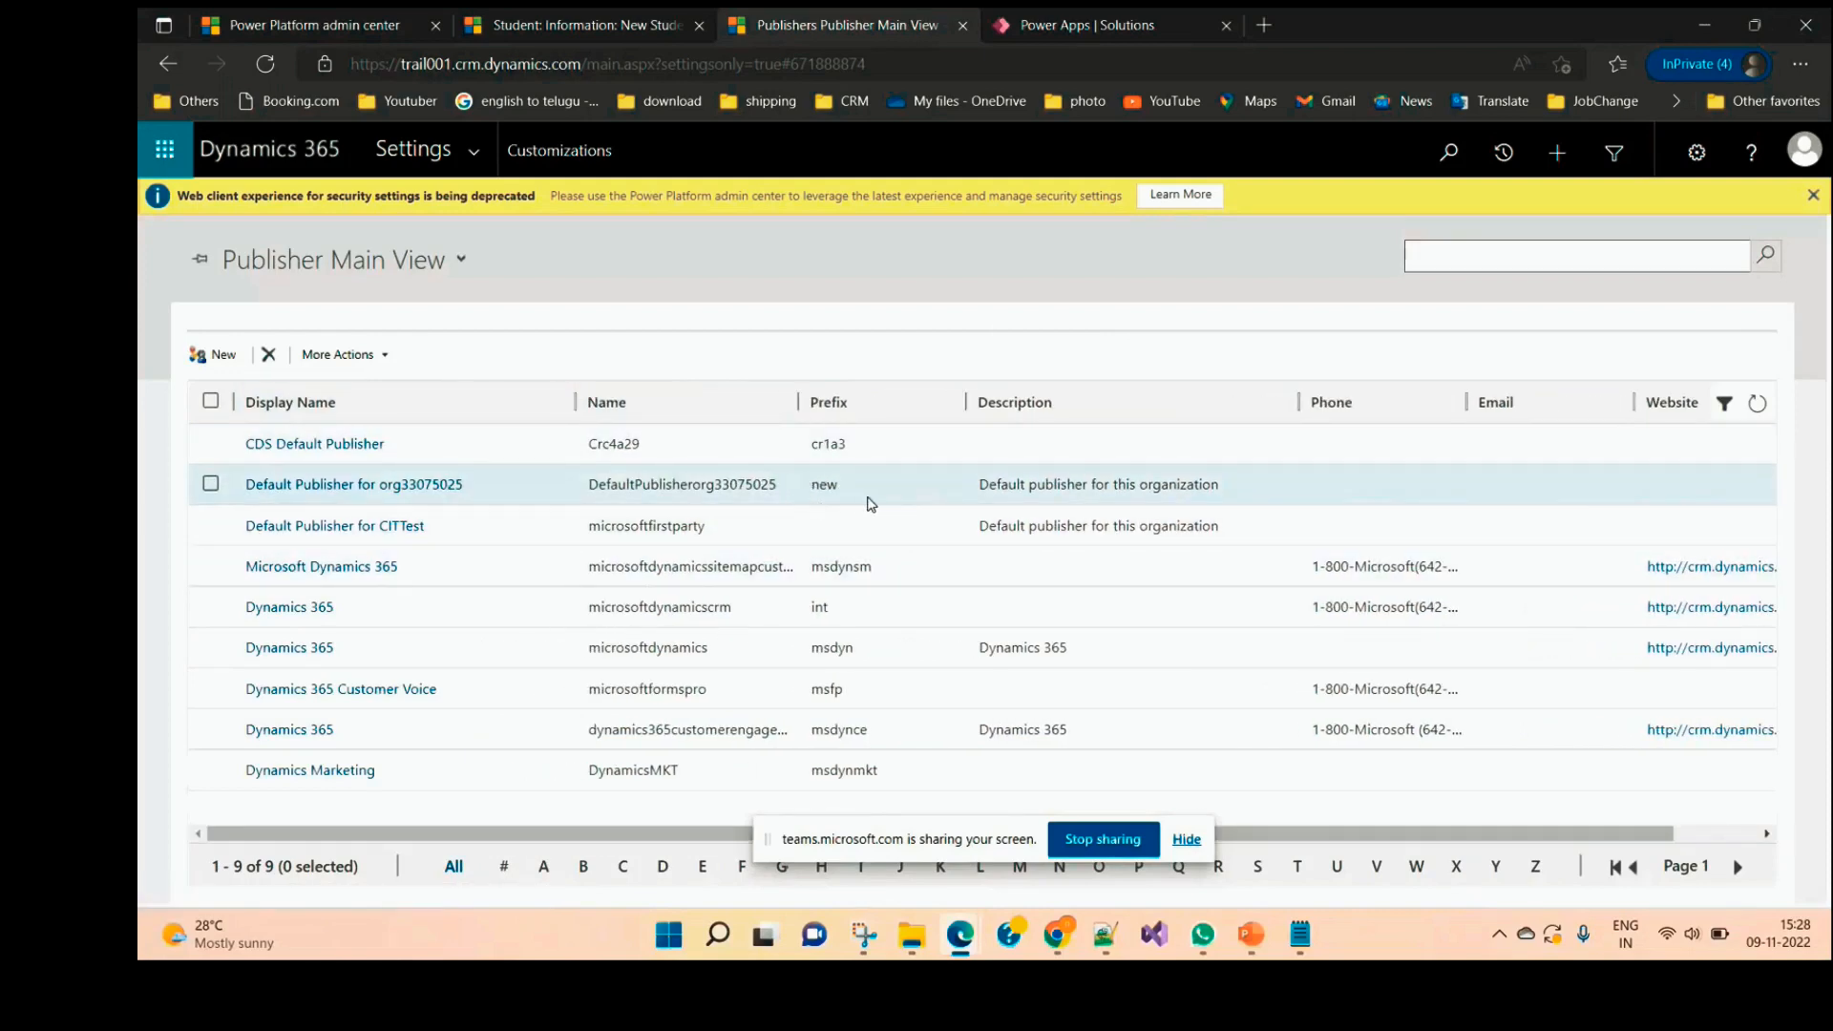
Step: Start a new publisher with the display name "trail Crm publisher" and let its name fill in from it
{"action": "left_click", "coordinate": [225, 353]}
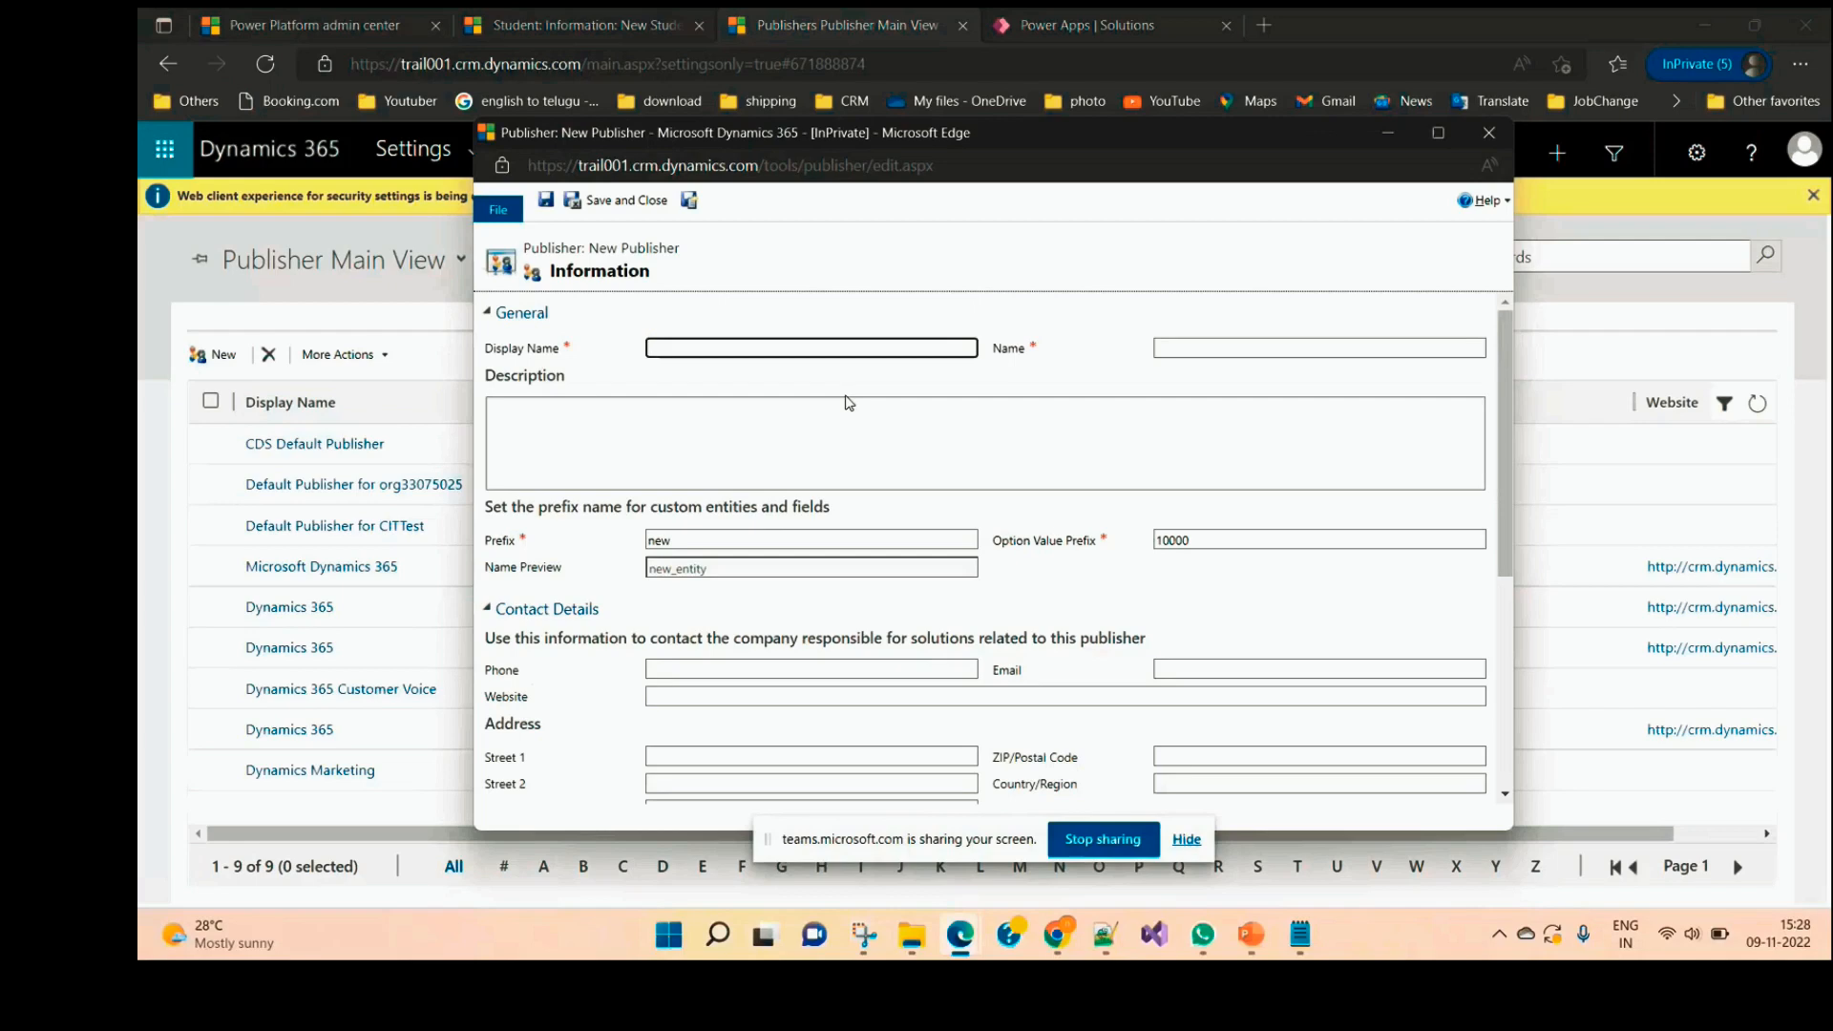
{"action": "type", "text": "trail Crm"}
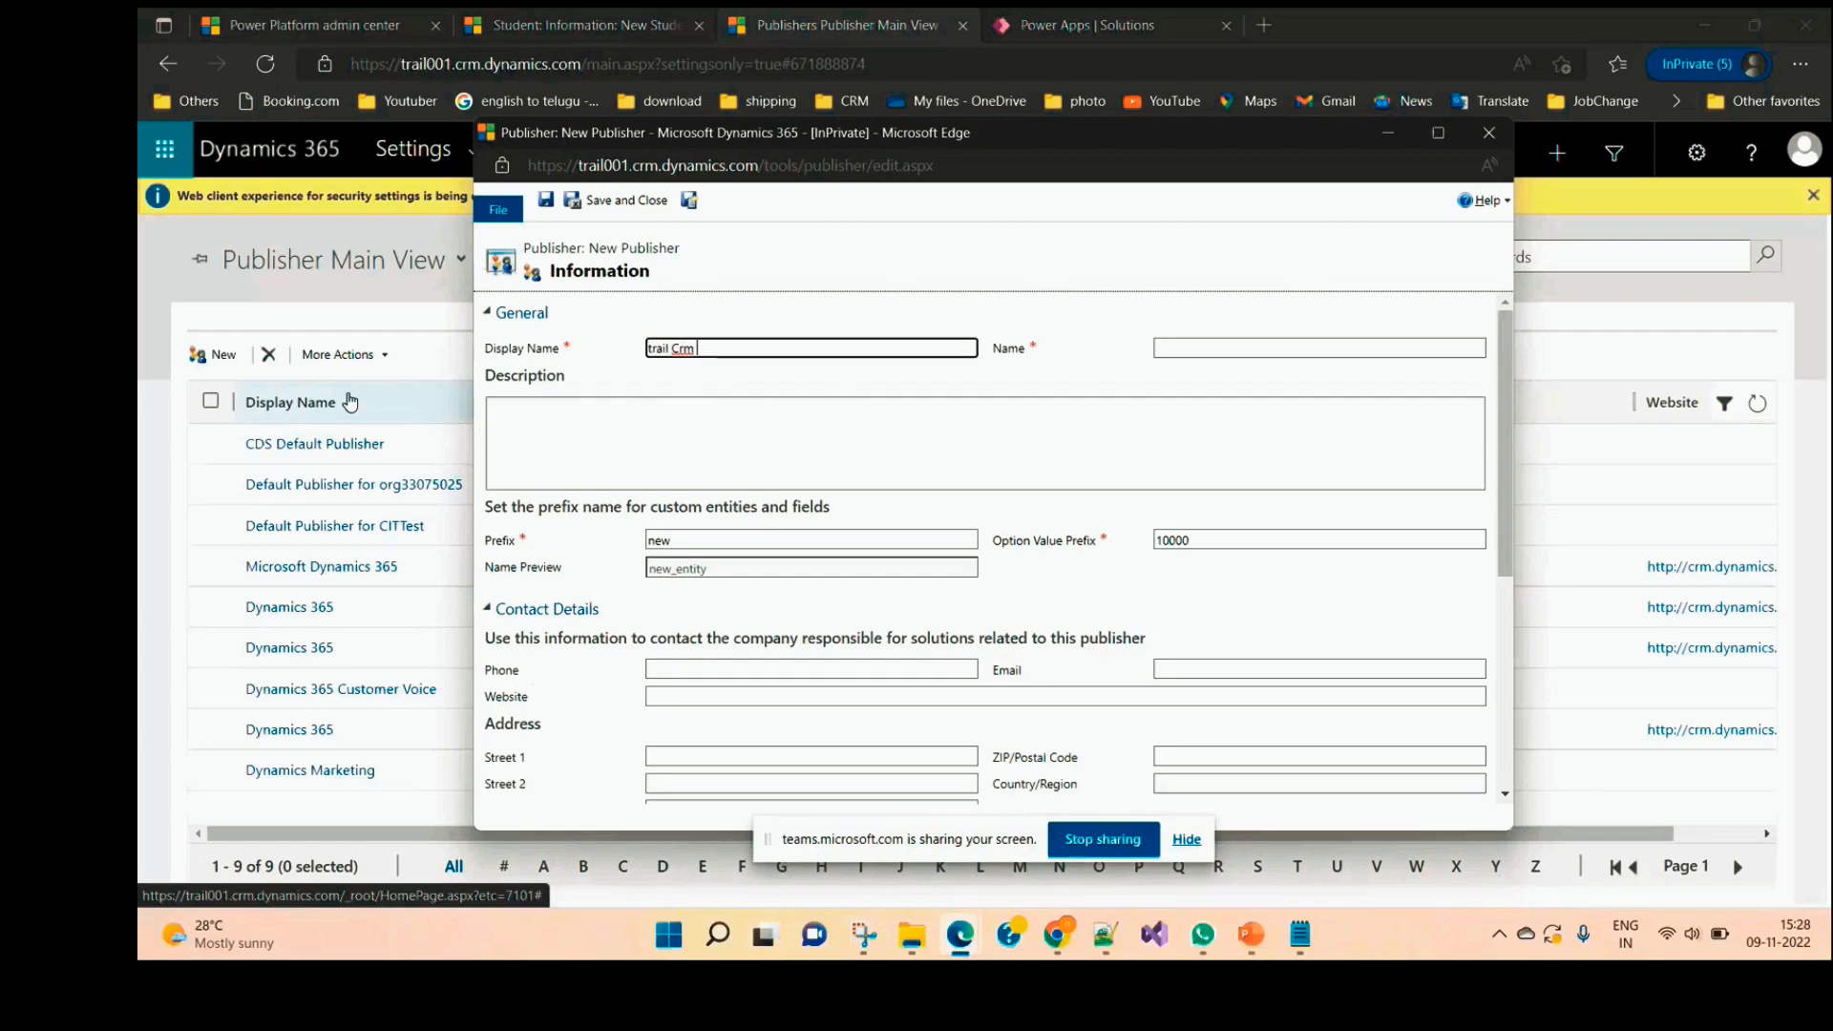
{"action": "type", "text": " pu"}
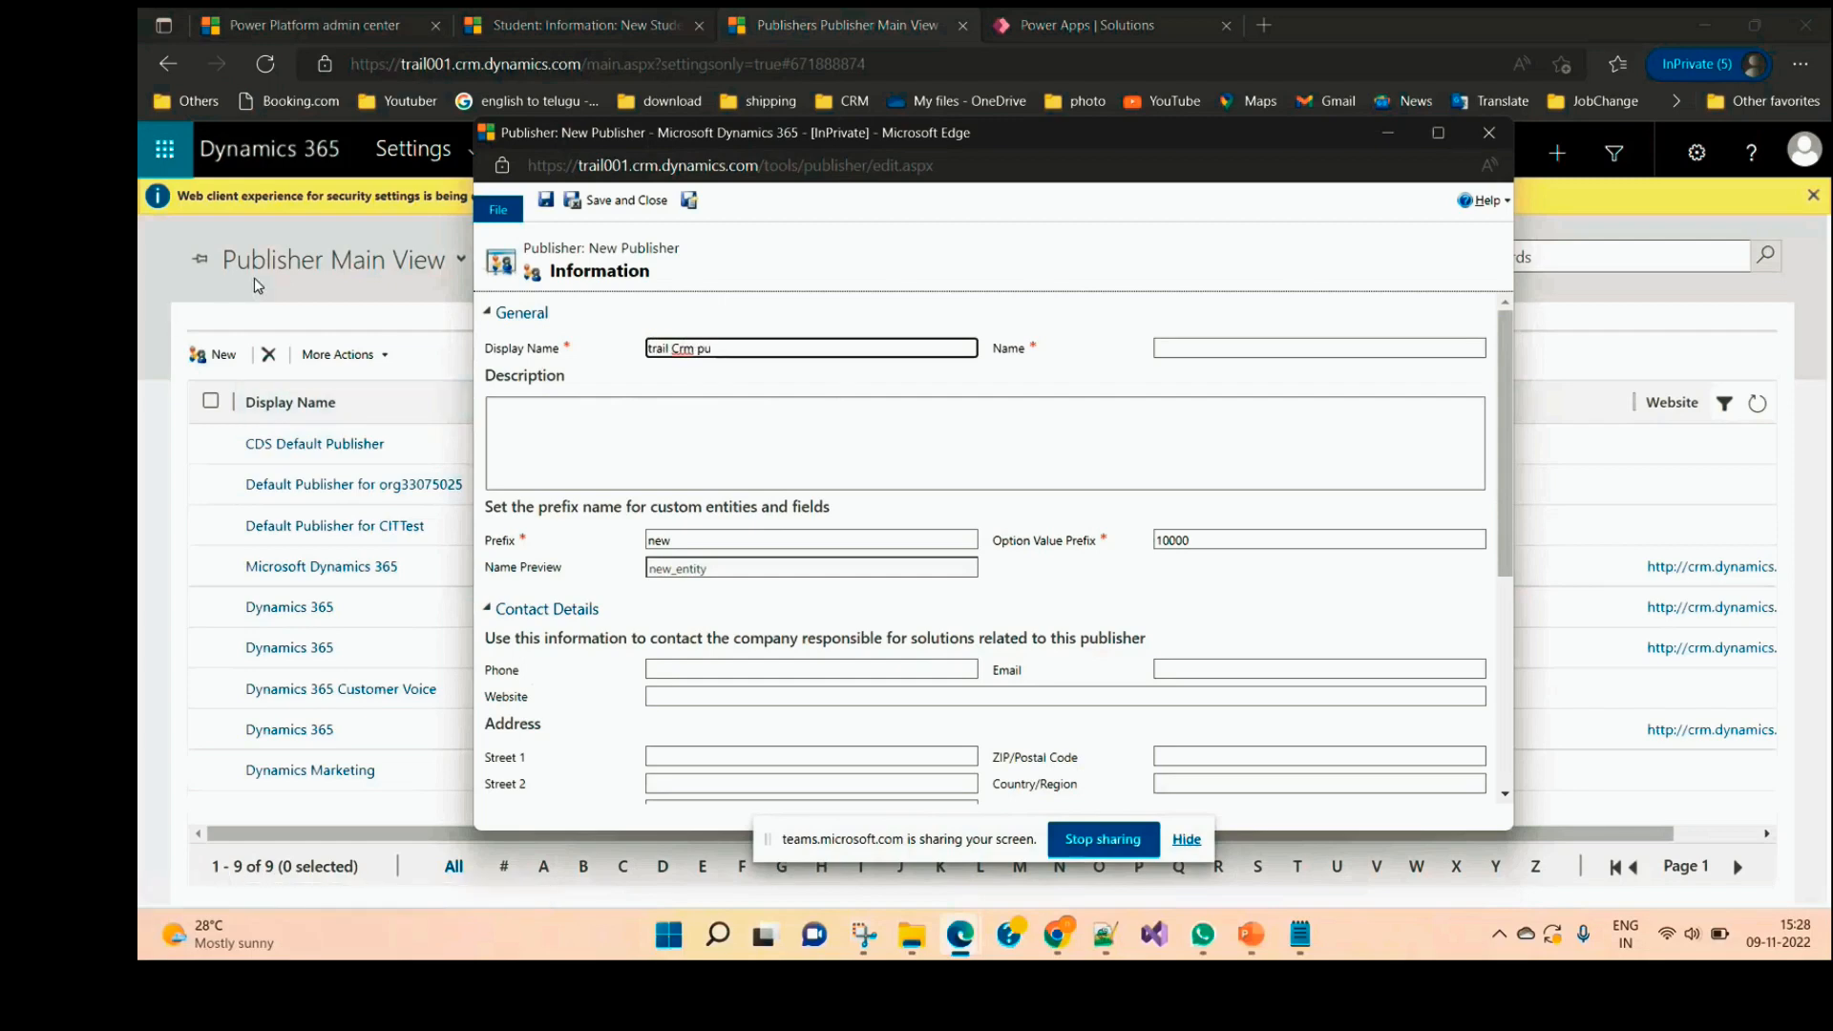
{"action": "type", "text": "blisher"}
{"action": "left_click", "coordinate": [909, 391]}
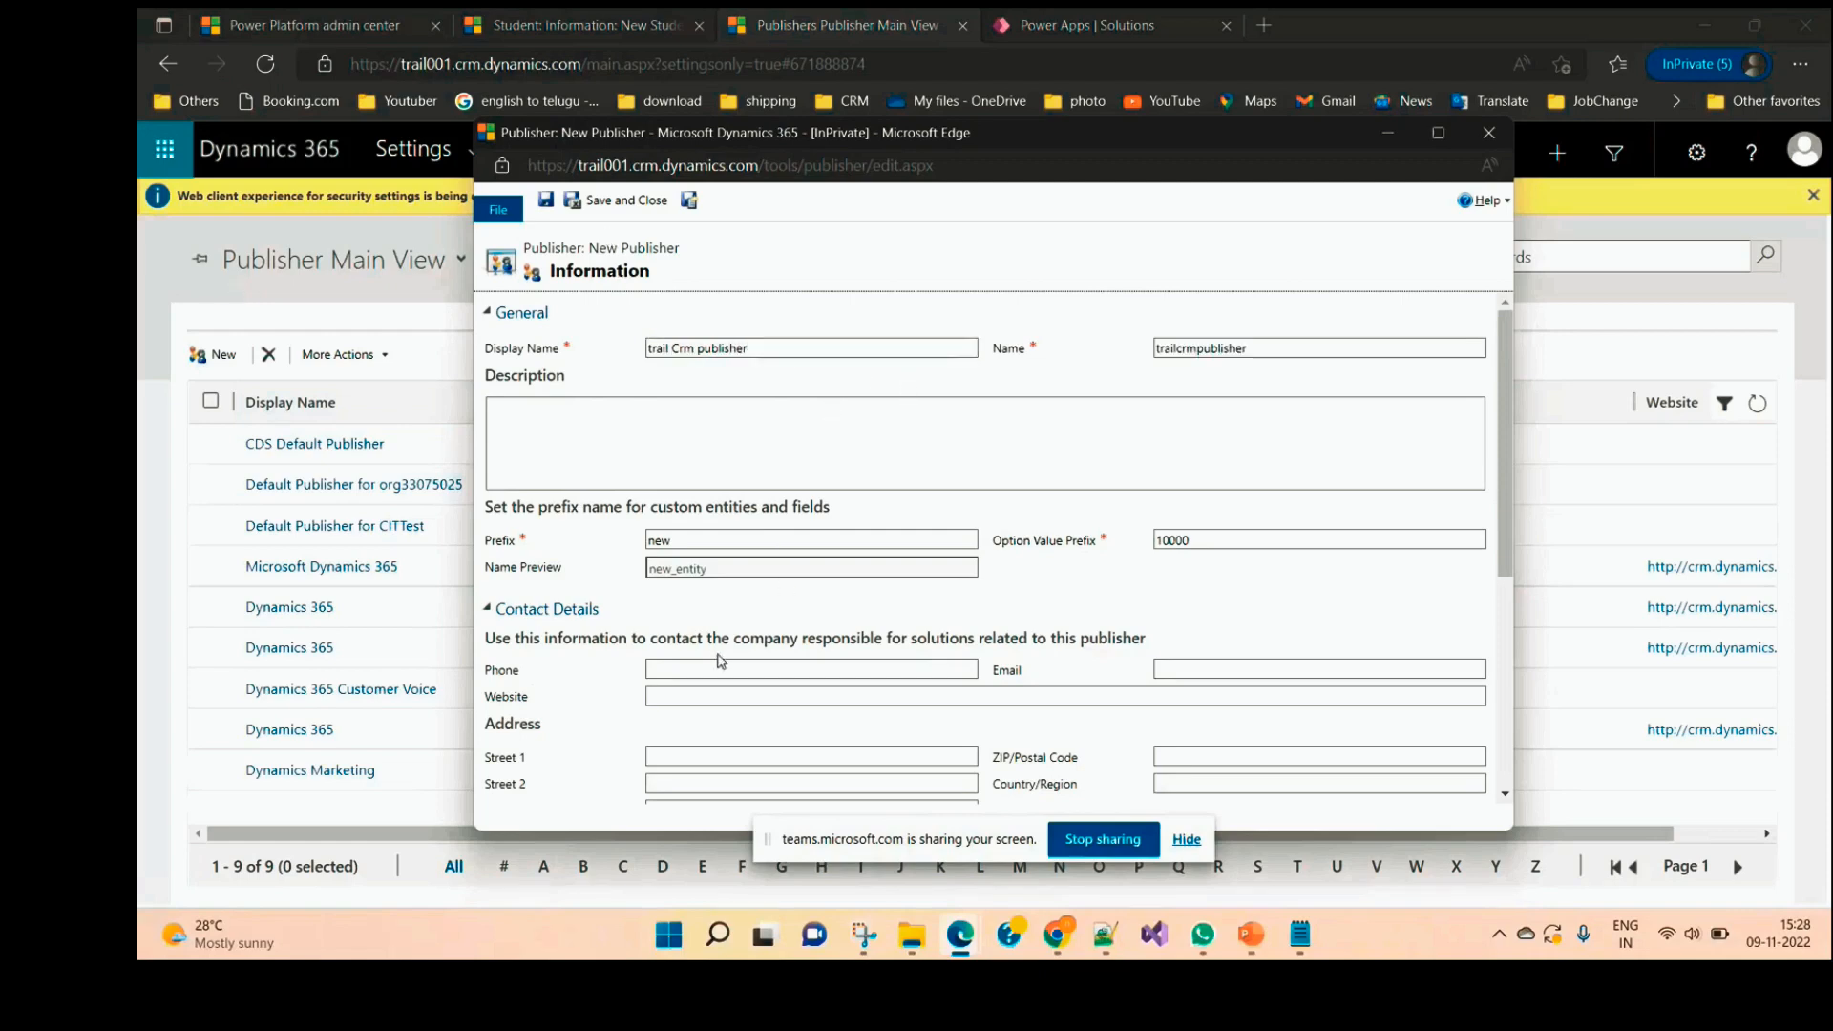
Step: Set the publisher's prefix to abc, then save and close the publisher
{"action": "scroll", "coordinate": [726, 659], "scroll_direction": "down", "scroll_amount": 2}
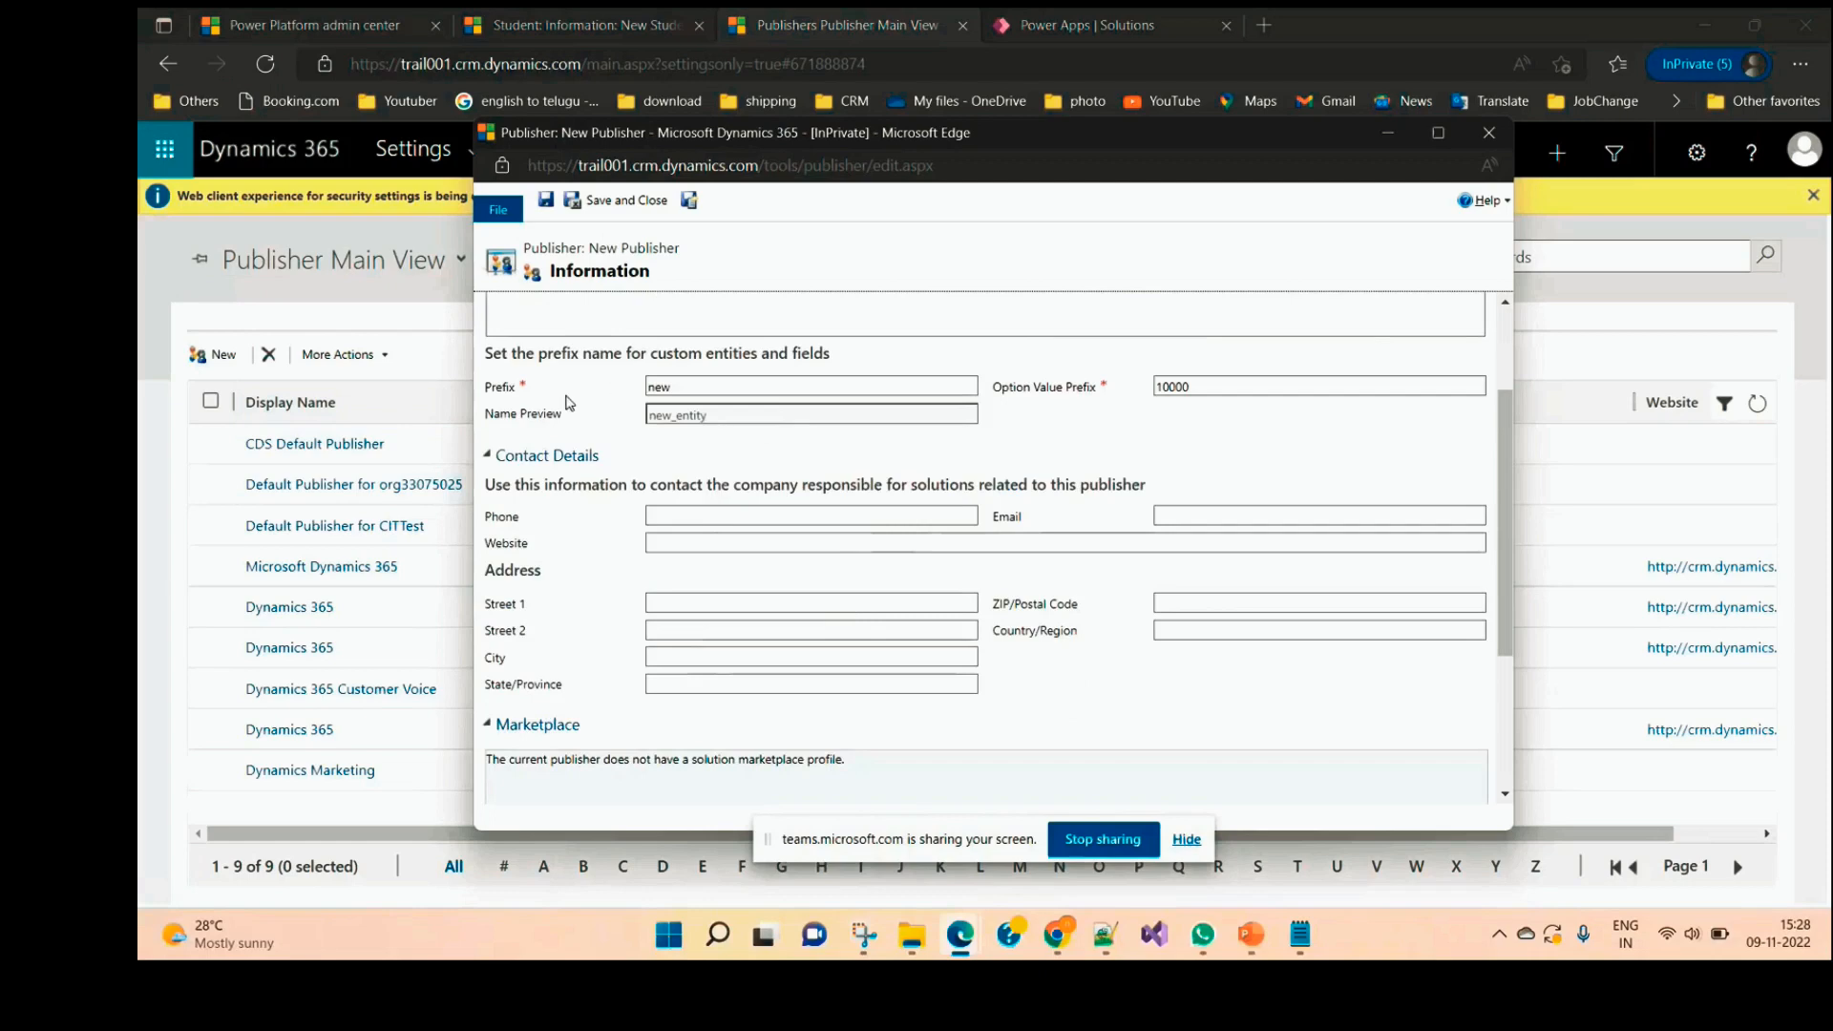
{"action": "double_click", "coordinate": [679, 387]}
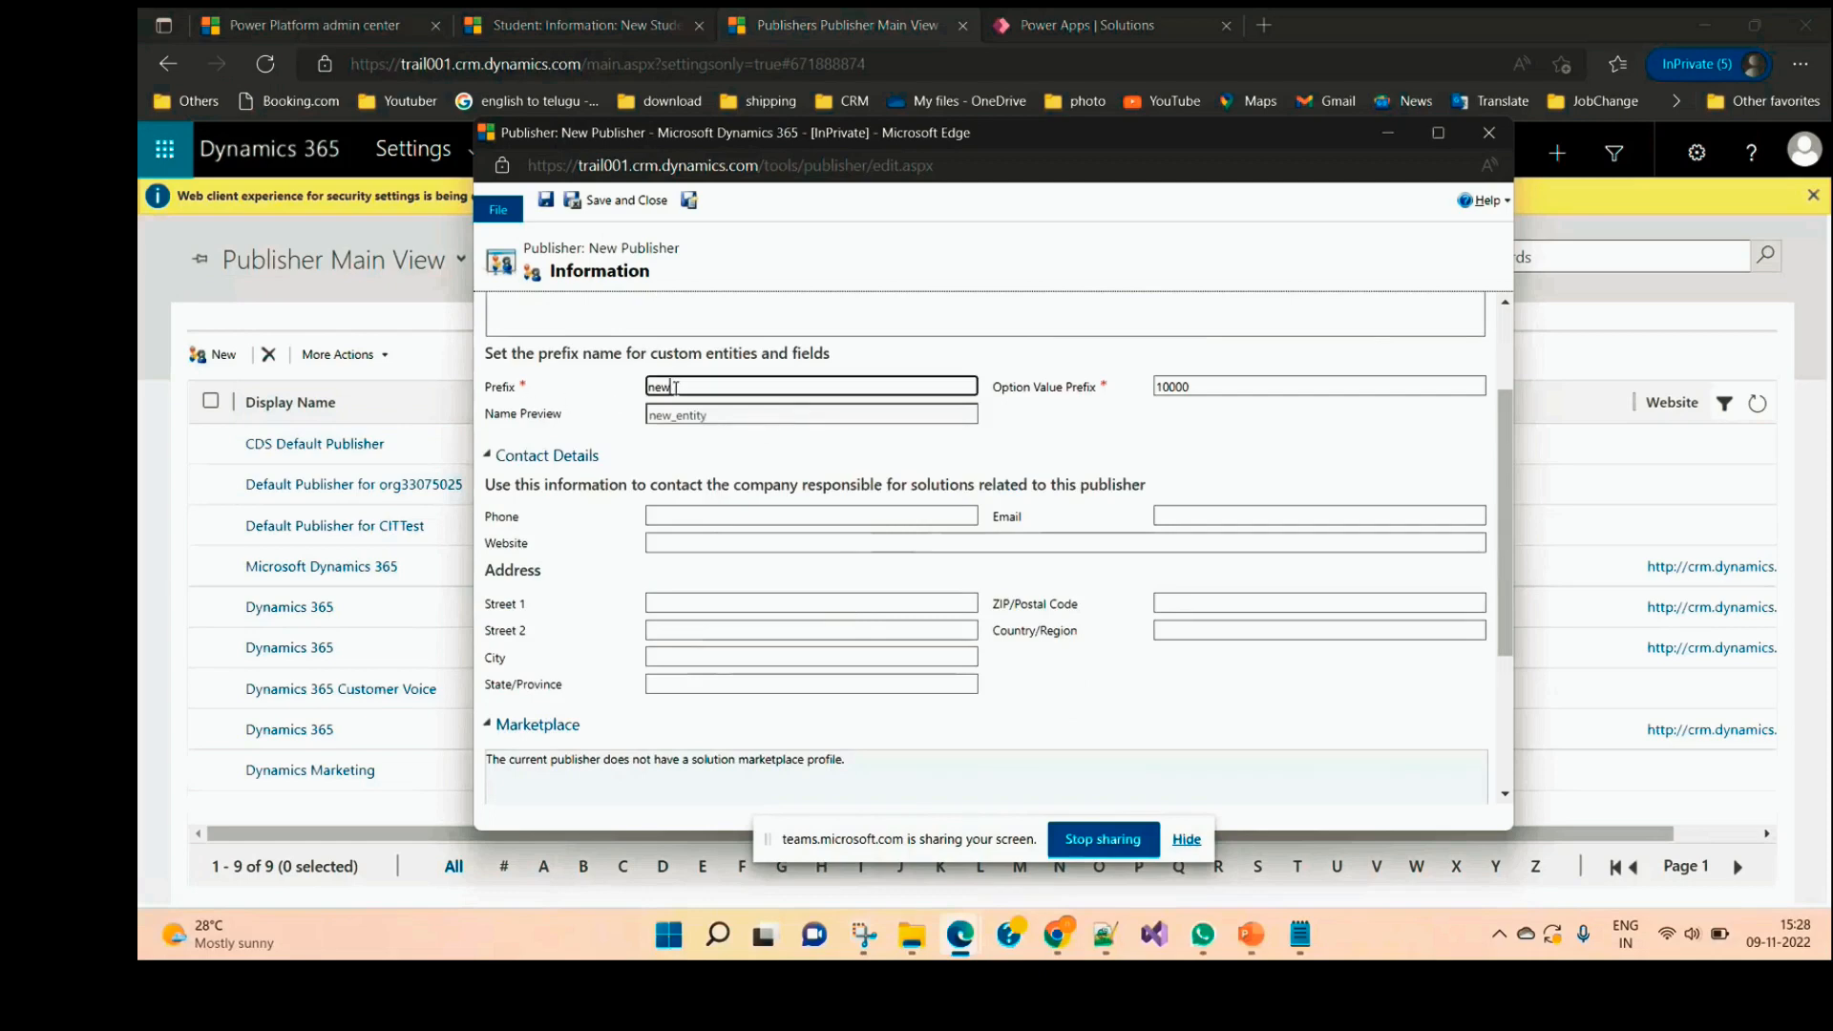
{"action": "type", "text": "abc"}
{"action": "left_click", "coordinate": [1100, 441]}
{"action": "scroll", "coordinate": [1067, 453], "scroll_direction": "up", "scroll_amount": 1}
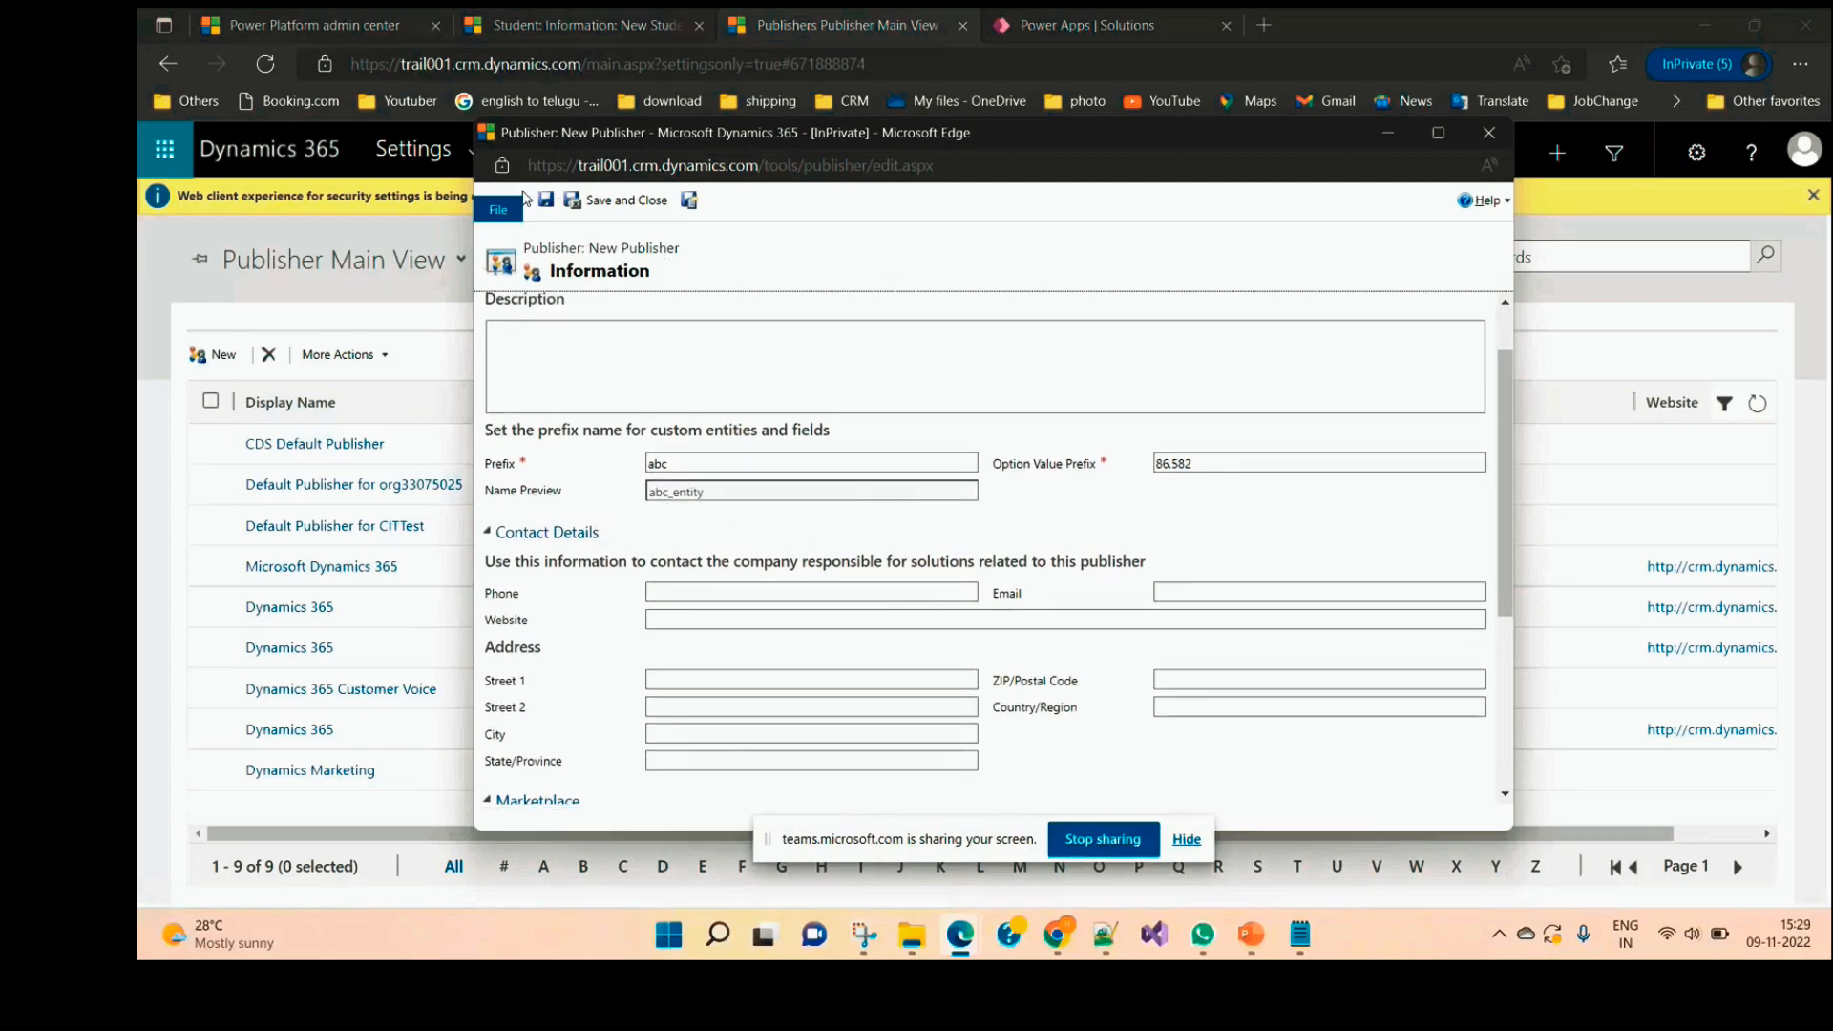
{"action": "left_click", "coordinate": [613, 212]}
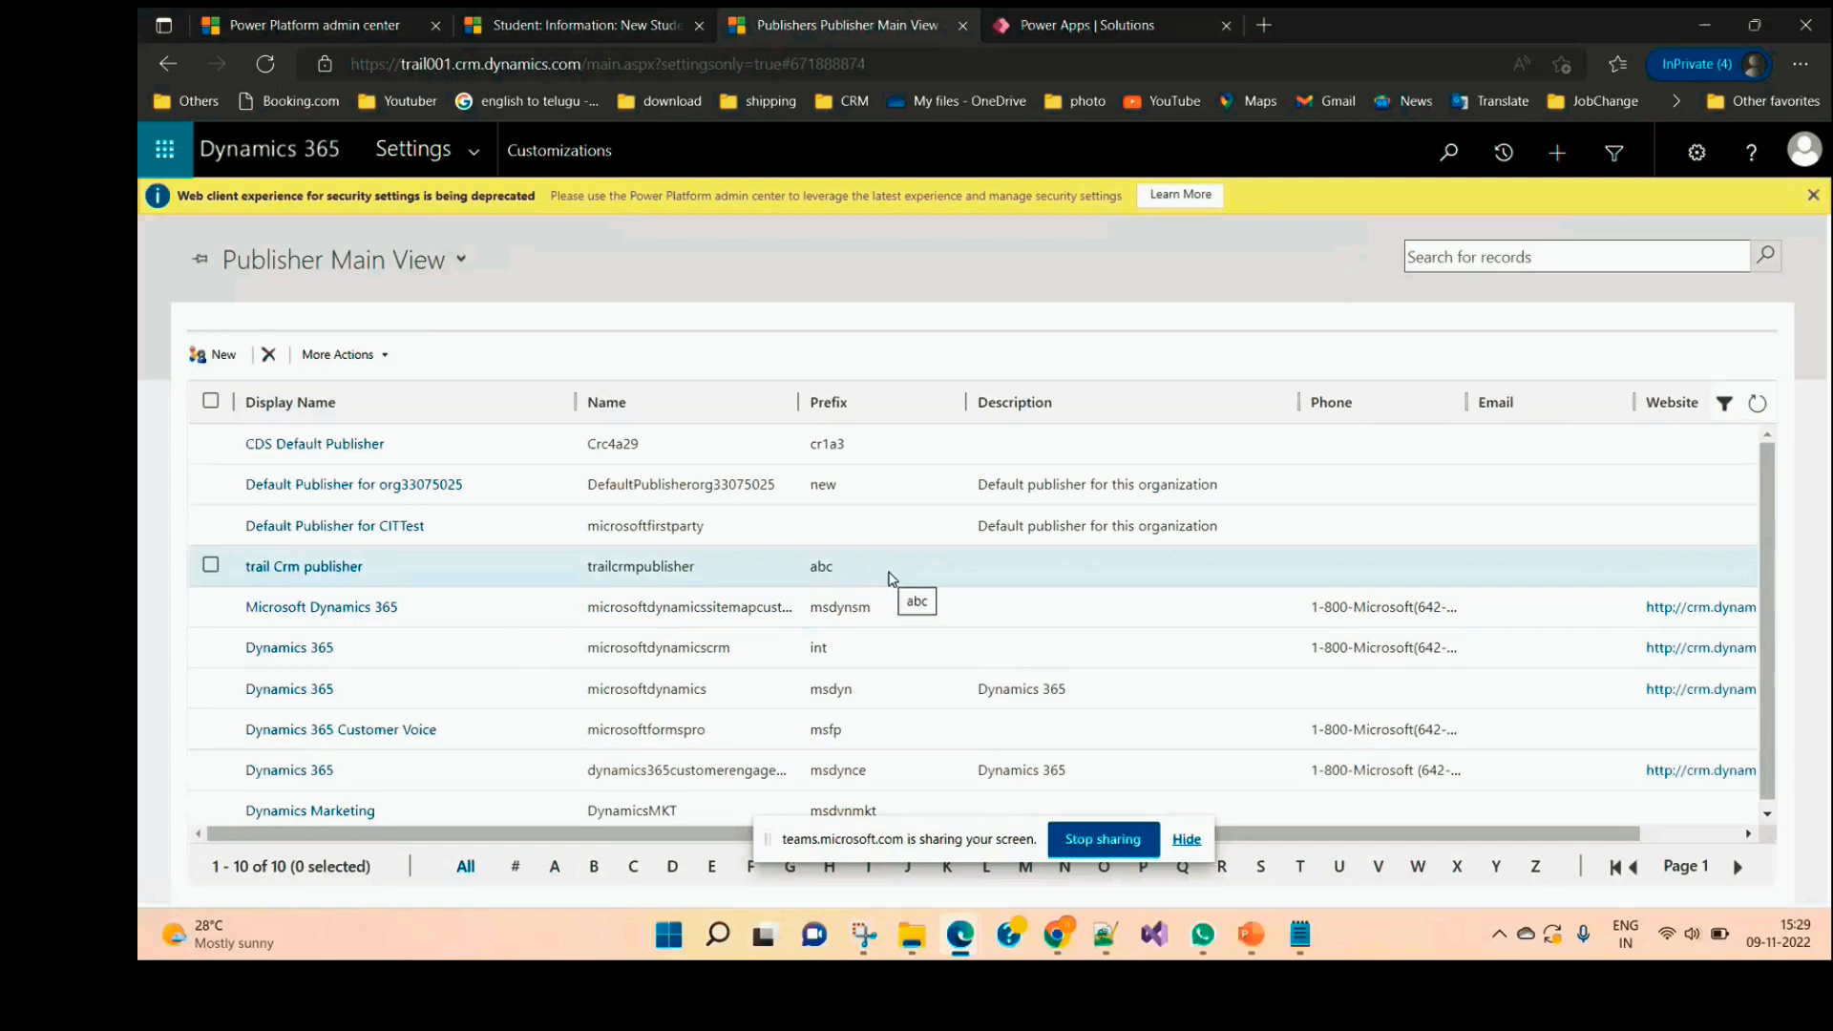
Step: Return to the new field form for Student and set the display name to Age, keeping the field requirement Optional
{"action": "left_click", "coordinate": [964, 934]}
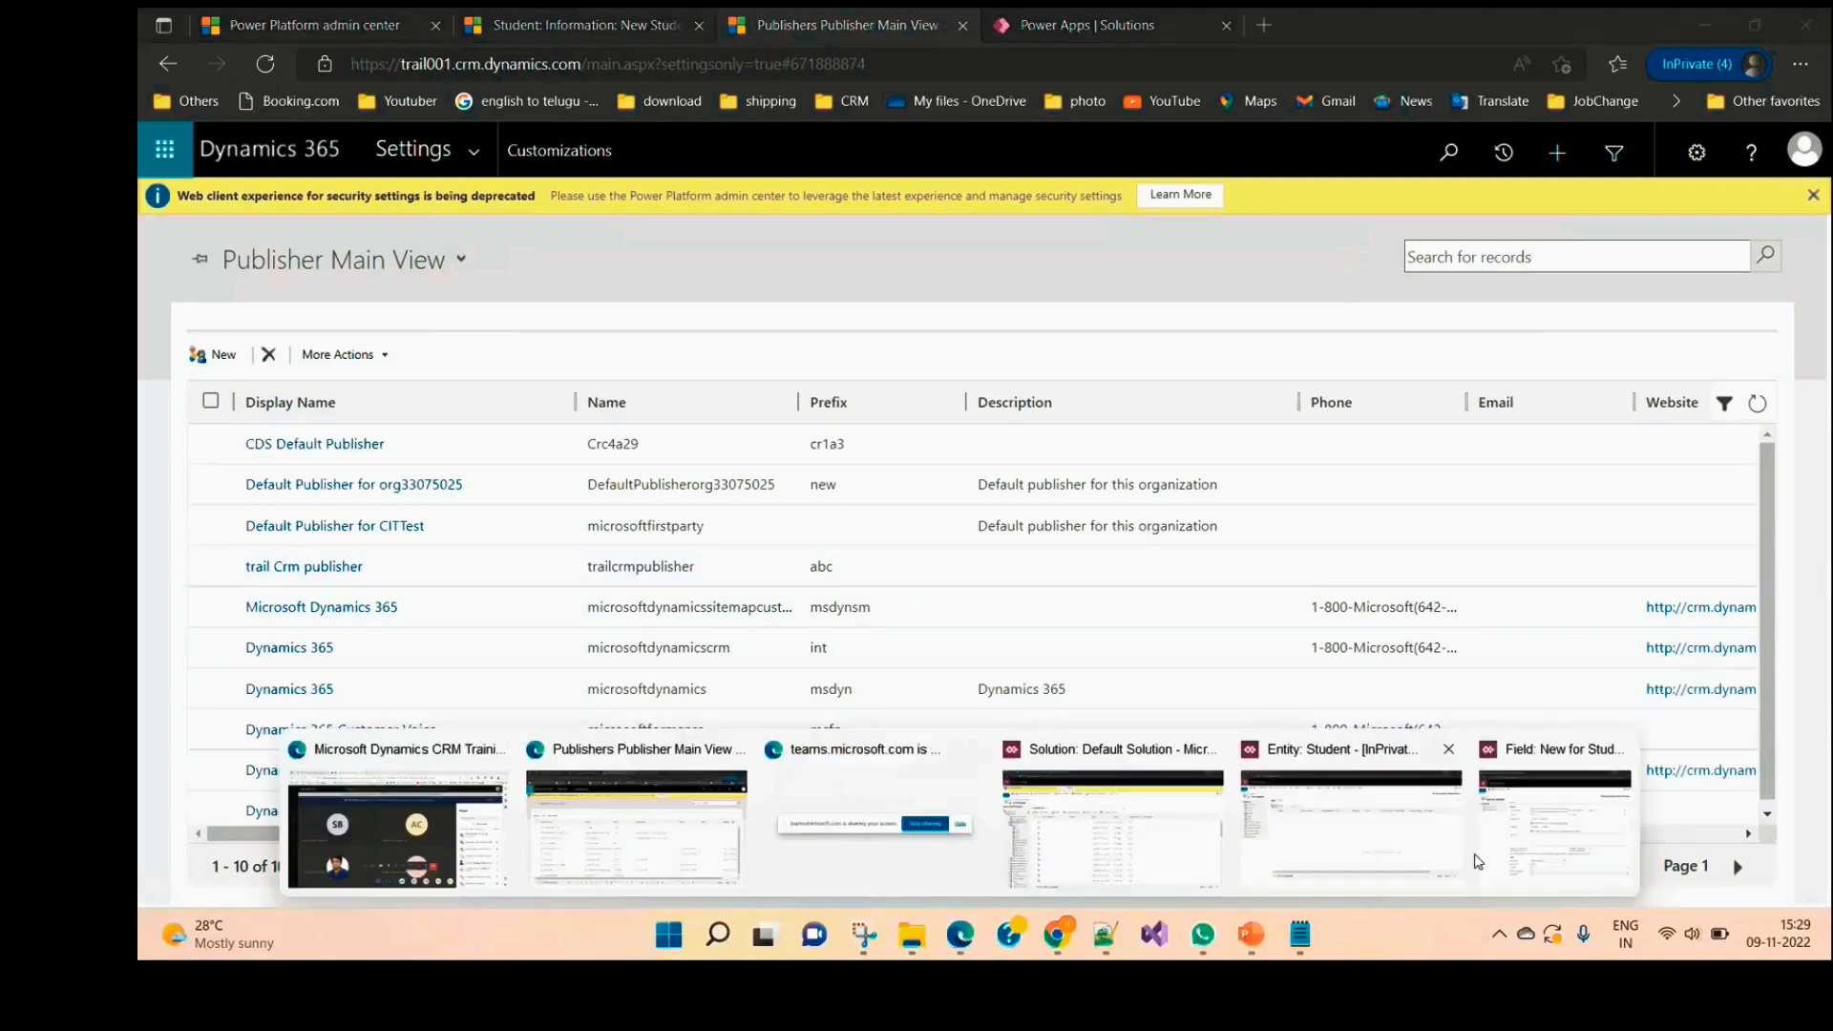
{"action": "left_click", "coordinate": [1552, 840]}
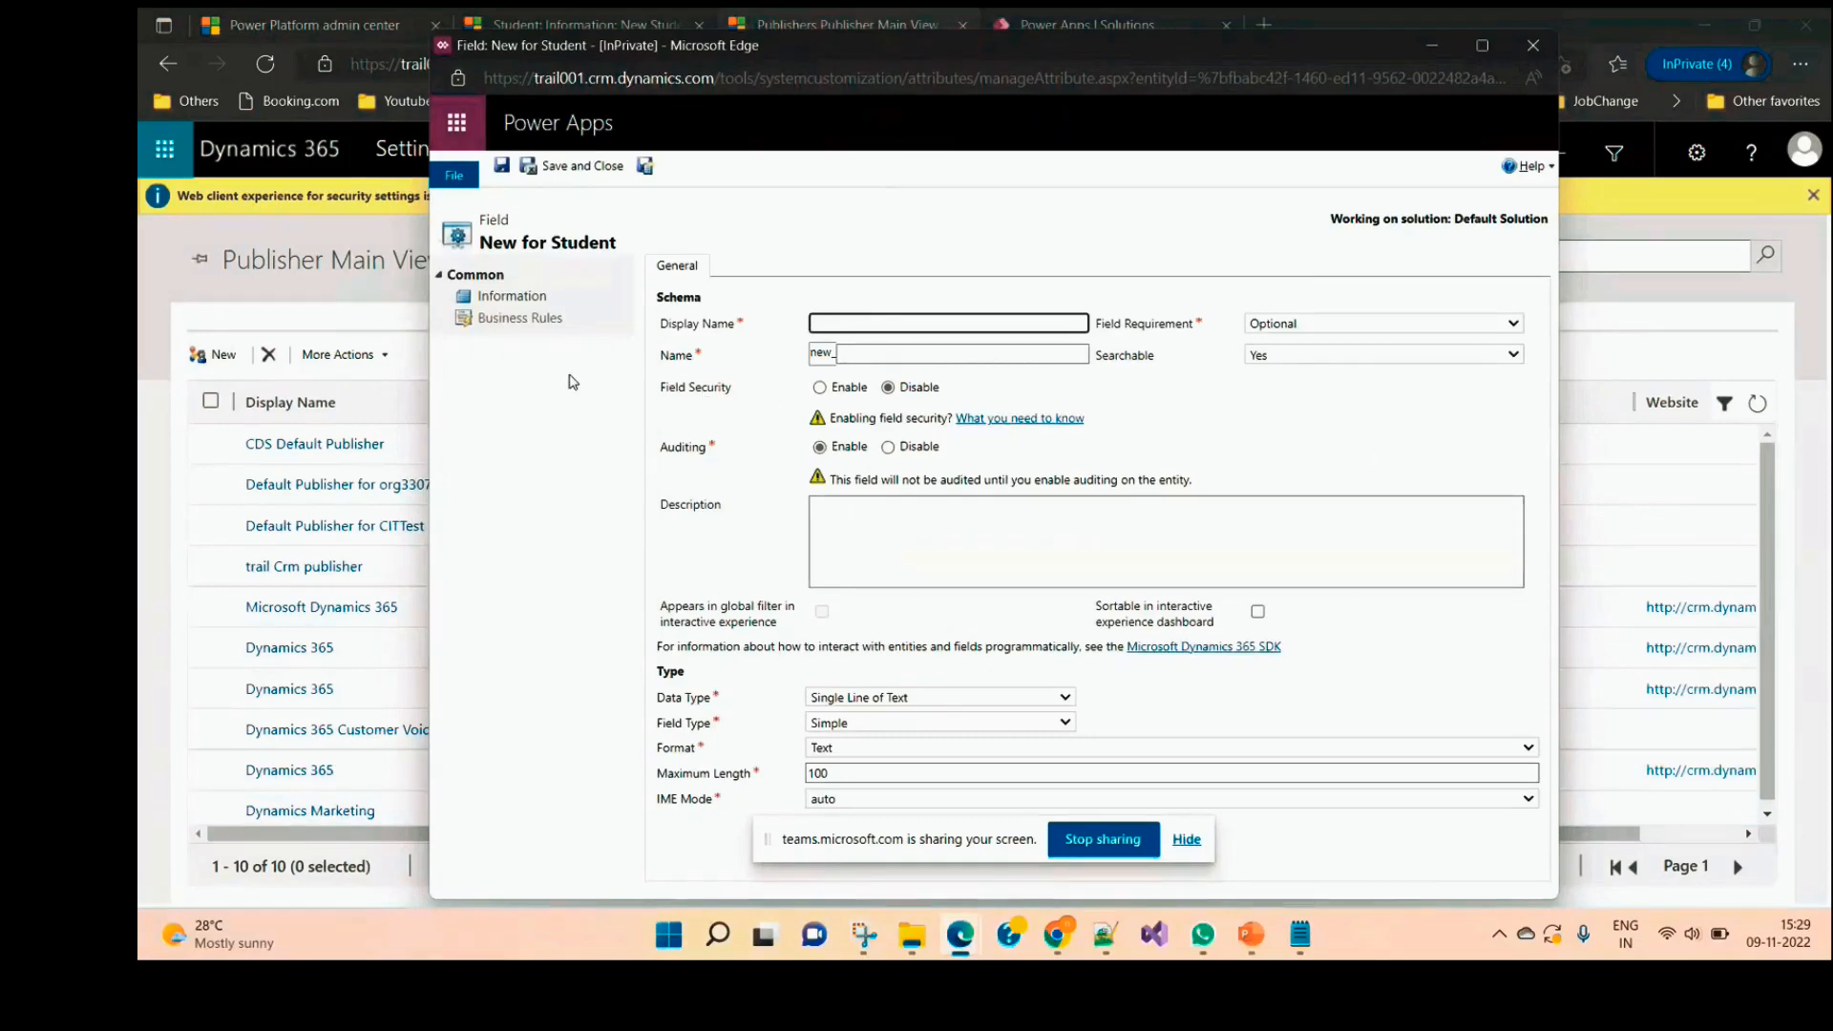
{"action": "left_click", "coordinate": [884, 352]}
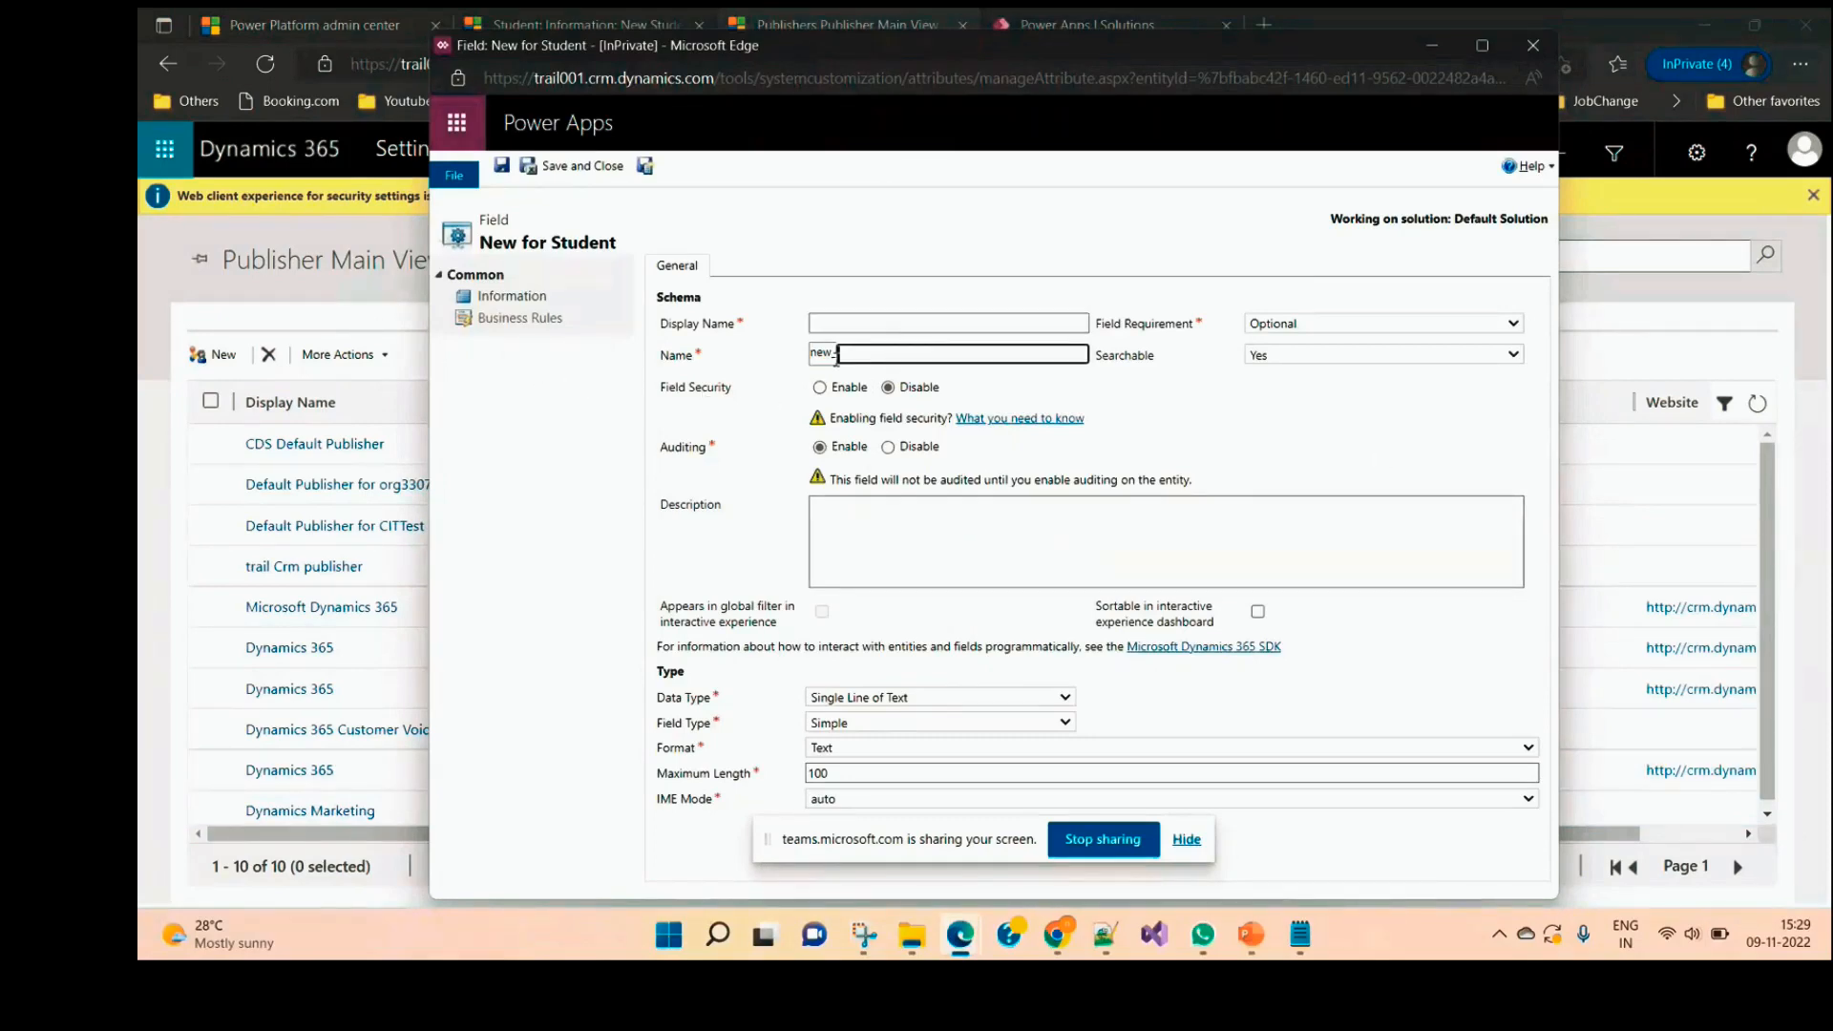
{"action": "left_click", "coordinate": [867, 321]}
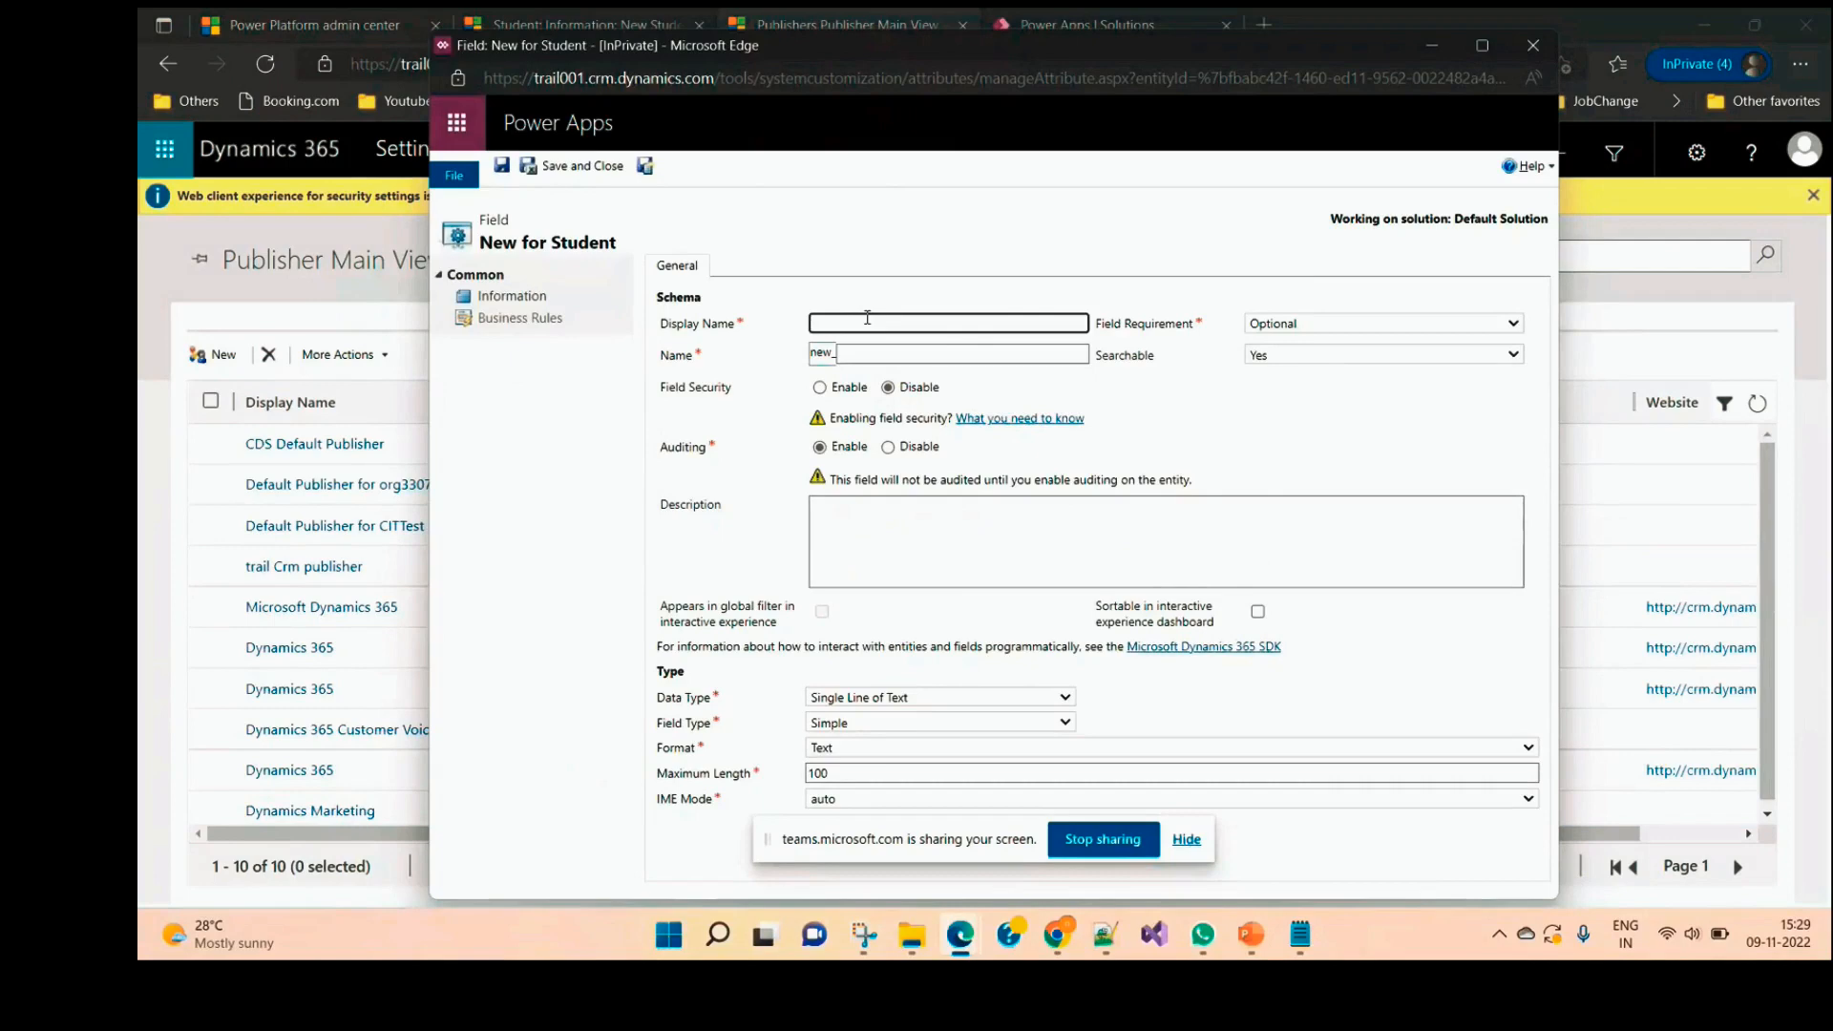
{"action": "type", "text": "Age"}
{"action": "left_click", "coordinate": [1364, 333]}
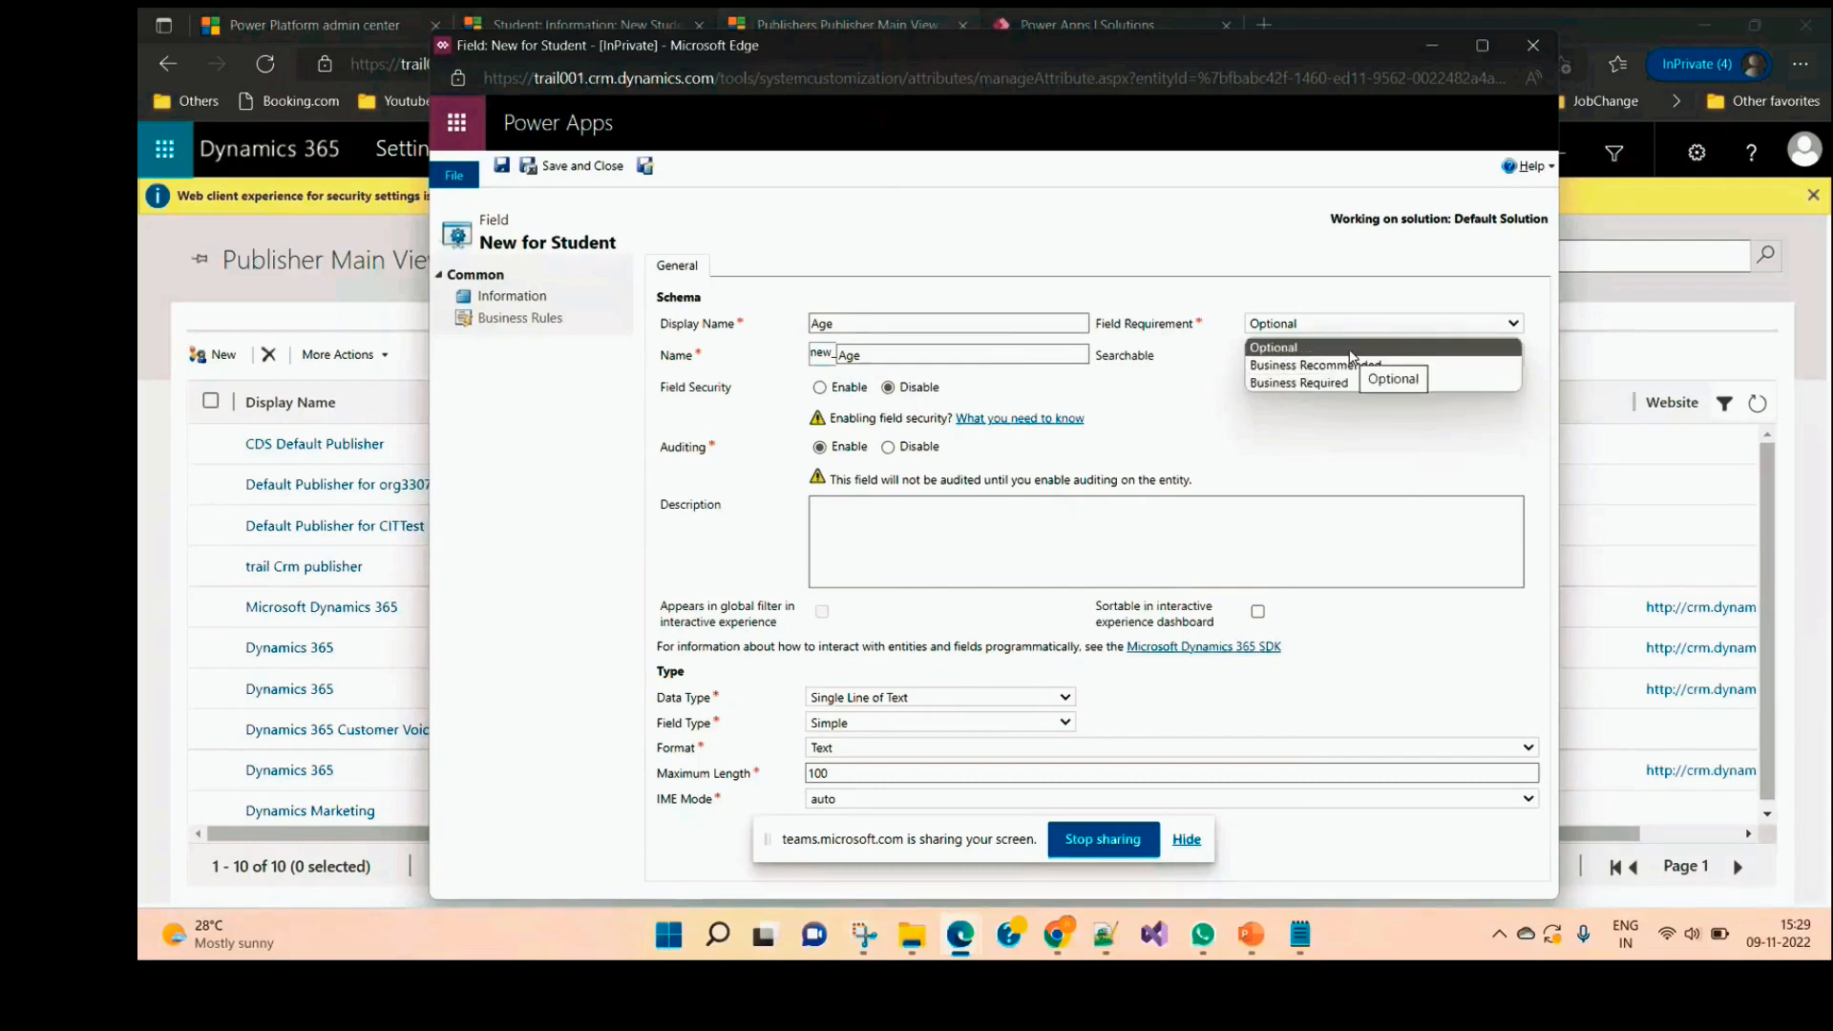
{"action": "left_click", "coordinate": [1339, 440]}
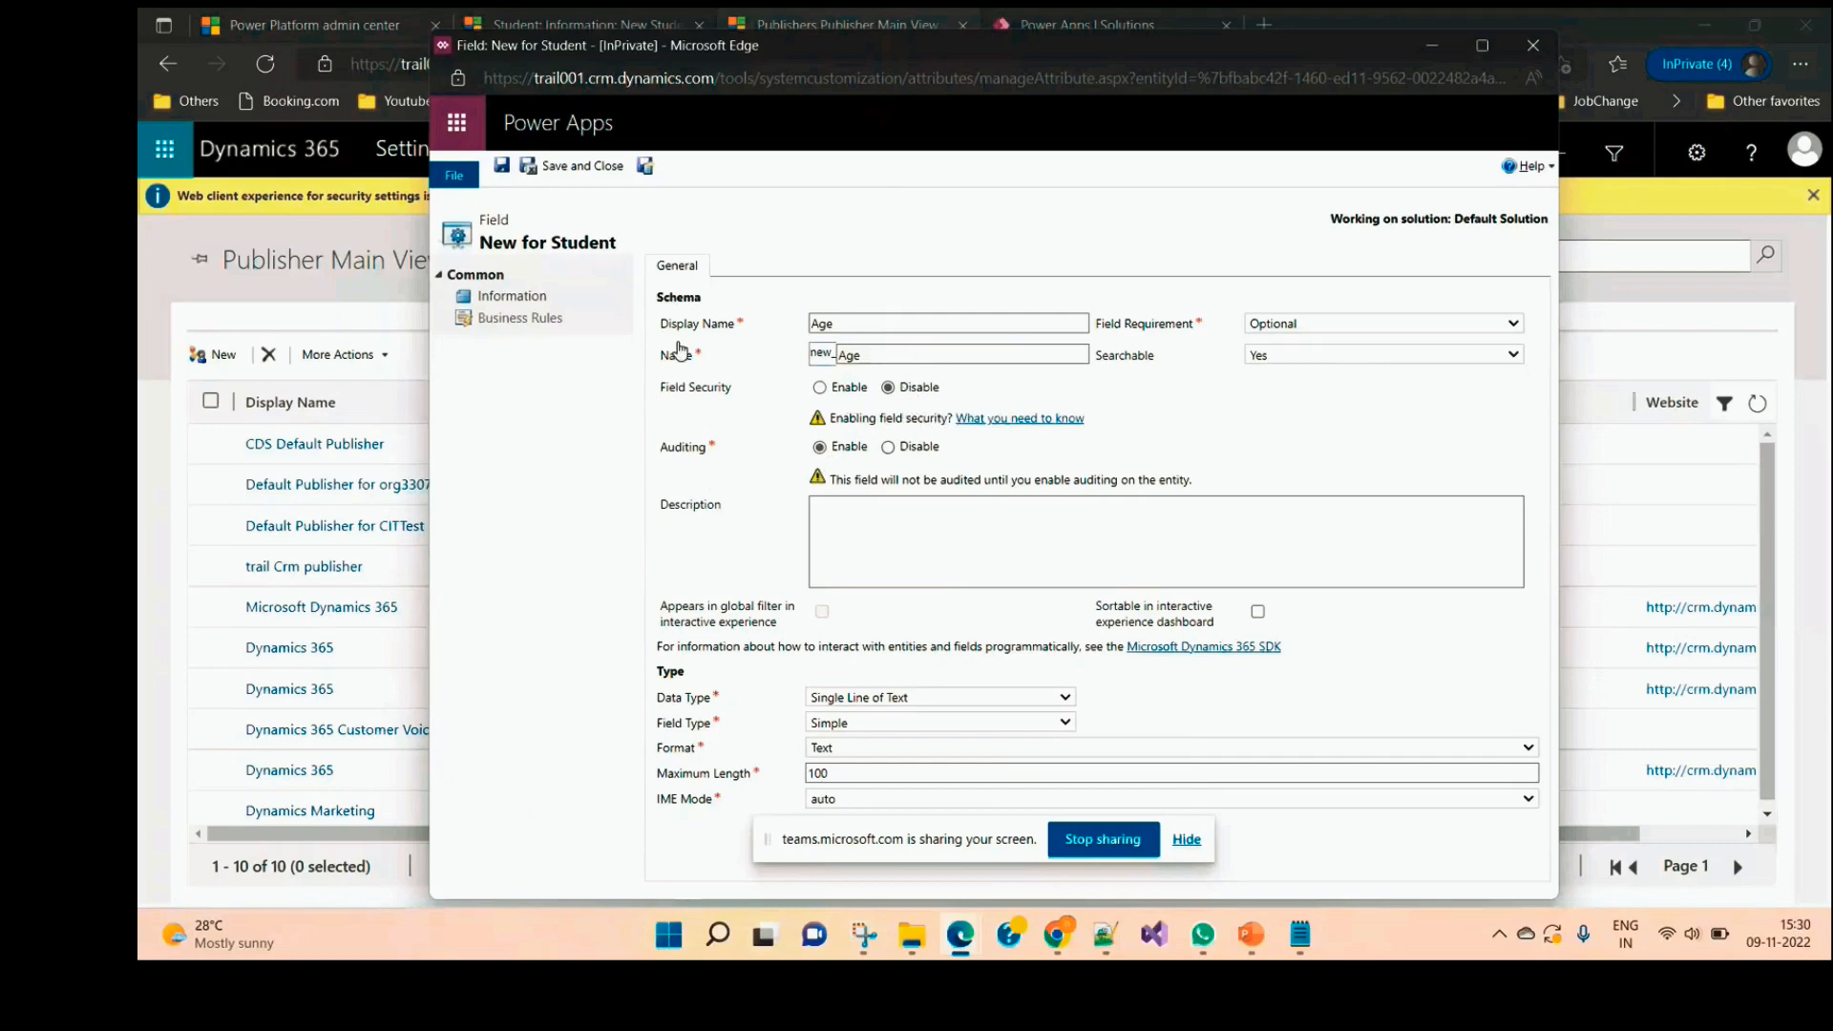
{"action": "left_click", "coordinate": [864, 523]}
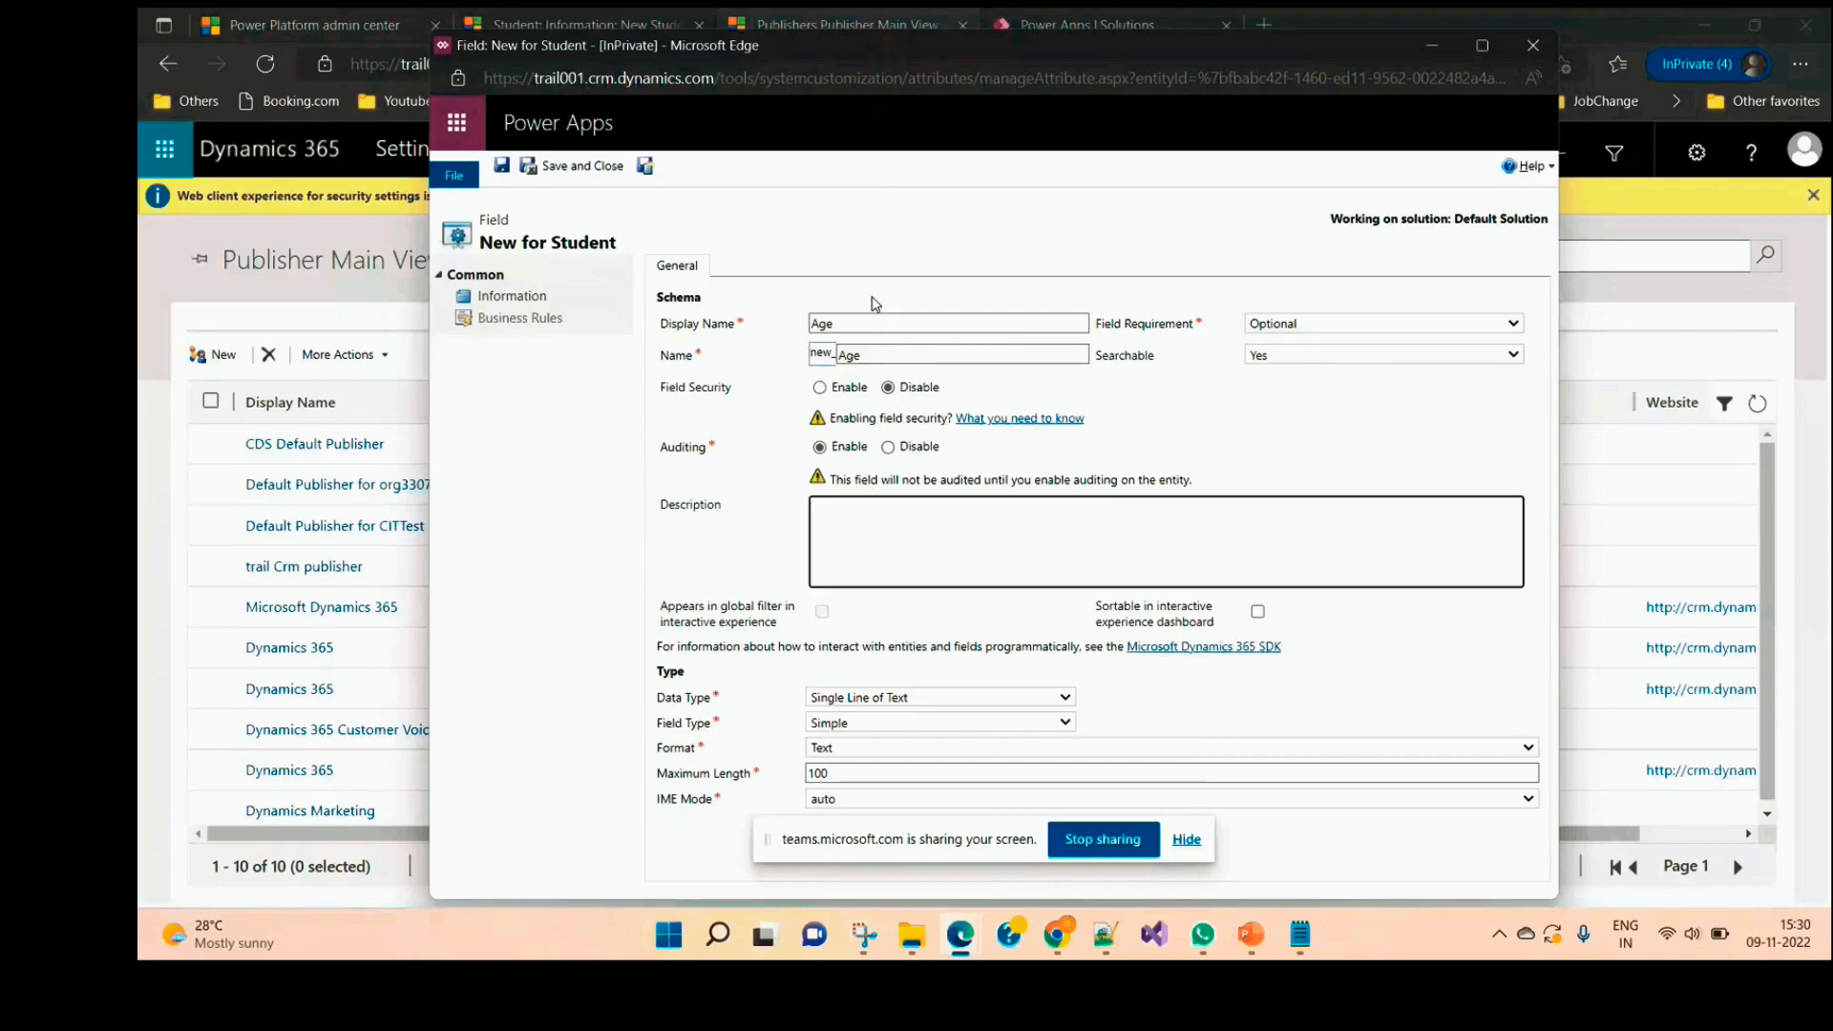
Step: Make the Age field a Whole Number with a minimum value of 0 and a maximum value of 100
{"action": "left_click", "coordinate": [942, 698]}
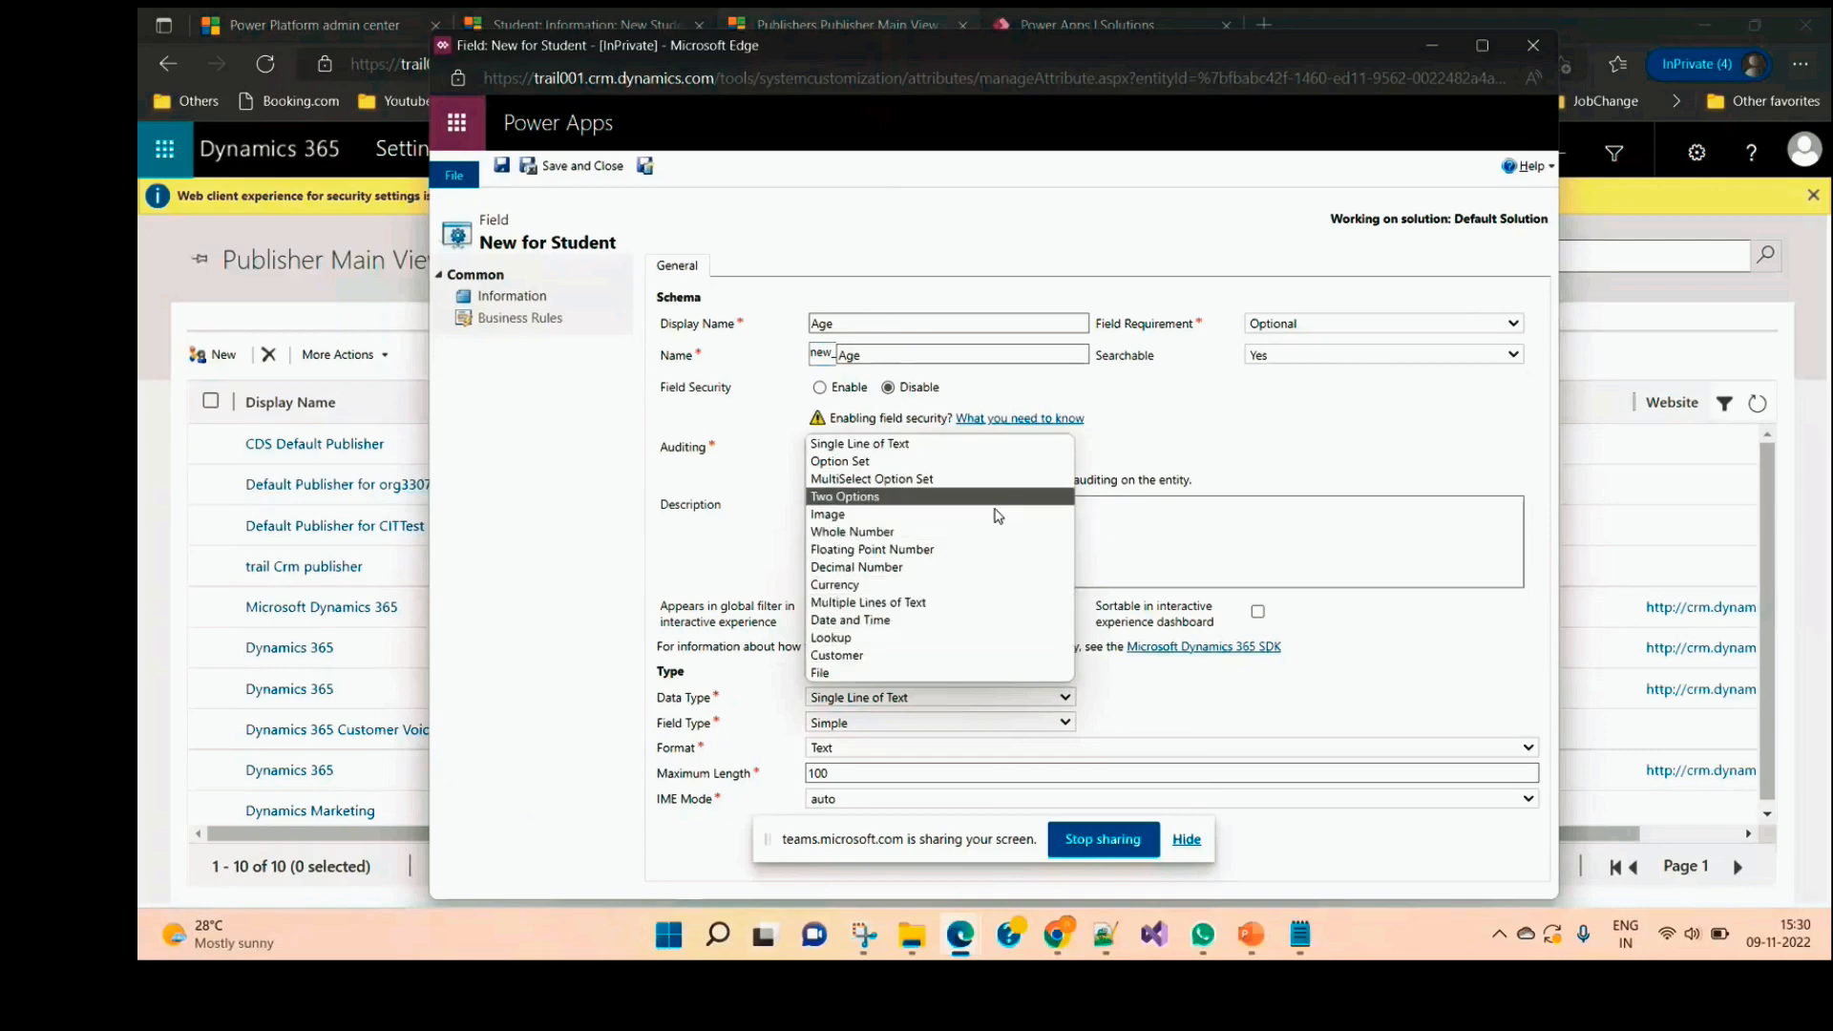
{"action": "left_click", "coordinate": [936, 532]}
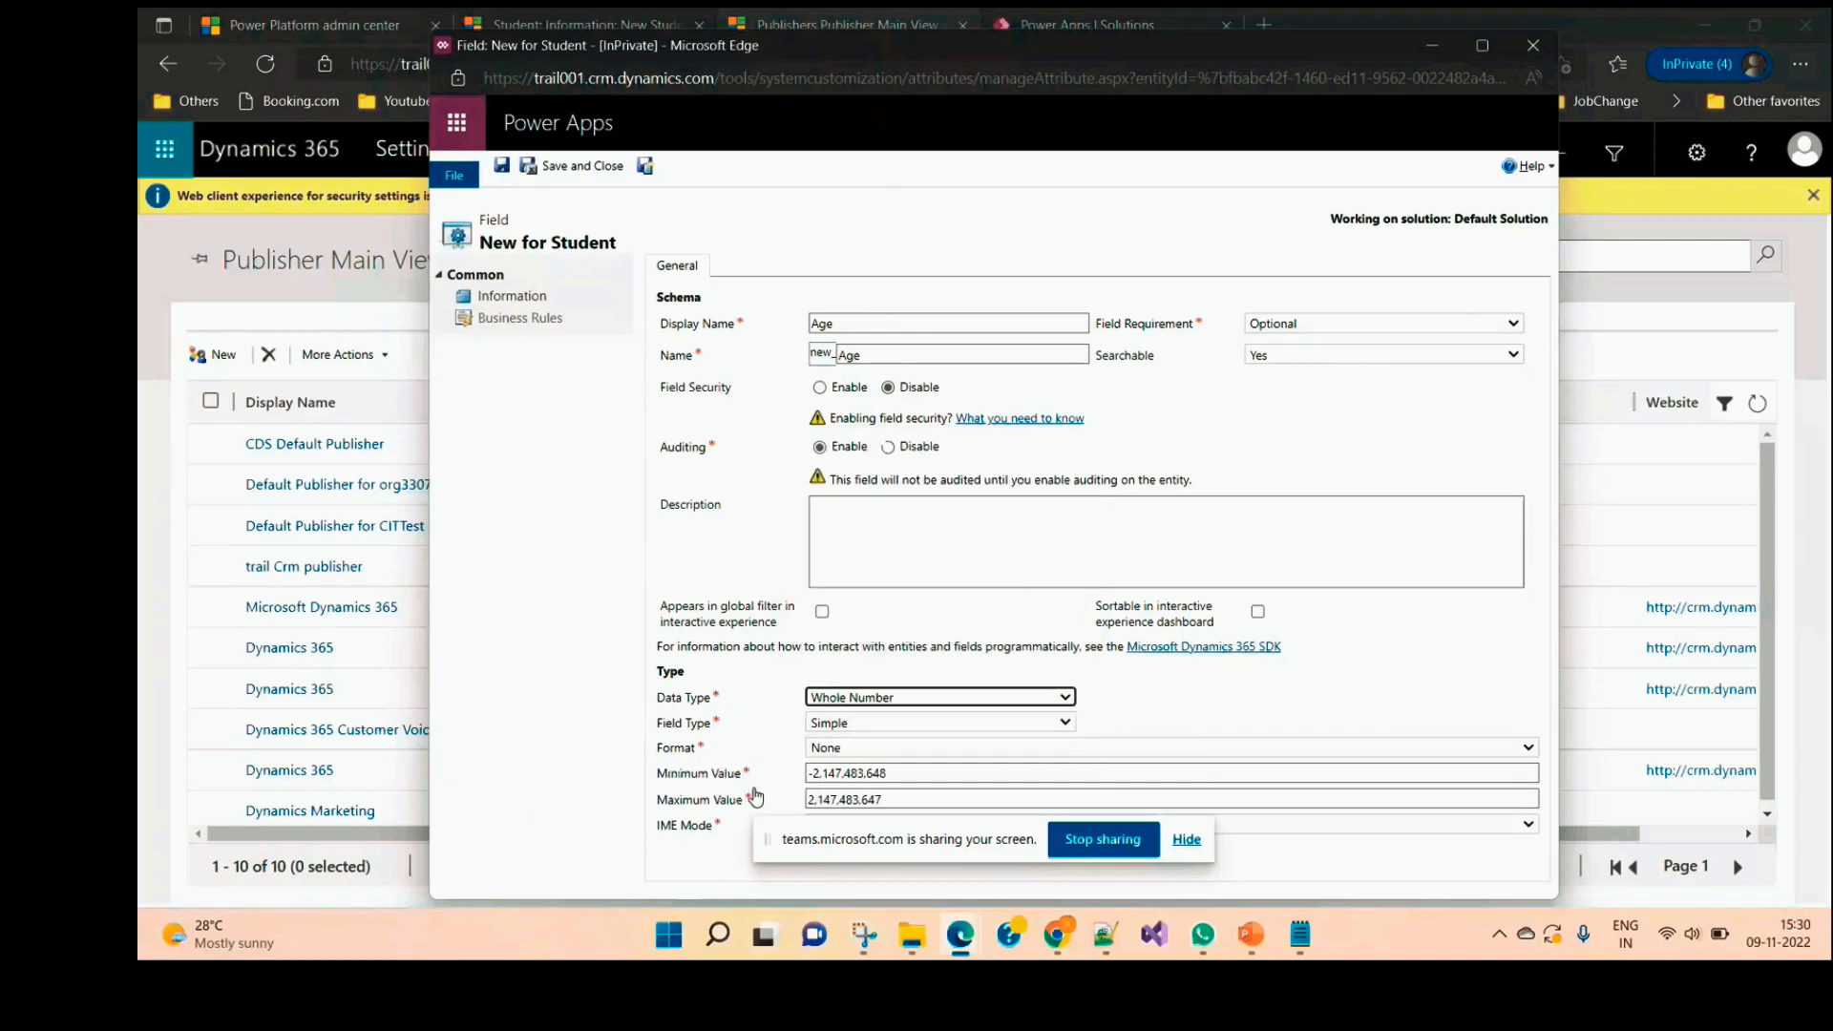
{"action": "left_click", "coordinate": [903, 772]}
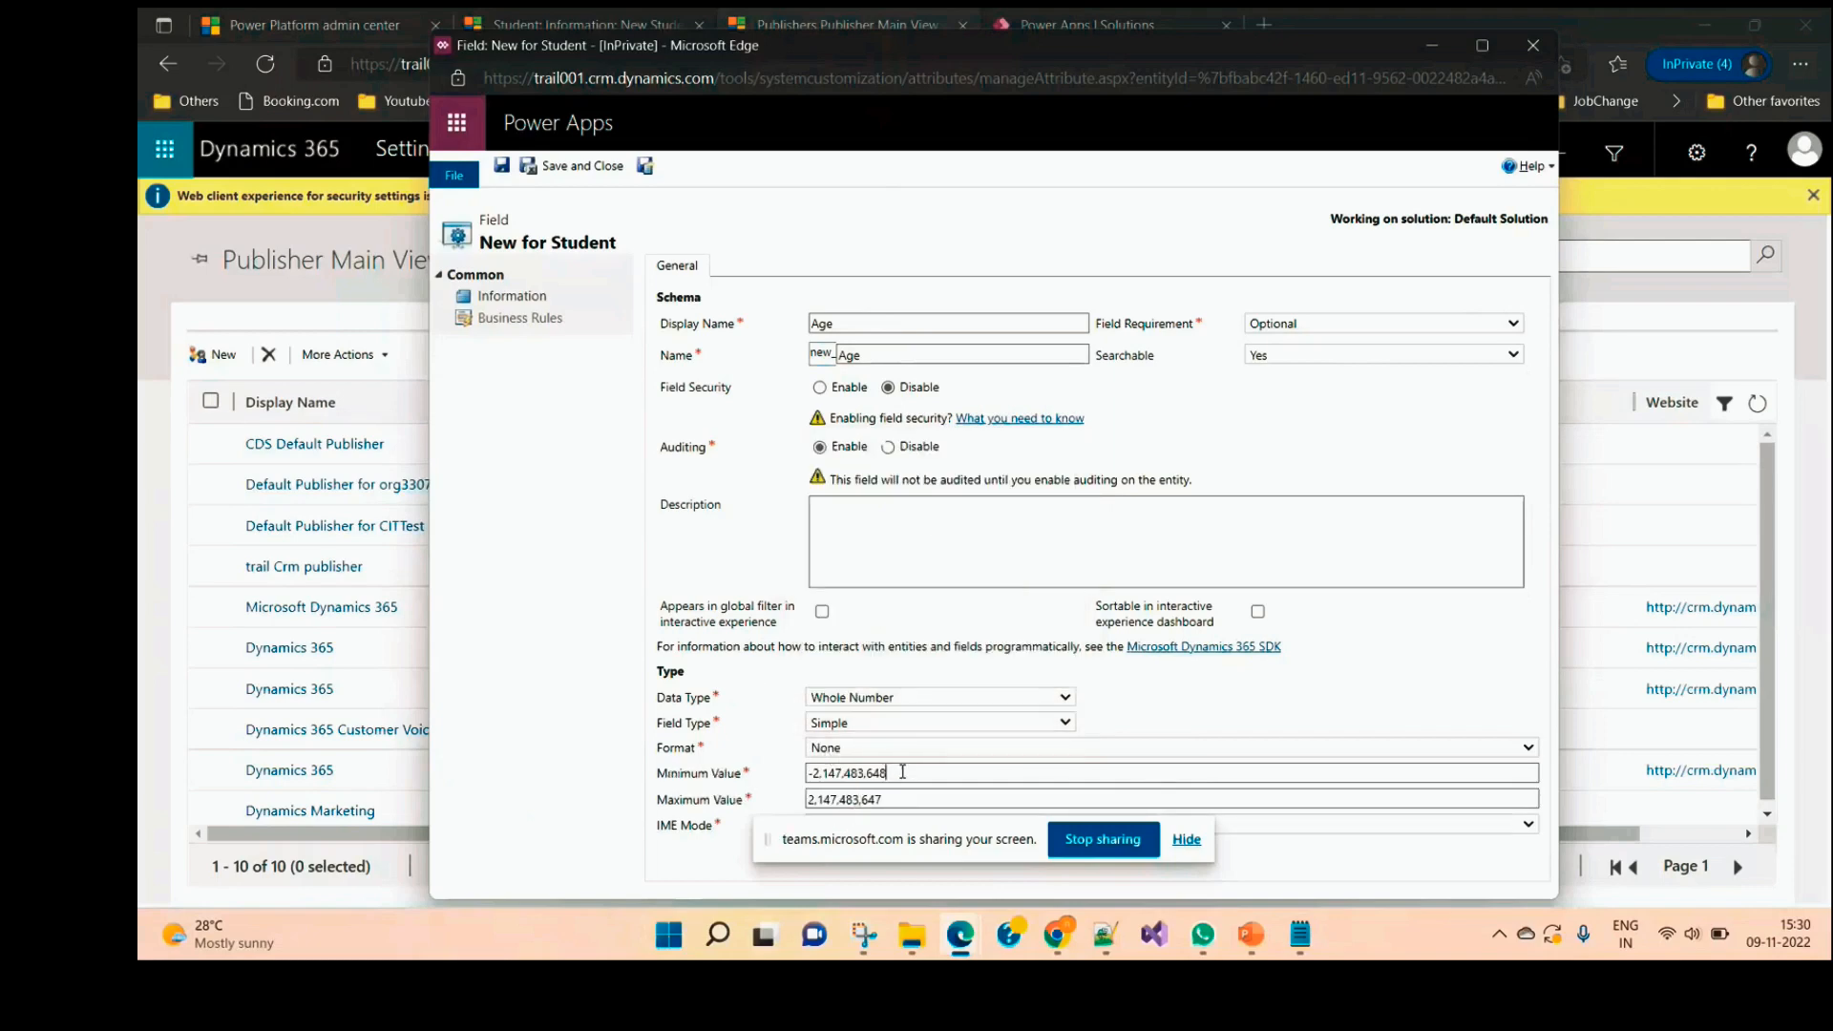
{"action": "left_click_drag", "start_coordinate": [901, 771], "coordinate": [785, 778]}
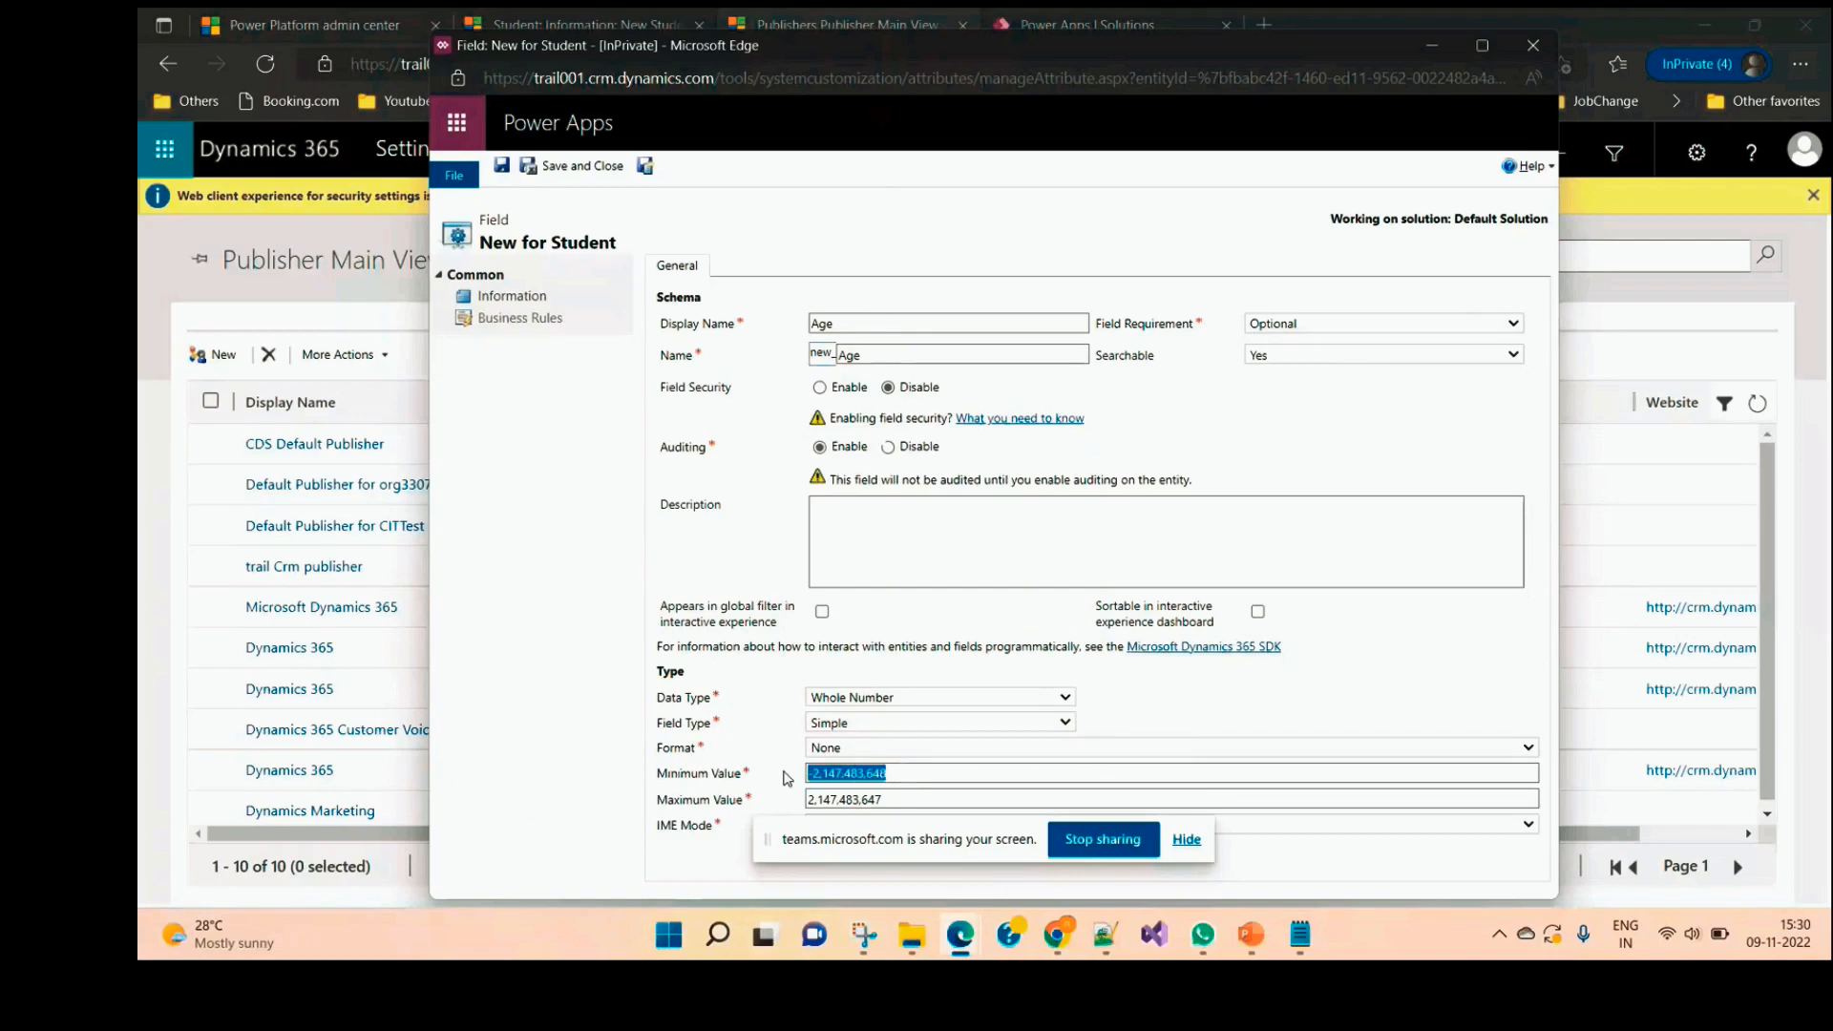
{"action": "type", "text": "0"}
{"action": "double_click", "coordinate": [877, 795]}
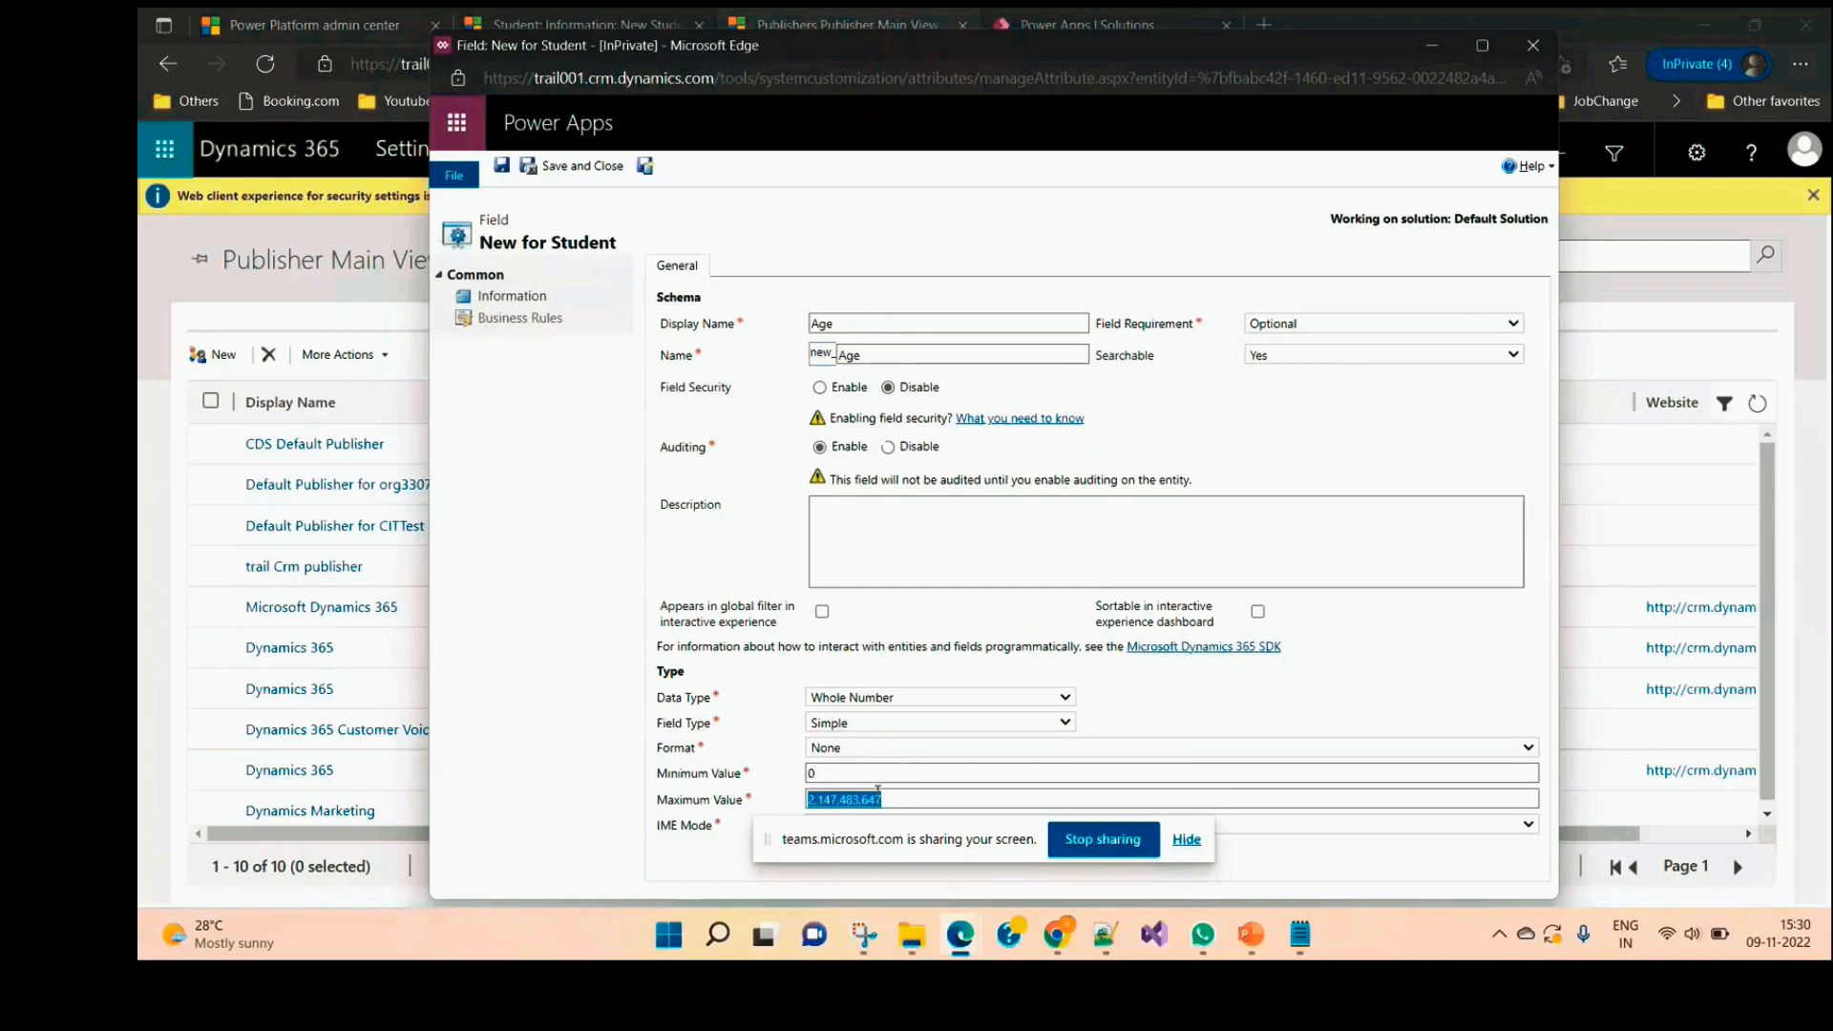
{"action": "type", "text": "100"}
Step: Compare the format options of the Whole Number and Single Line of Text data types, leaving the Age field as Whole Number
{"action": "left_click", "coordinate": [1527, 749]}
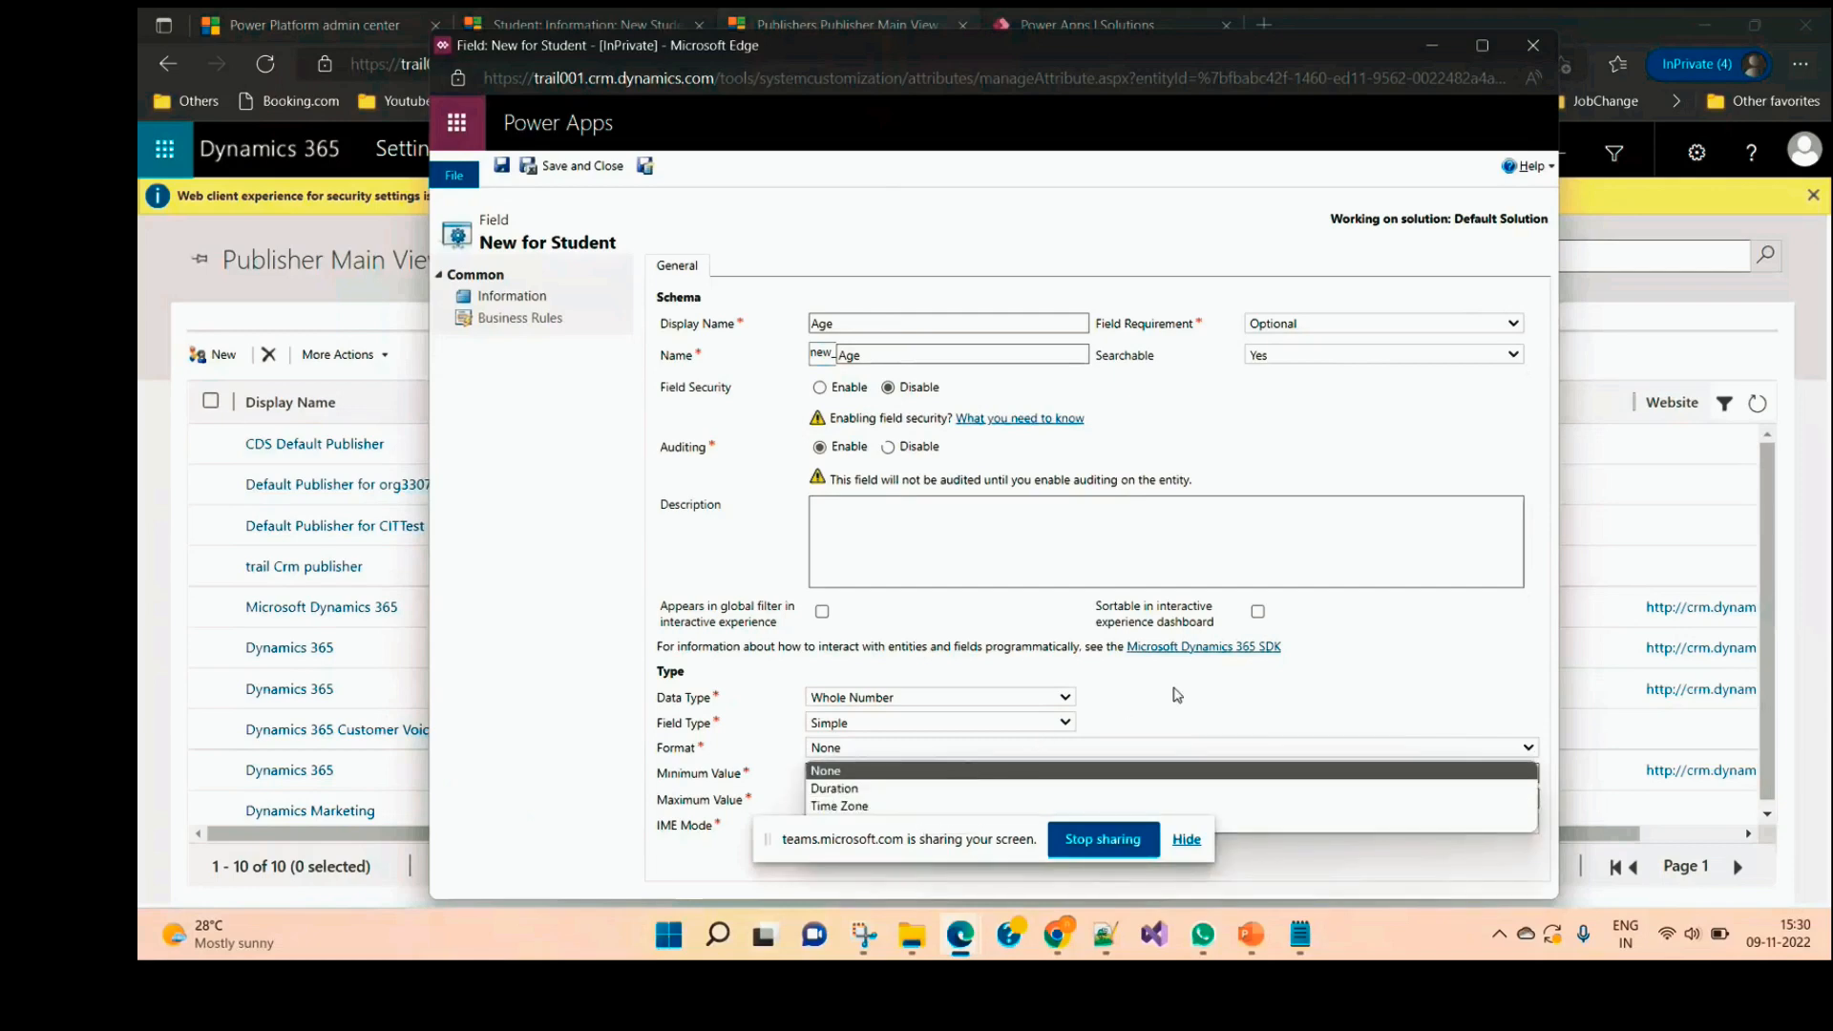
{"action": "left_click", "coordinate": [1017, 698]}
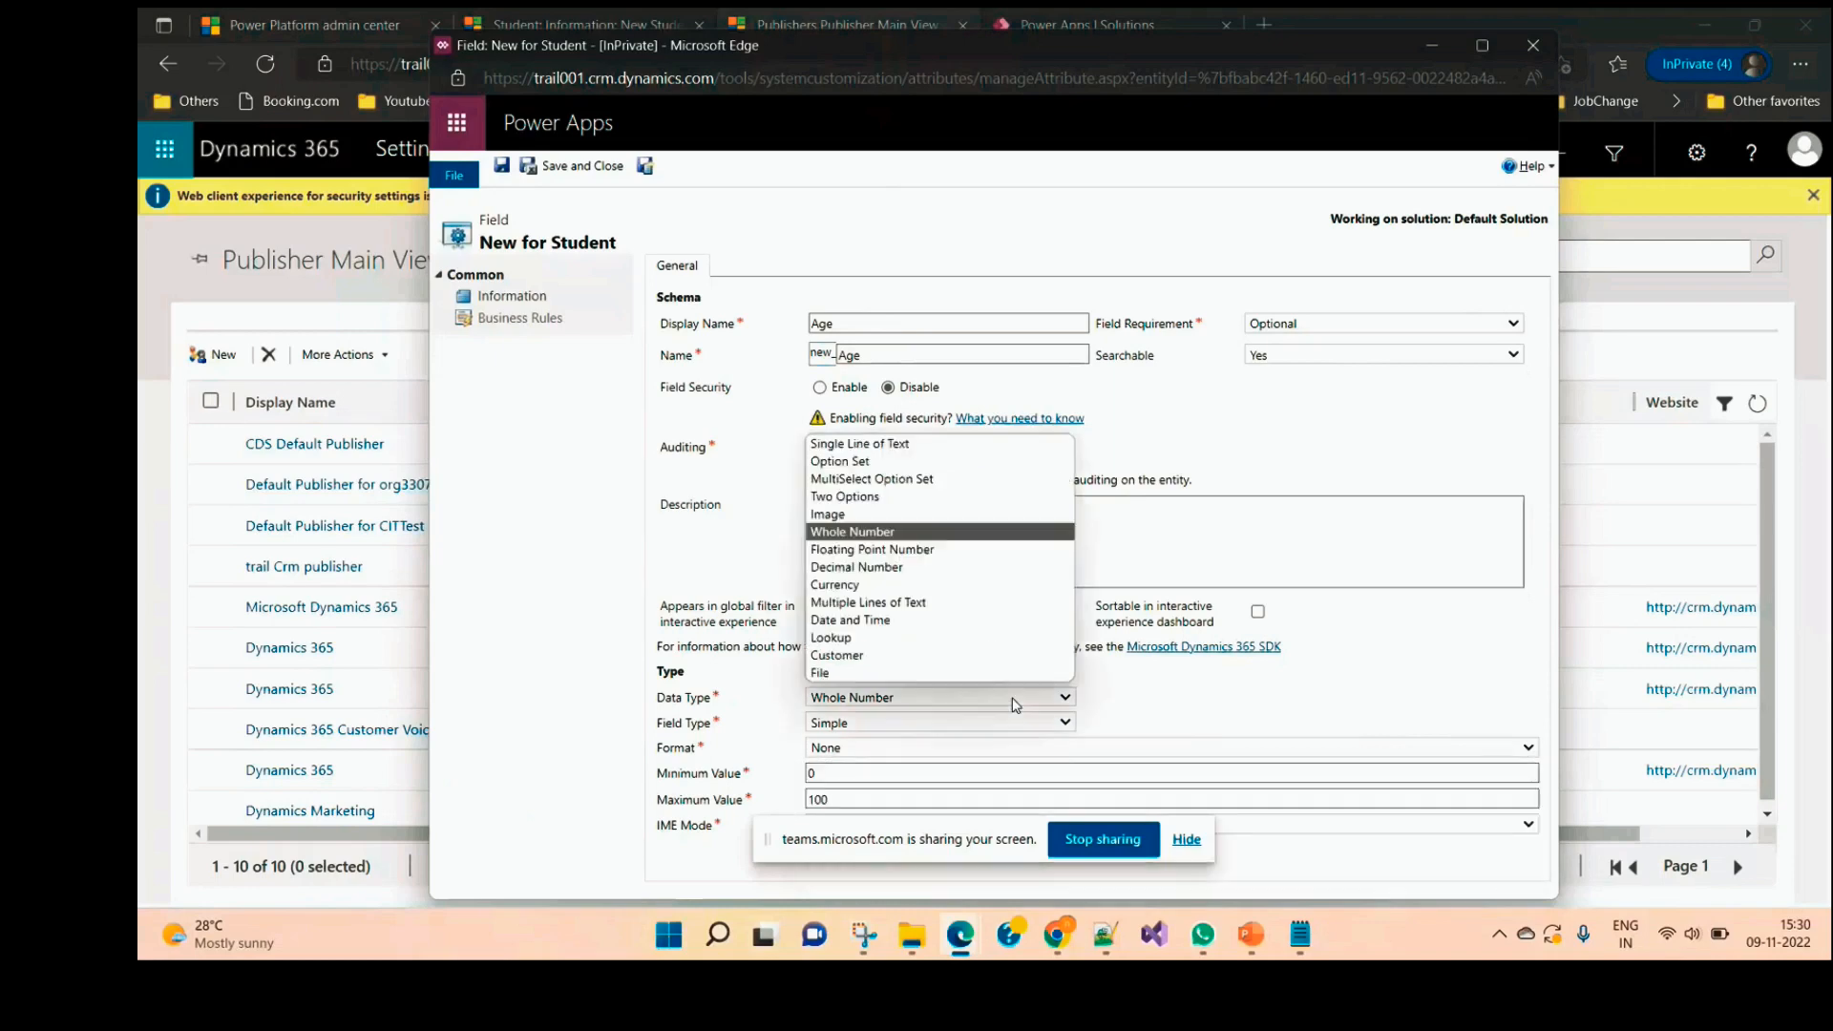
{"action": "left_click", "coordinate": [848, 444]}
{"action": "left_click", "coordinate": [1539, 748]}
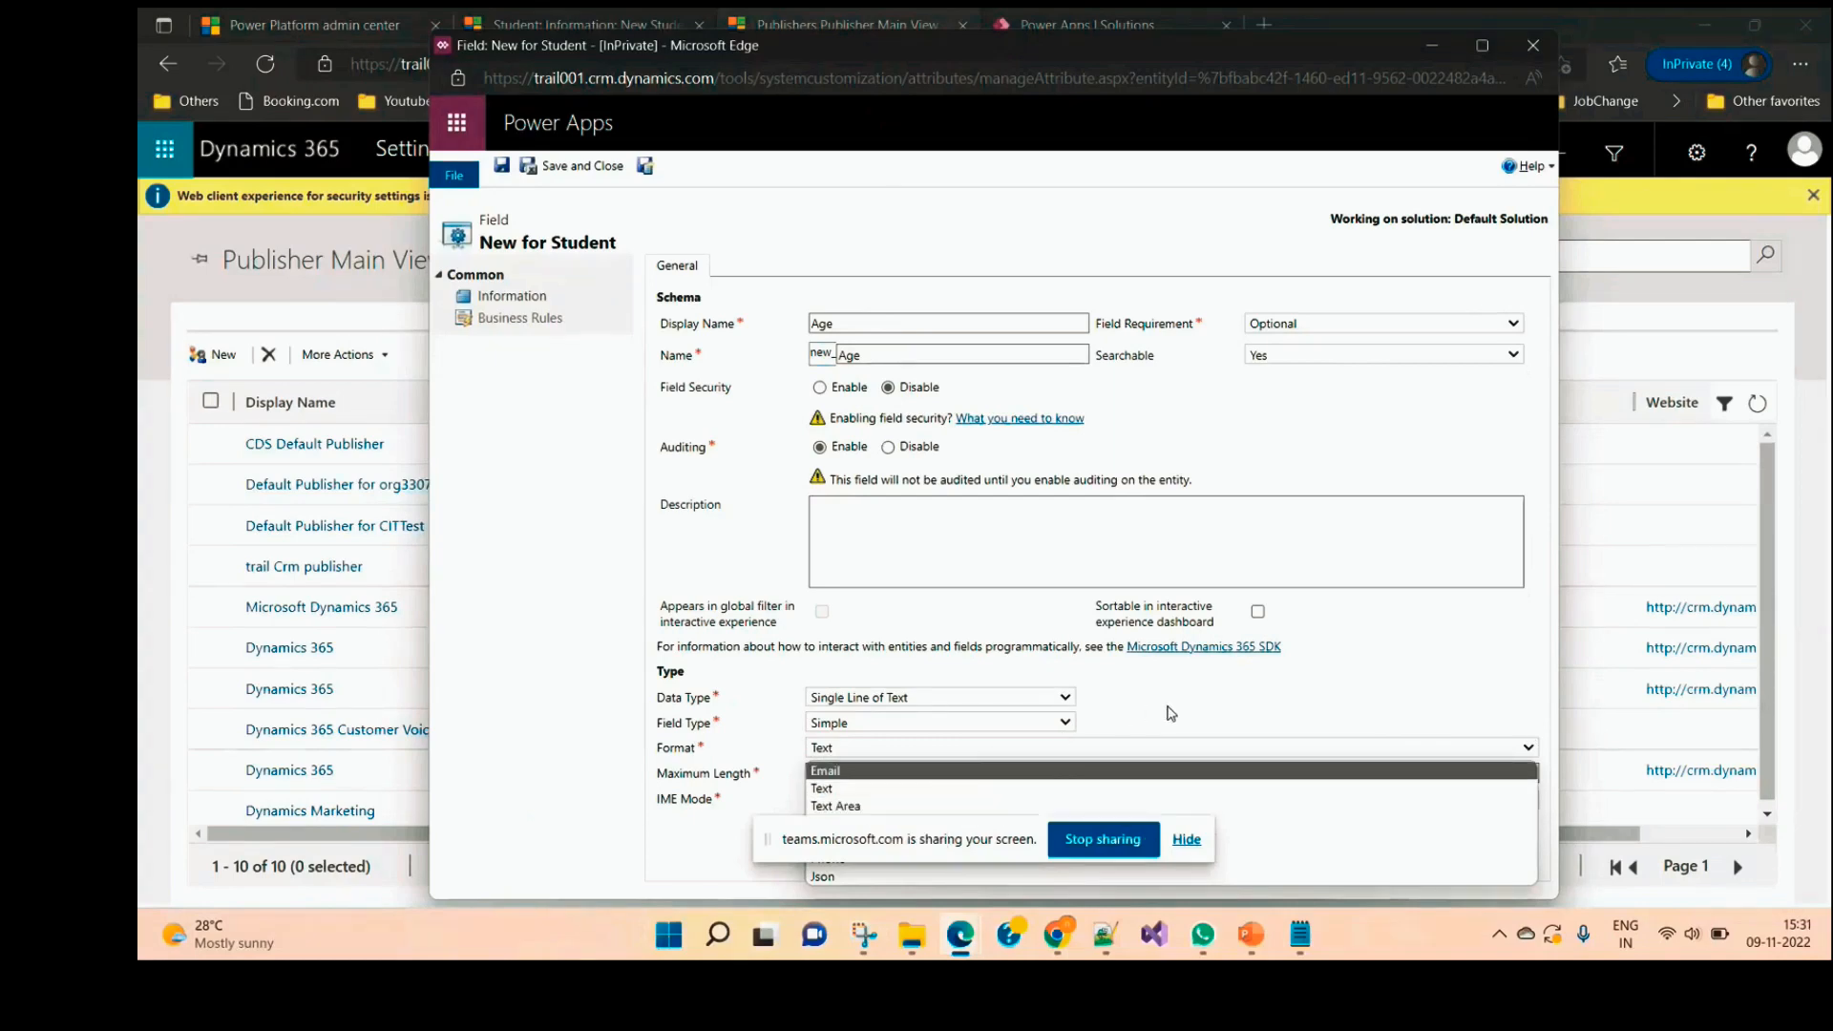
{"action": "left_click", "coordinate": [860, 787]}
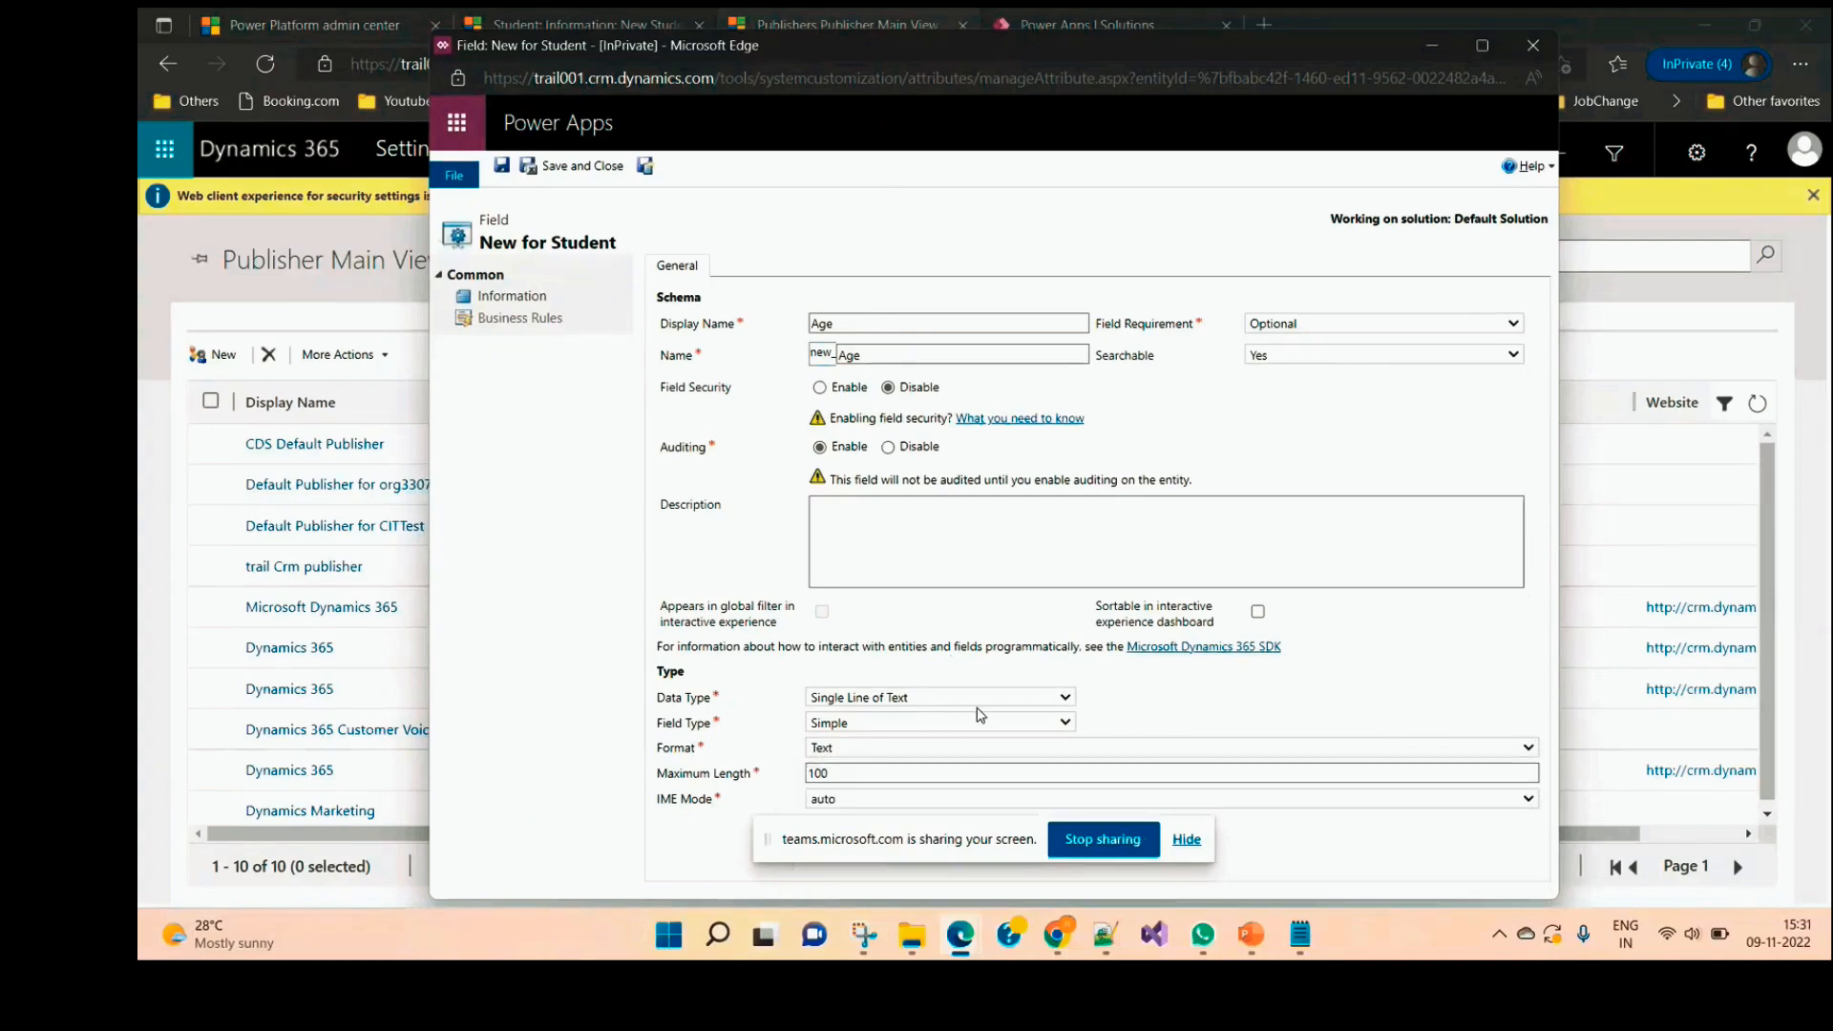
{"action": "left_click", "coordinate": [901, 698]}
{"action": "left_click", "coordinate": [853, 532]}
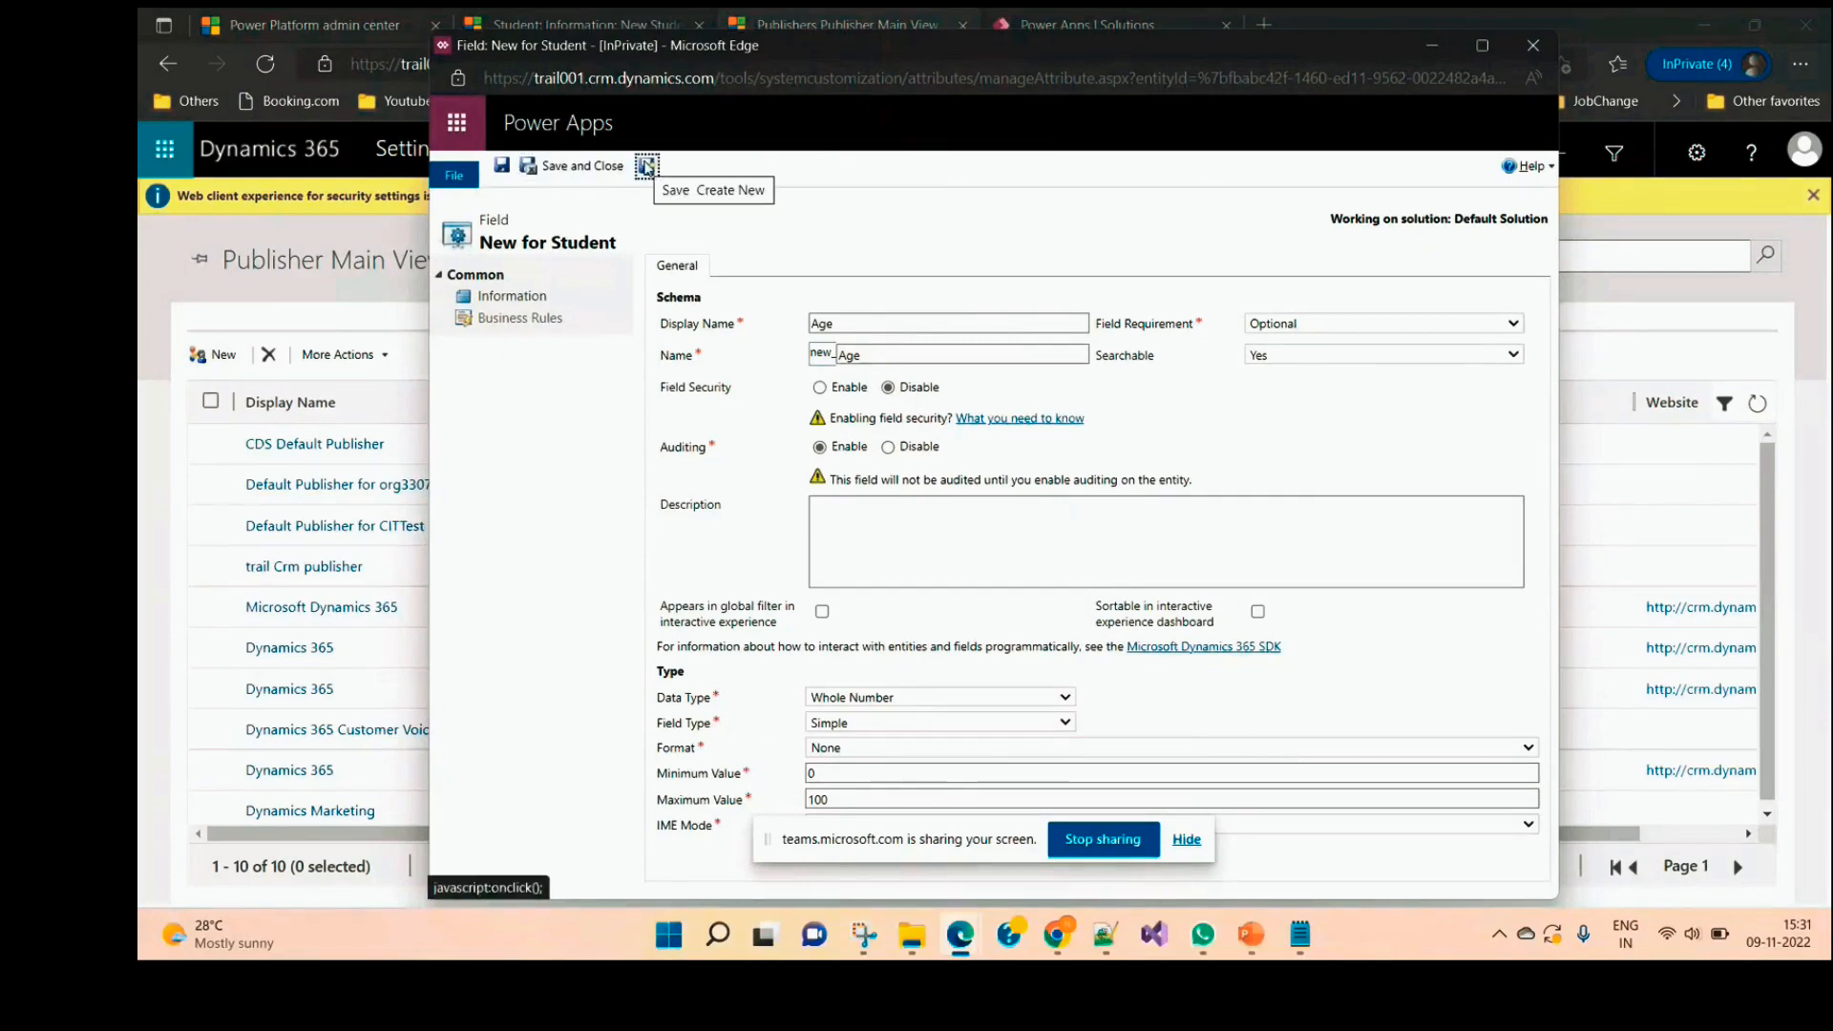
Step: Save the Age field and start another Student field with the display name Address
{"action": "left_click", "coordinate": [647, 169]}
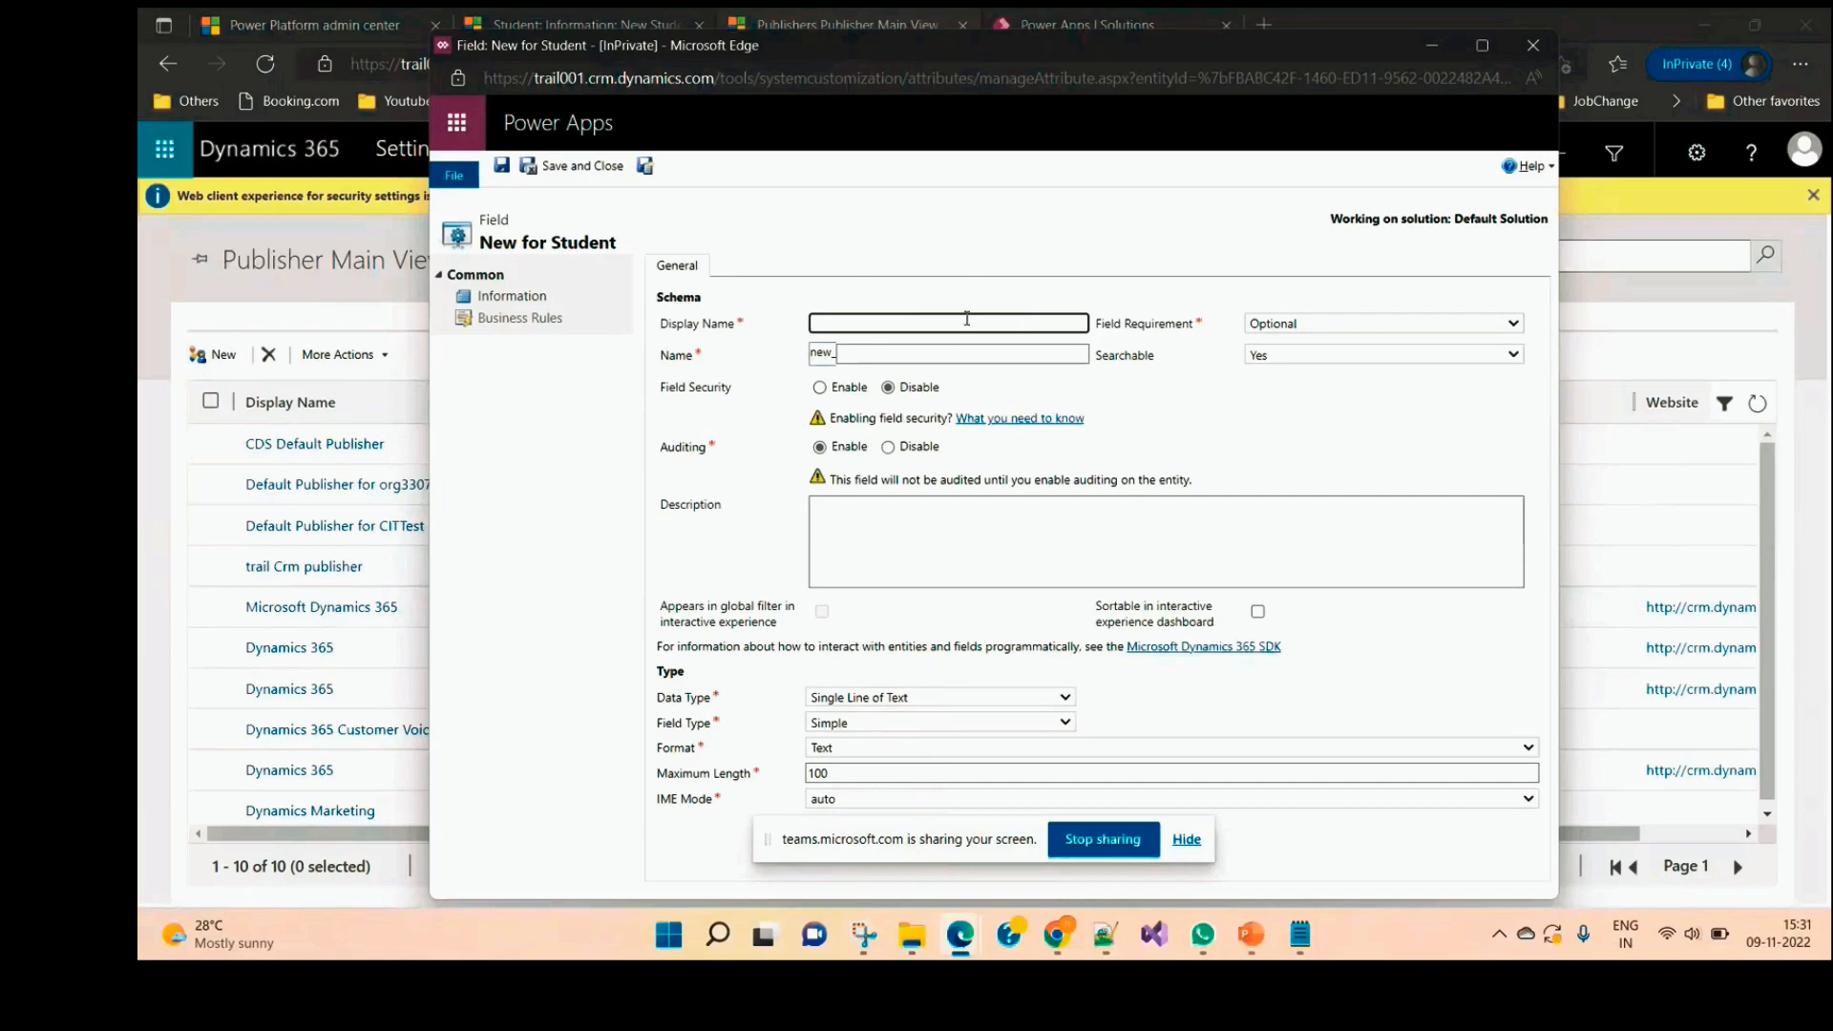
{"action": "type", "text": "dre"}
{"action": "key", "text": "BackSpace"}
{"action": "key", "text": "BackSpace"}
{"action": "key", "text": "BackSpace"}
{"action": "key", "text": "BackSpace"}
{"action": "key", "text": "BackSpace"}
{"action": "left_click", "coordinate": [1094, 437]}
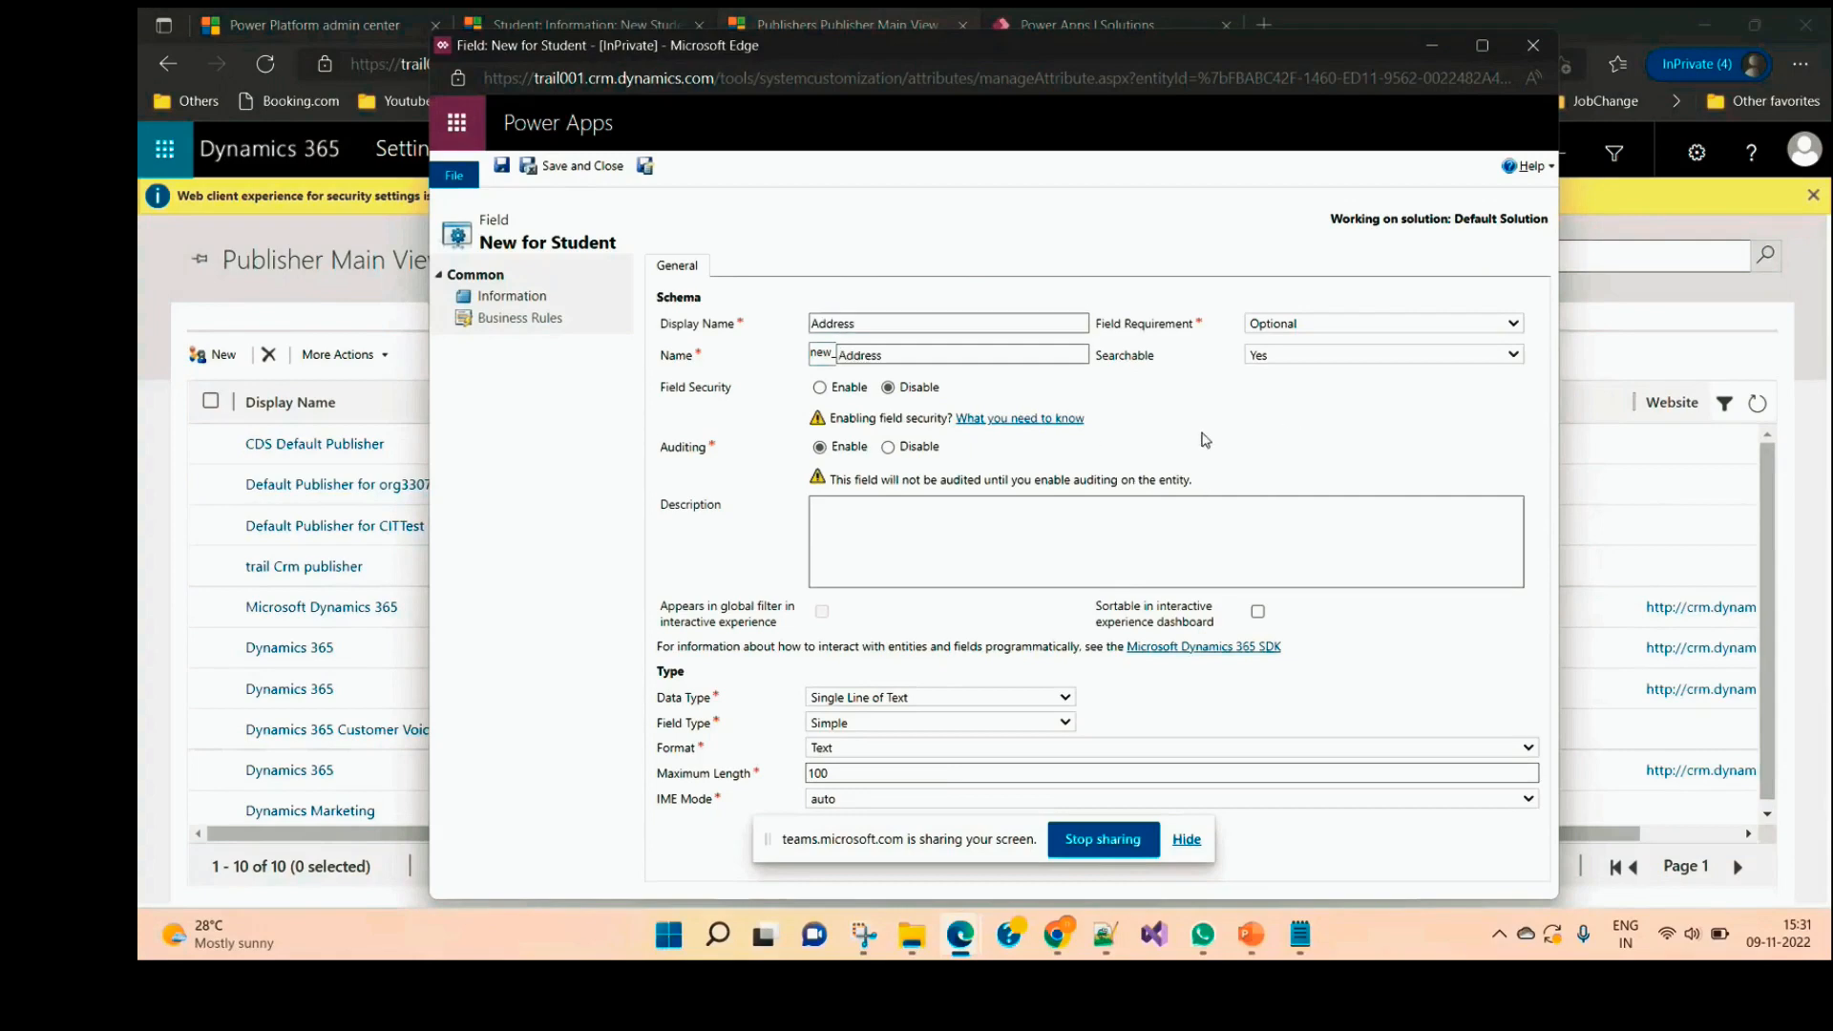
Step: Set the Address field's data type to Multiple Lines of Text, then save and close it
{"action": "left_click", "coordinate": [988, 700]}
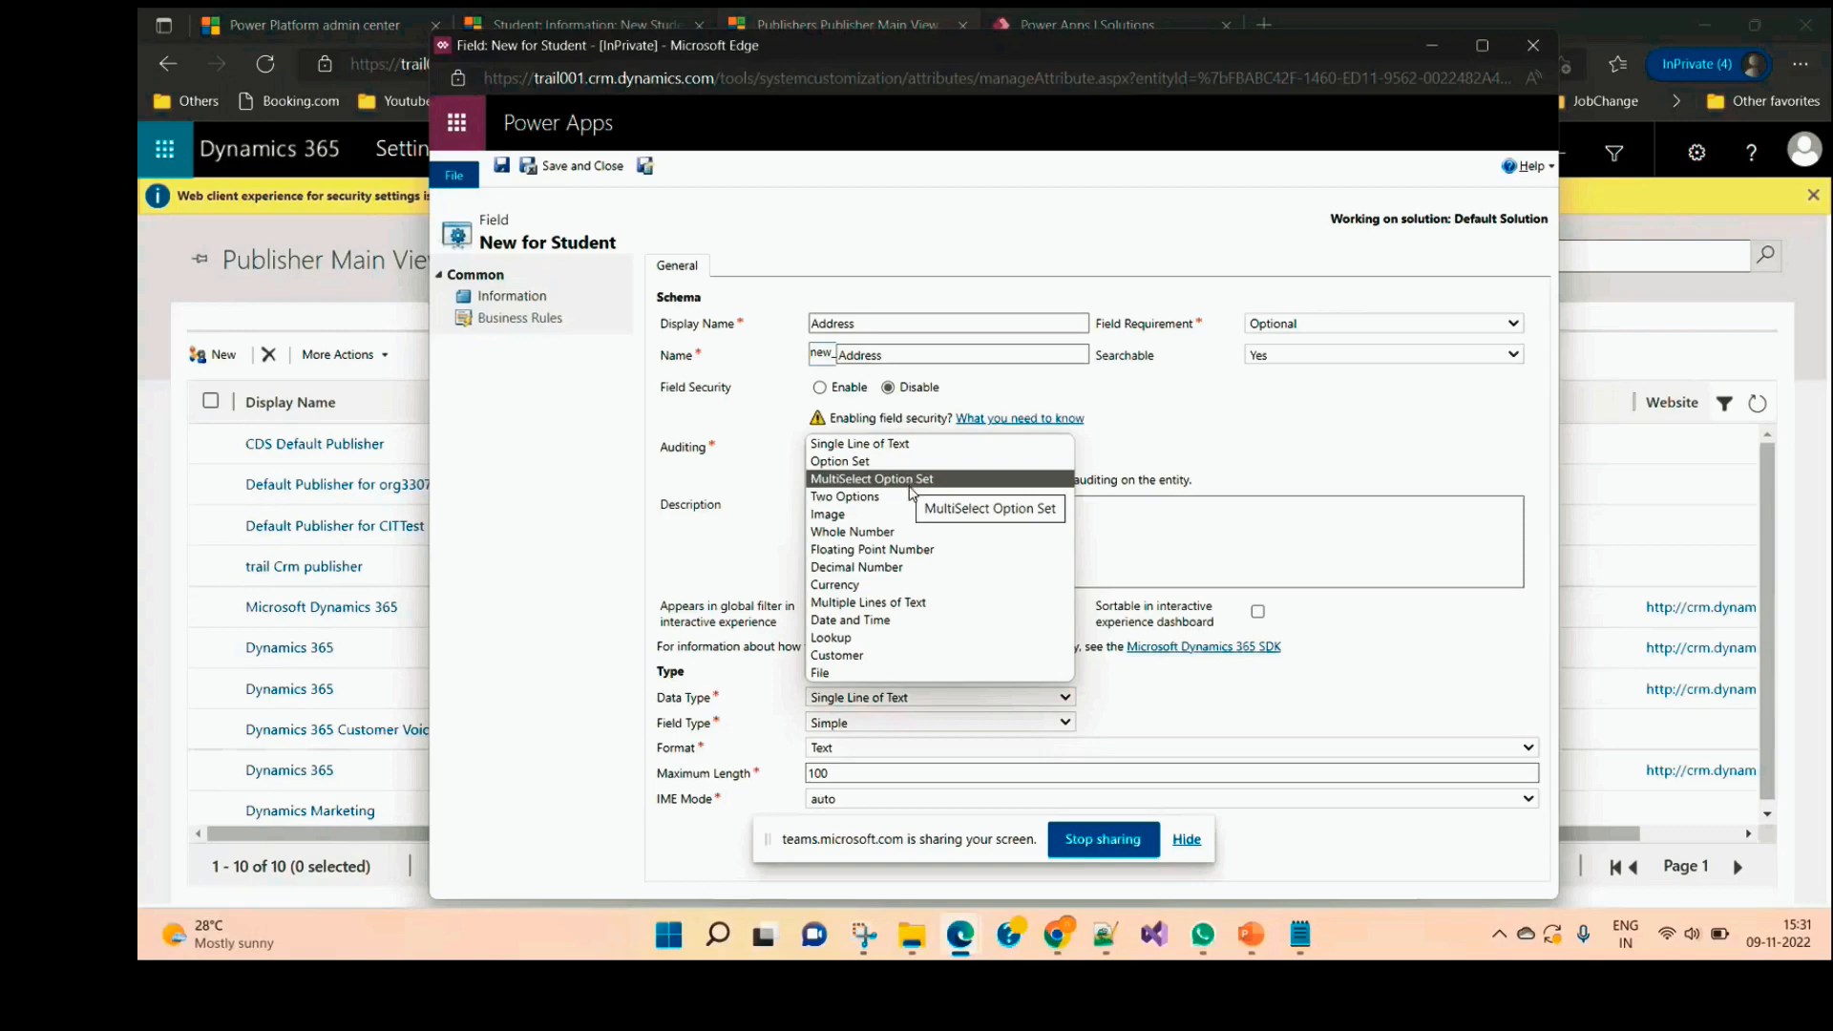
{"action": "left_click", "coordinate": [917, 603]}
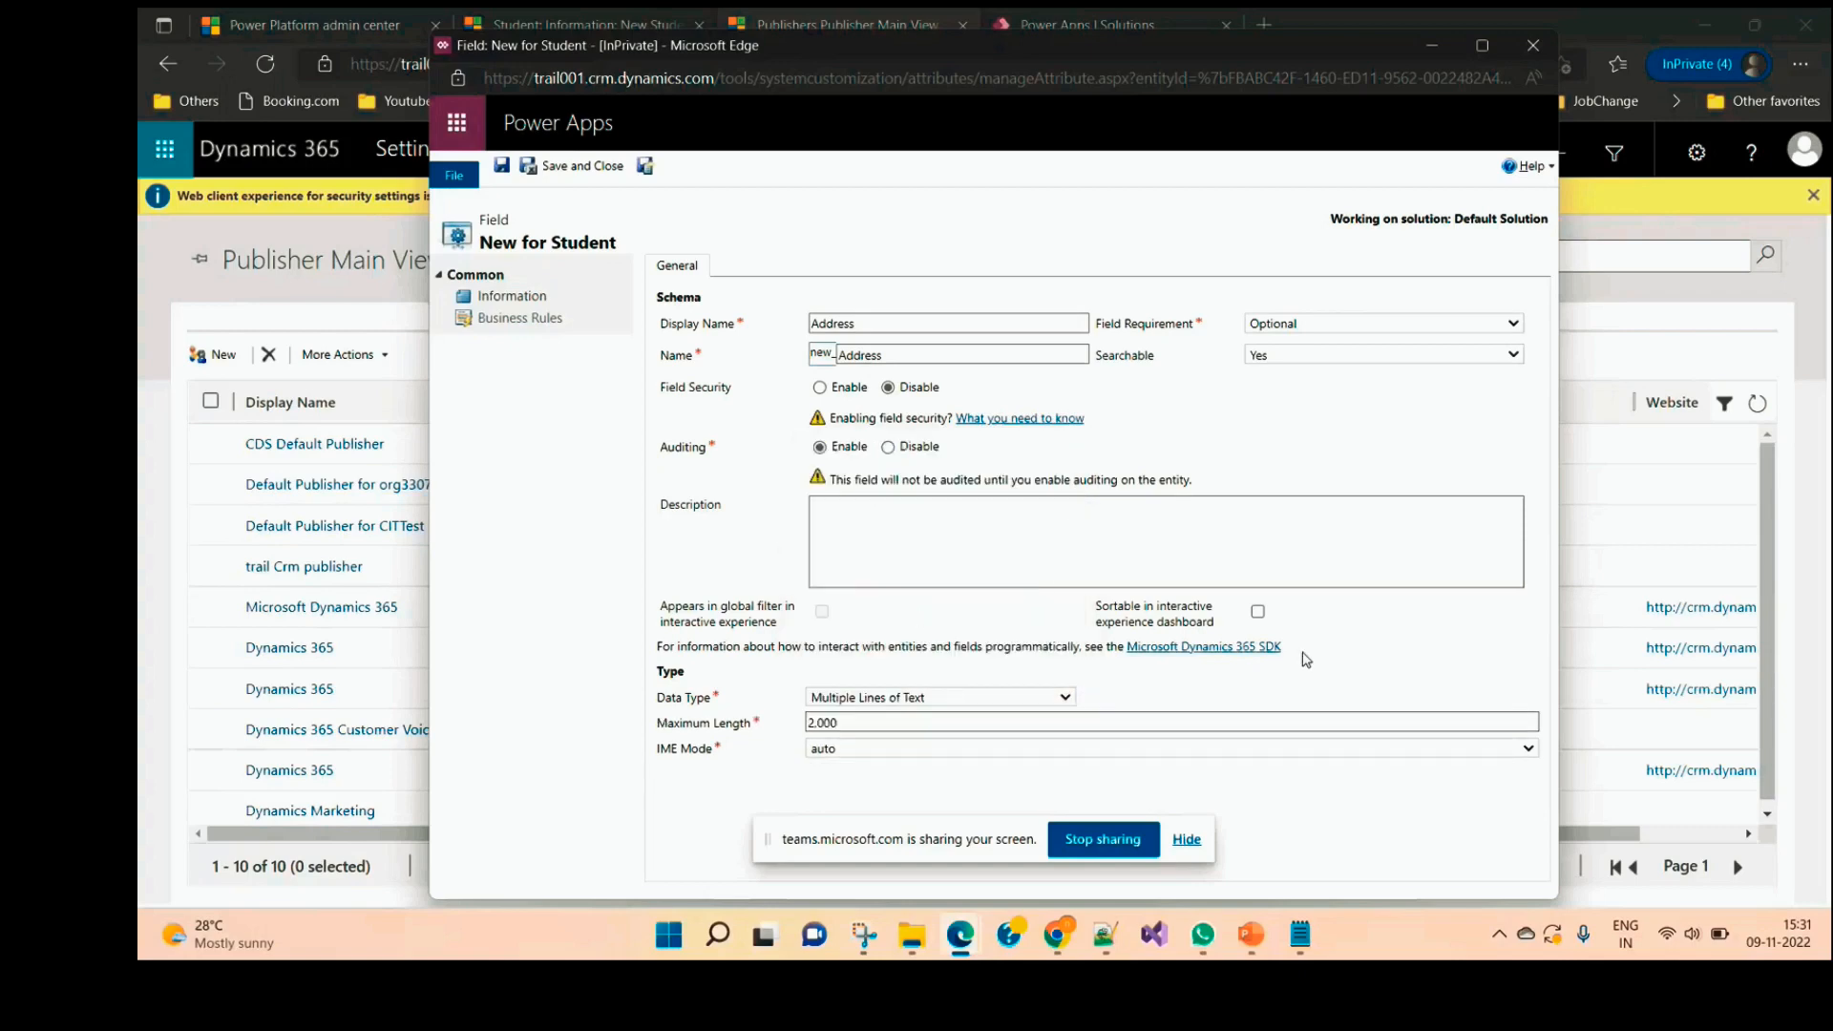
{"action": "left_click", "coordinate": [569, 167]}
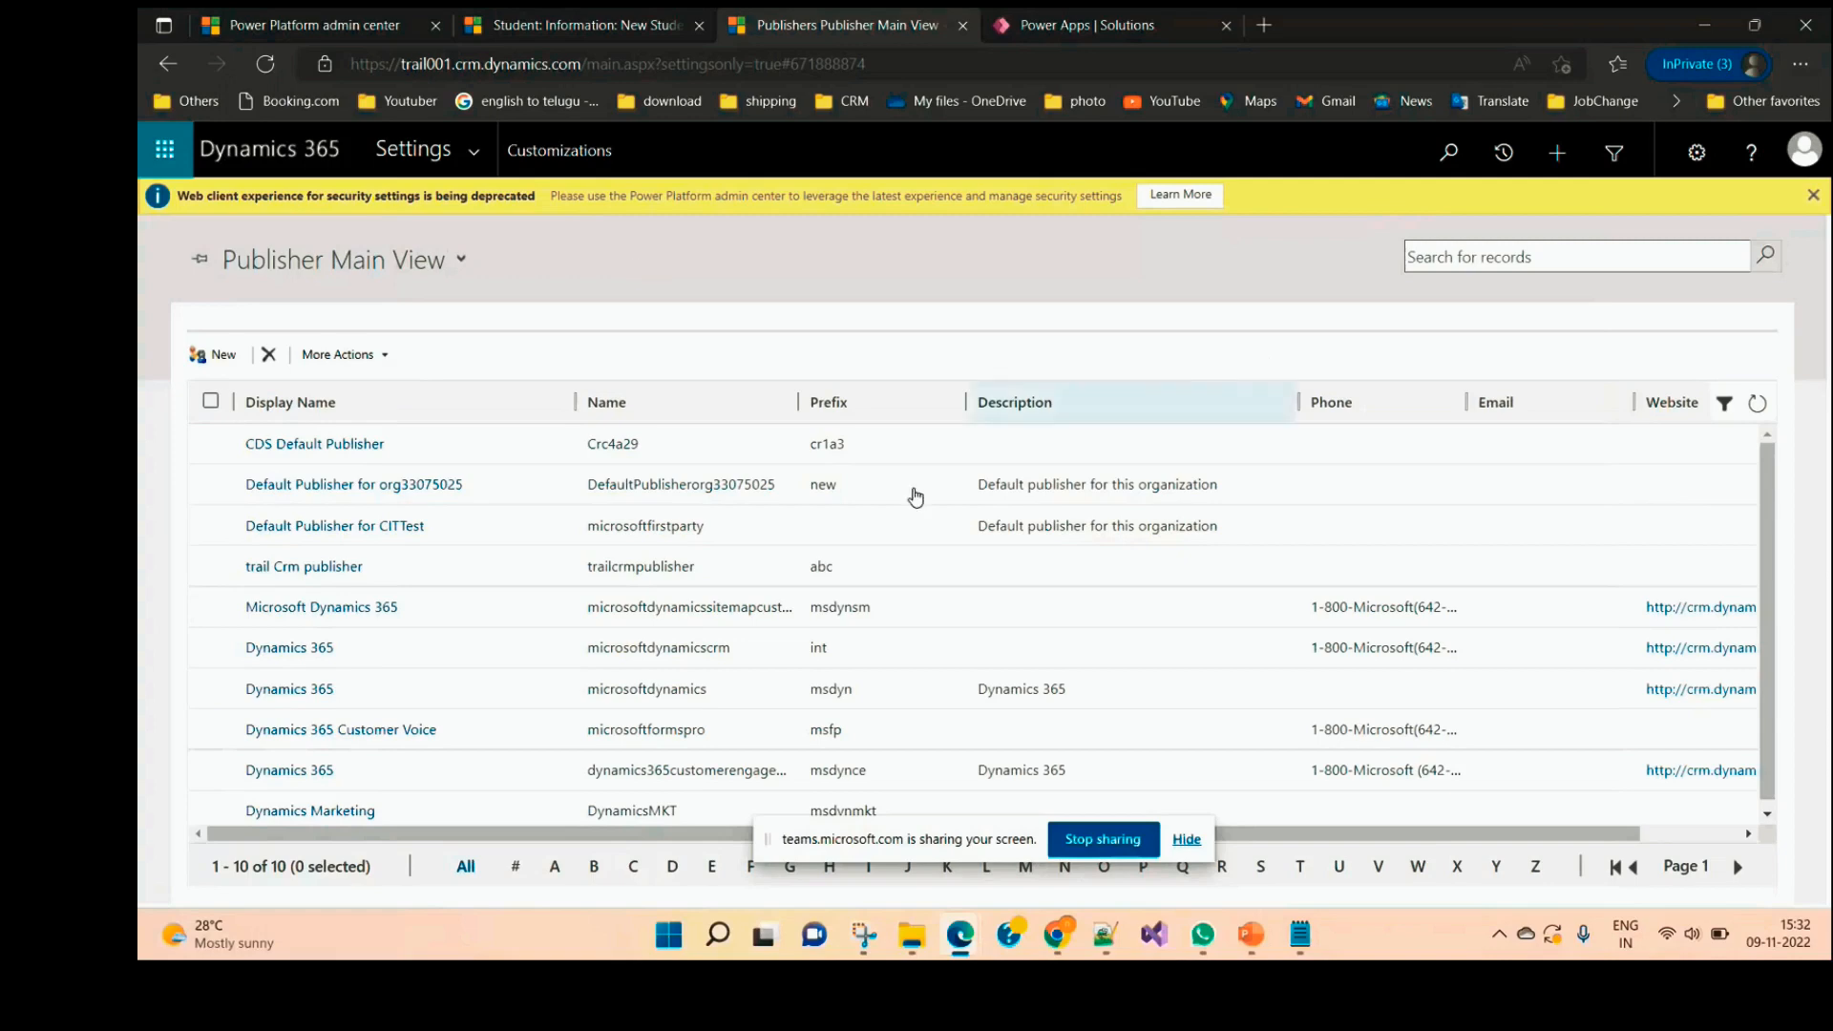
Step: Bring up the Student entity window and check its field list in the Custom view
{"action": "mouse_move", "coordinate": [961, 936]}
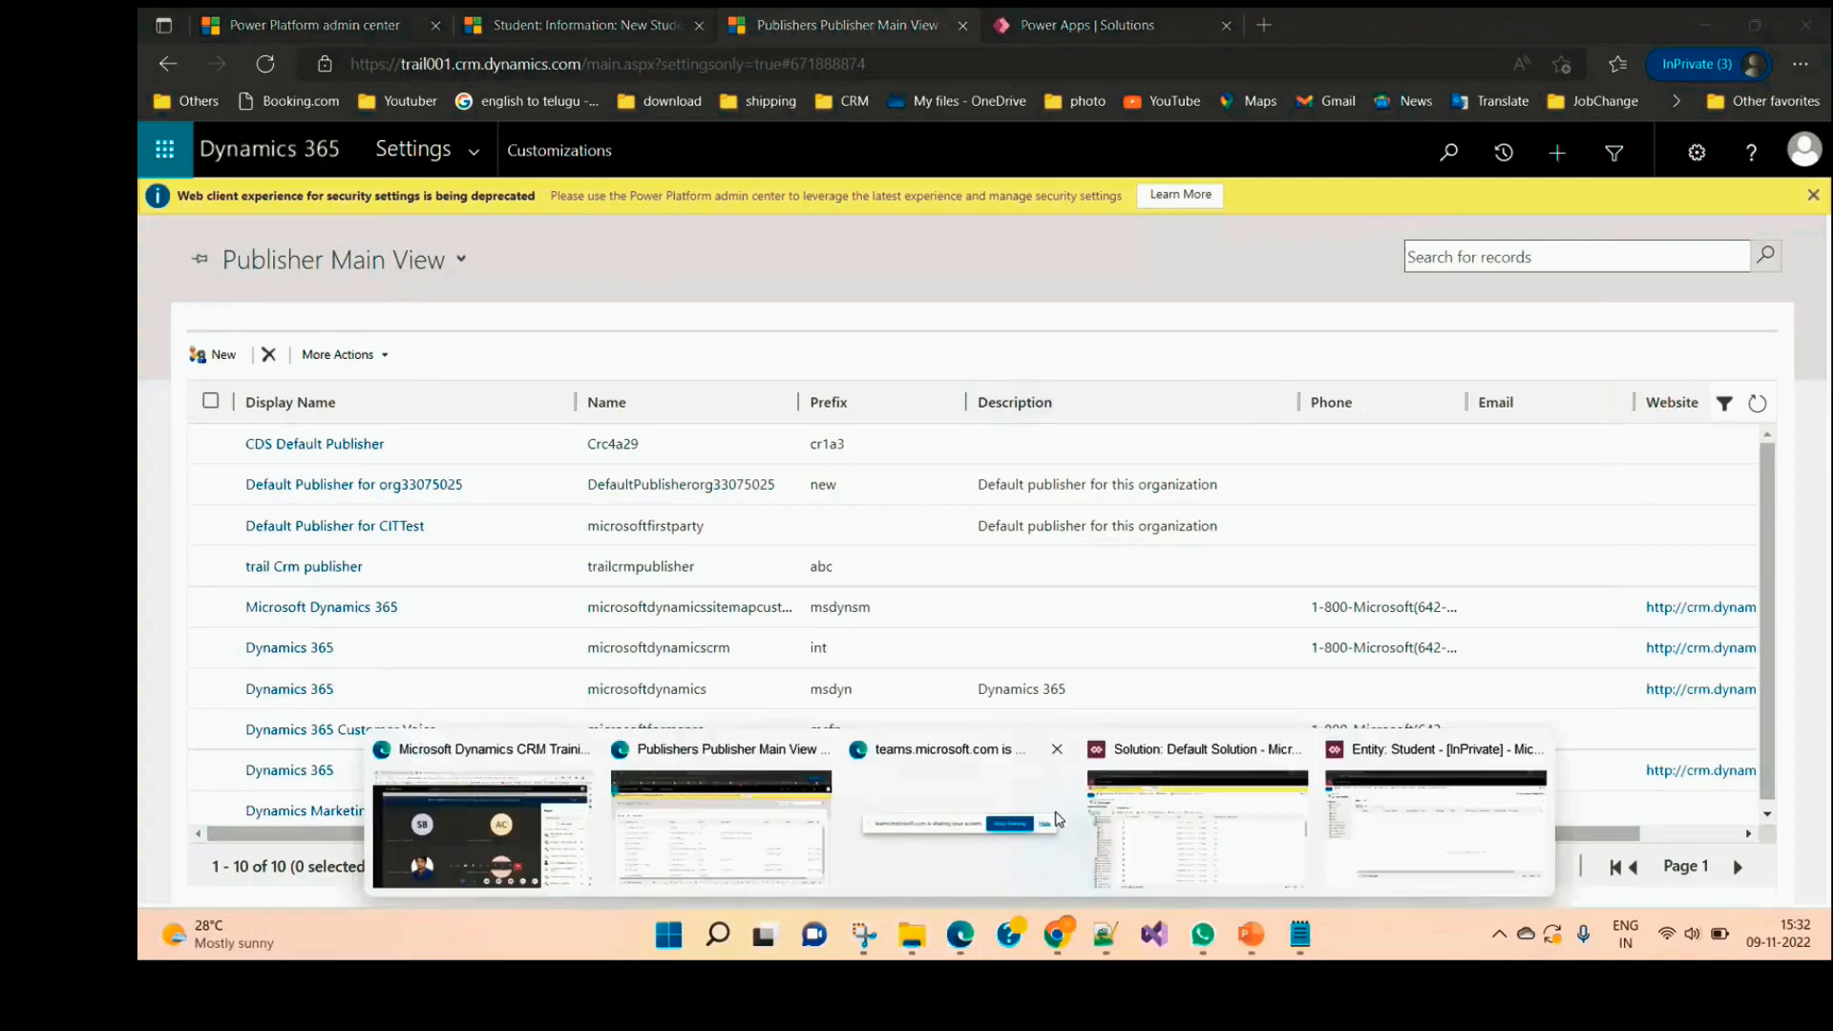
{"action": "left_click", "coordinate": [1412, 831]}
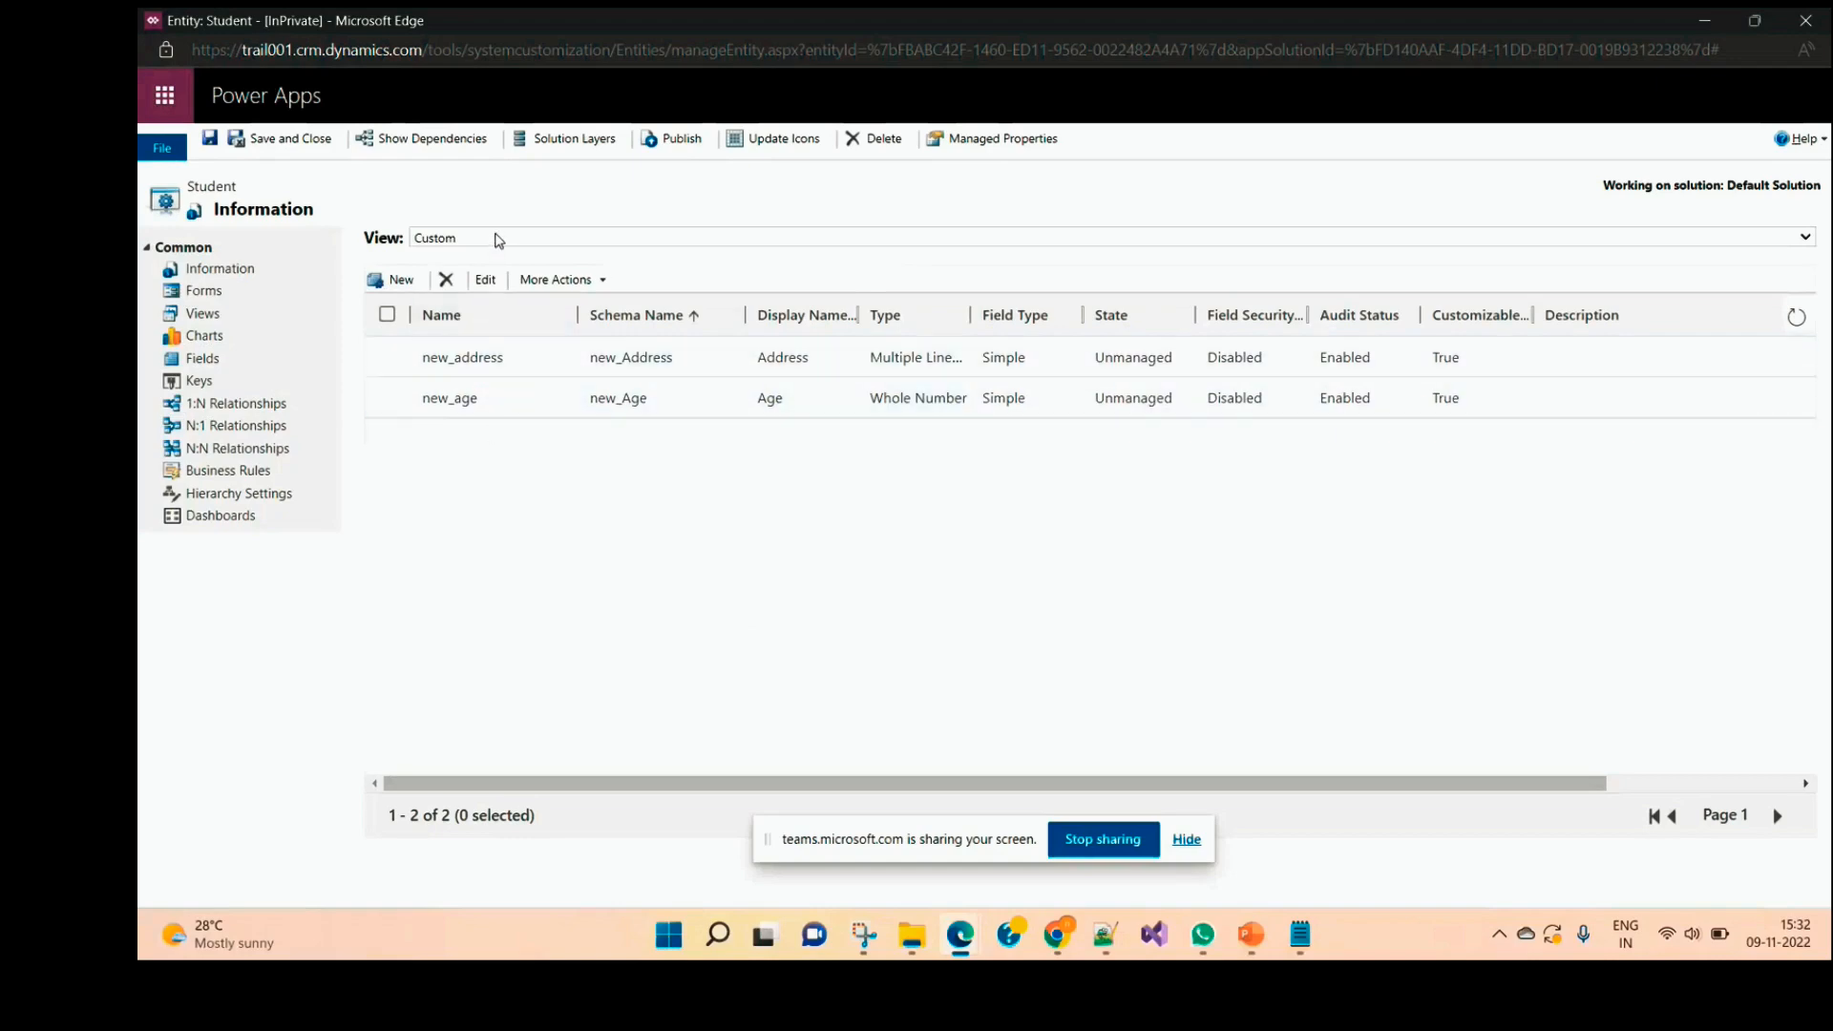
{"action": "left_click", "coordinate": [497, 240]}
{"action": "left_click", "coordinate": [479, 295]}
Step: Open the Student entity's Main Information form in the form editor and select the Name field in the General section
{"action": "left_click", "coordinate": [203, 290]}
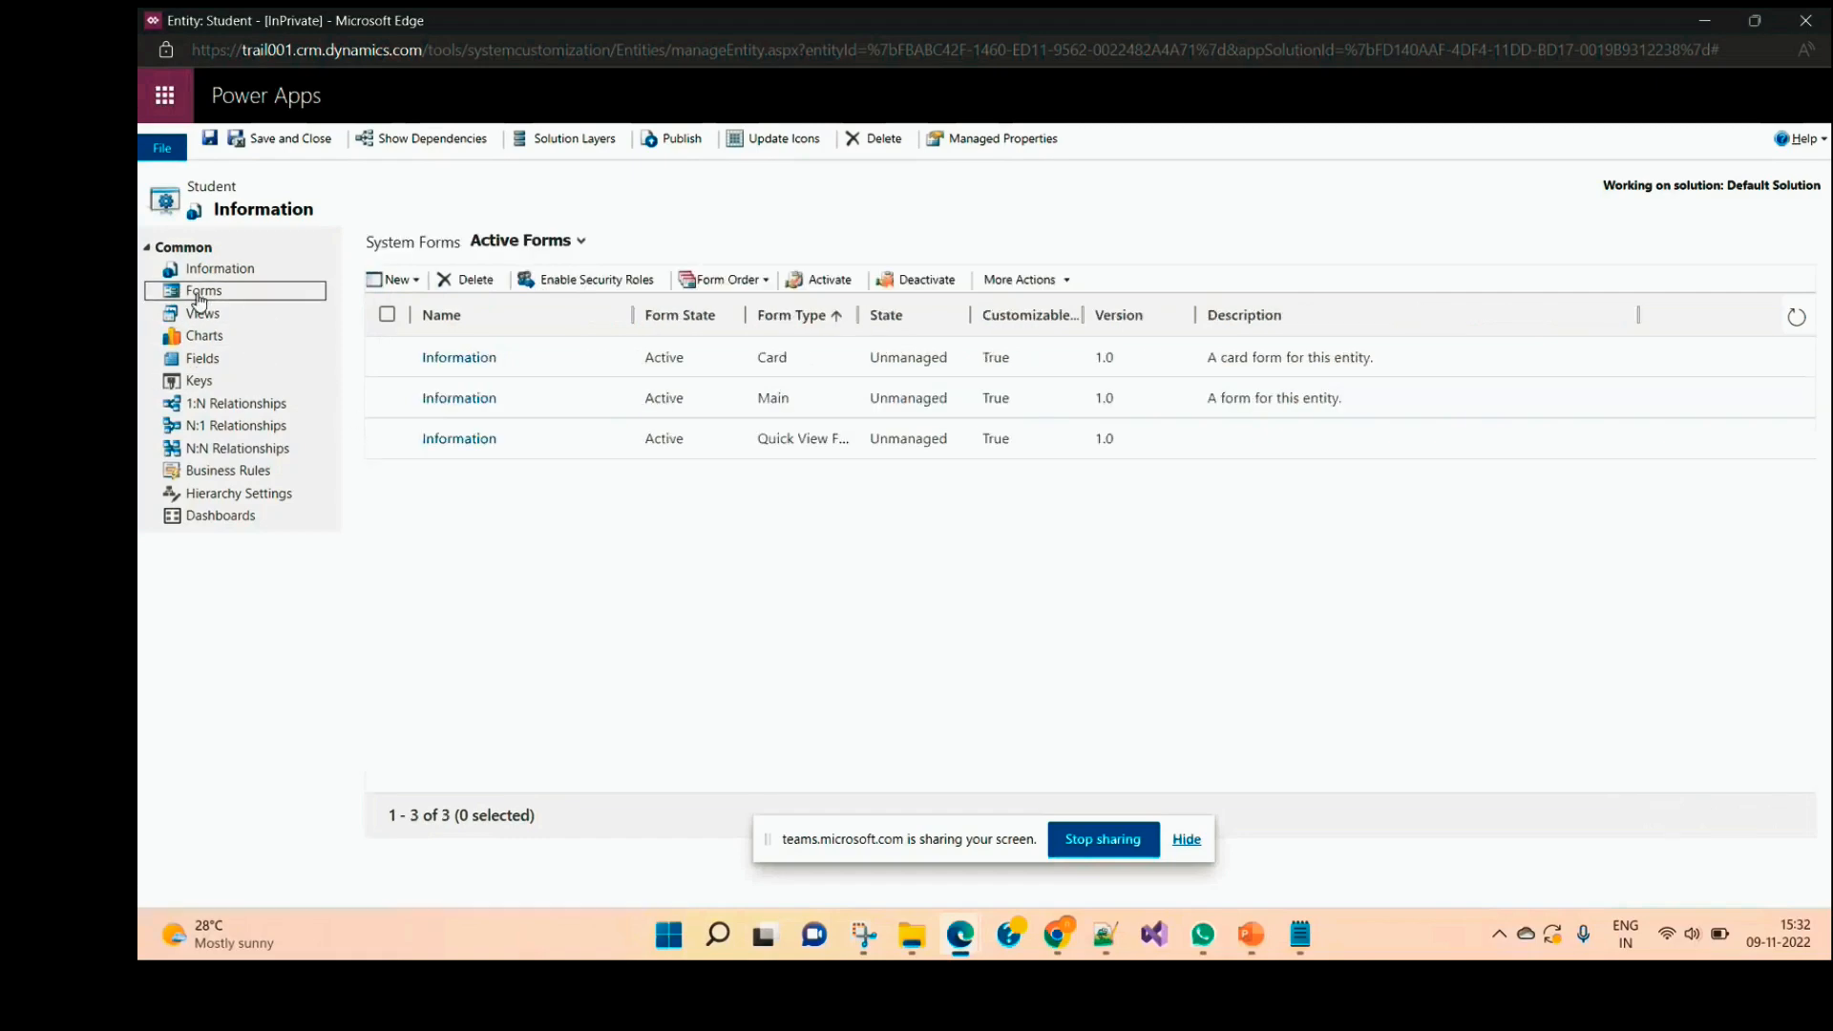
{"action": "left_click", "coordinate": [449, 399]}
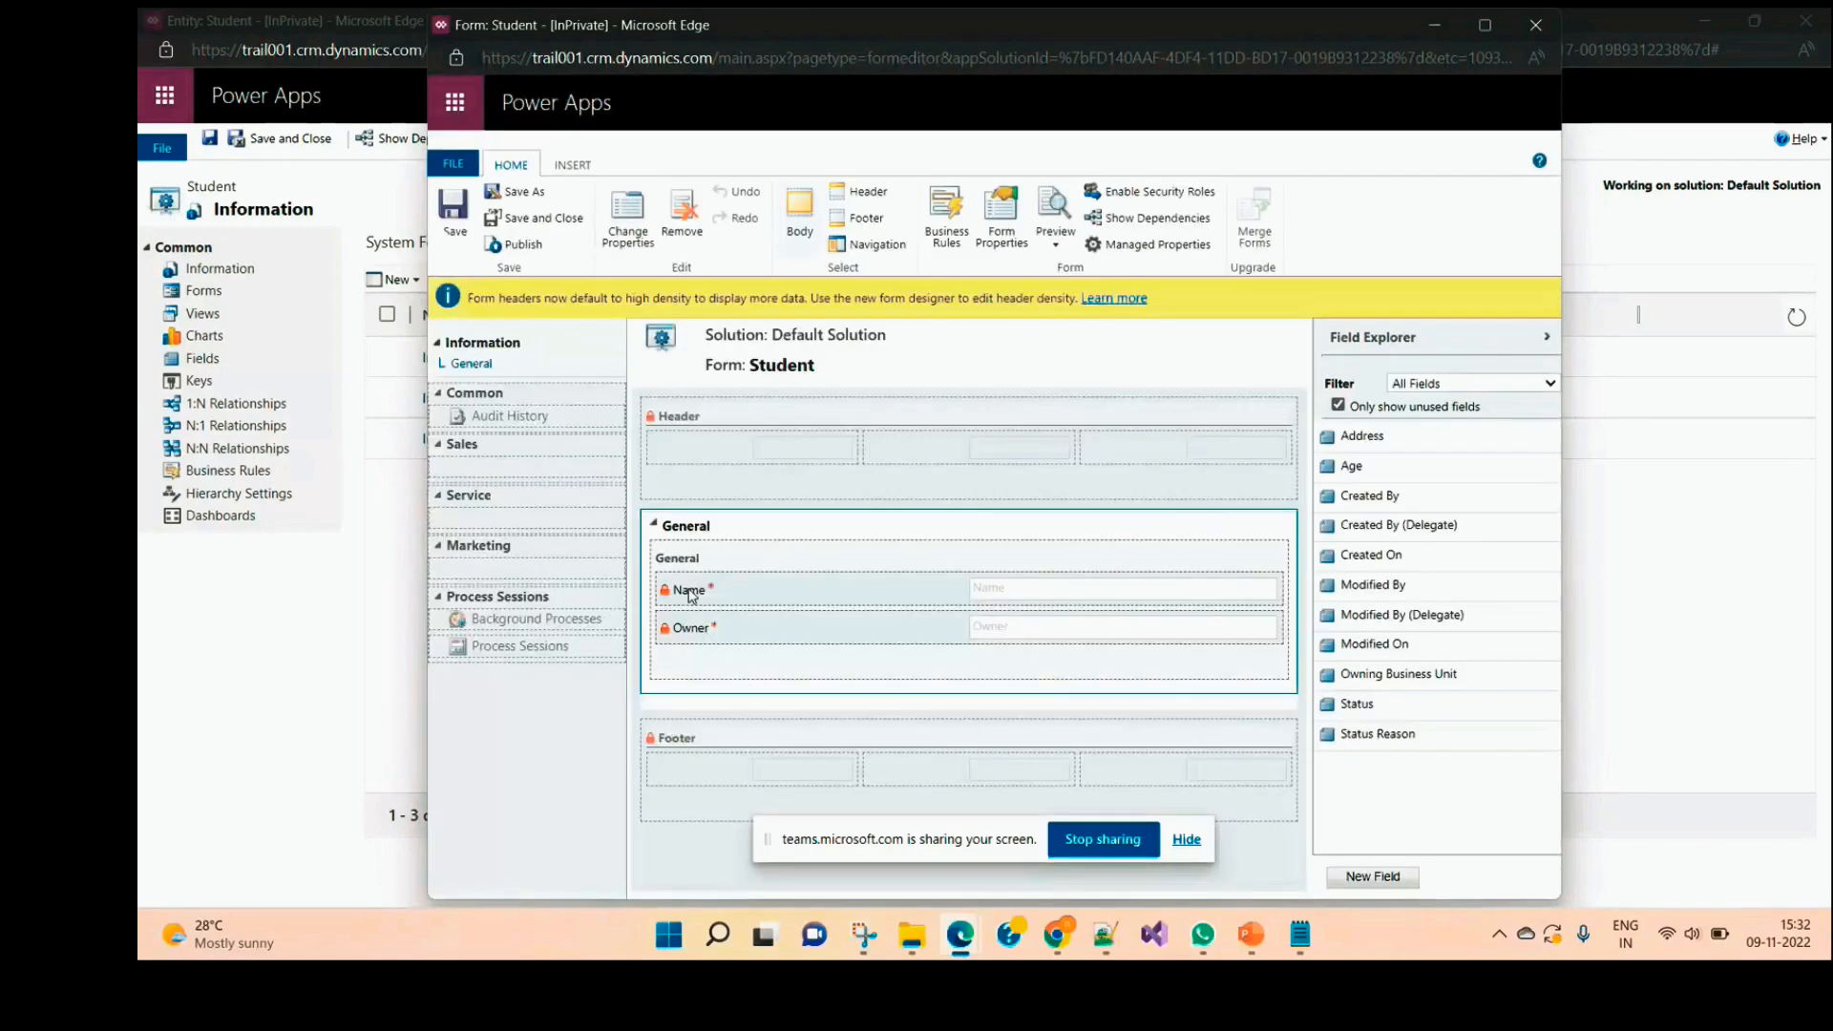
{"action": "left_click", "coordinate": [728, 603]}
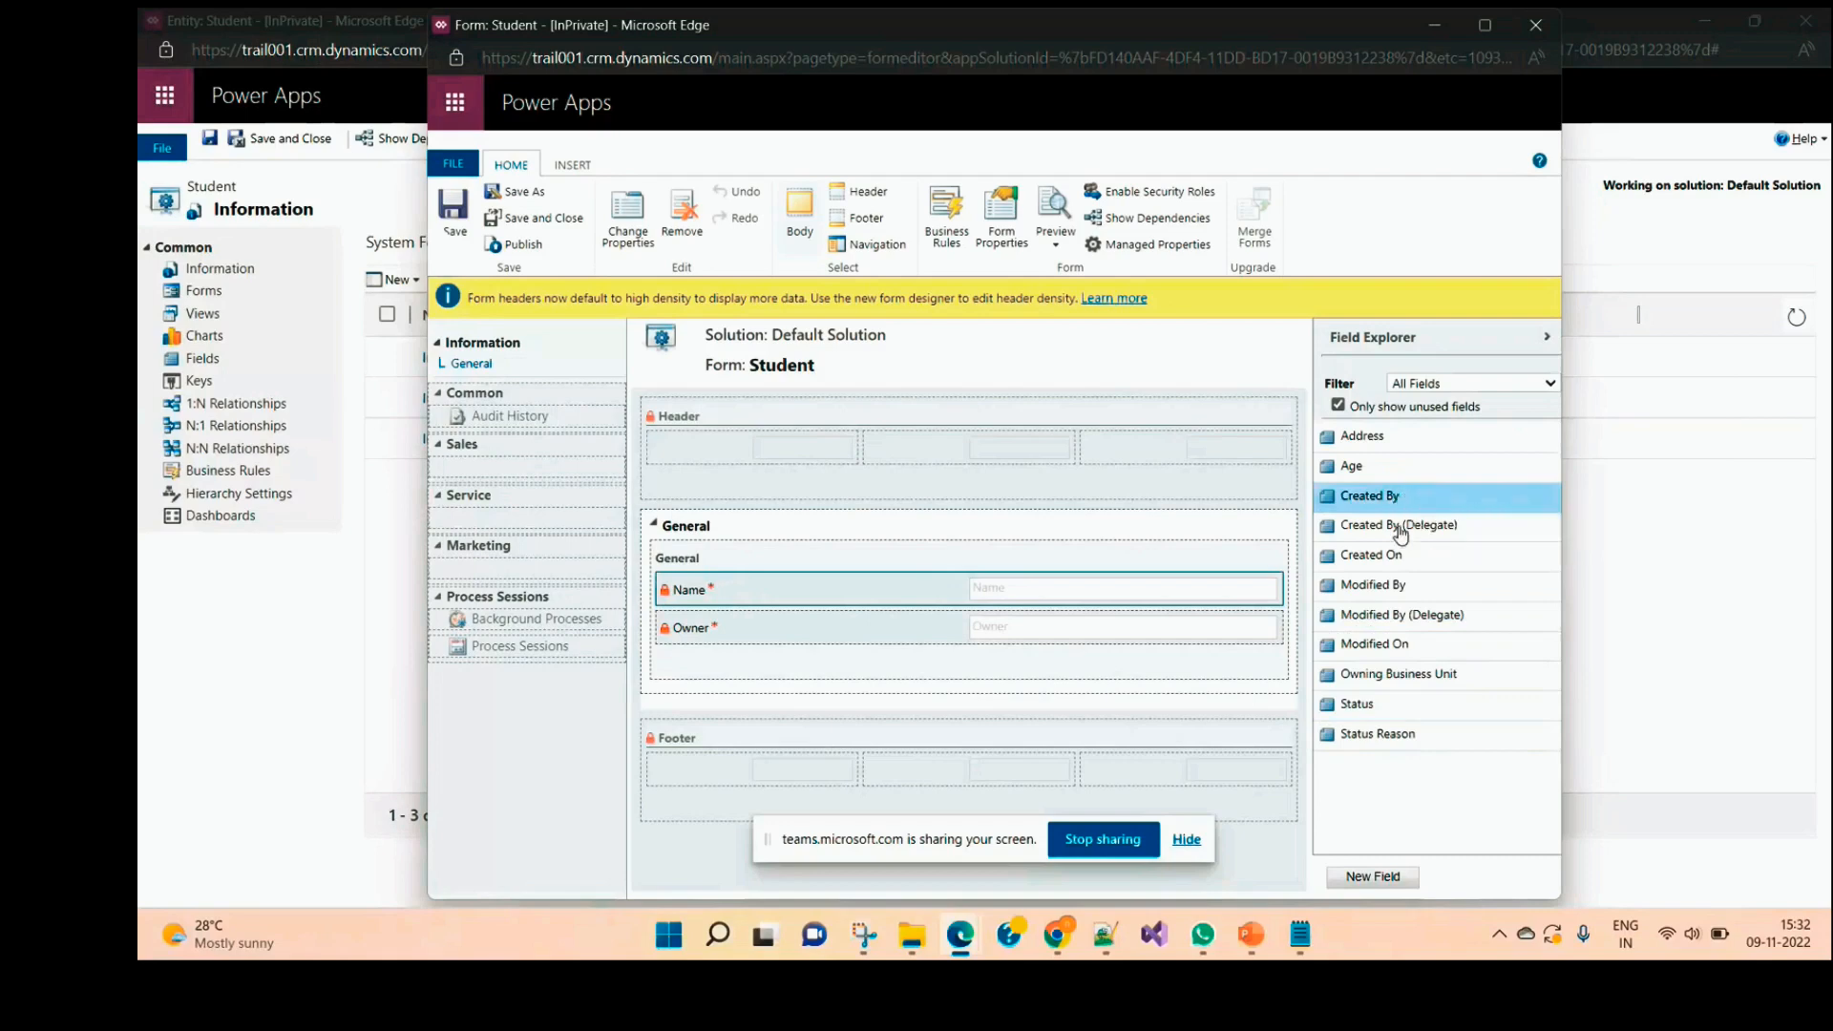
Step: Add the custom Age and Address fields between Name and Owner in the form's General section, then save and publish the form
{"action": "left_click", "coordinate": [1459, 388]}
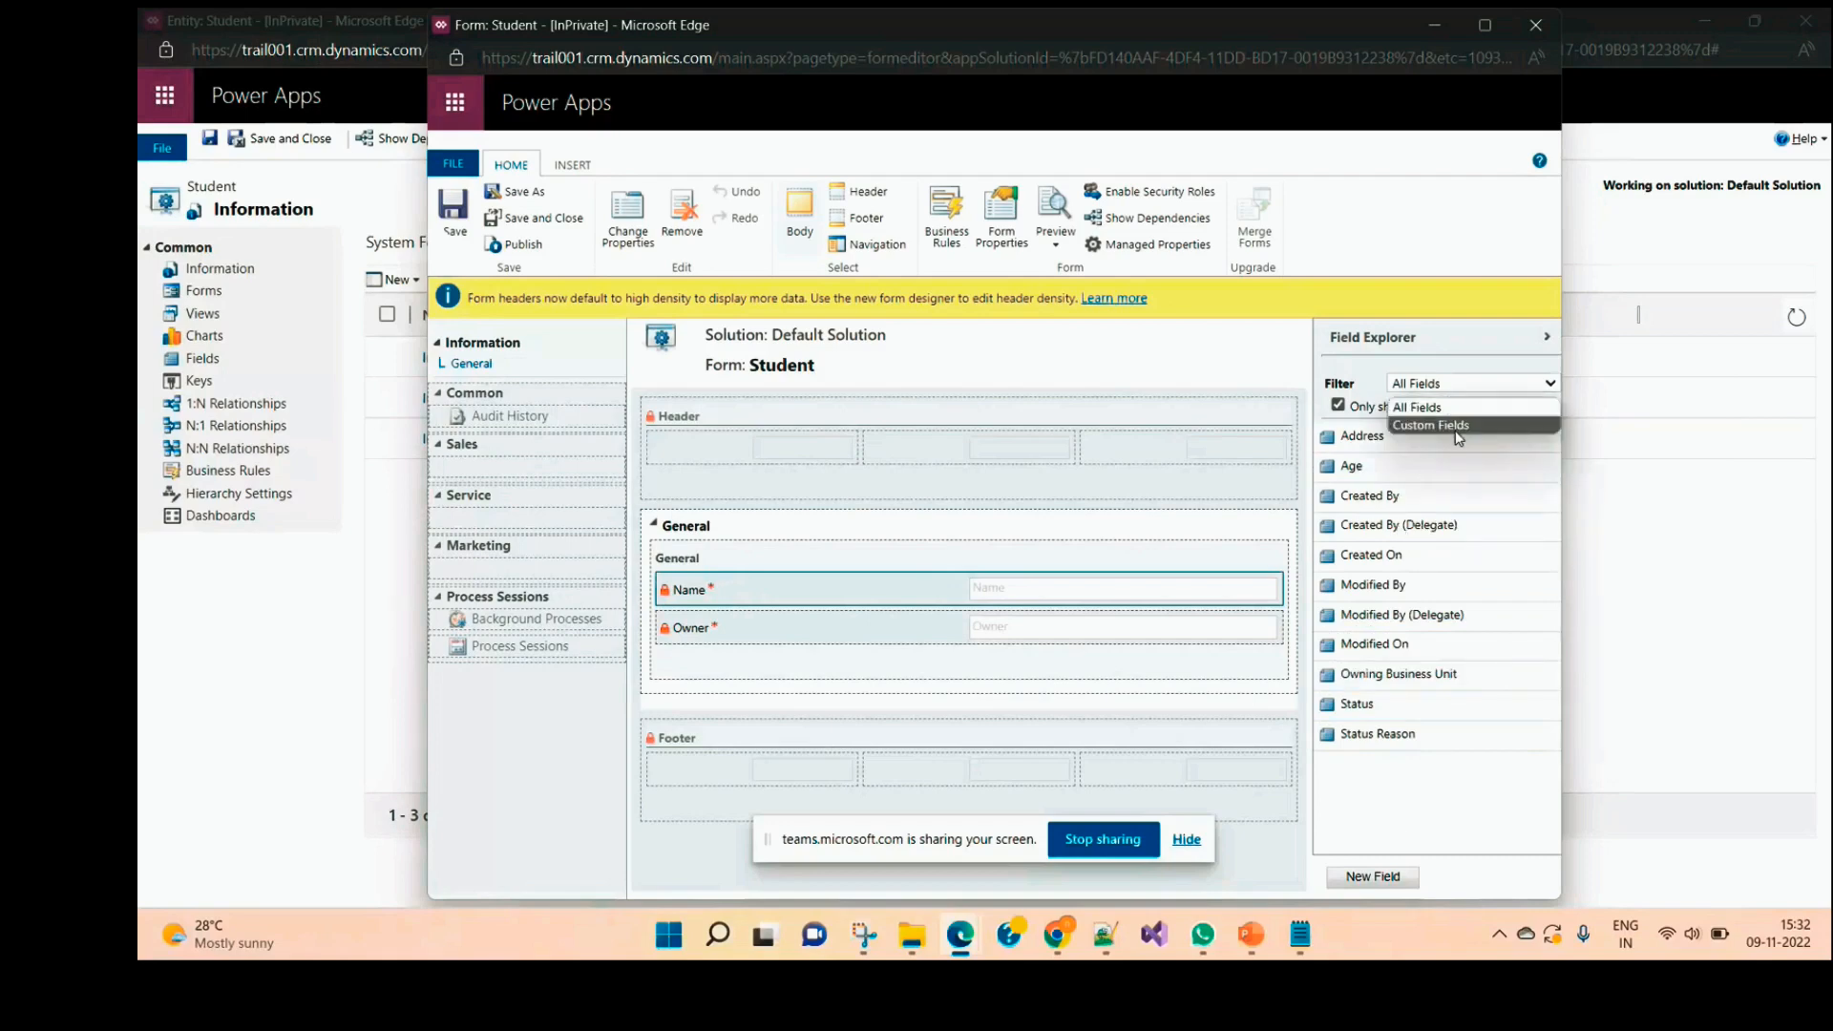
{"action": "left_click", "coordinate": [1433, 425]}
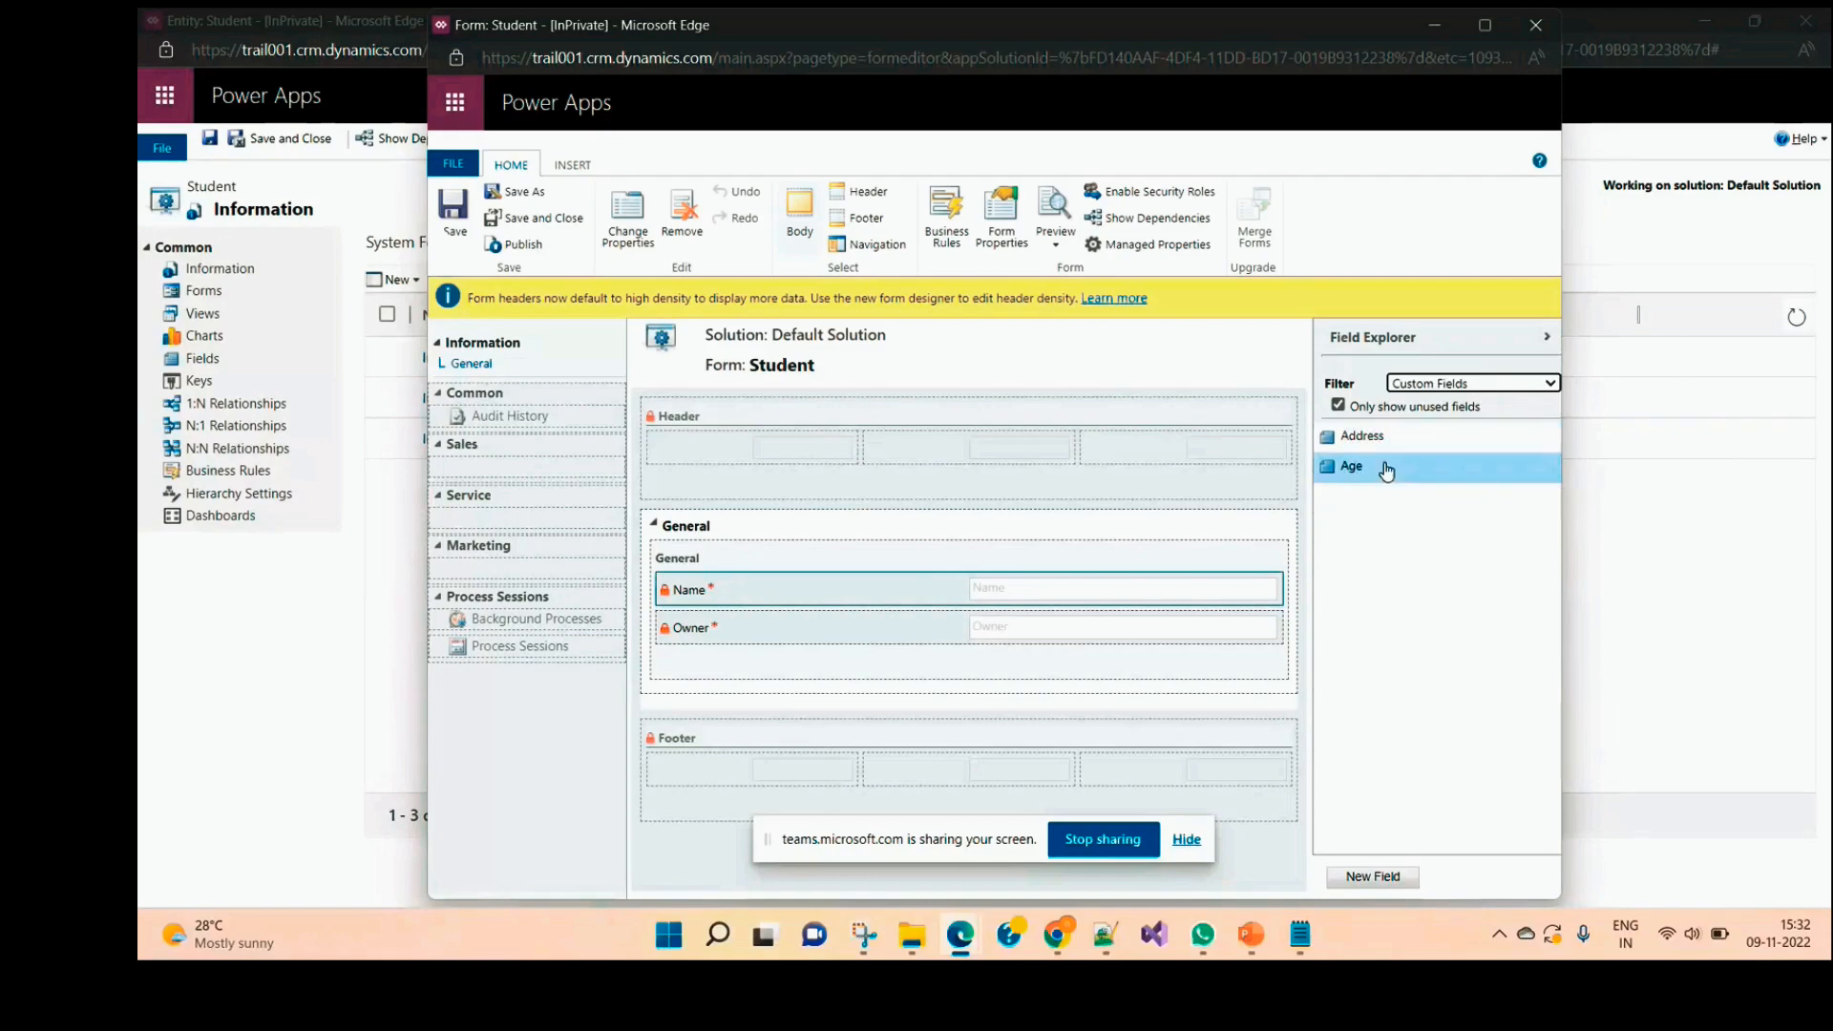
{"action": "left_click_drag", "start_coordinate": [1385, 465], "coordinate": [762, 617]}
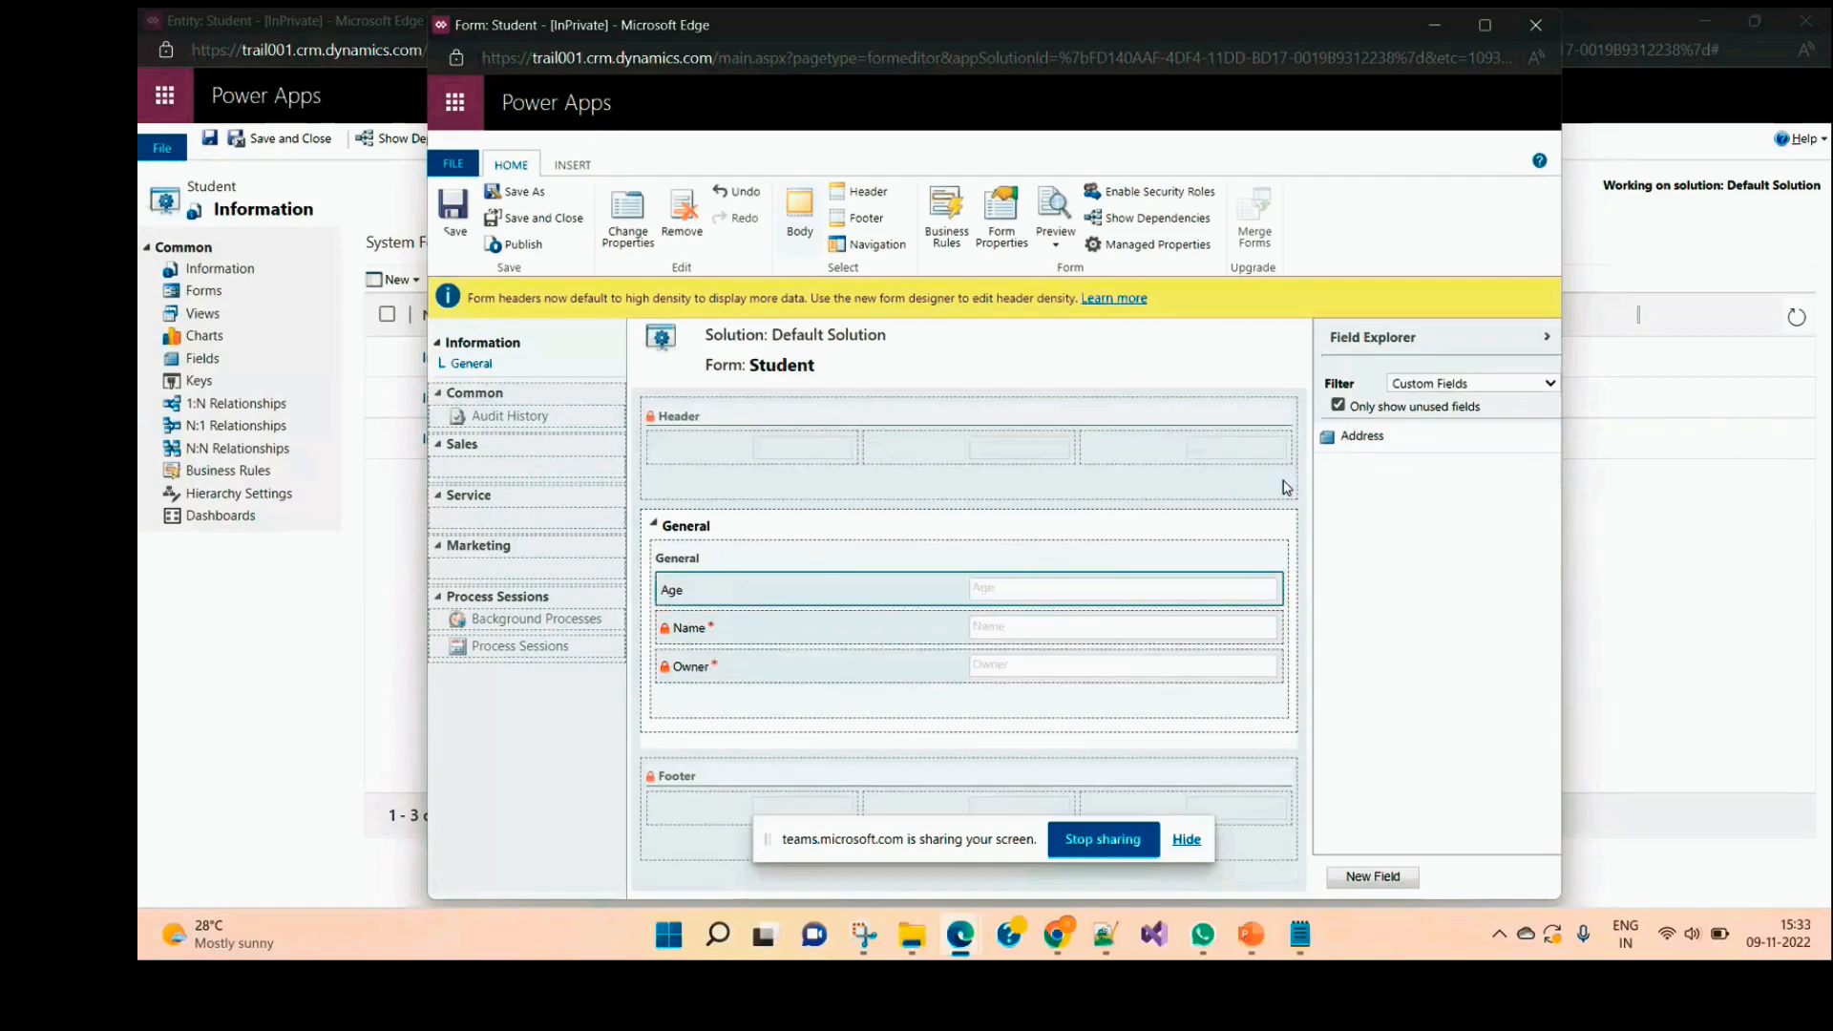
{"action": "left_click_drag", "start_coordinate": [1362, 435], "coordinate": [747, 590]}
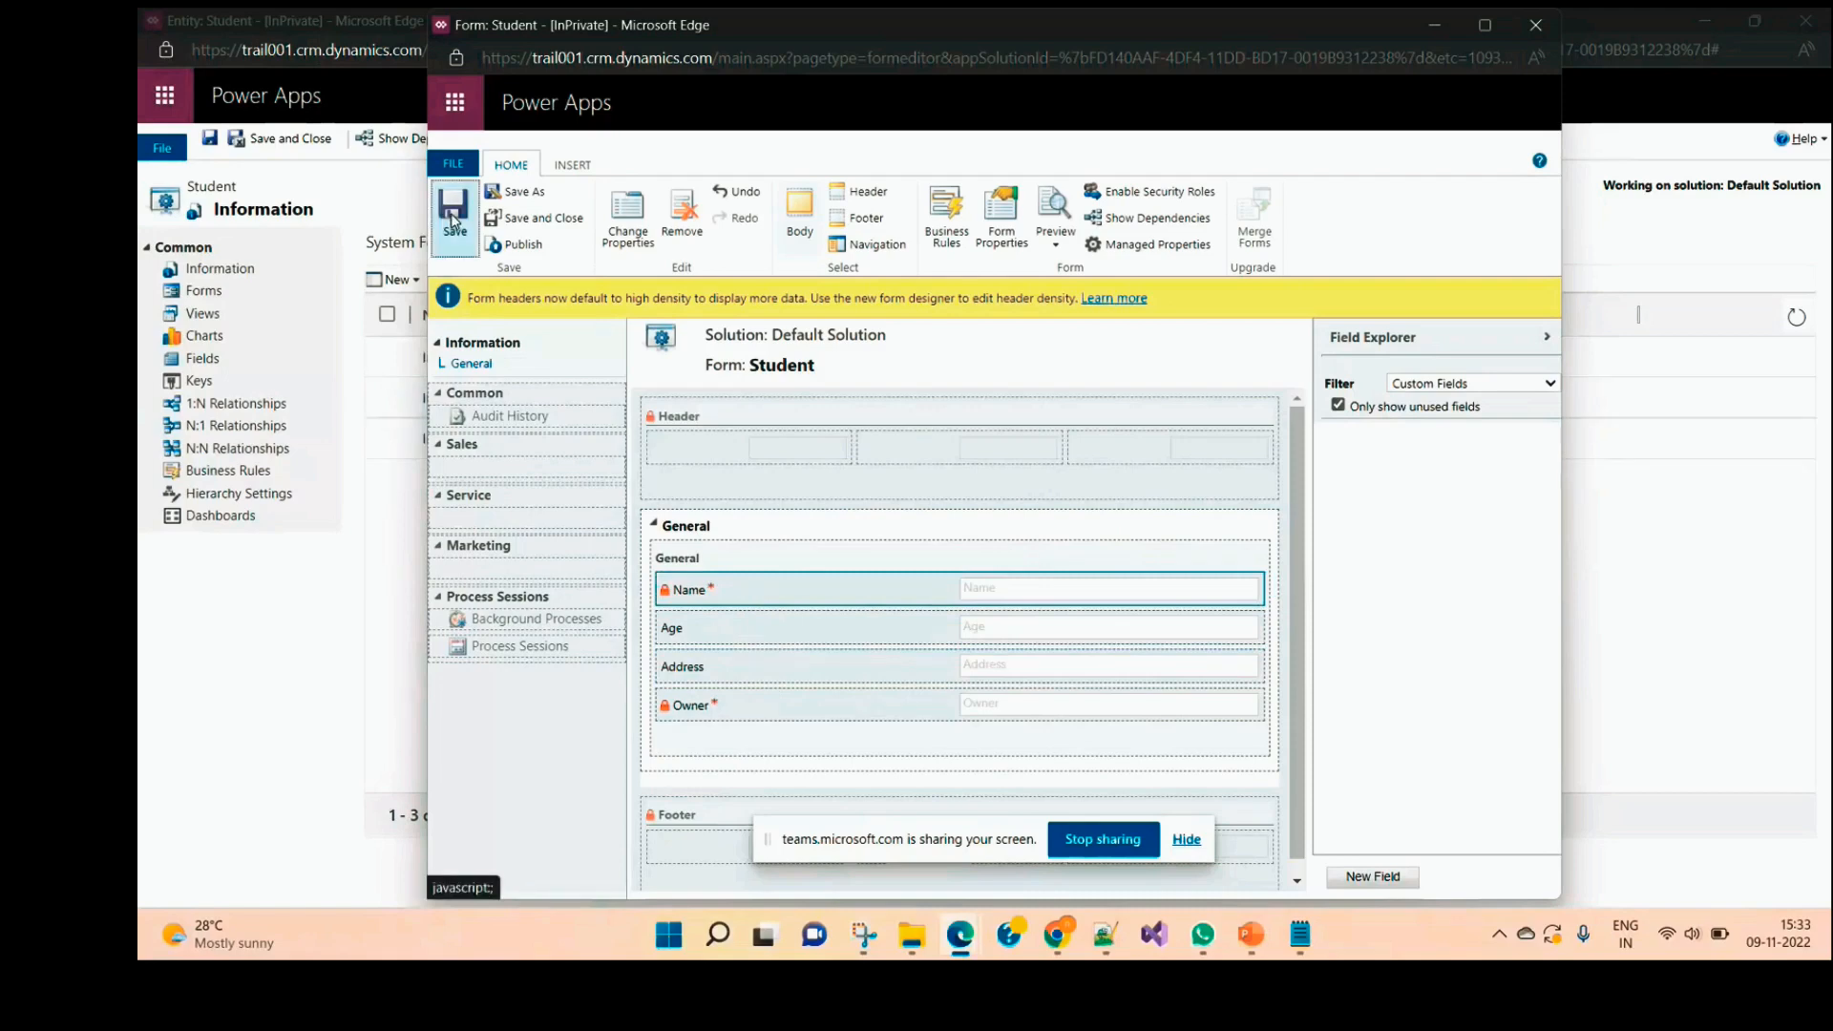
{"action": "left_click", "coordinate": [524, 247]}
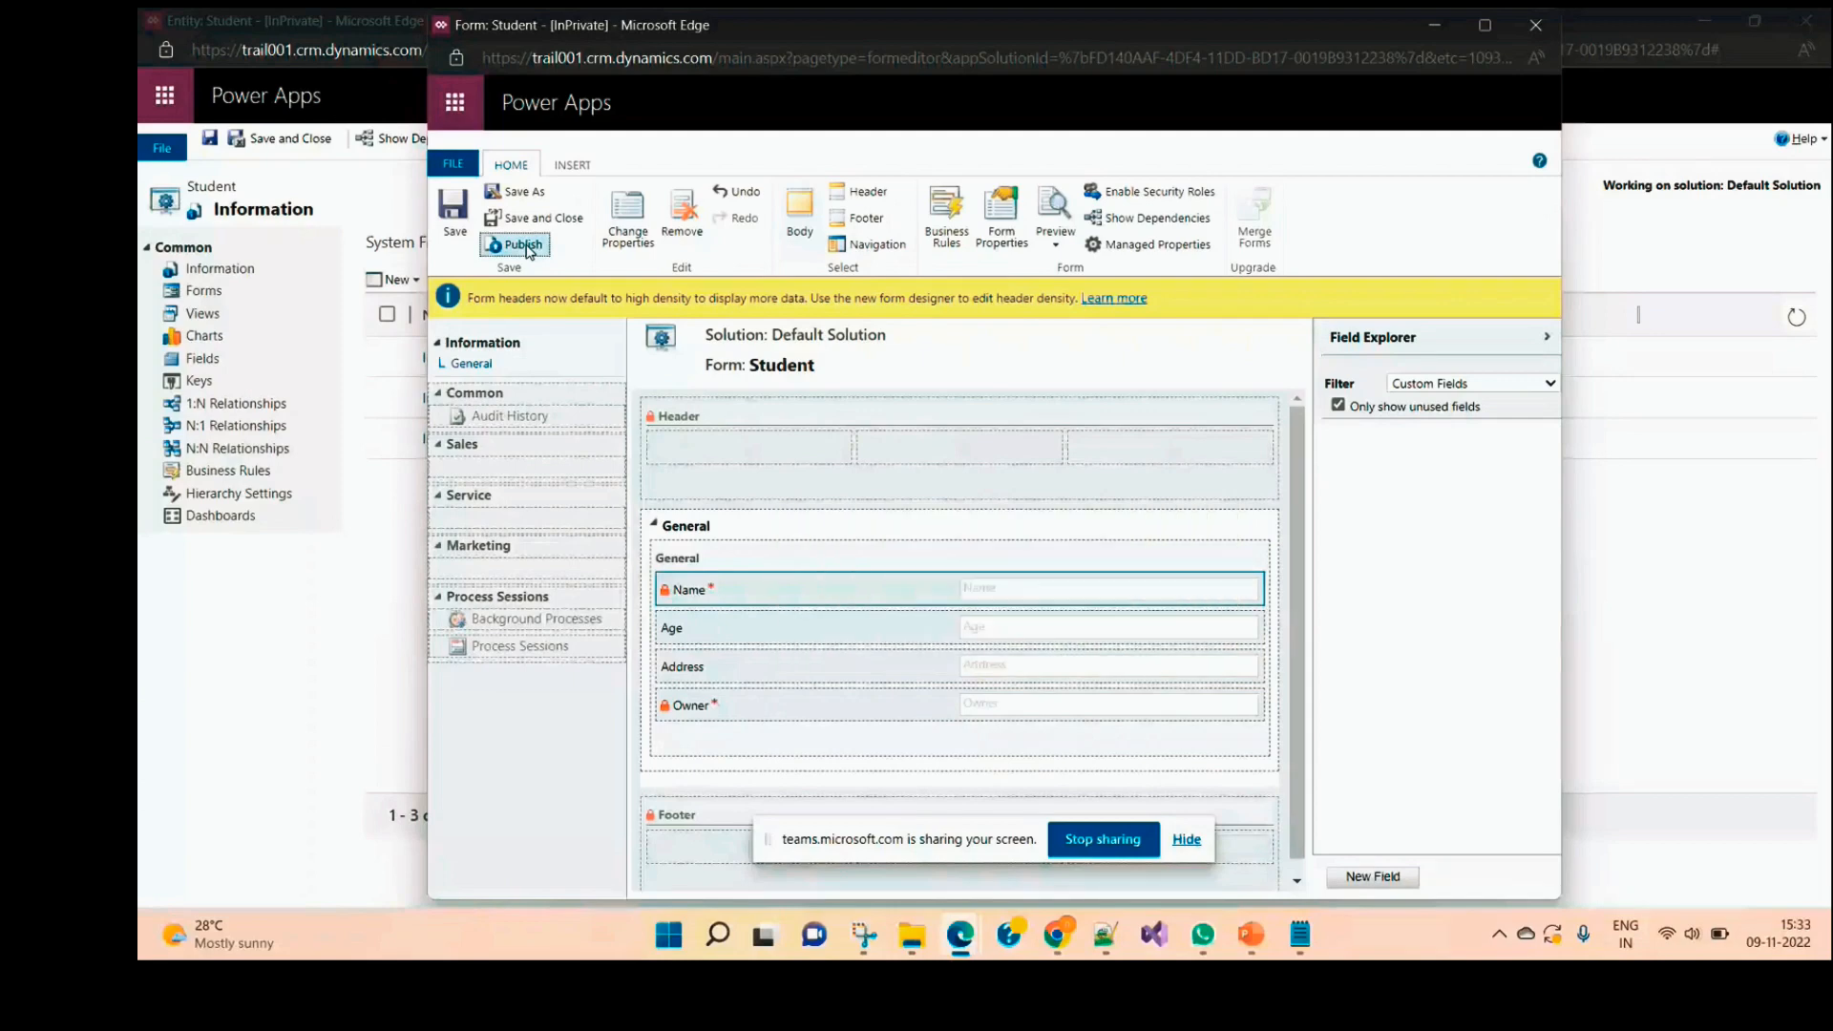
Step: Minimize the form and entity windows, return to the New Student record page and reload it
{"action": "left_click", "coordinate": [1438, 22]}
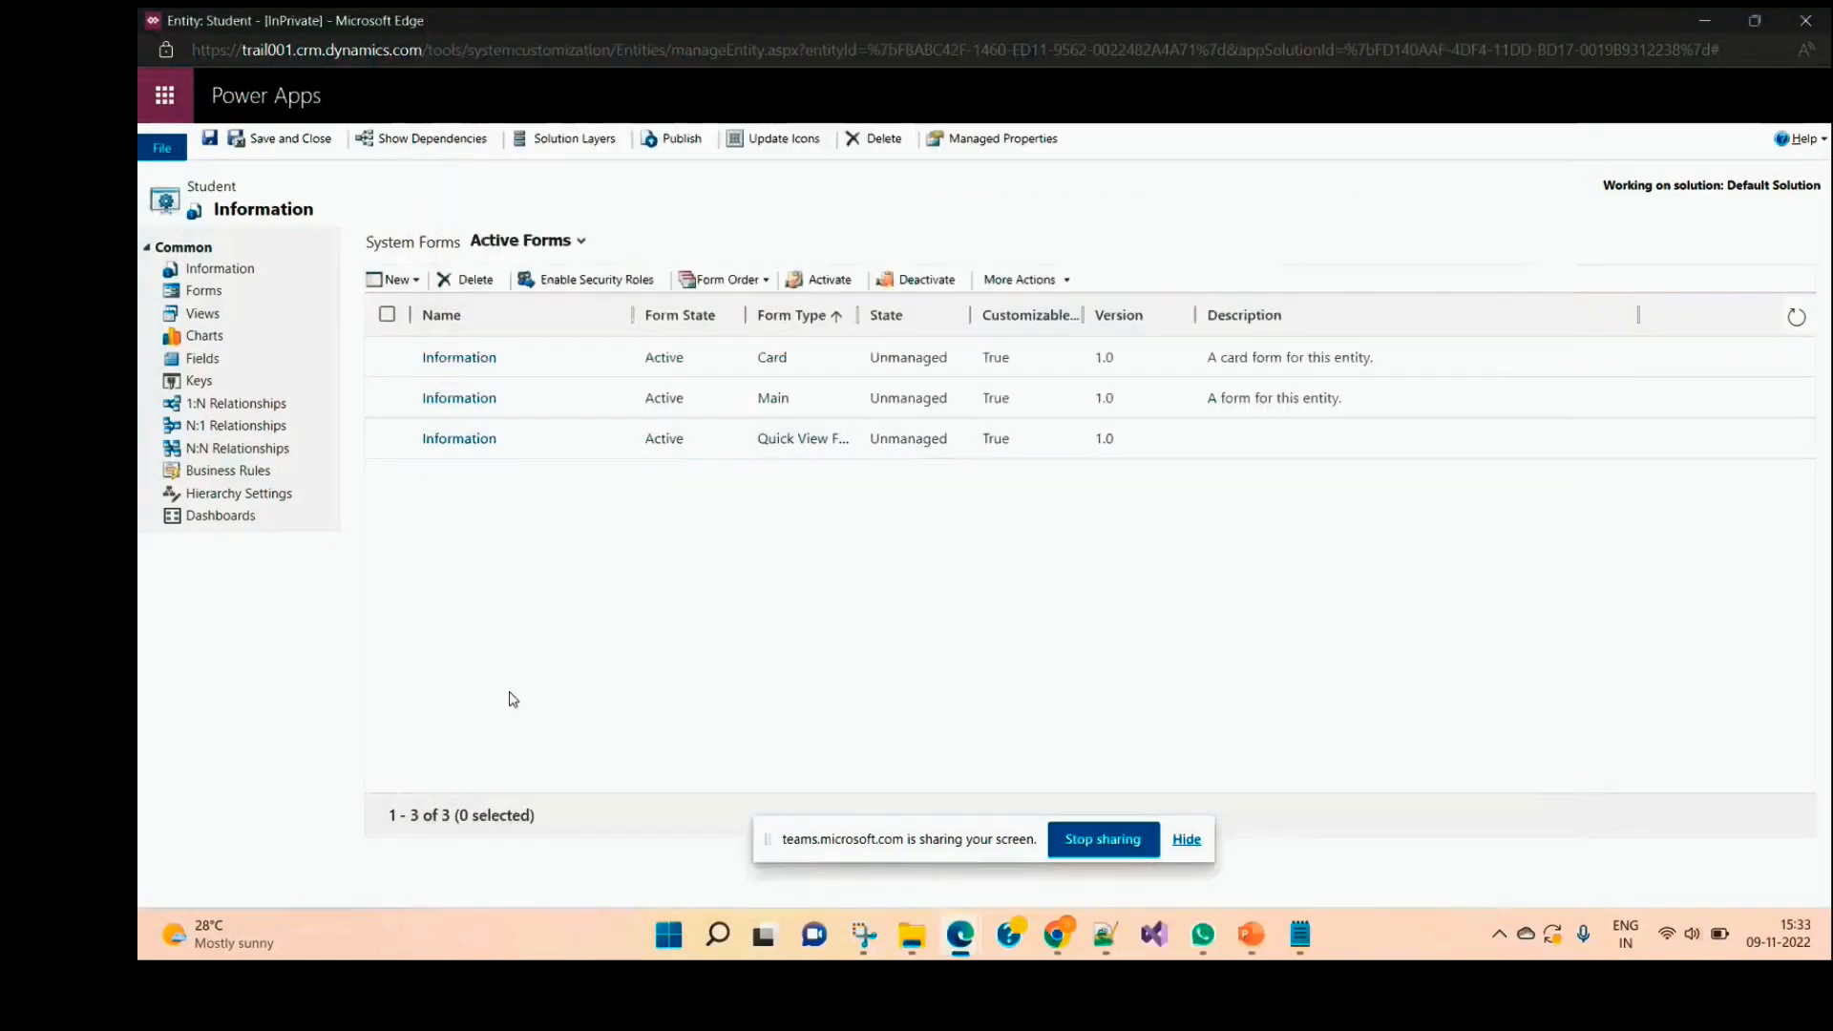
{"action": "left_click", "coordinate": [1715, 19]}
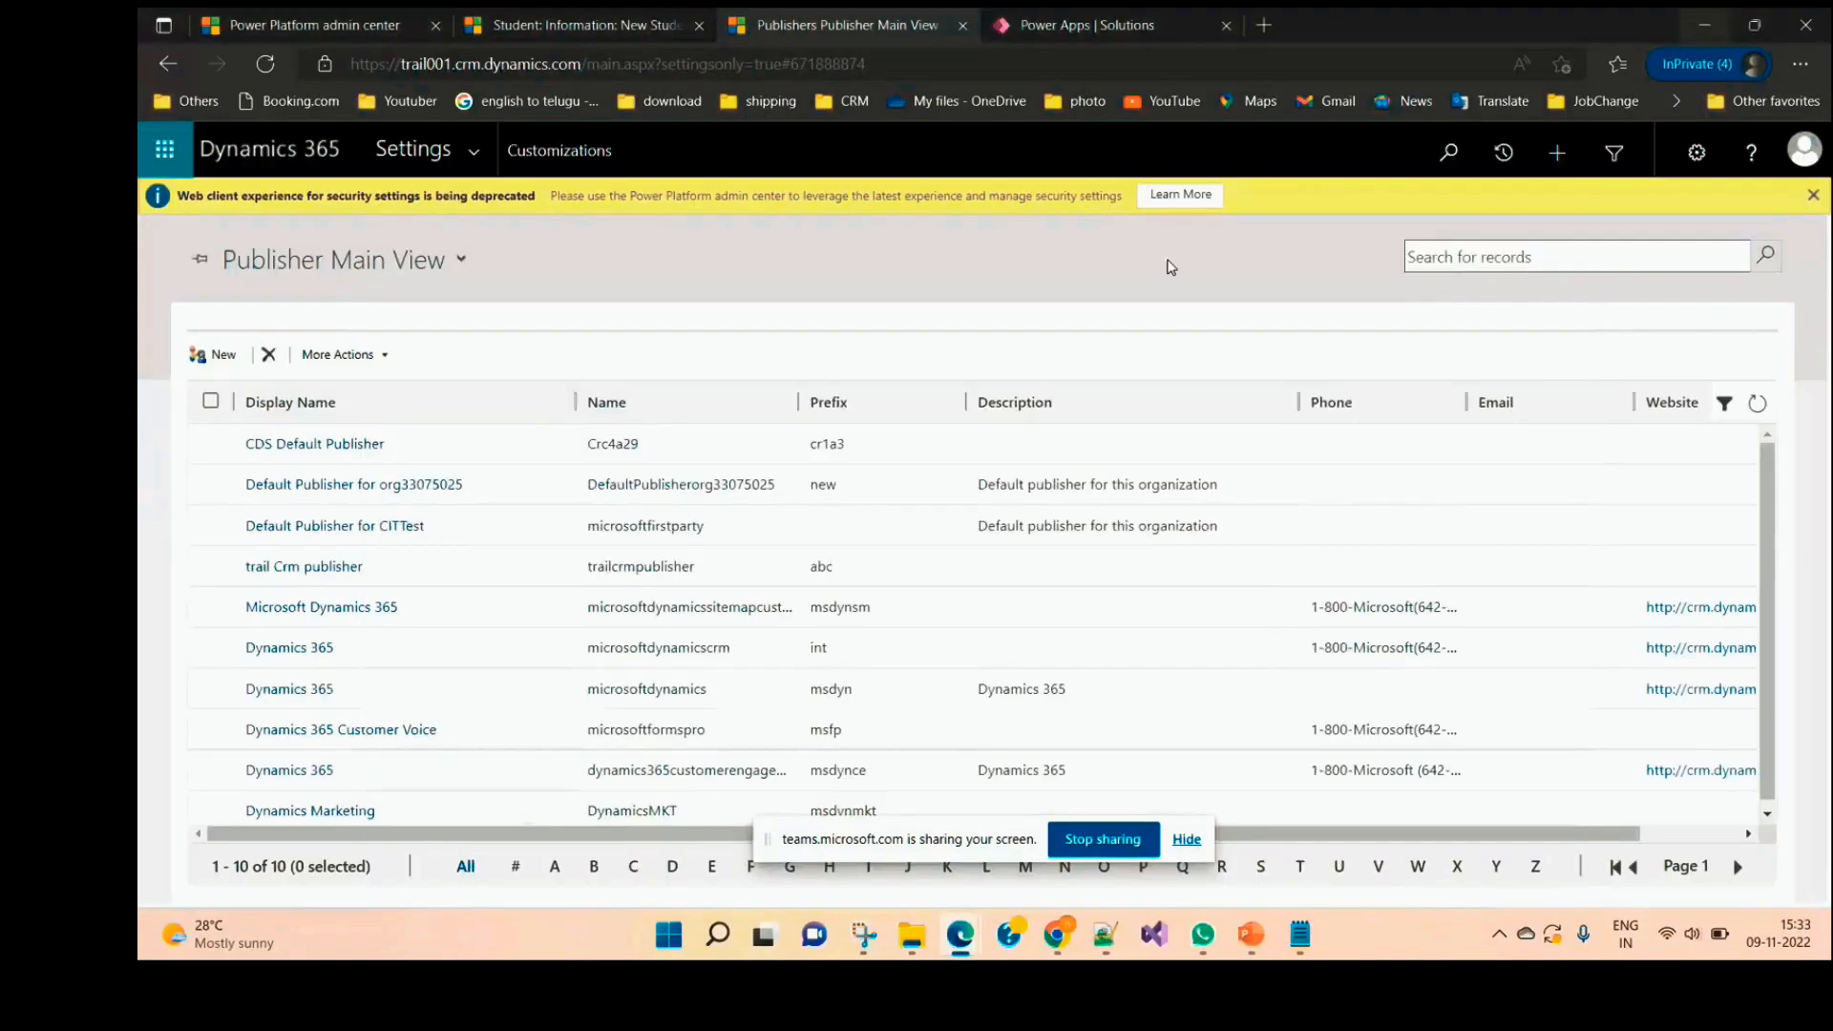
{"action": "left_click", "coordinate": [323, 16]}
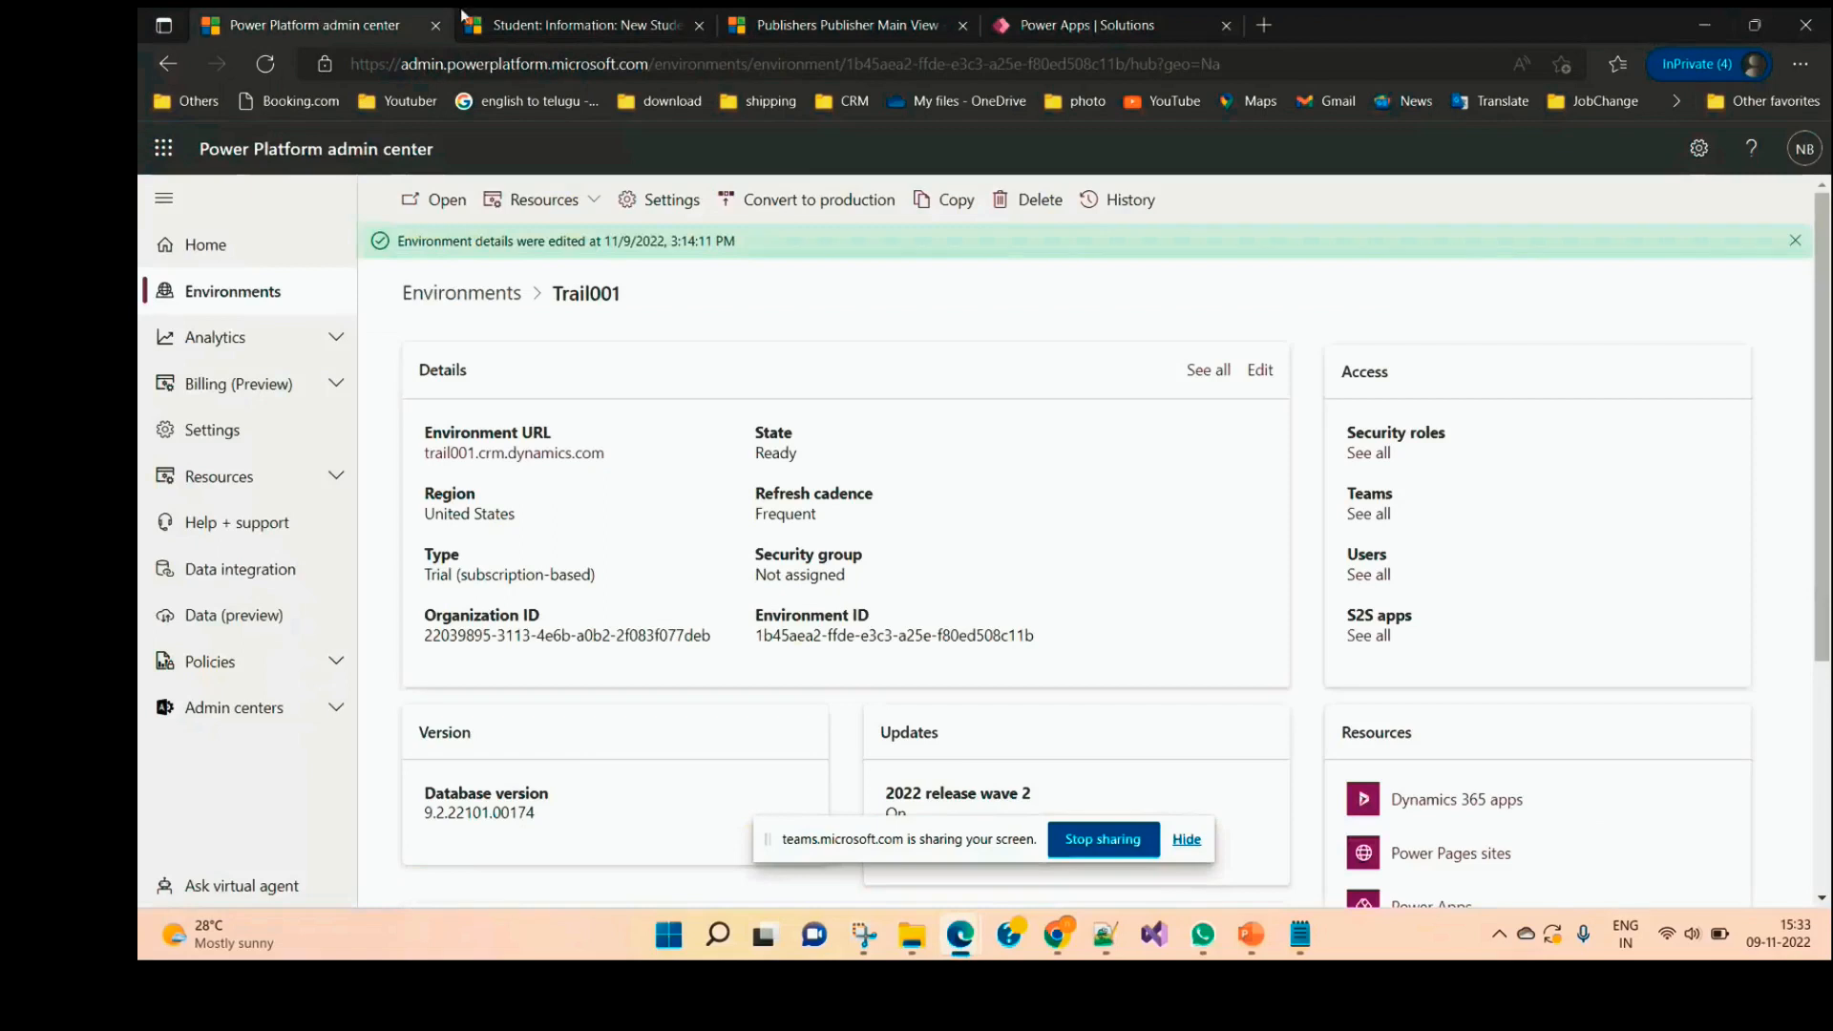
{"action": "left_click", "coordinate": [579, 19]}
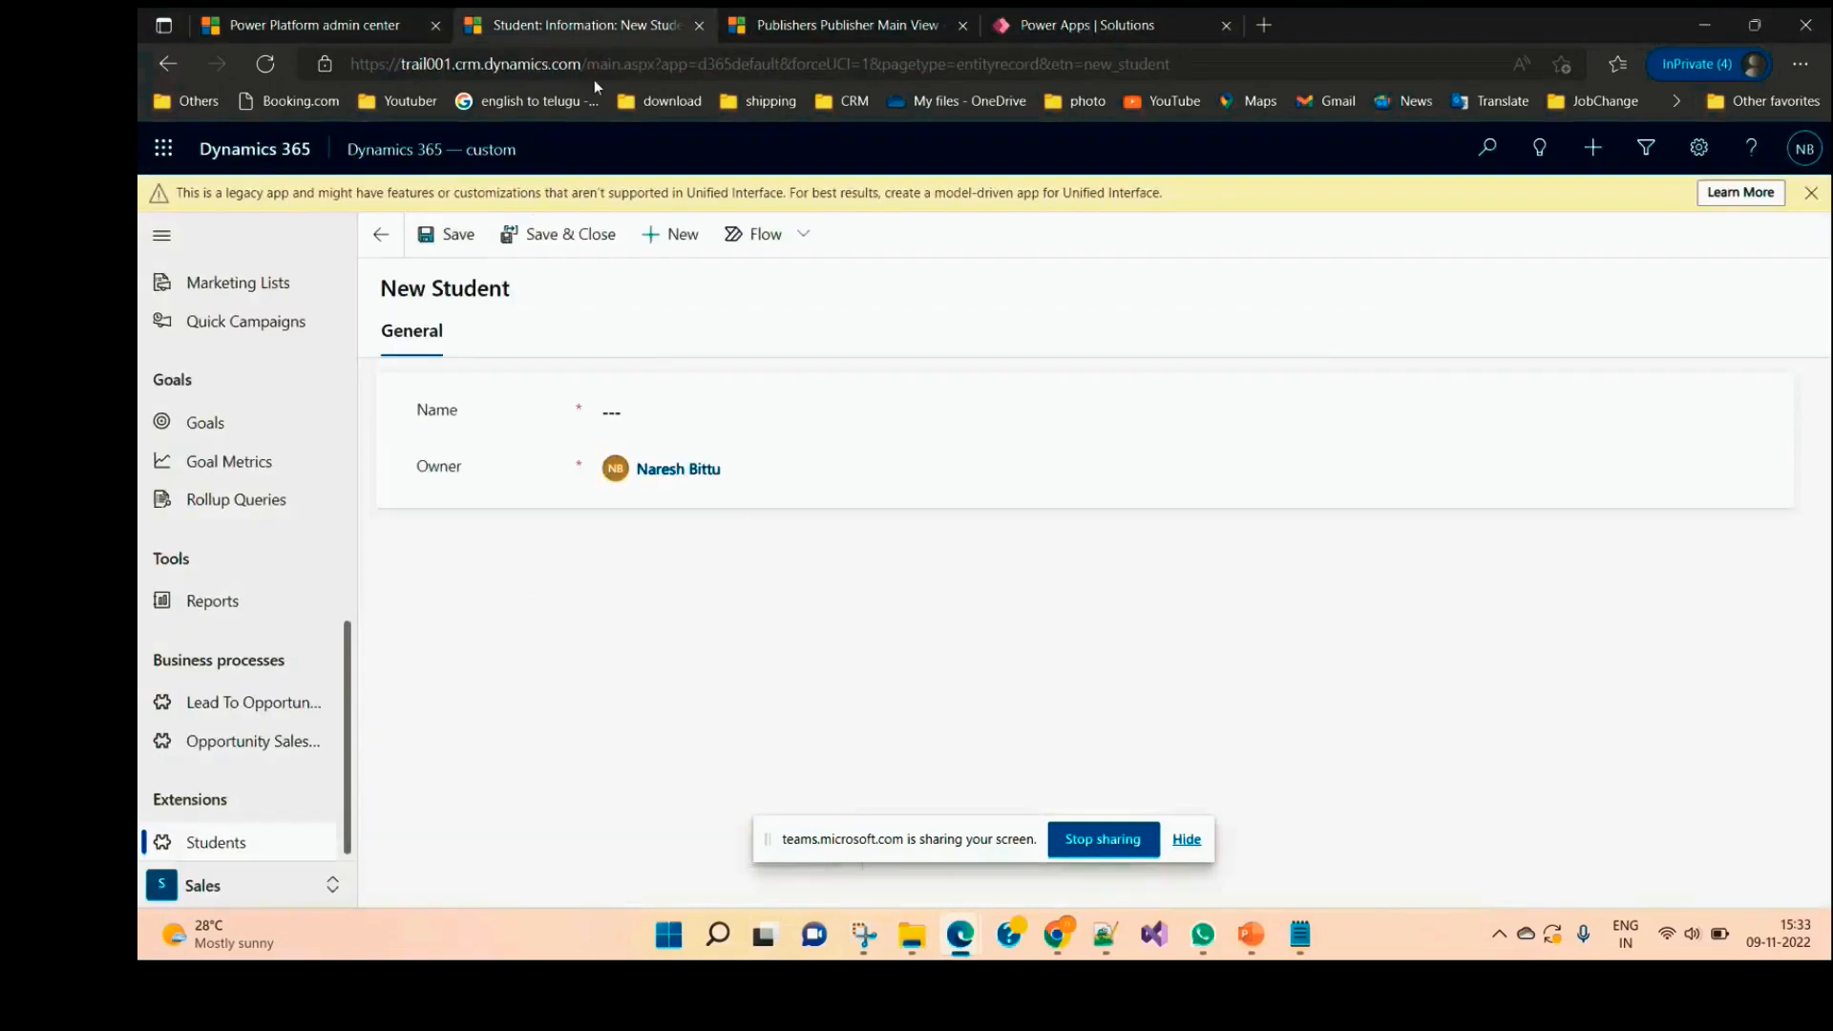
{"action": "left_click", "coordinate": [611, 63]}
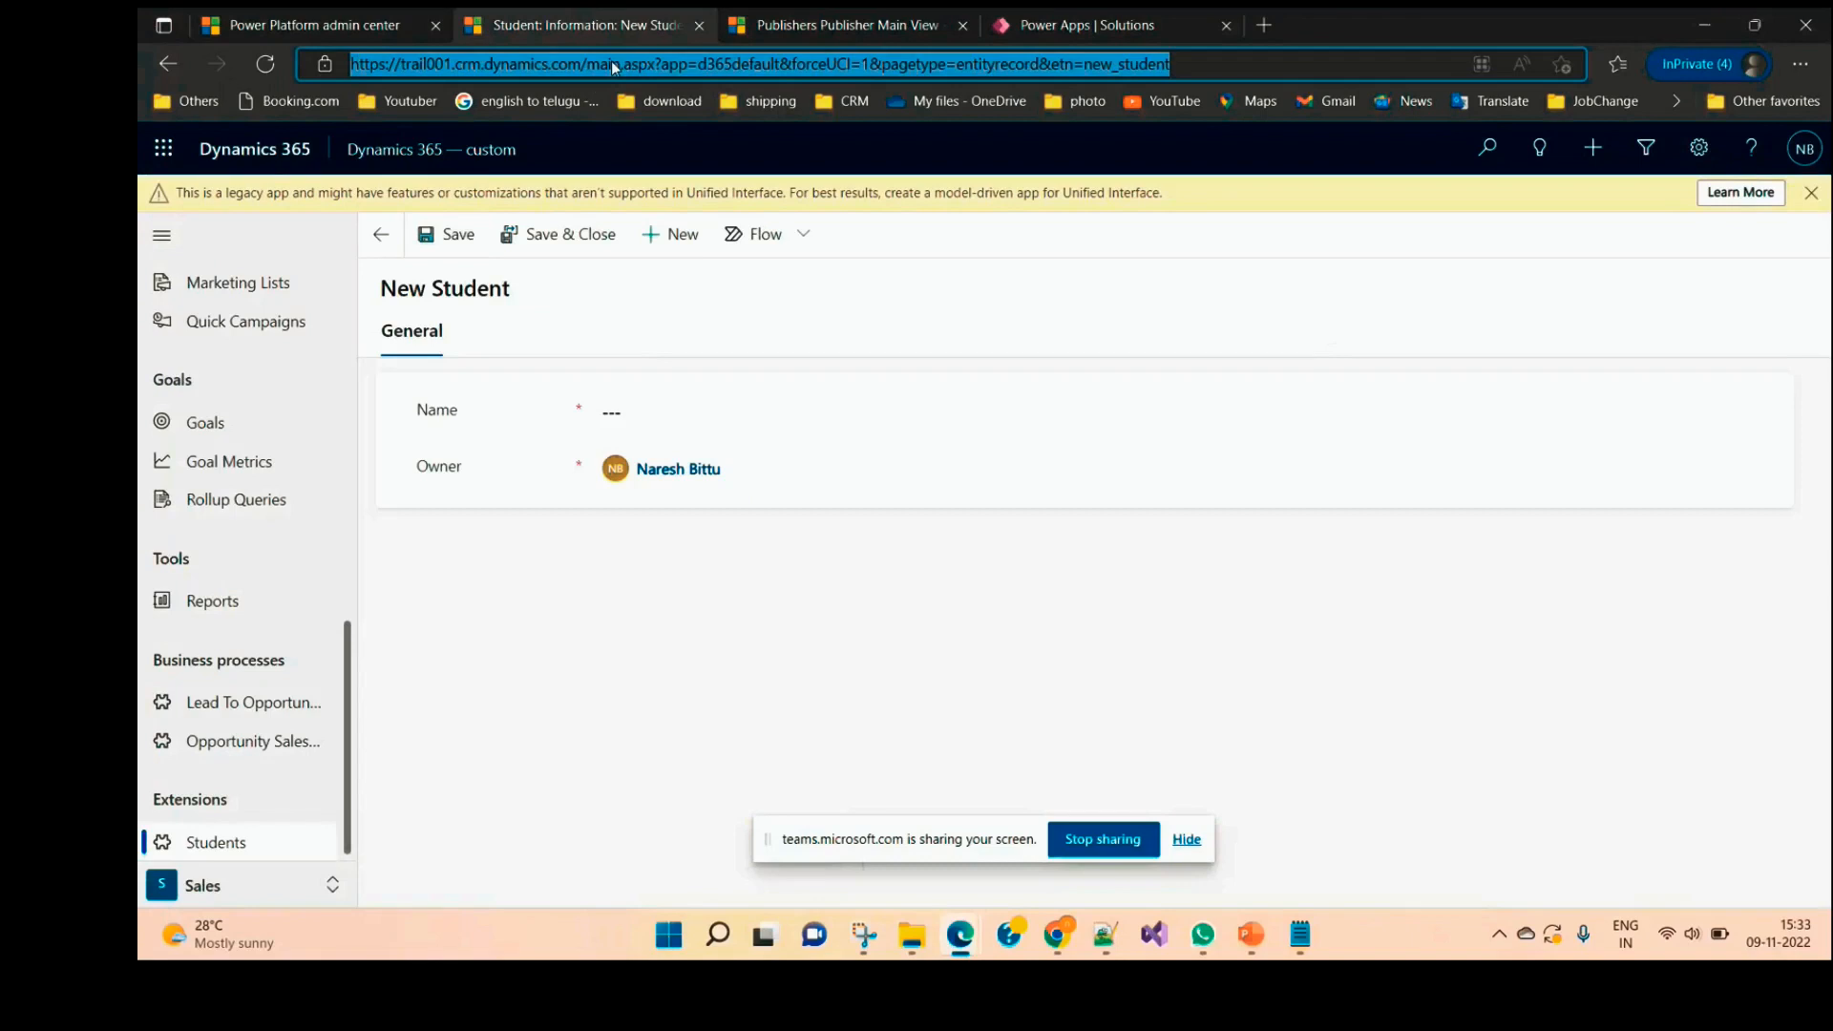
{"action": "key", "text": "Return"}
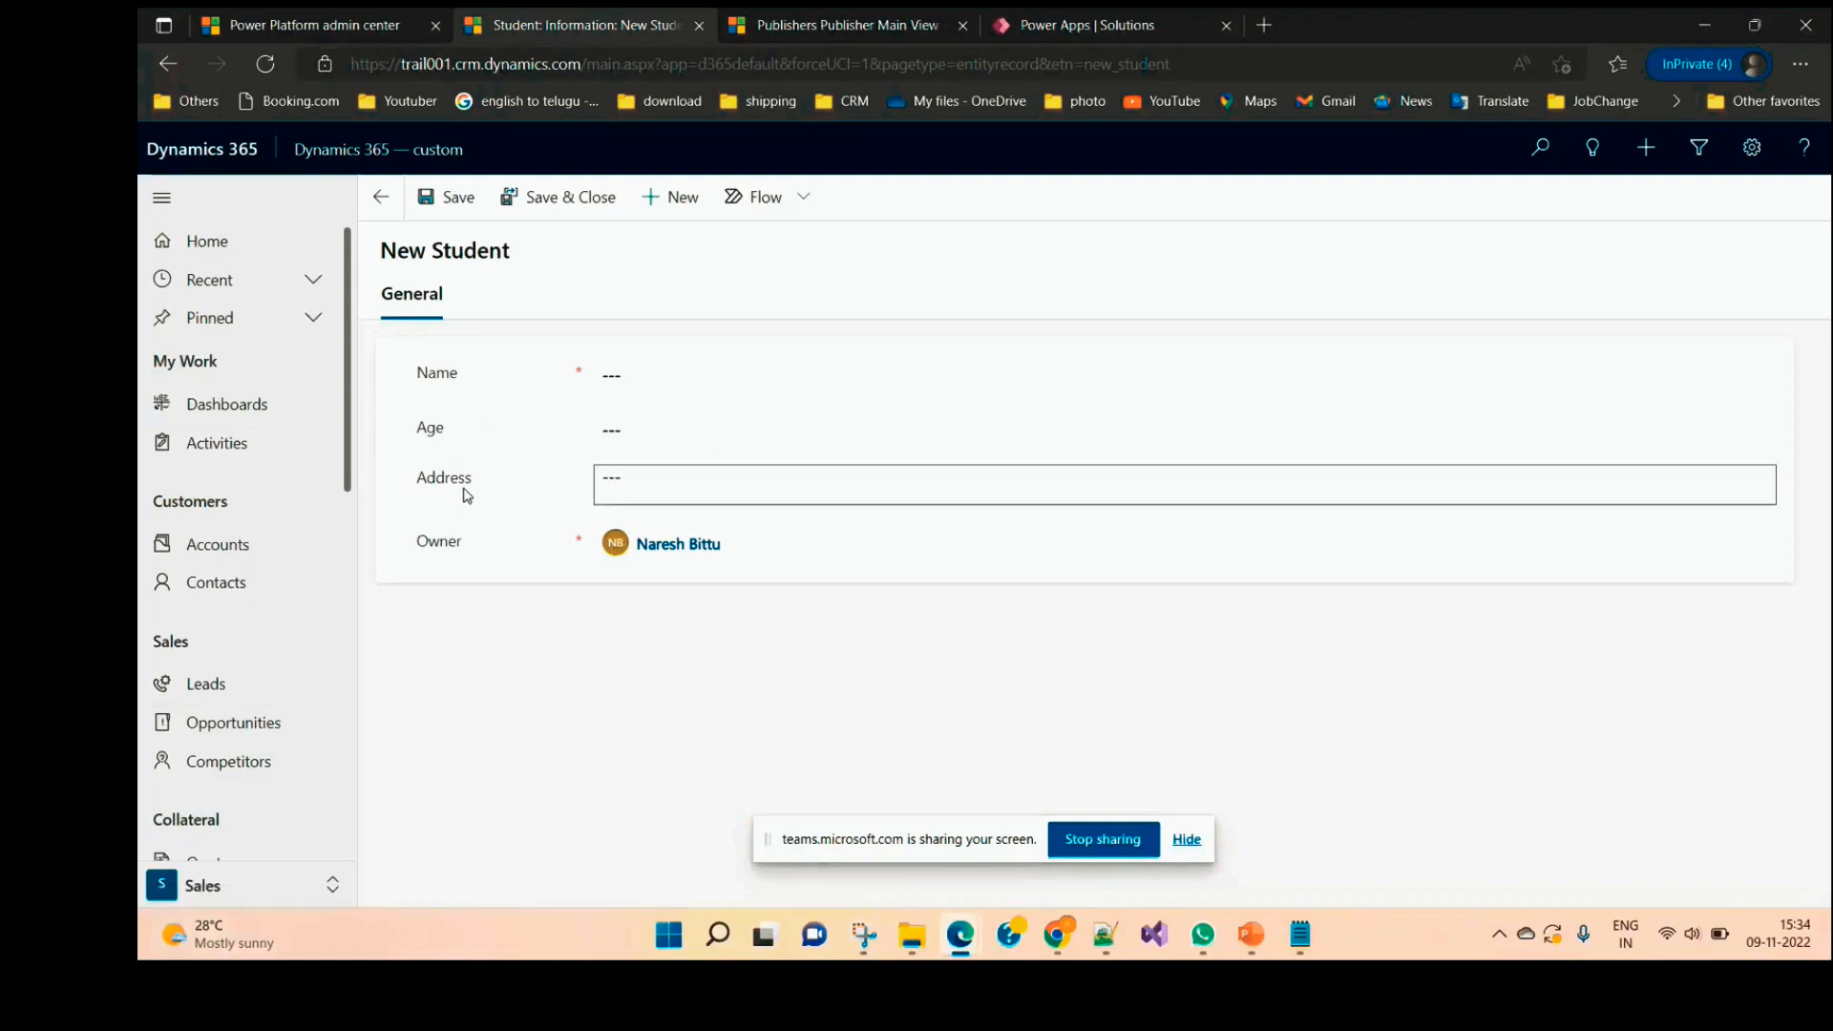
Step: Enter Student01 as the new student record's Name
{"action": "left_click", "coordinate": [630, 384]}
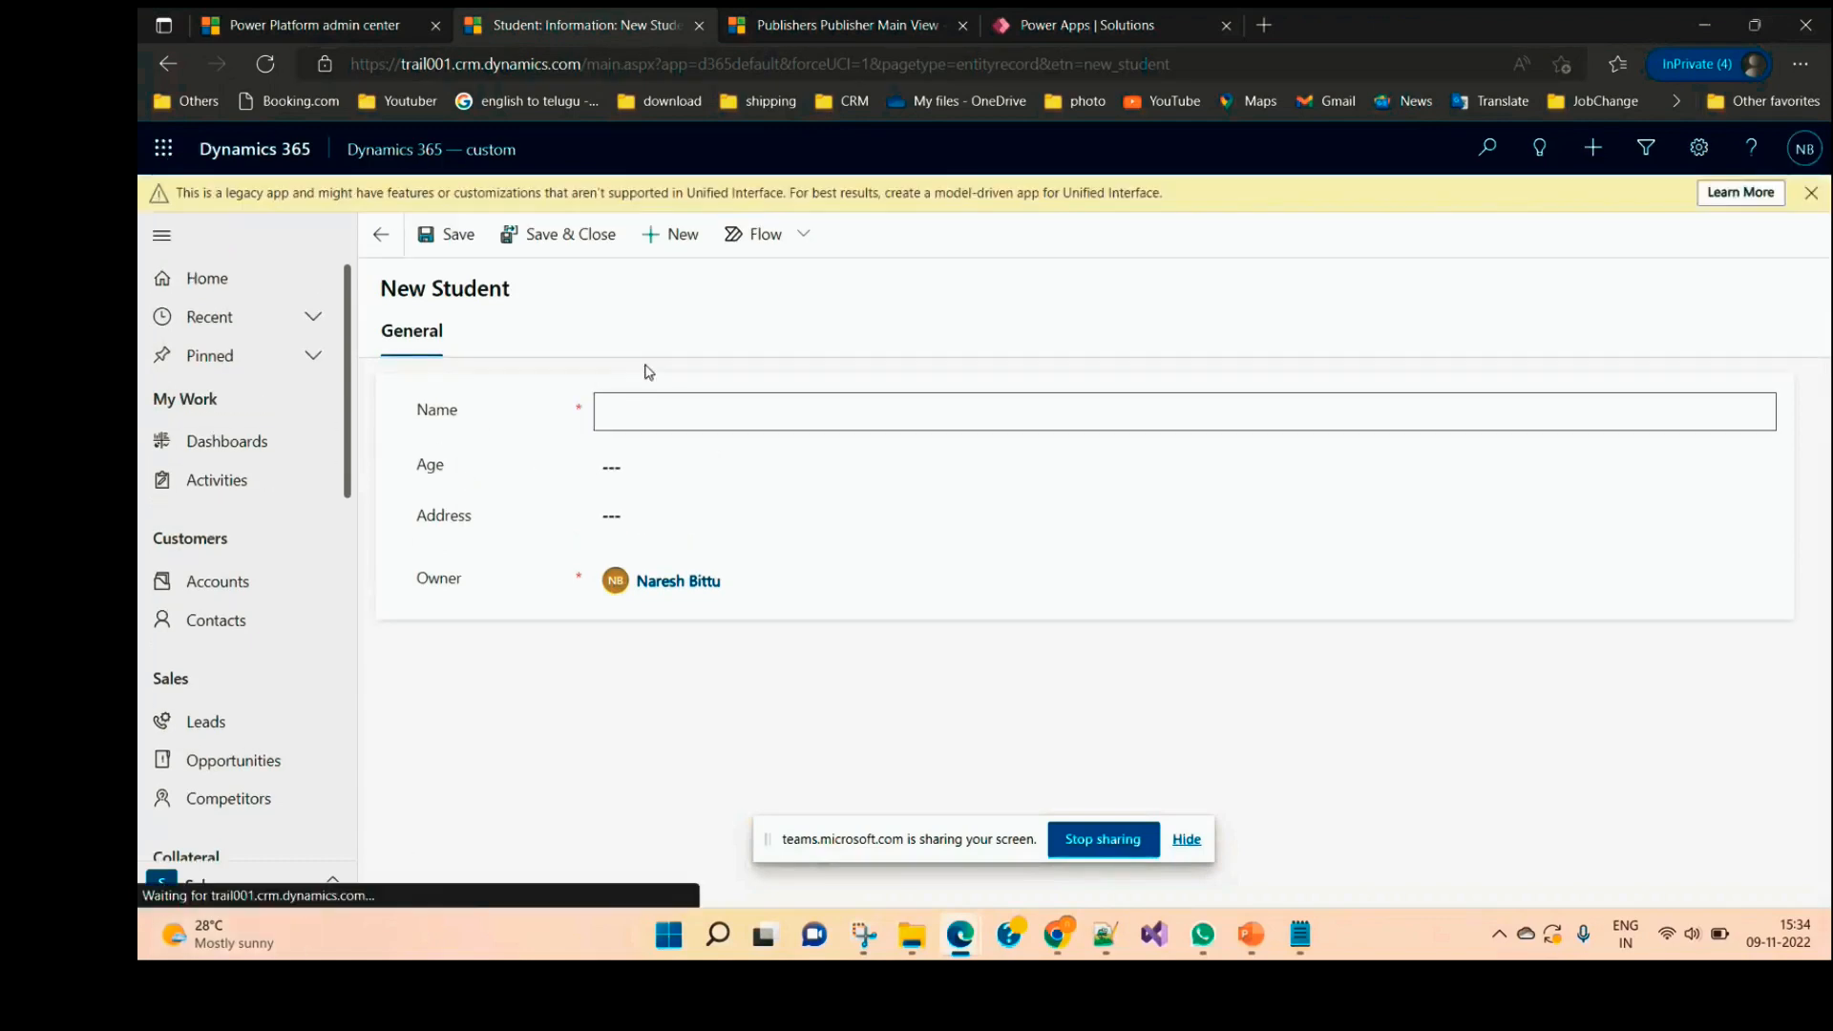
{"action": "type", "text": "Student"}
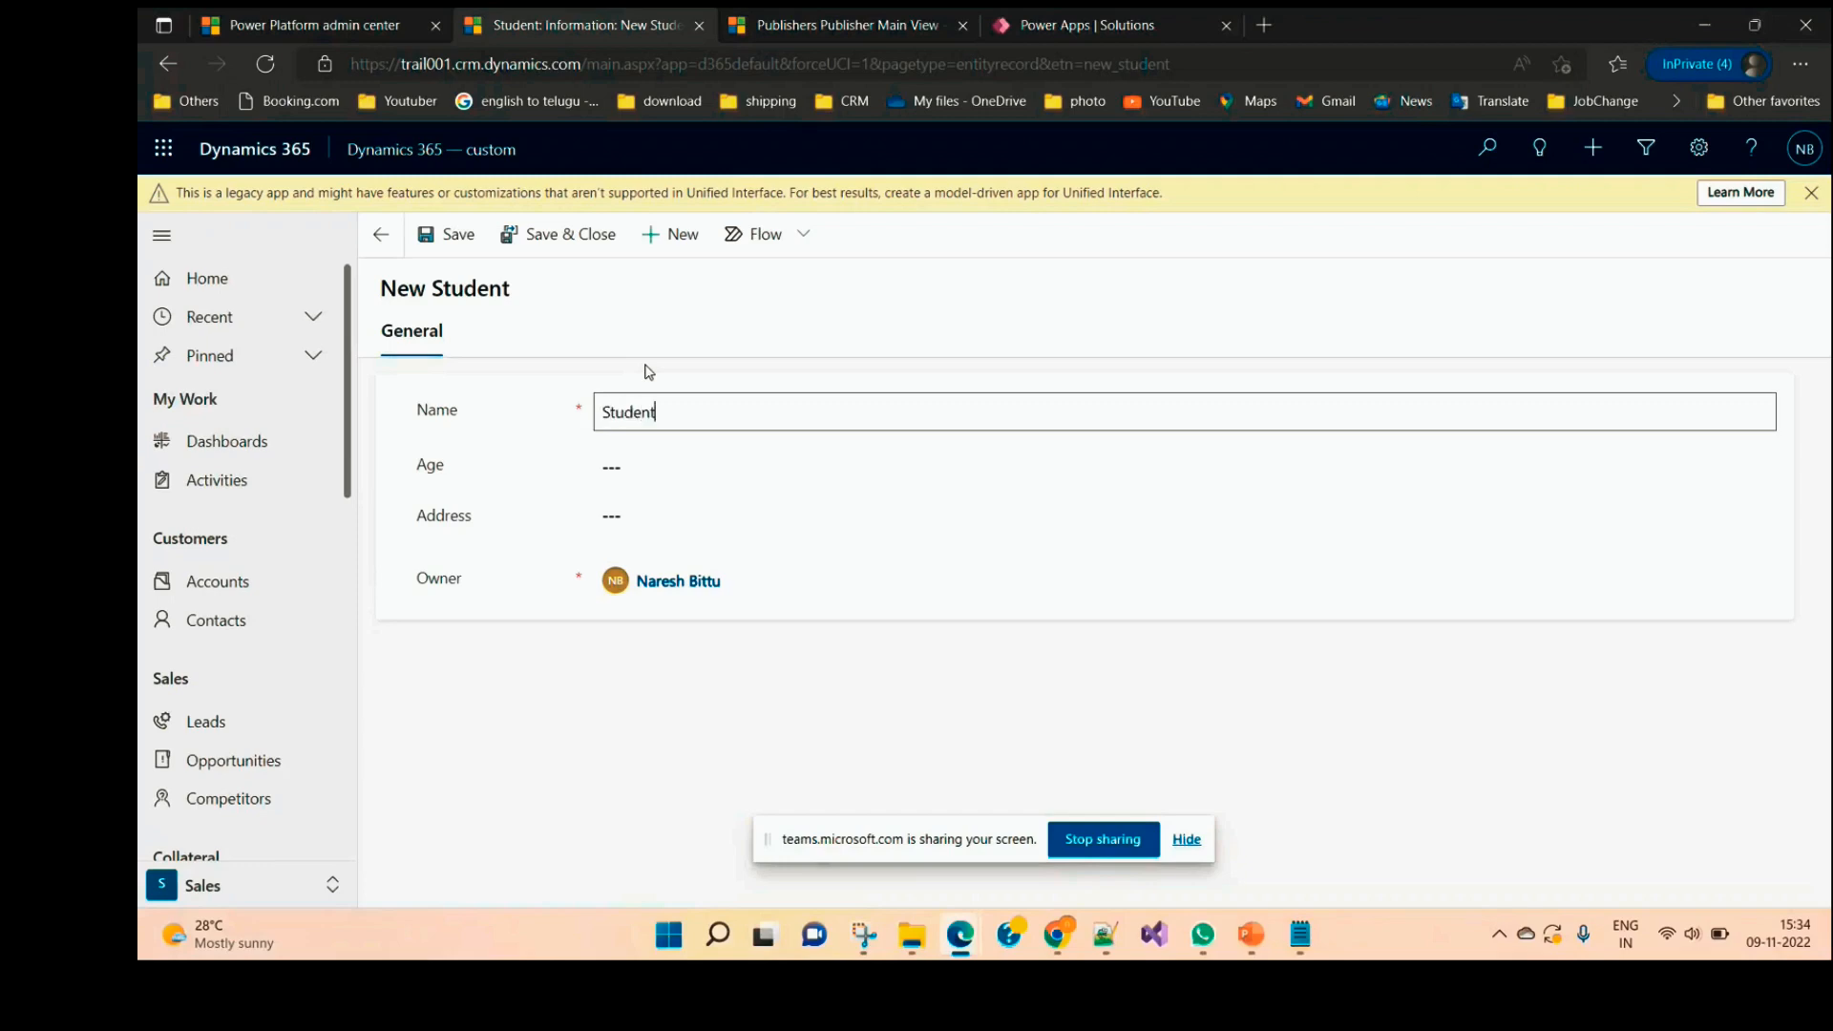
{"action": "type", "text": "01"}
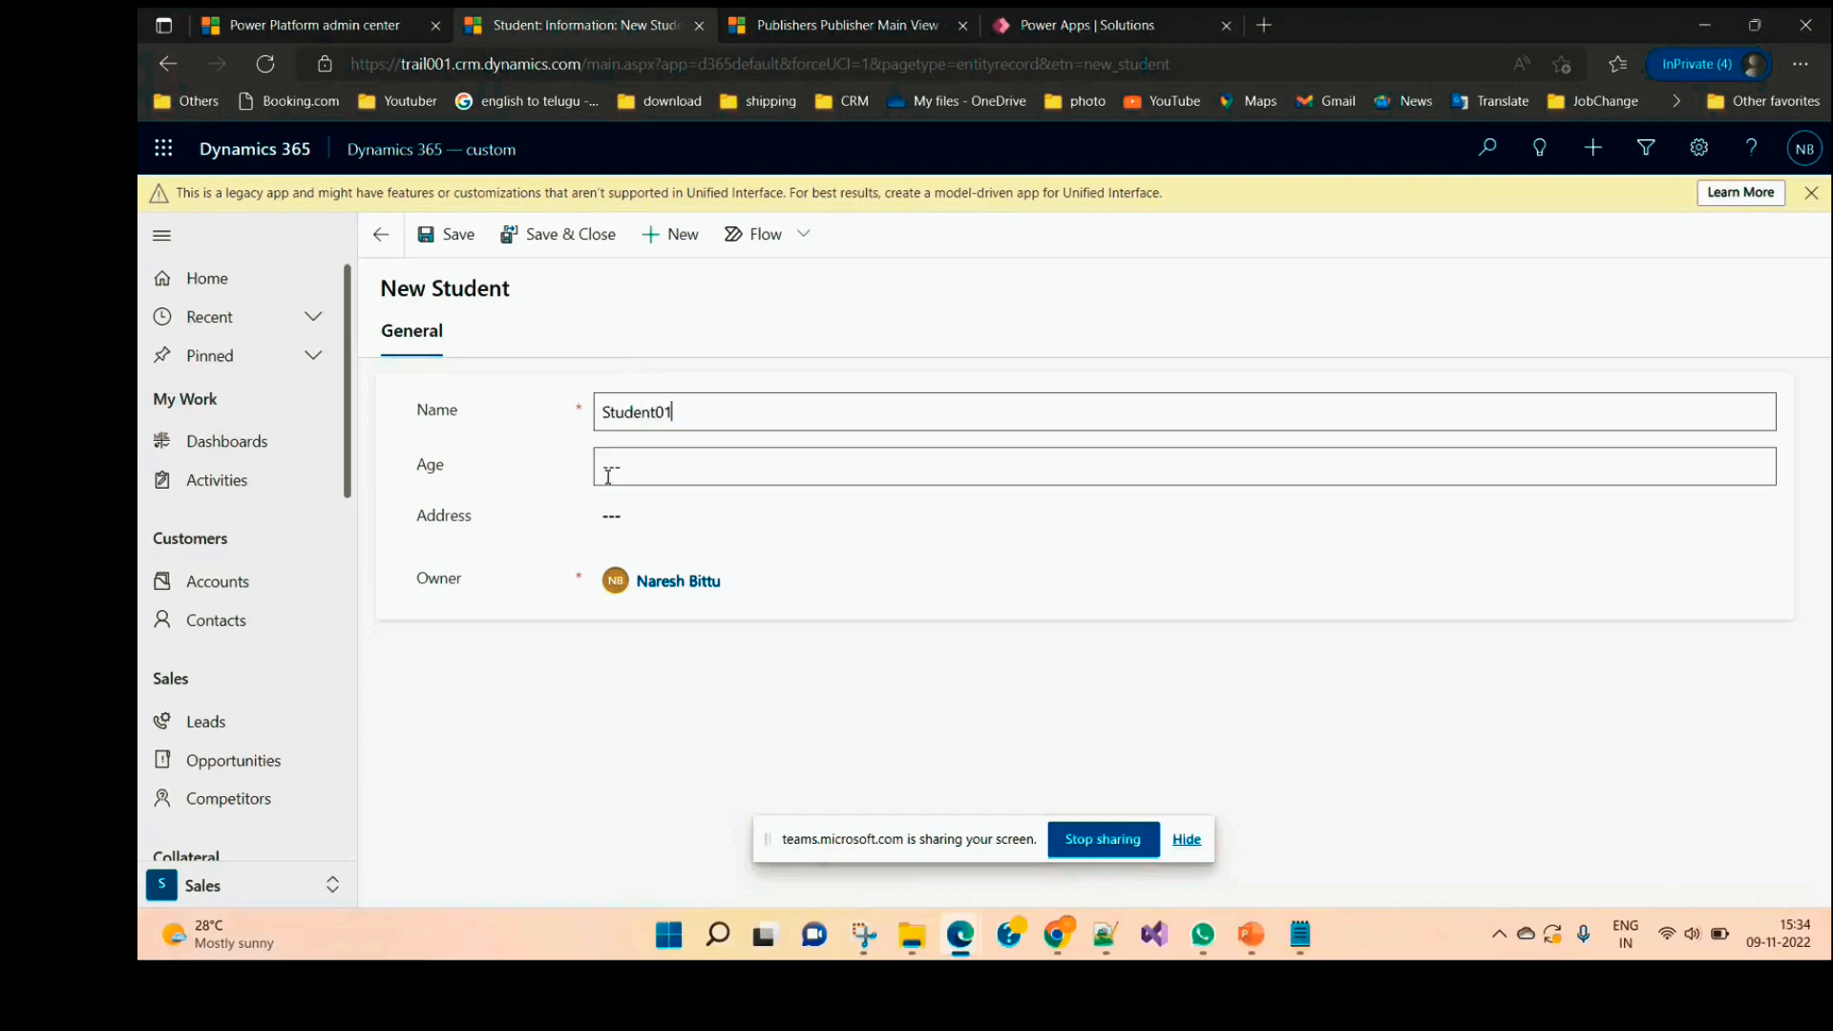
Step: Try an Age of 120 on the new student record to test the field's allowed range
{"action": "left_click", "coordinate": [626, 499]}
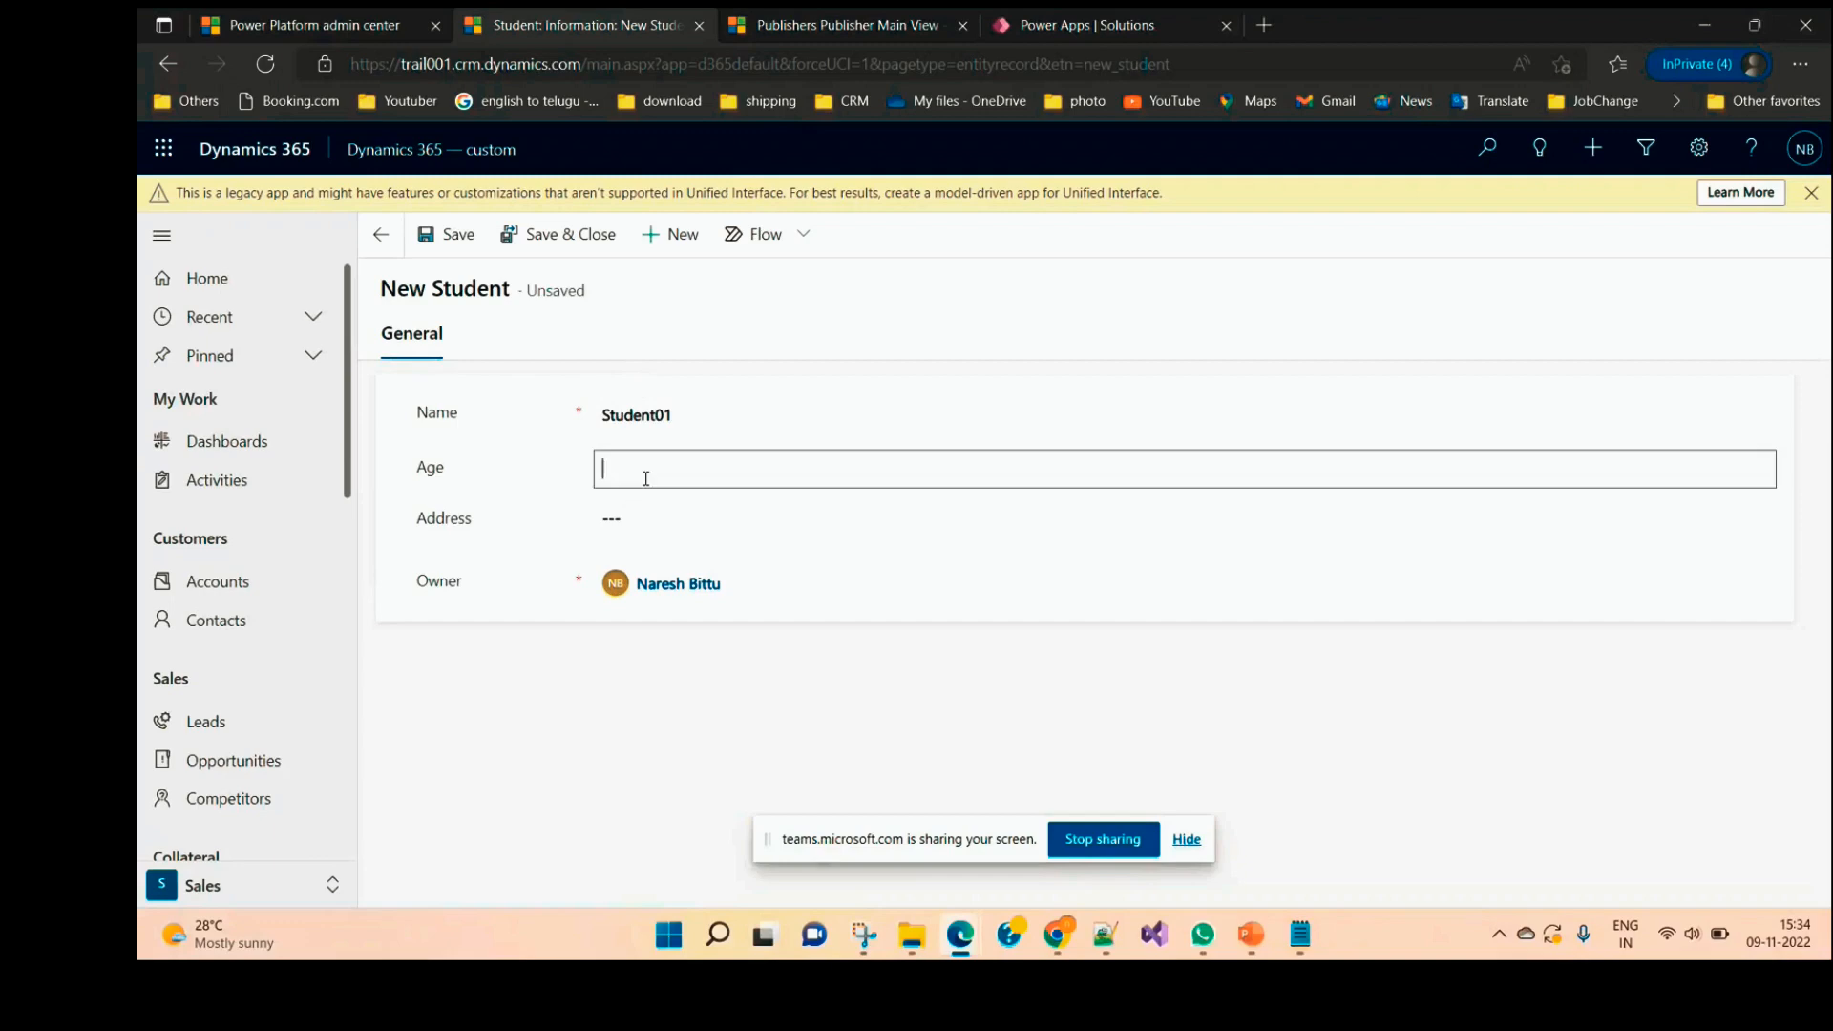
{"action": "type", "text": "120"}
{"action": "left_click", "coordinate": [680, 514]}
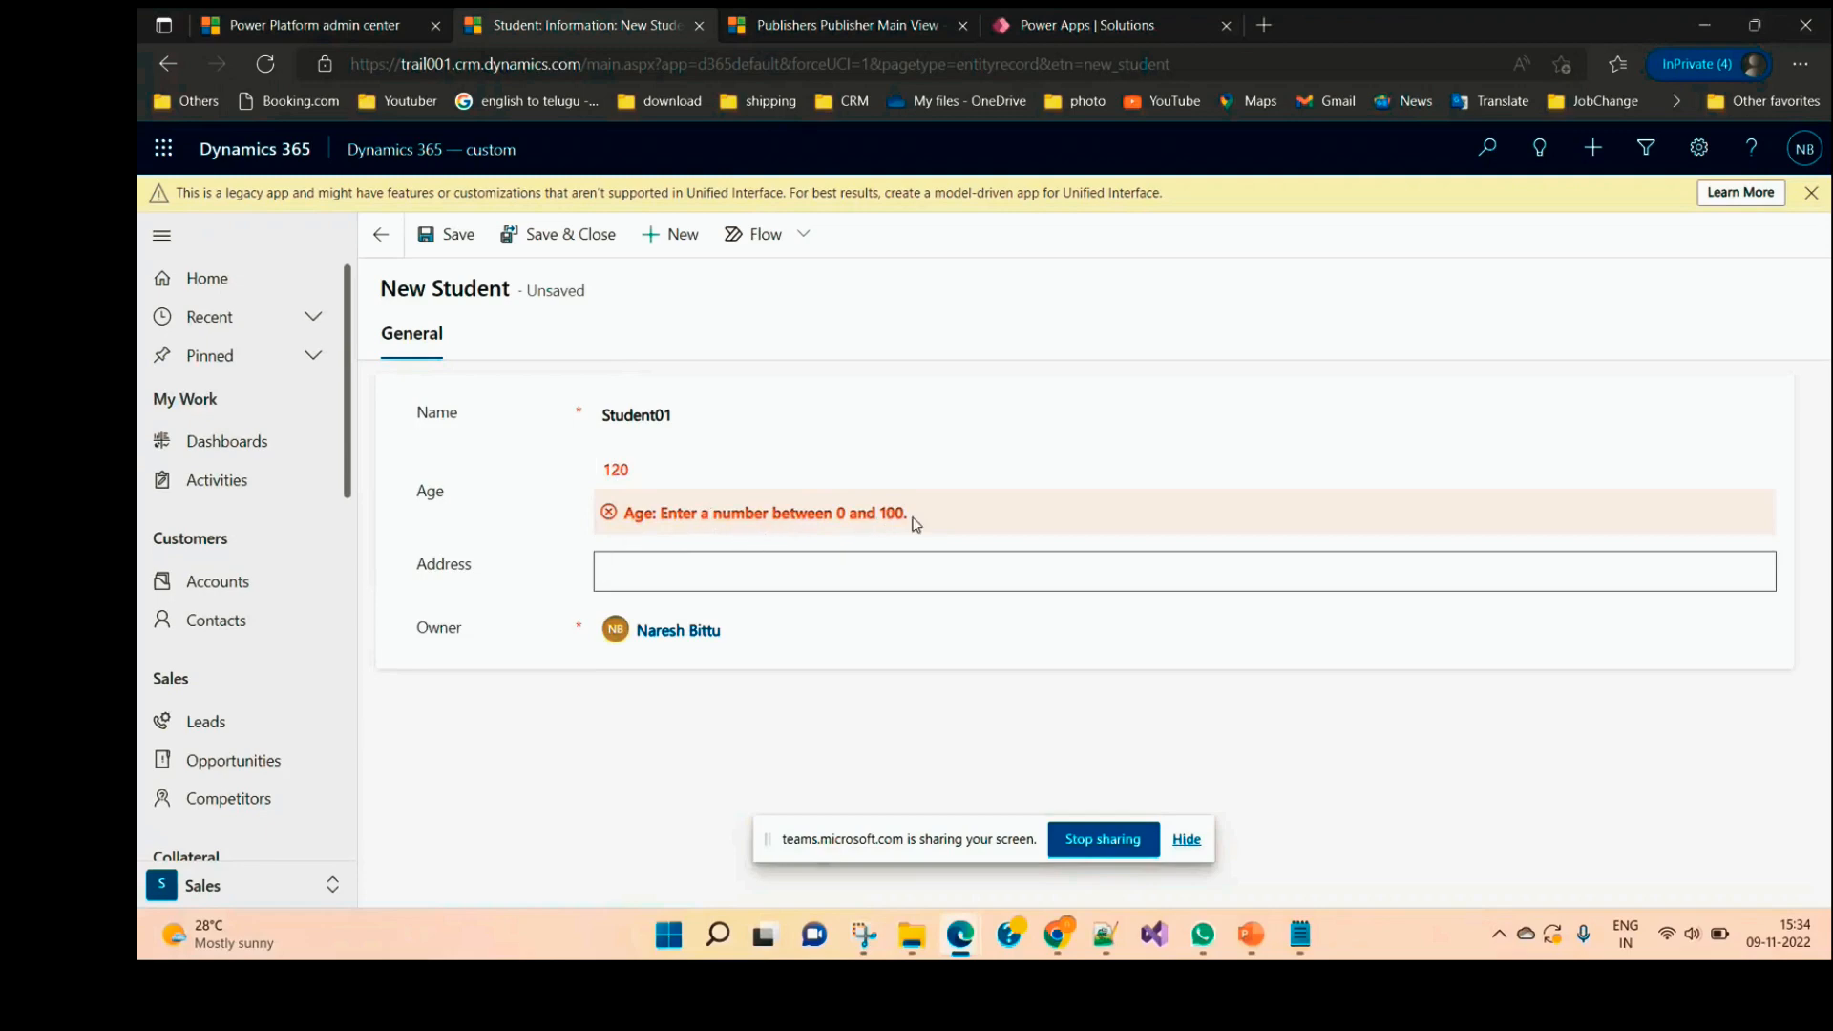
Step: Set the student's Age to 45 and Address to Hyderabad, and save the record
{"action": "left_click_drag", "start_coordinate": [631, 469], "coordinate": [594, 482]}
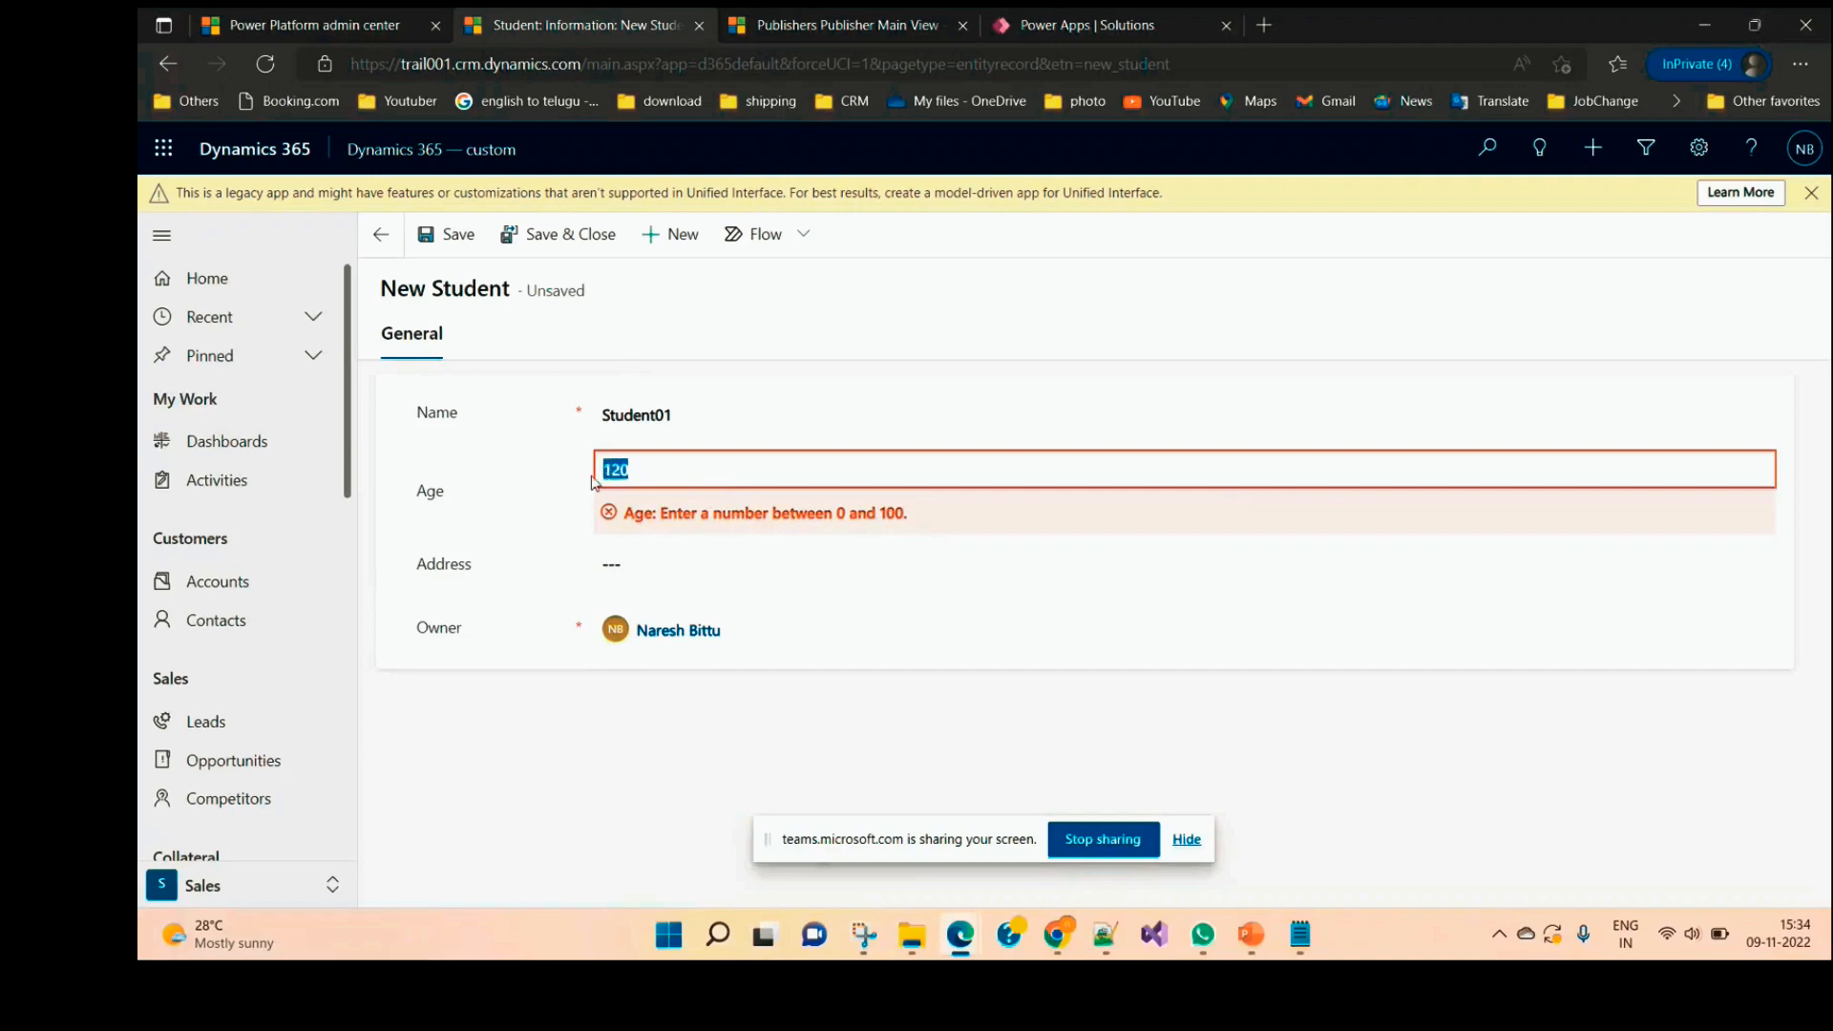
{"action": "type", "text": "1"}
{"action": "type", "text": "45"}
{"action": "left_click", "coordinate": [602, 559]}
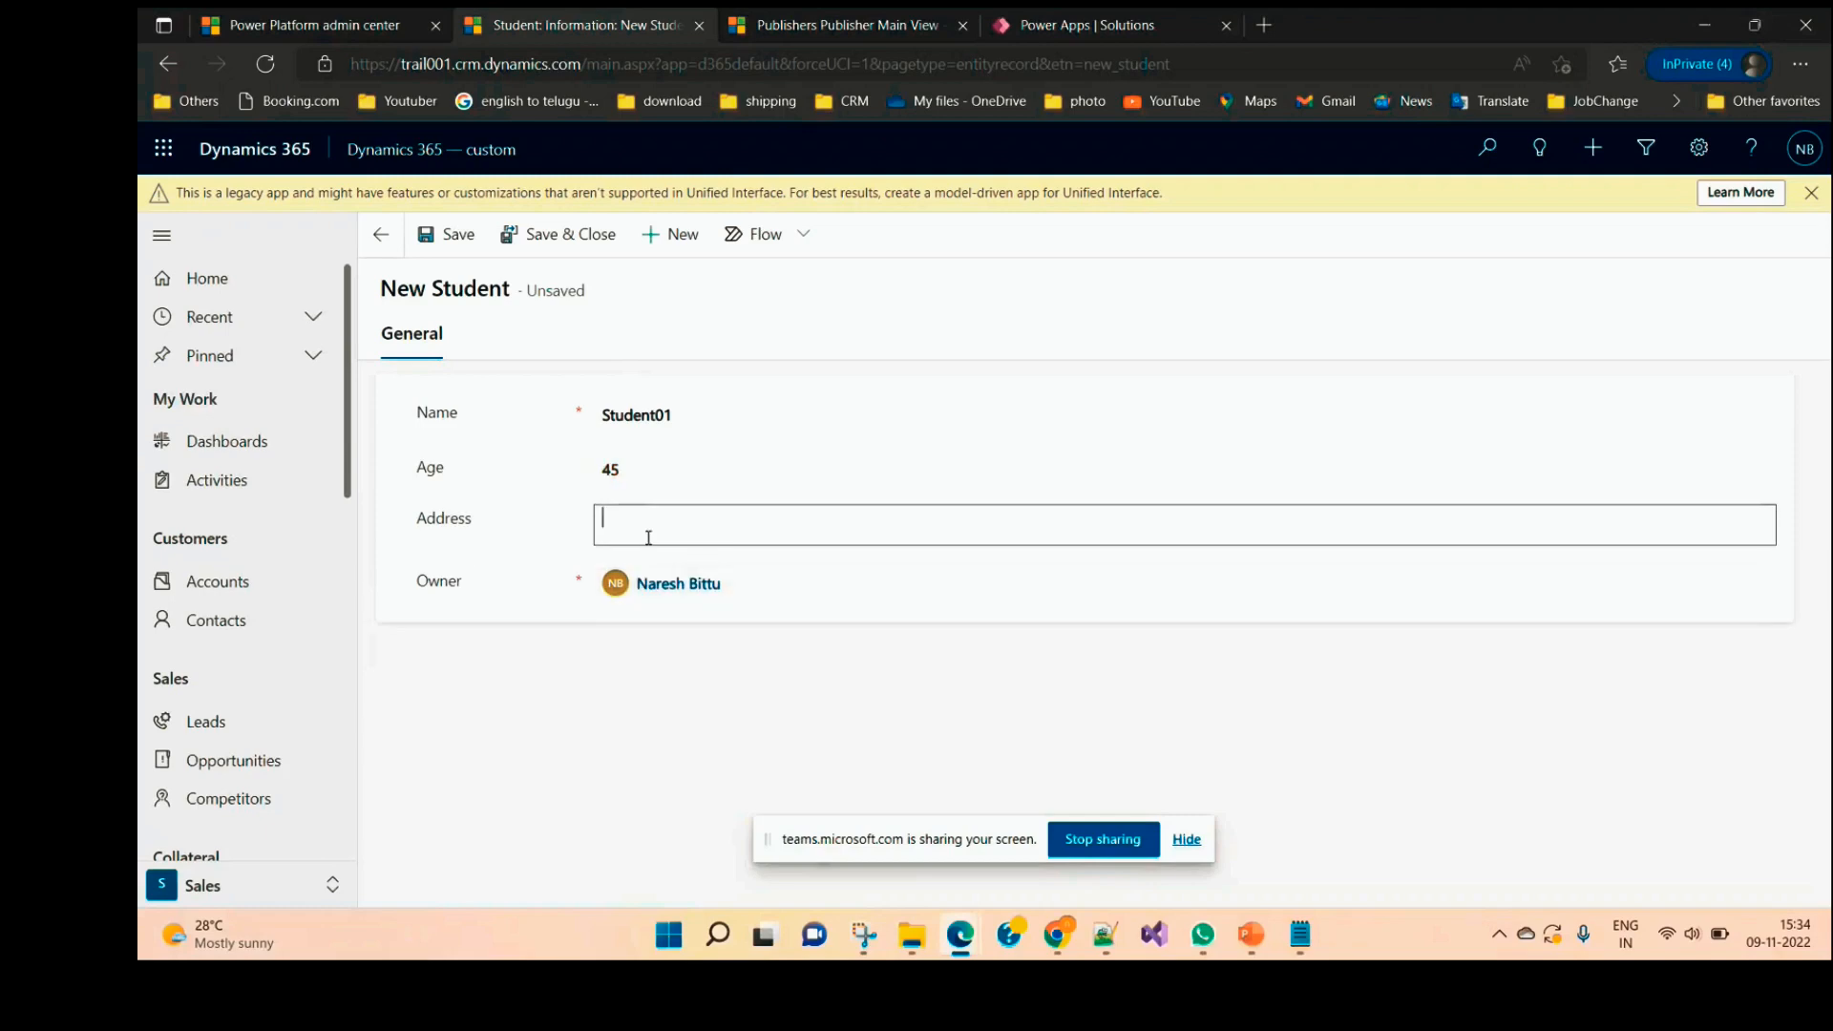
{"action": "type", "text": "H"}
{"action": "key", "text": "BackSpace"}
{"action": "type", "text": "Hyderabad"}
{"action": "left_click", "coordinate": [480, 245]}
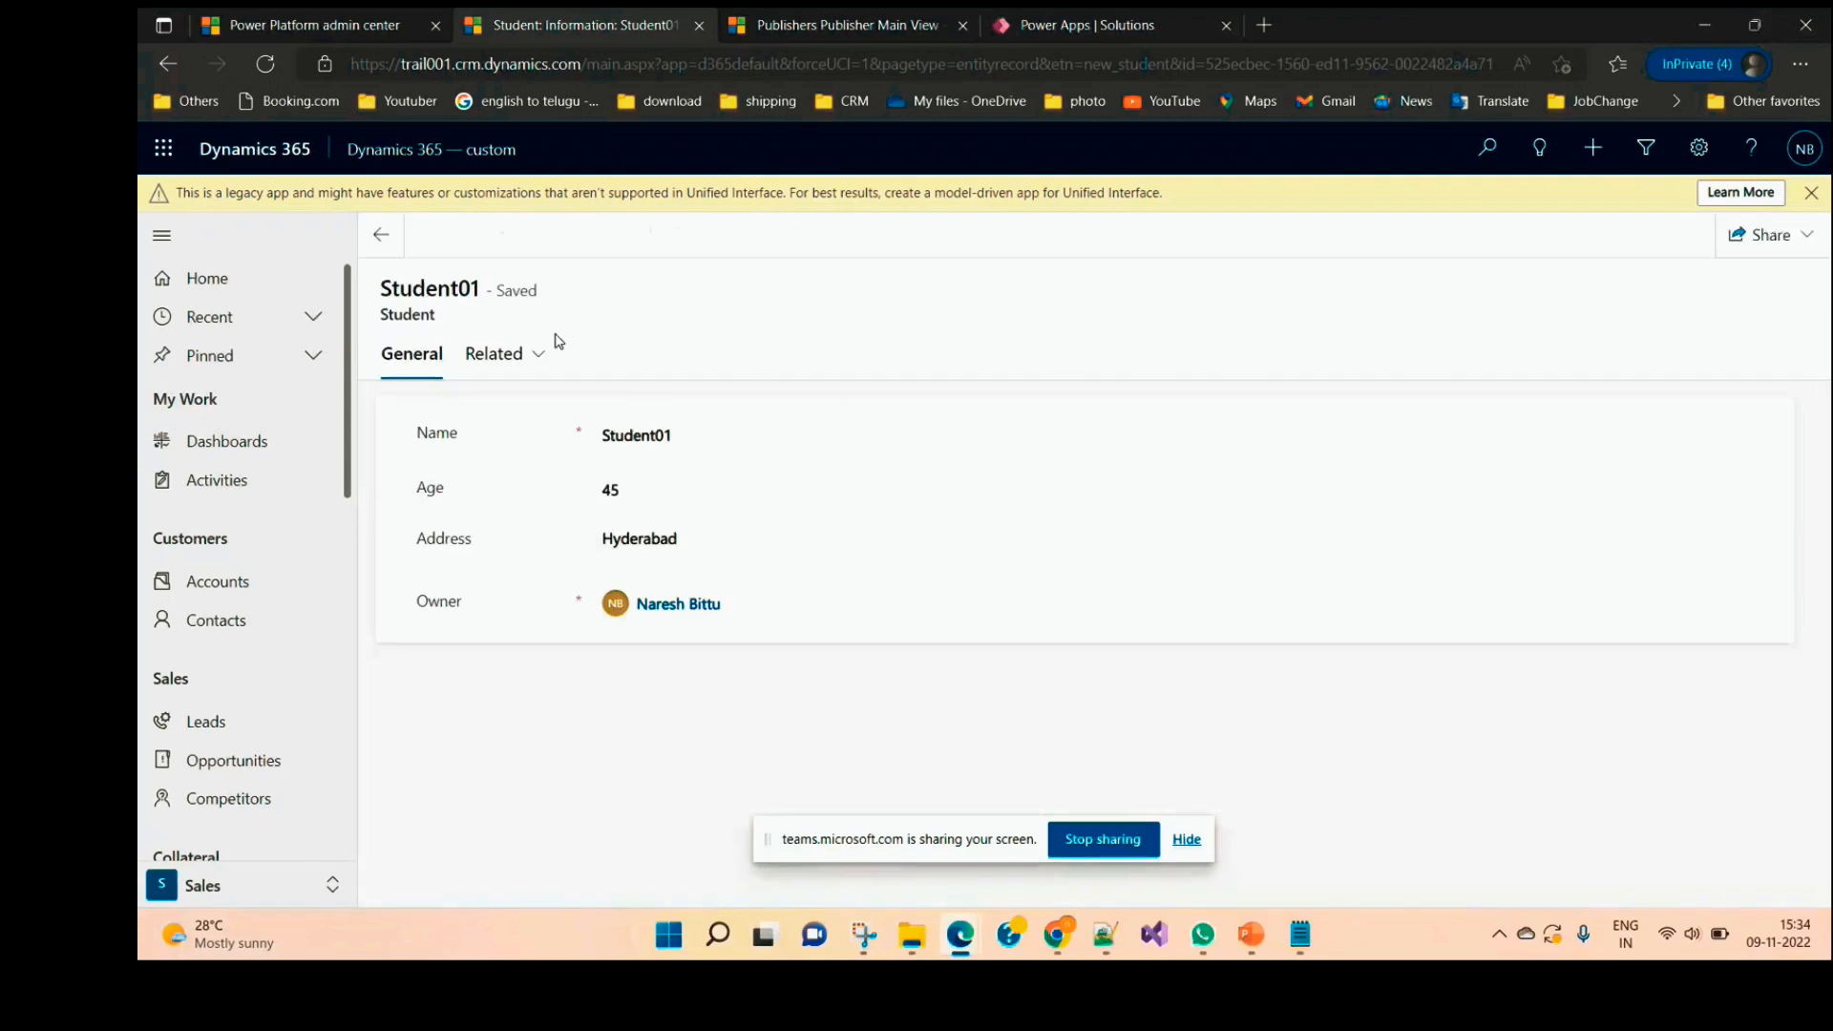
Step: Open the Students list under Extensions and look at the views available for it
{"action": "scroll", "coordinate": [302, 821], "scroll_direction": "down", "scroll_amount": 5}
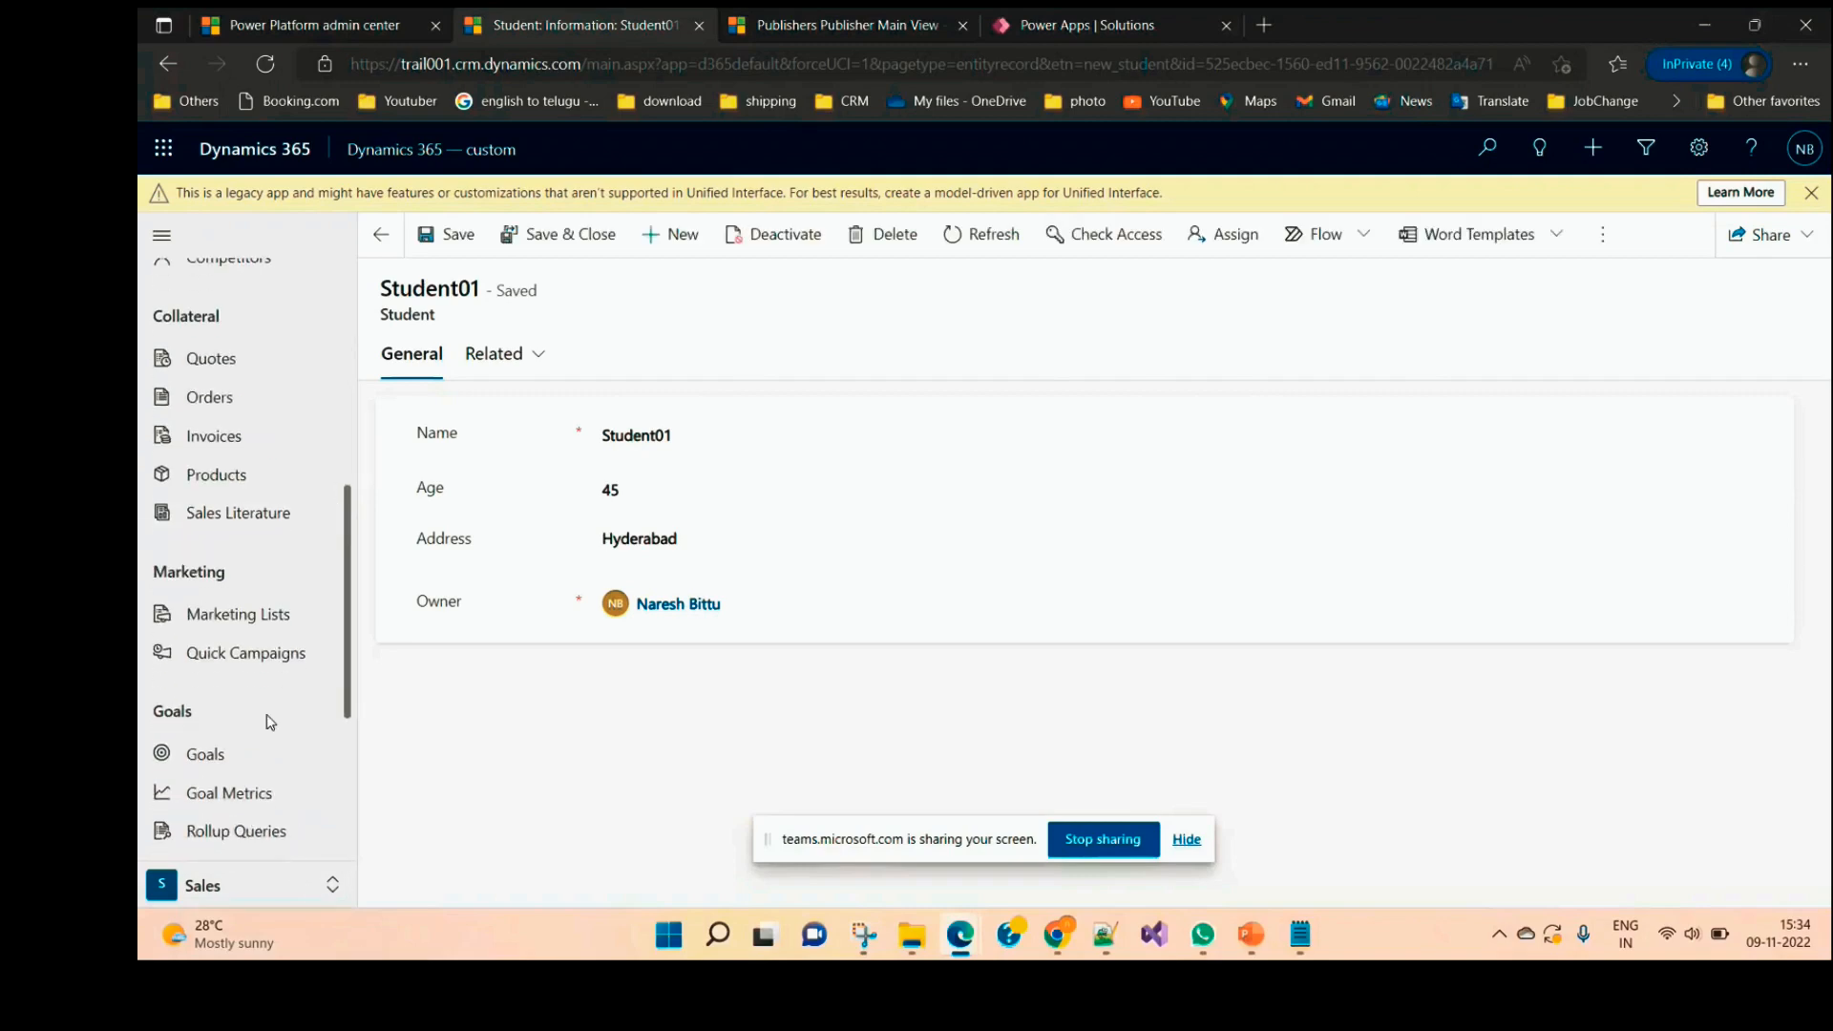
{"action": "scroll", "coordinate": [302, 698], "scroll_direction": "down", "scroll_amount": 3}
{"action": "left_click", "coordinate": [236, 843]}
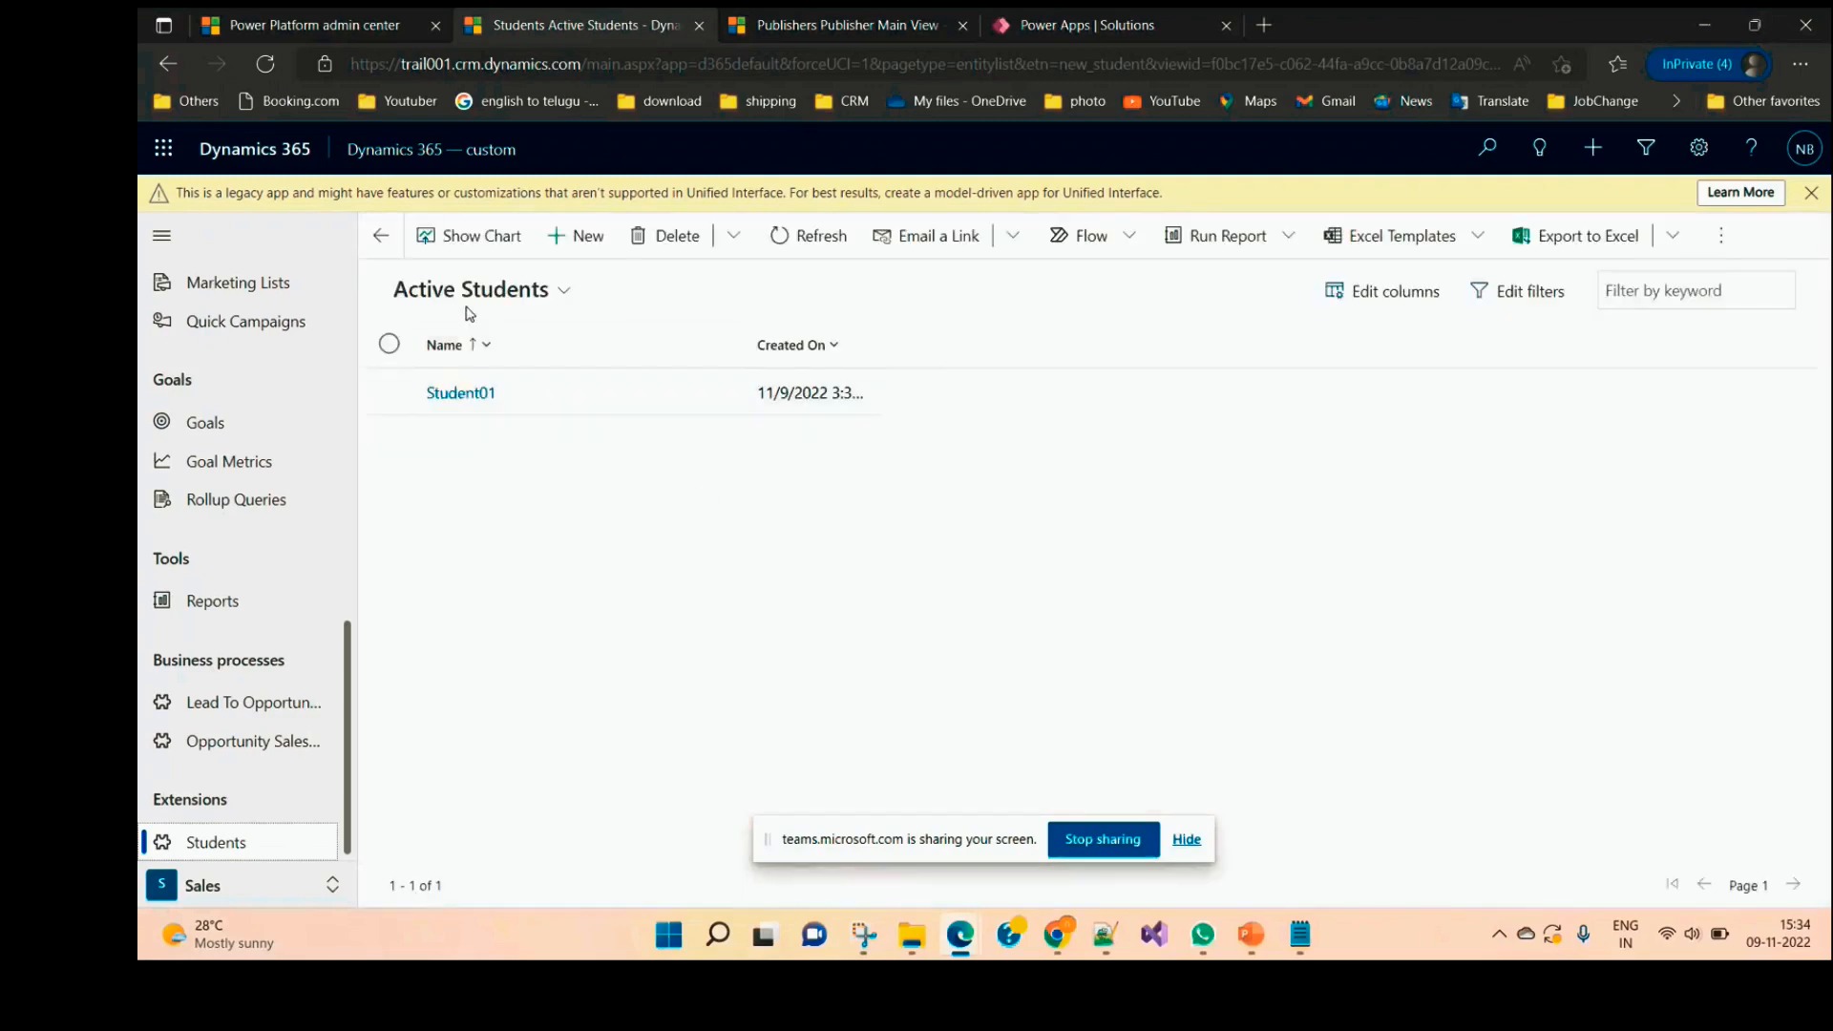
{"action": "left_click", "coordinate": [566, 292]}
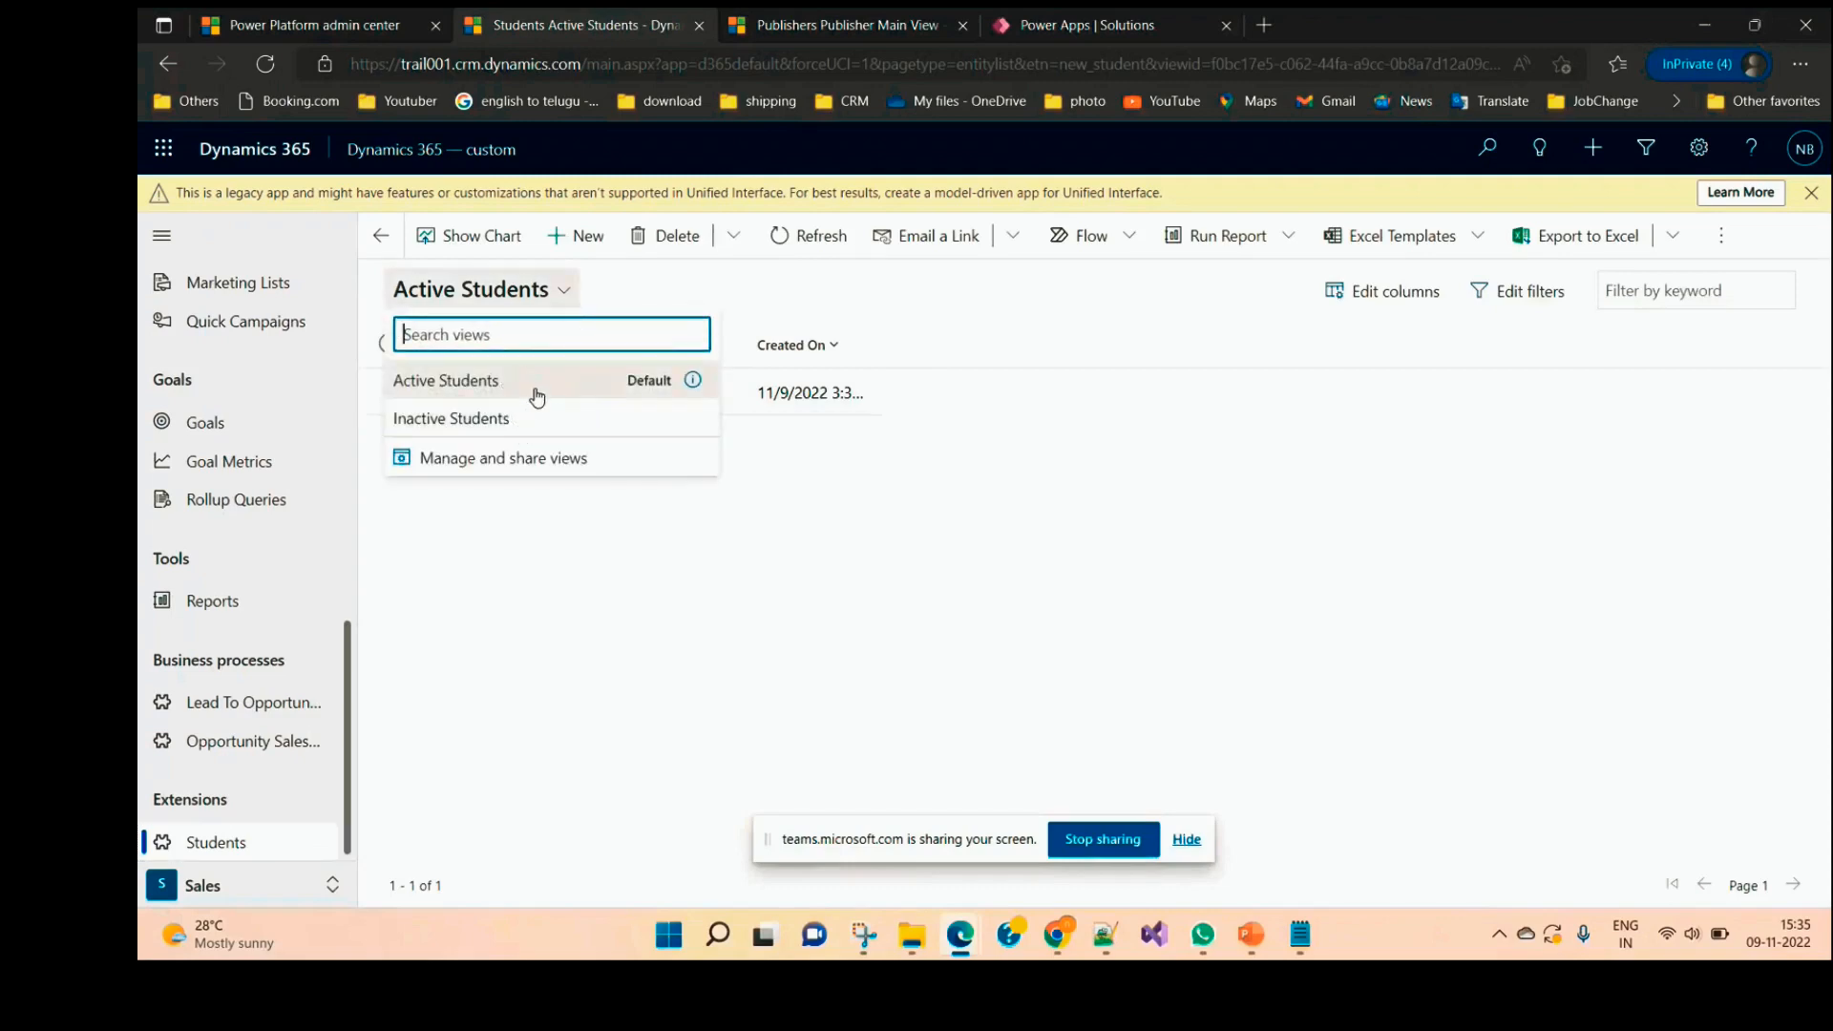
Step: Bring up the Student entity window and list the entity's views
{"action": "mouse_move", "coordinate": [961, 936]}
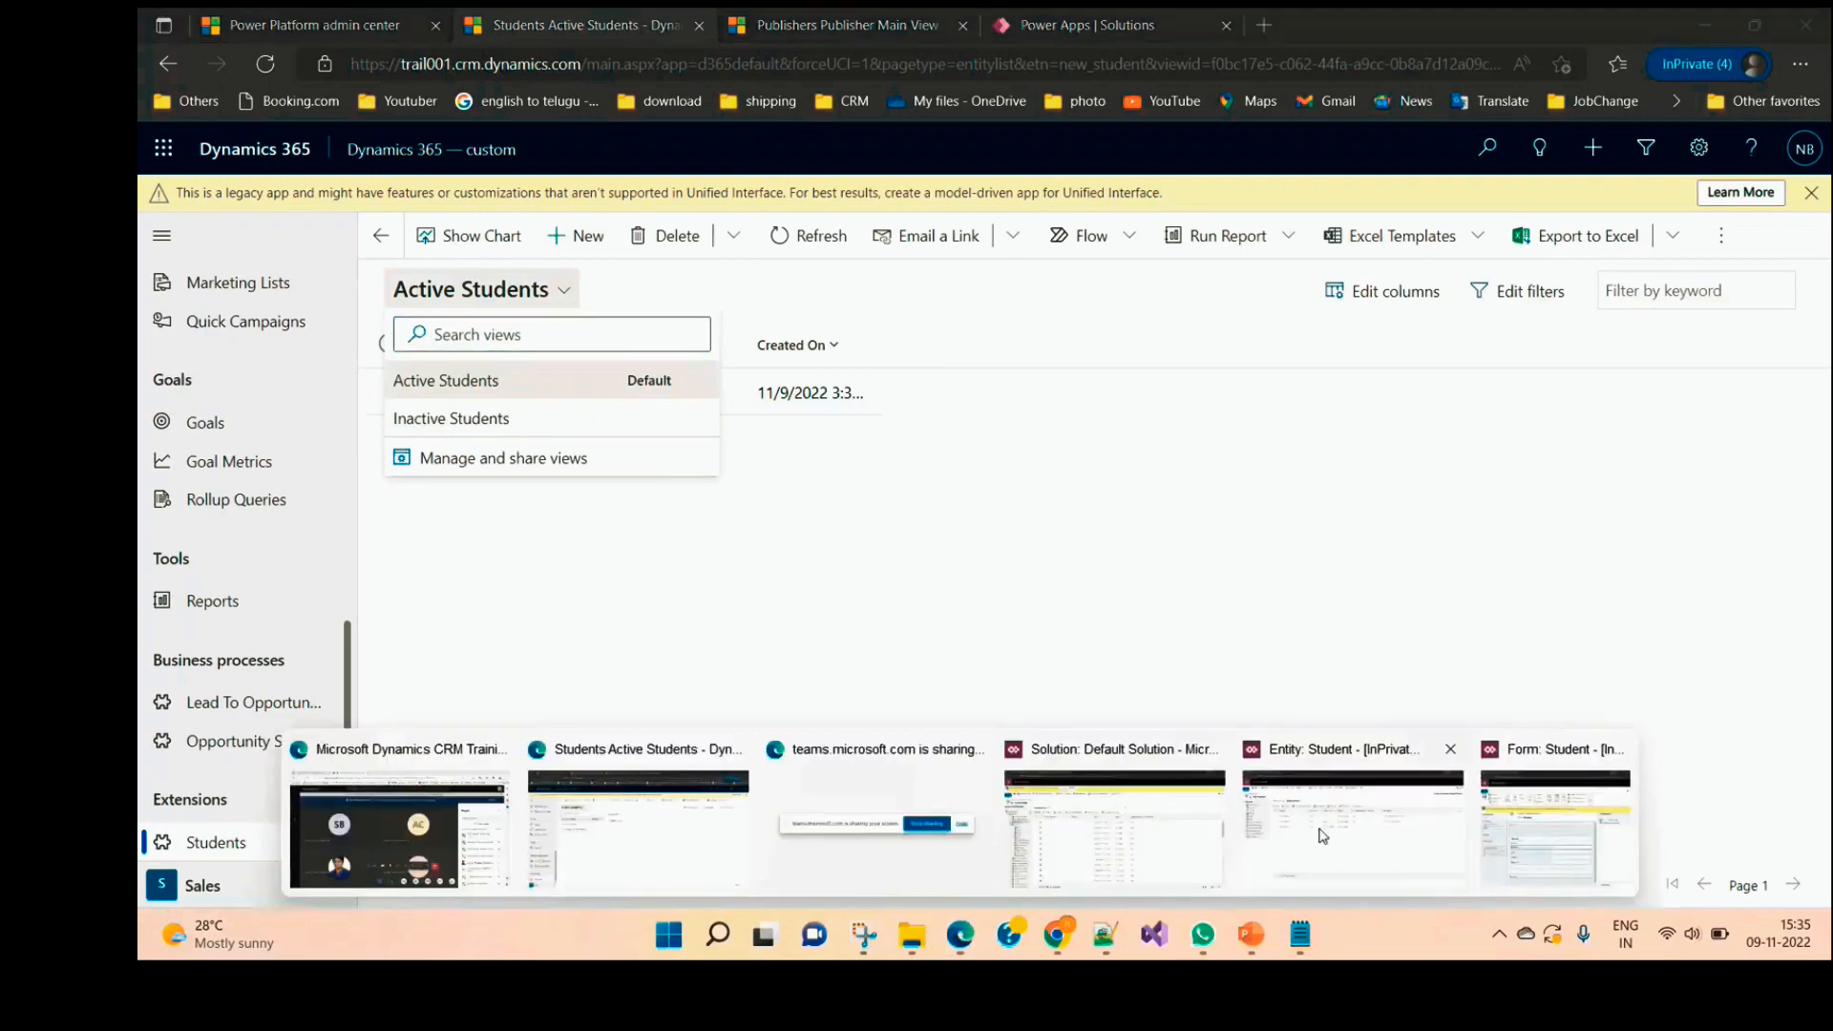
{"action": "left_click", "coordinate": [1327, 850]}
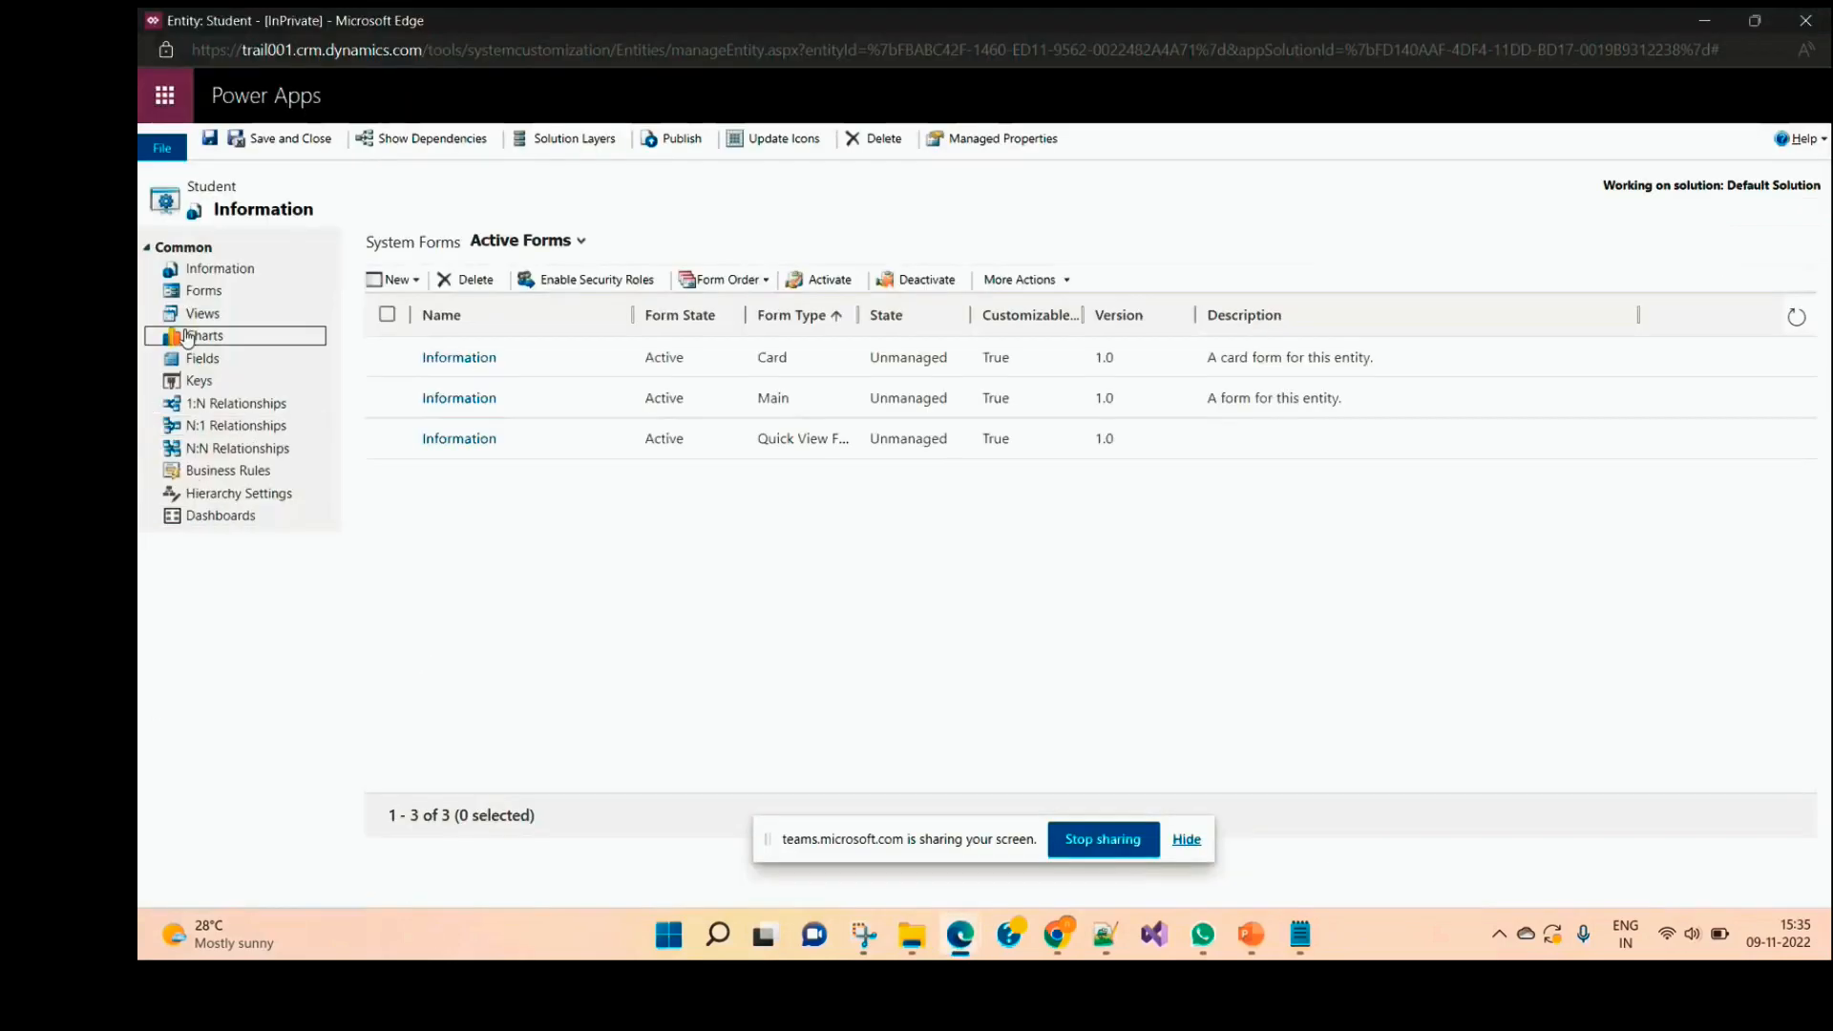
{"action": "left_click", "coordinate": [202, 315]}
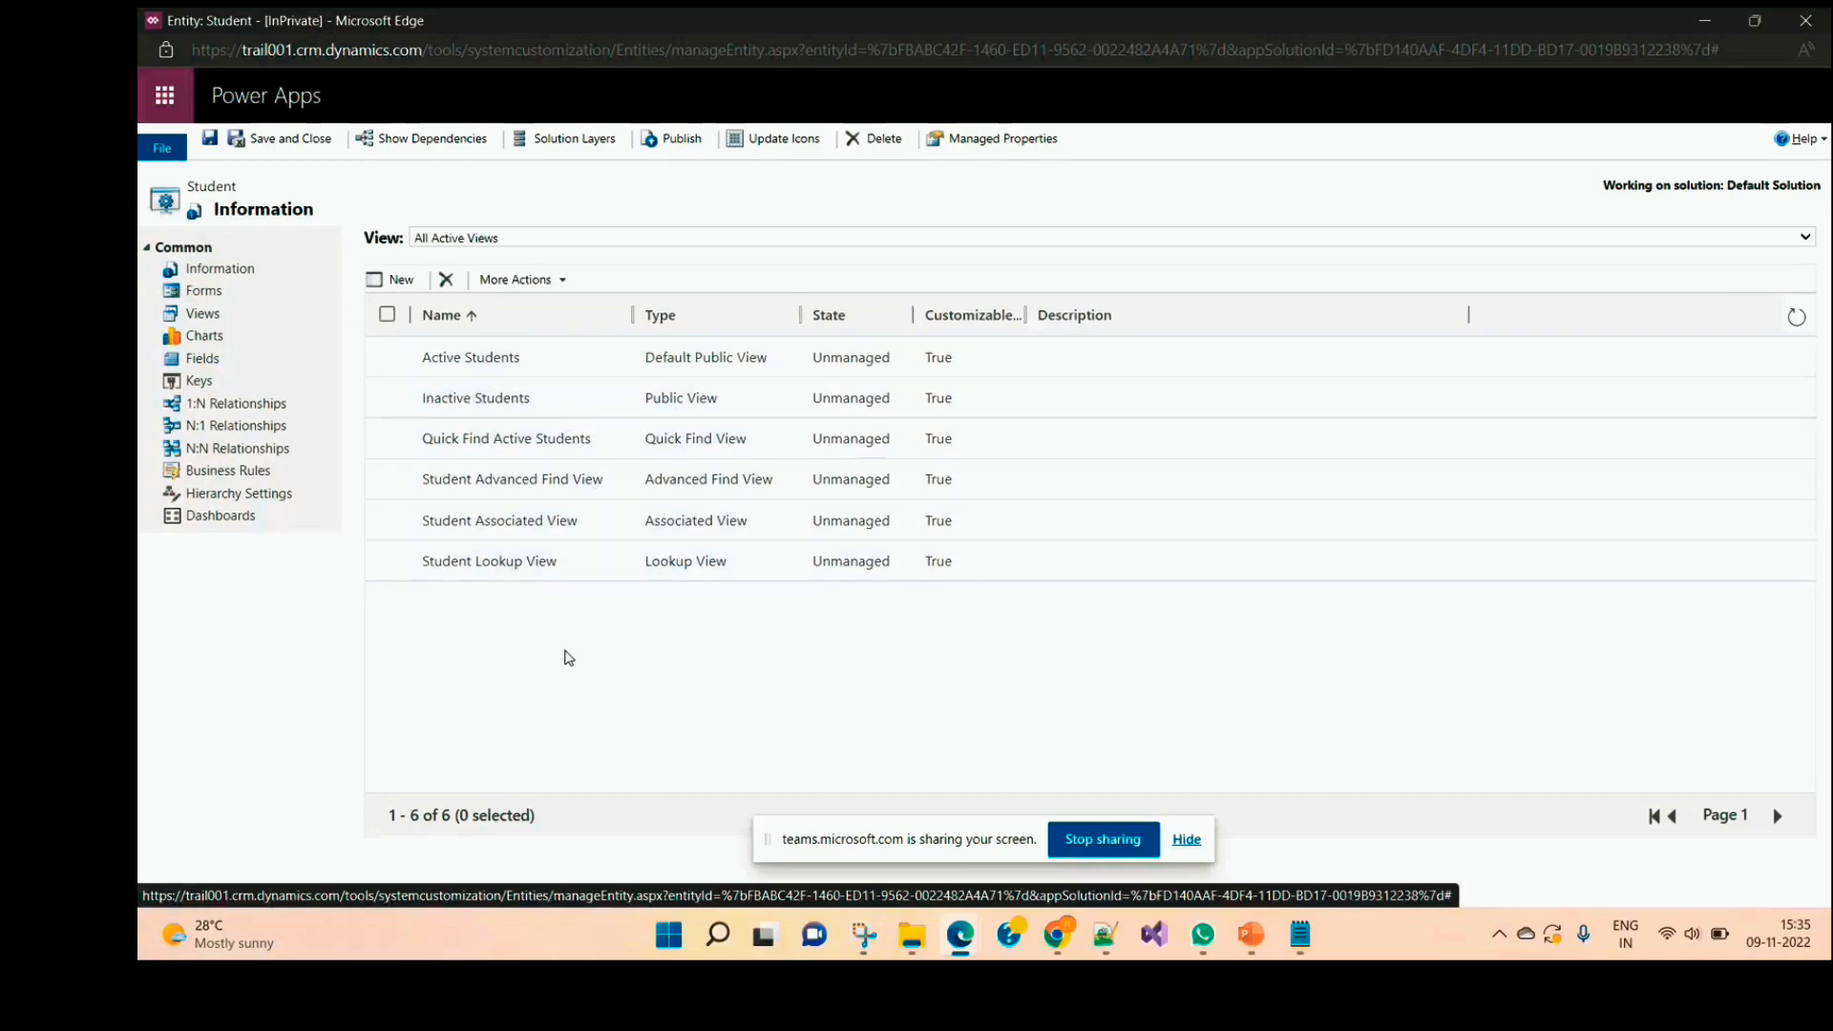
Step: Check the columns in the Active Students list, then open the Active Students view in a maximized view editor
{"action": "key", "text": "alt+Tab"}
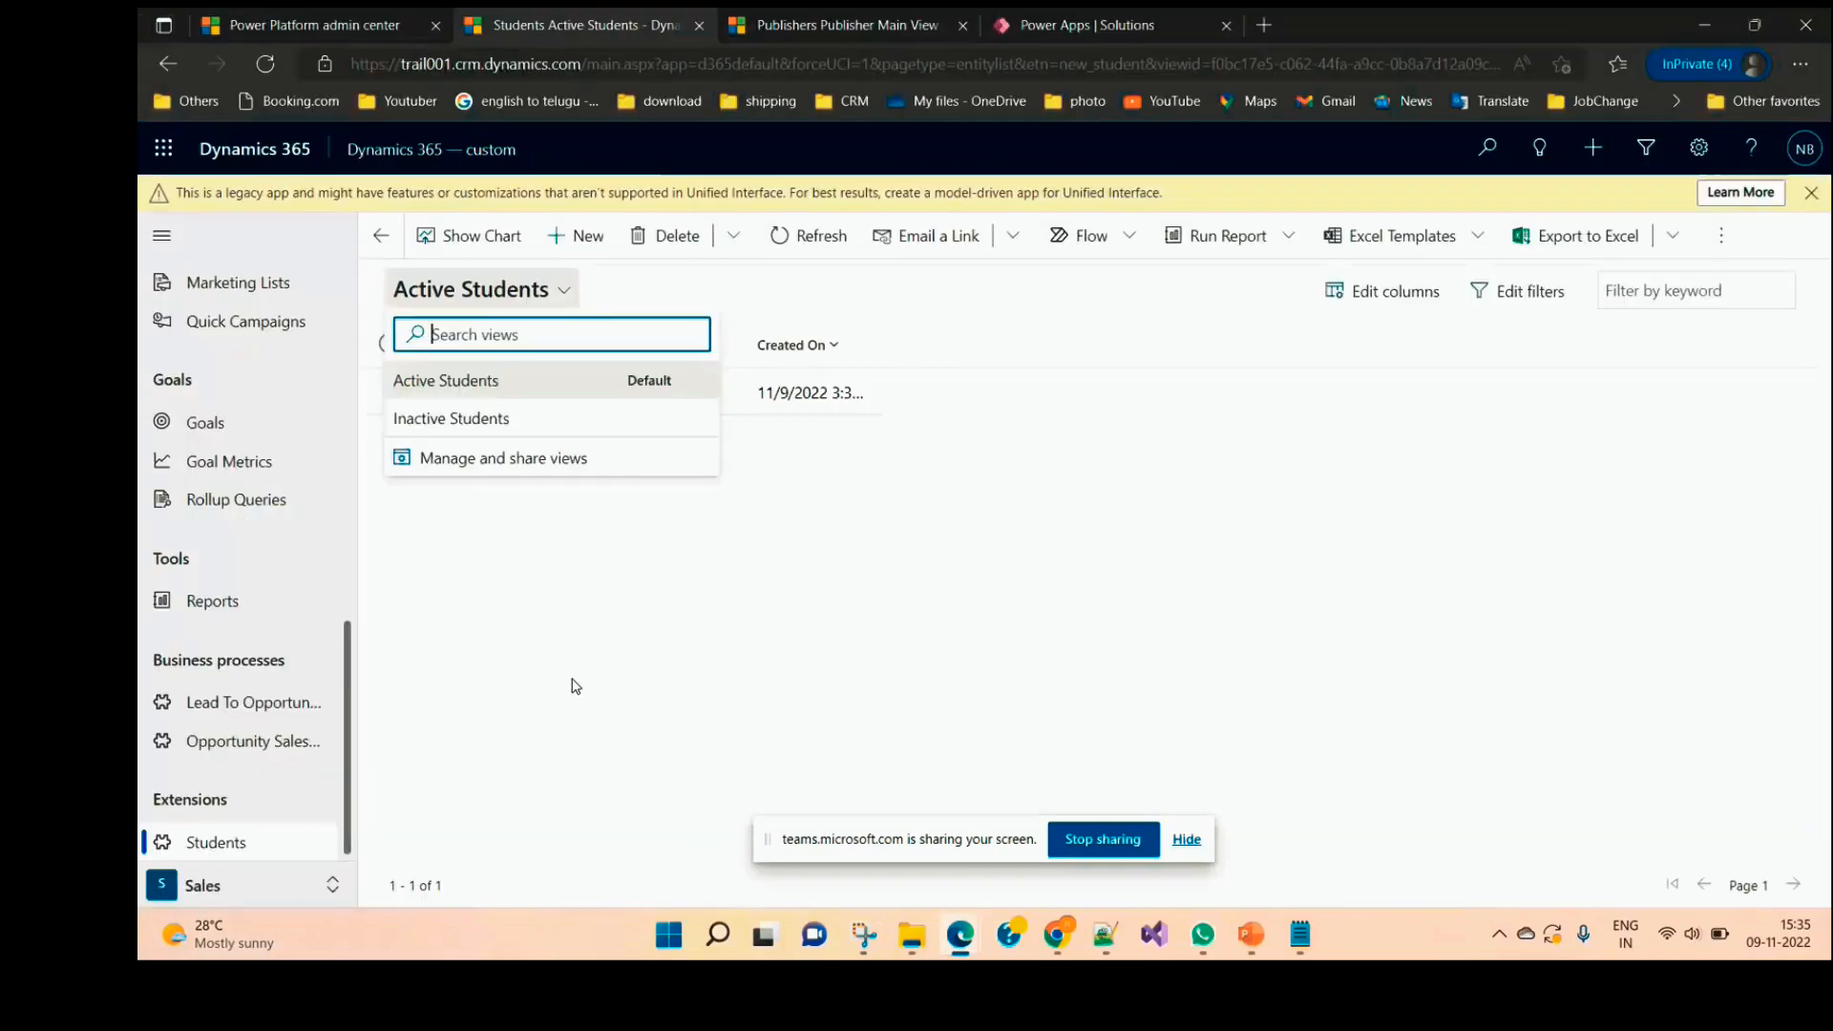
{"action": "left_click", "coordinate": [782, 737]}
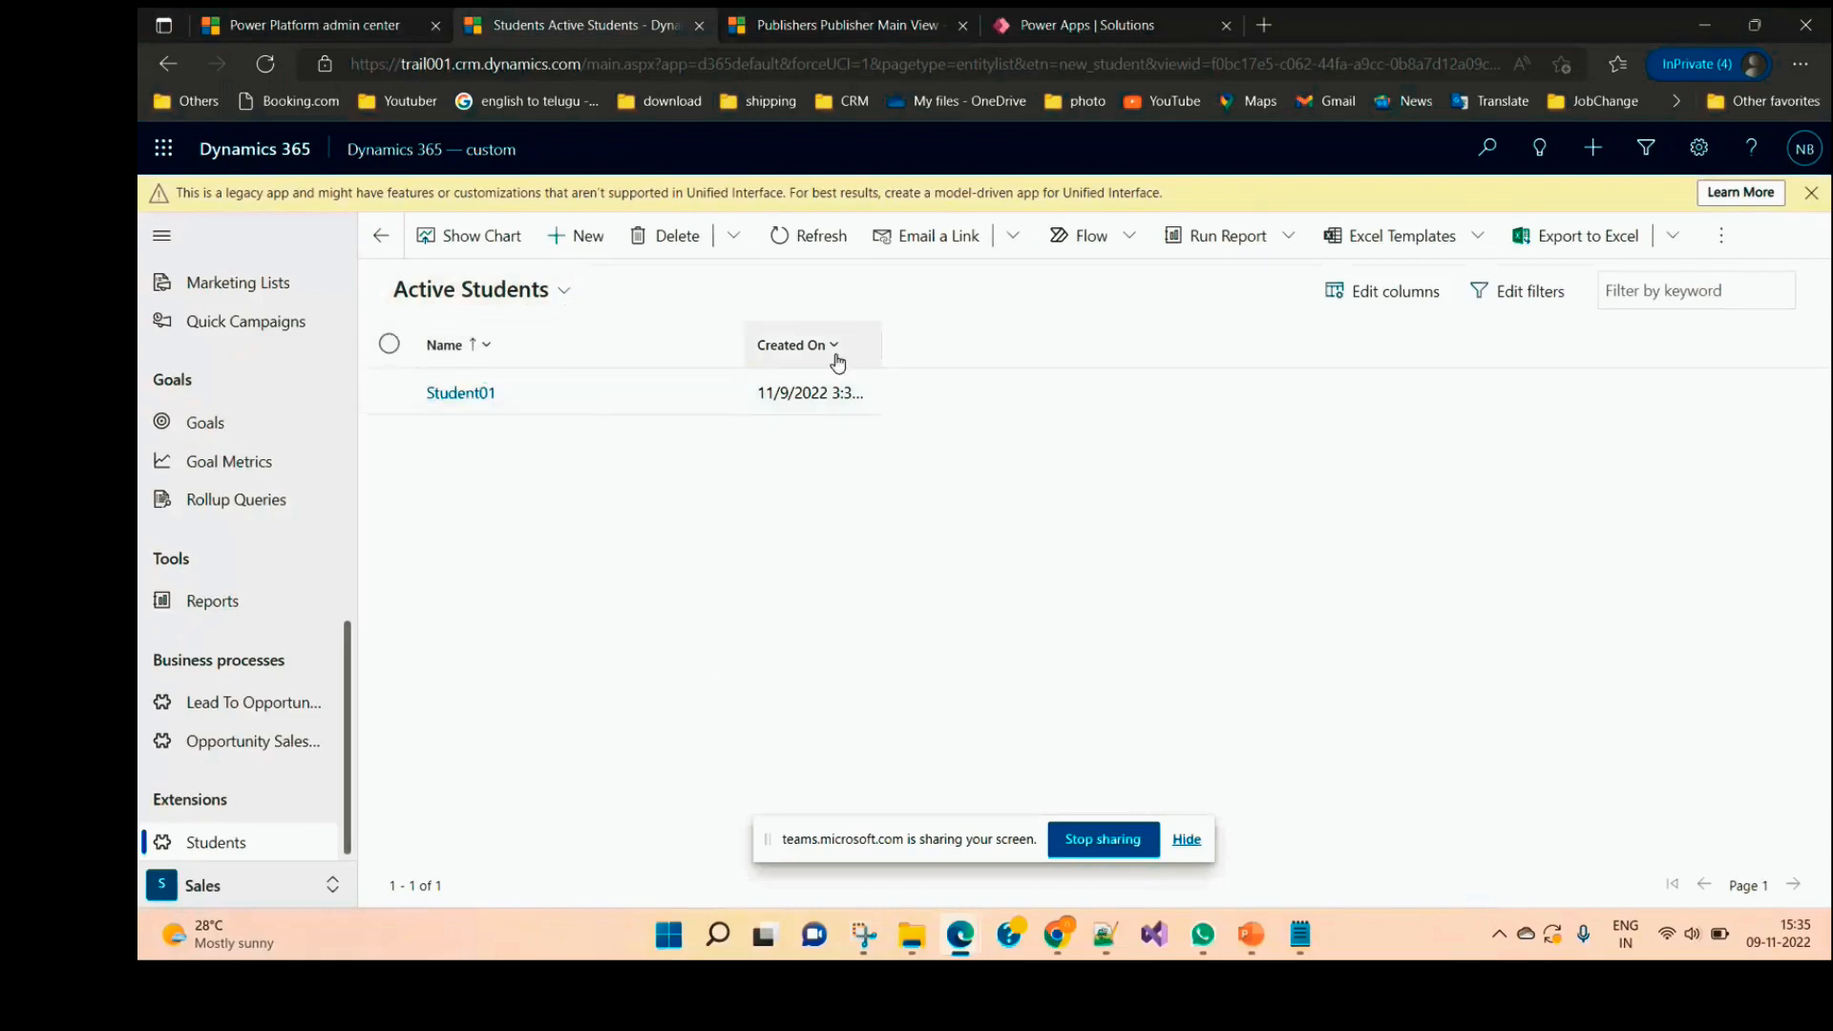
{"action": "key", "text": "alt+Tab"}
{"action": "double_click", "coordinate": [493, 357]}
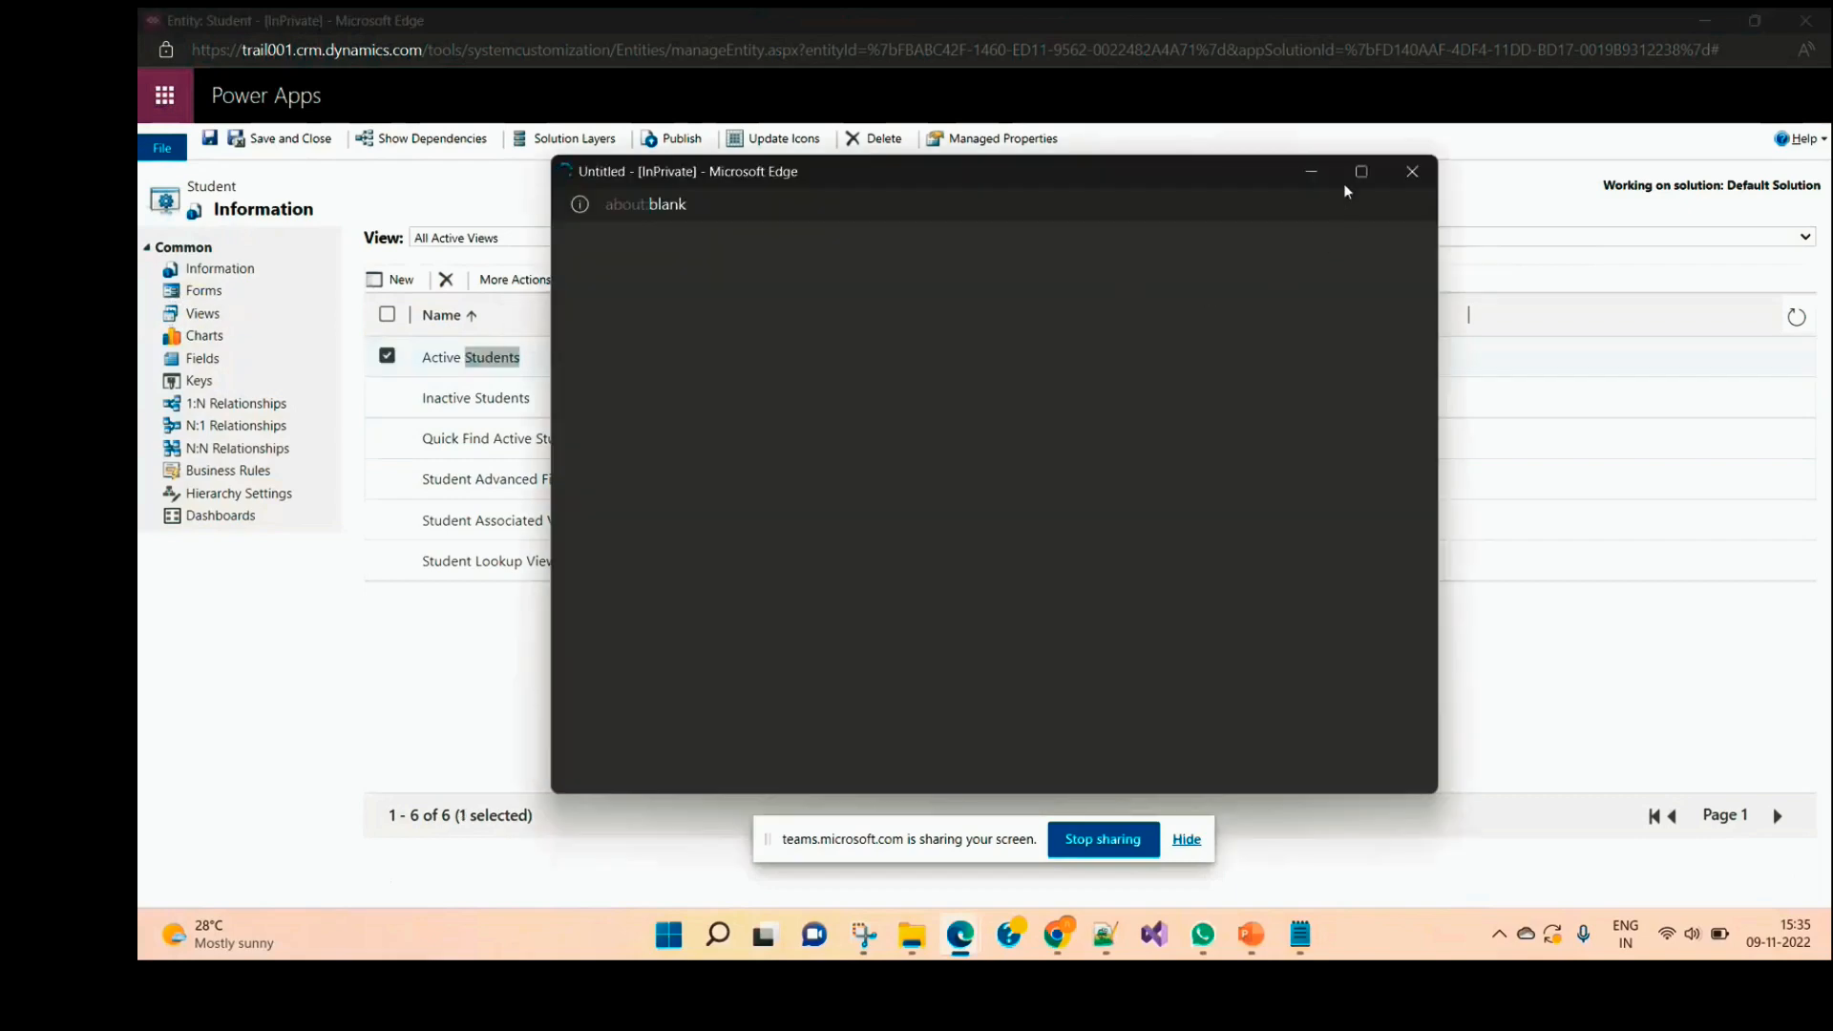
{"action": "left_click", "coordinate": [1363, 175]}
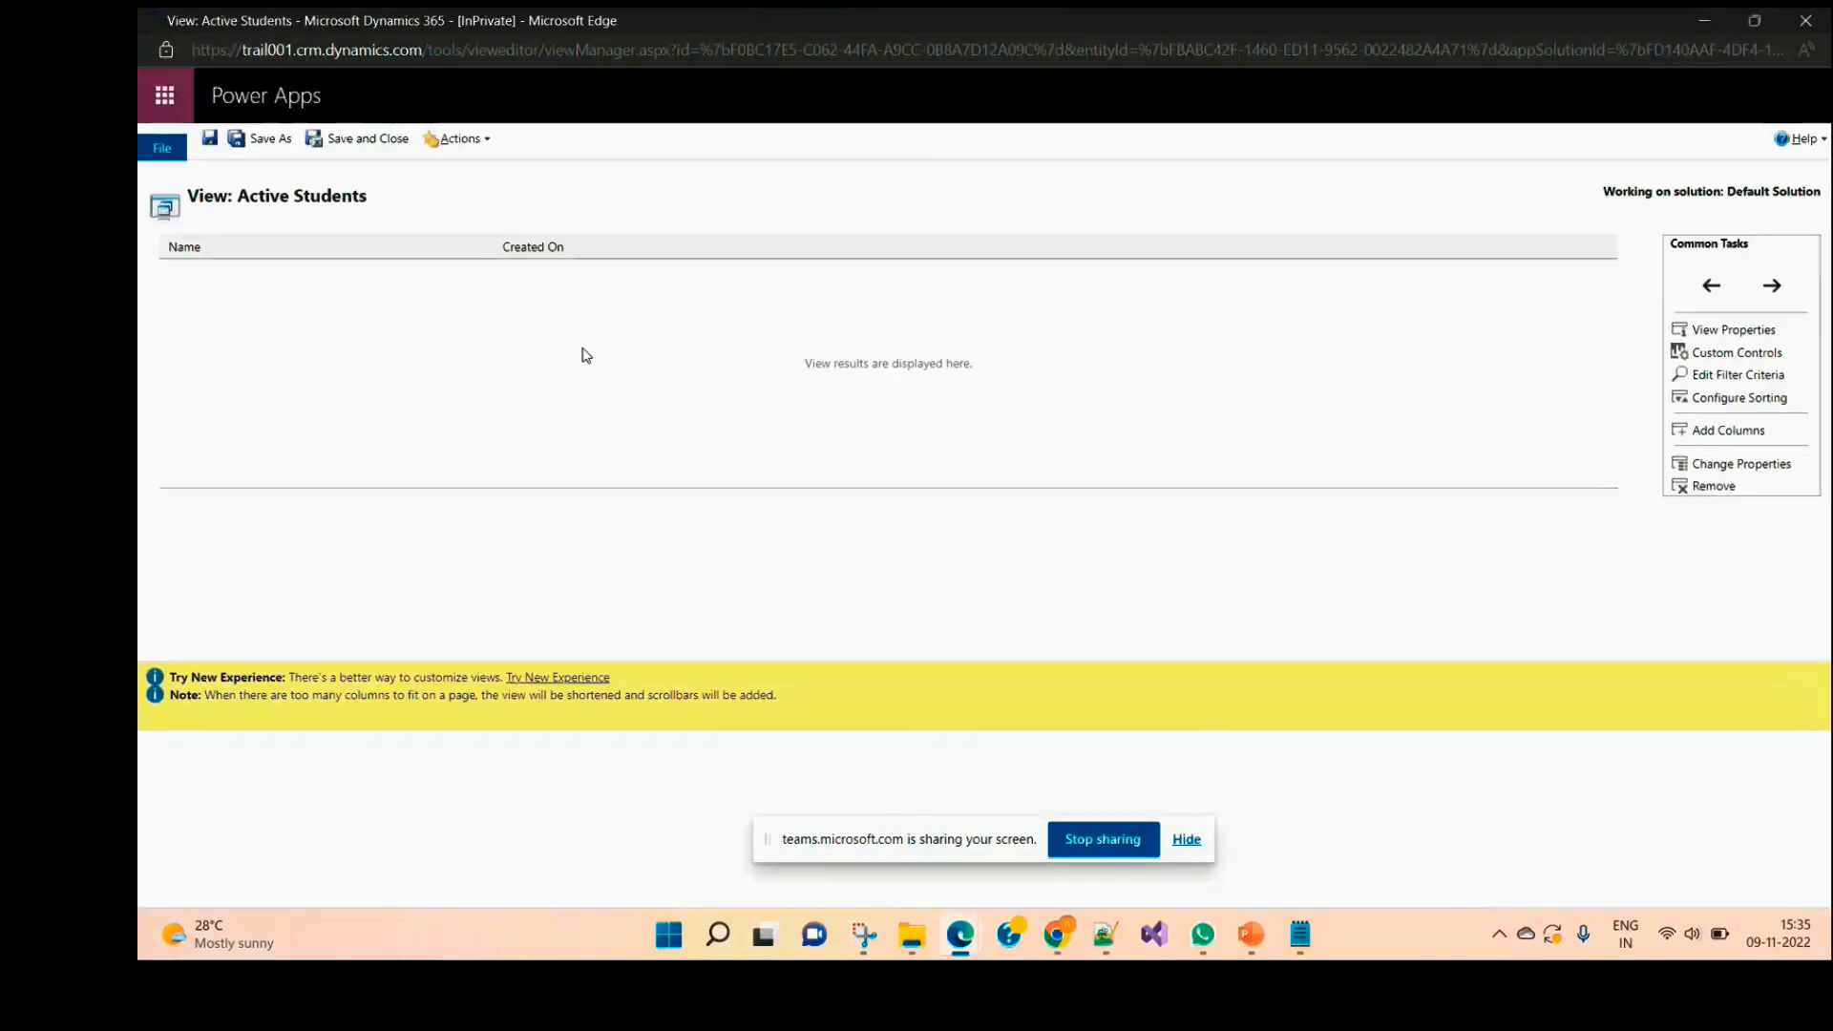
Step: Examine the view's Name and Created On columns and its sort order settings, closing the sort dialog without changes
{"action": "left_click", "coordinate": [230, 251]}
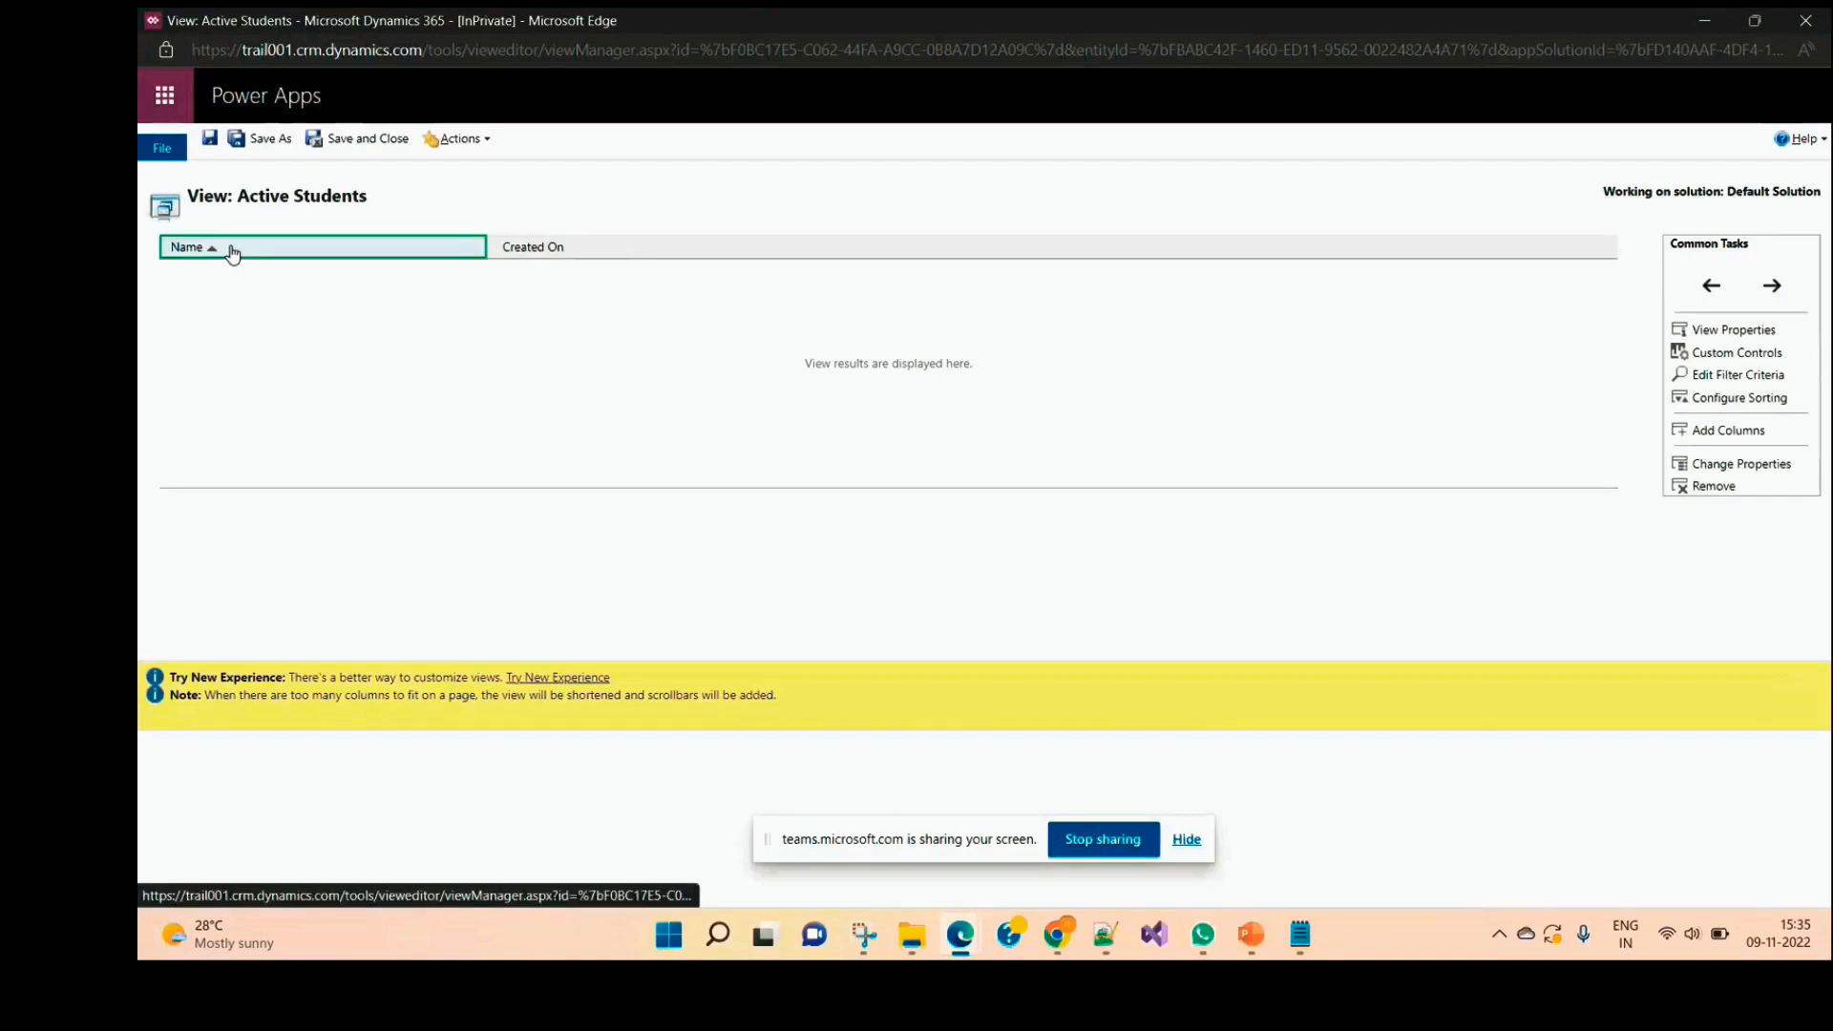
{"action": "left_click", "coordinate": [573, 249]}
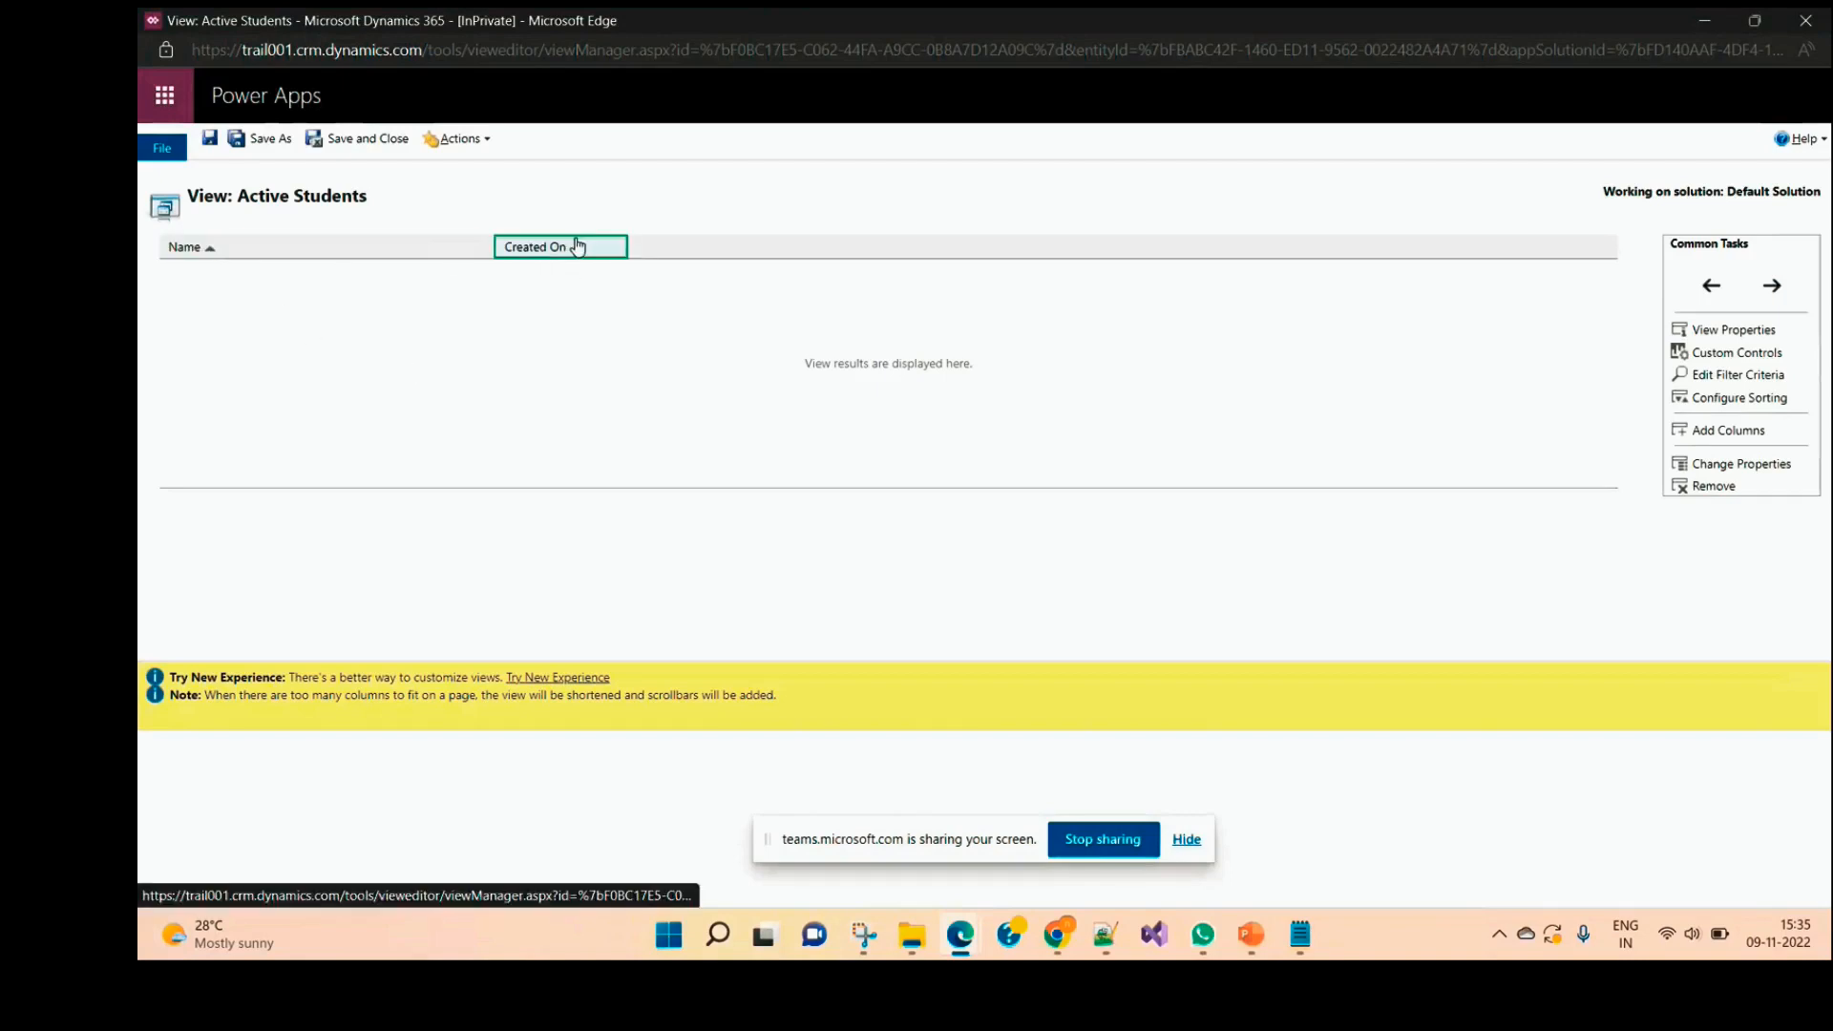
{"action": "left_click", "coordinate": [224, 251]}
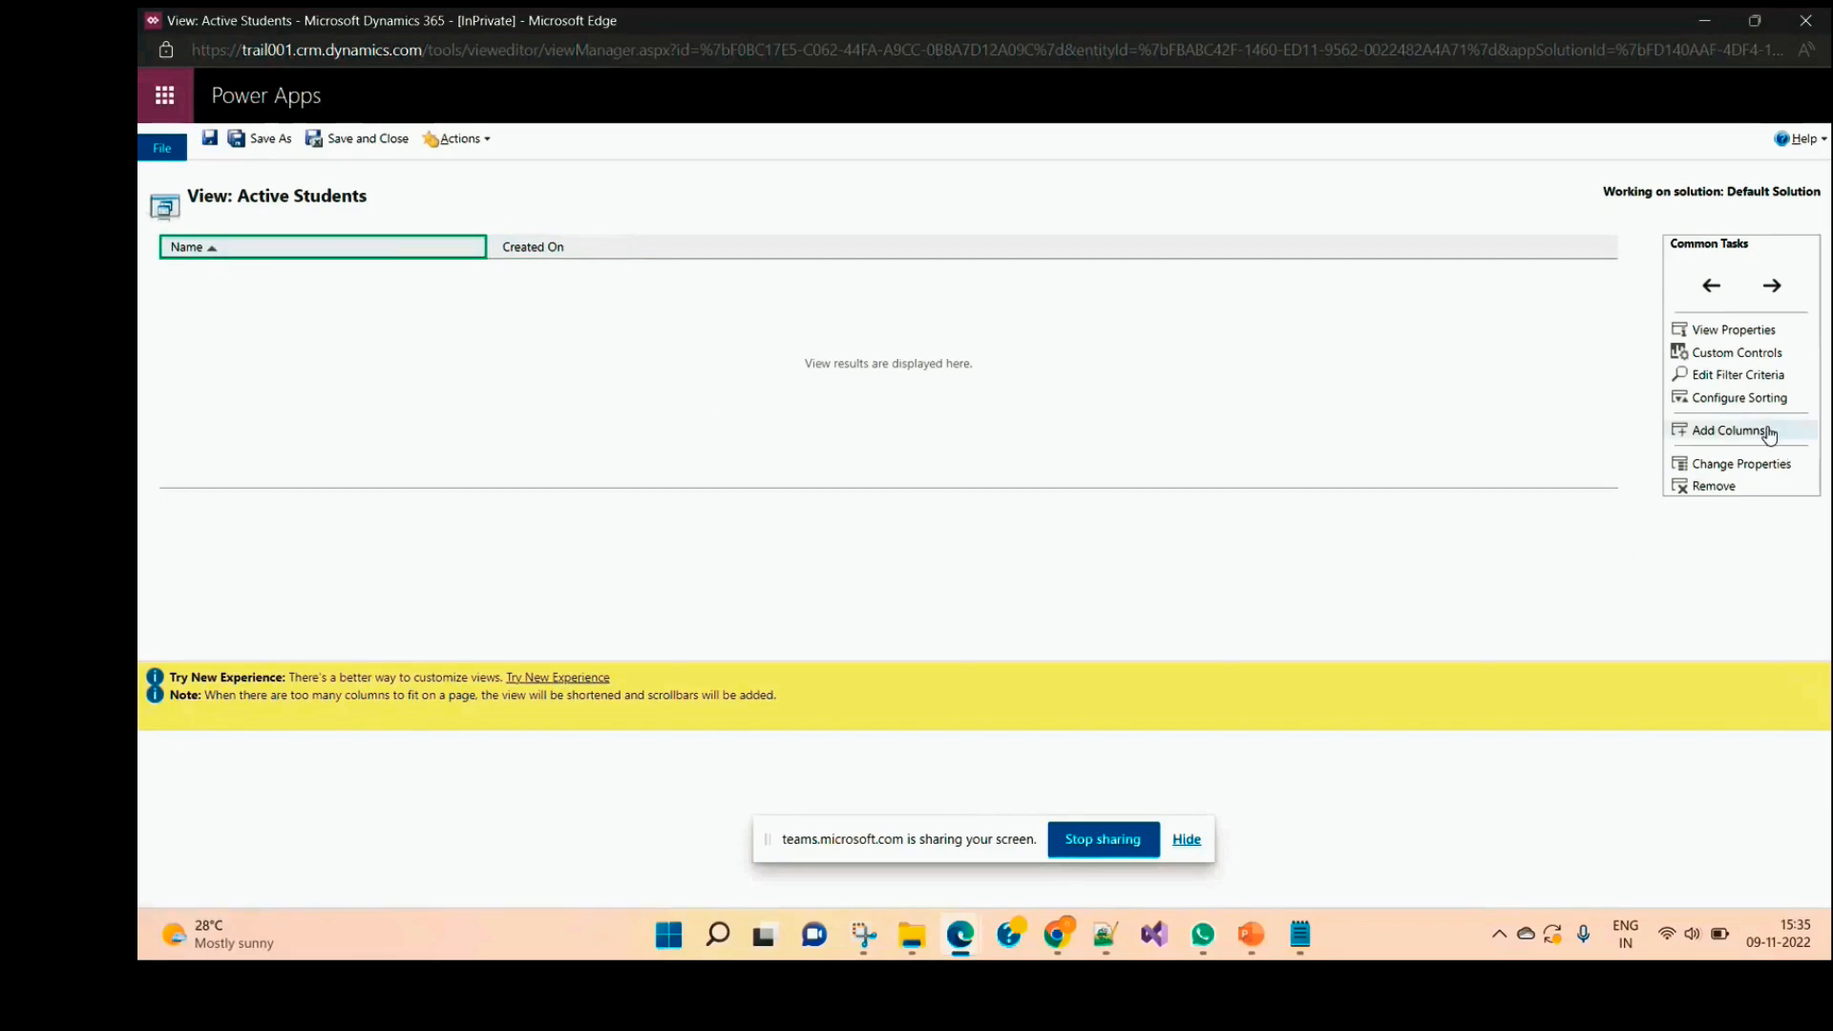
{"action": "left_click", "coordinate": [1744, 399]}
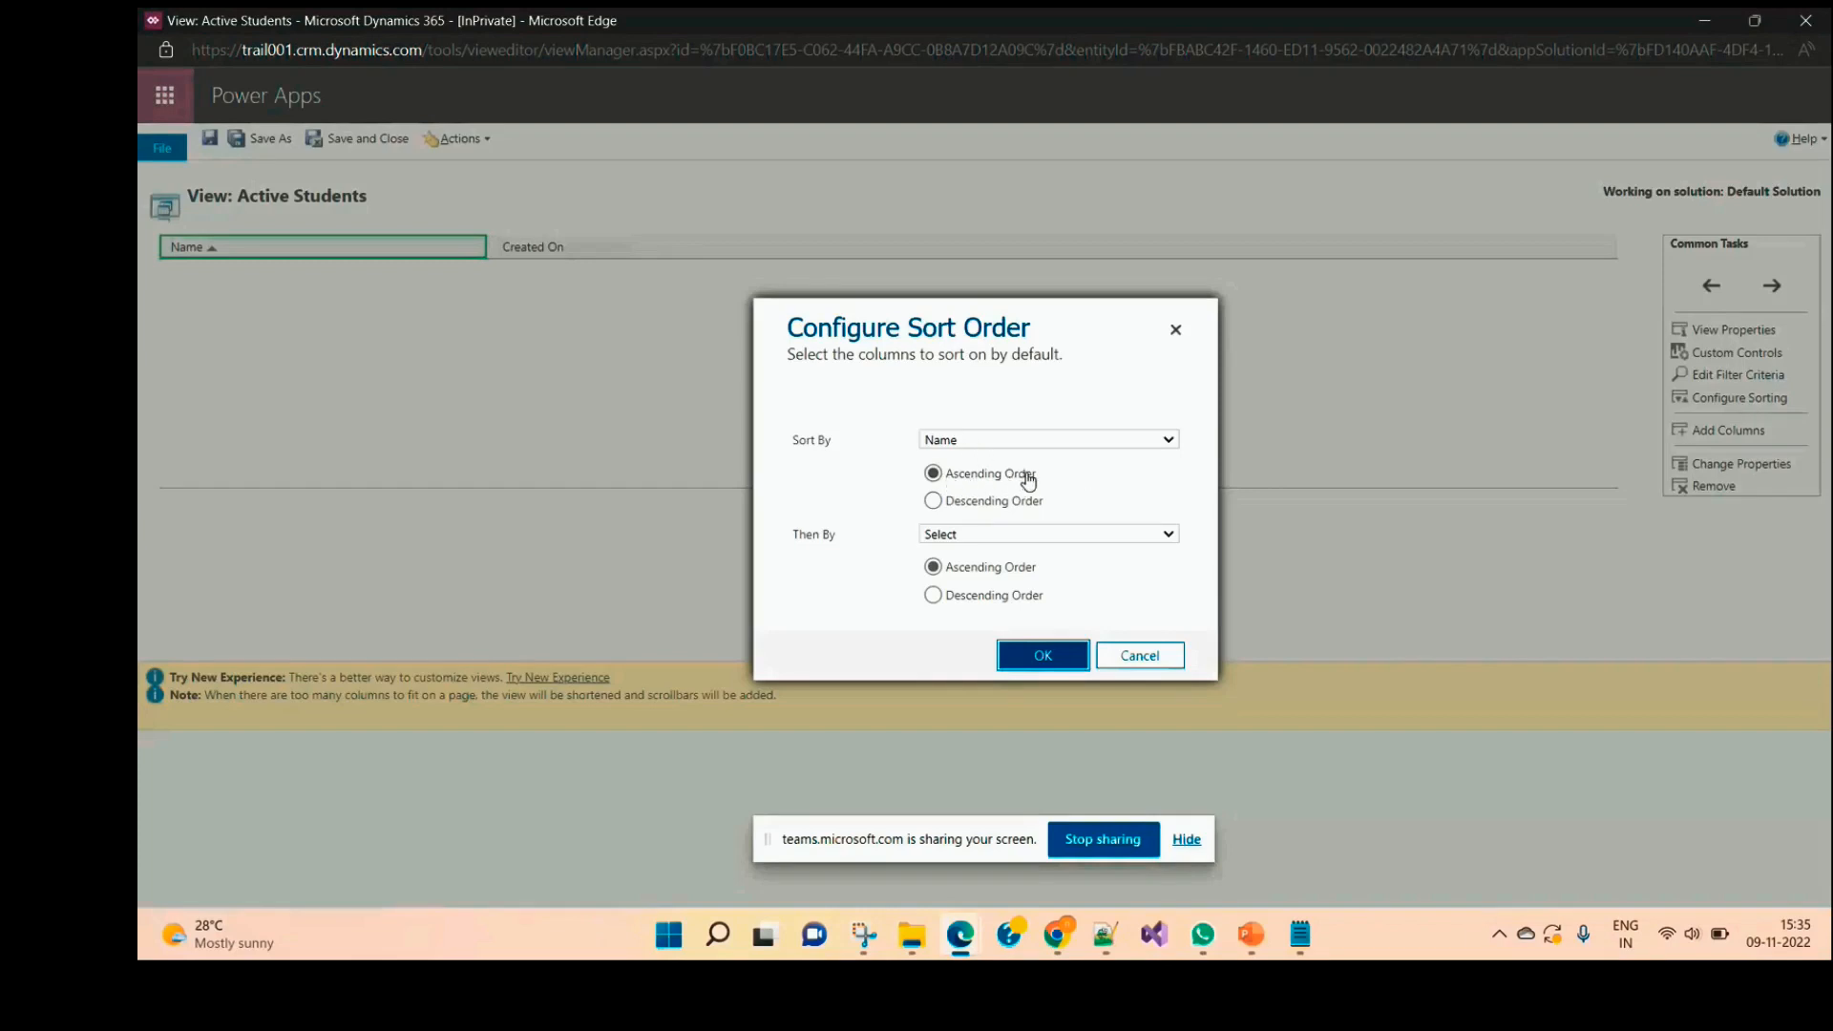
{"action": "left_click", "coordinate": [1177, 333]}
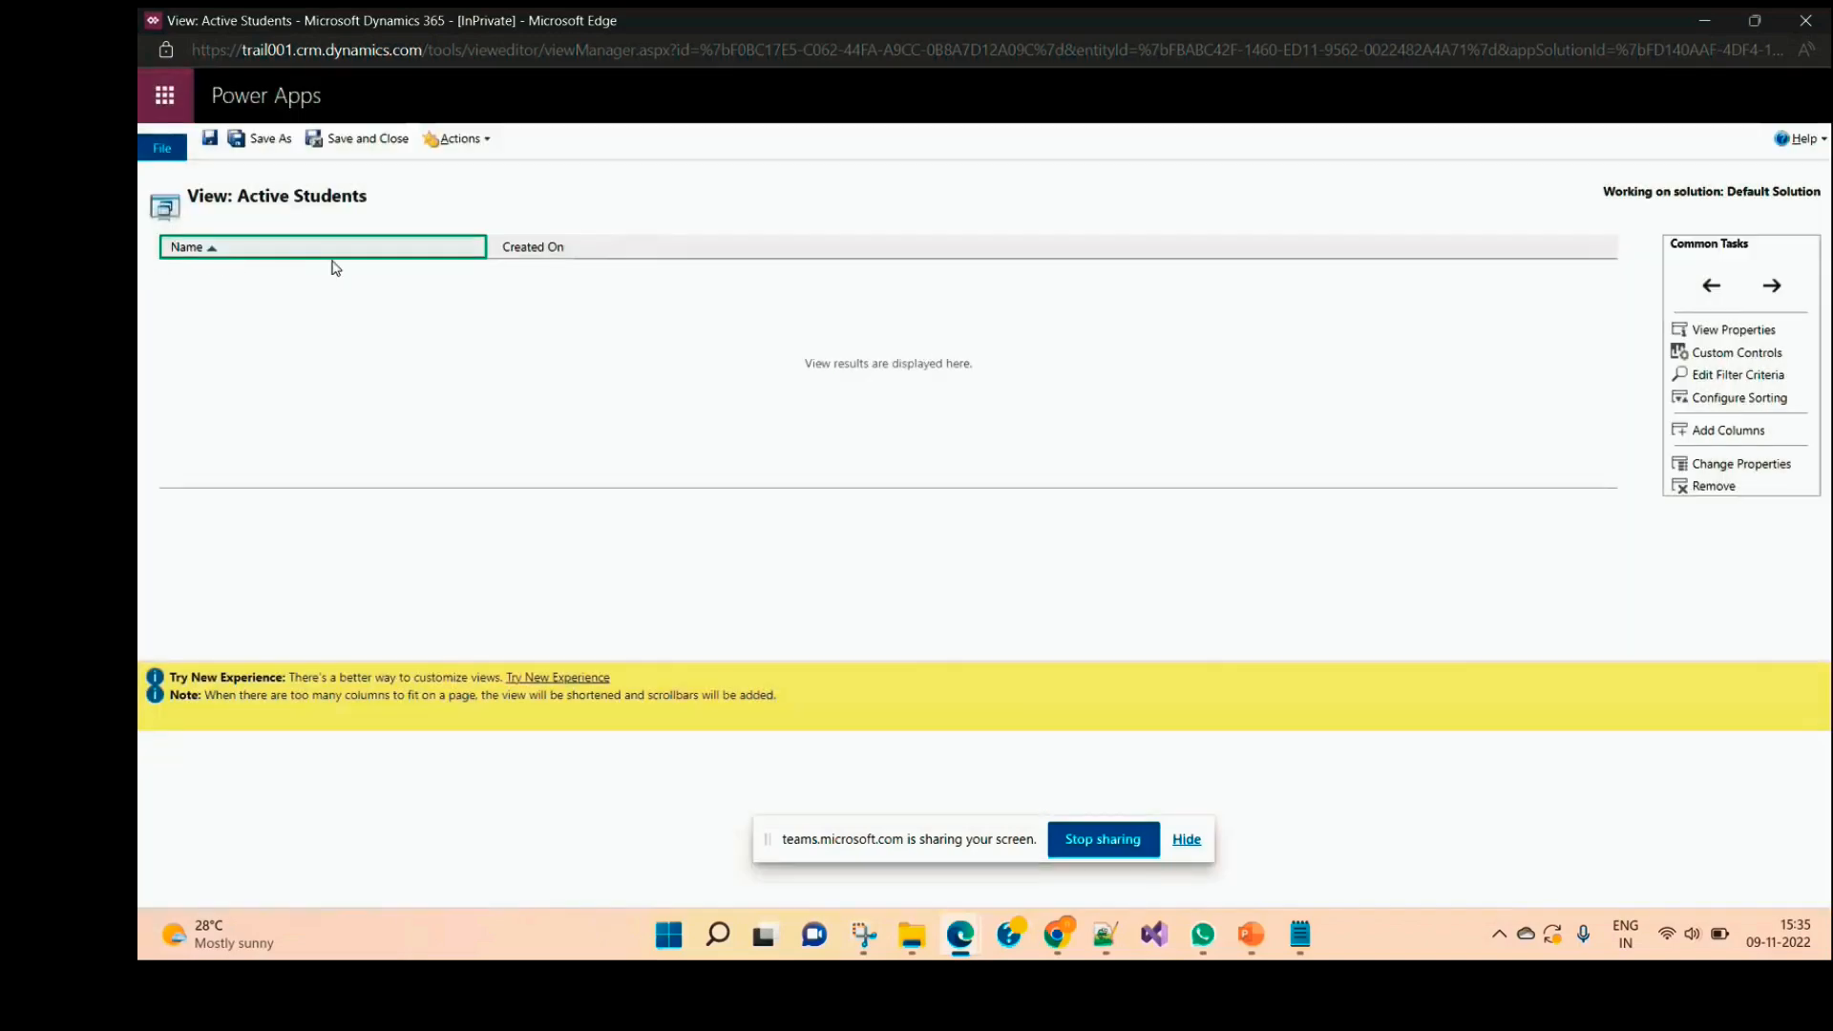
Step: Add the Student entity's Age and Address columns to the Active Students view
{"action": "left_click", "coordinate": [1743, 440]}
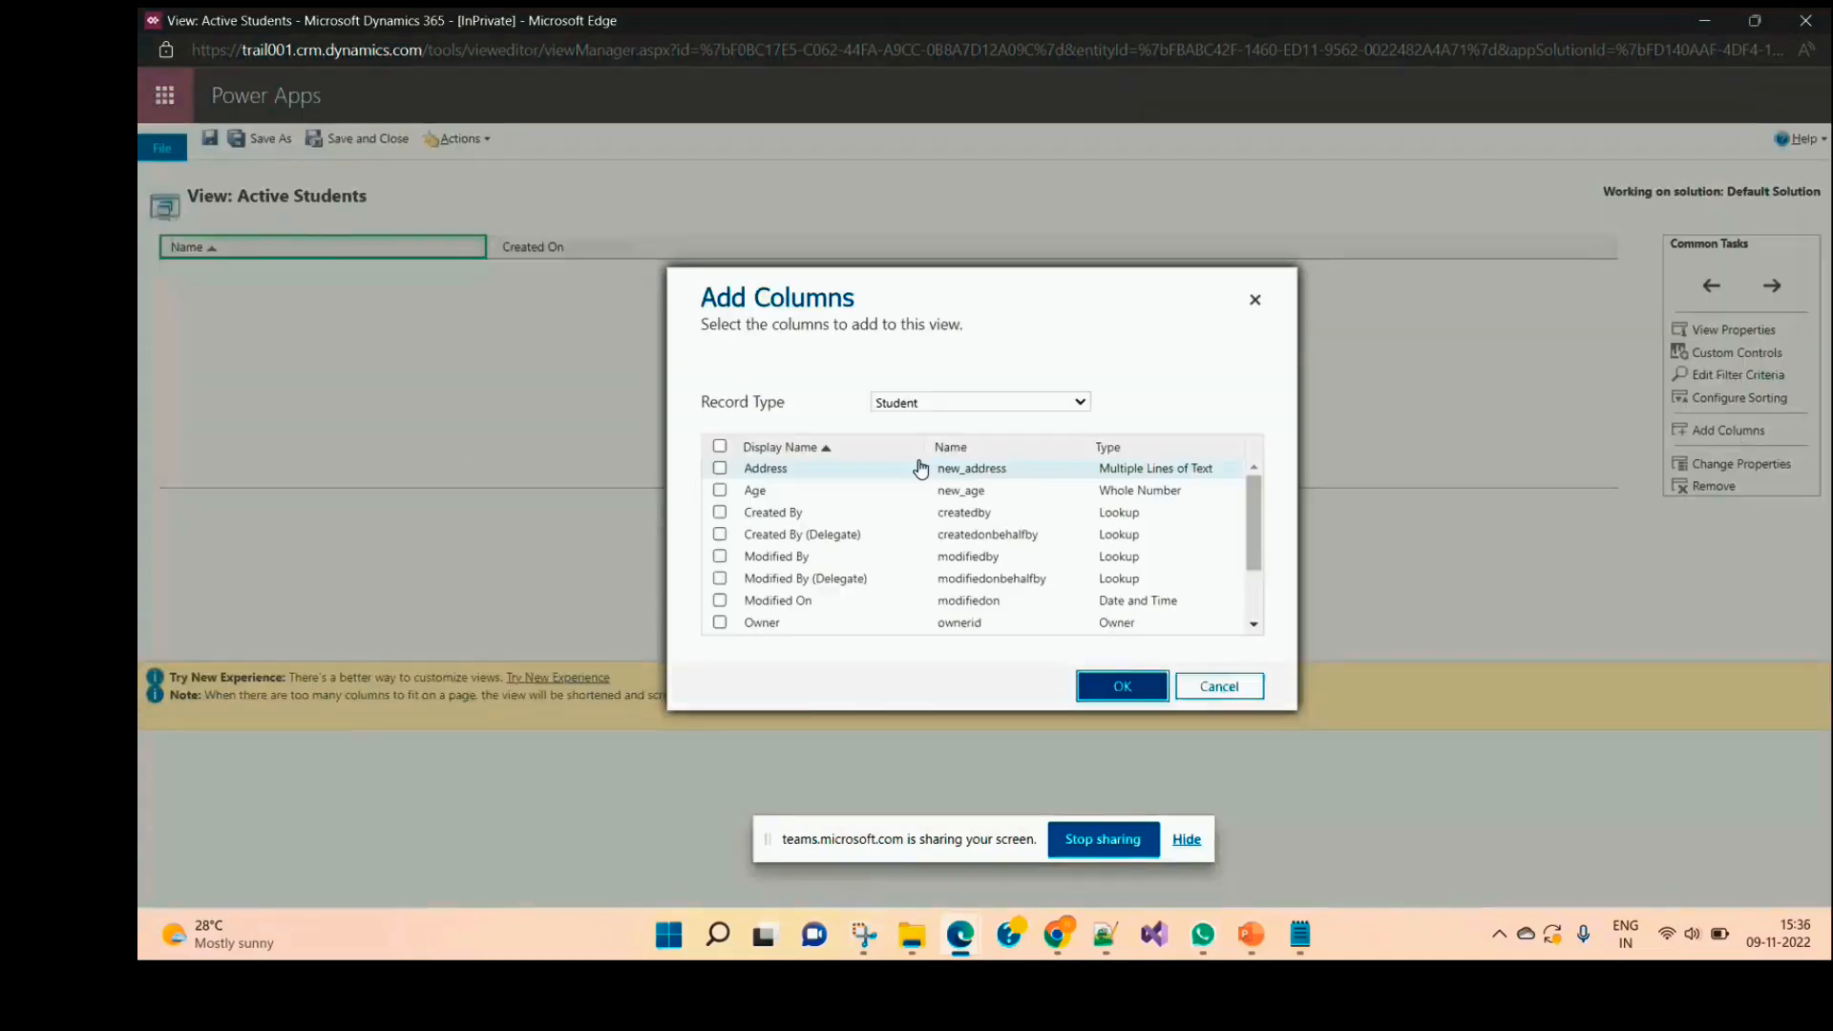
{"action": "left_click", "coordinate": [810, 492]}
{"action": "left_click", "coordinate": [840, 469]}
{"action": "left_click", "coordinate": [1107, 684]}
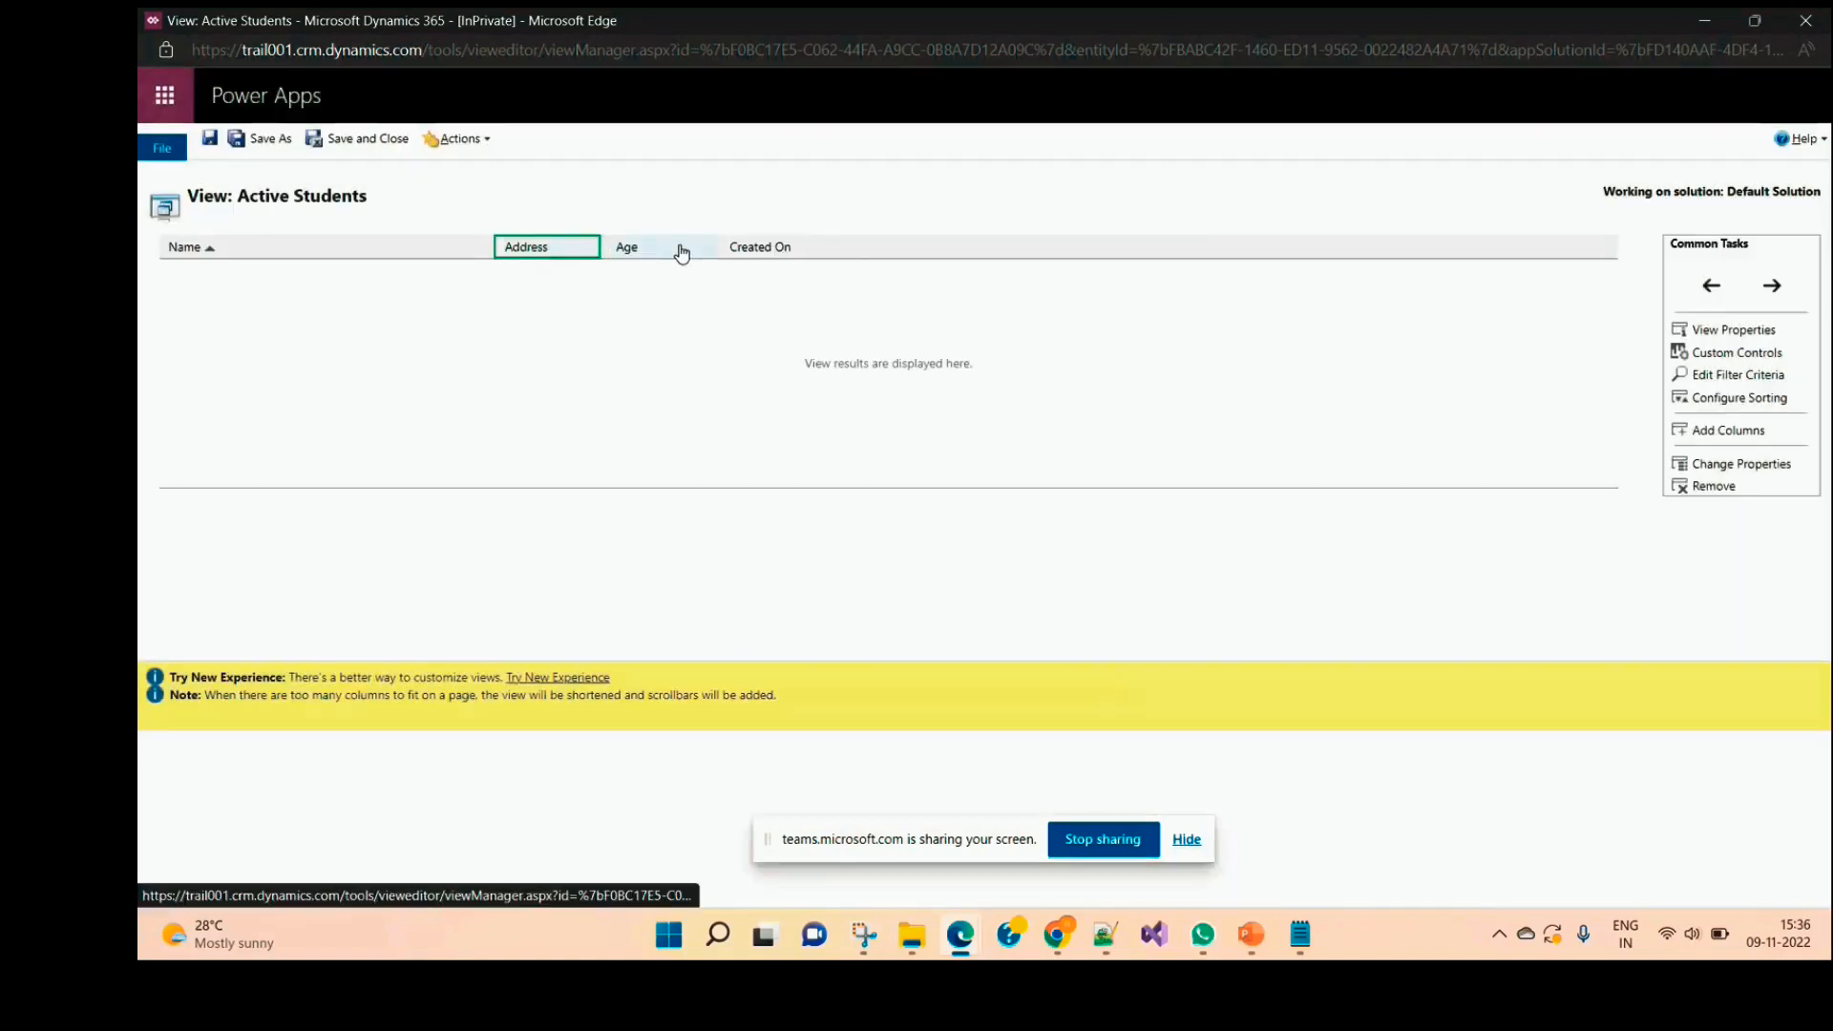
Step: Reorder the view's columns so that Address comes directly after Age
{"action": "left_click", "coordinate": [1772, 289]}
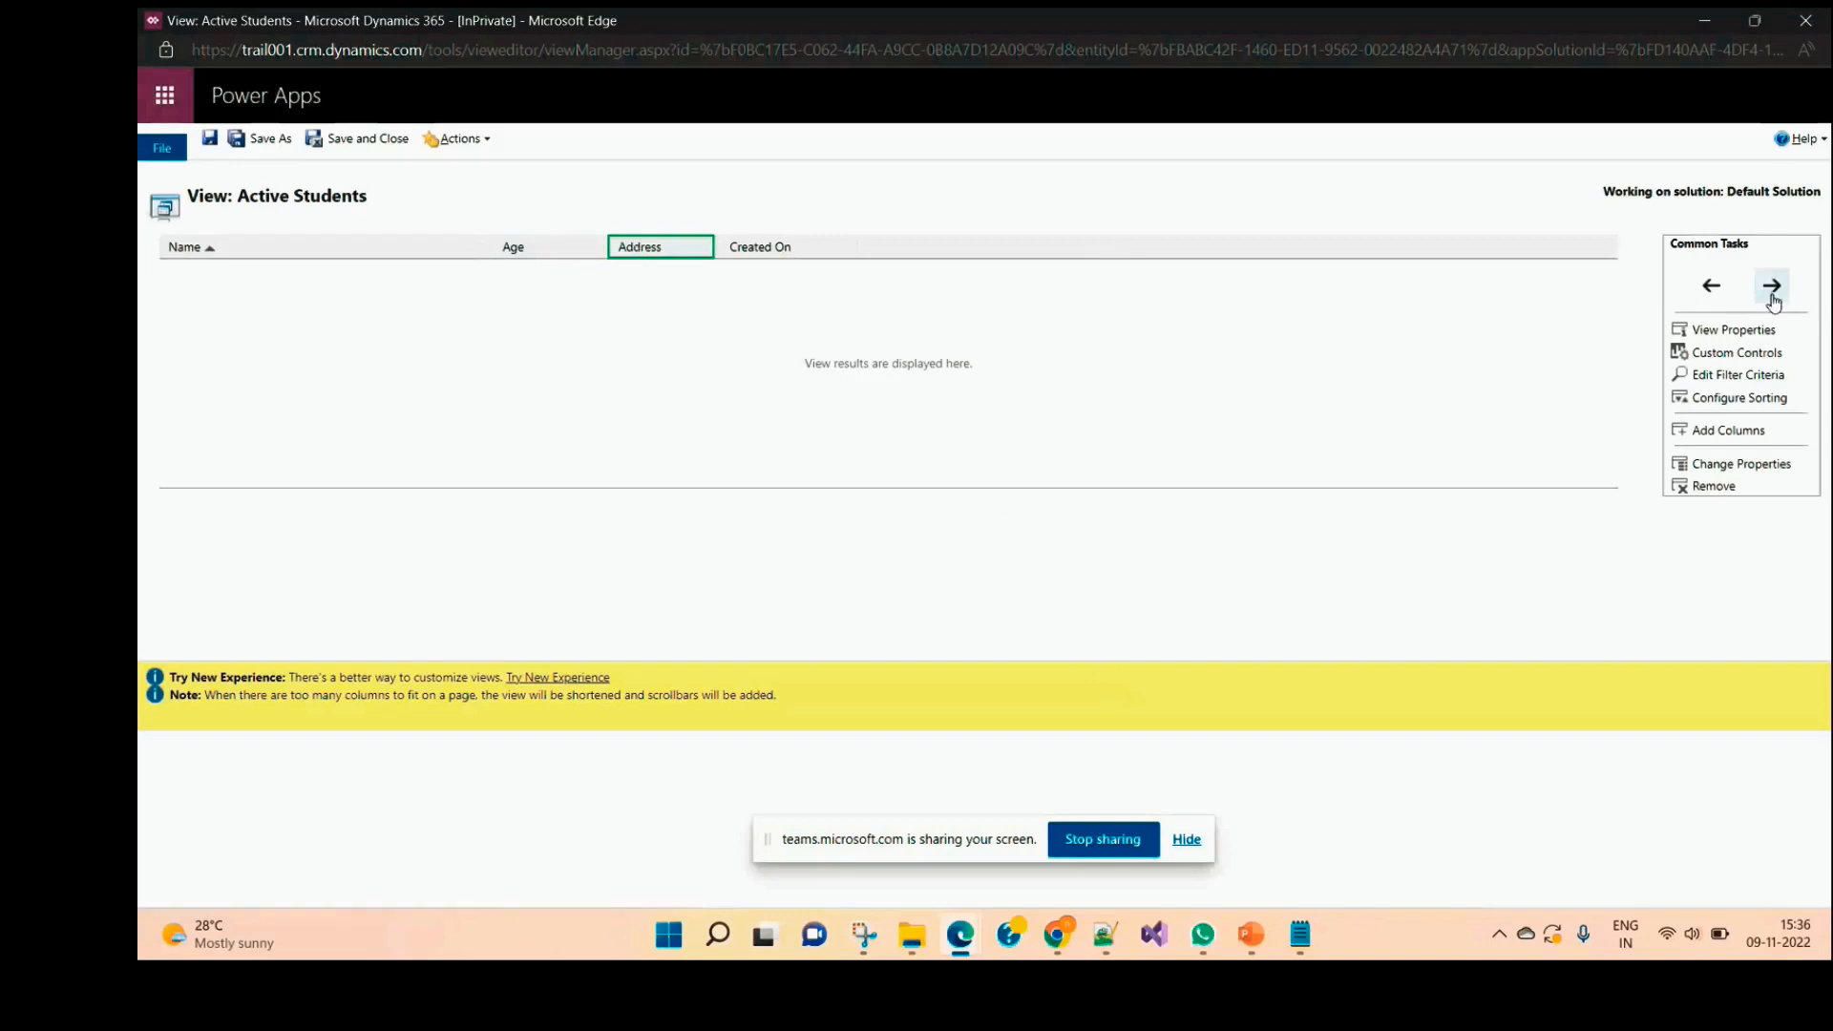
{"action": "left_click", "coordinate": [1709, 288]}
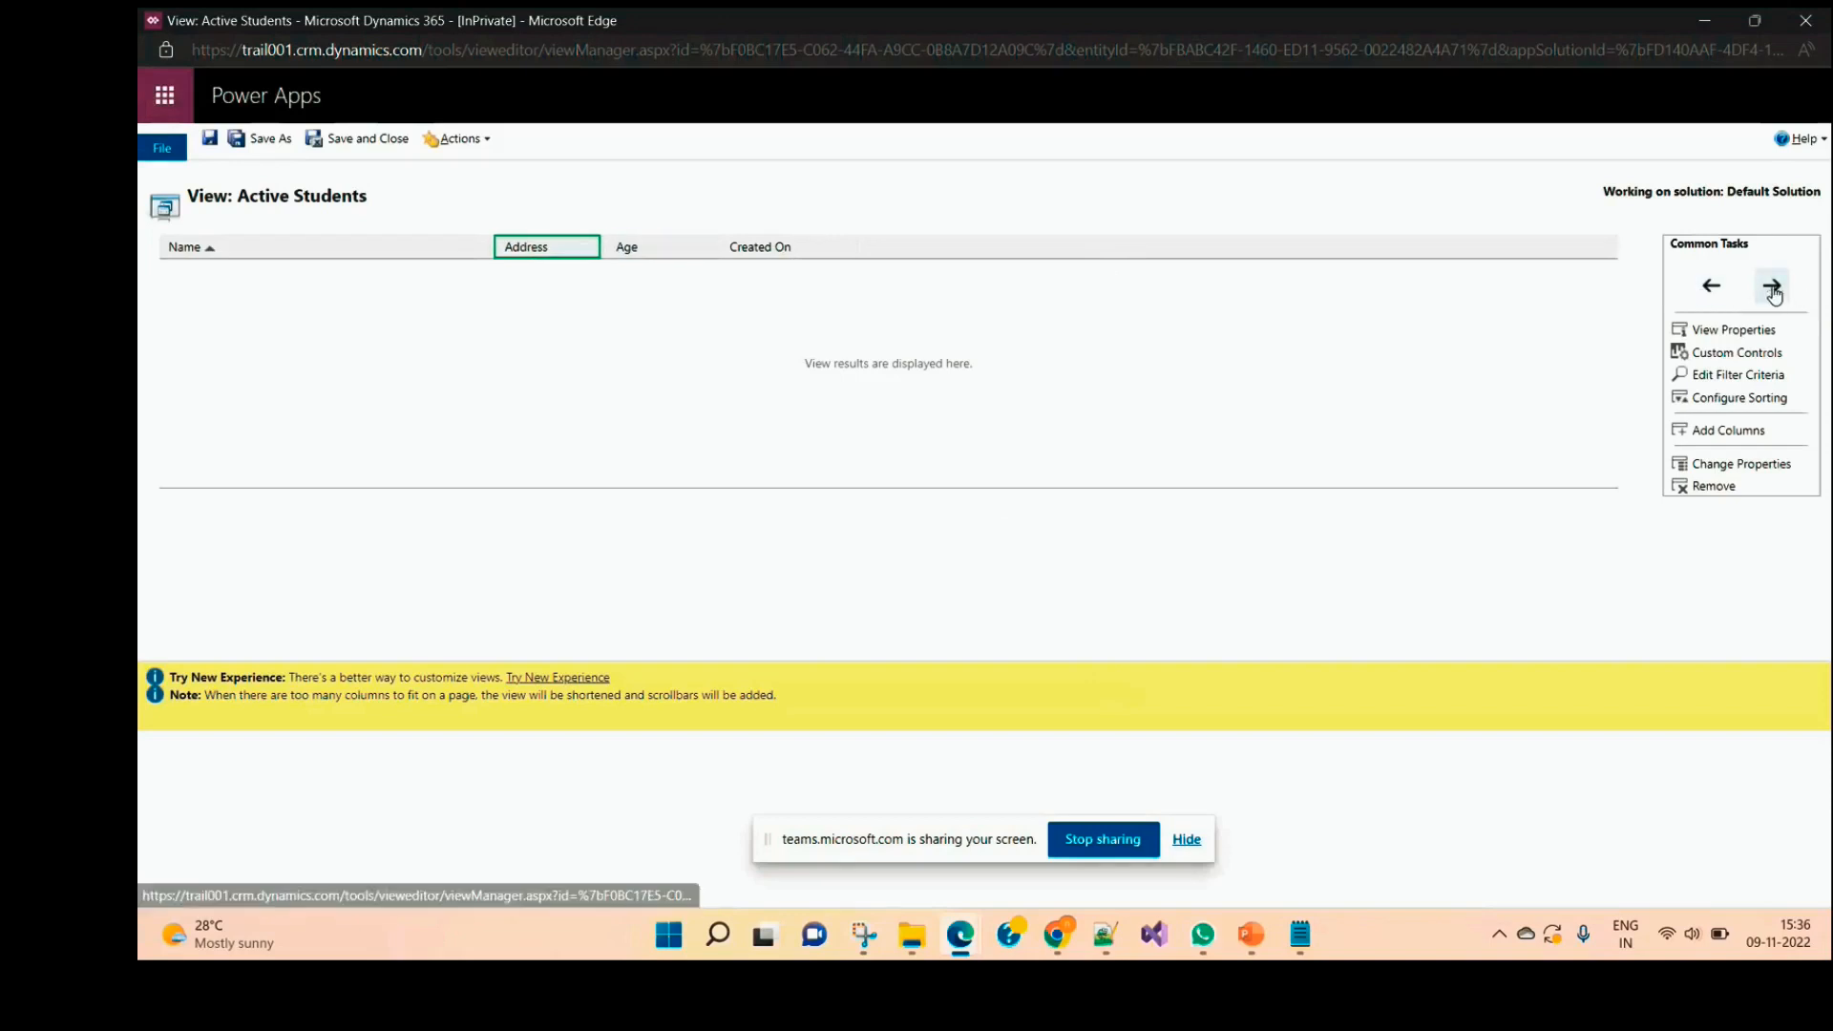
{"action": "left_click", "coordinate": [1772, 291]}
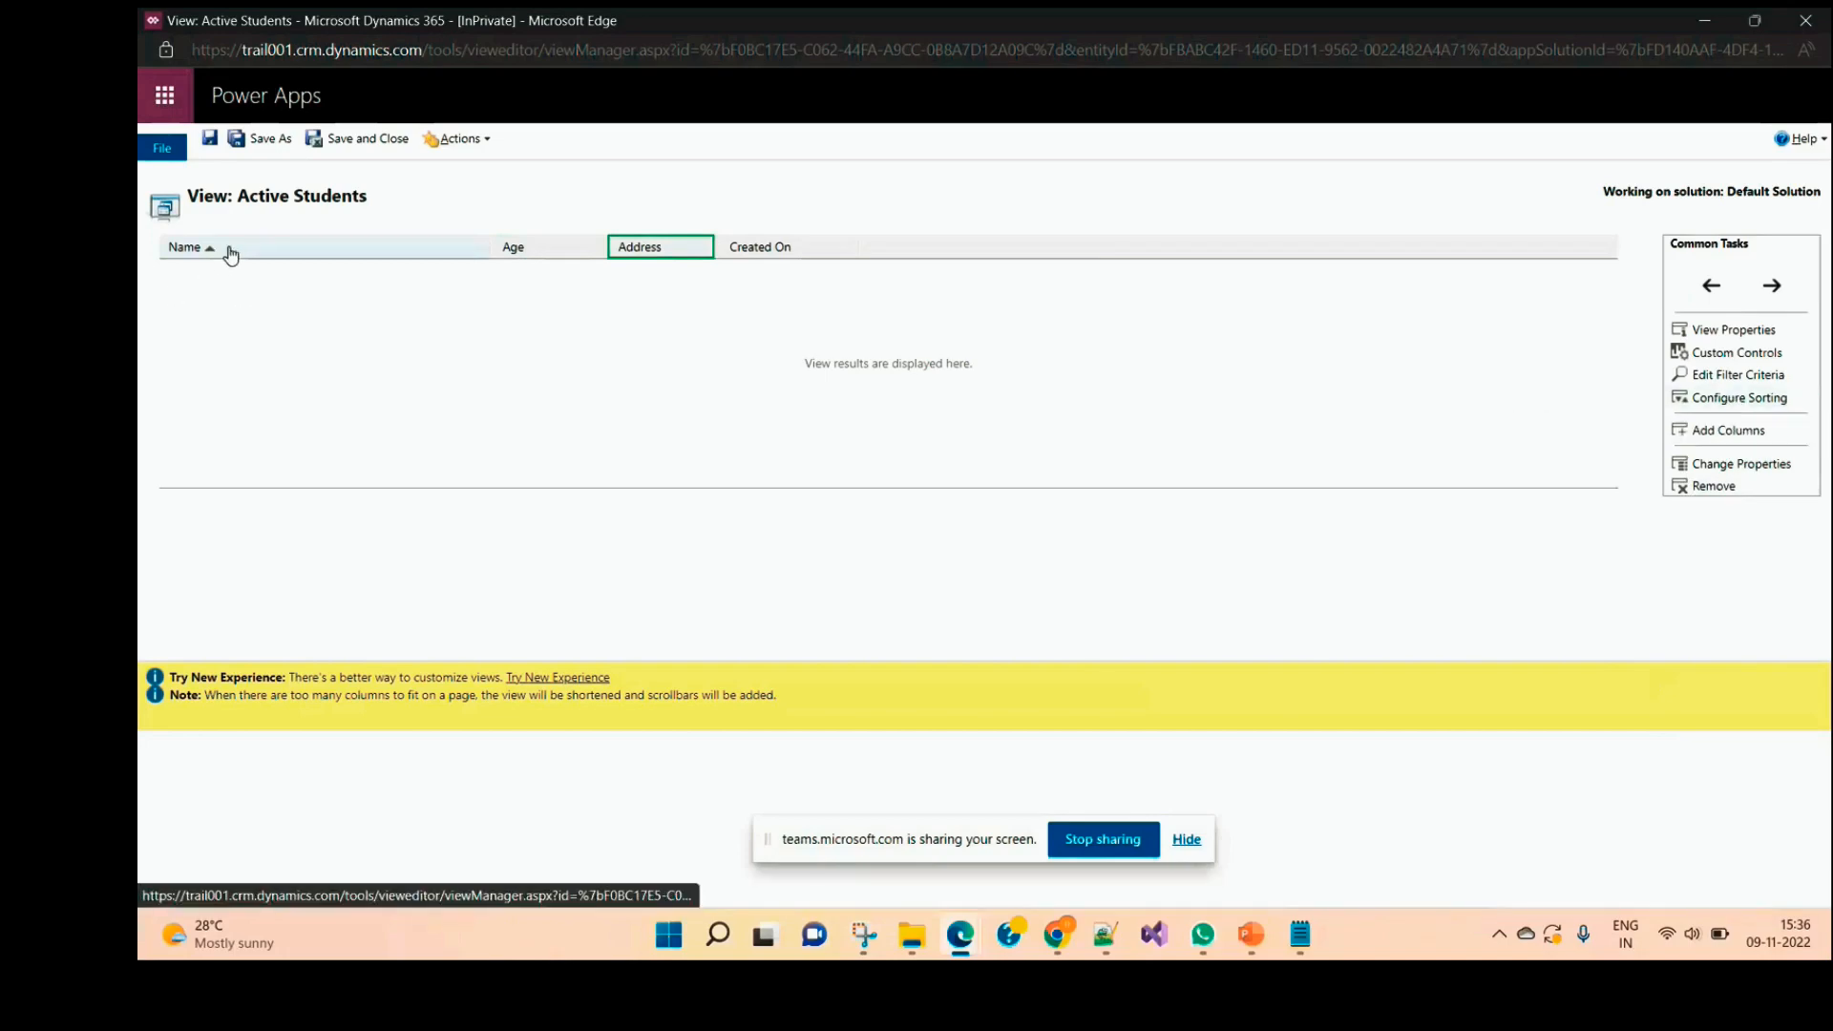
Step: Review the view's sort column options without changing them, then save and close the Active Students view
{"action": "left_click", "coordinate": [1727, 408]}
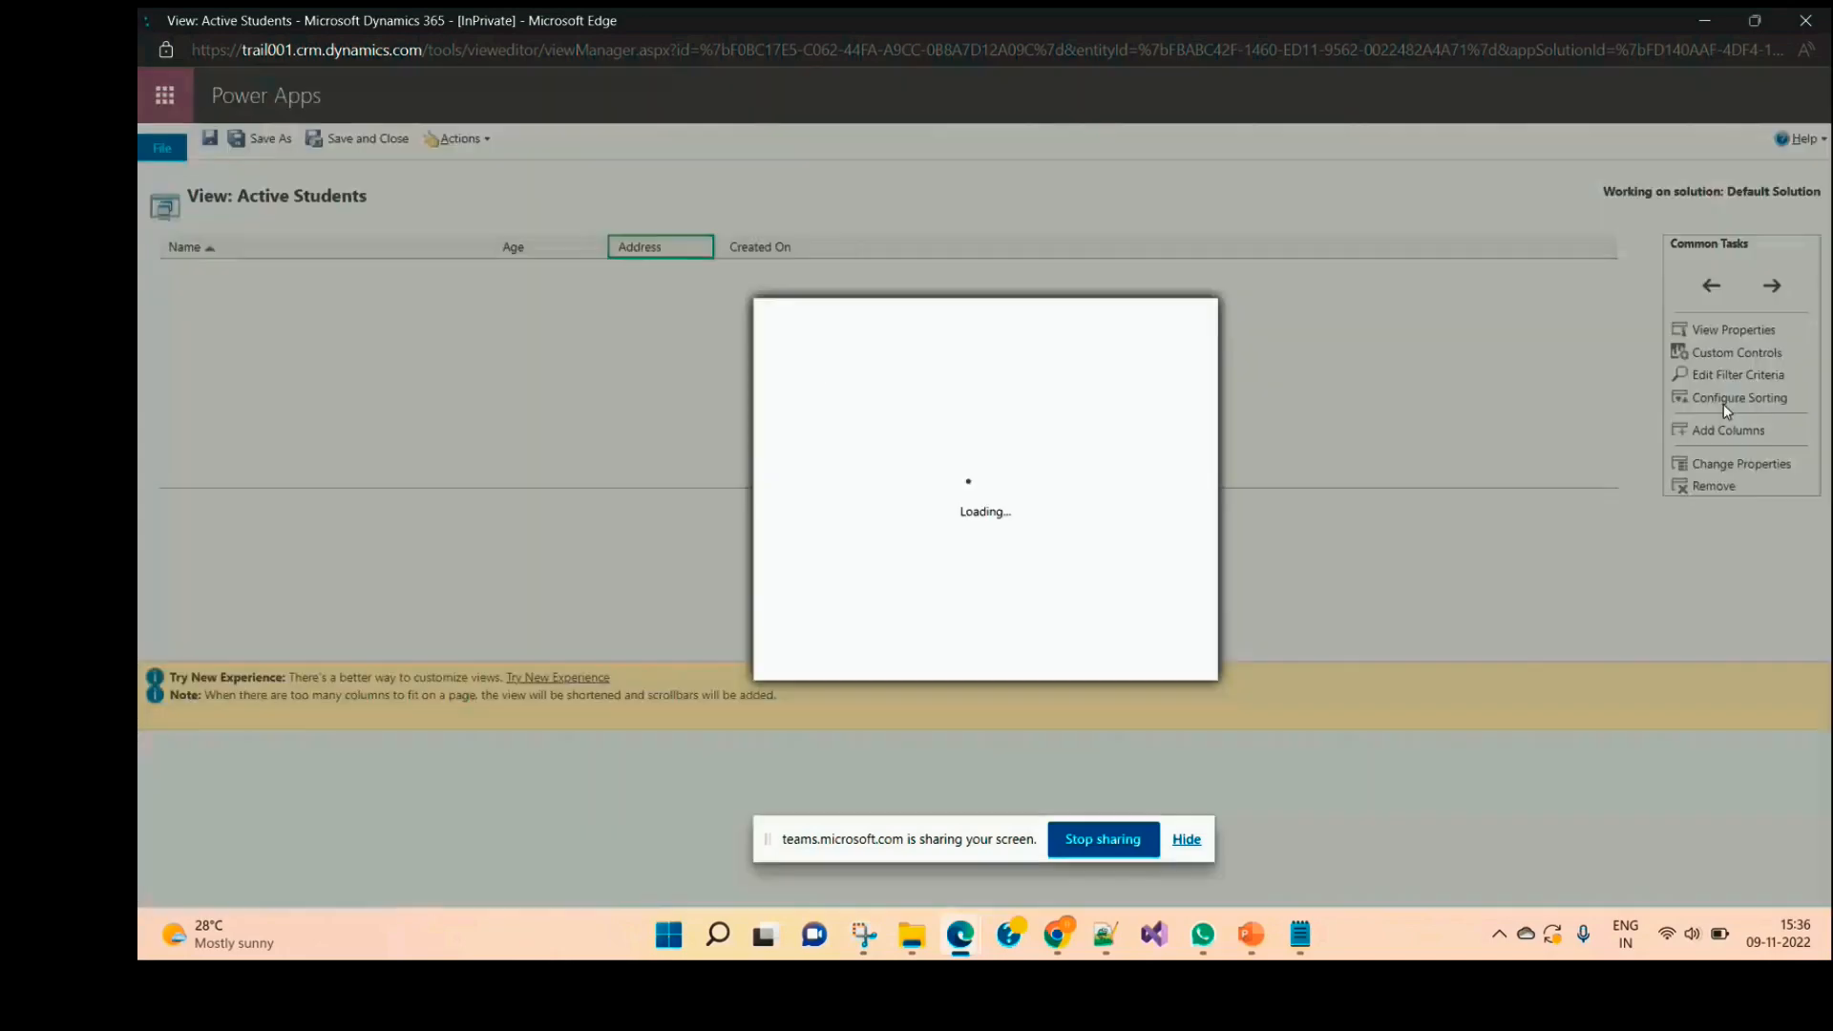
{"action": "left_click", "coordinate": [995, 442]}
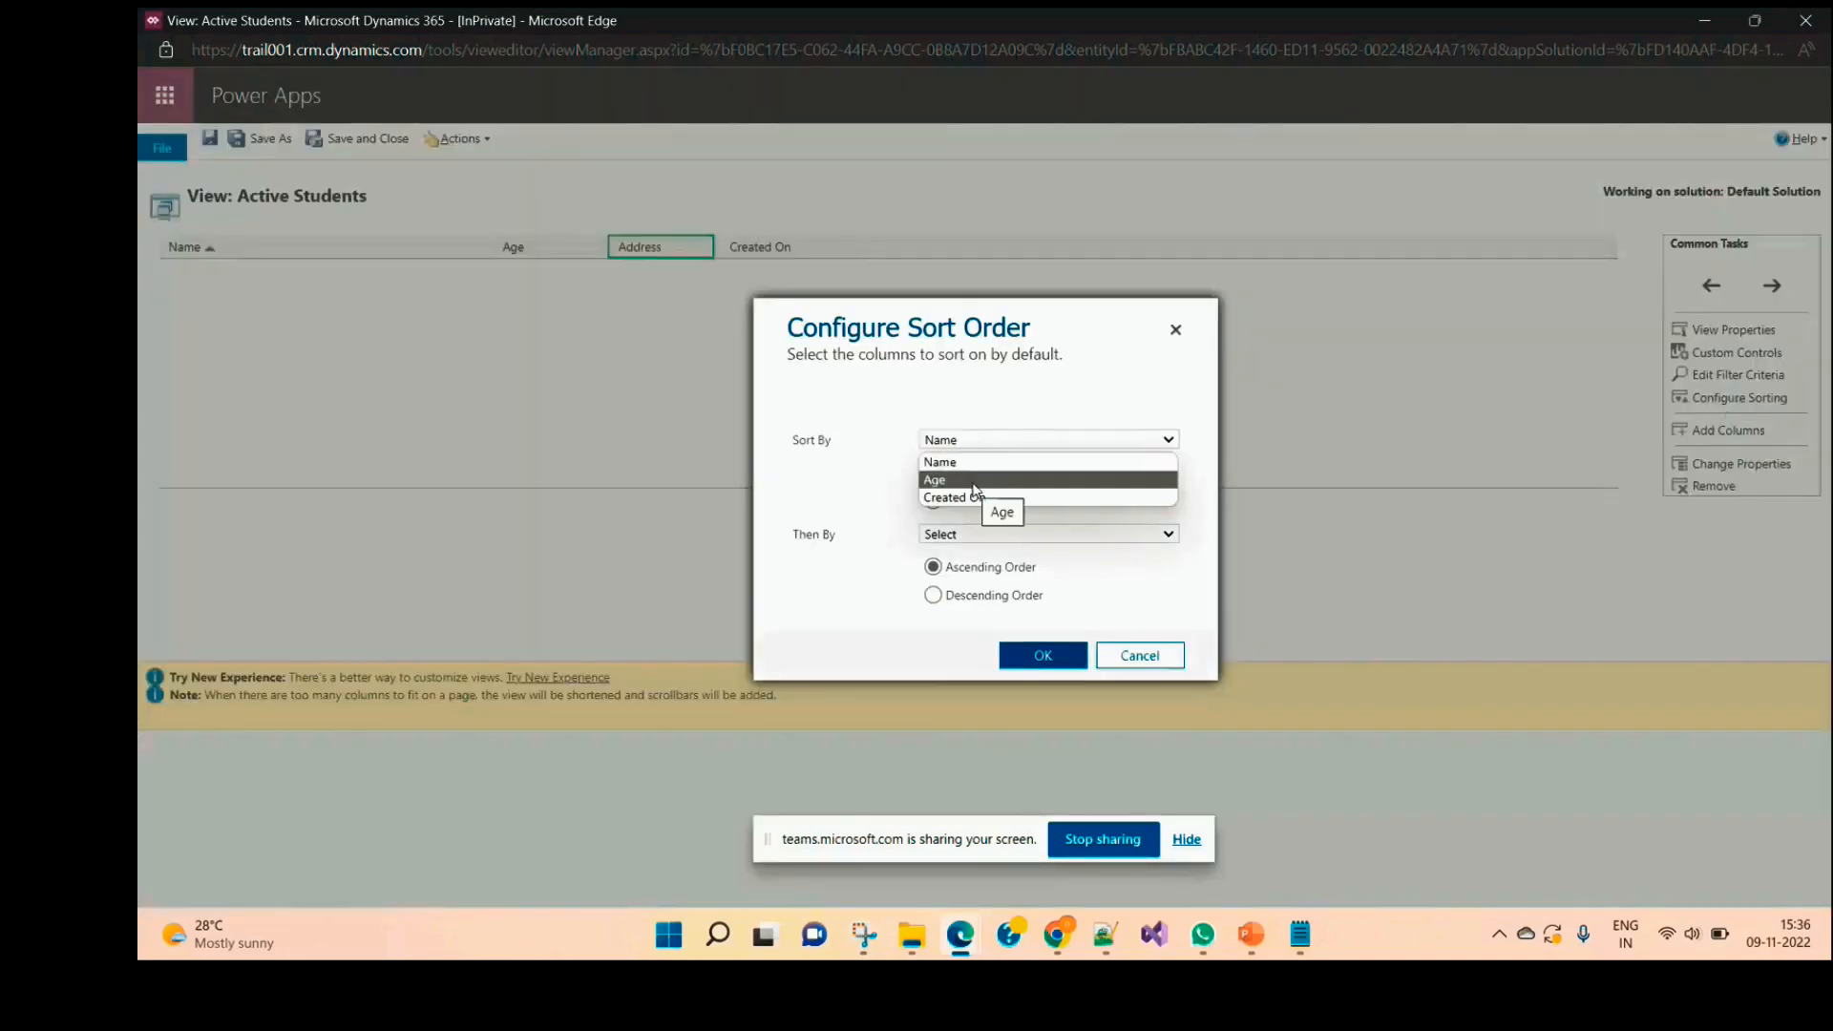
{"action": "left_click", "coordinate": [945, 462]}
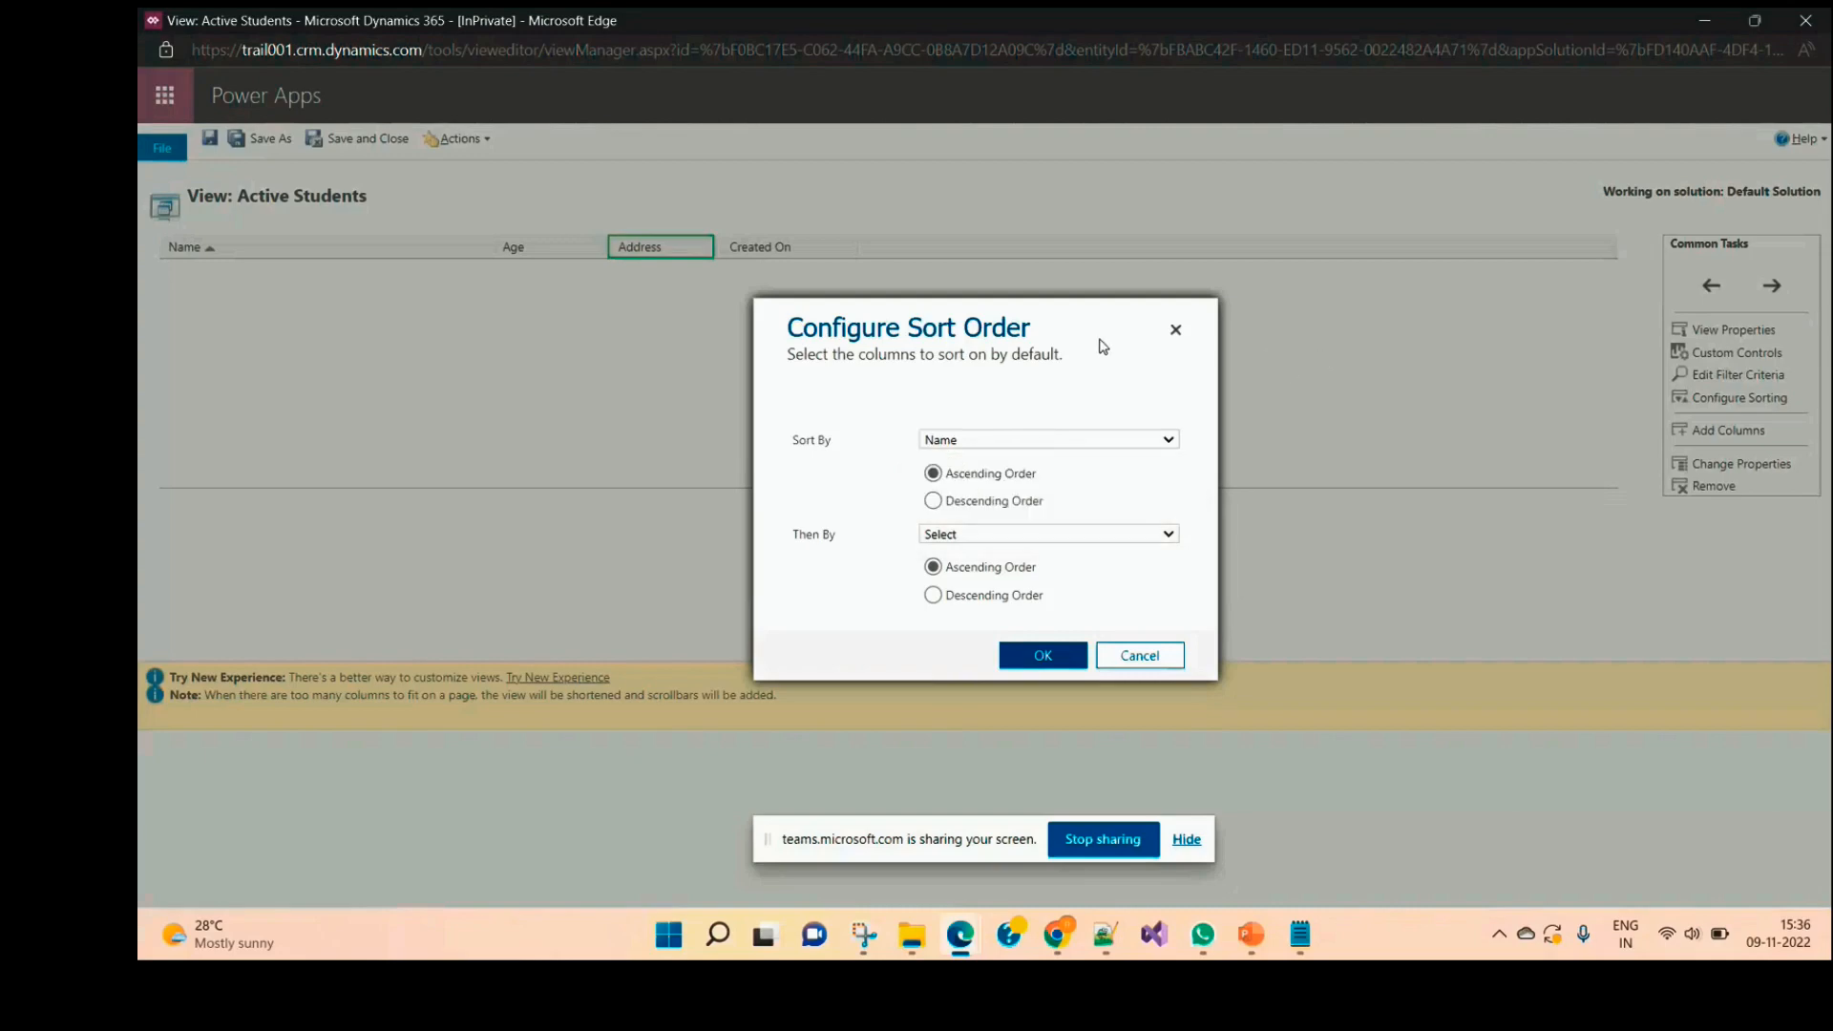
{"action": "left_click", "coordinate": [1175, 330]}
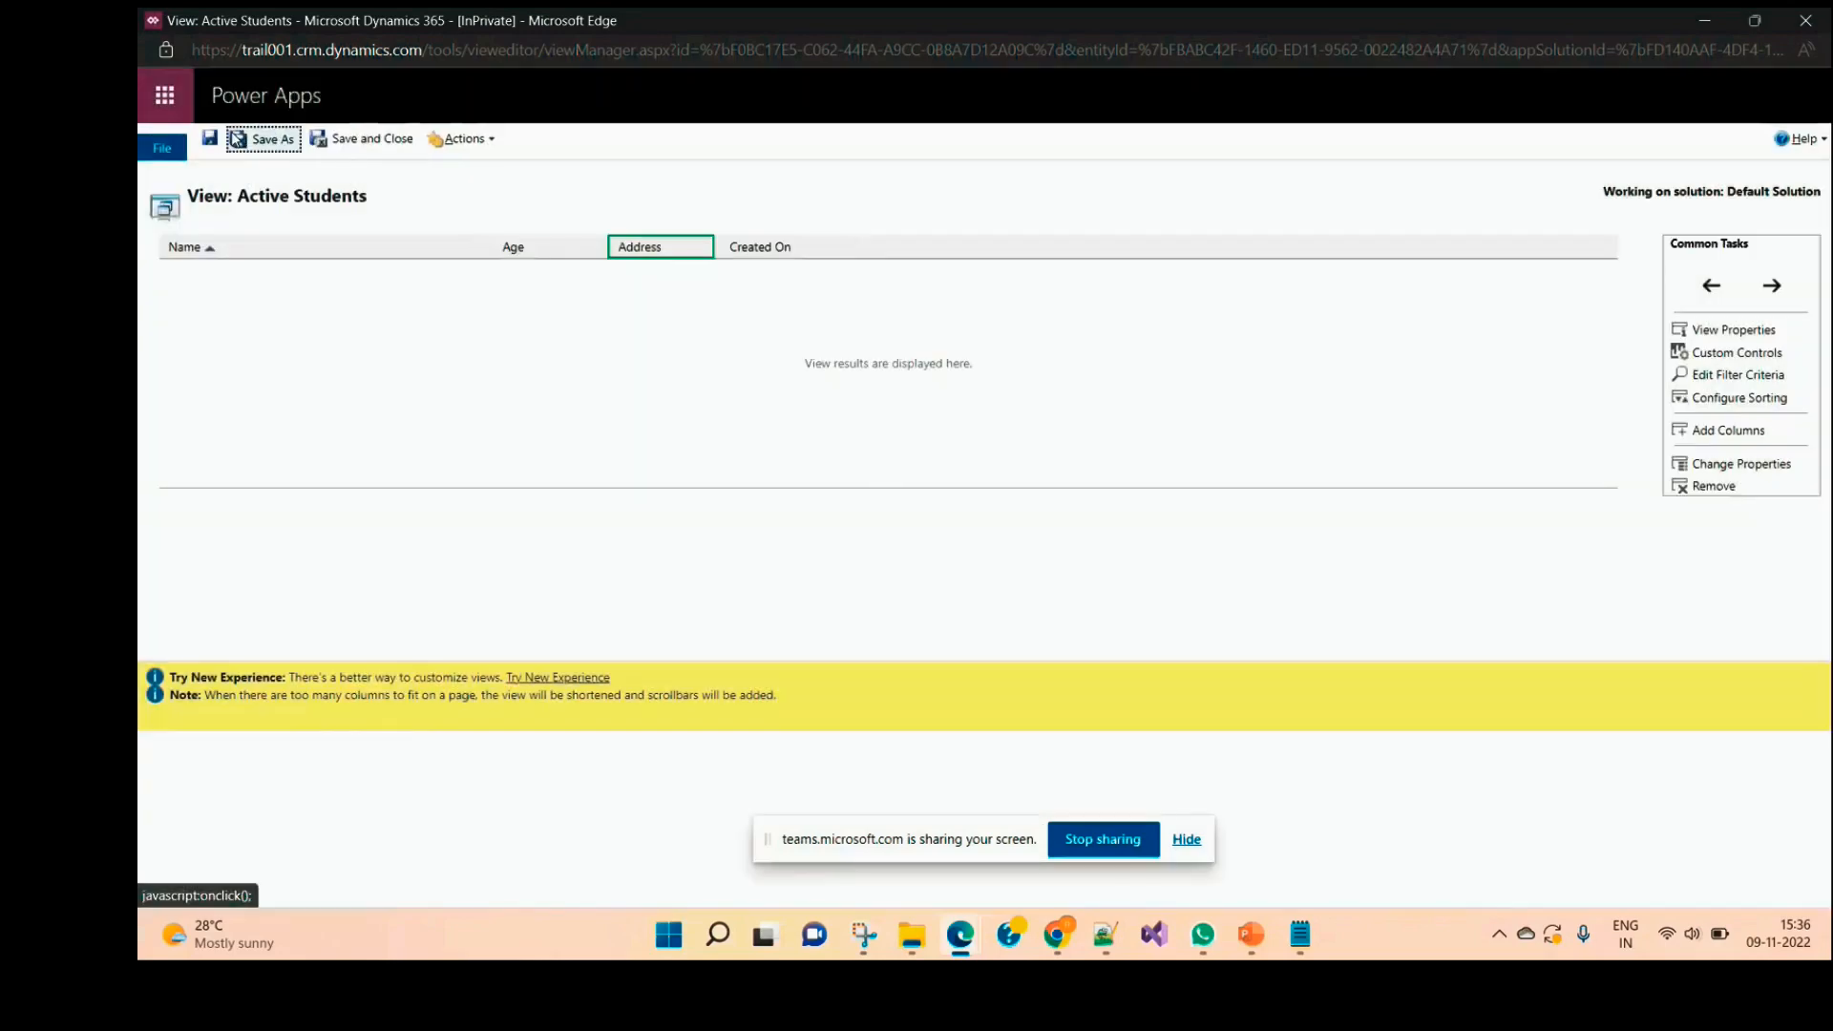
{"action": "left_click", "coordinate": [379, 144]}
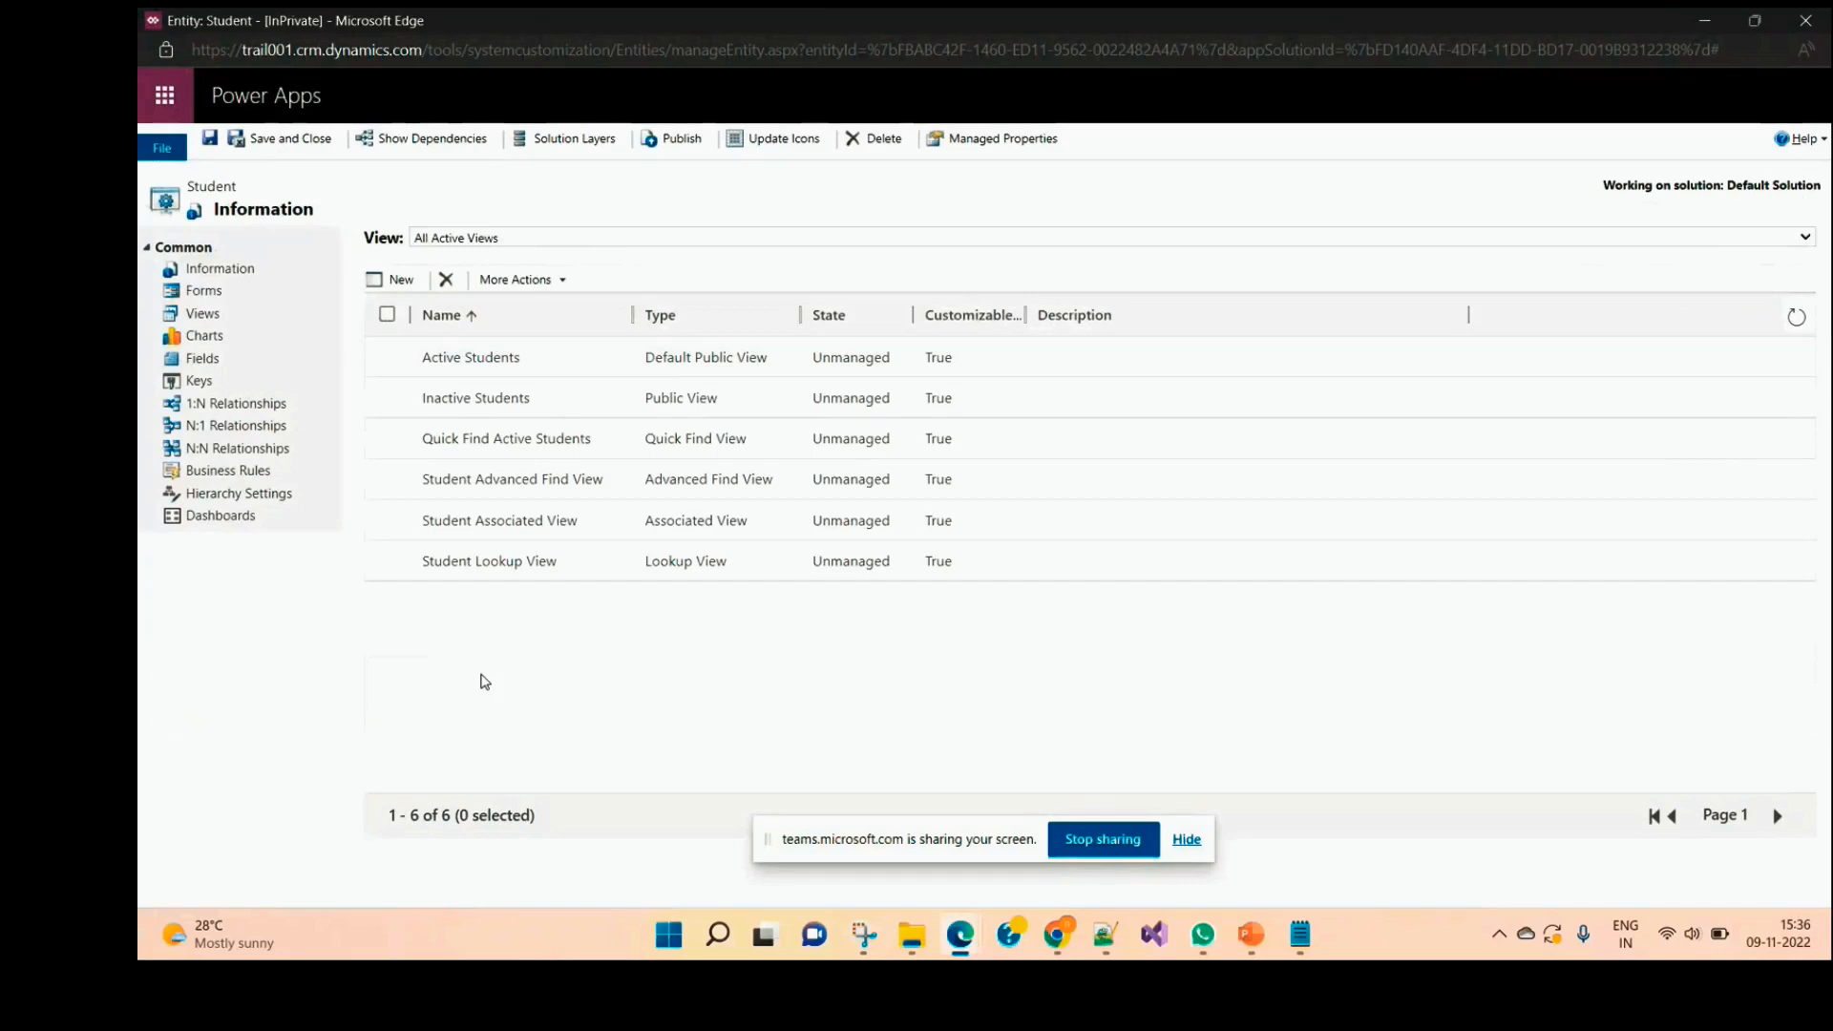
Step: Return to the Active Students list in Dynamics 365 and reload it to check its columns
{"action": "left_click", "coordinate": [1700, 26]}
{"action": "left_click", "coordinate": [715, 57]}
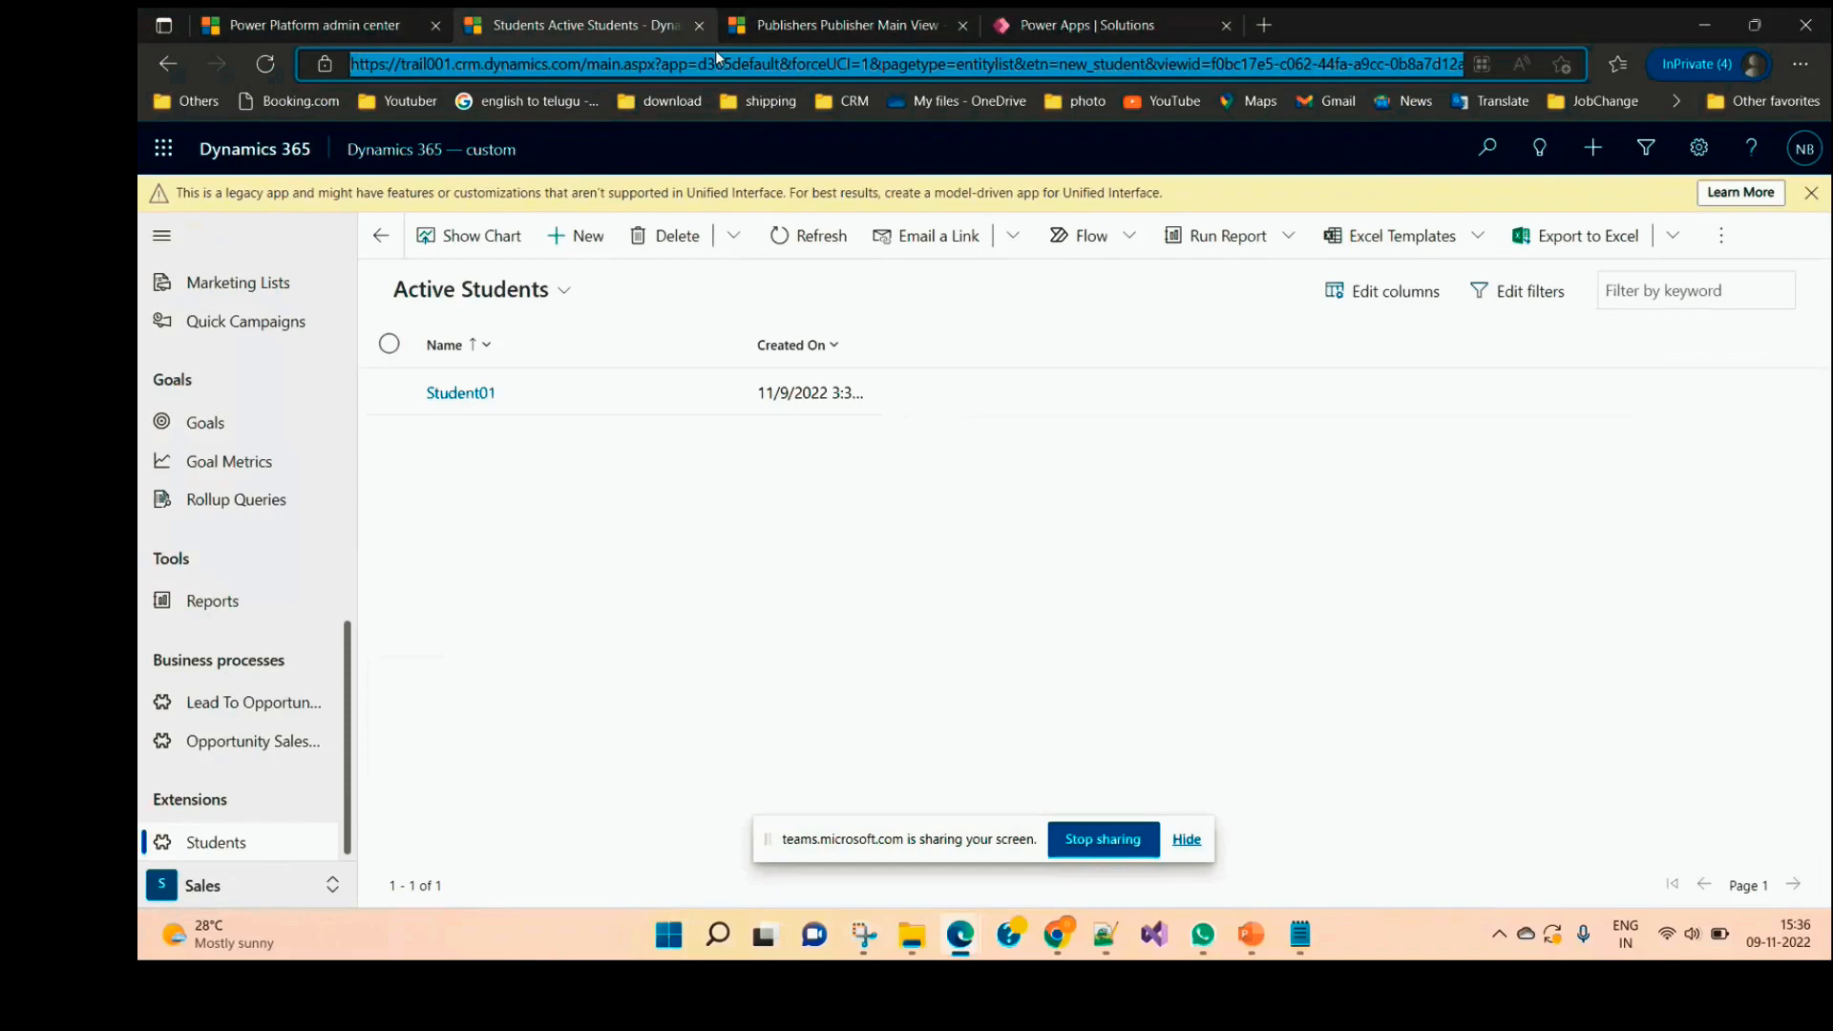
{"action": "key", "text": "Return"}
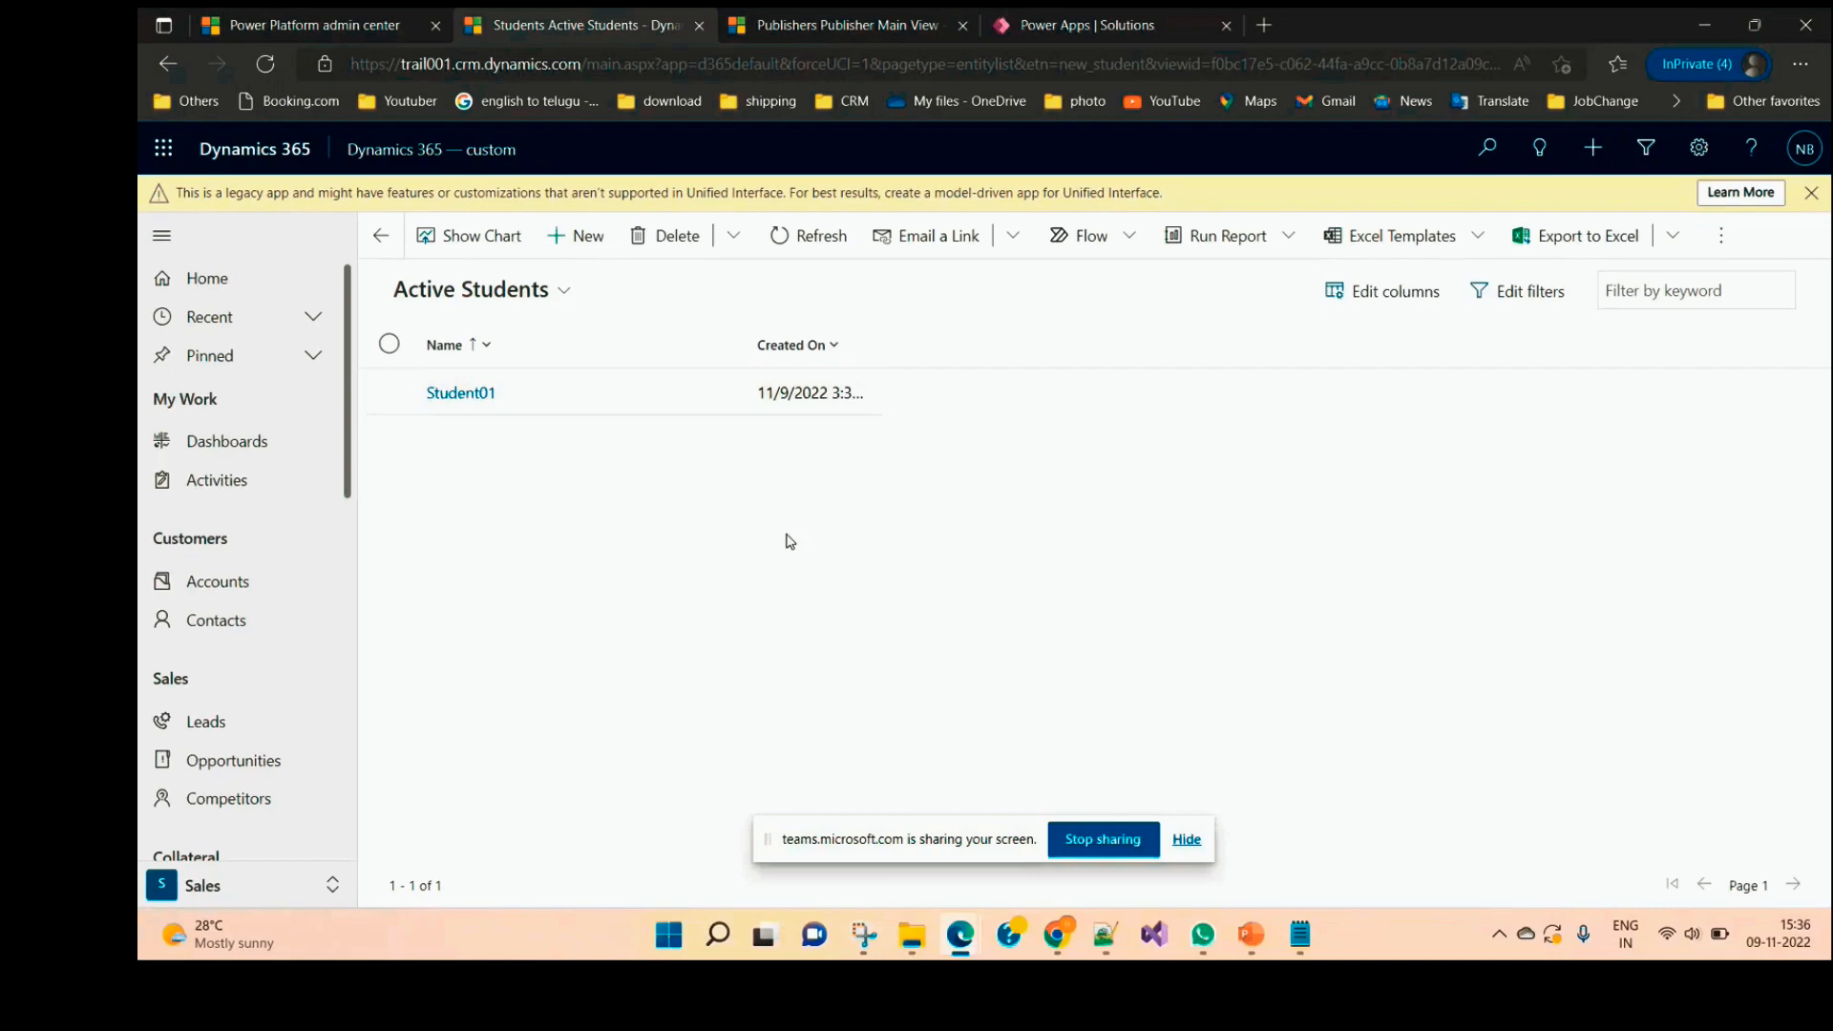
{"action": "key", "text": "F5"}
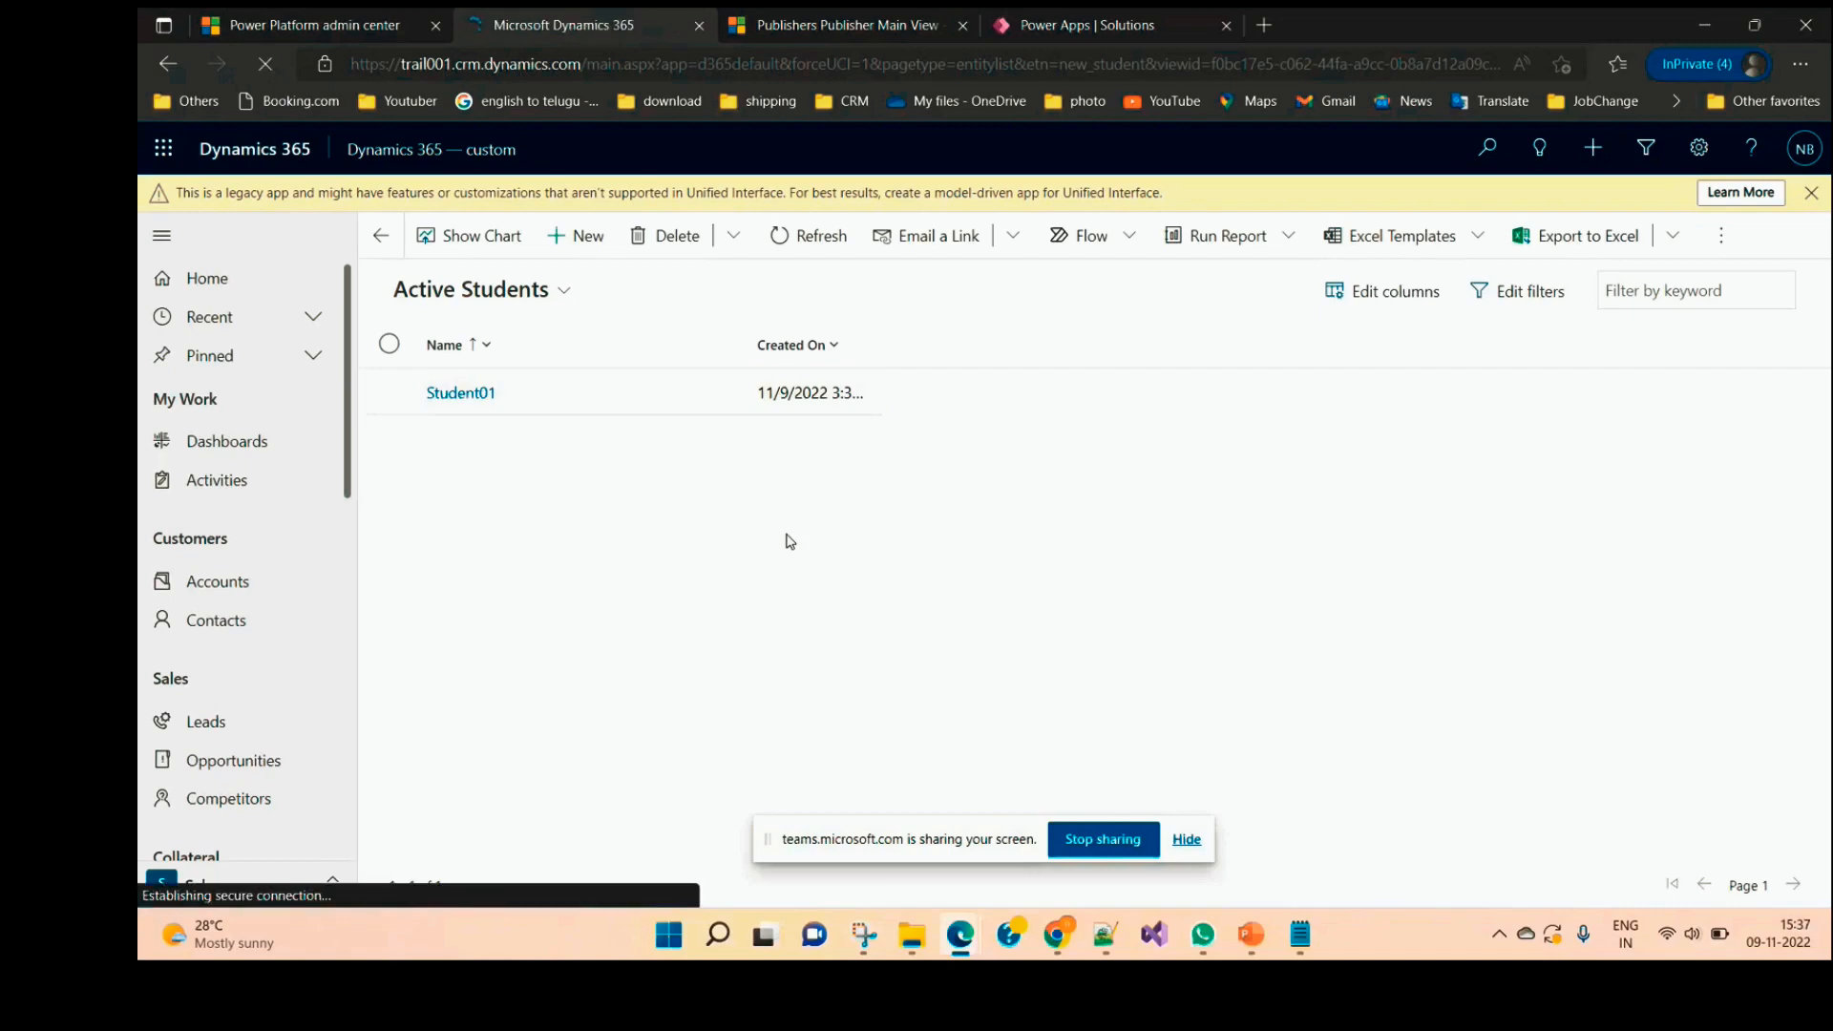
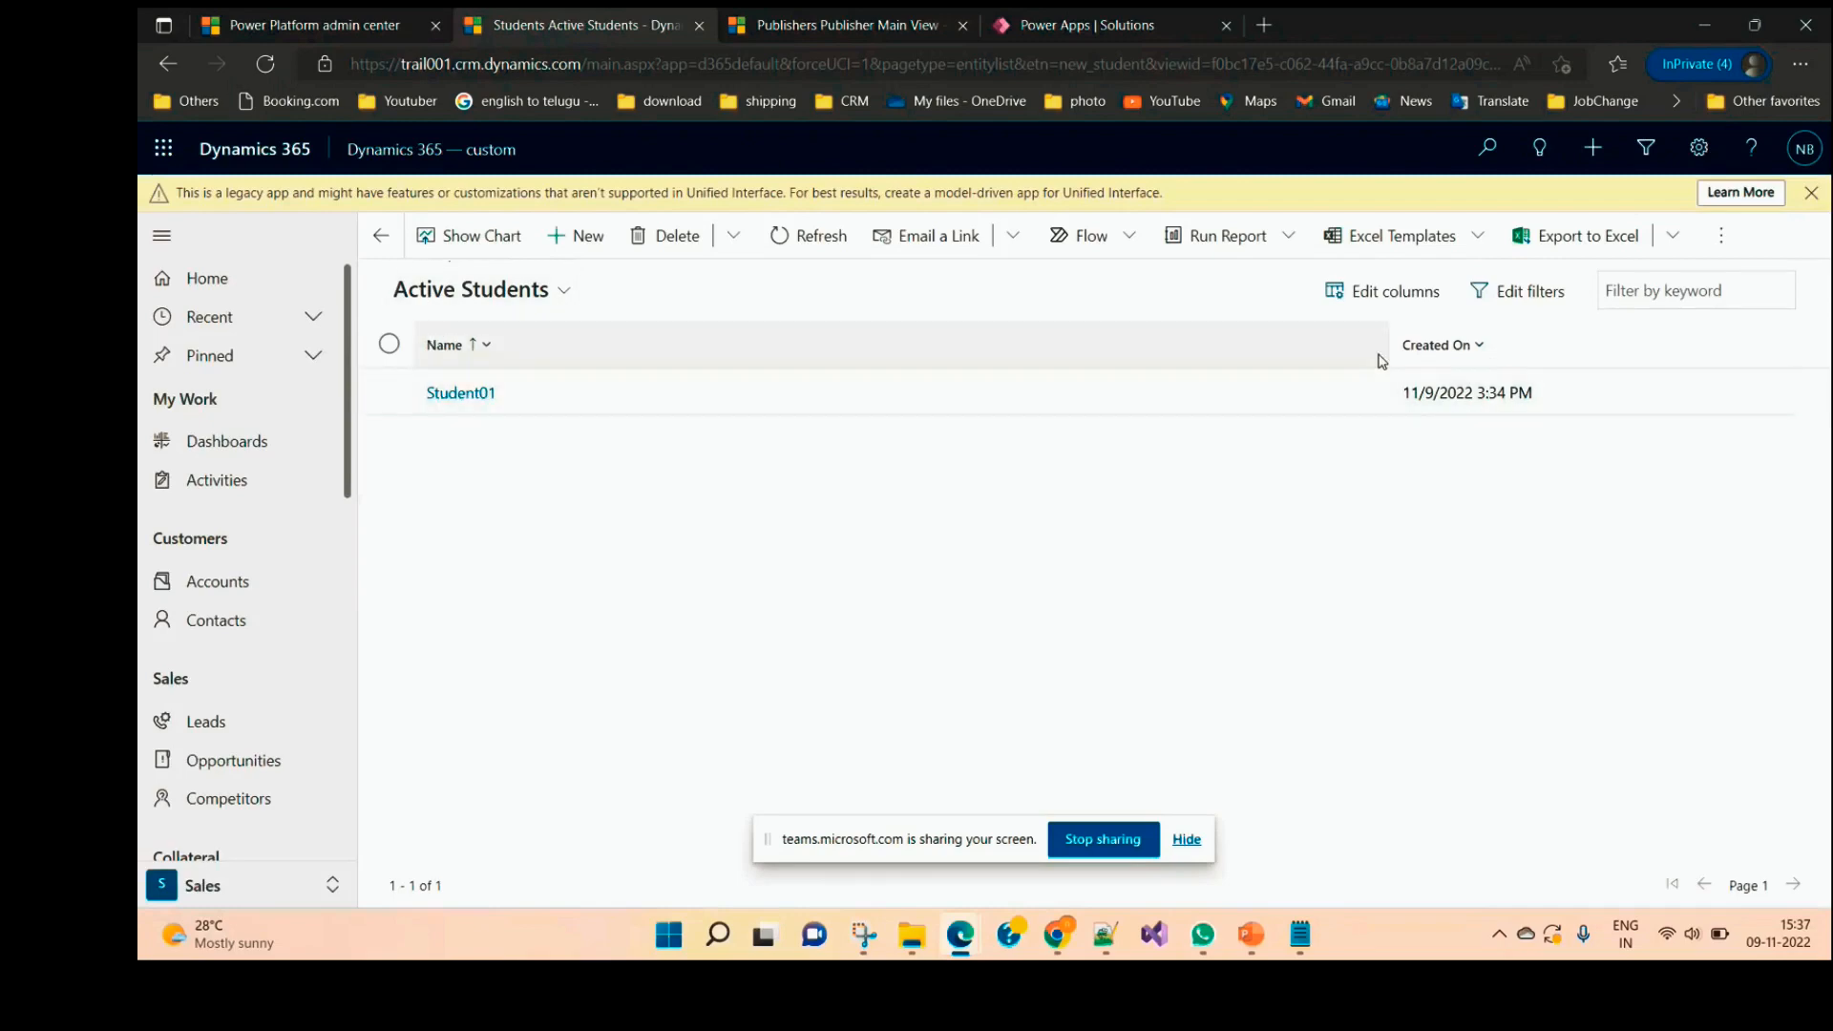
Step: Save and publish the Student entity from its own window, then close that window and reload the Active Students list
{"action": "mouse_move", "coordinate": [971, 943]}
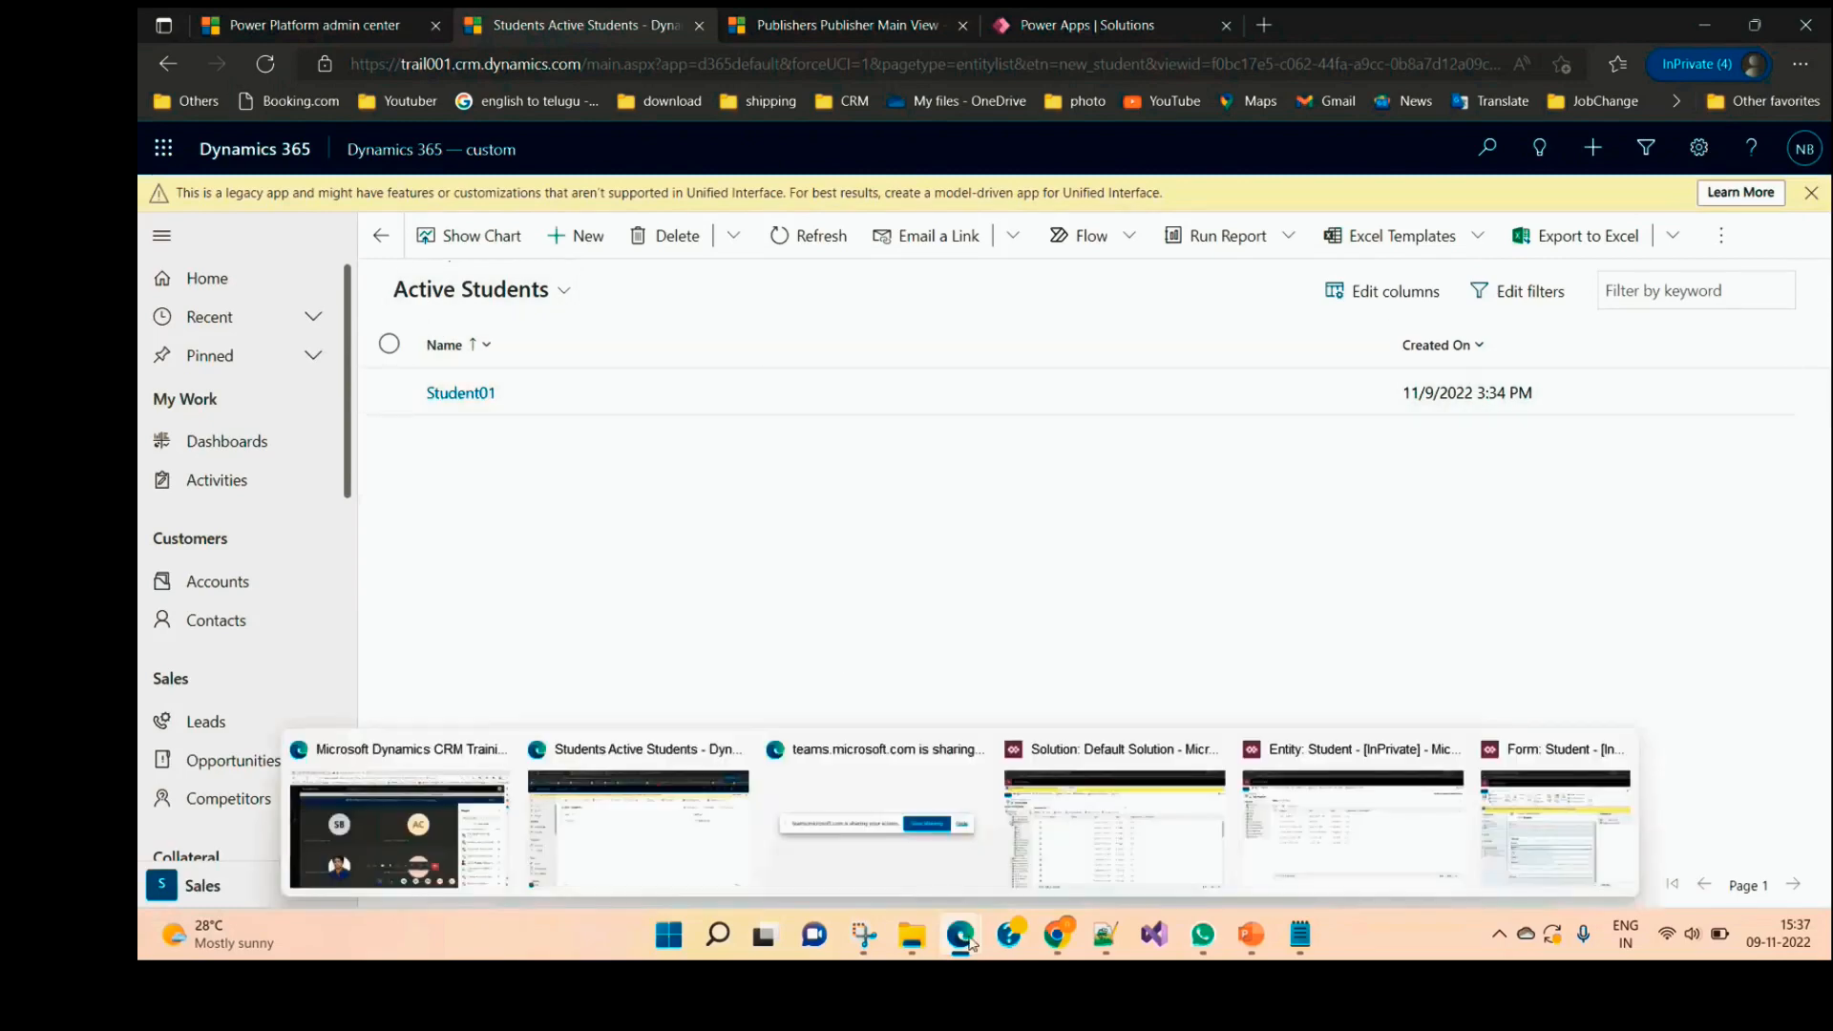
{"action": "left_click", "coordinate": [1440, 822]}
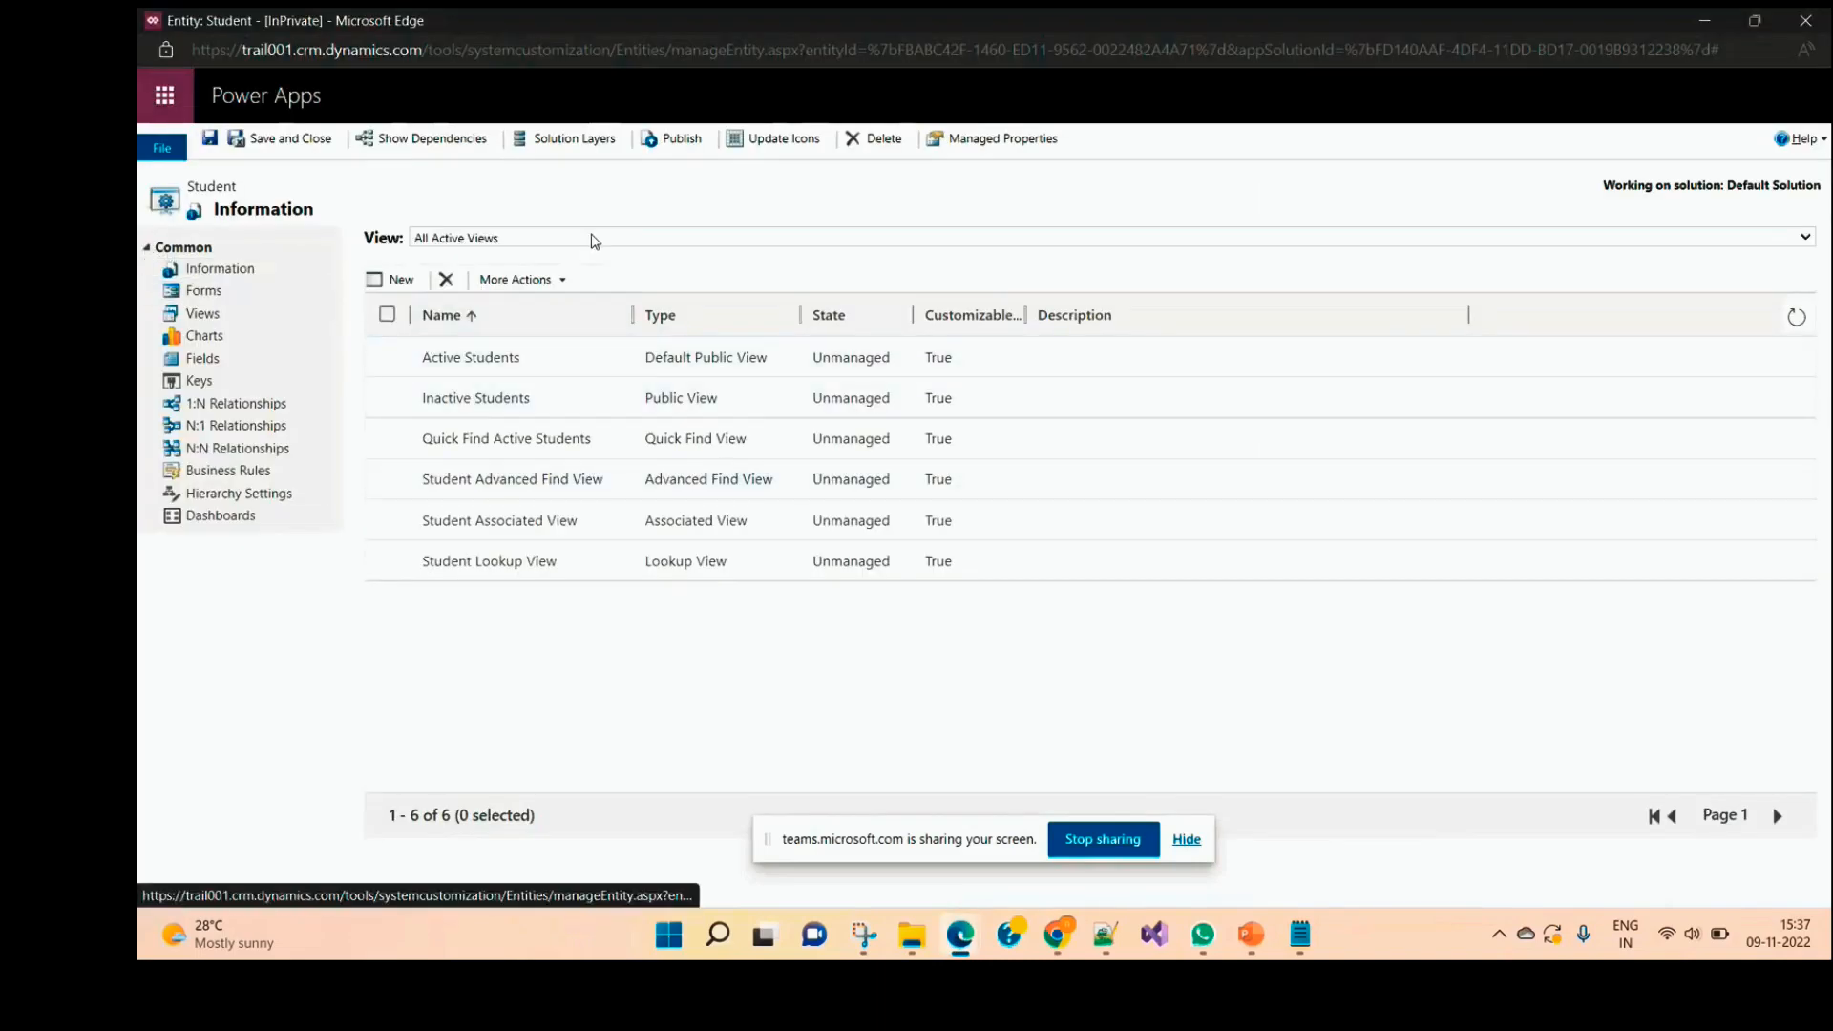
{"action": "left_click", "coordinate": [232, 149]}
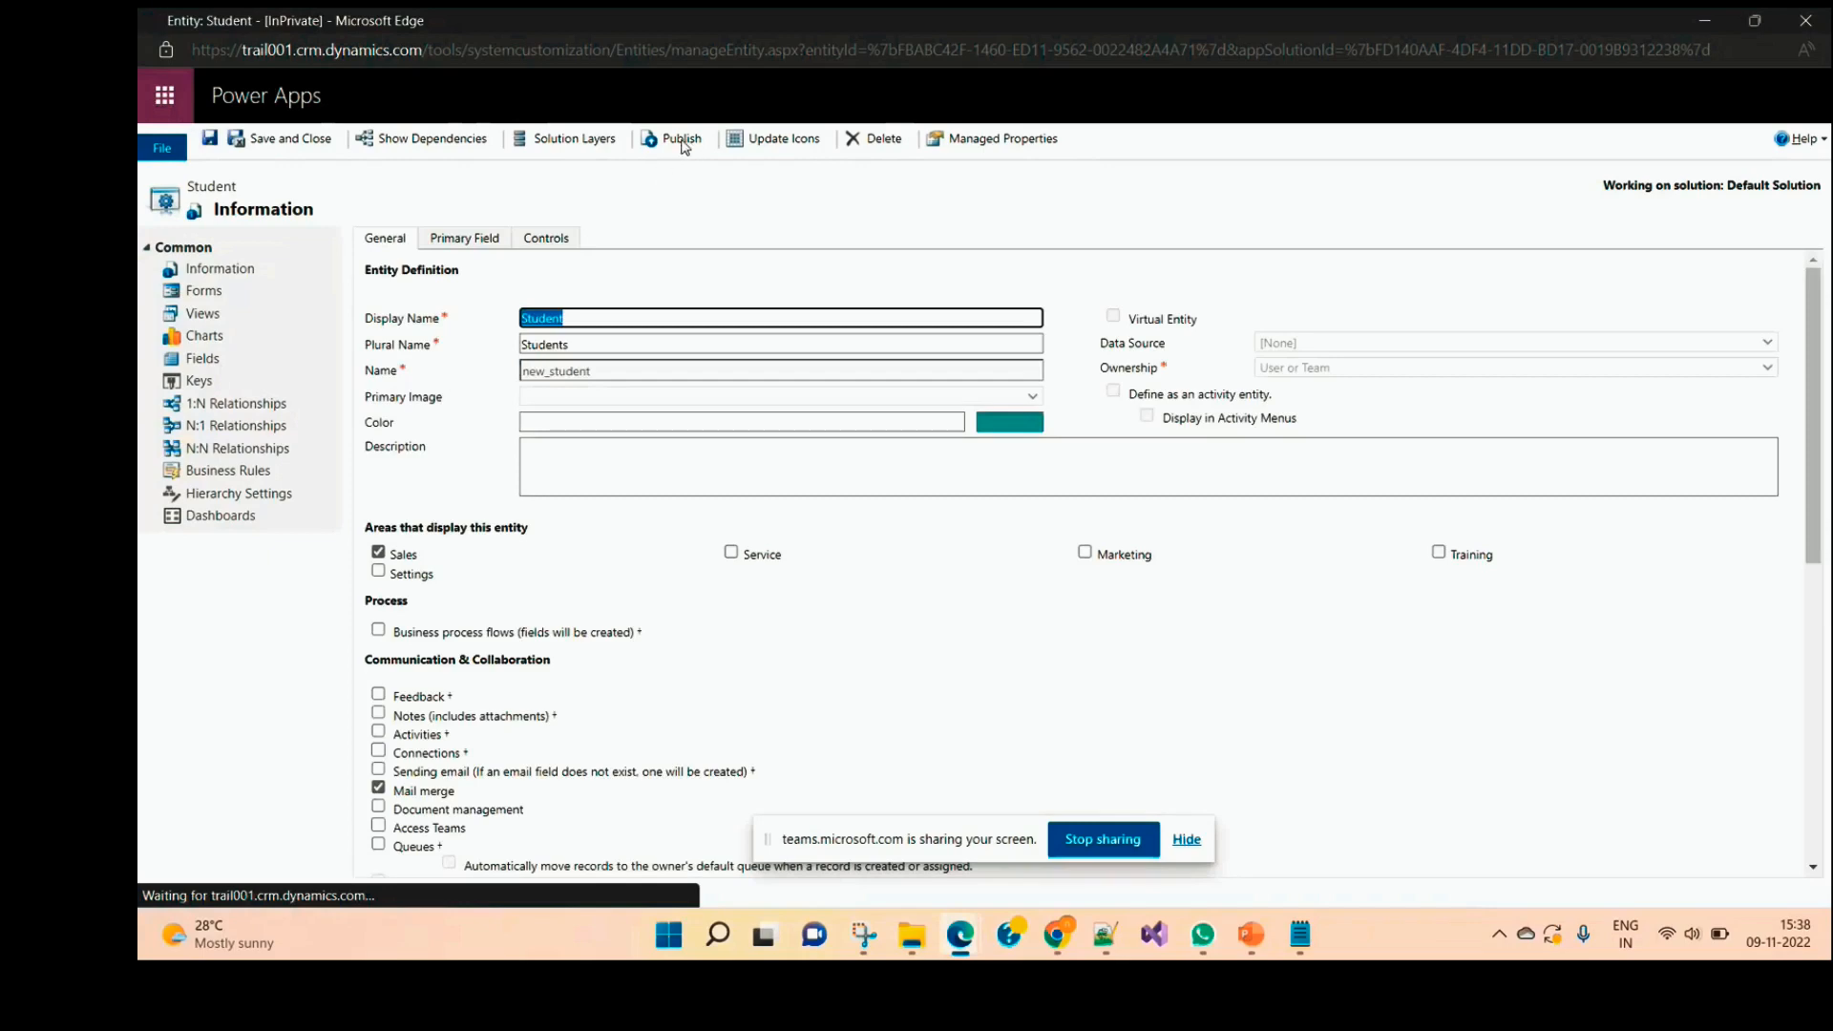
{"action": "left_click", "coordinate": [687, 143]}
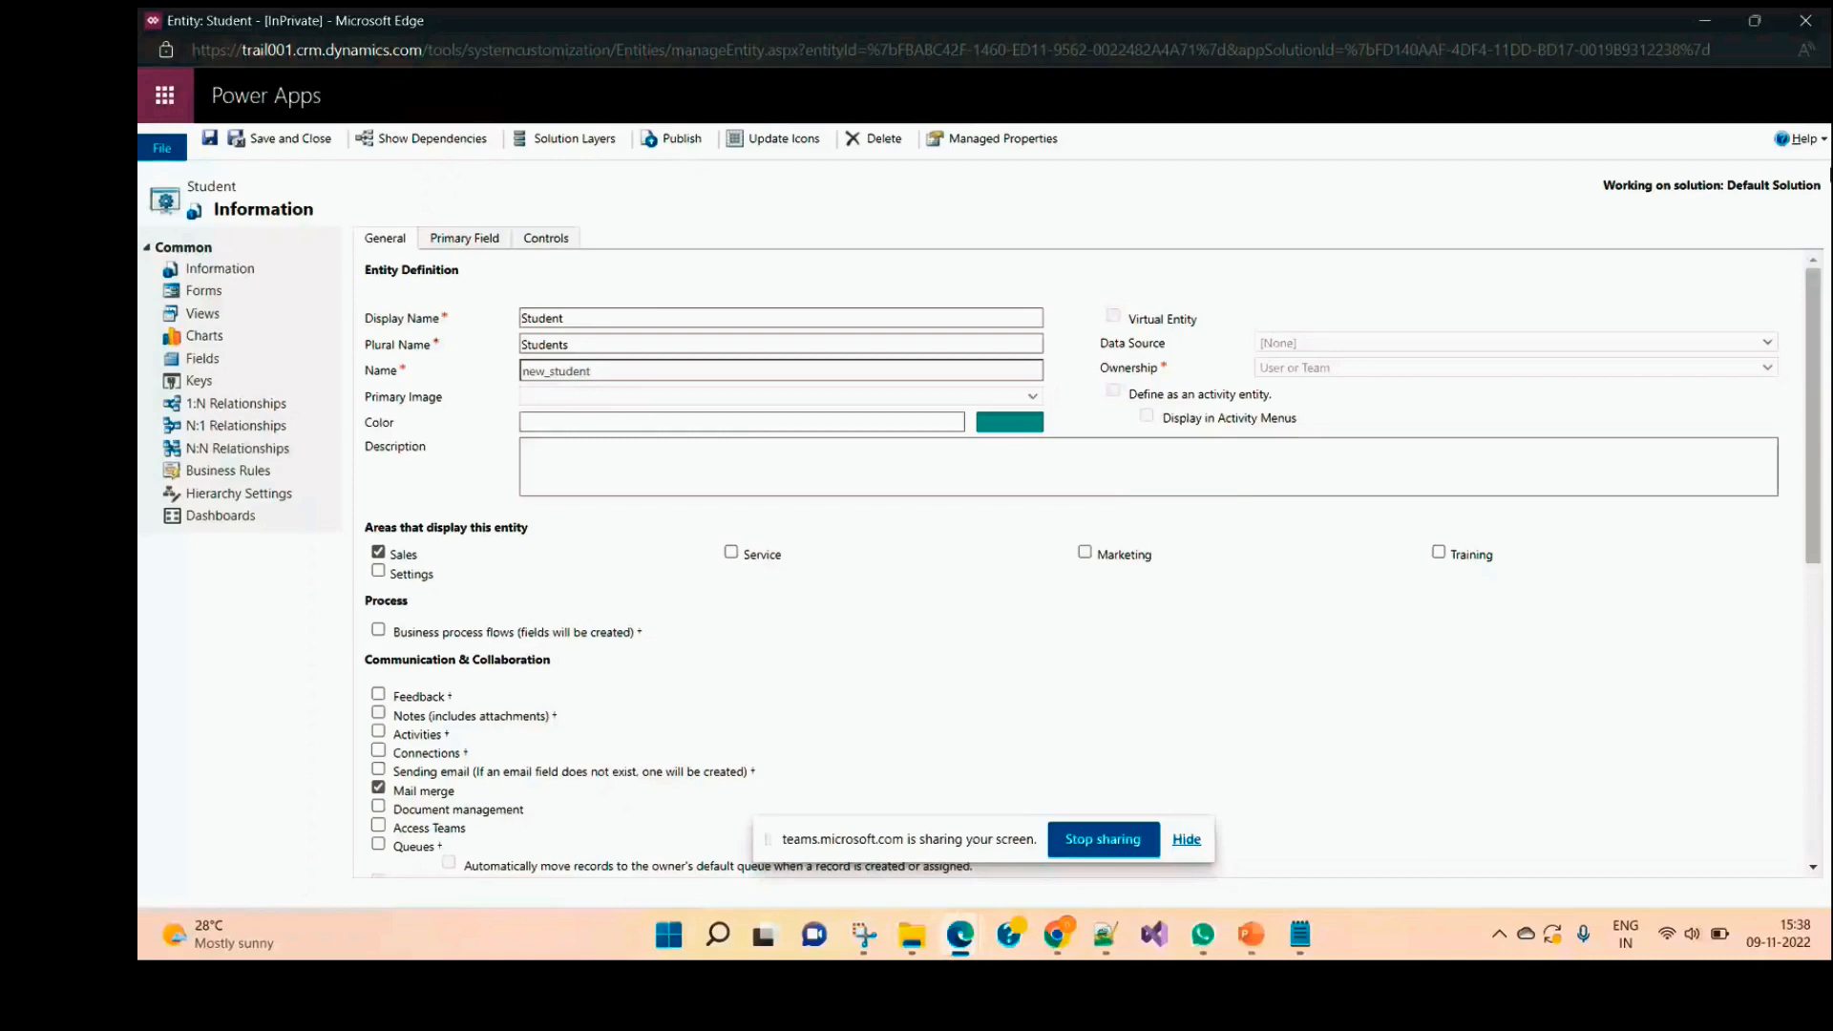
{"action": "left_click", "coordinate": [1806, 20]}
{"action": "key", "text": "F5"}
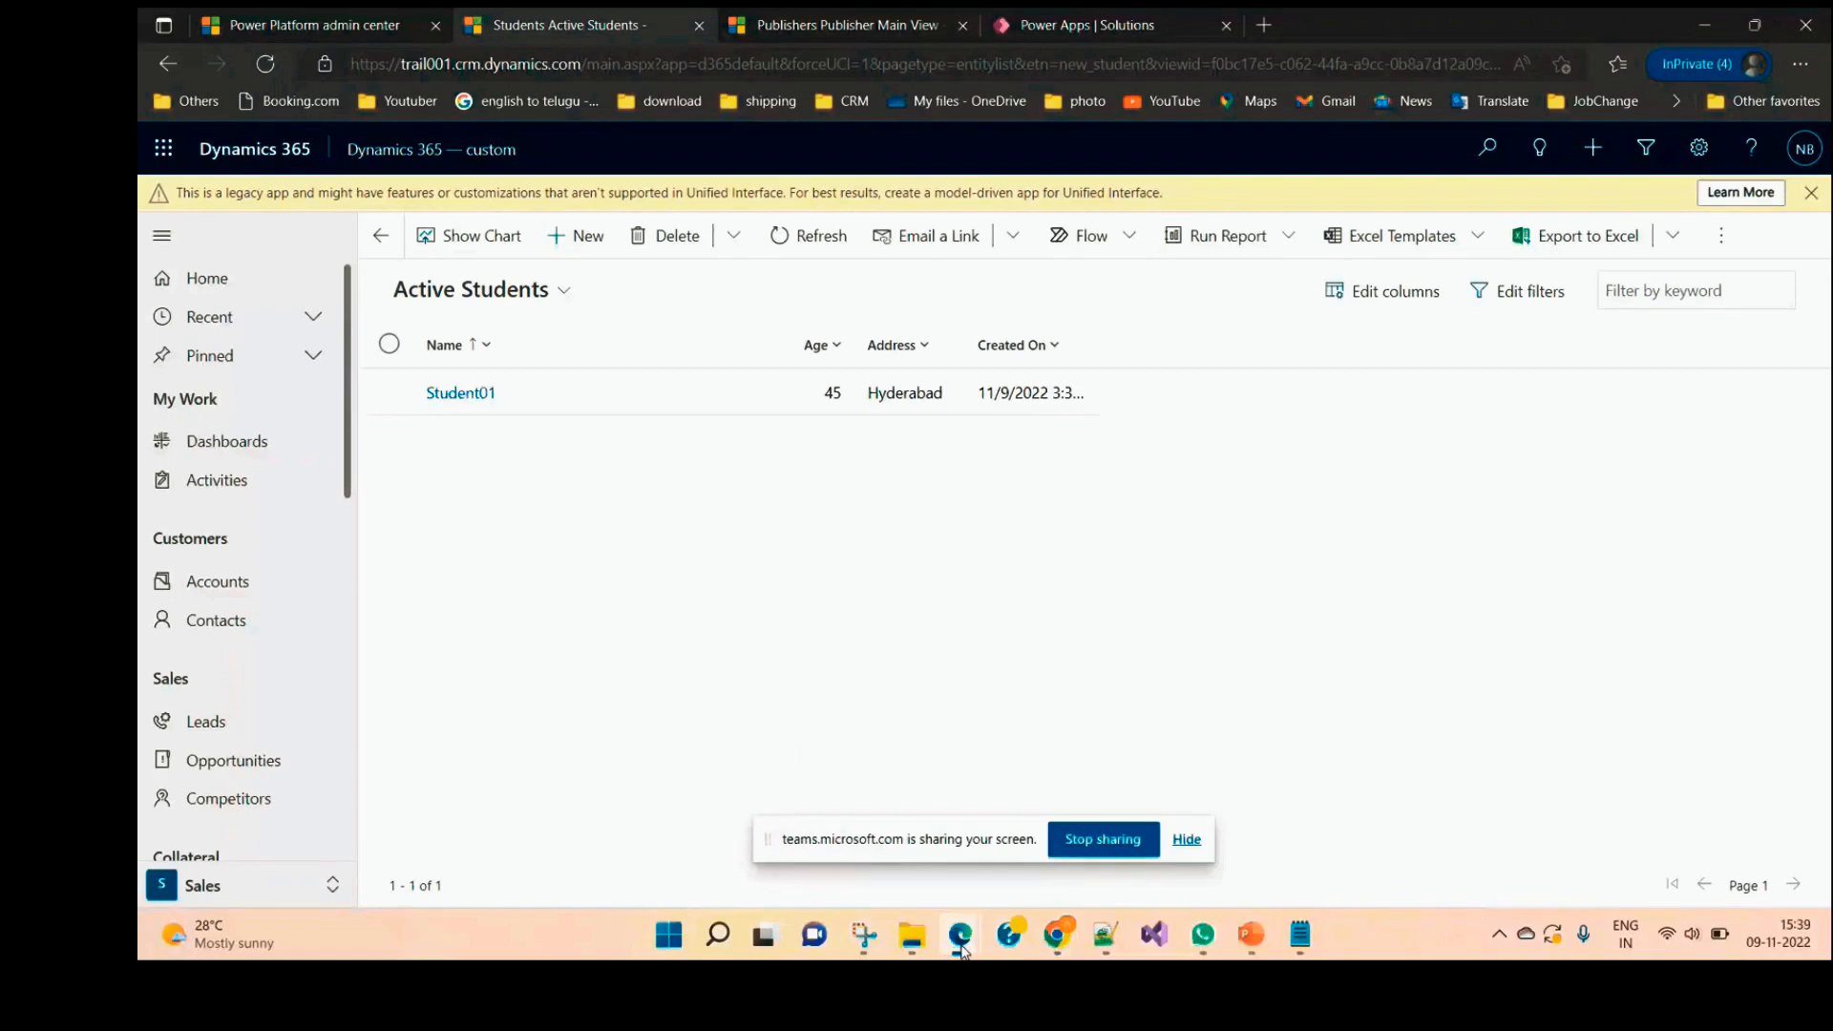
Step: In the Student form editor, open the Owner field's properties and turn off Visible by default
{"action": "mouse_move", "coordinate": [959, 936]}
{"action": "left_click", "coordinate": [1554, 847]}
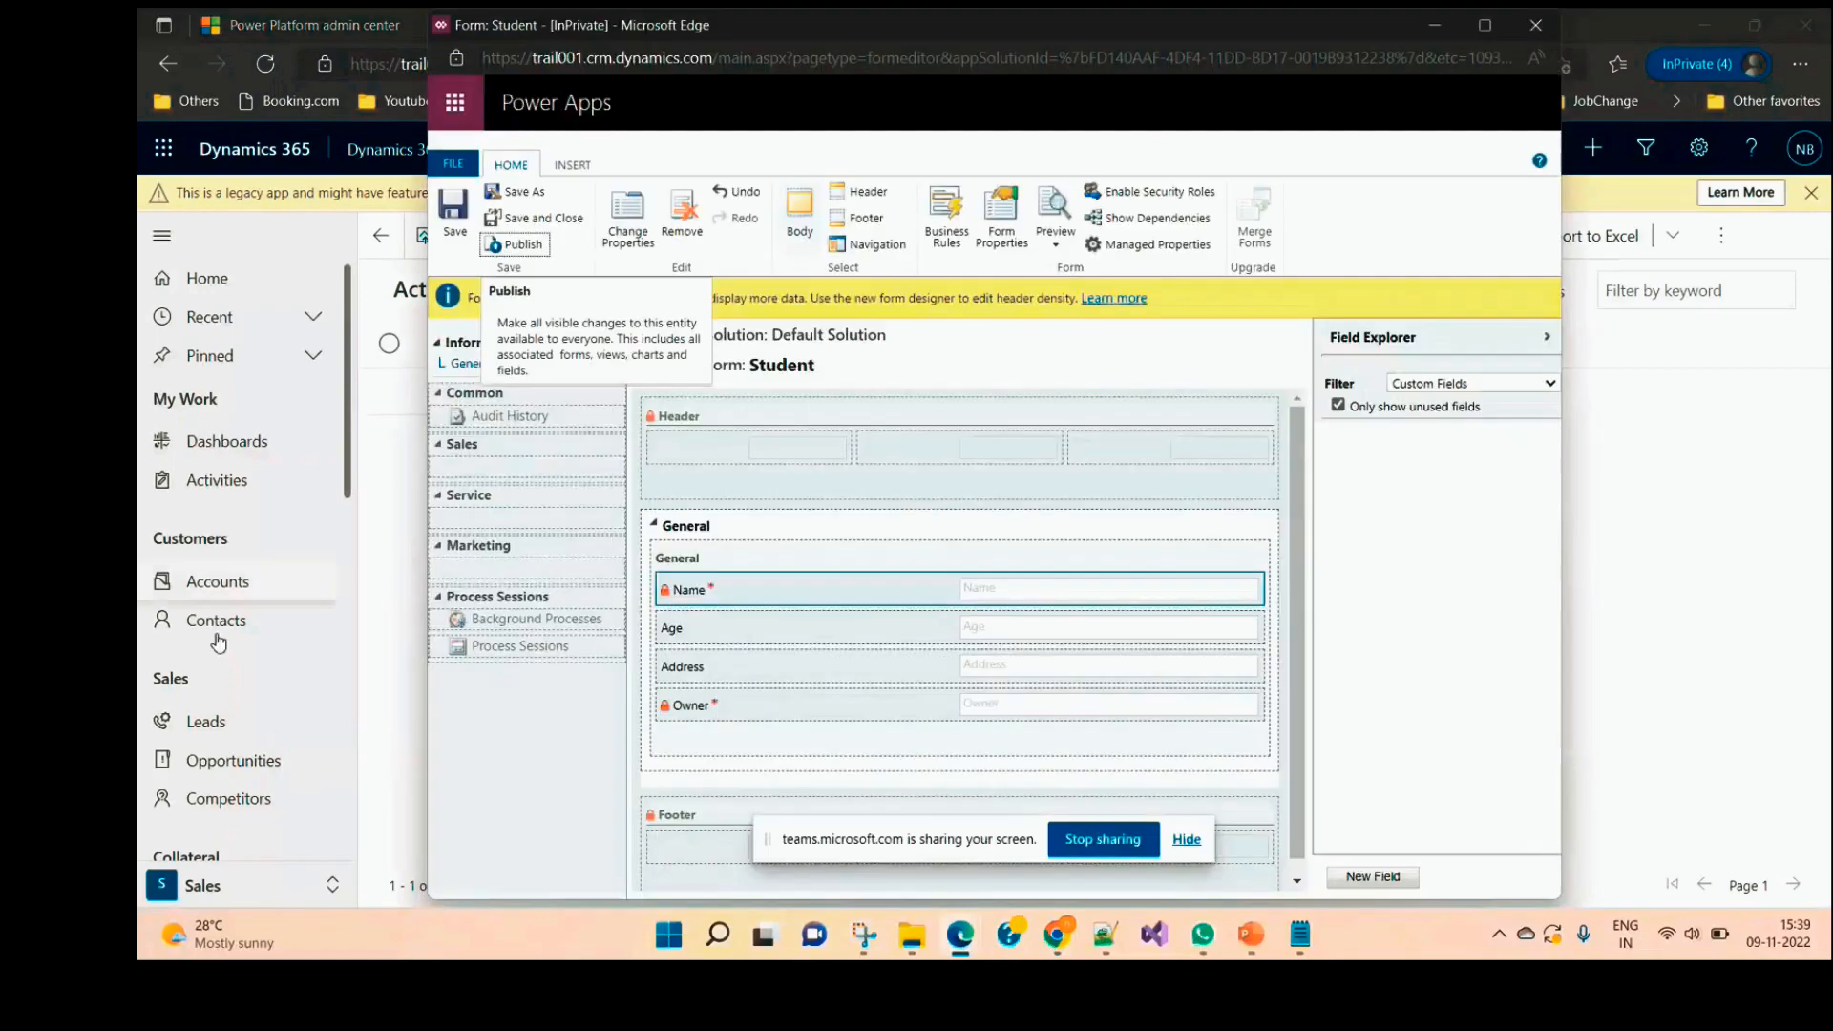
{"action": "left_click", "coordinate": [722, 717]}
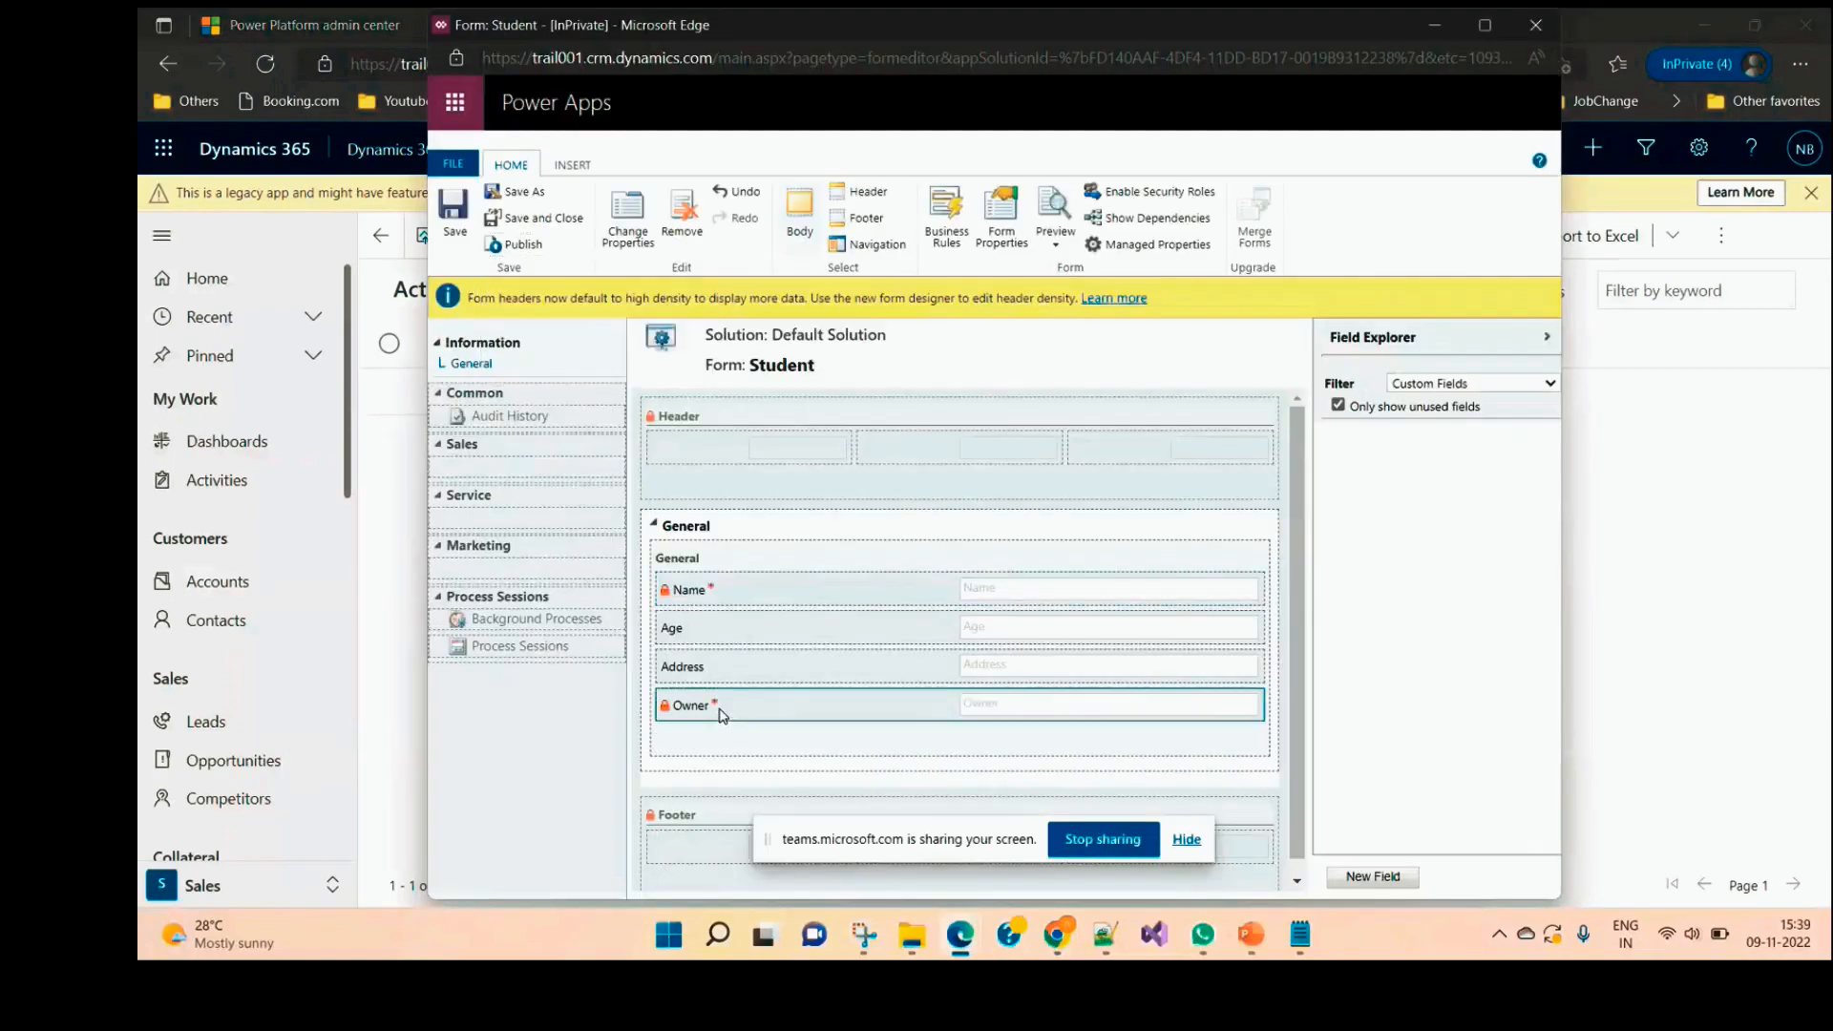
{"action": "left_click", "coordinate": [728, 590]}
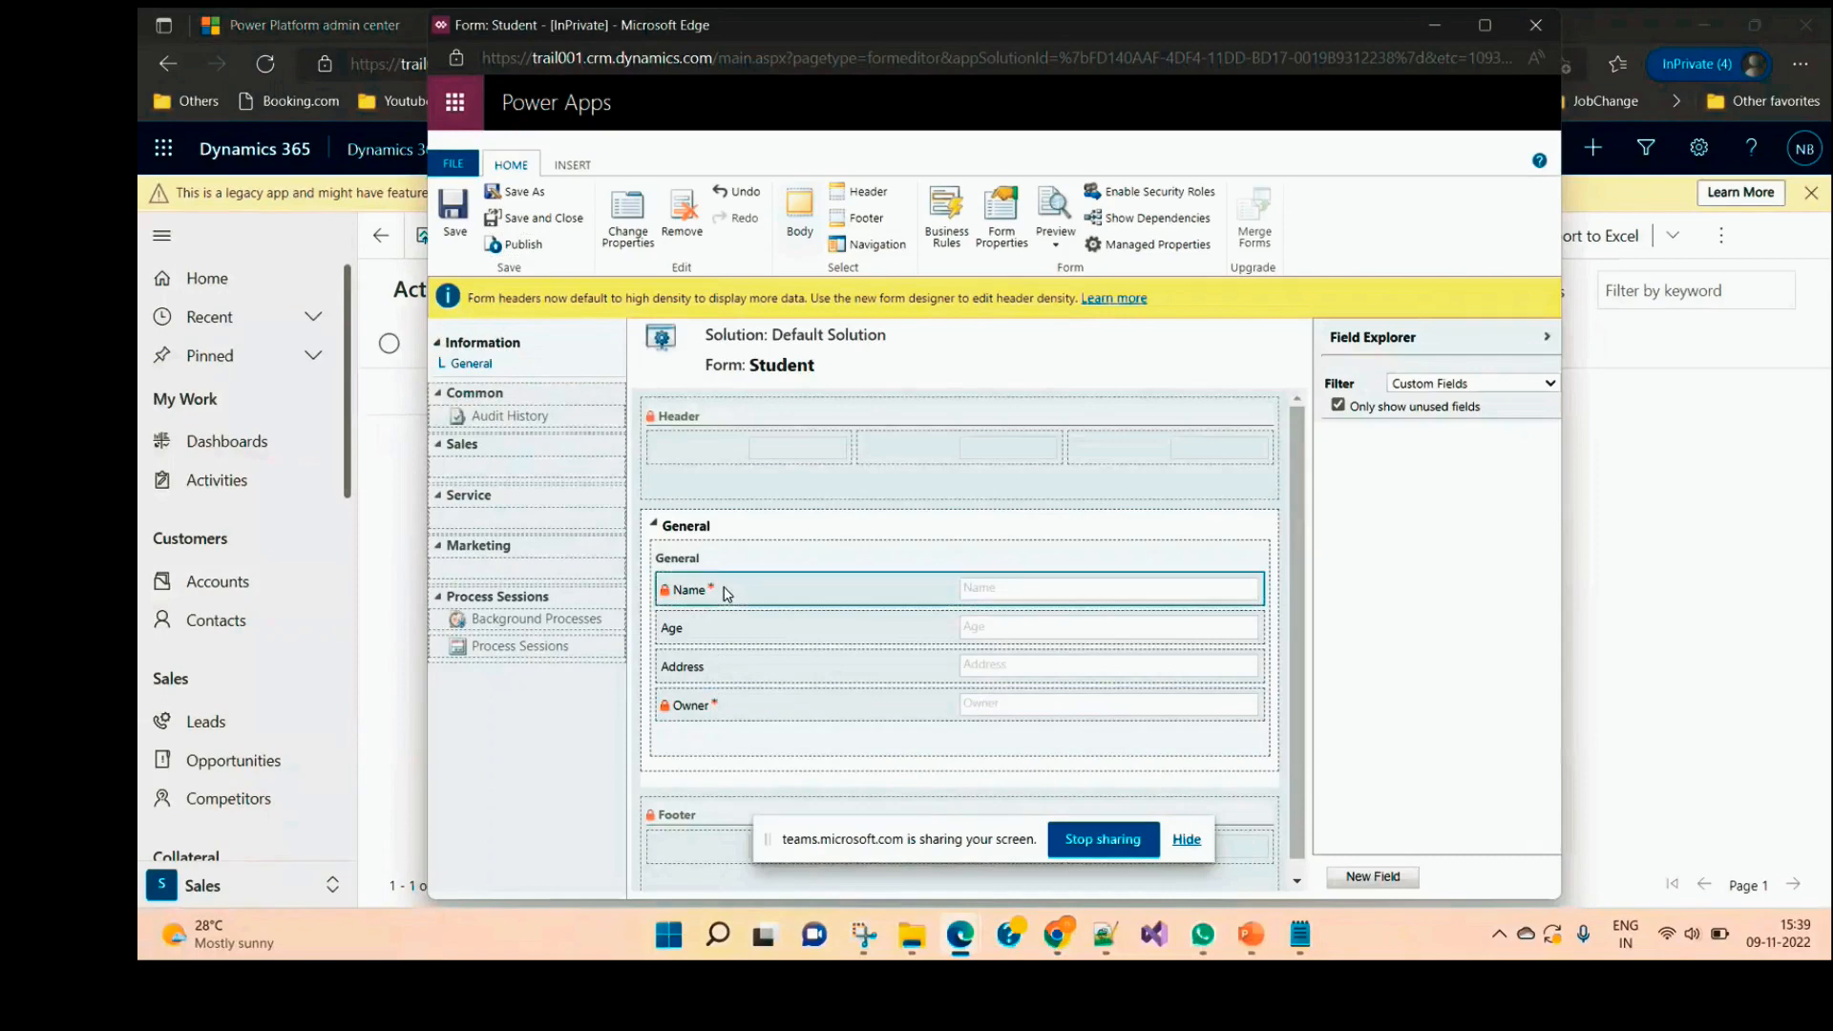
{"action": "left_click", "coordinate": [742, 709]}
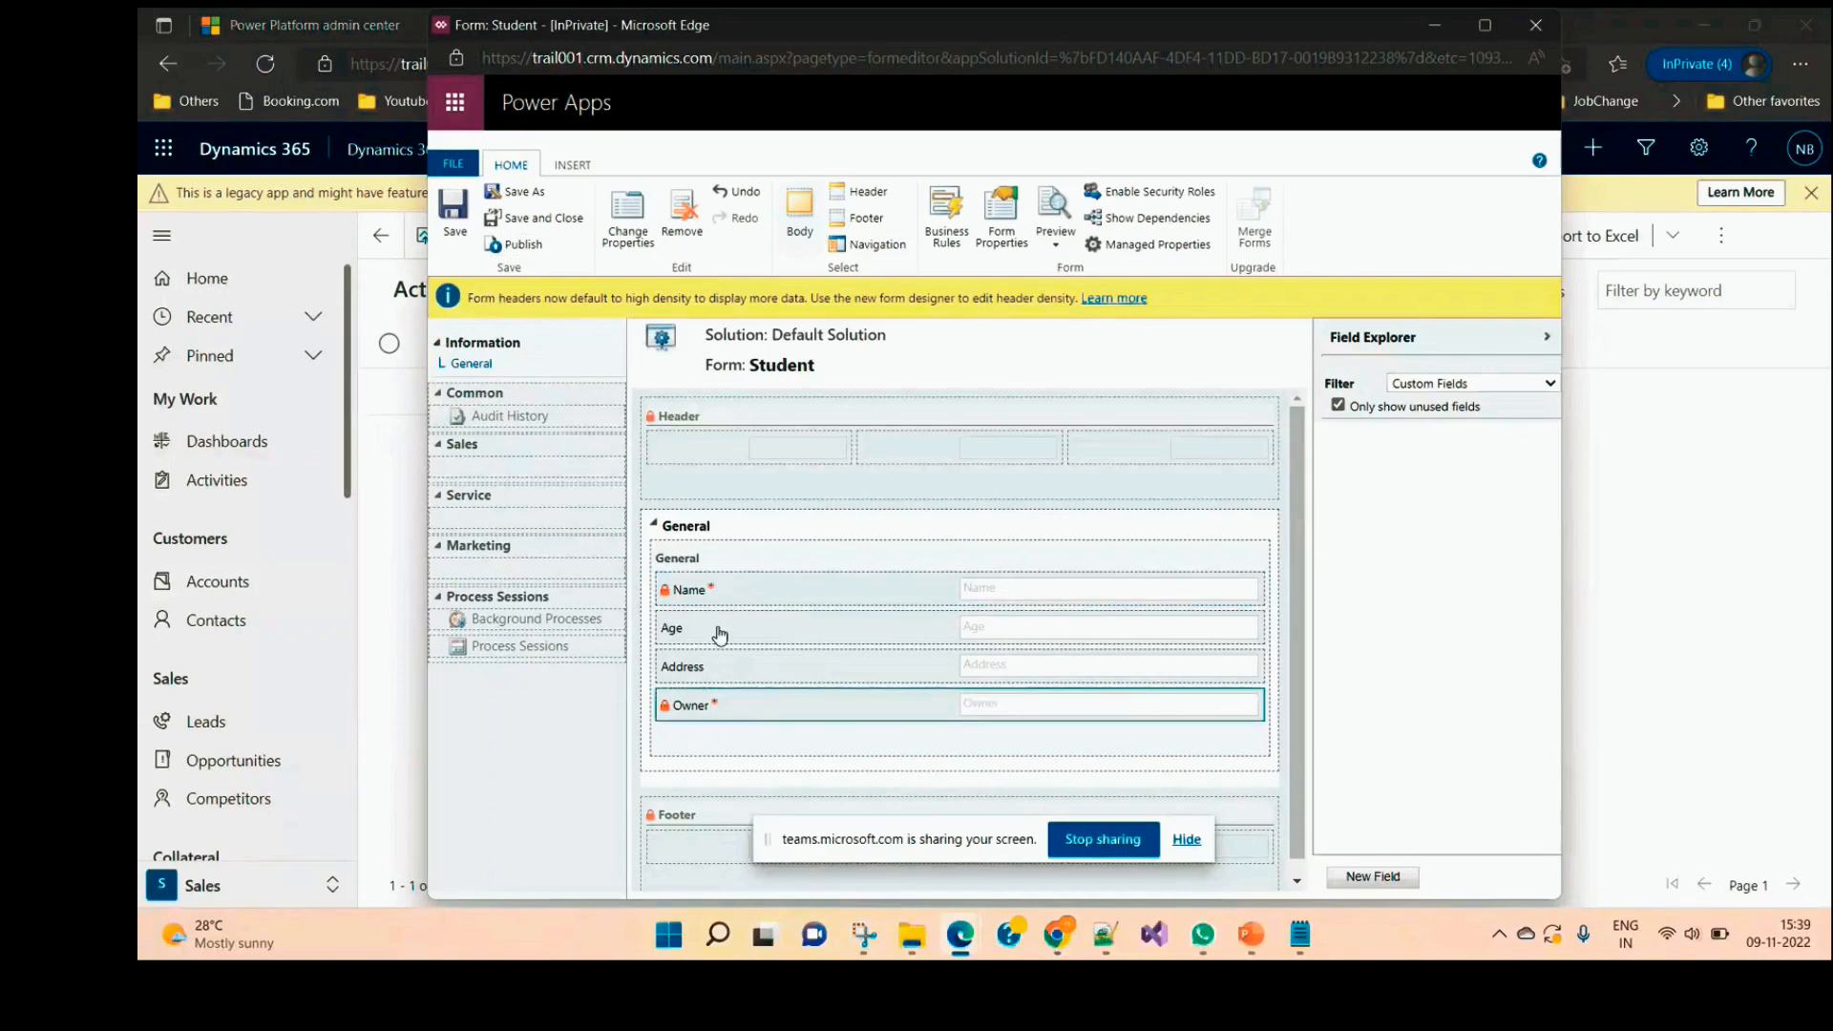
{"action": "double_click", "coordinate": [745, 712]}
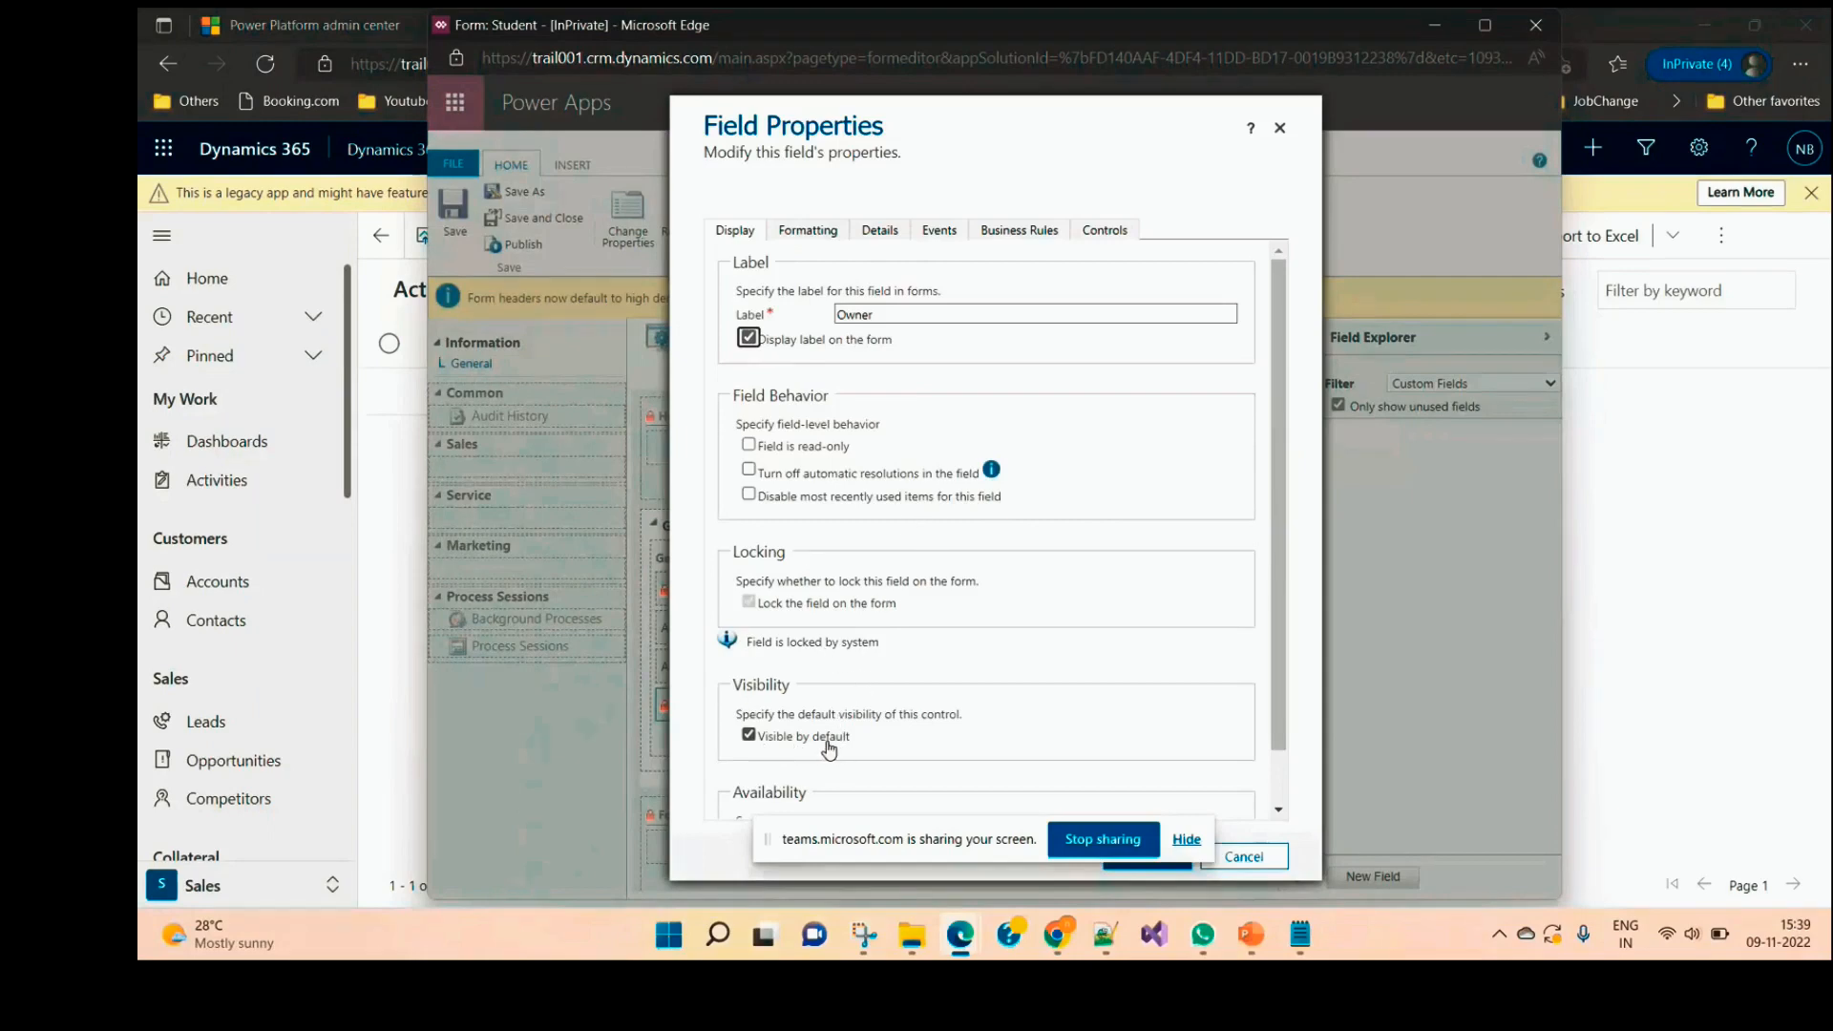
{"action": "left_click", "coordinate": [750, 735]}
{"action": "scroll", "coordinate": [860, 665], "scroll_direction": "down", "scroll_amount": 1}
{"action": "scroll", "coordinate": [879, 692], "scroll_direction": "up", "scroll_amount": 1}
Step: Examine the Owner field's formatting, details and field definition, then return to its display properties
{"action": "left_click", "coordinate": [807, 233]}
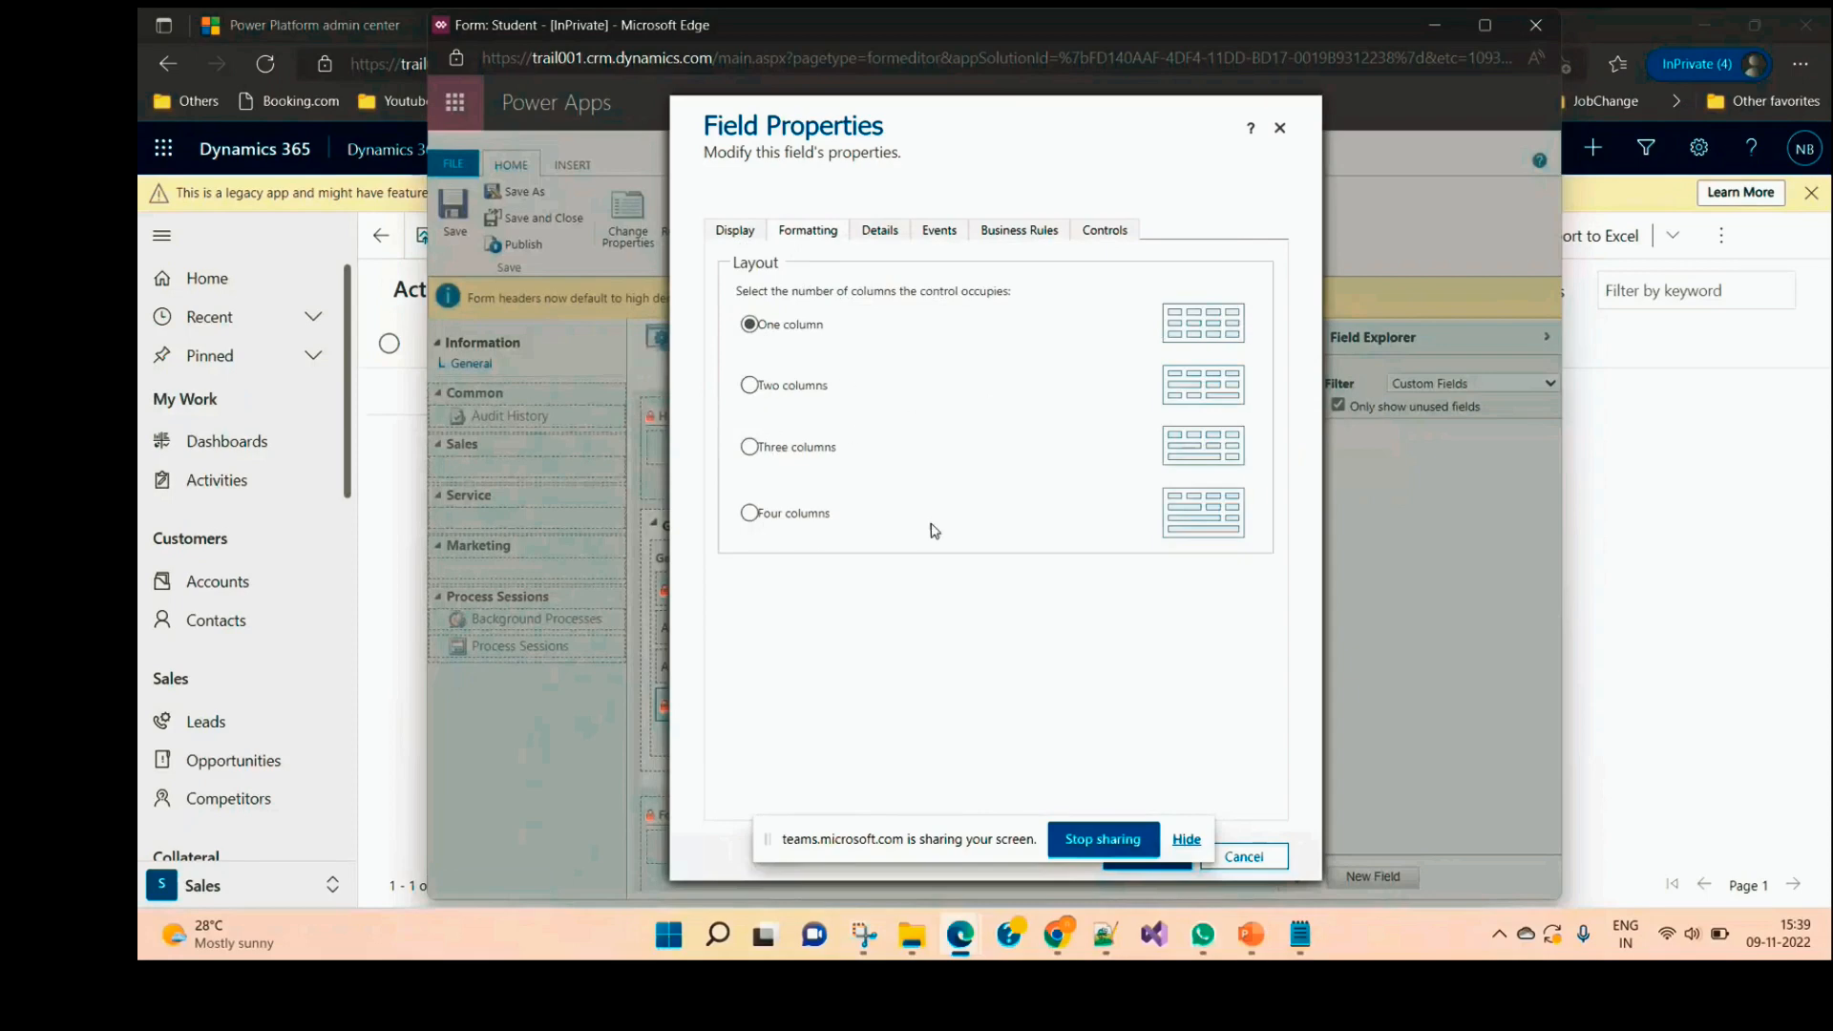
{"action": "left_click", "coordinate": [876, 234]}
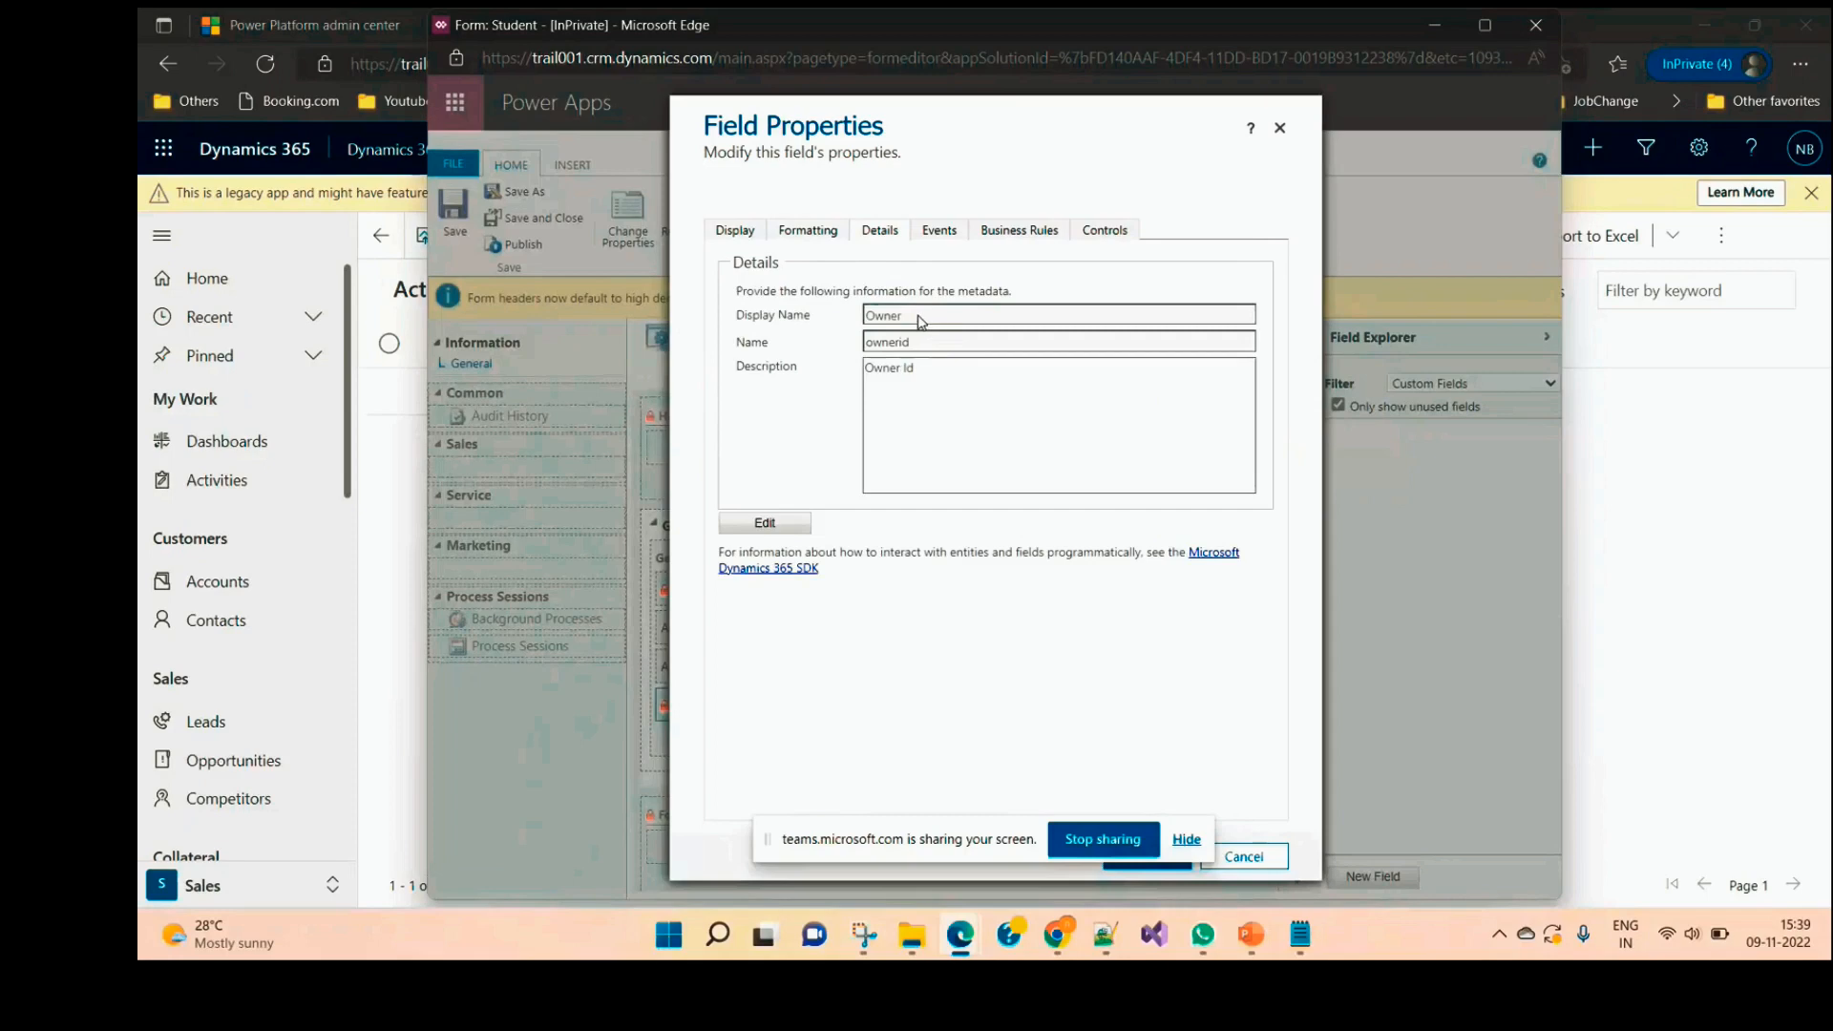
{"action": "left_click", "coordinate": [765, 525]}
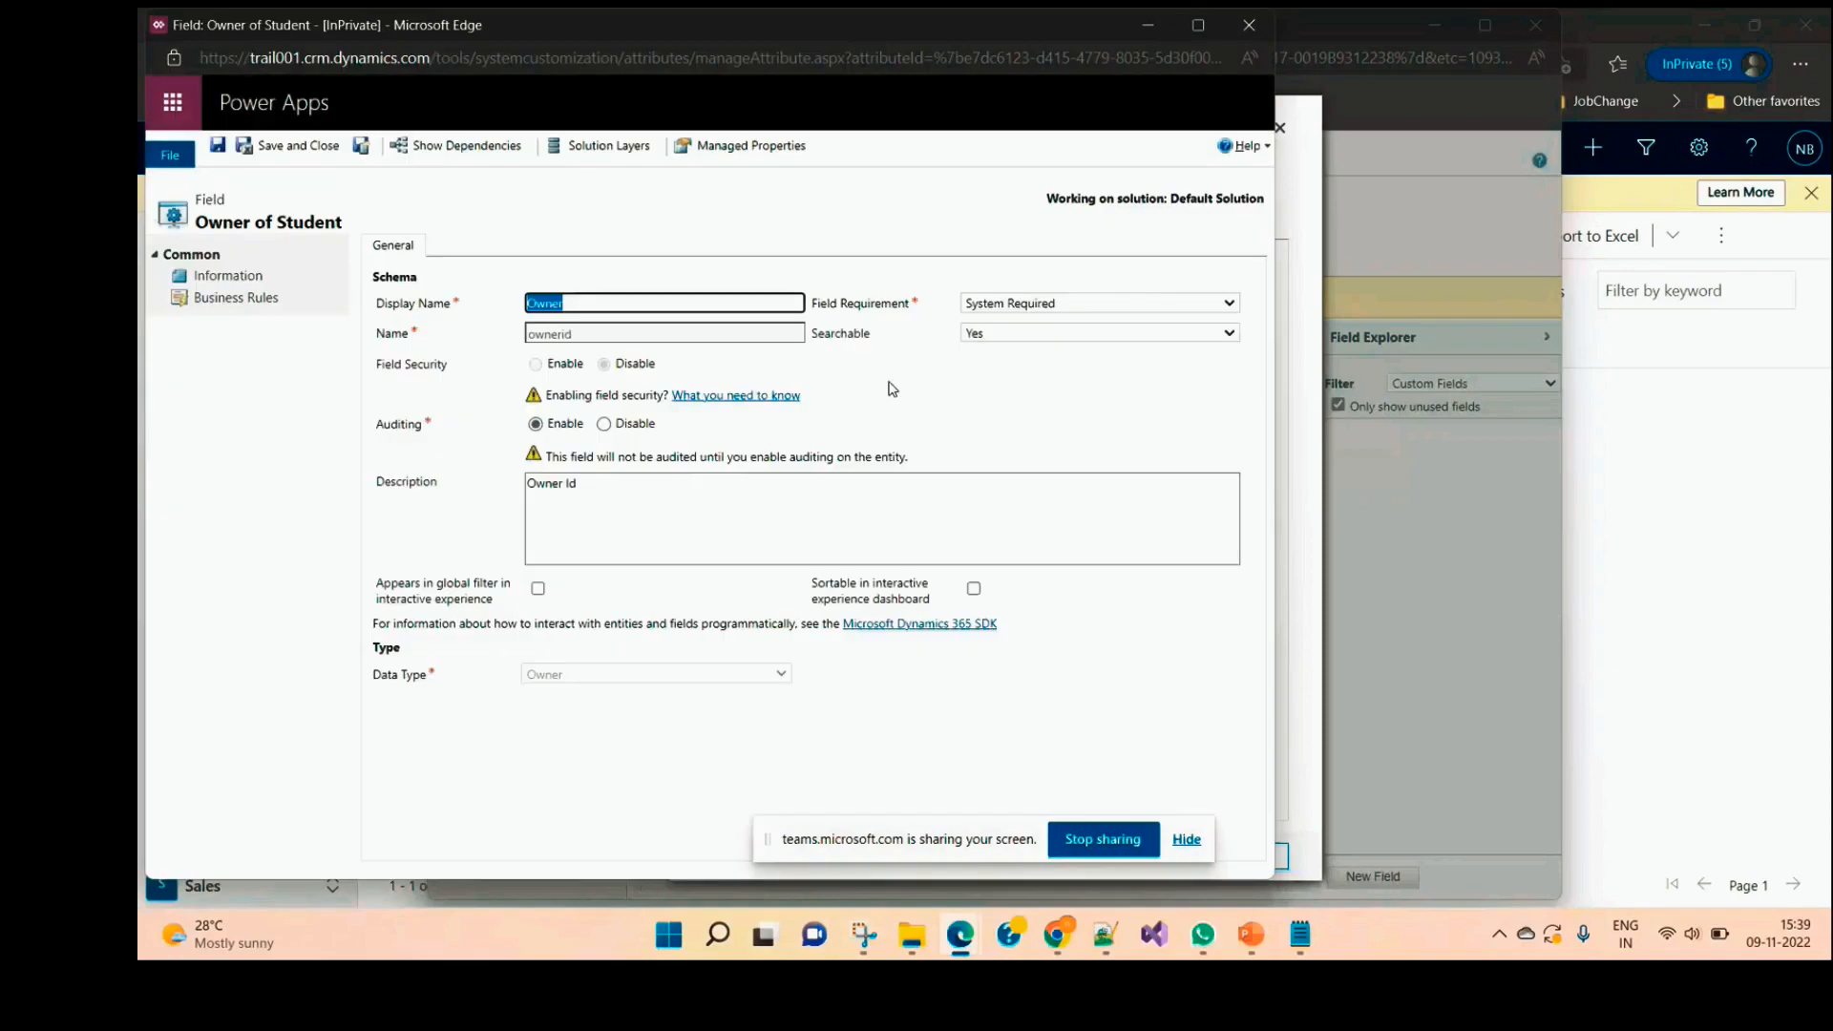
{"action": "left_click", "coordinate": [608, 302]}
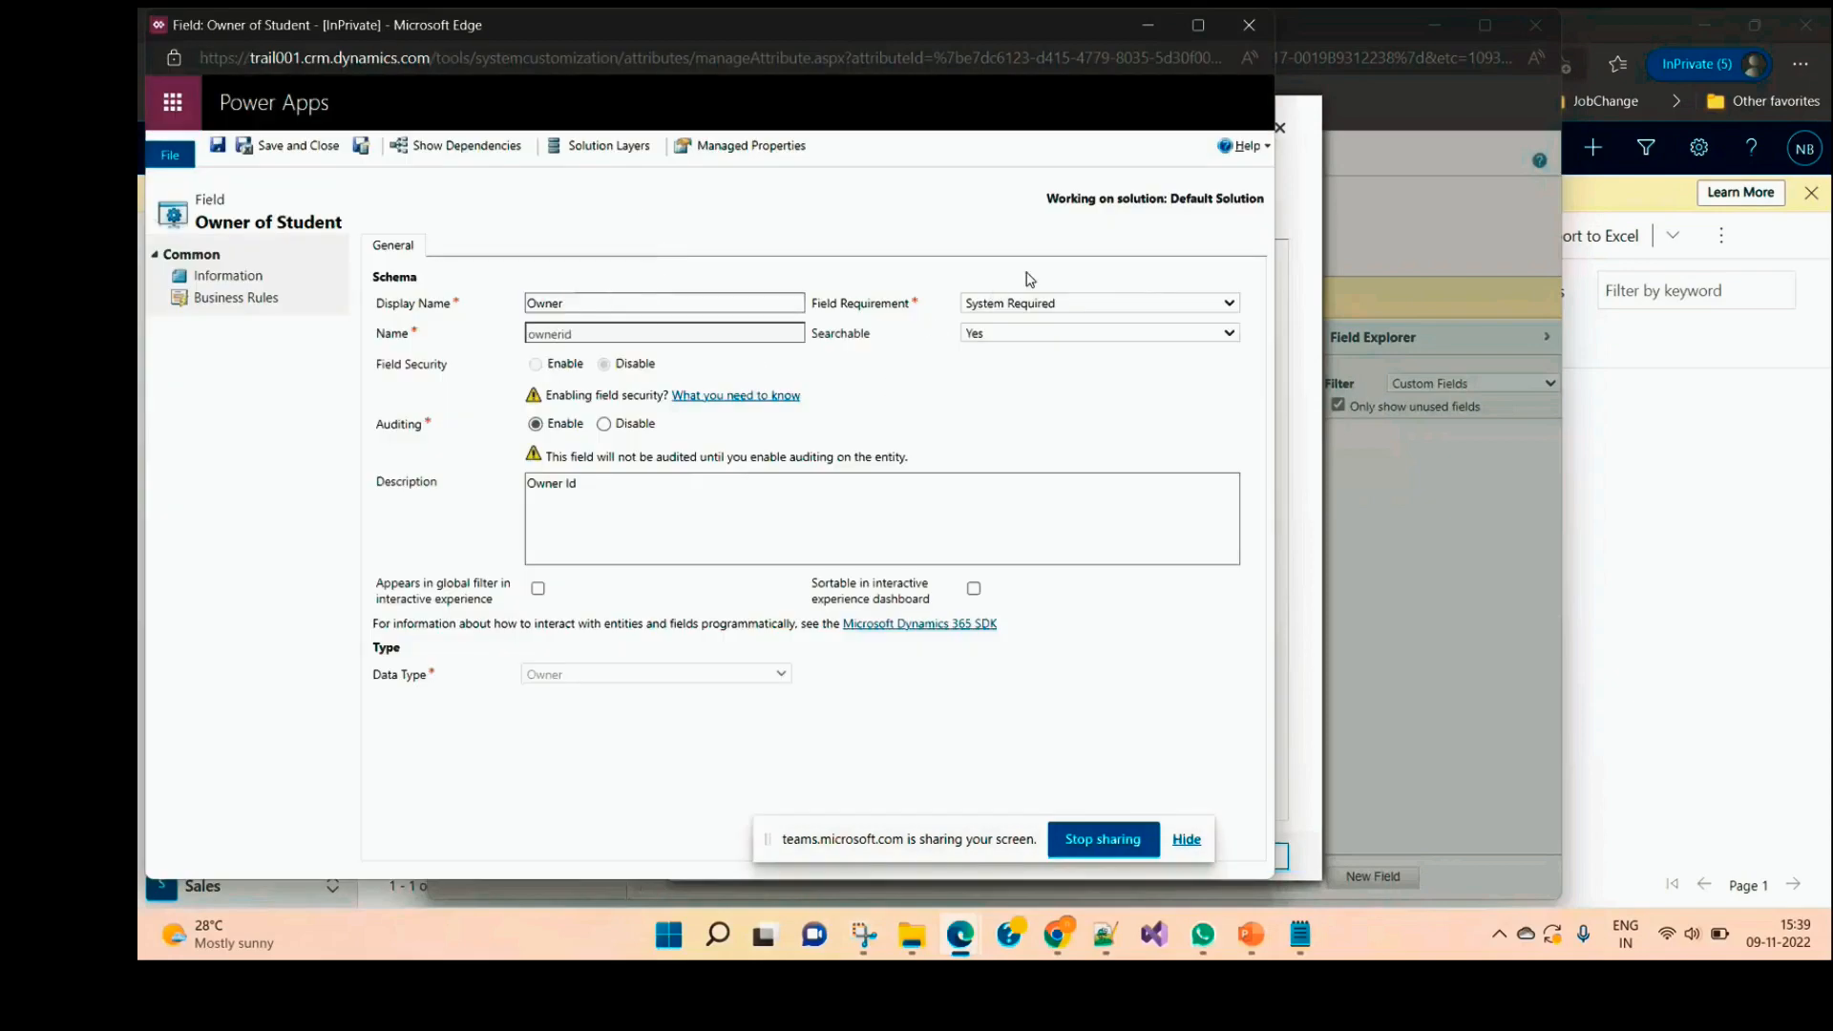
{"action": "left_click", "coordinate": [1249, 25]}
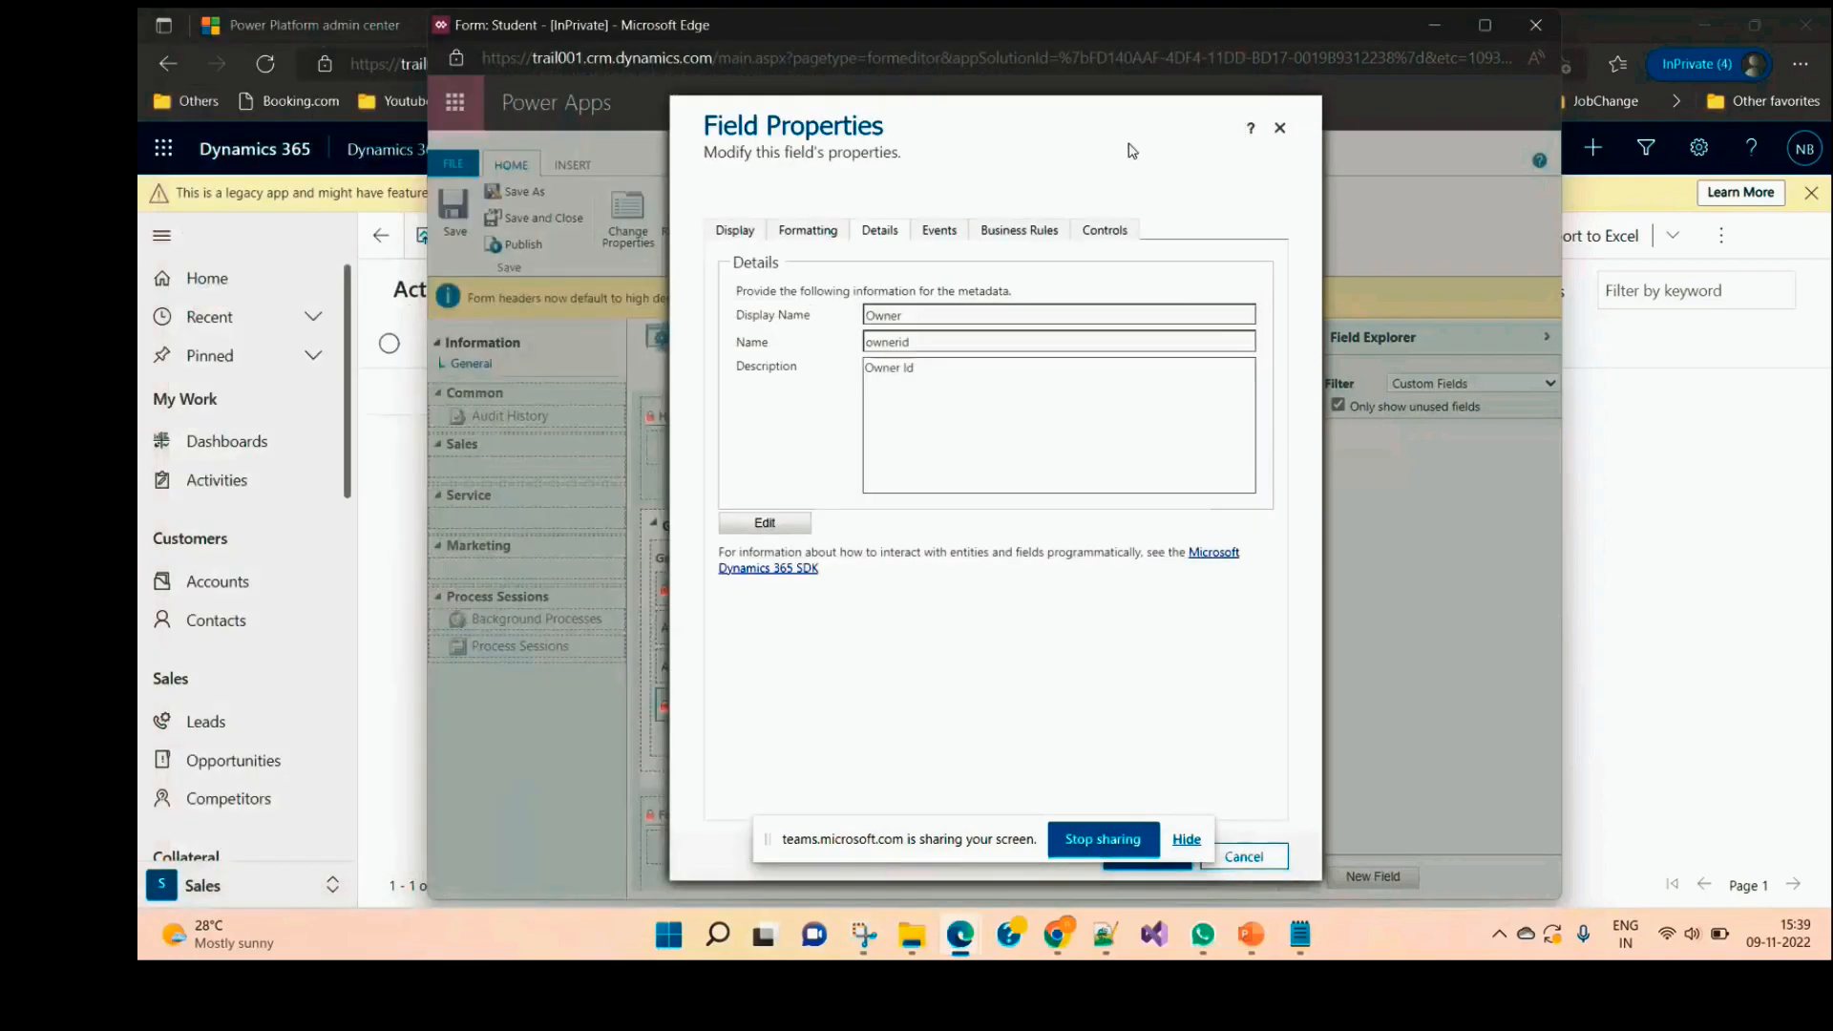
{"action": "left_click", "coordinate": [719, 232]}
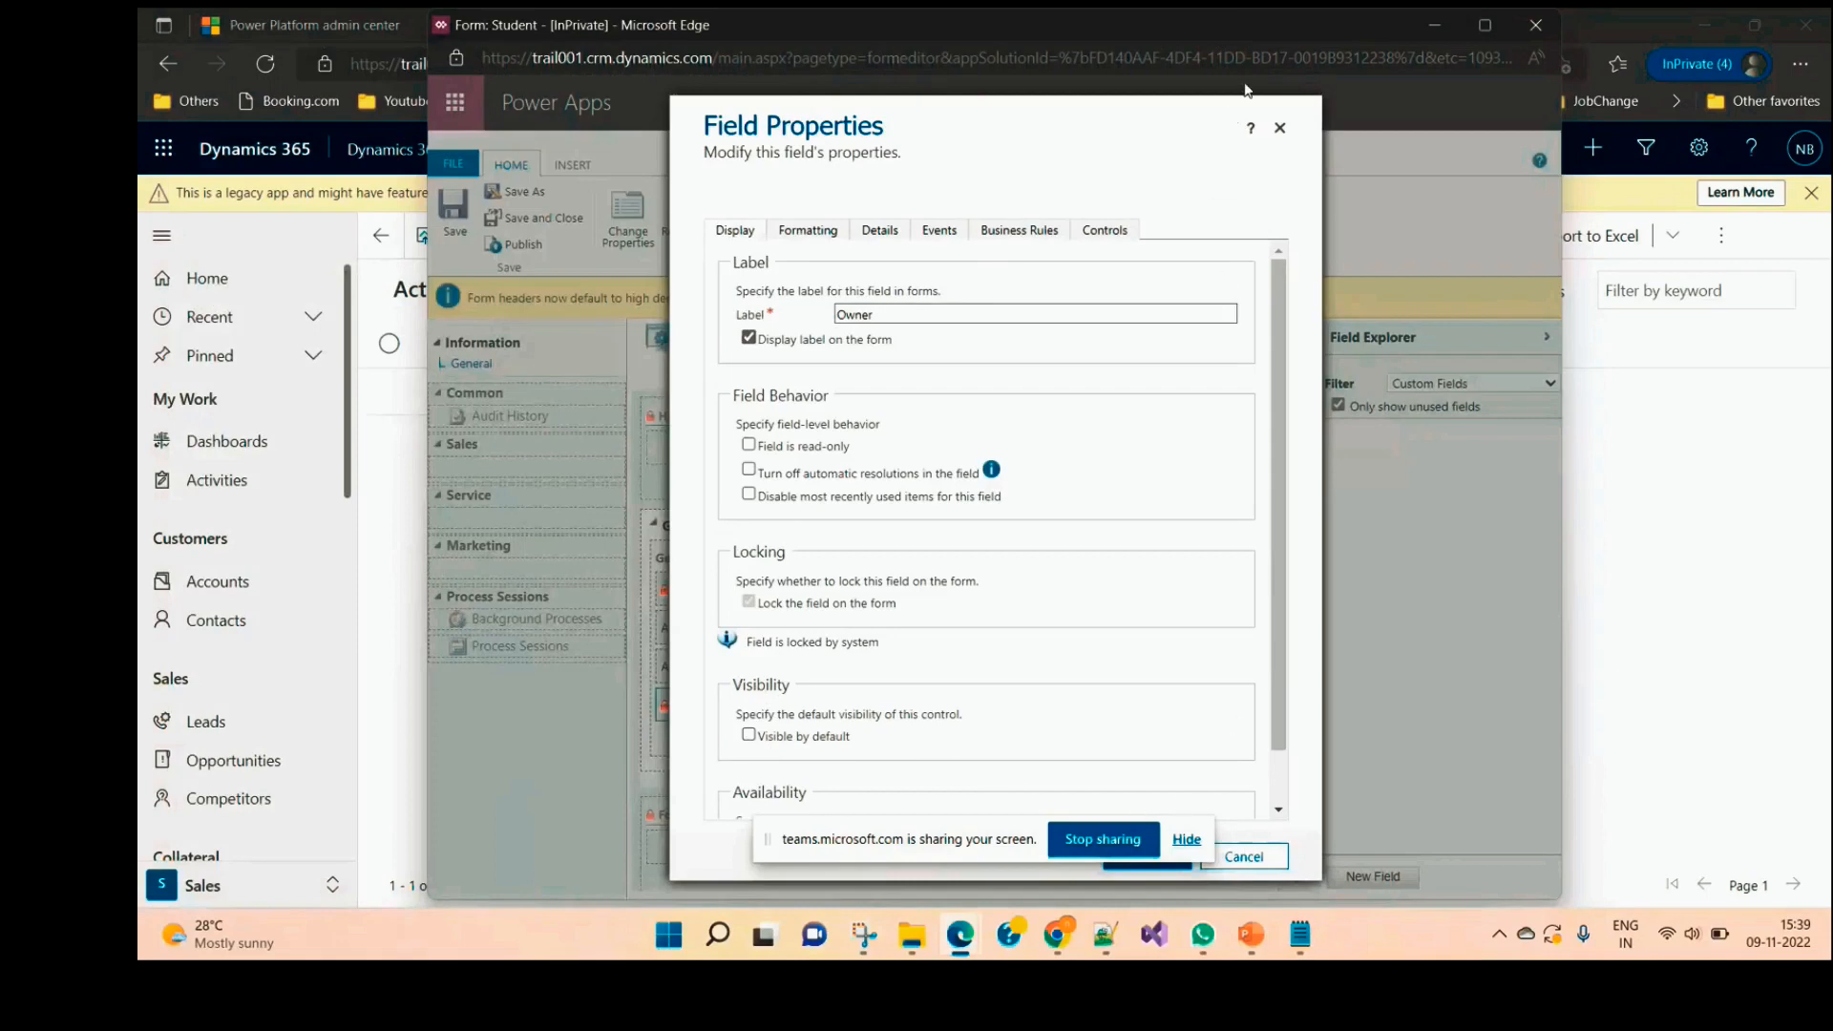
Step: Apply the Owner field properties, save and publish the Student form, and reload the Active Students list
{"action": "left_click_drag", "start_coordinate": [1352, 30], "coordinate": [1486, 29]}
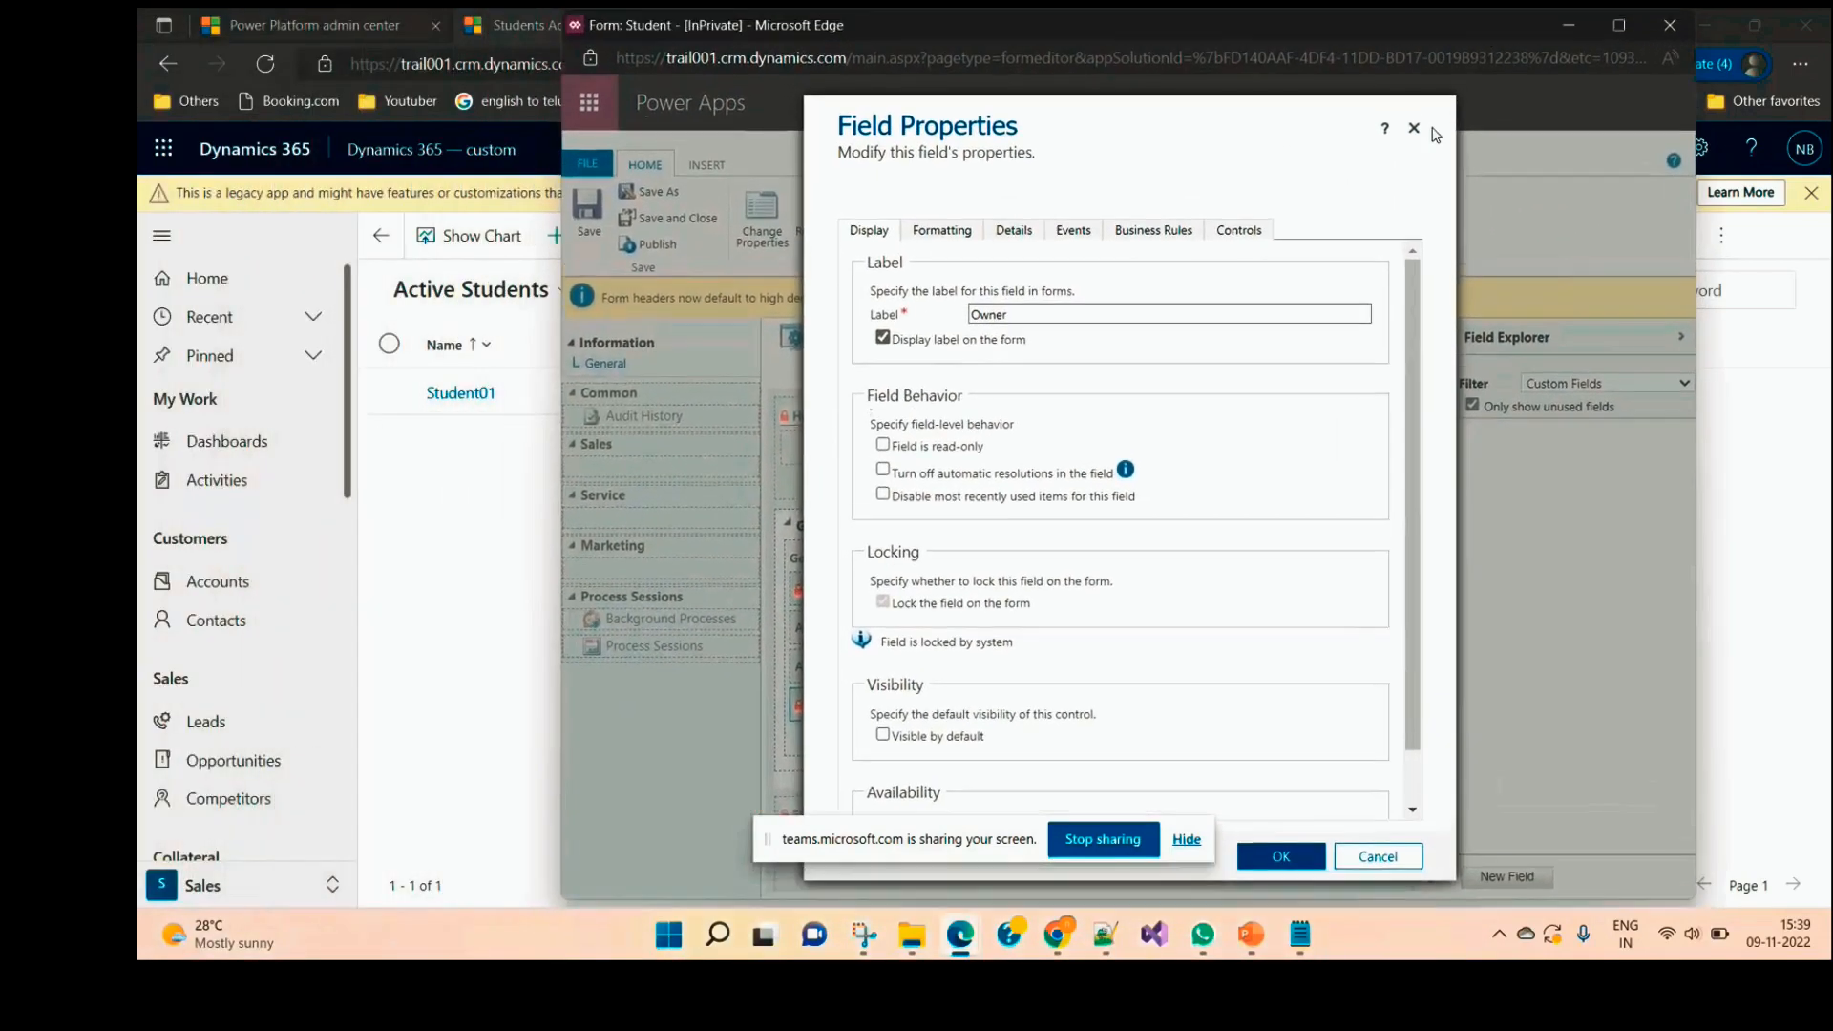
{"action": "left_click", "coordinate": [1281, 859]}
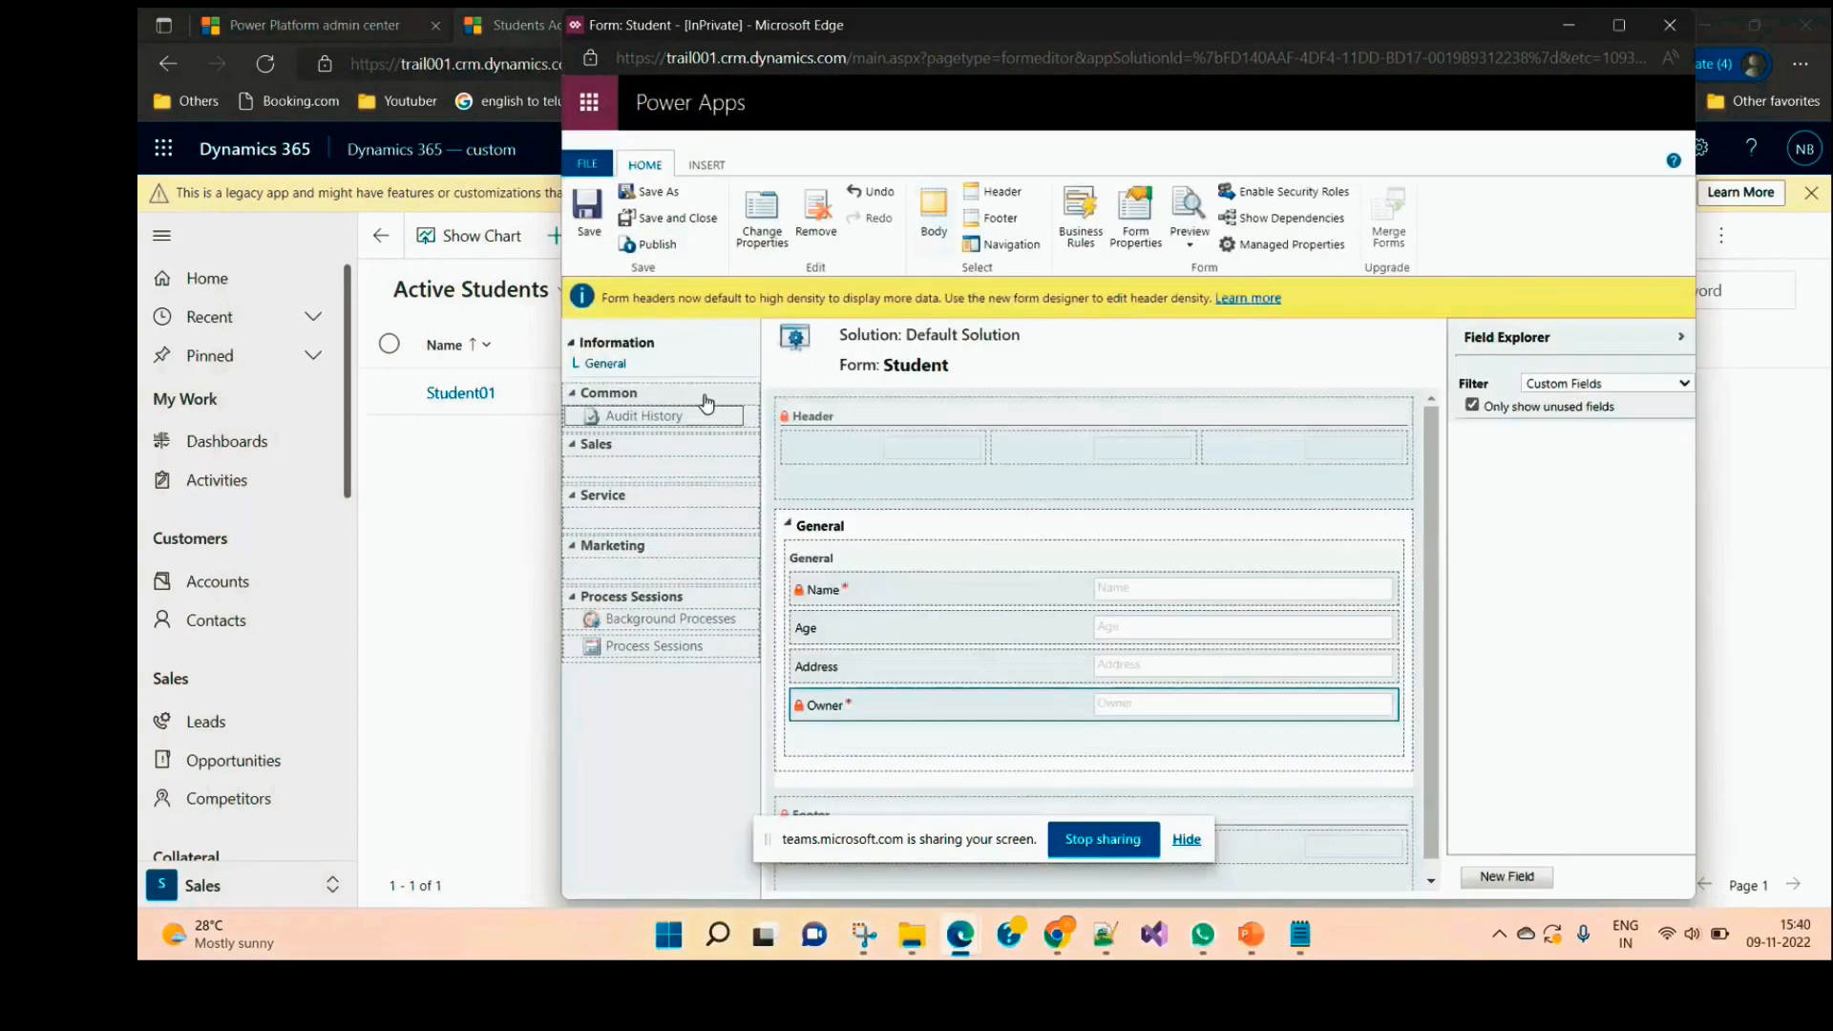
{"action": "left_click", "coordinate": [586, 229]}
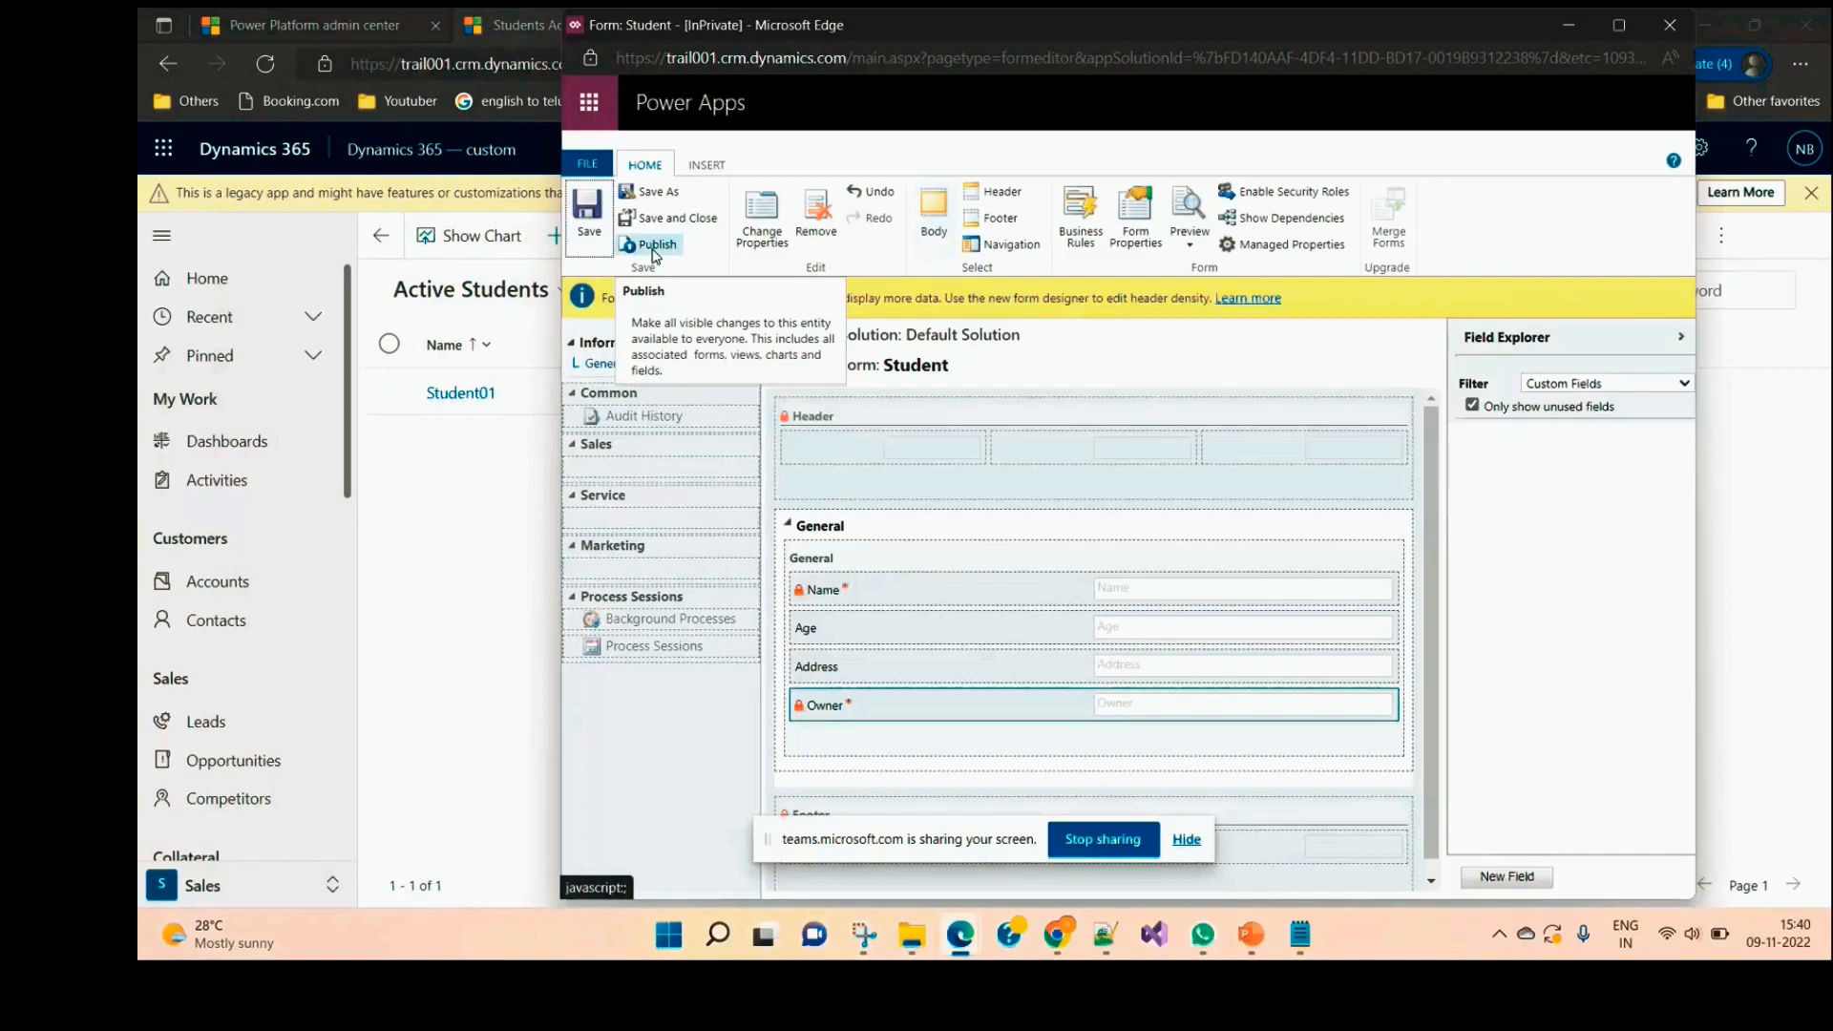
{"action": "left_click", "coordinate": [656, 246]}
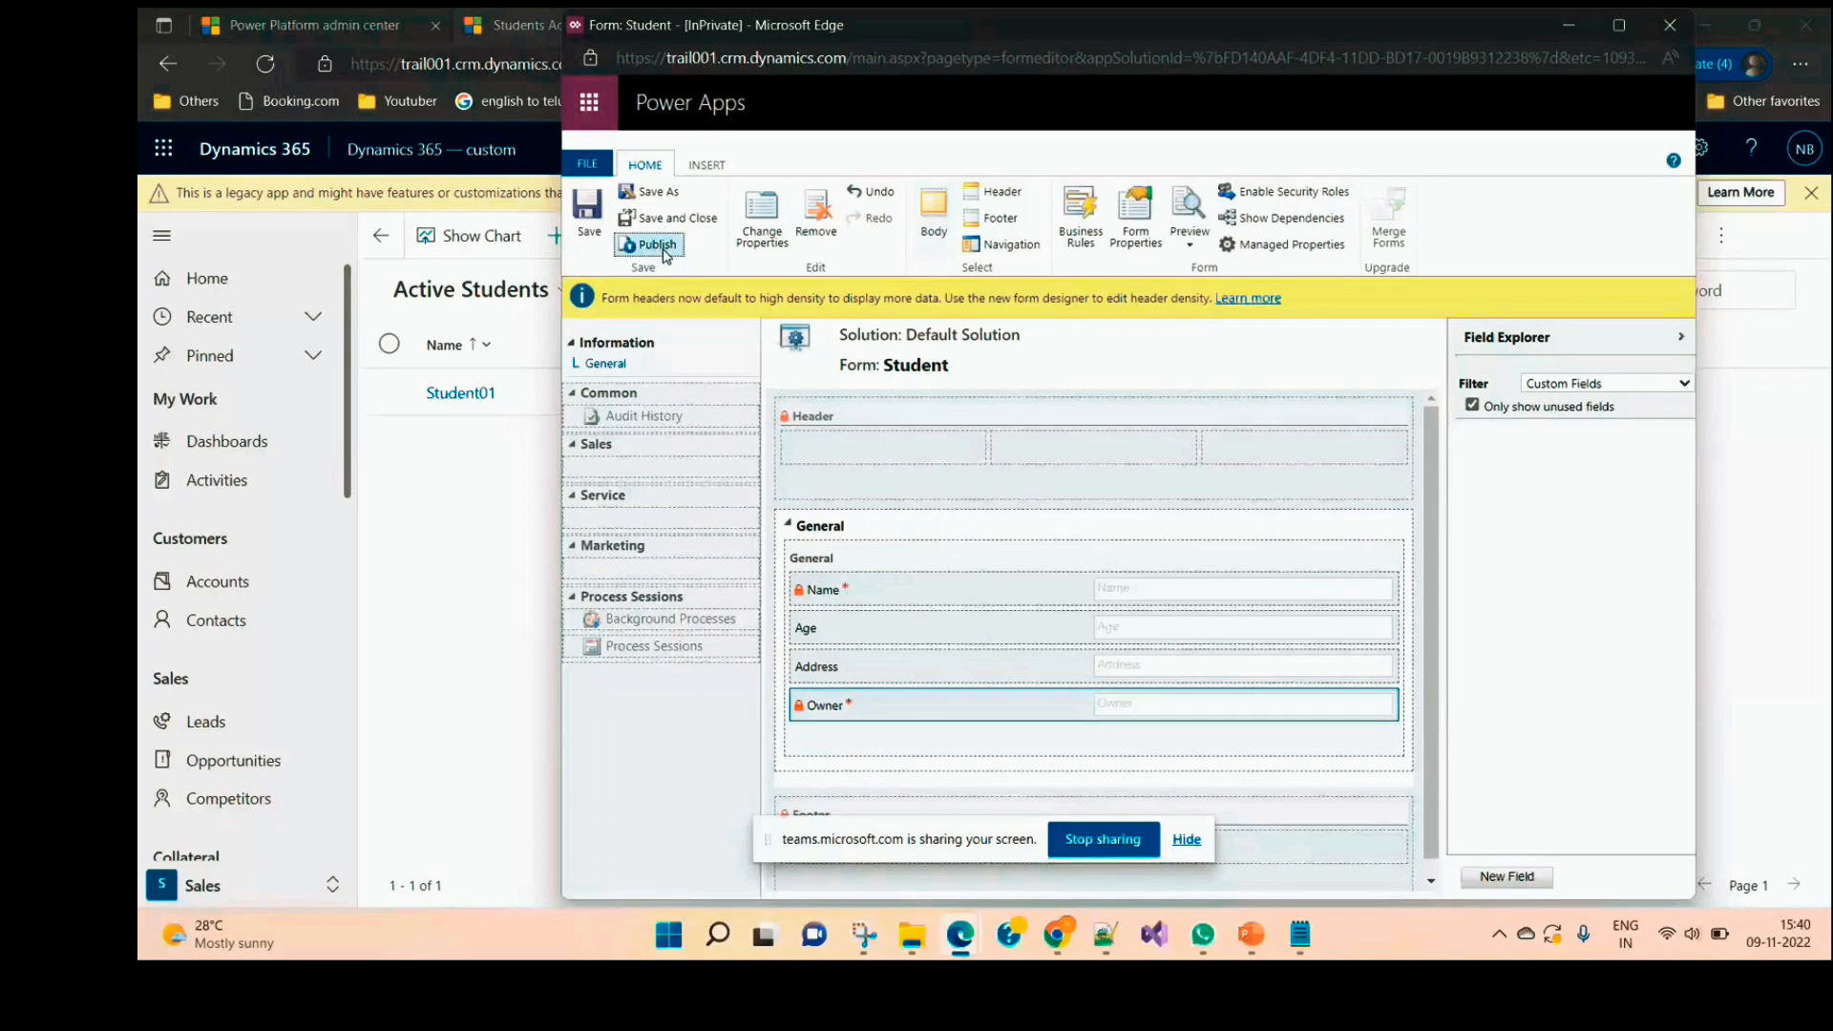
{"action": "left_click", "coordinate": [524, 483]}
{"action": "key", "text": "F5"}
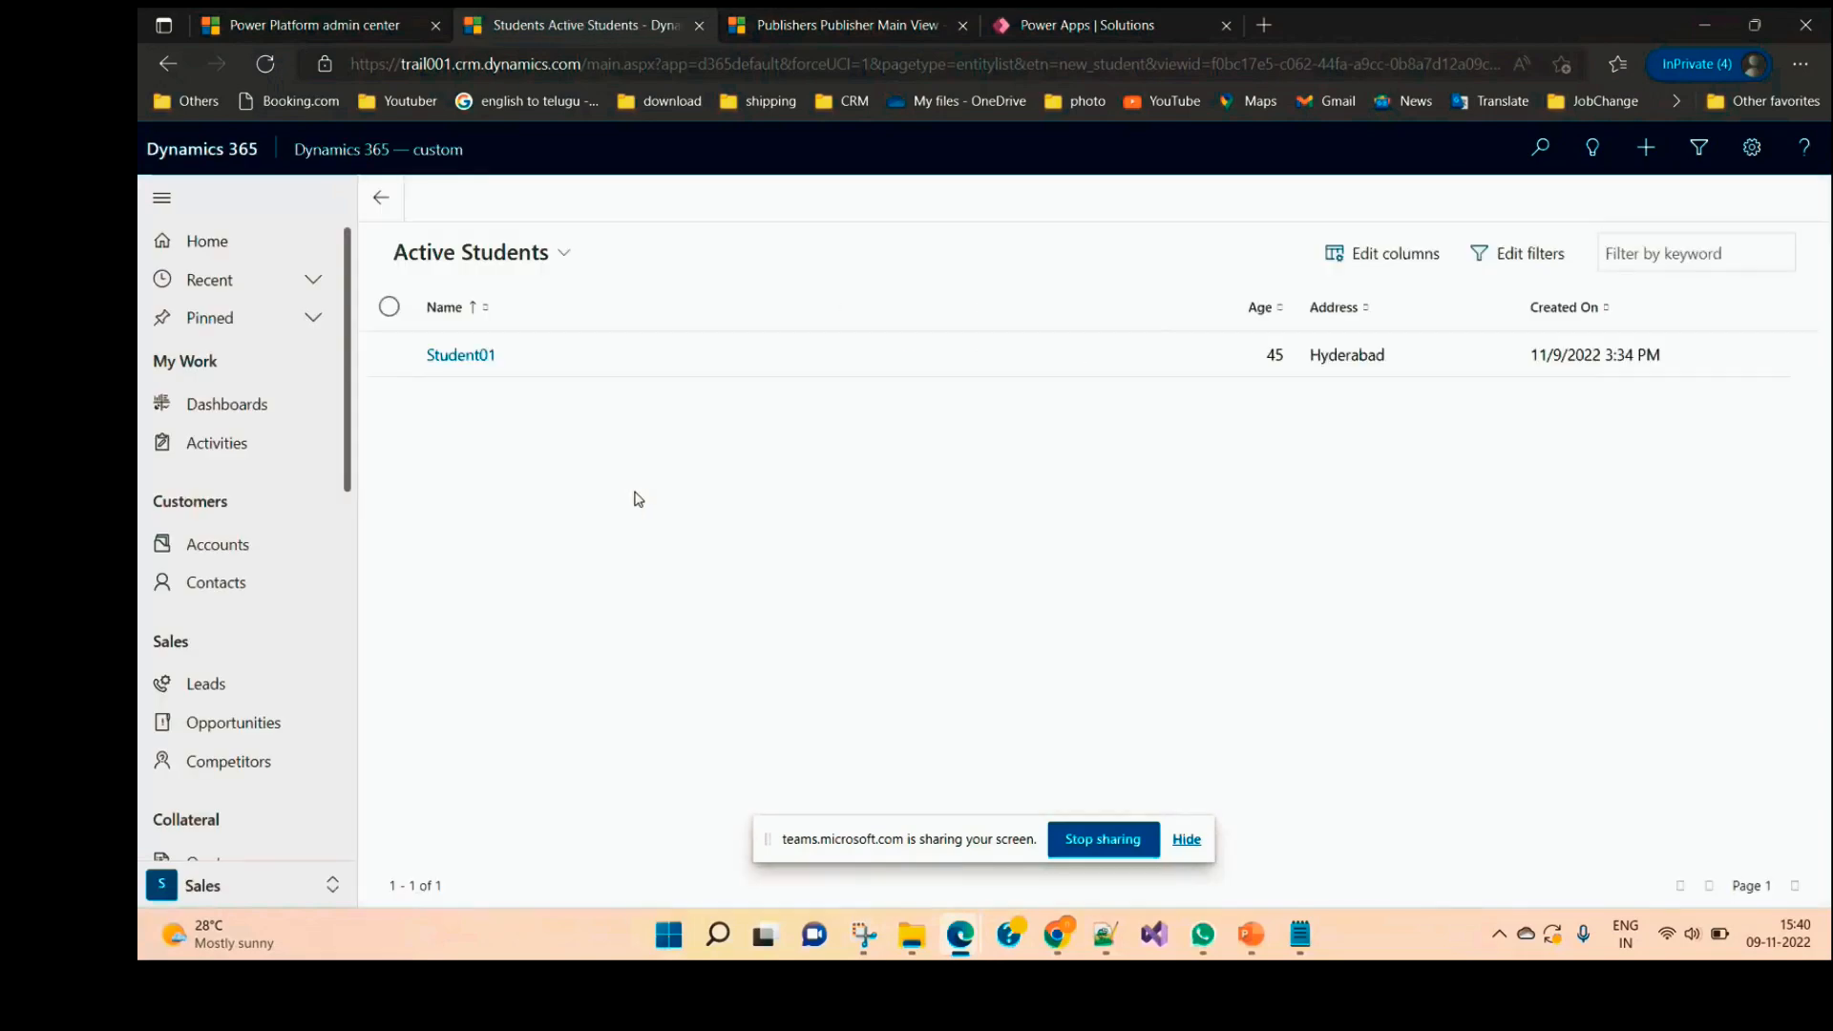
Step: Open the Student01 record from the Active Students list to check which fields its form shows
{"action": "left_click", "coordinate": [450, 362]}
{"action": "left_click", "coordinate": [687, 450]}
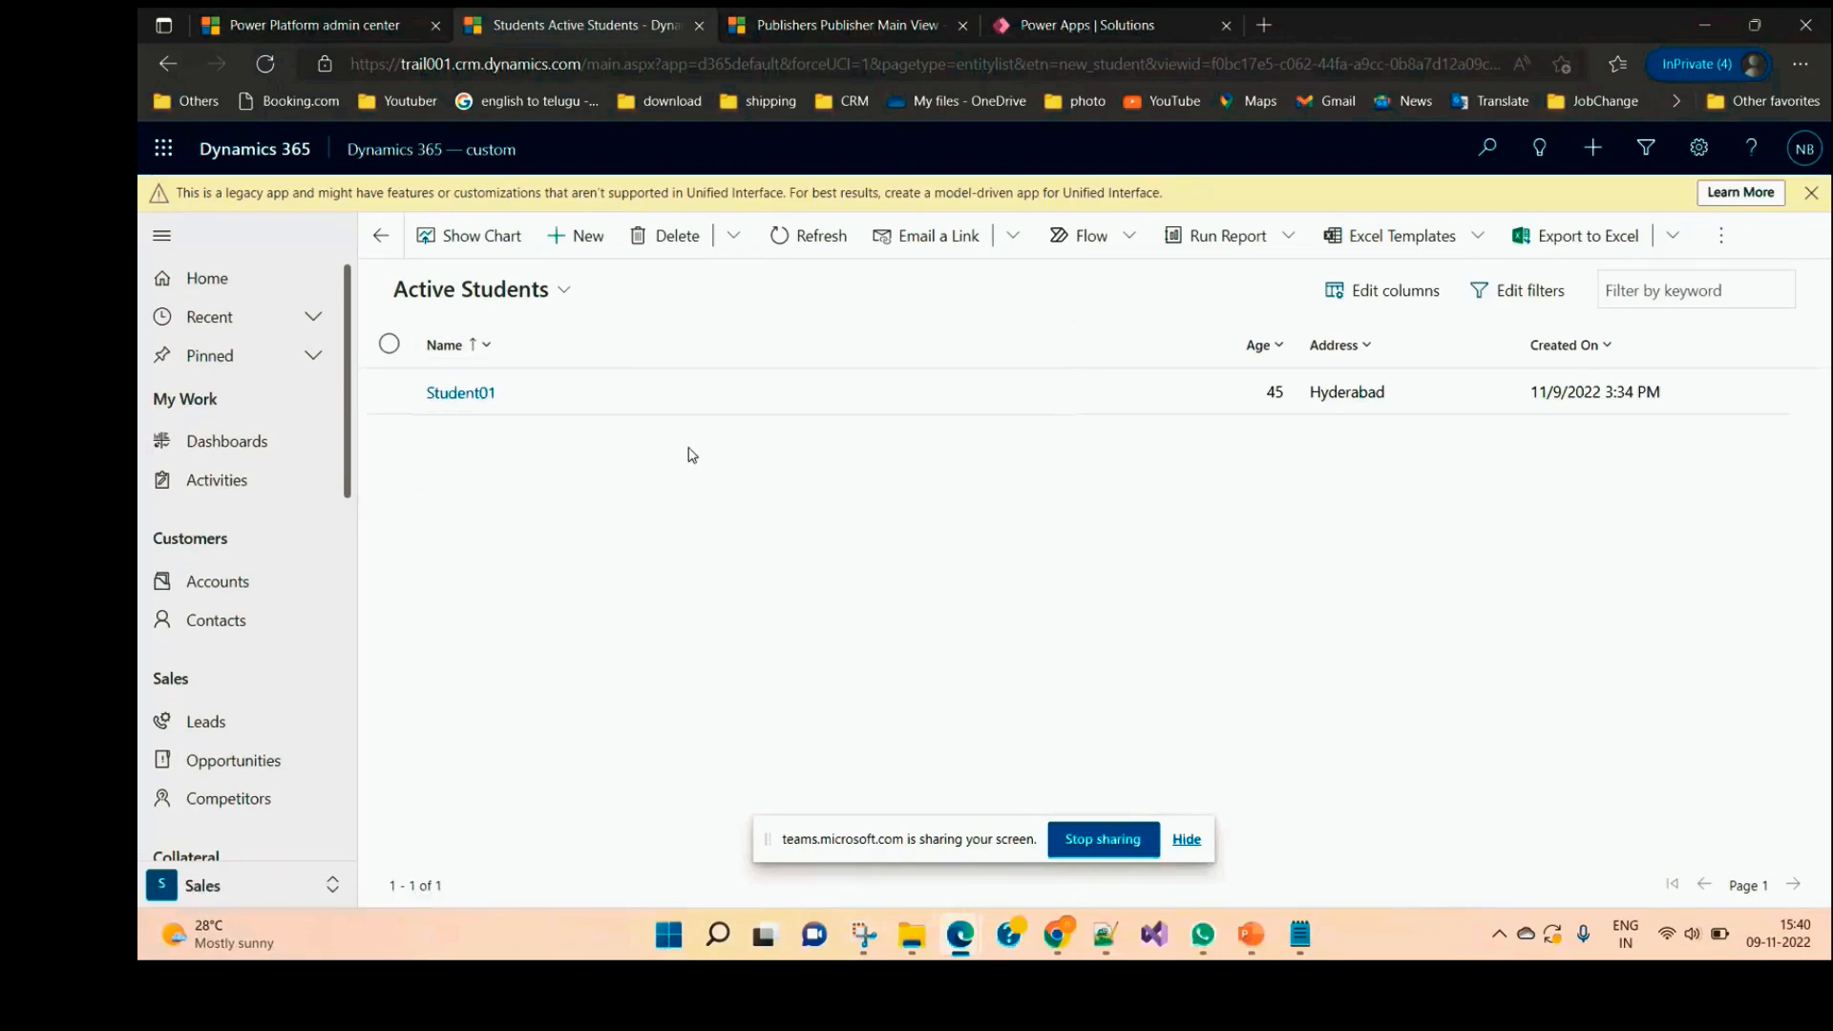
{"action": "left_click", "coordinate": [460, 394]}
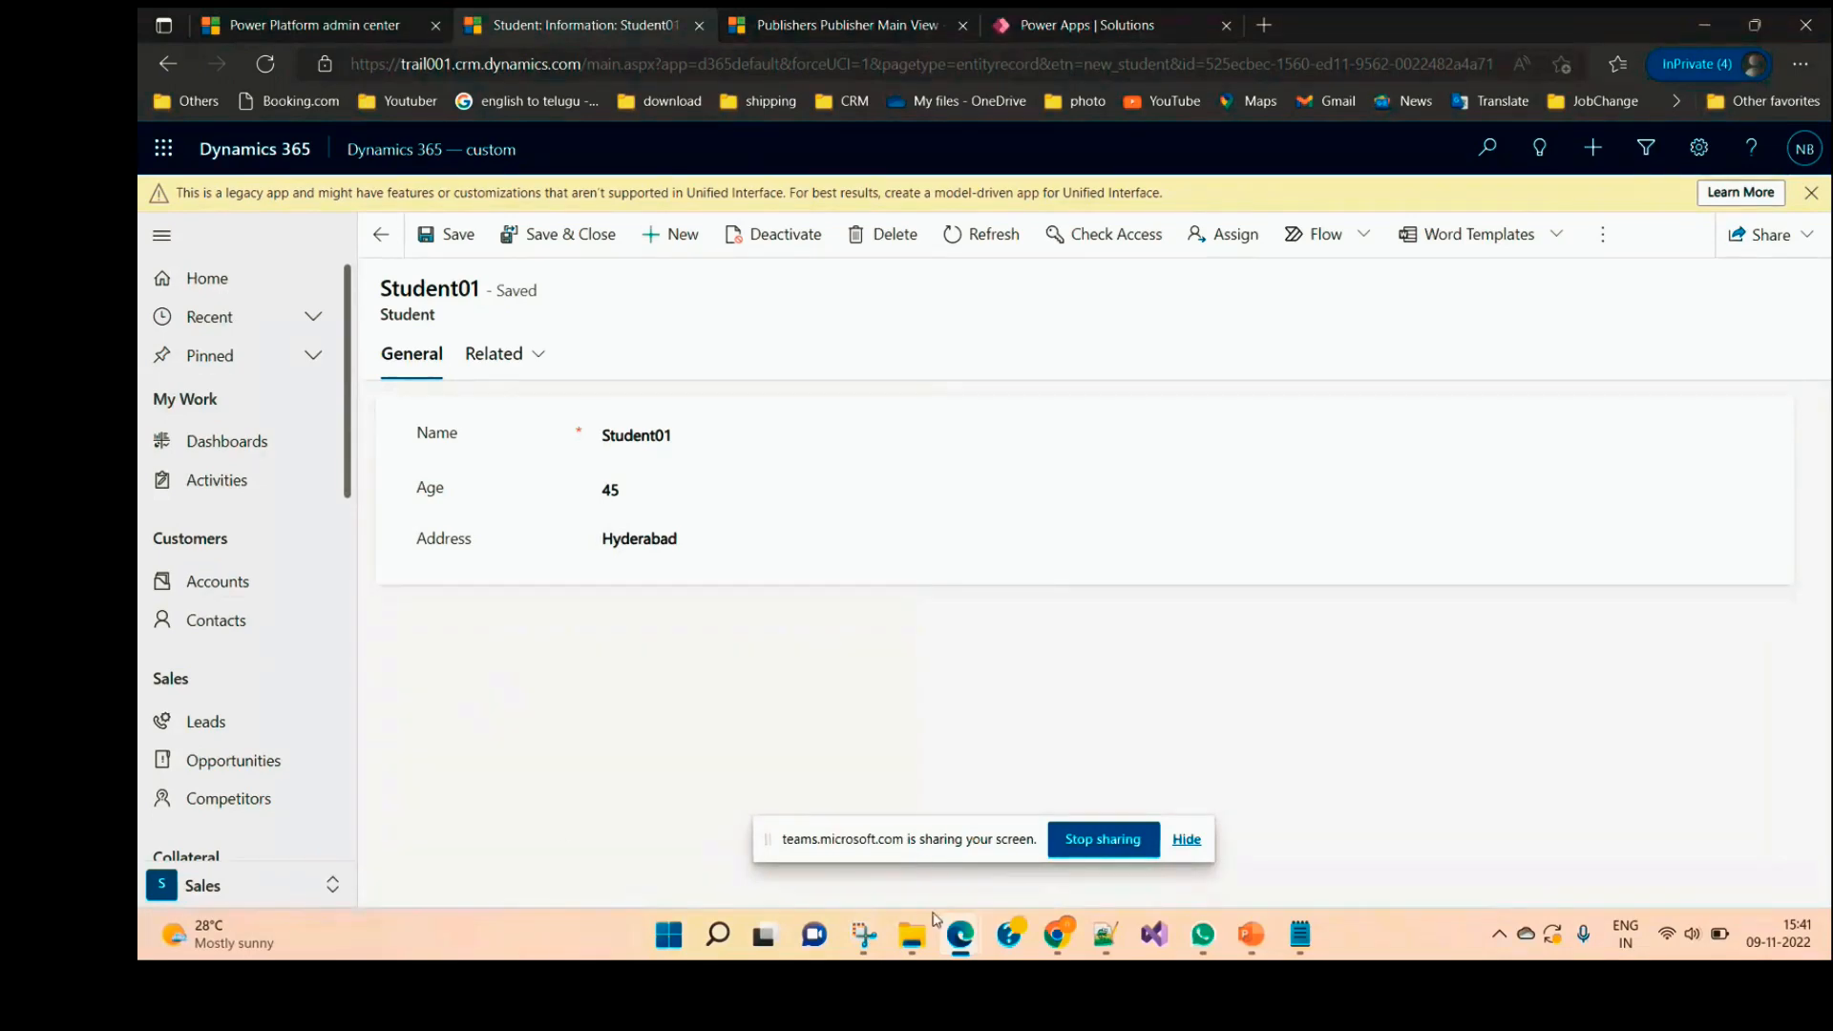
Step: Return to the Student form editor, maximize its window and show the form's business rules
{"action": "left_click", "coordinate": [960, 945]}
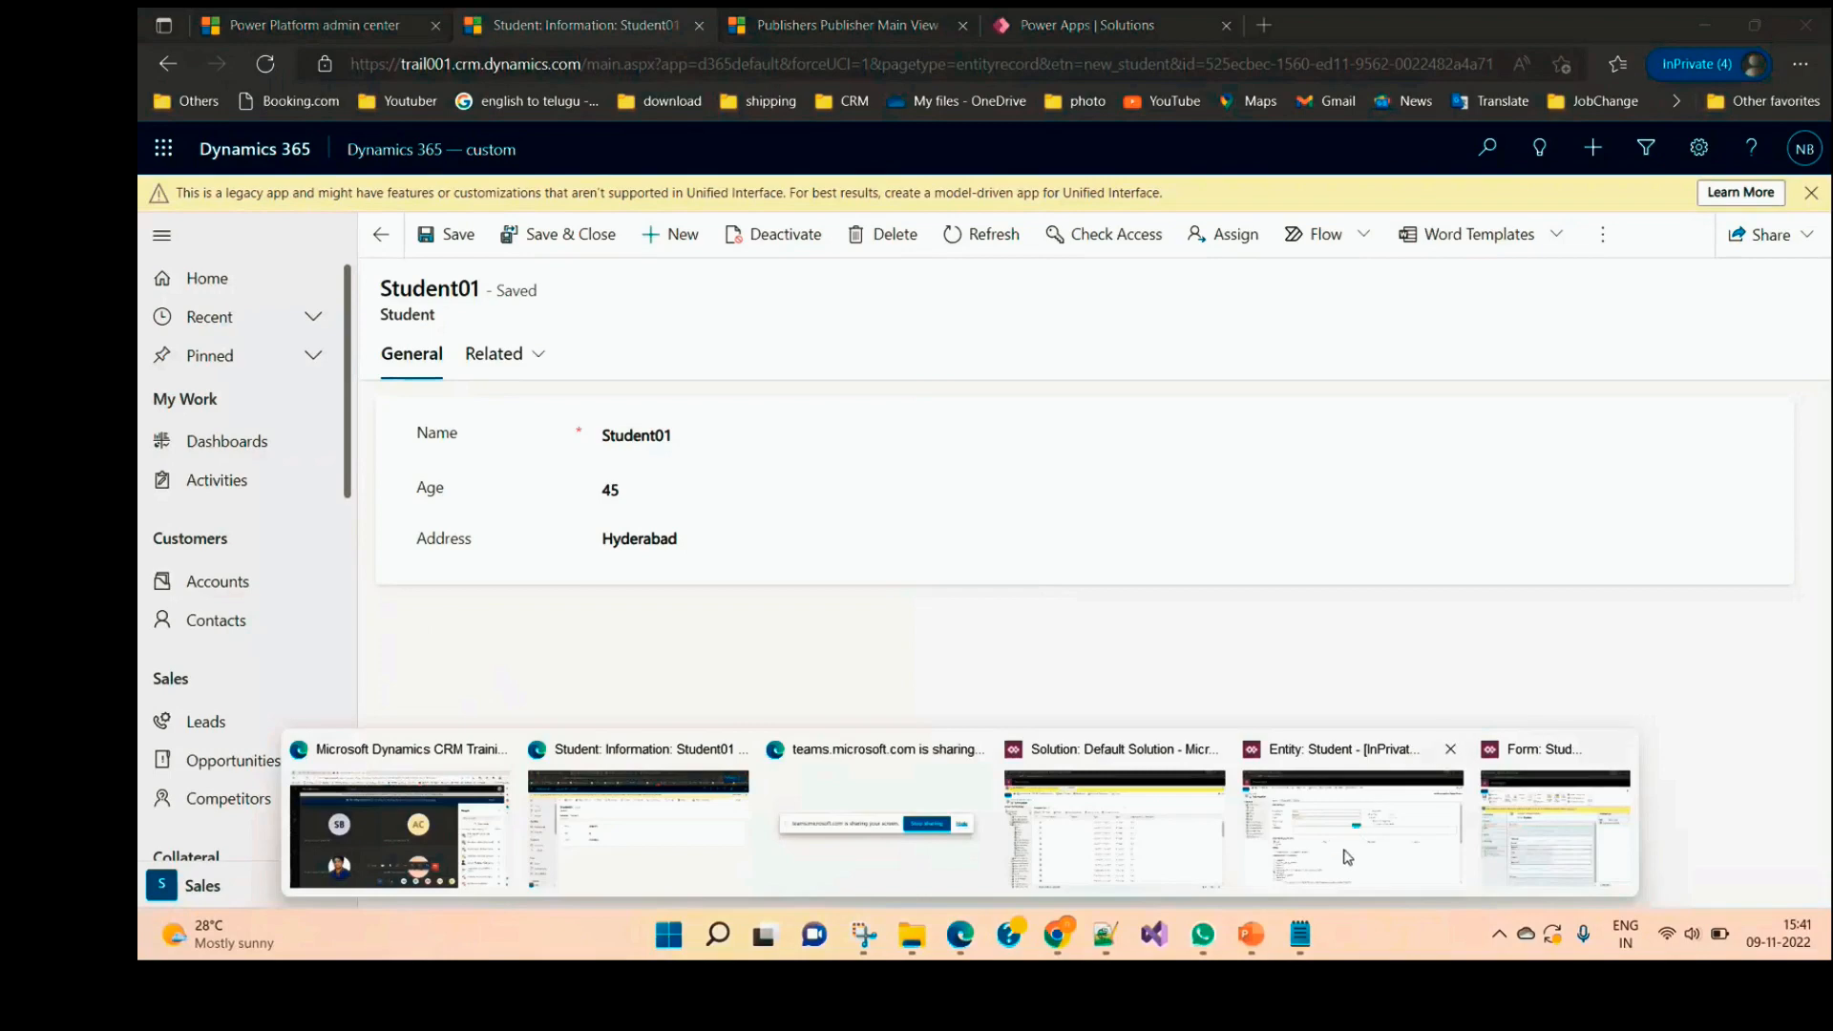
{"action": "left_click", "coordinate": [1514, 850]}
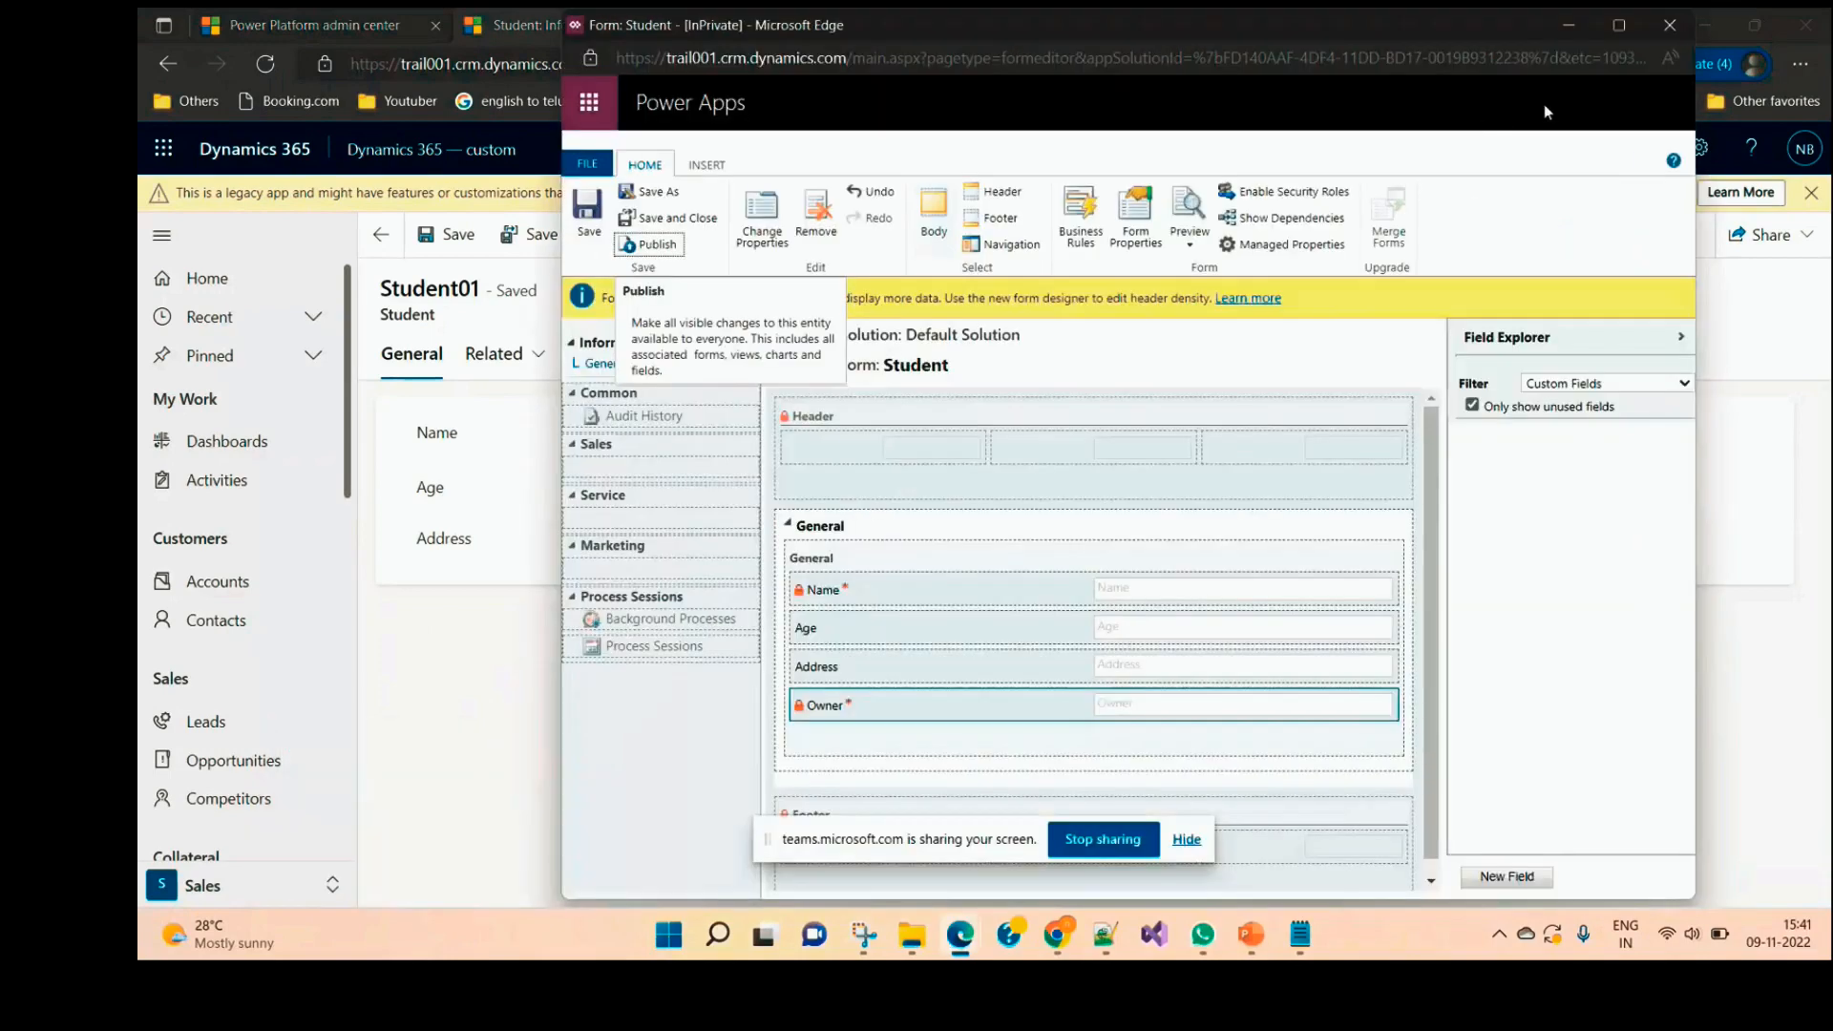
{"action": "left_click", "coordinate": [1617, 29]}
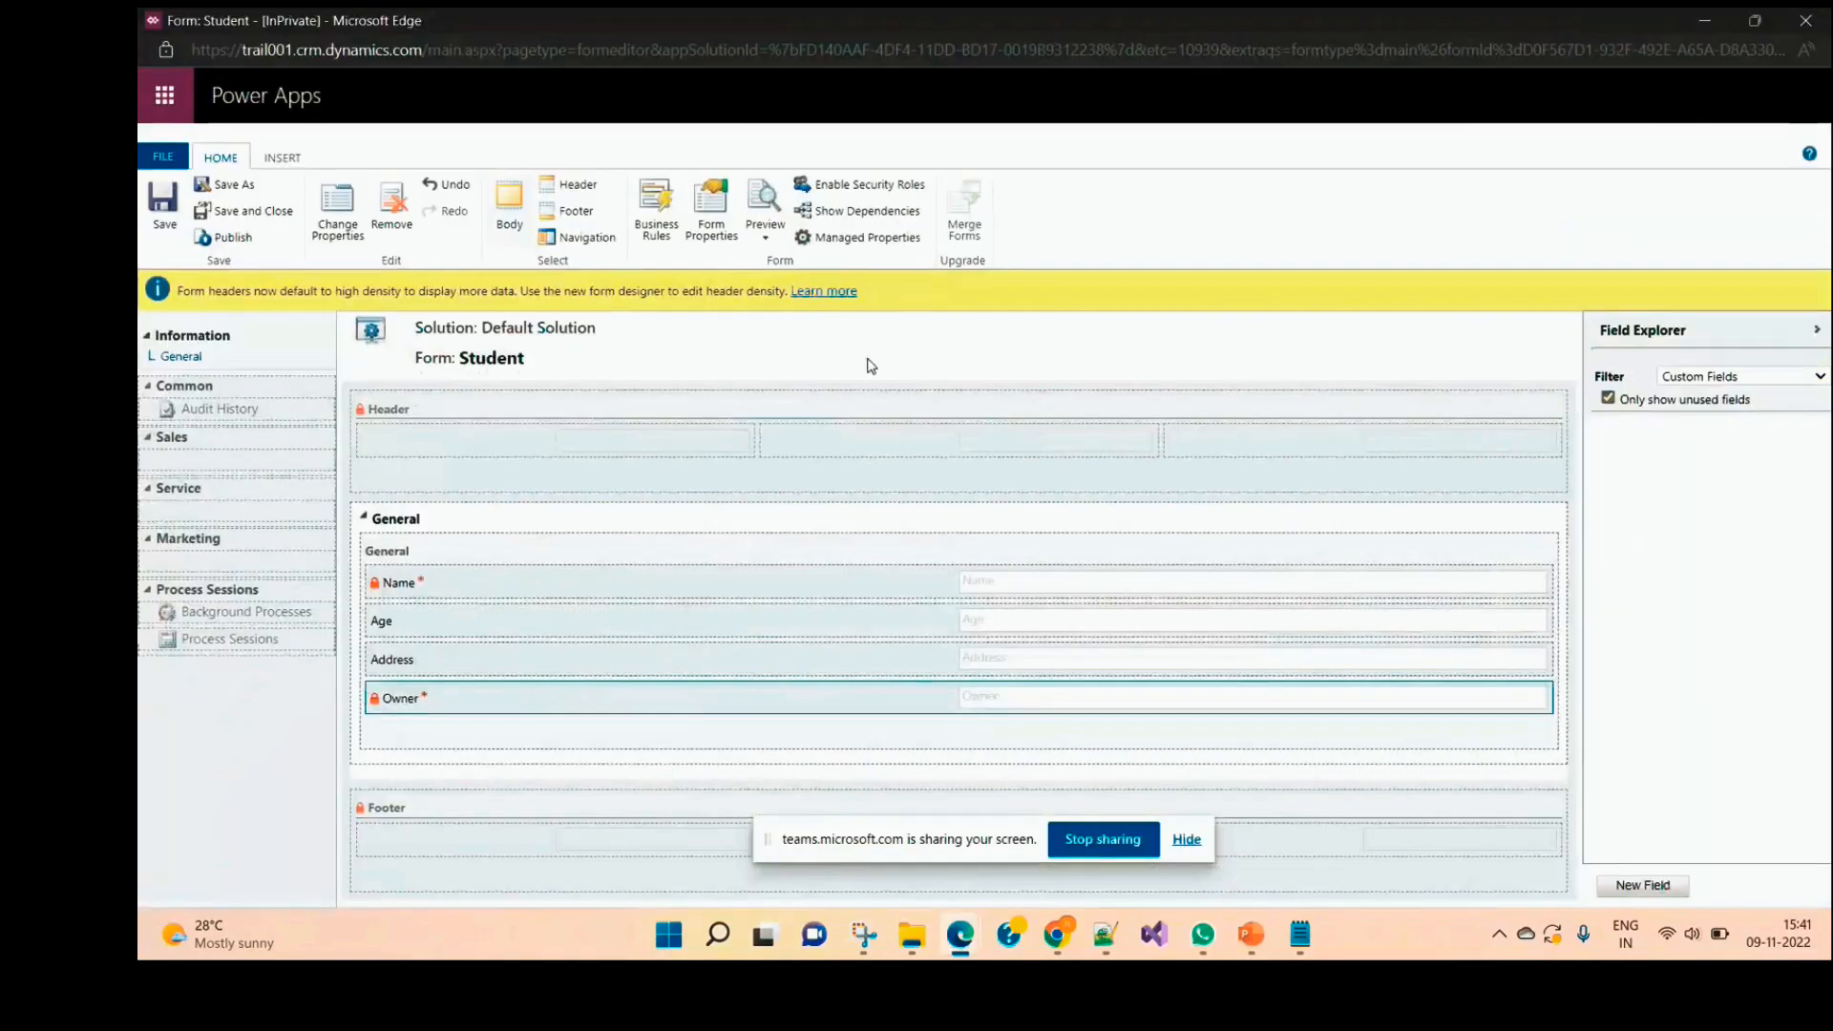
{"action": "left_click", "coordinate": [658, 230]}
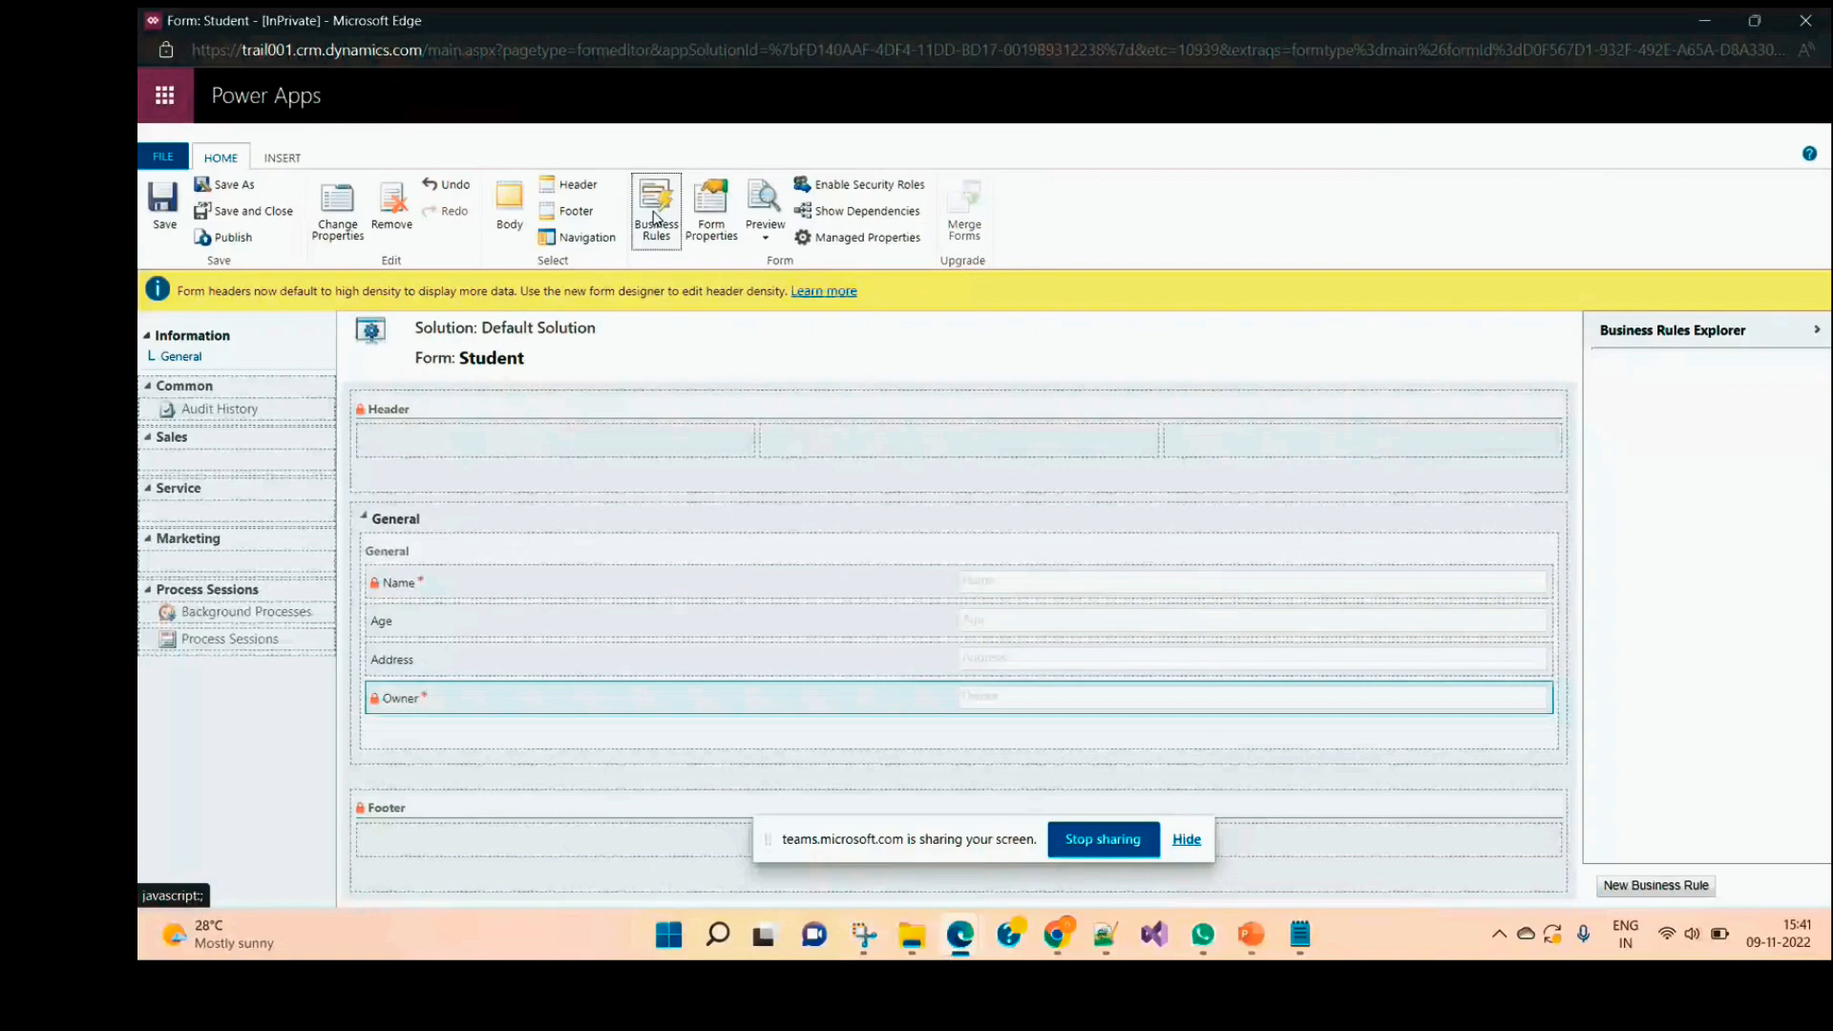
{"action": "mouse_move", "coordinate": [1057, 936]}
{"action": "left_click", "coordinate": [1179, 792]}
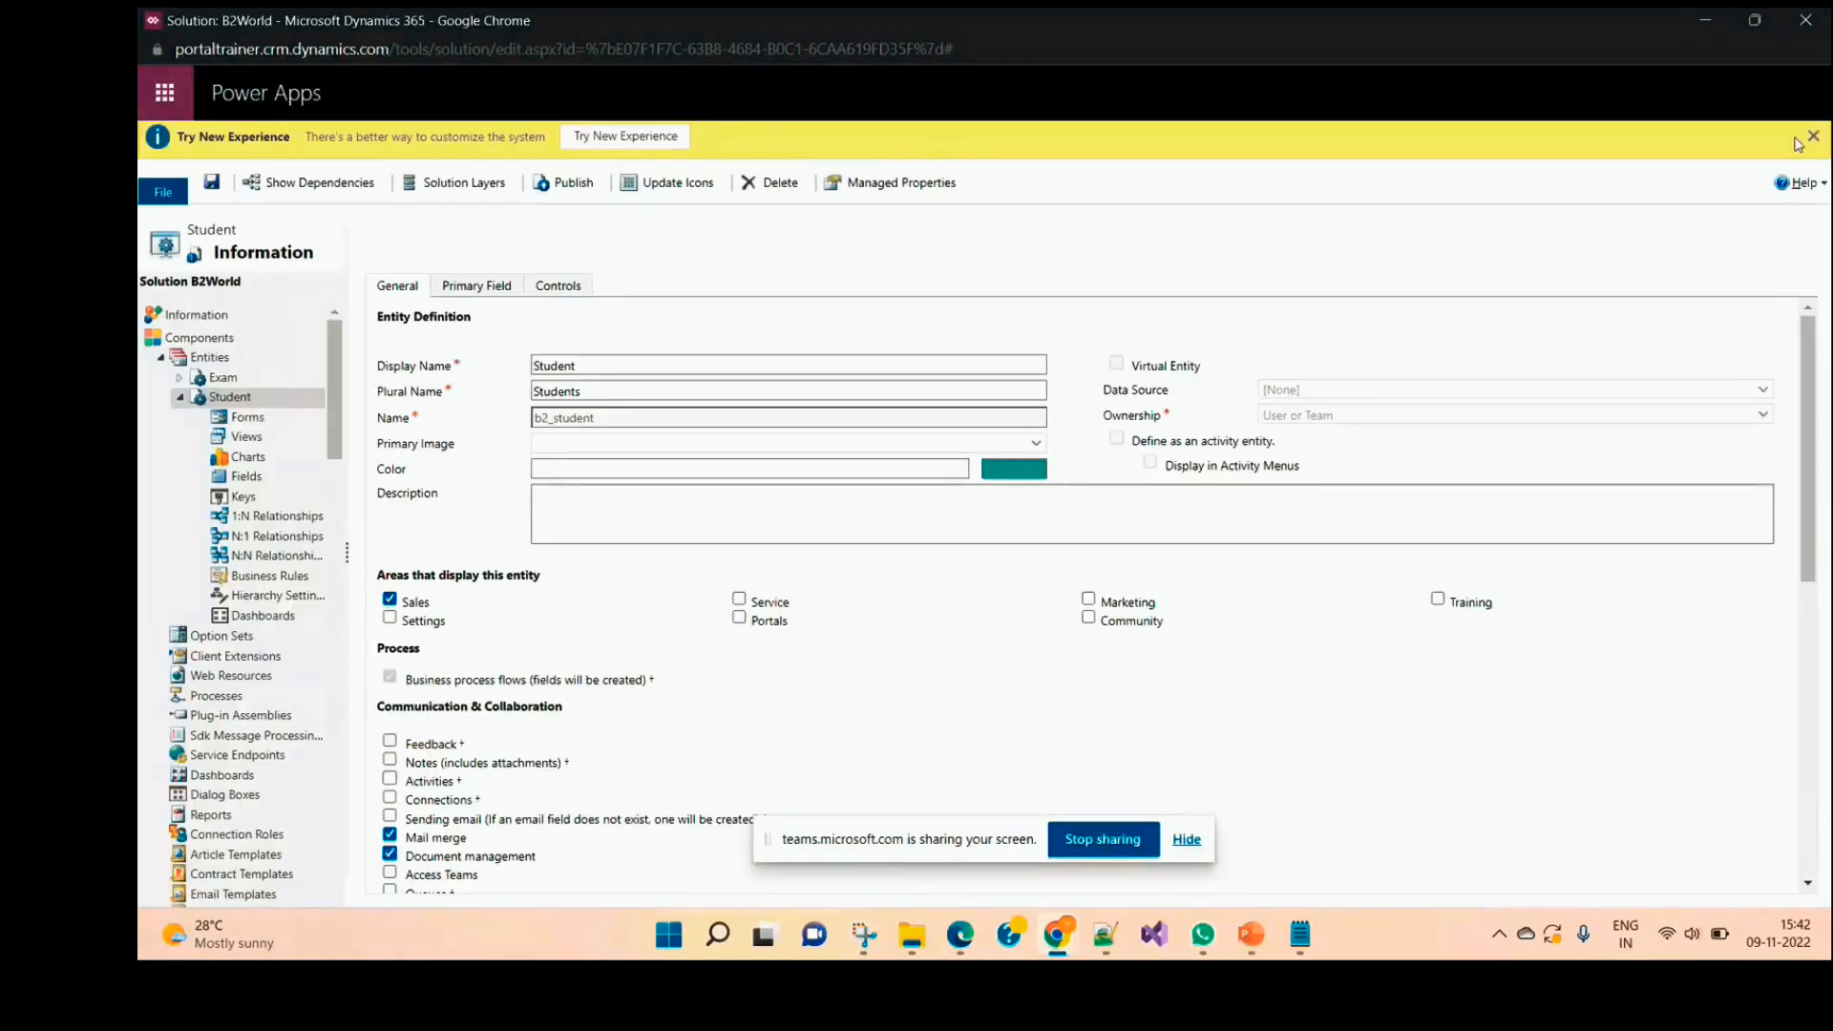
{"action": "left_click", "coordinate": [1713, 18]}
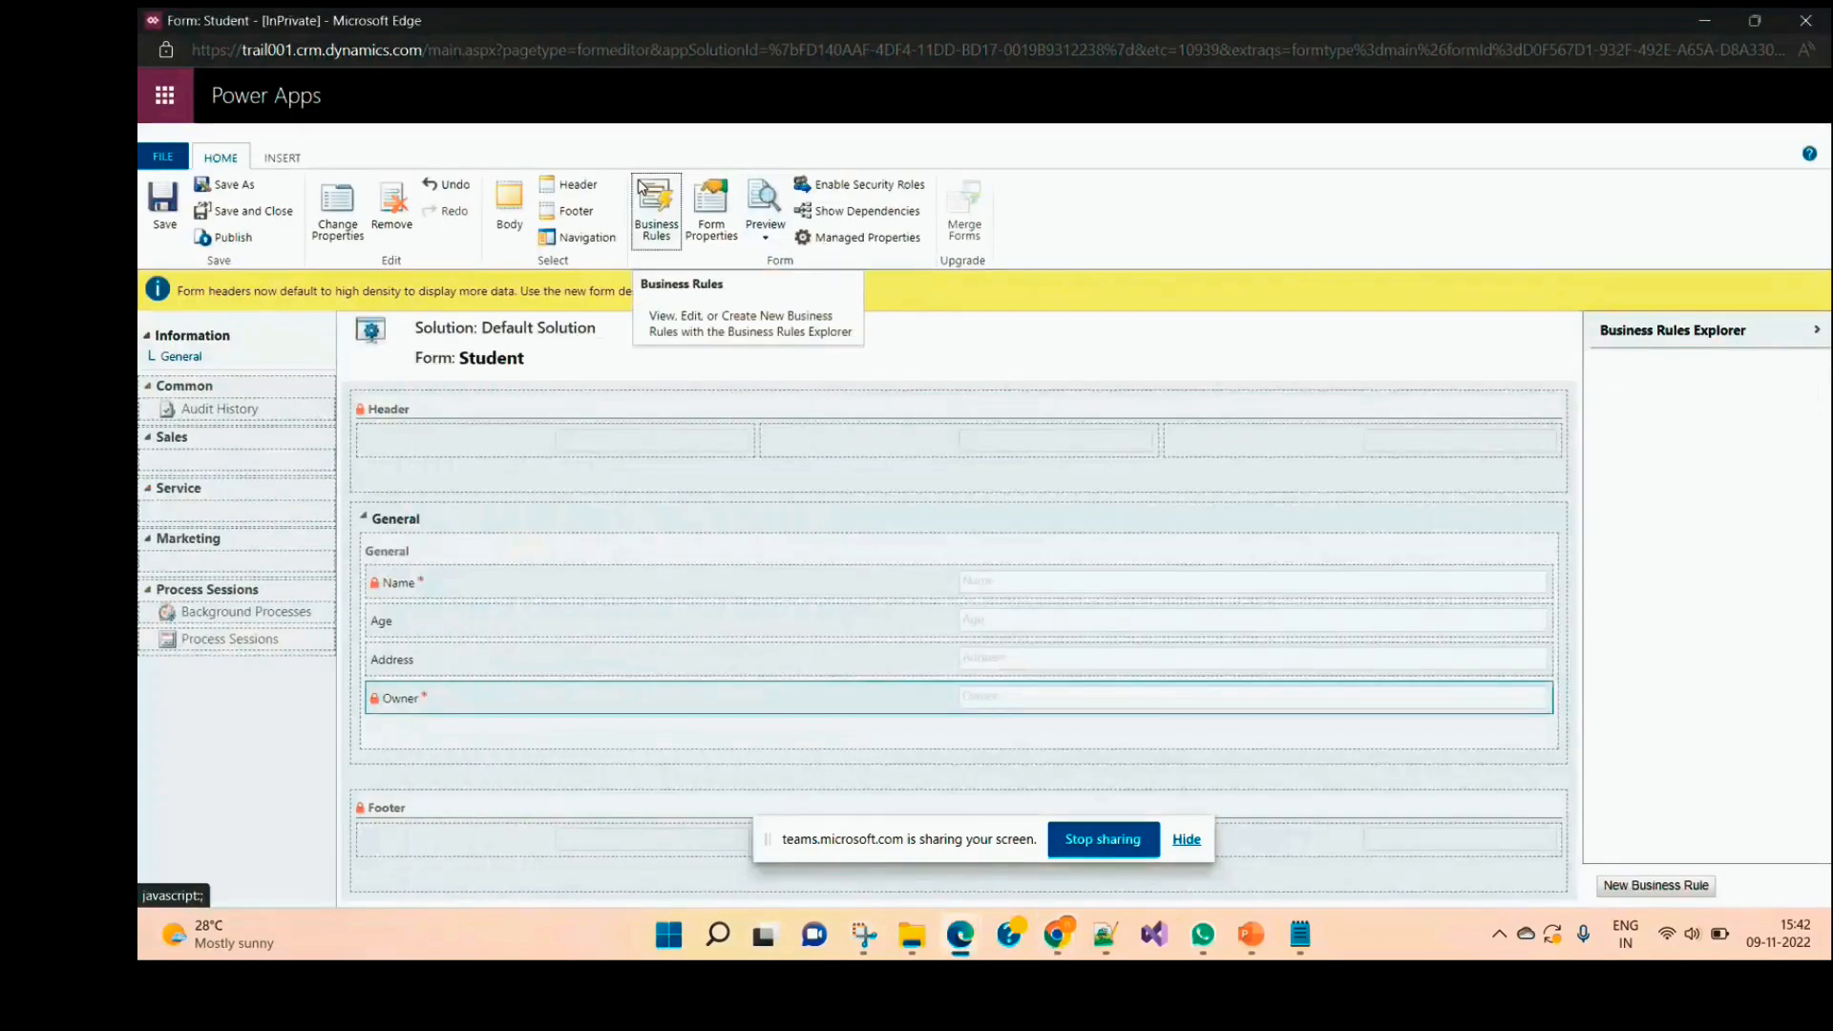
{"action": "key", "text": "alt+Tab"}
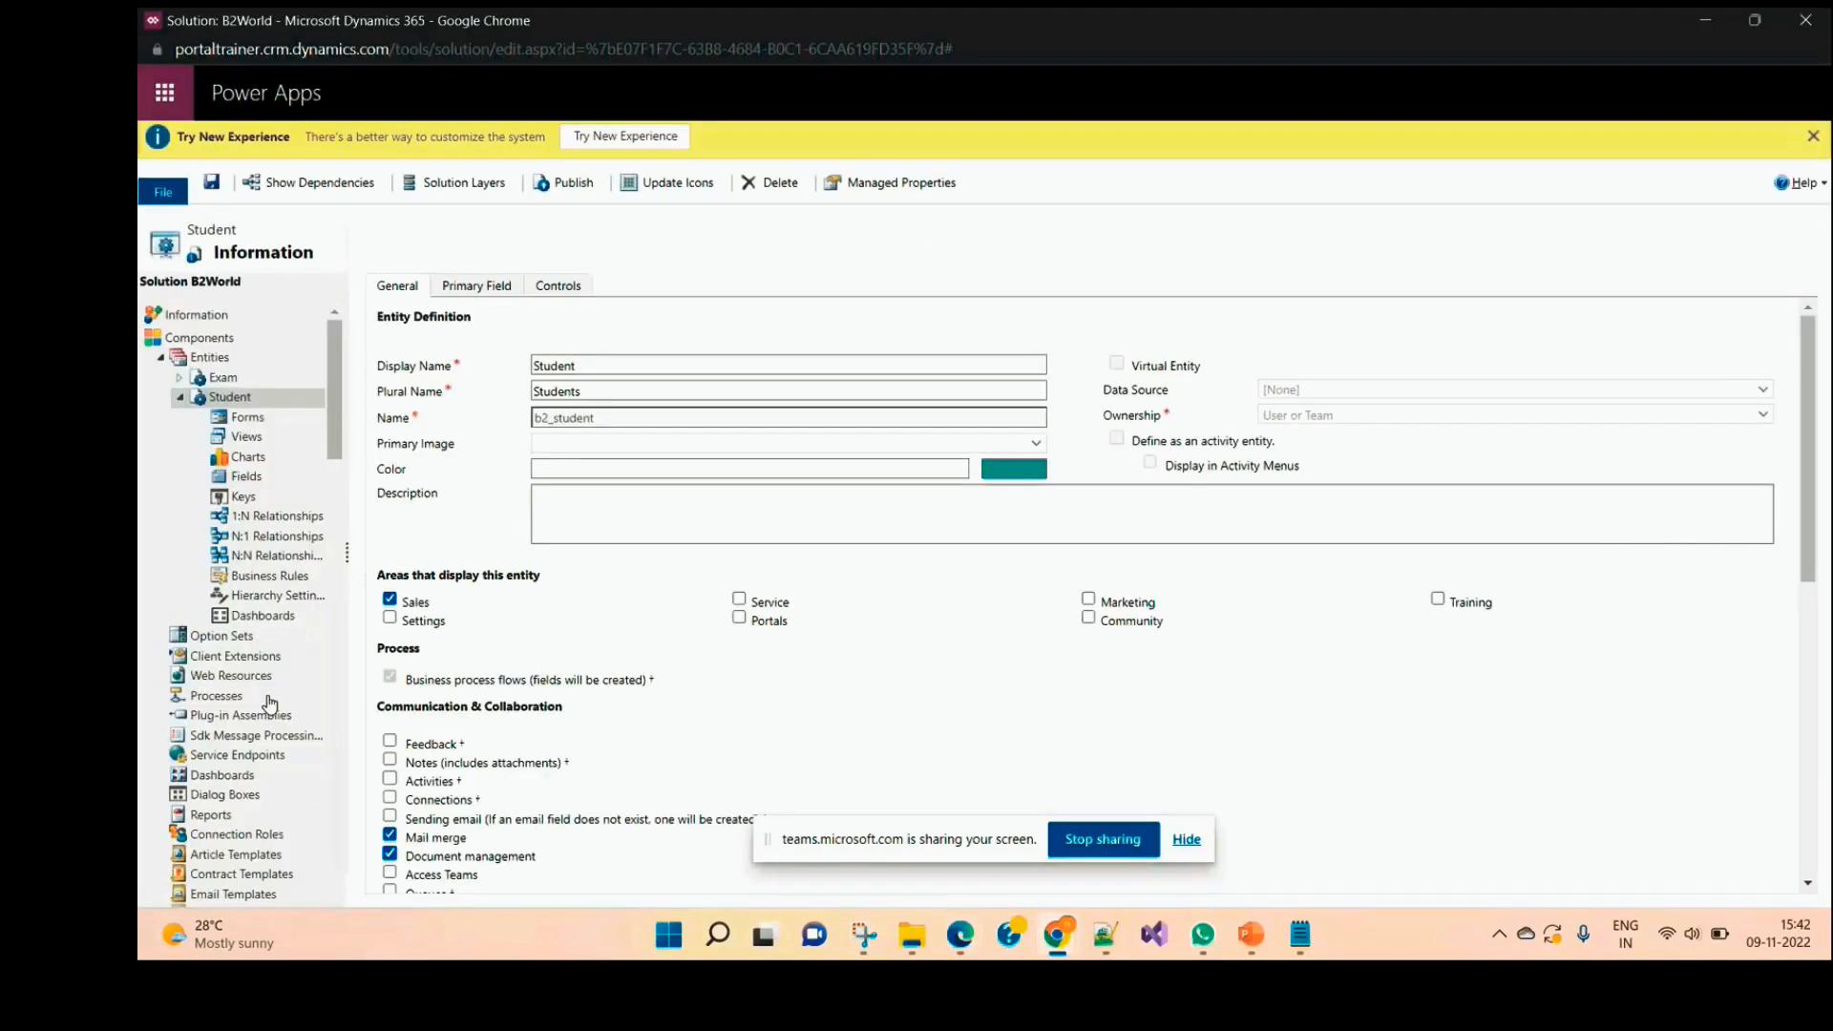
{"action": "left_click", "coordinate": [257, 582]}
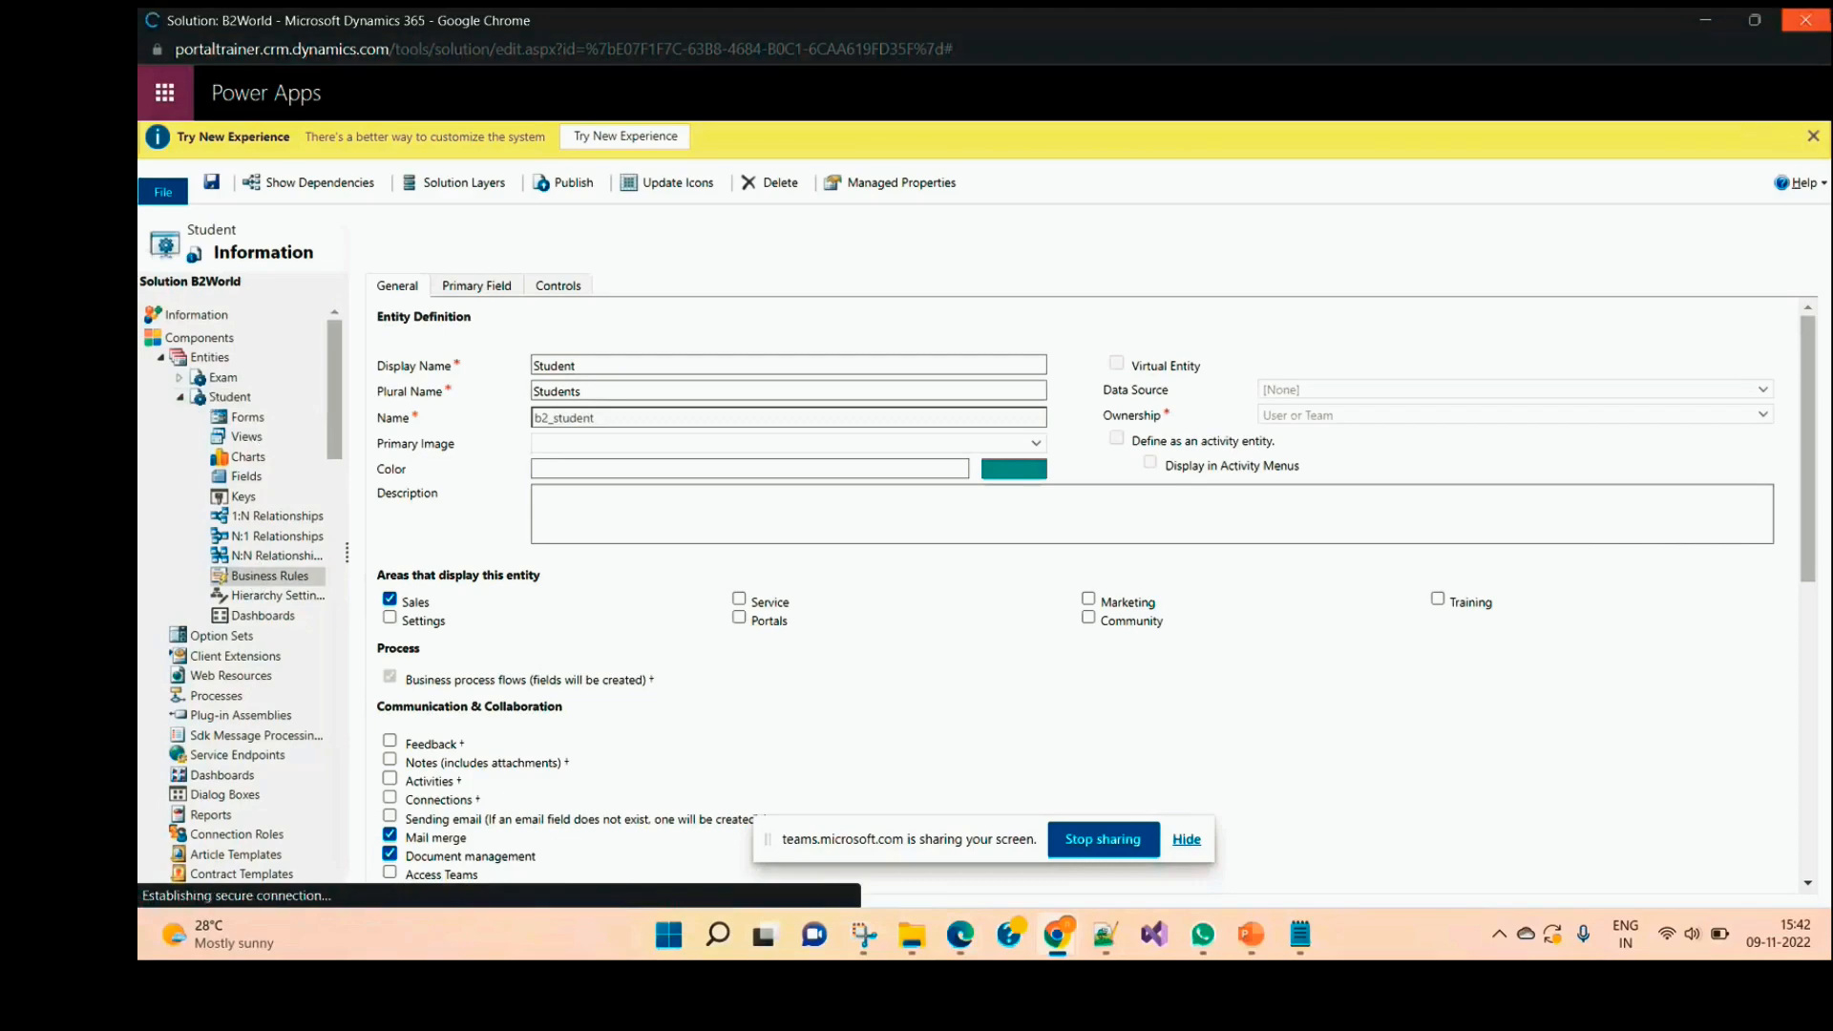
{"action": "left_click", "coordinate": [960, 935]}
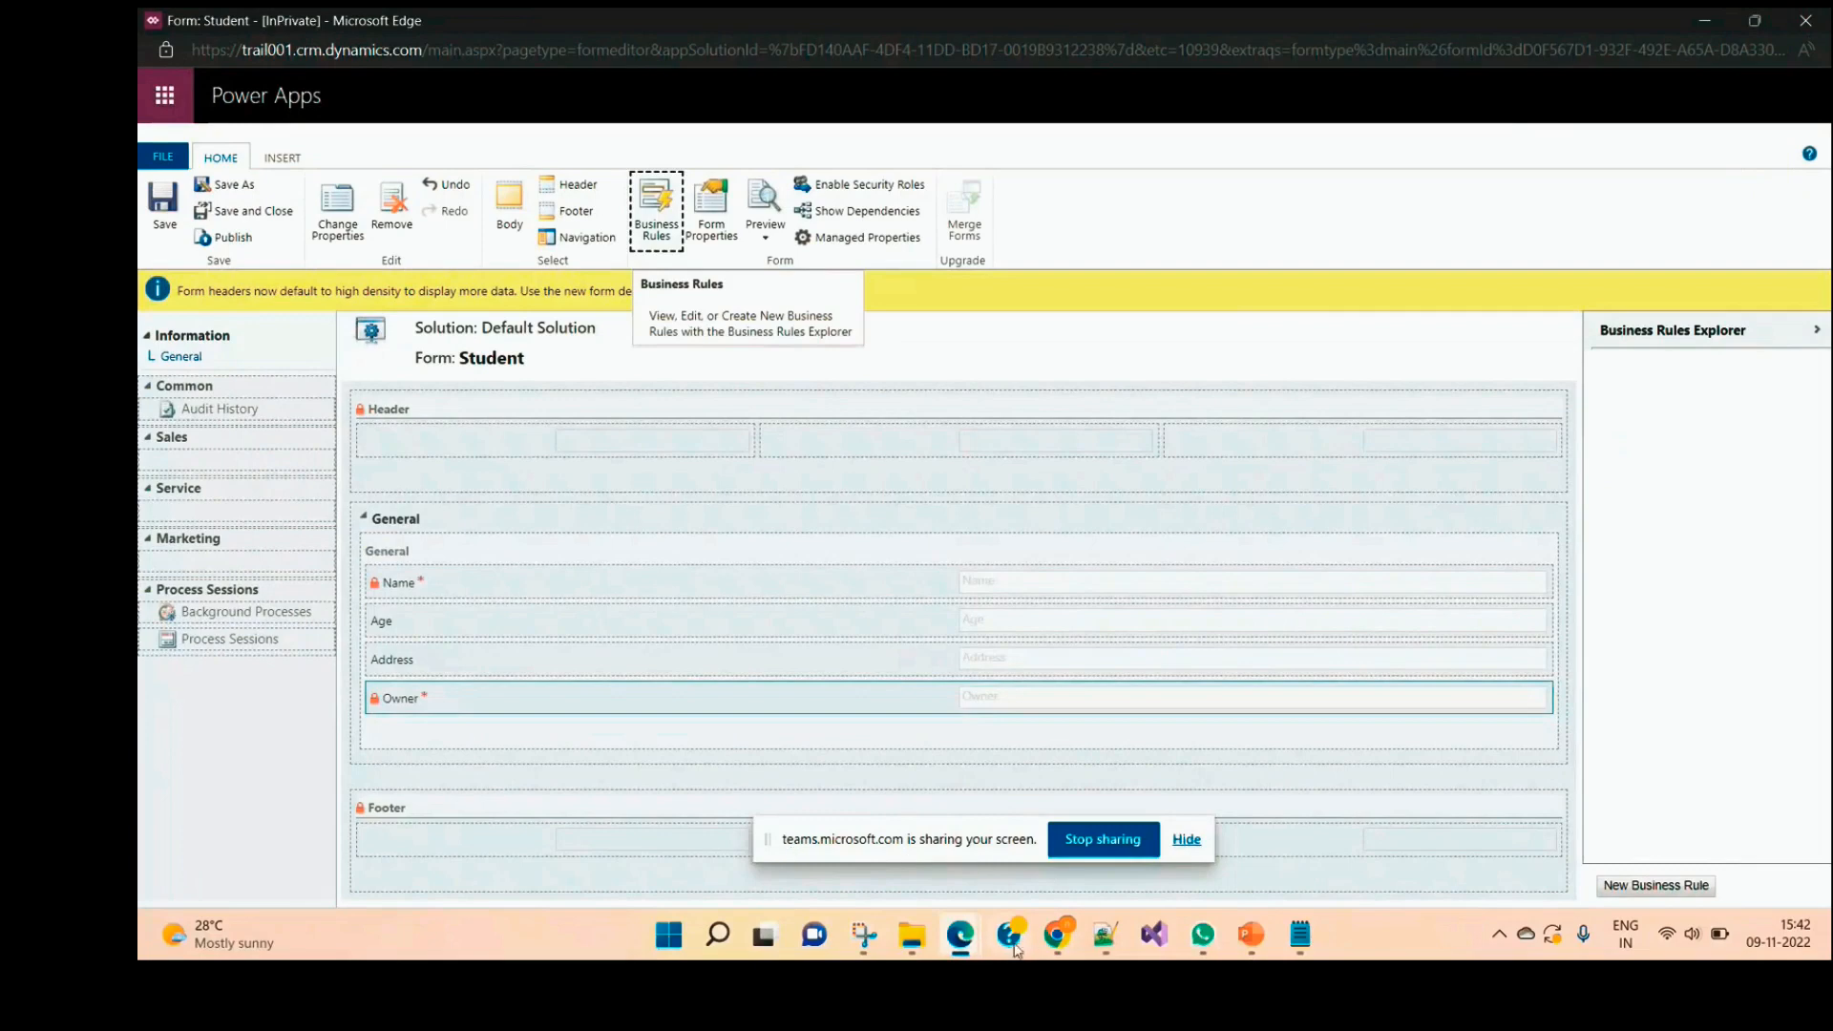
Step: From the Student entity's business rules list, start a new business rule to view its default scope, then close the designer without saving
{"action": "left_click", "coordinate": [961, 935]}
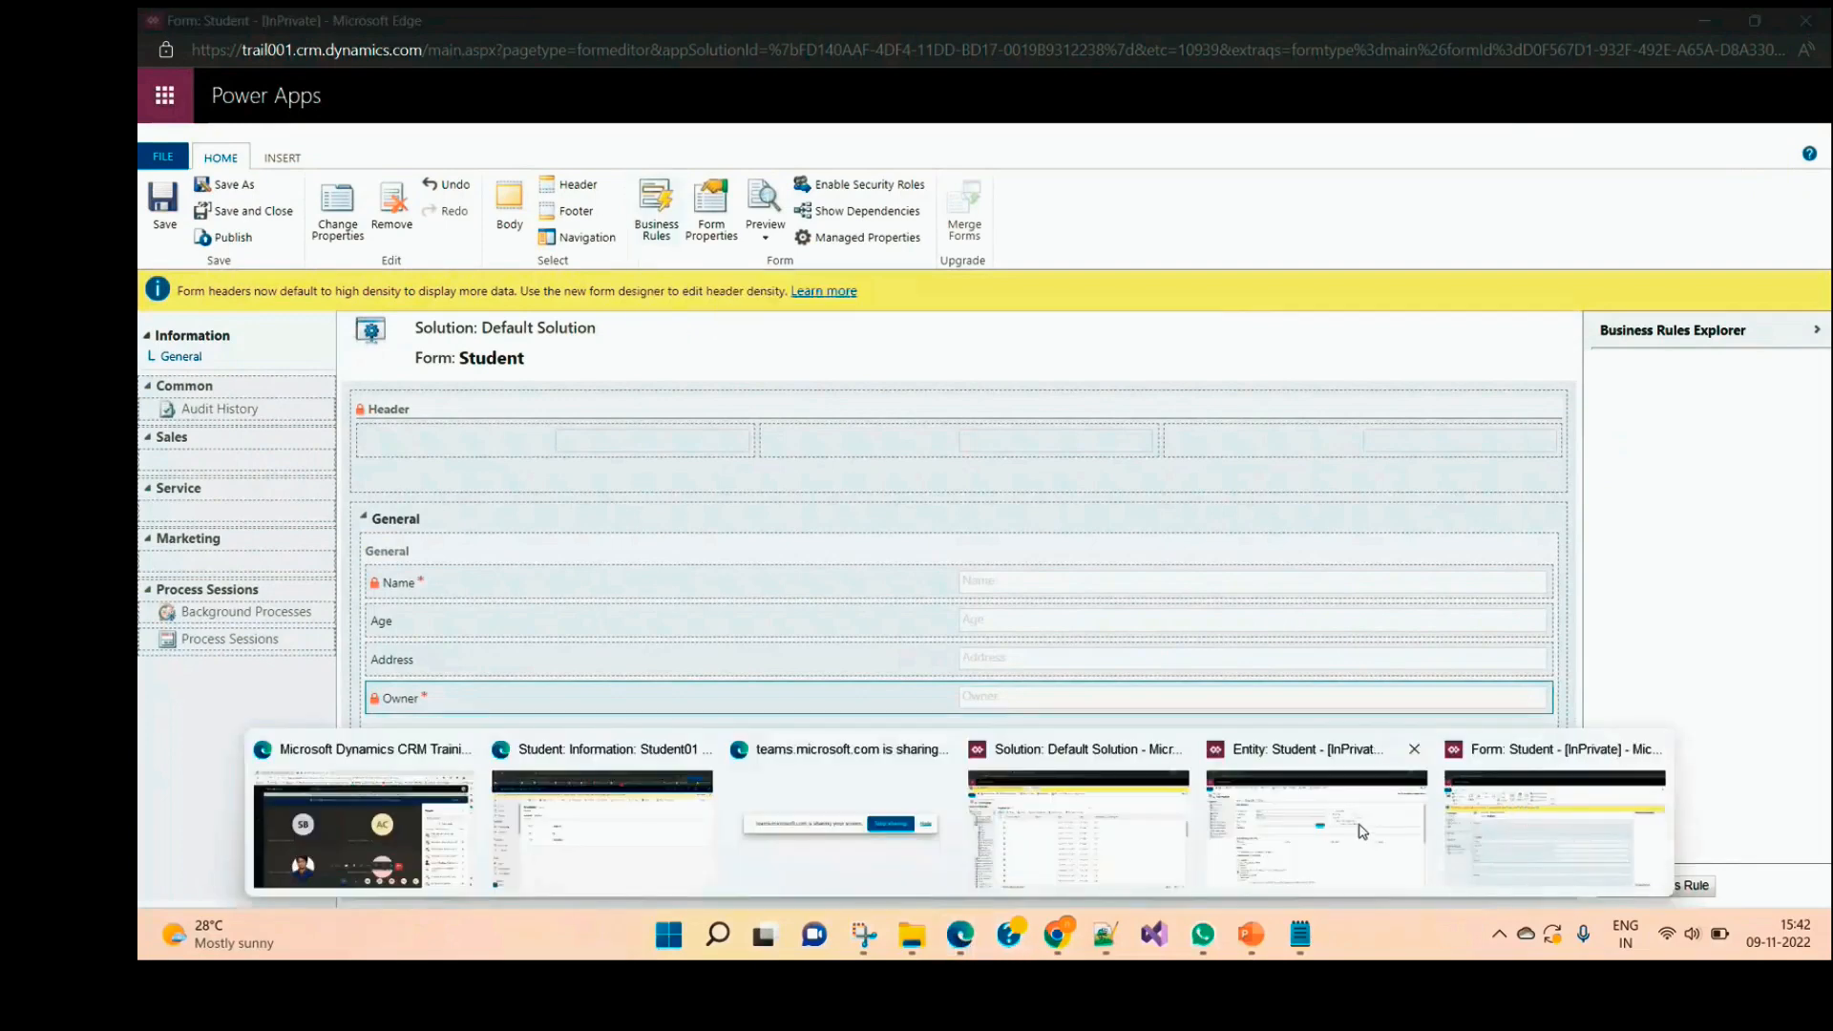
{"action": "left_click", "coordinate": [1324, 831]}
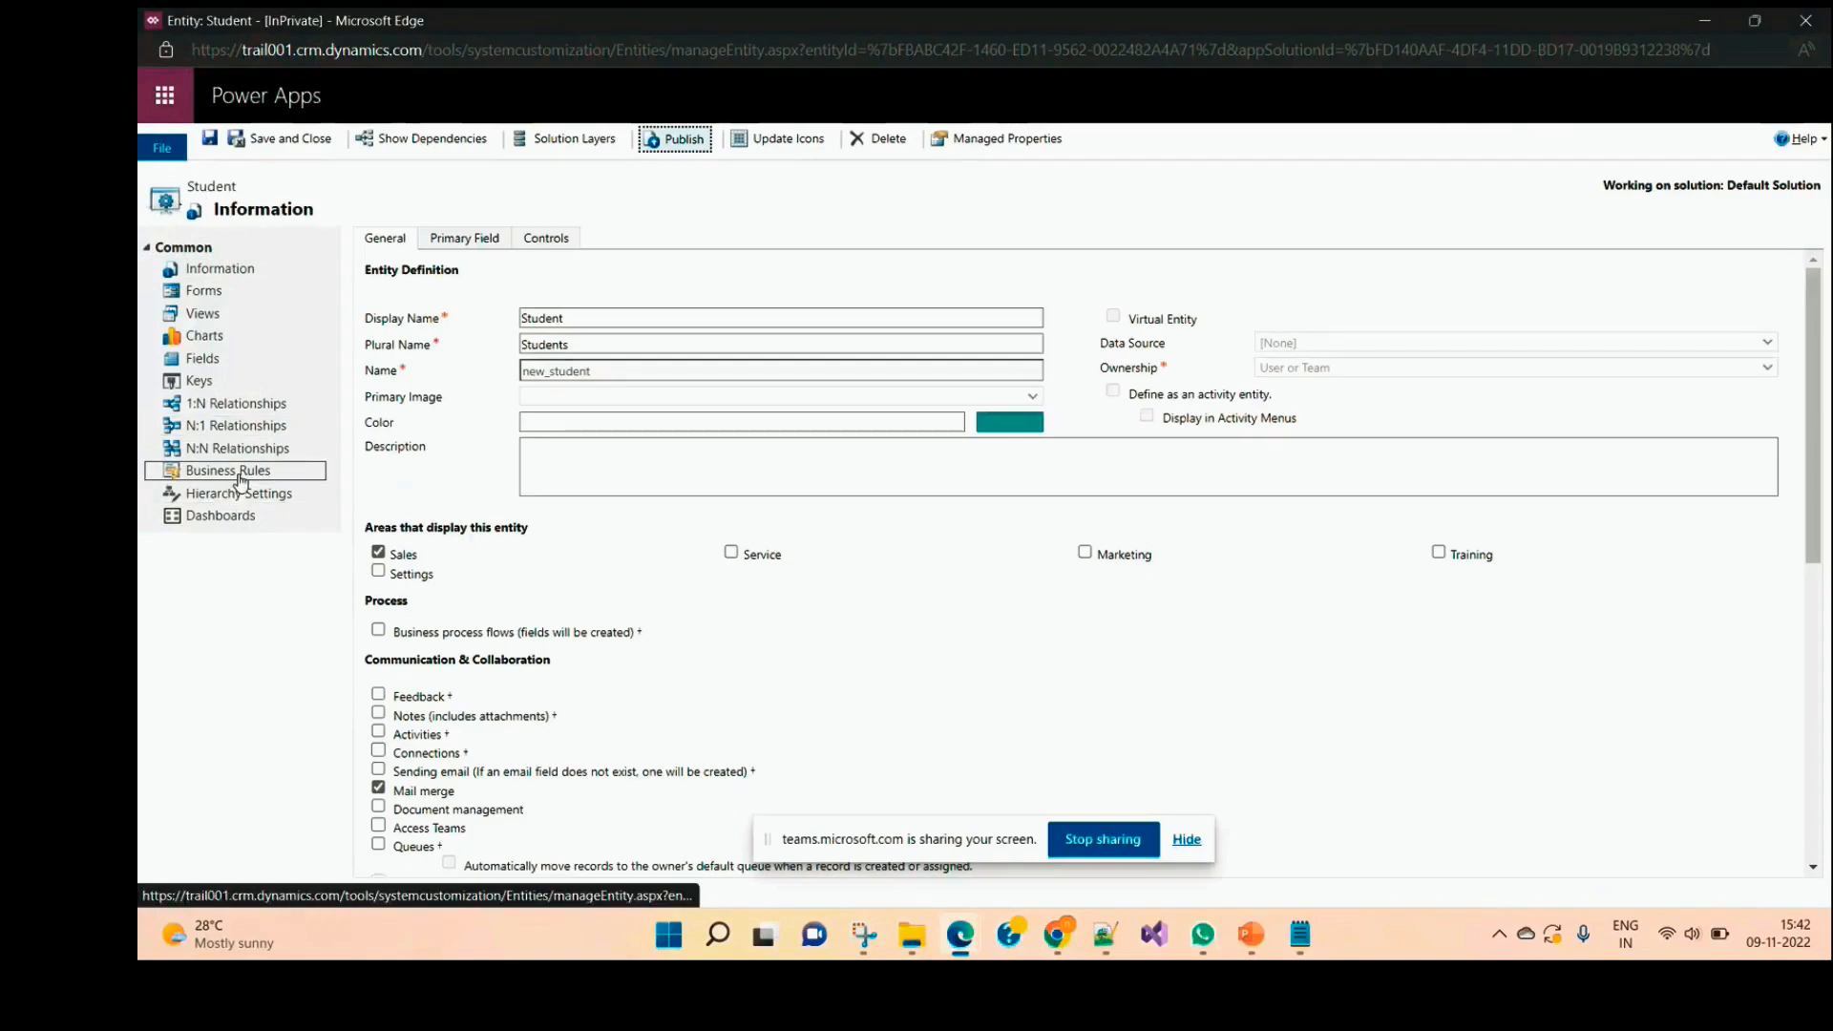
{"action": "left_click", "coordinate": [244, 479]}
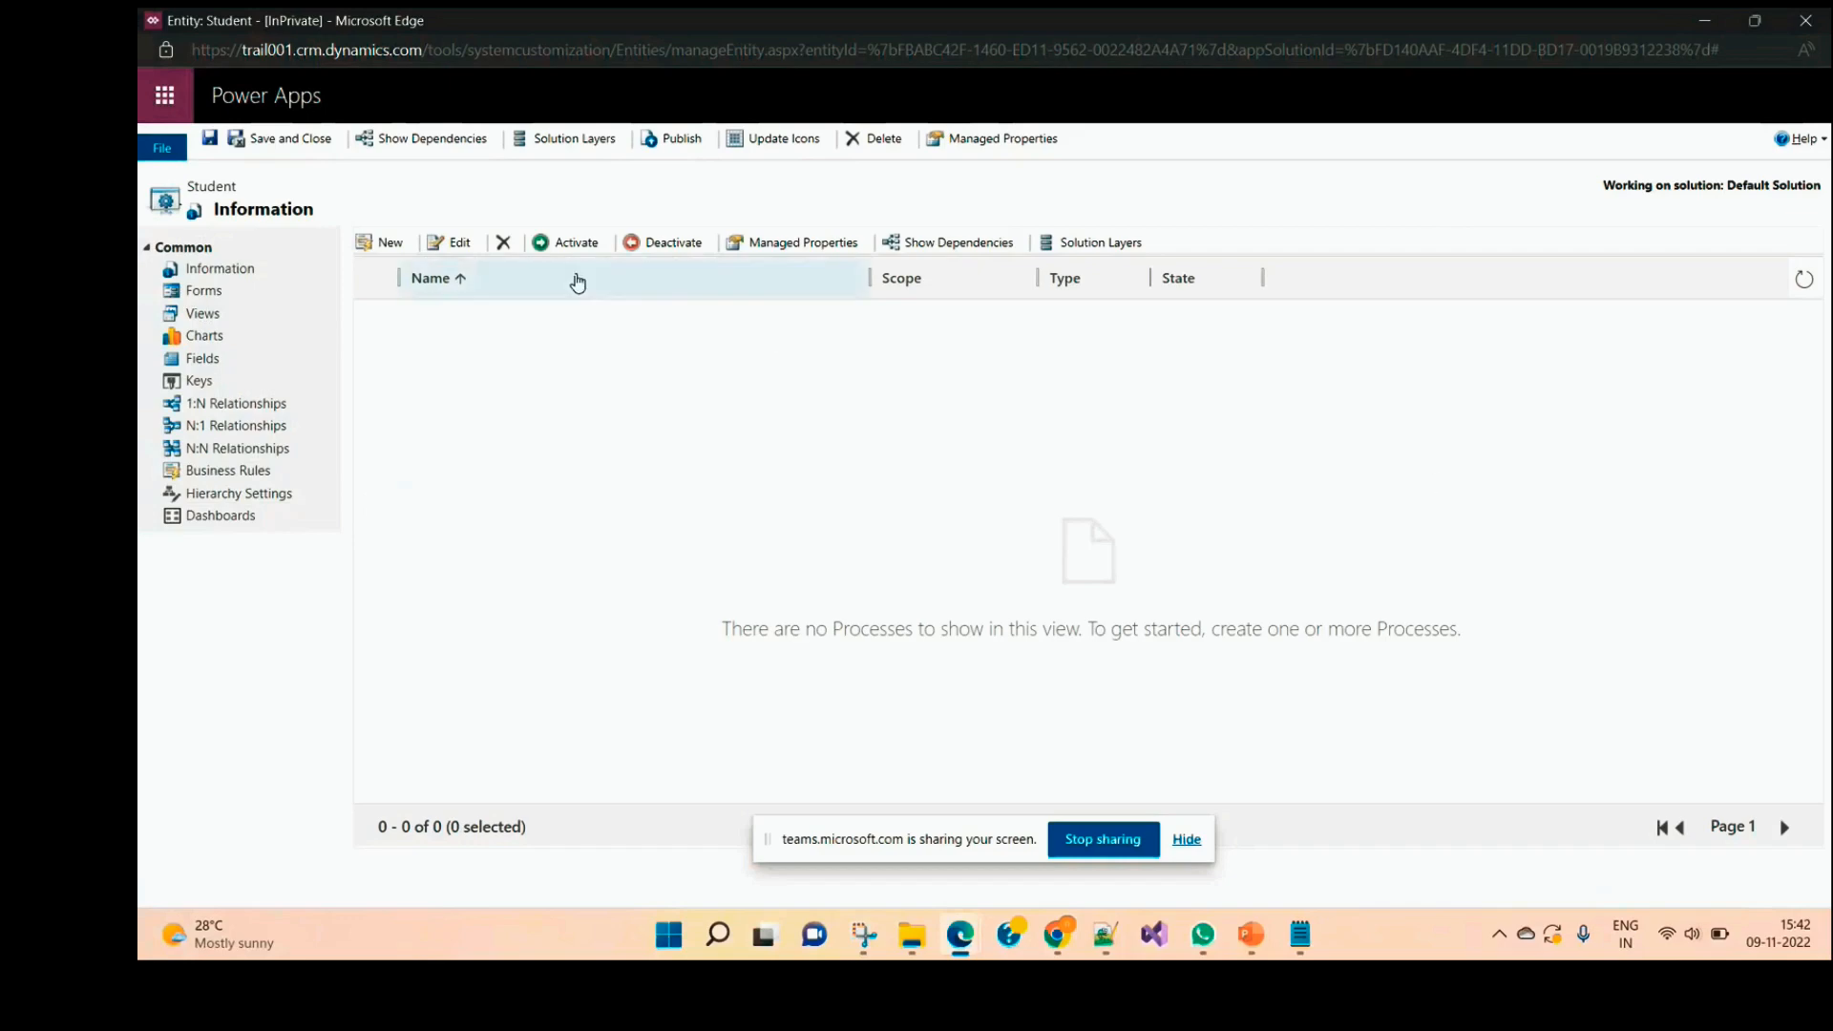
{"action": "left_click", "coordinate": [382, 247]}
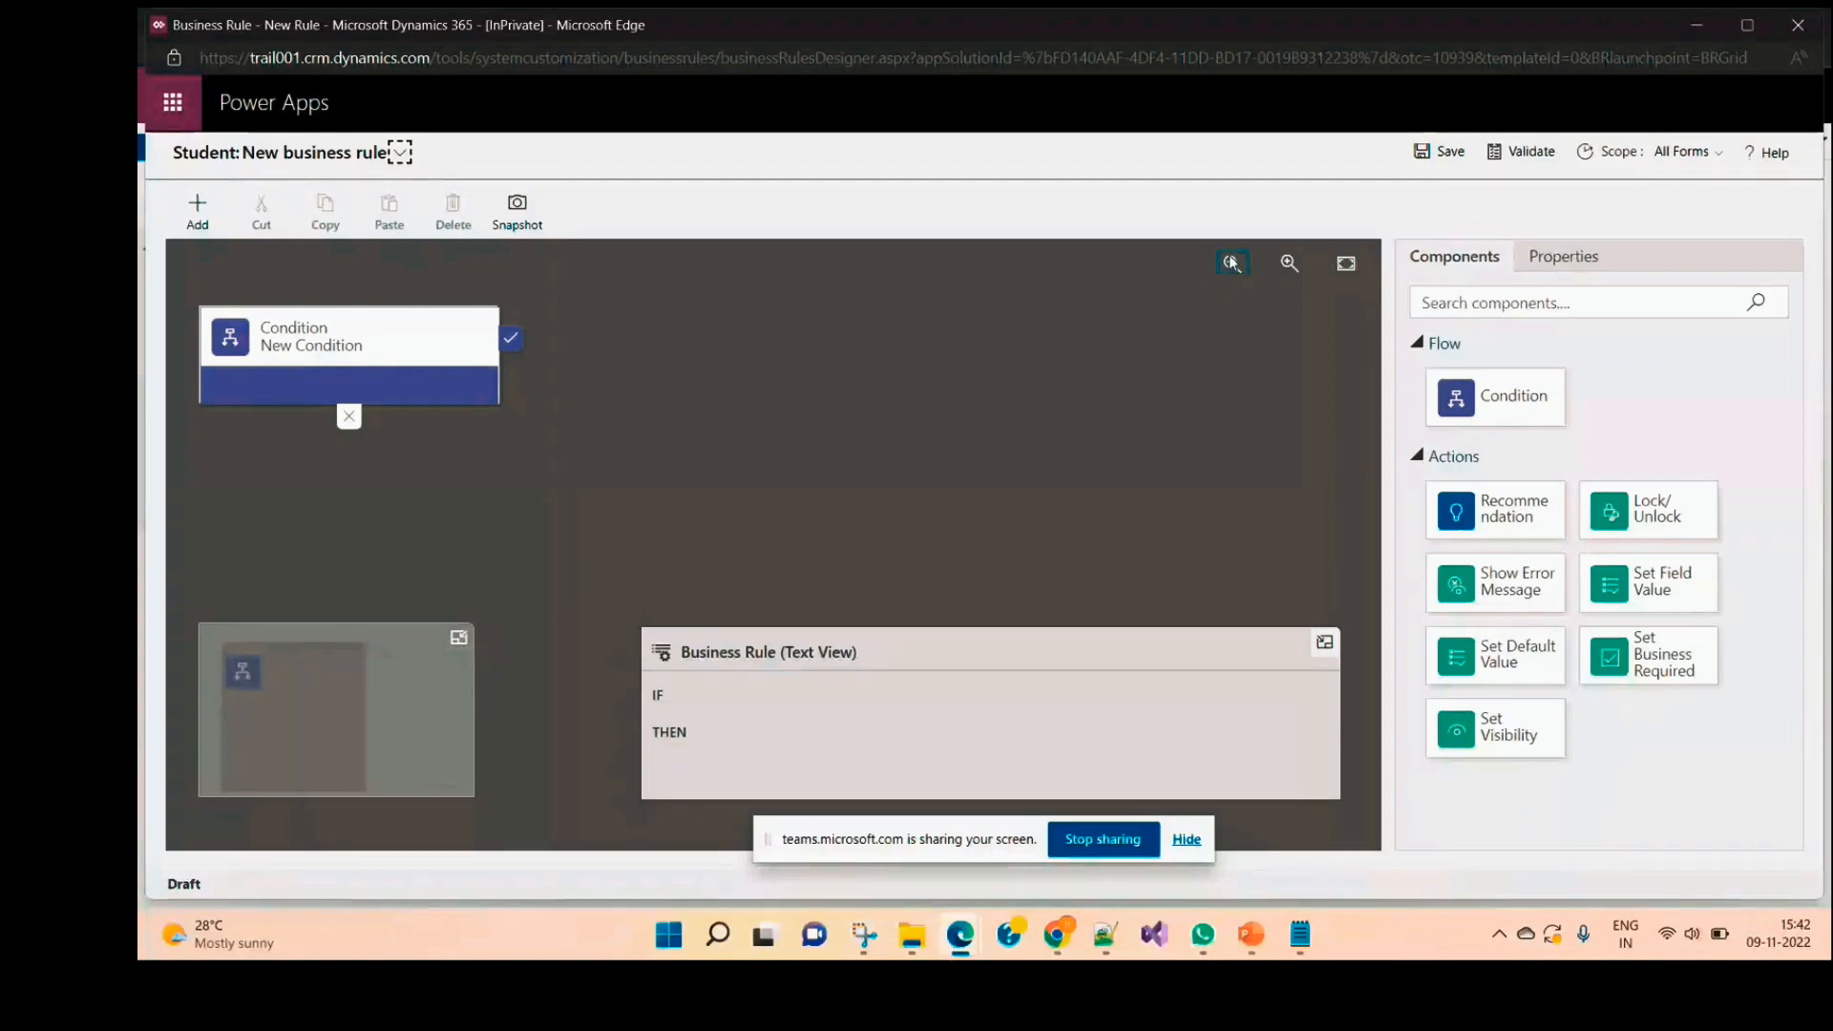
{"action": "left_click", "coordinate": [1798, 25]}
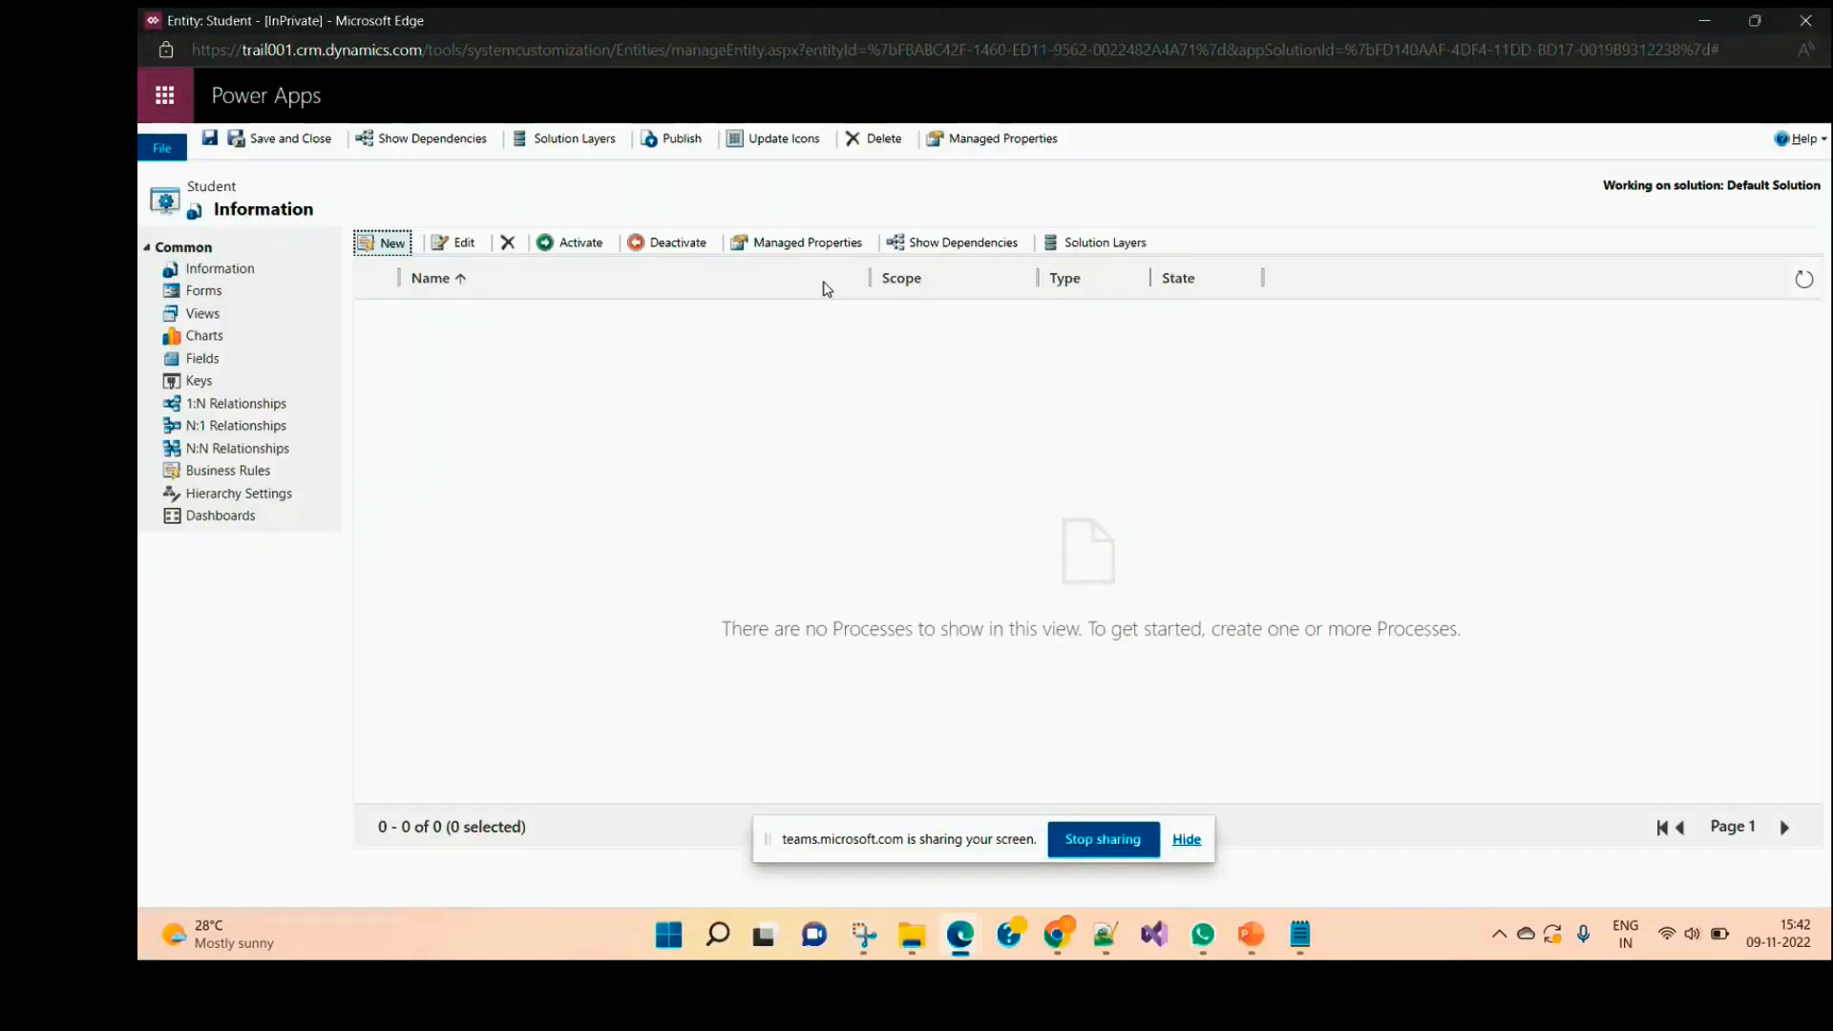
Step: From the Student form editor, start a new business rule to view its default scope, then close it unsaved and review the insertable form elements
{"action": "left_click", "coordinate": [961, 941]}
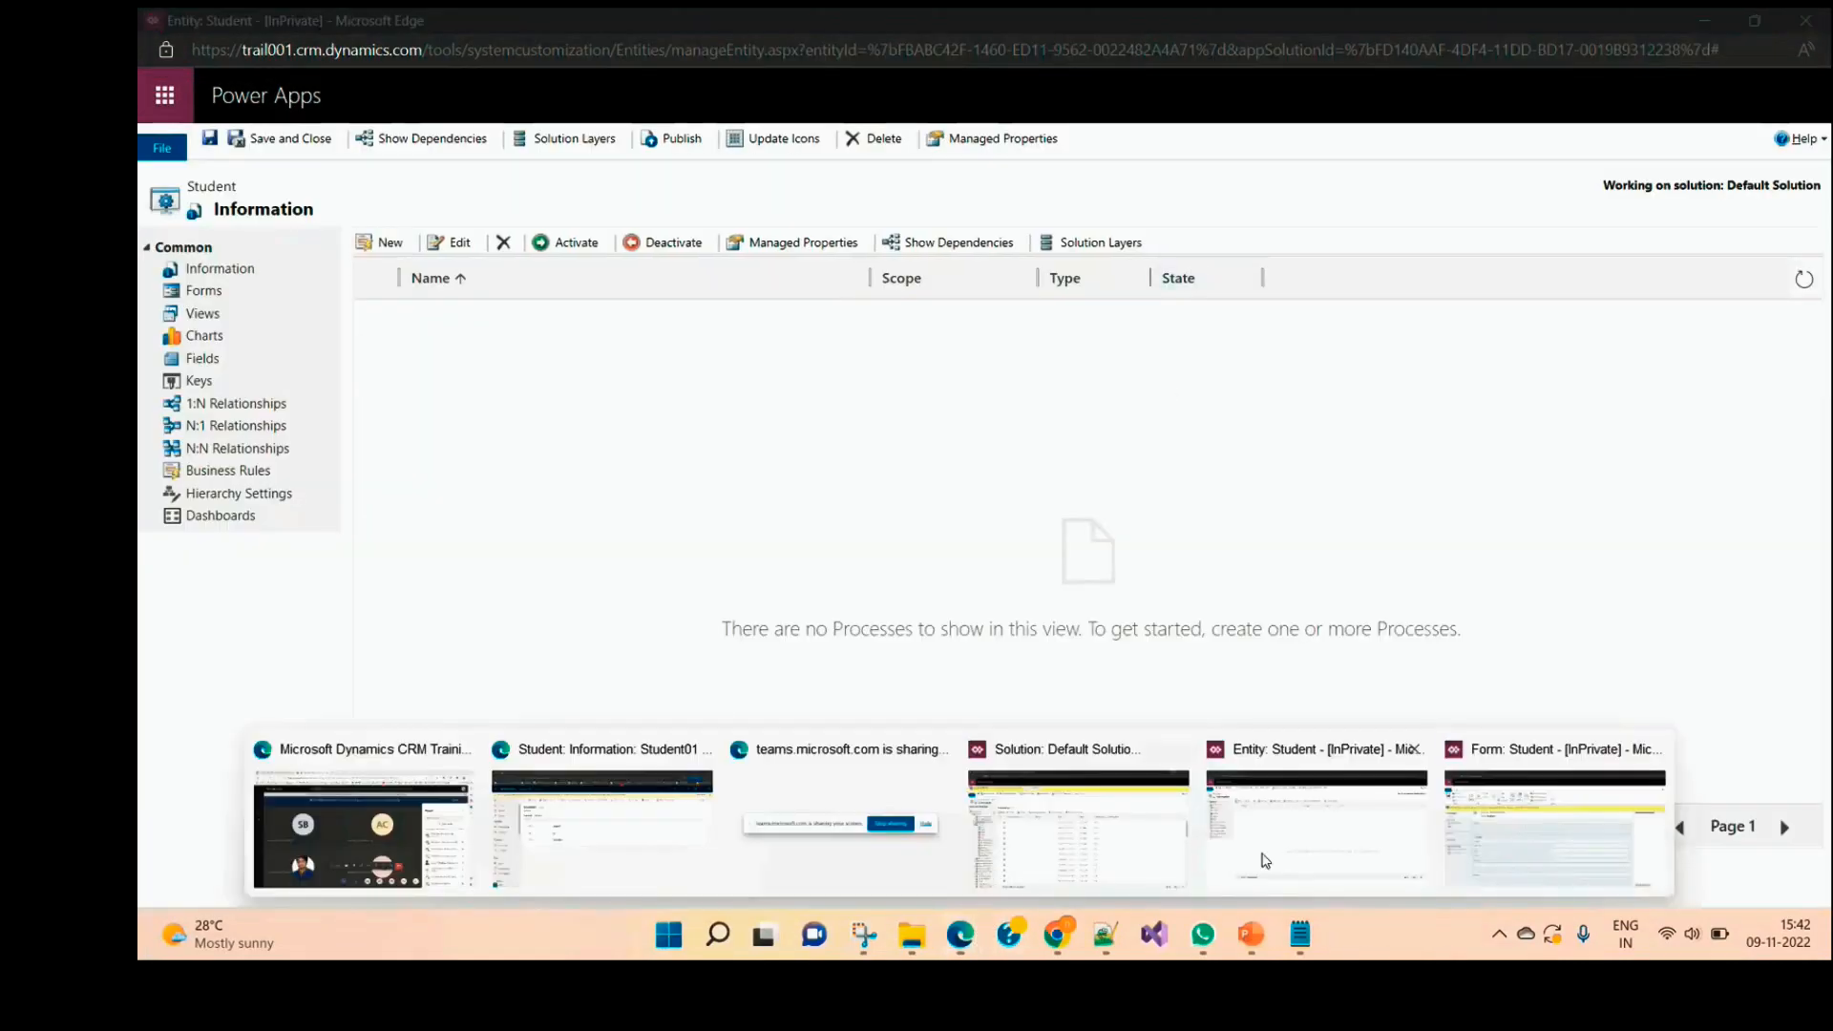
{"action": "left_click", "coordinate": [1534, 839]}
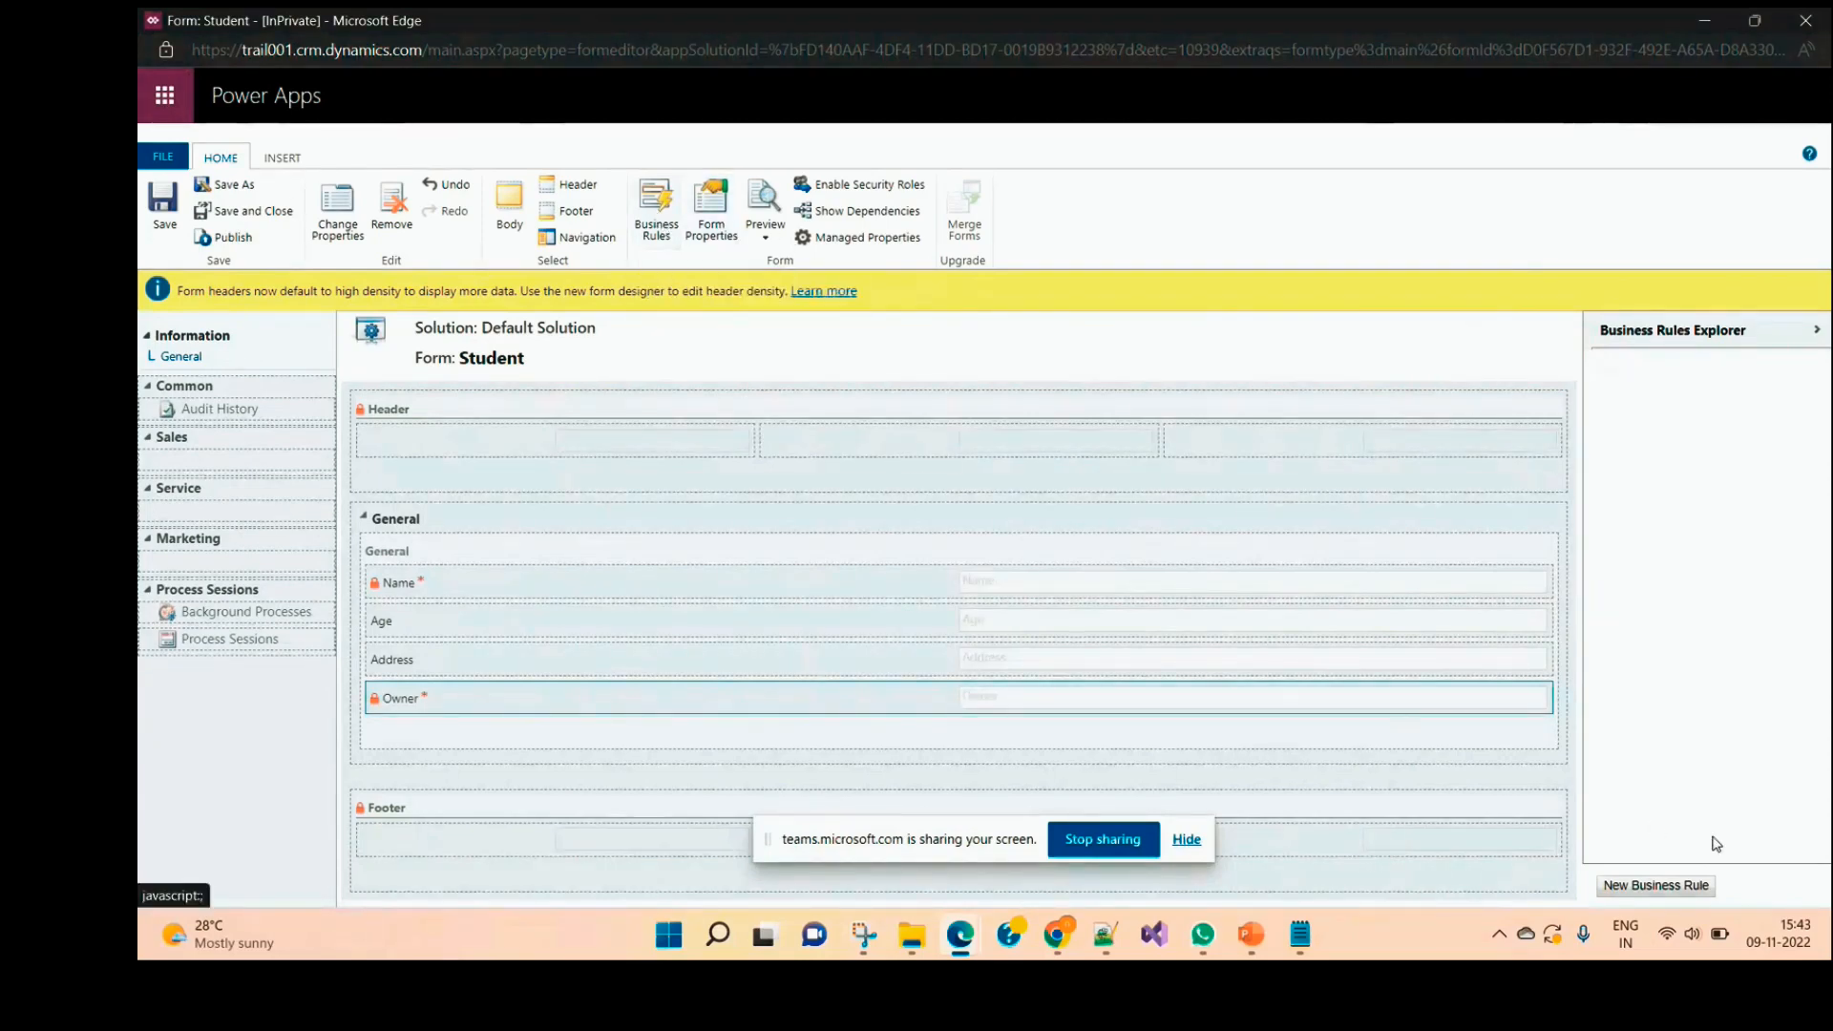
{"action": "left_click", "coordinate": [1667, 895]}
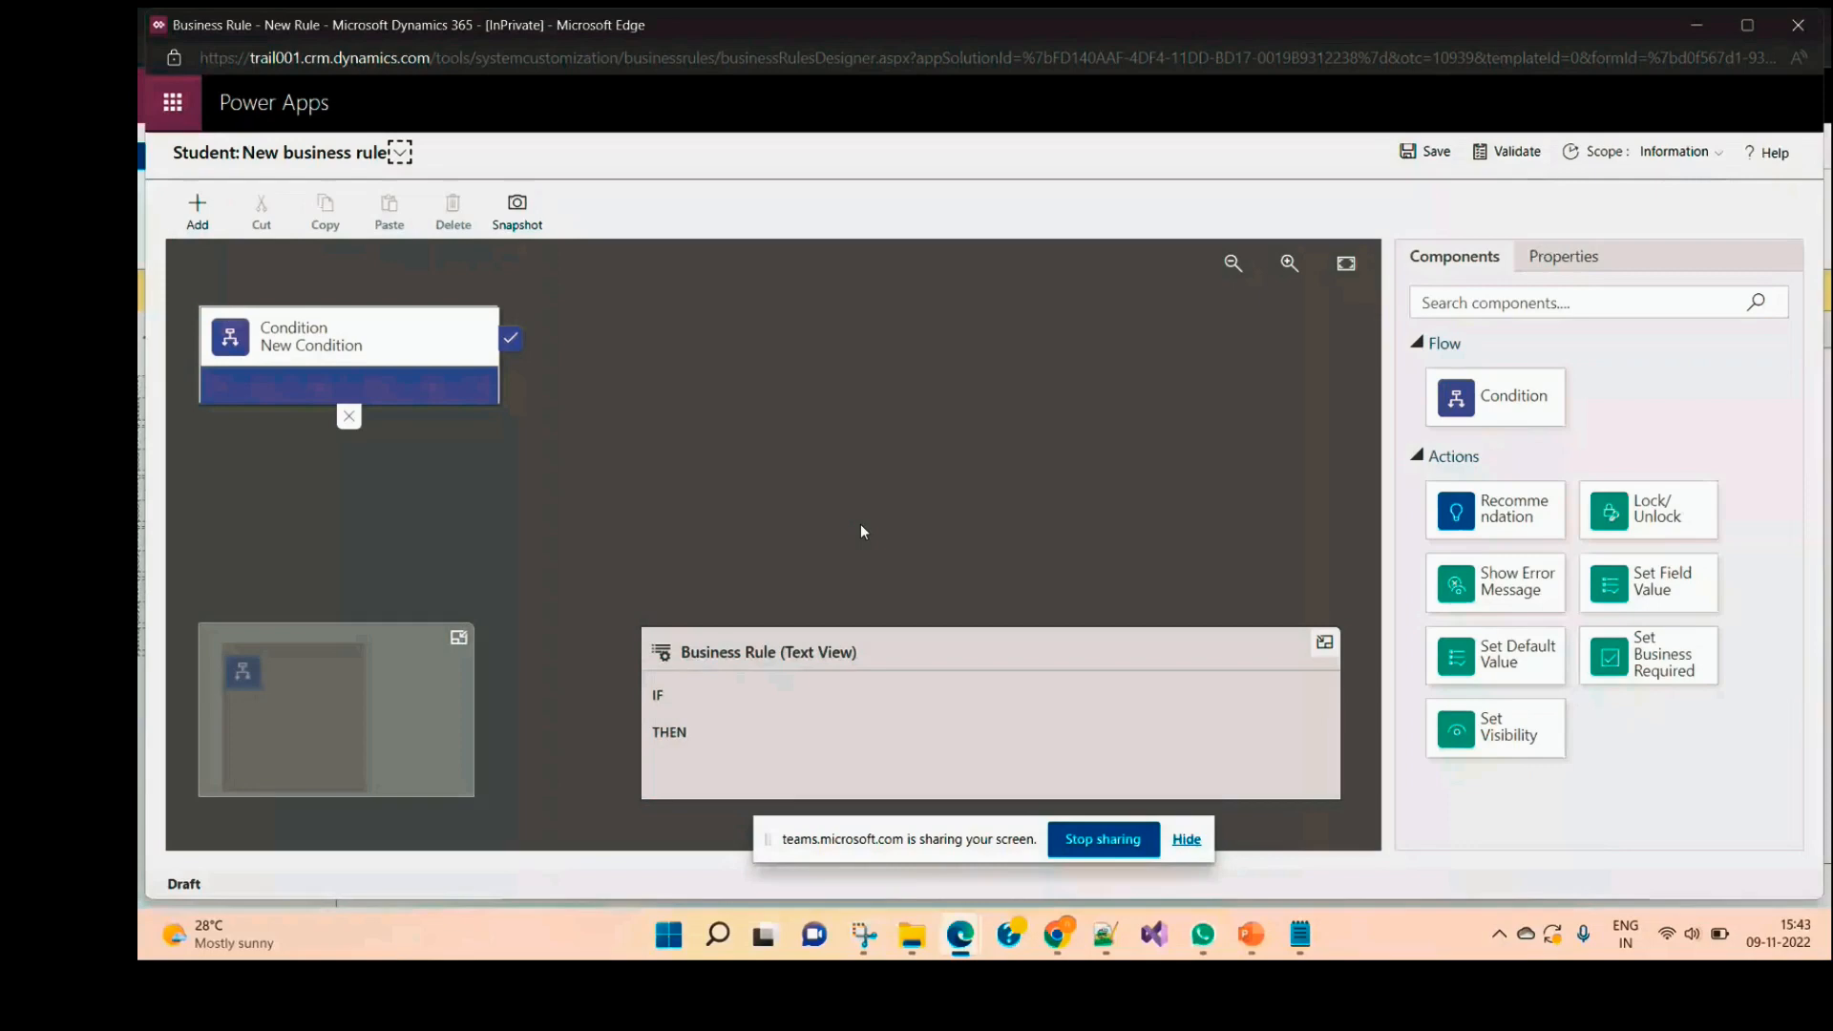
{"action": "left_click", "coordinate": [1799, 28]}
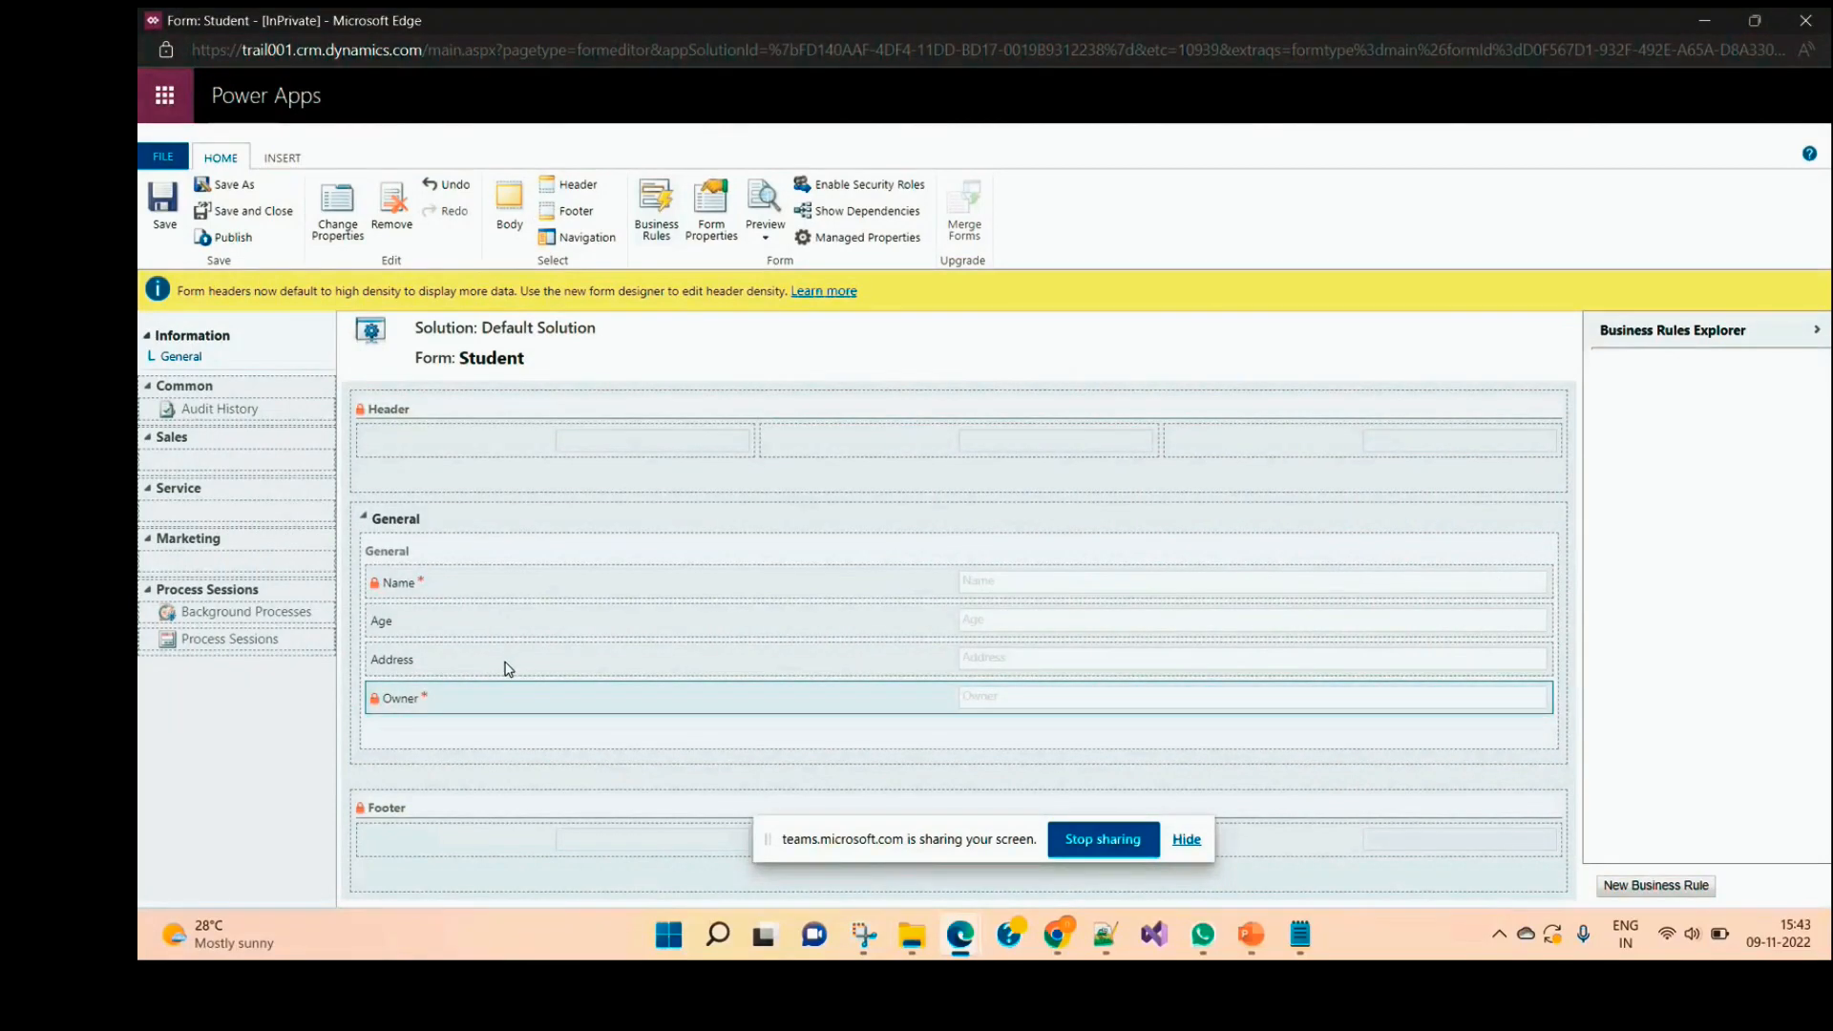
{"action": "left_click", "coordinate": [282, 159]}
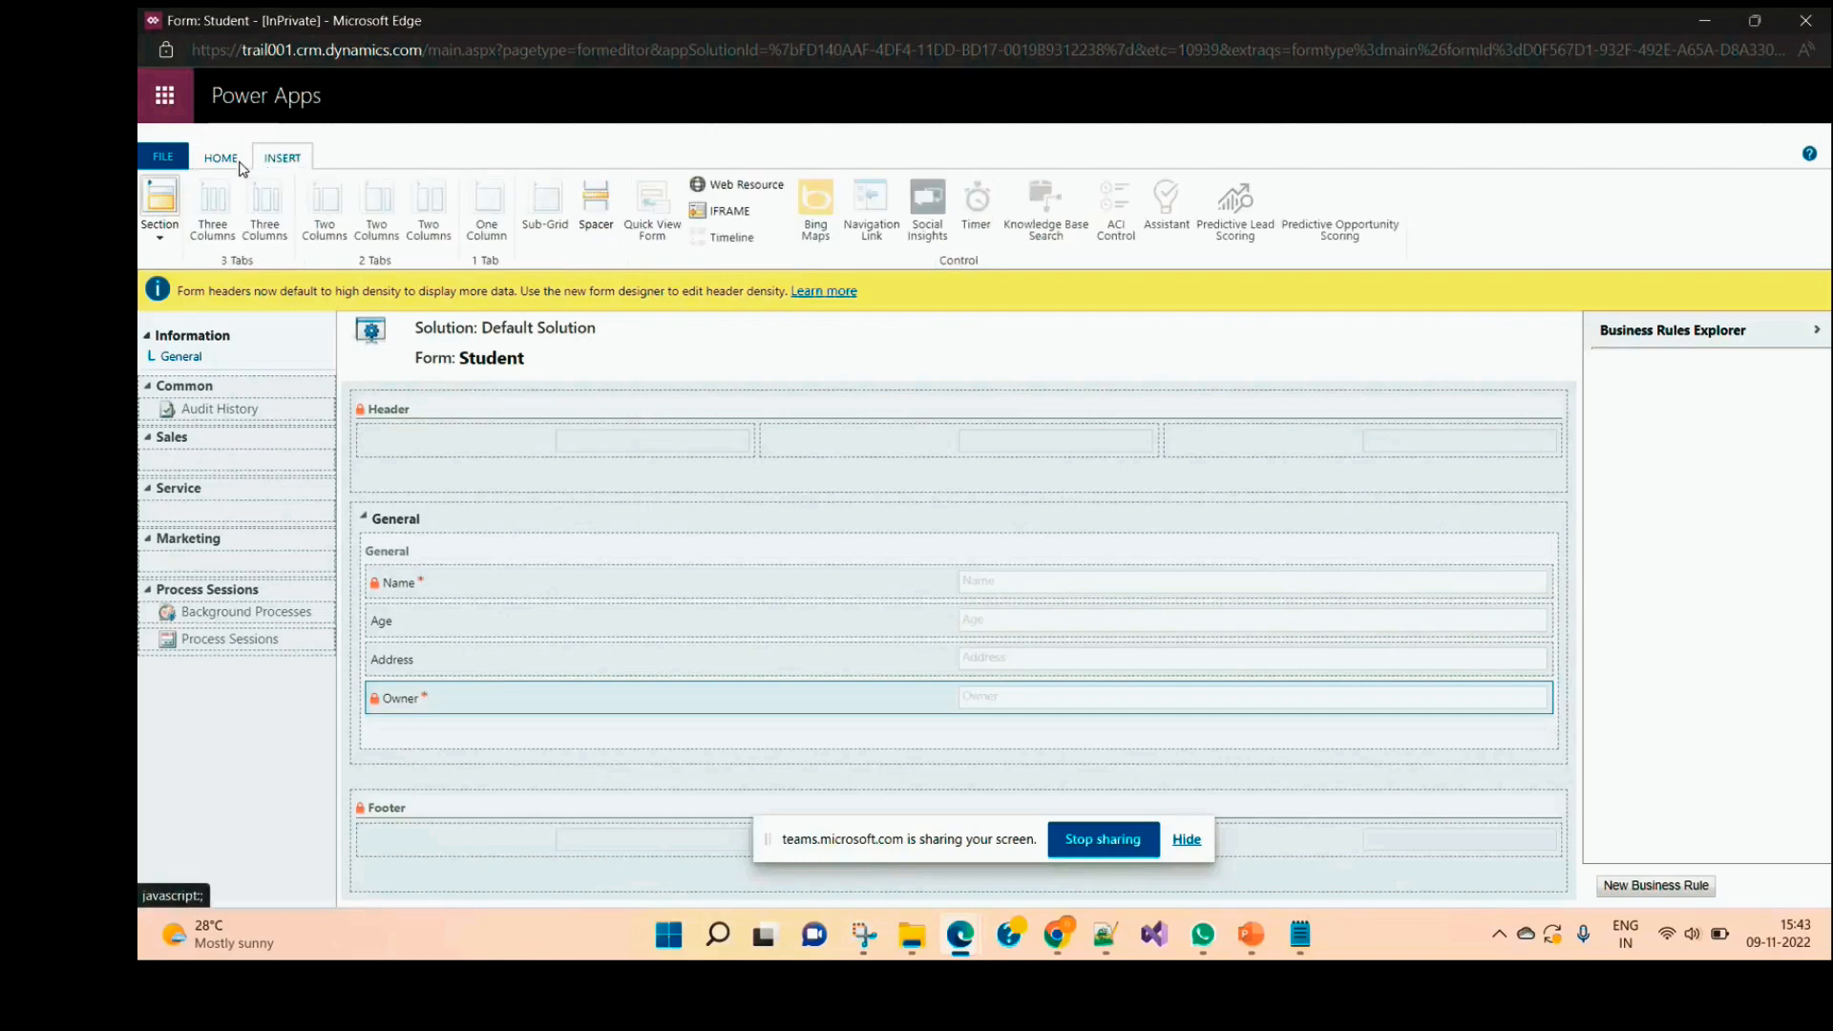
{"action": "left_click", "coordinate": [239, 167]}
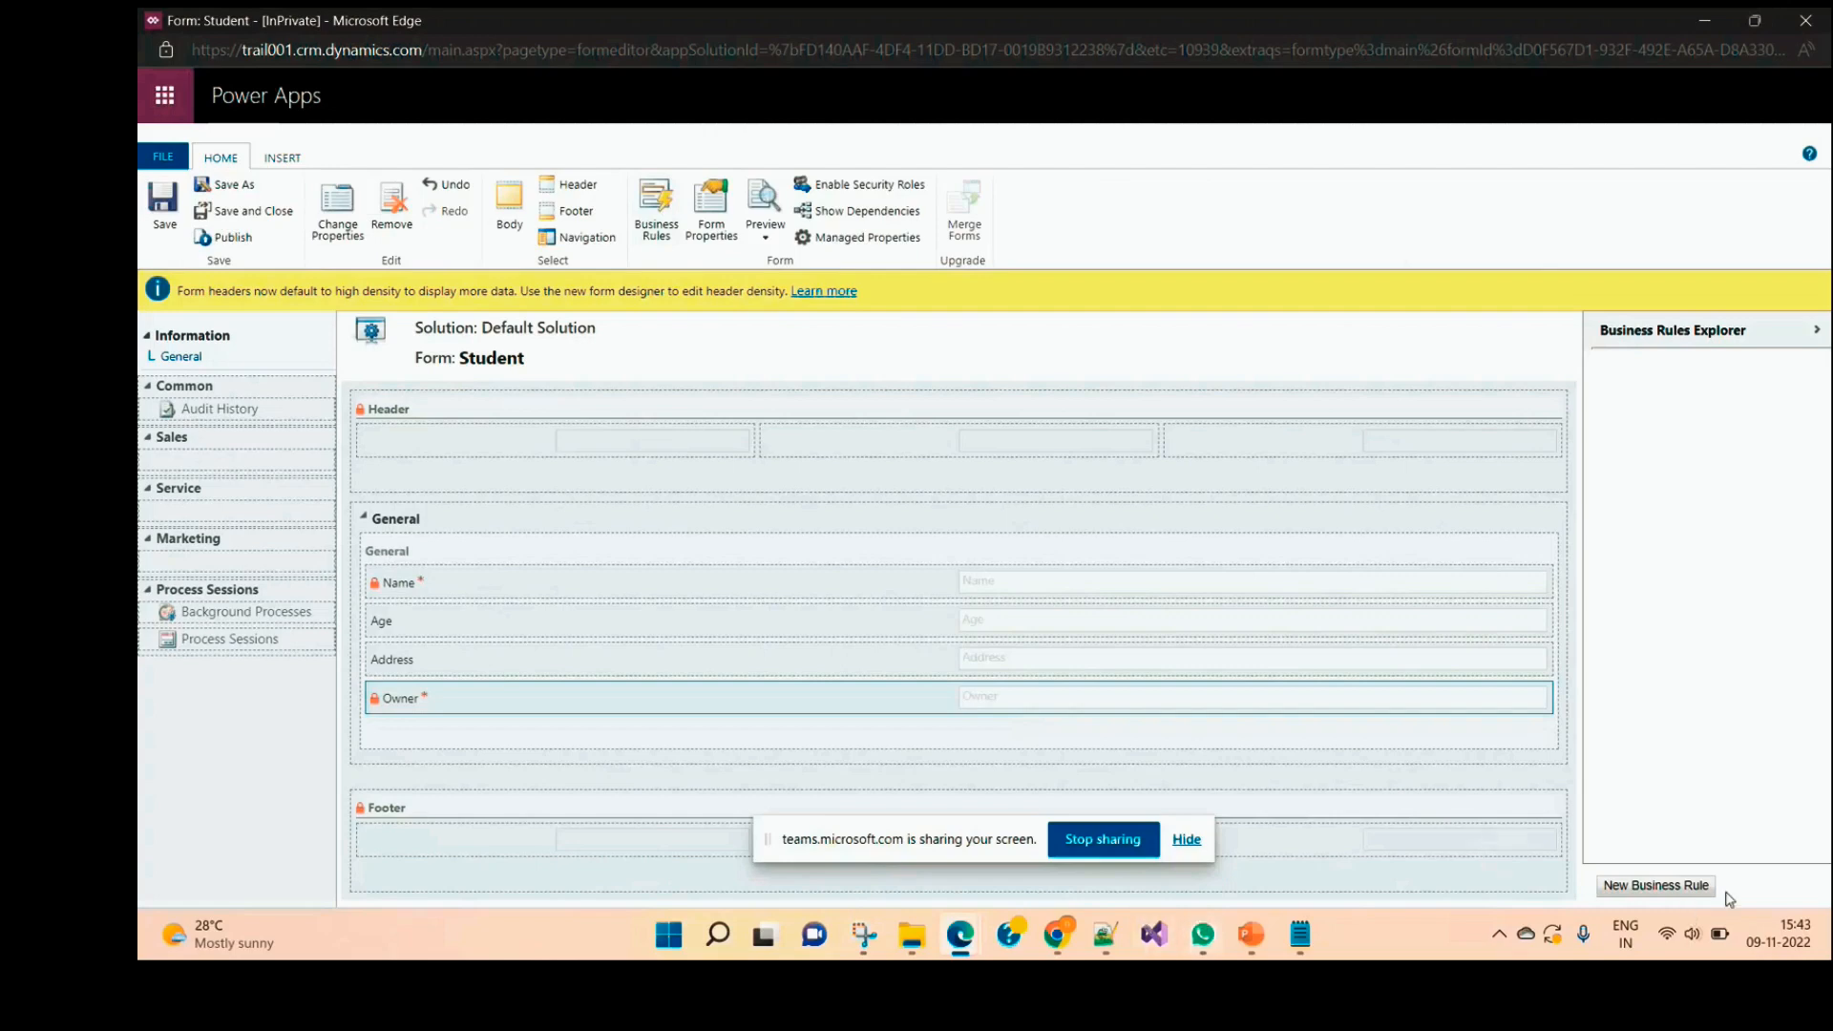
Step: In the Student entity's fields, filter to Custom and start a new field with the display name Status
{"action": "left_click", "coordinate": [962, 938]}
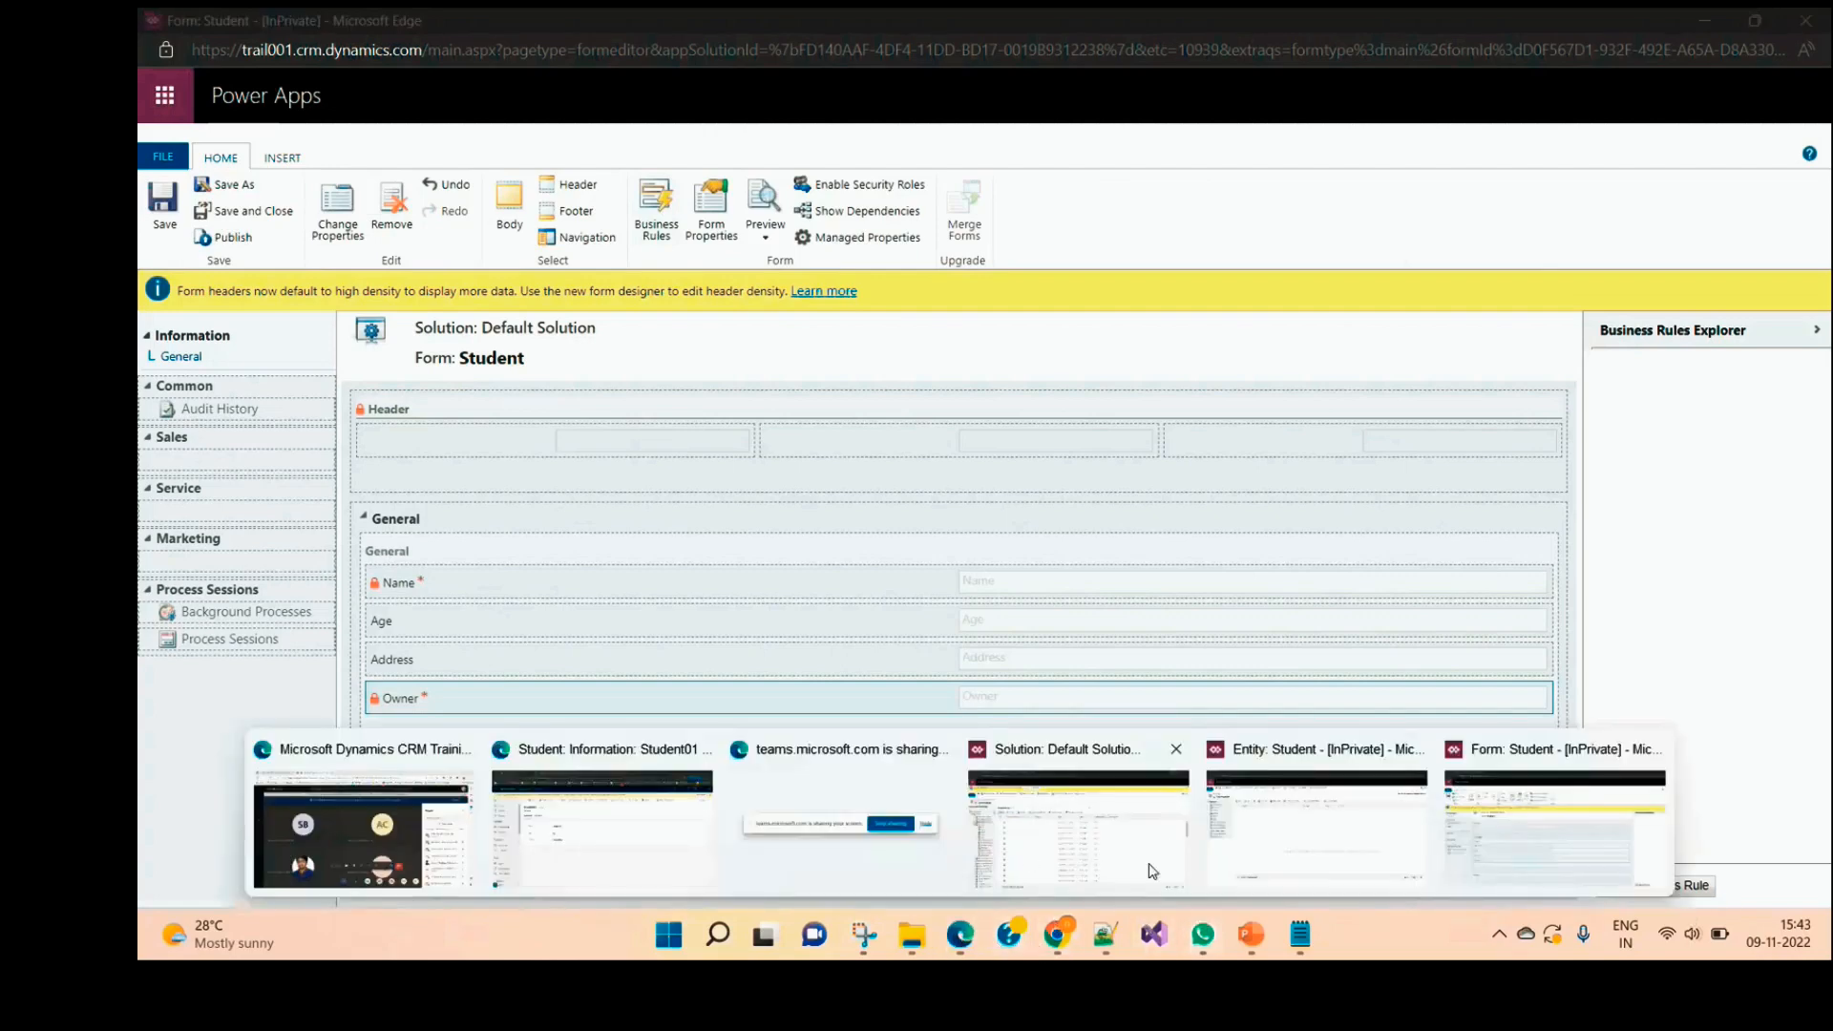
{"action": "left_click", "coordinate": [1277, 836]}
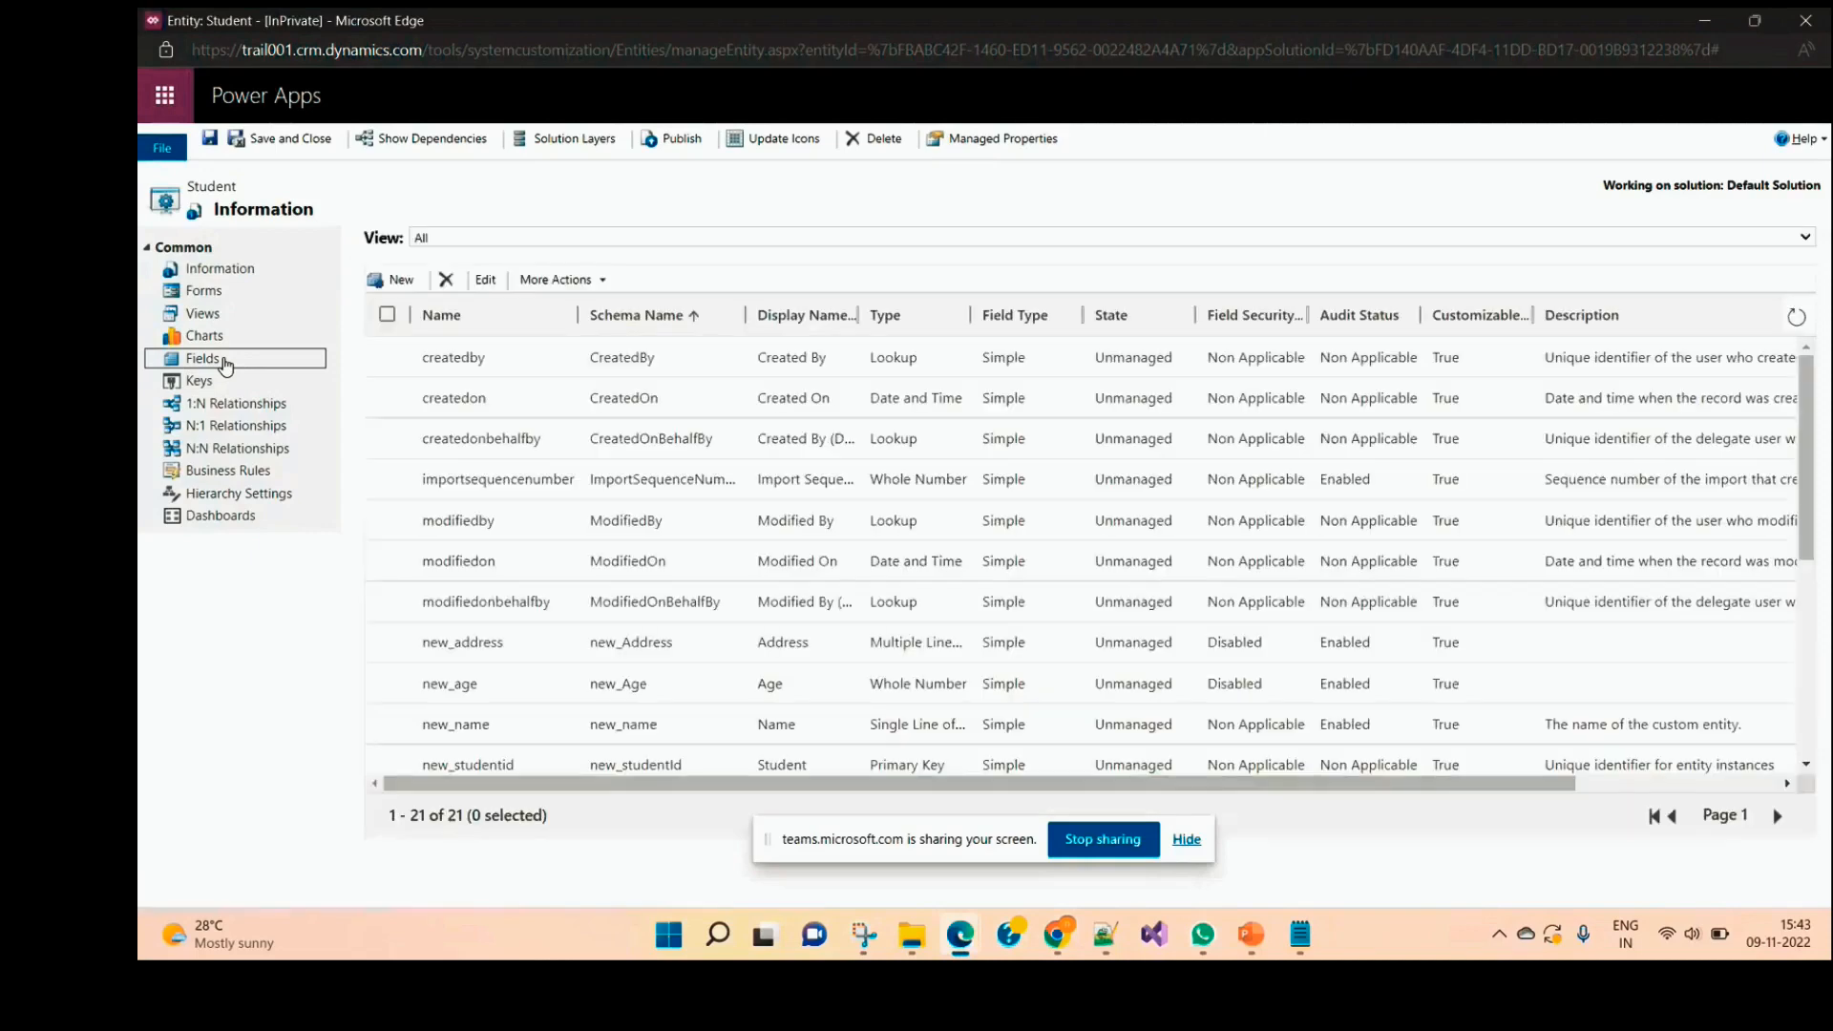
{"action": "left_click", "coordinate": [454, 237]}
{"action": "left_click", "coordinate": [450, 277]}
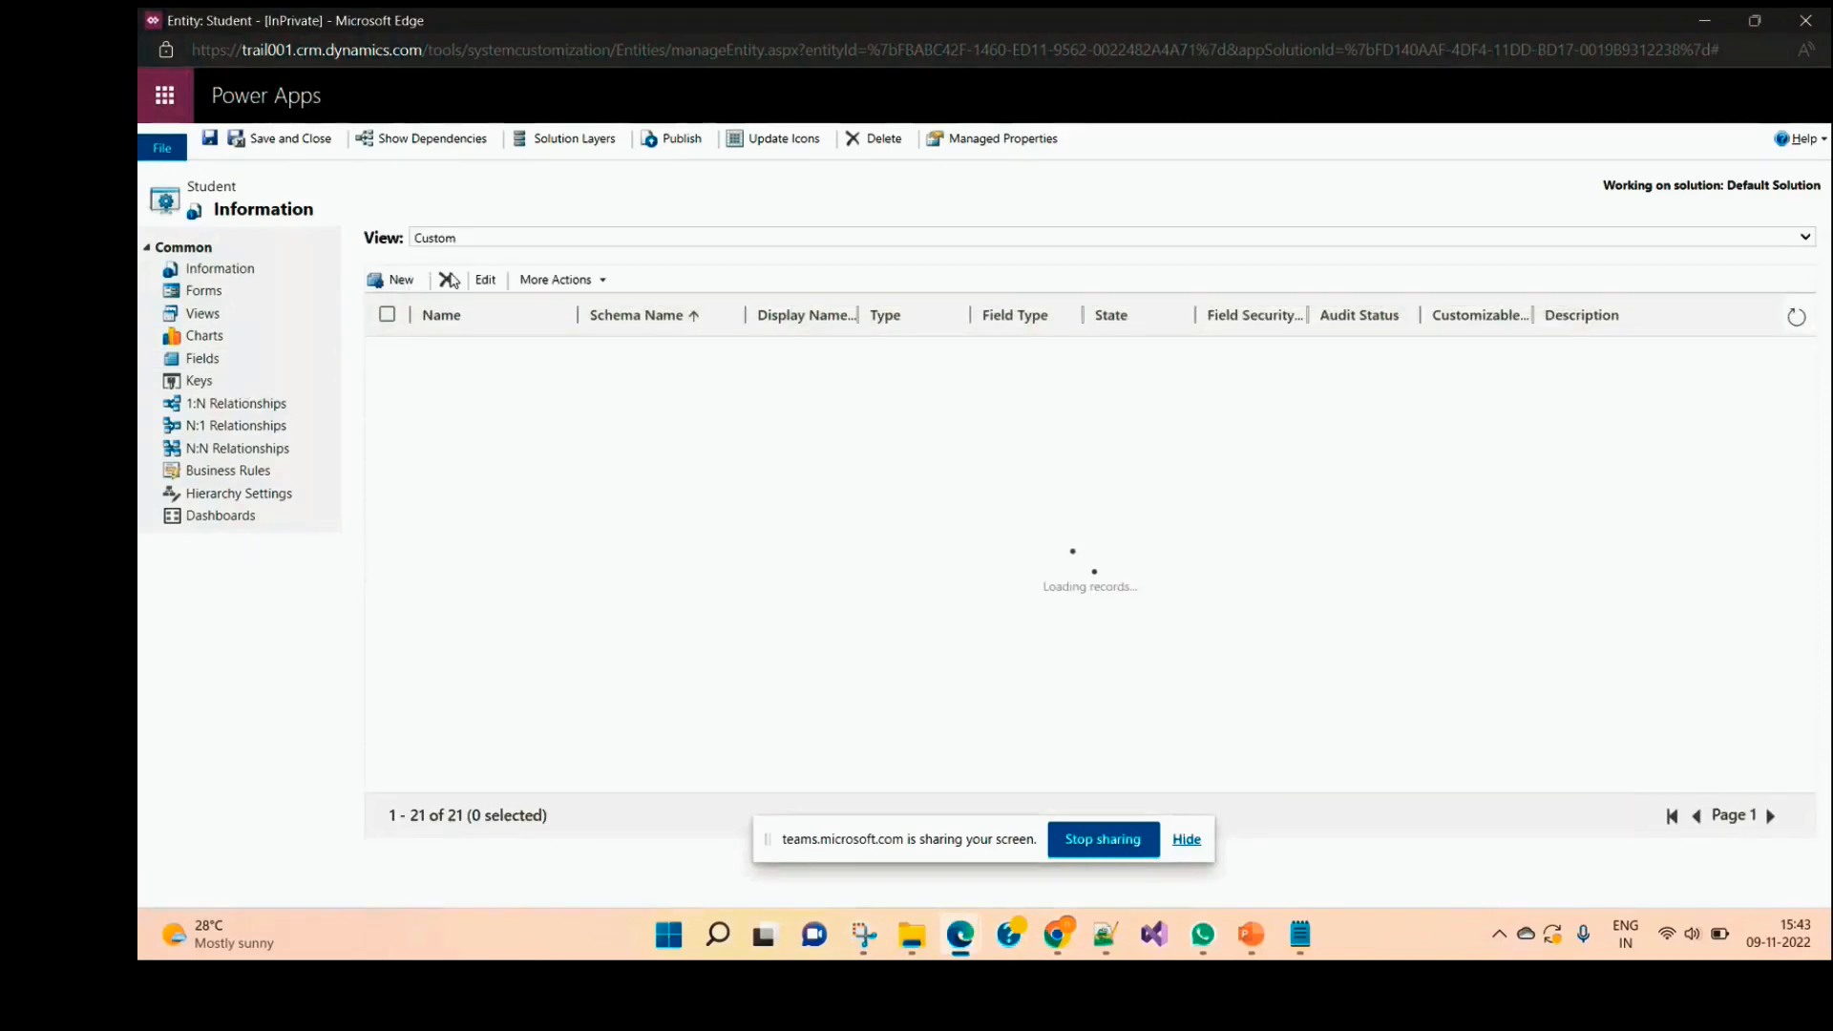
{"action": "left_click", "coordinate": [391, 282]}
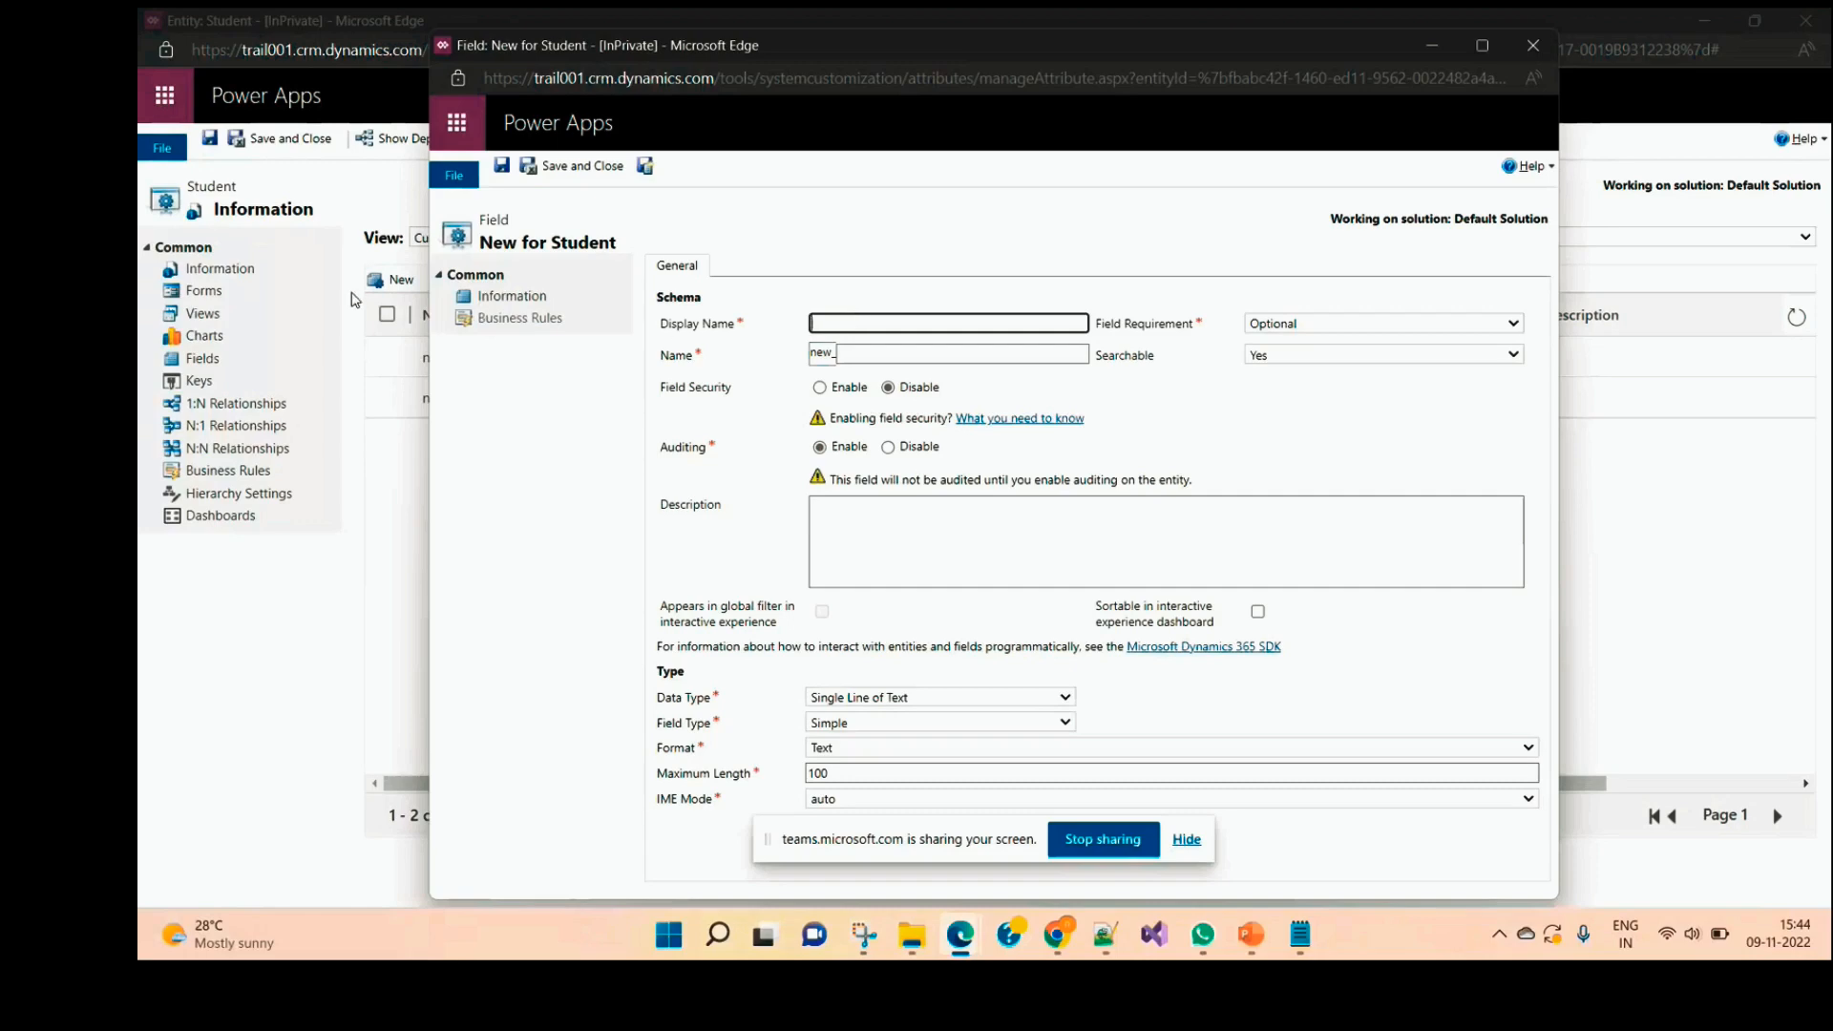
{"action": "type", "text": "Status"}
{"action": "left_click", "coordinate": [1342, 432]}
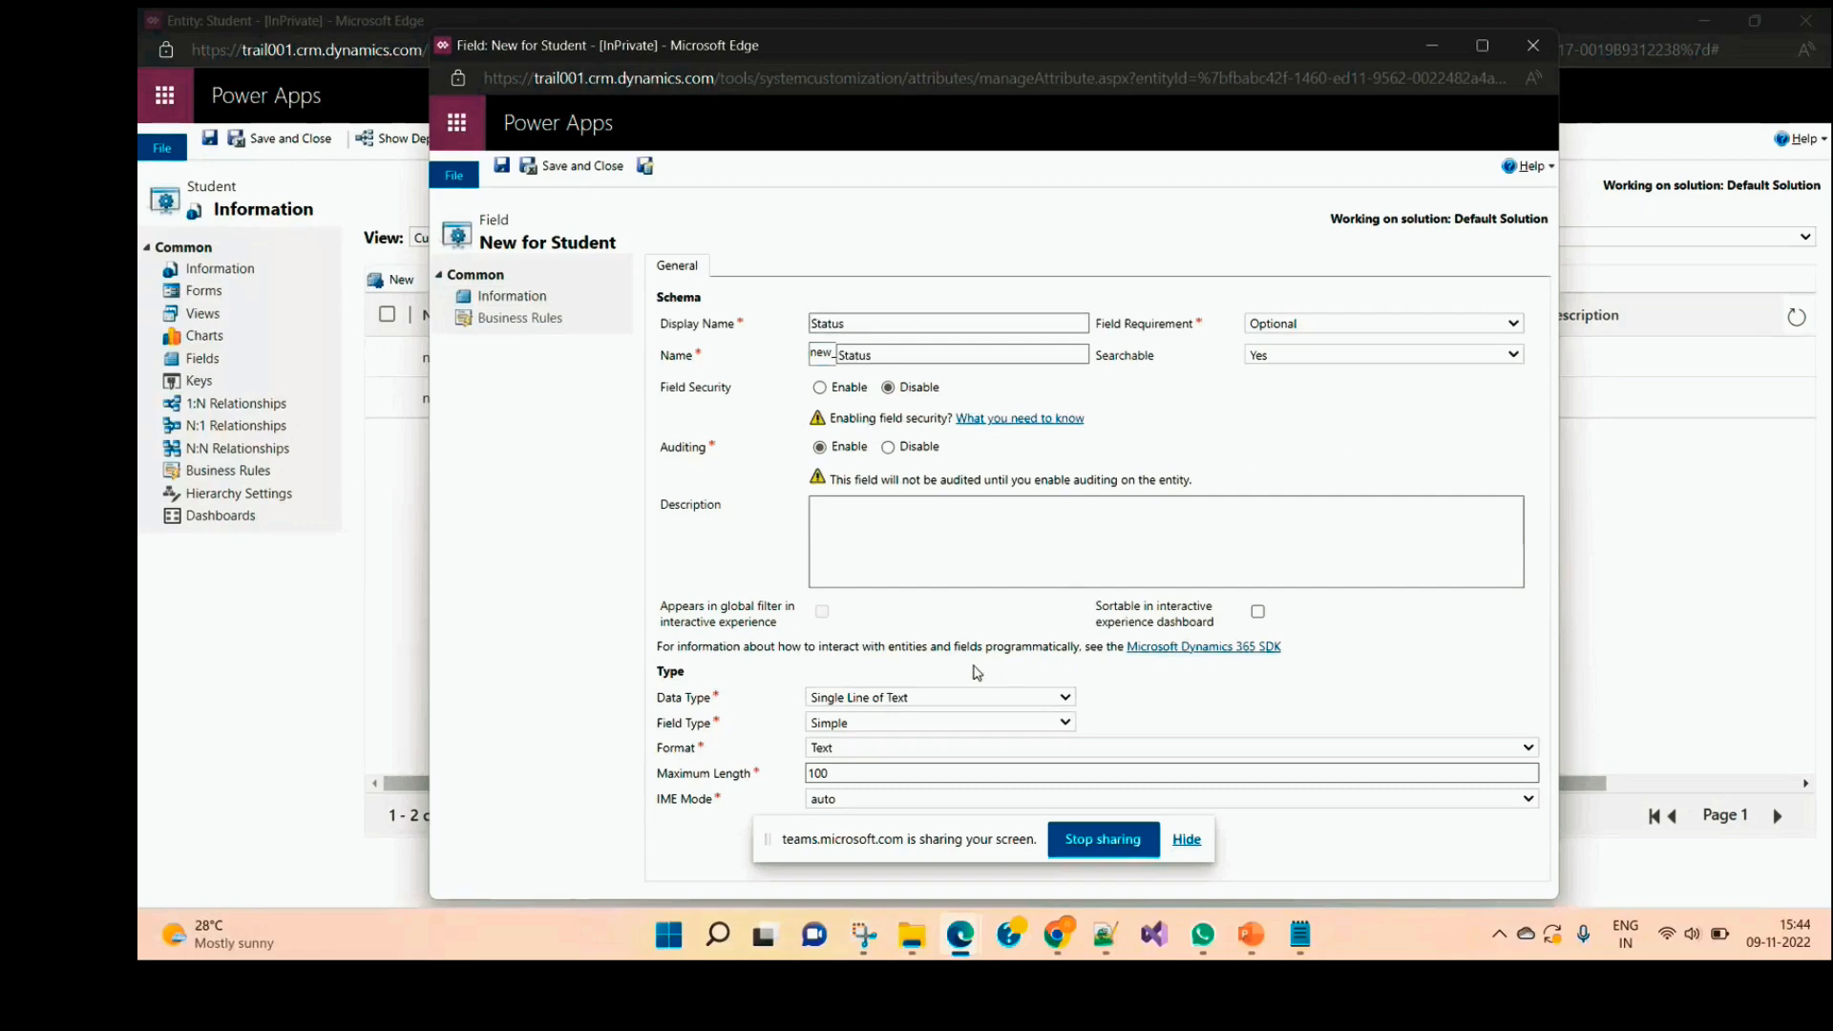
Step: Set the Status field's data type to Option Set and add a first option labelled Active
{"action": "left_click", "coordinate": [939, 703]}
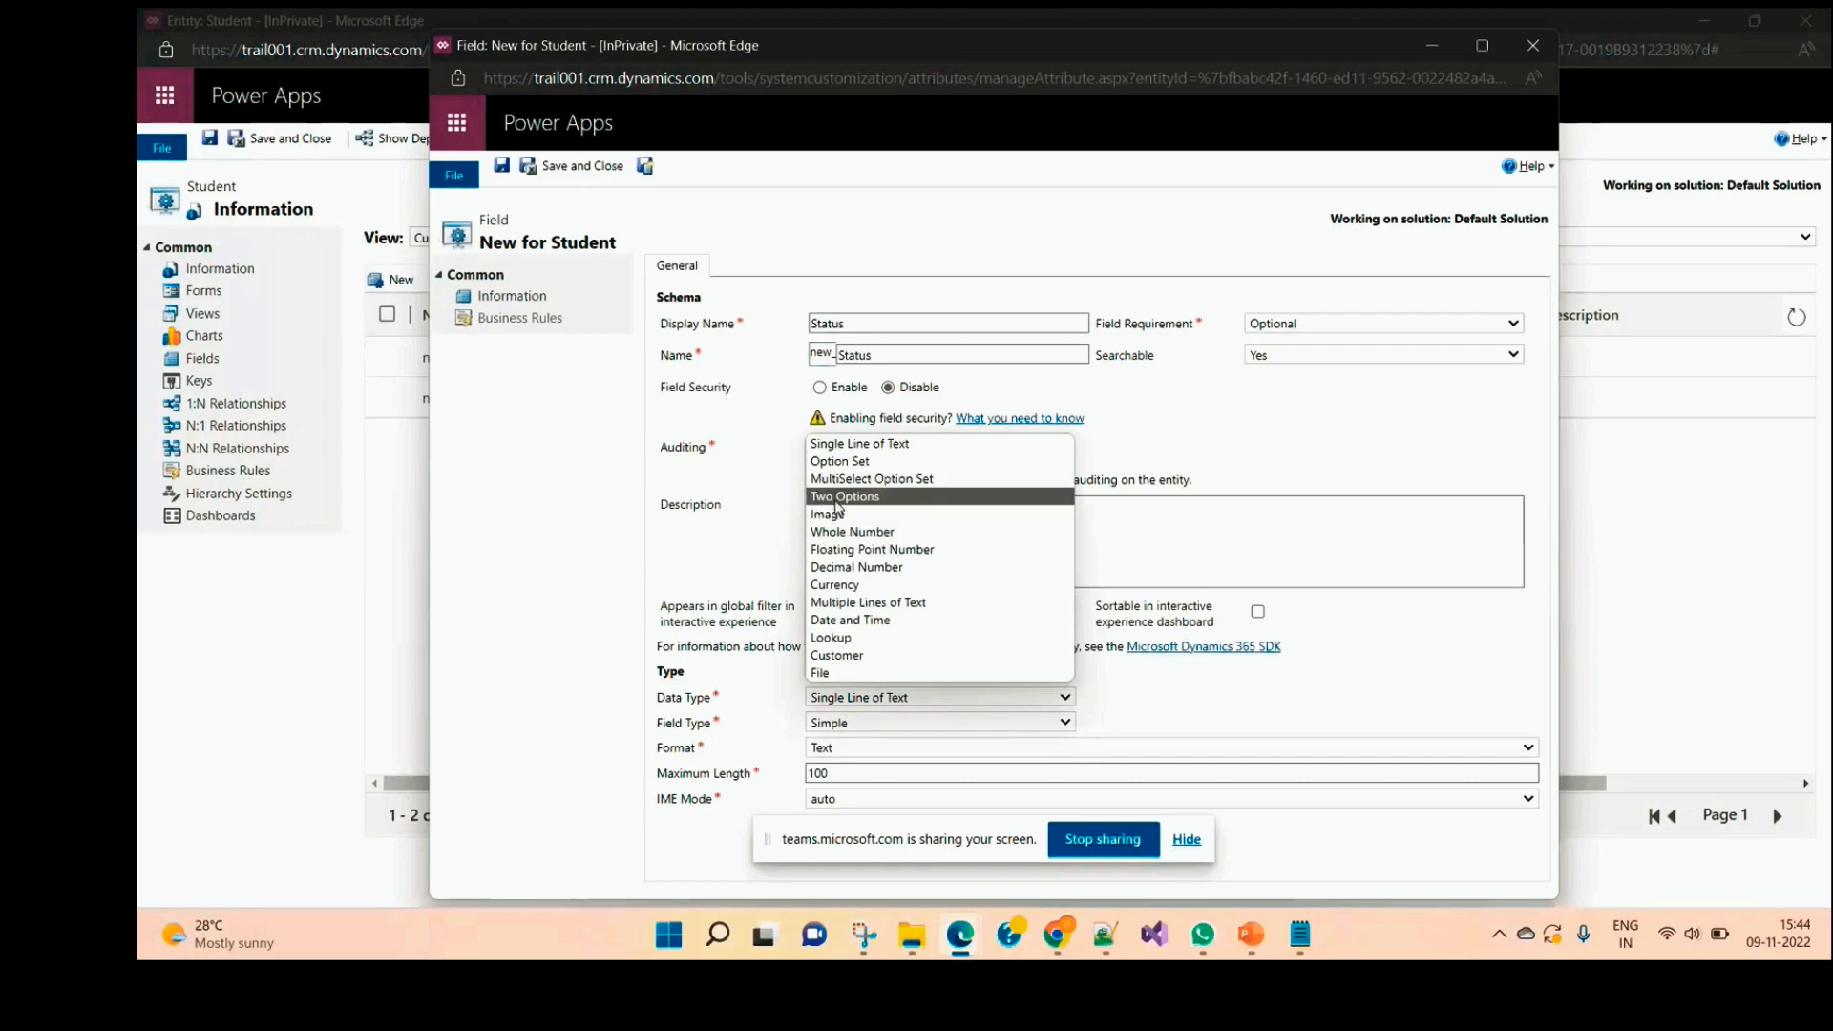
{"action": "left_click", "coordinate": [876, 464]}
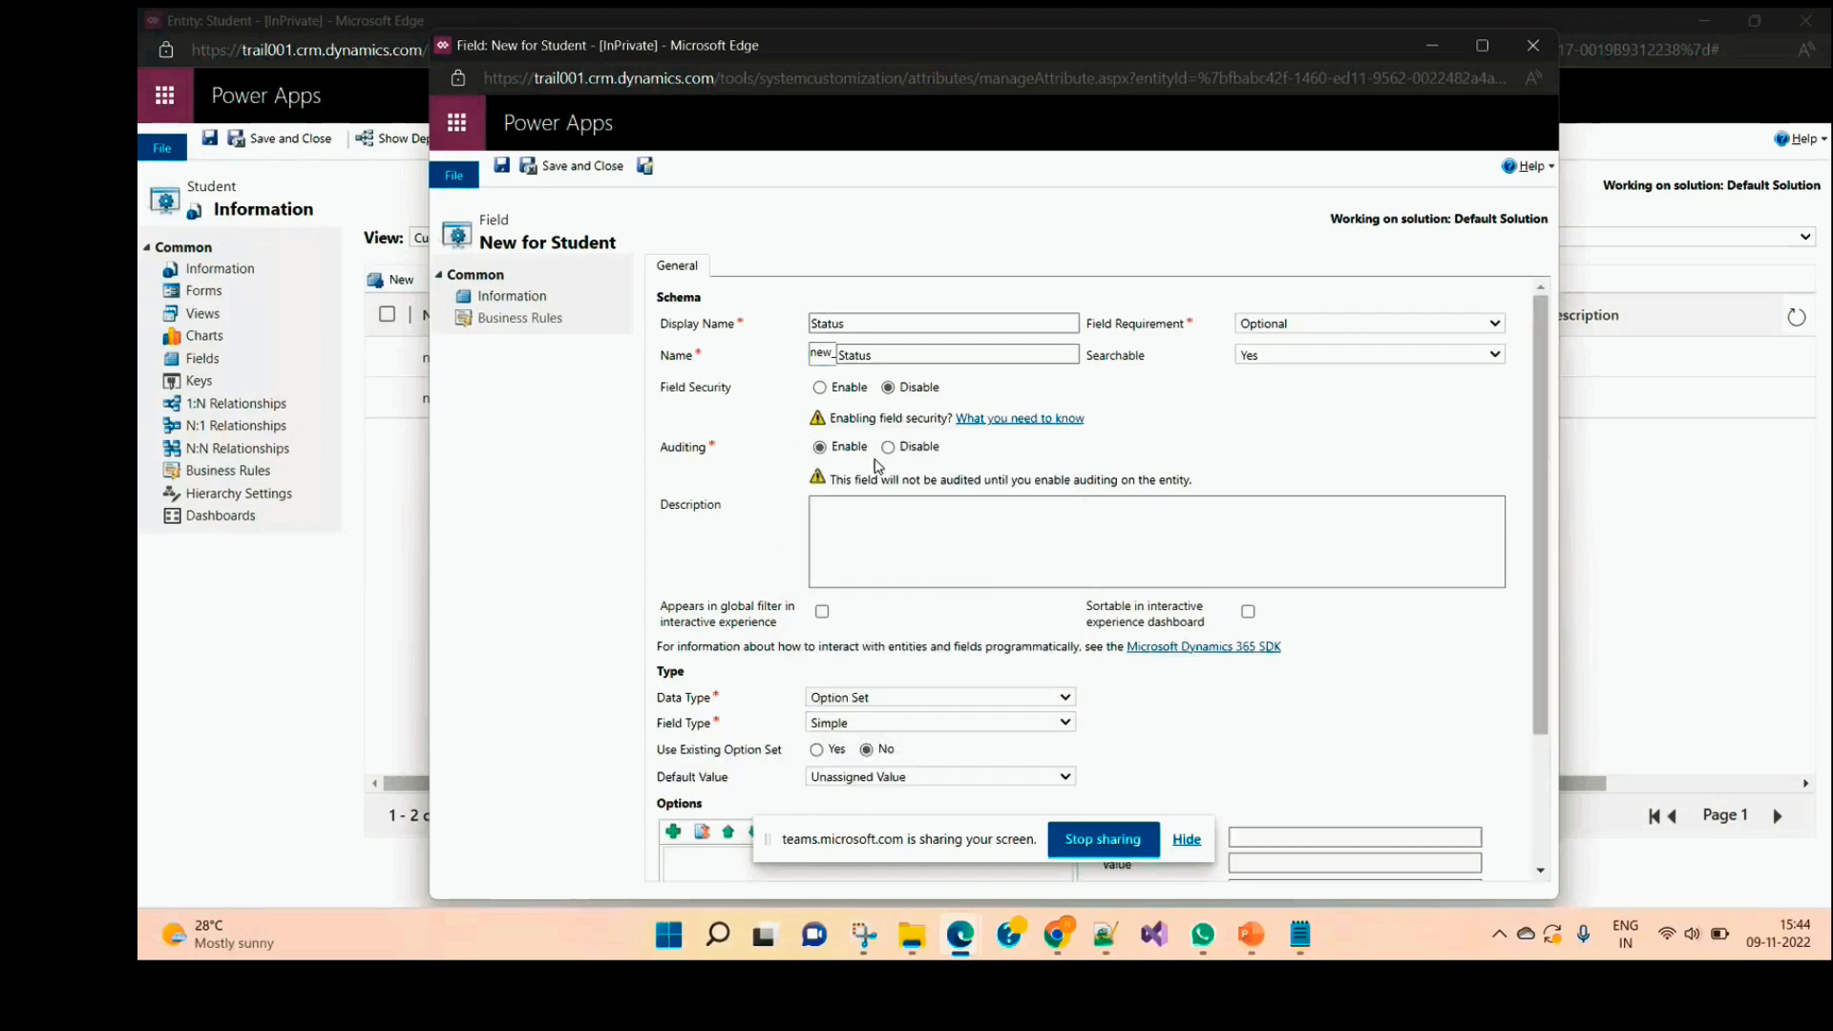
{"action": "scroll", "coordinate": [1543, 680], "scroll_direction": "down", "scroll_amount": 2}
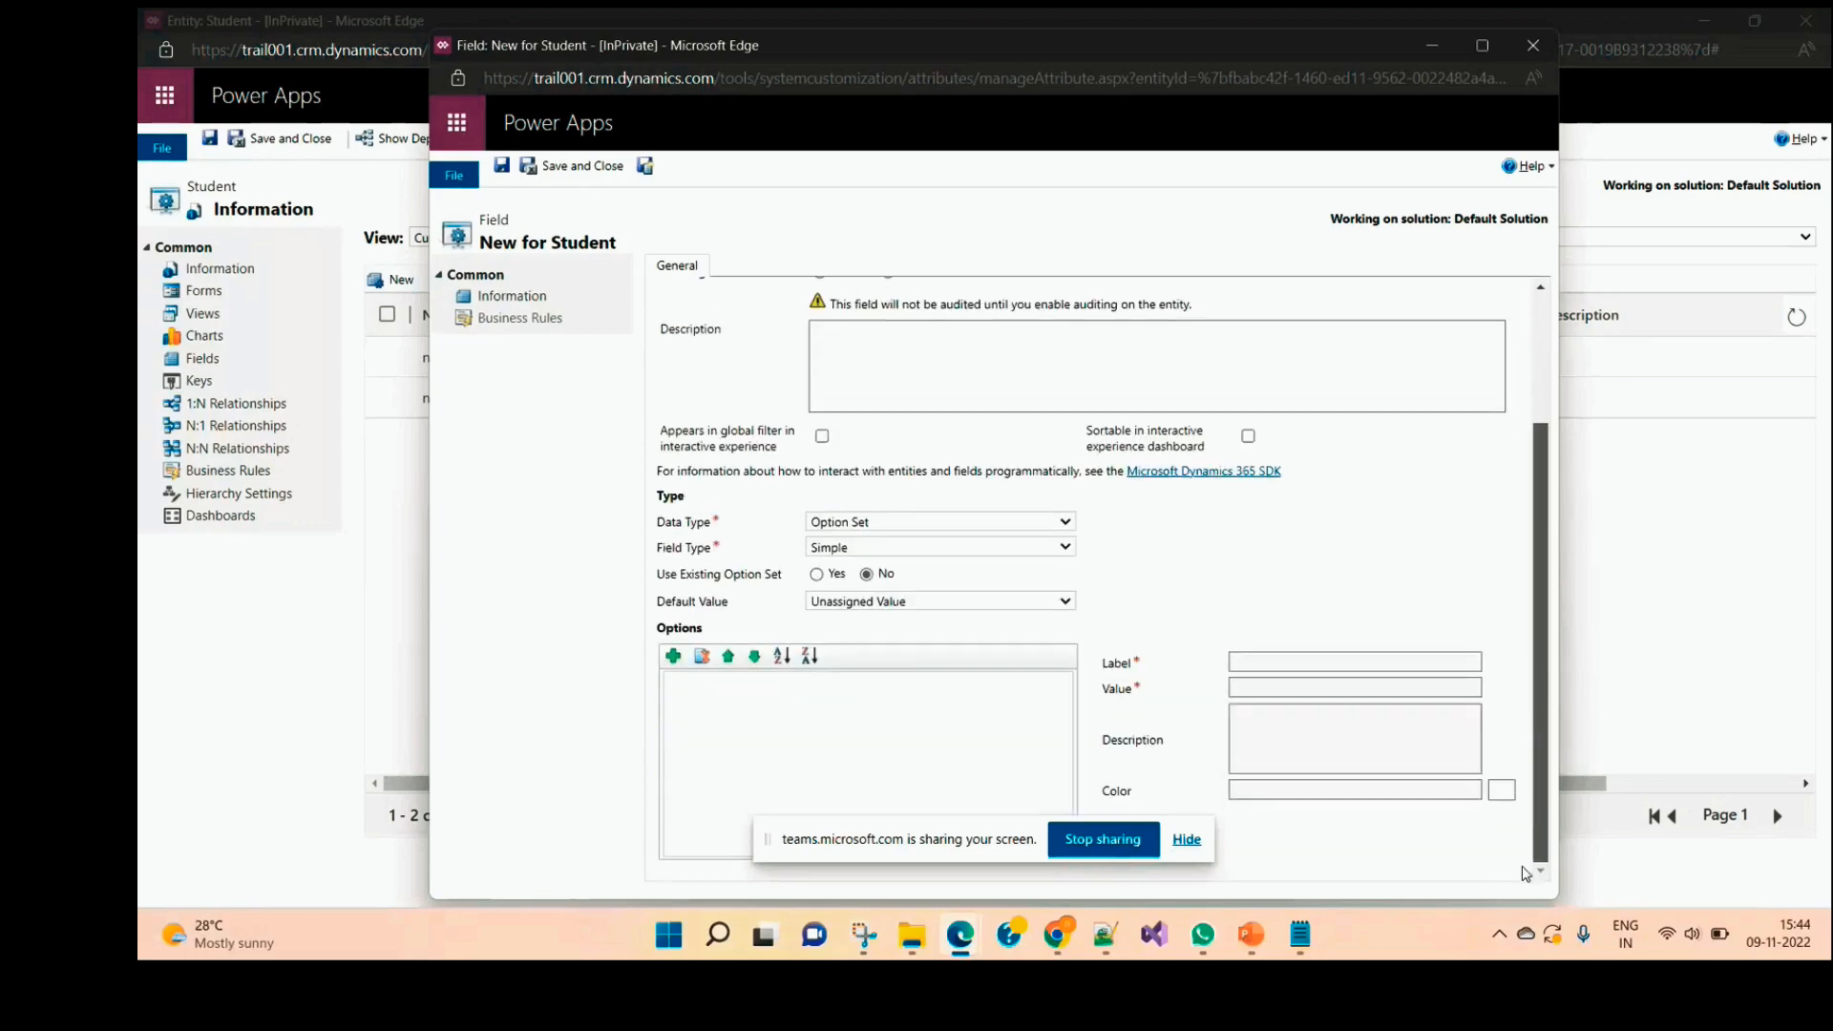
{"action": "left_click", "coordinate": [673, 656]}
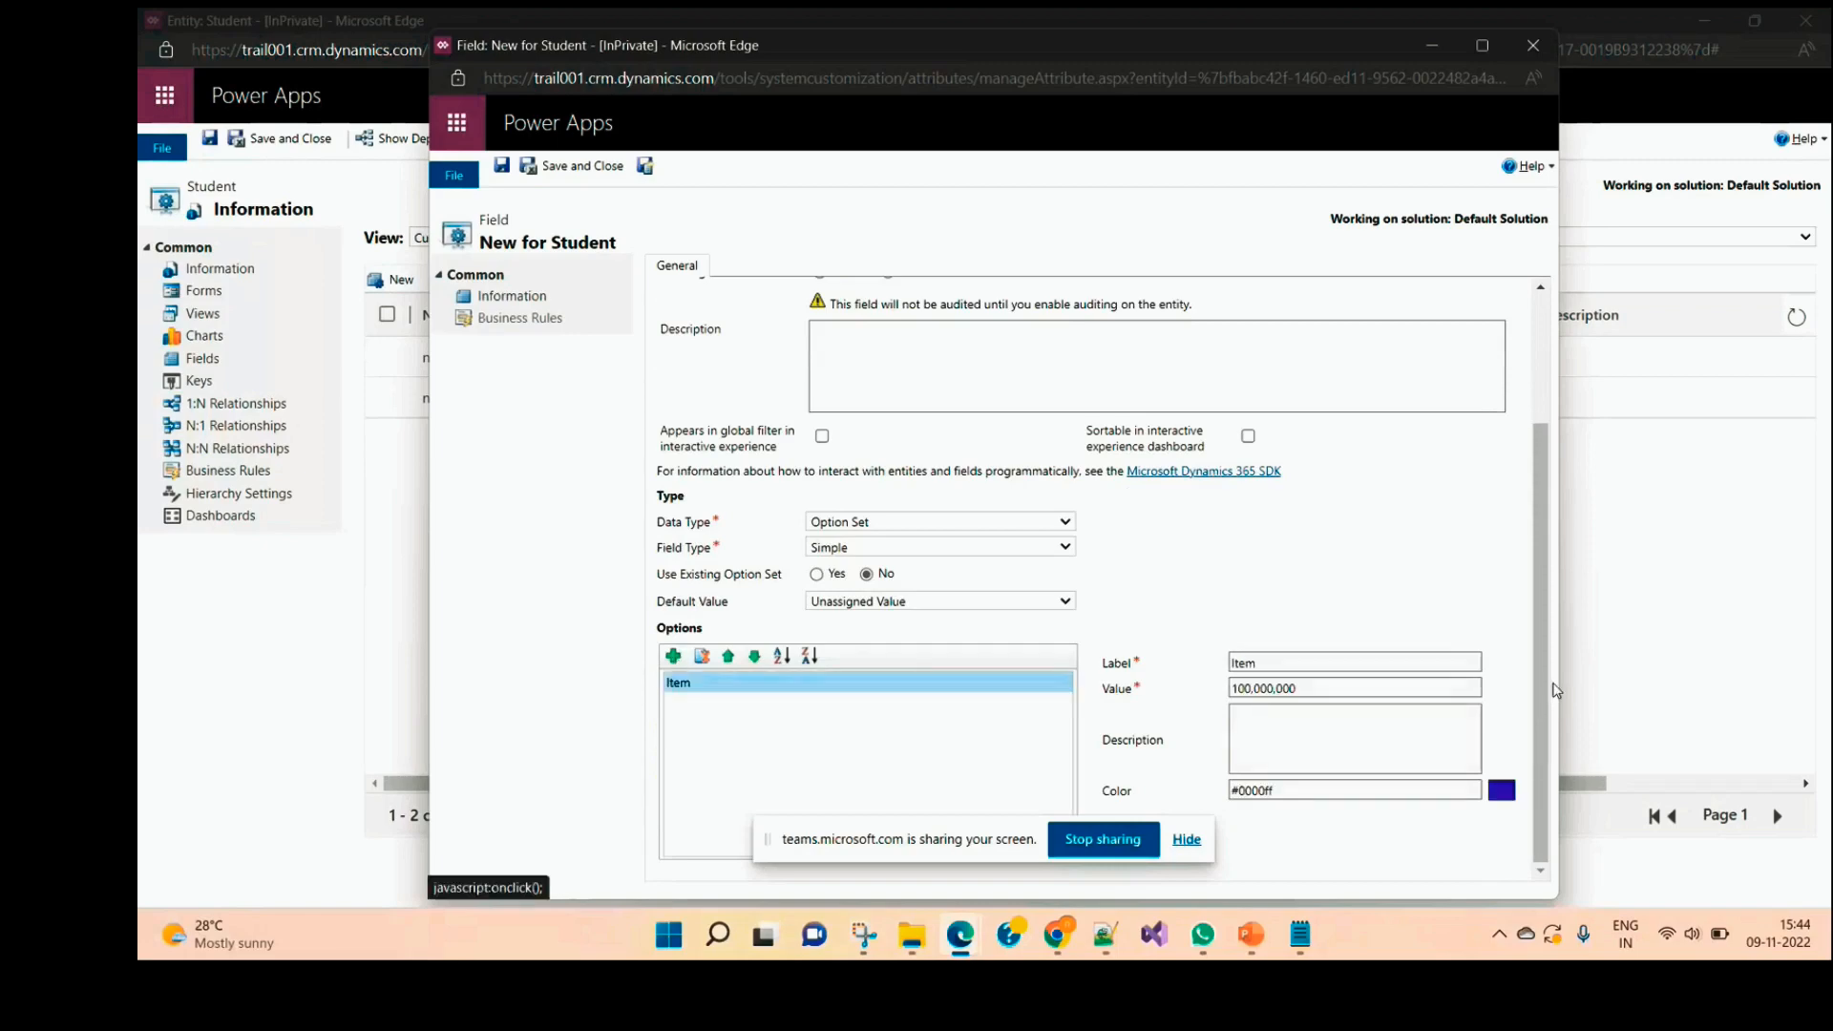
{"action": "left_click", "coordinate": [1308, 666]}
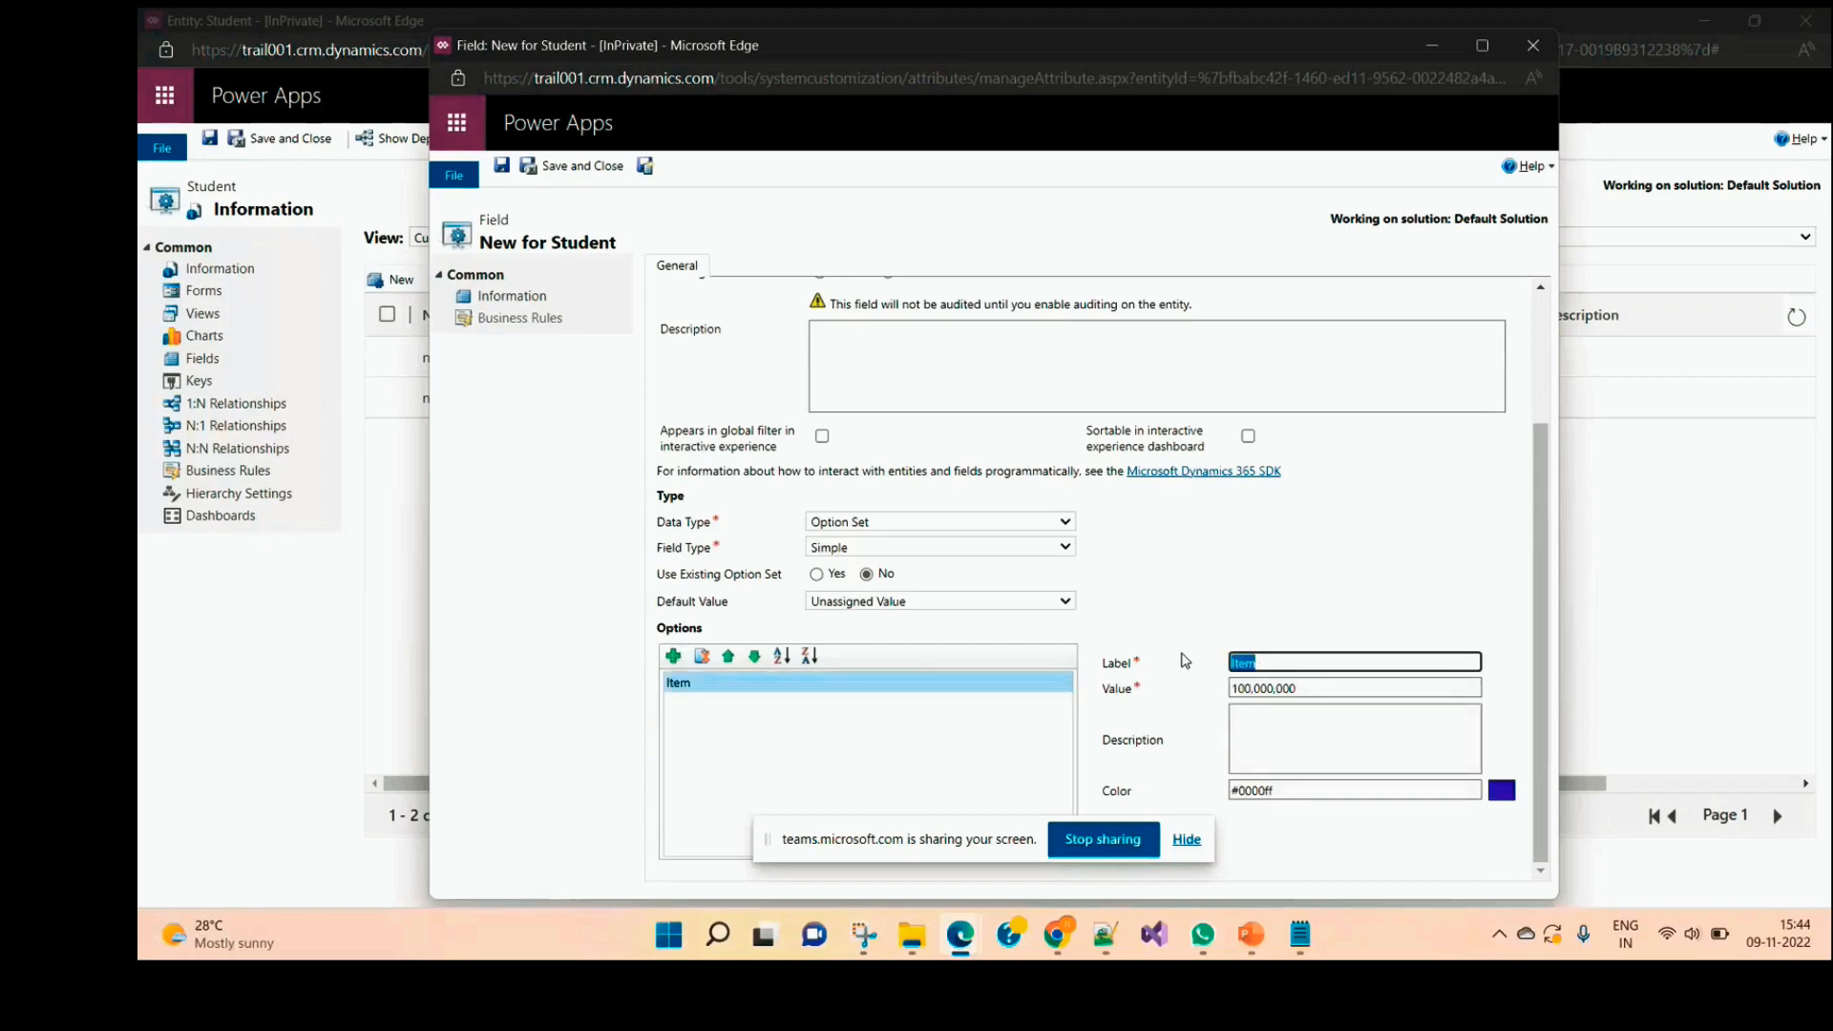
{"action": "type", "text": "Active"}
Step: Add a second option labelled Inactive to the Status option set
{"action": "left_click", "coordinate": [674, 656]}
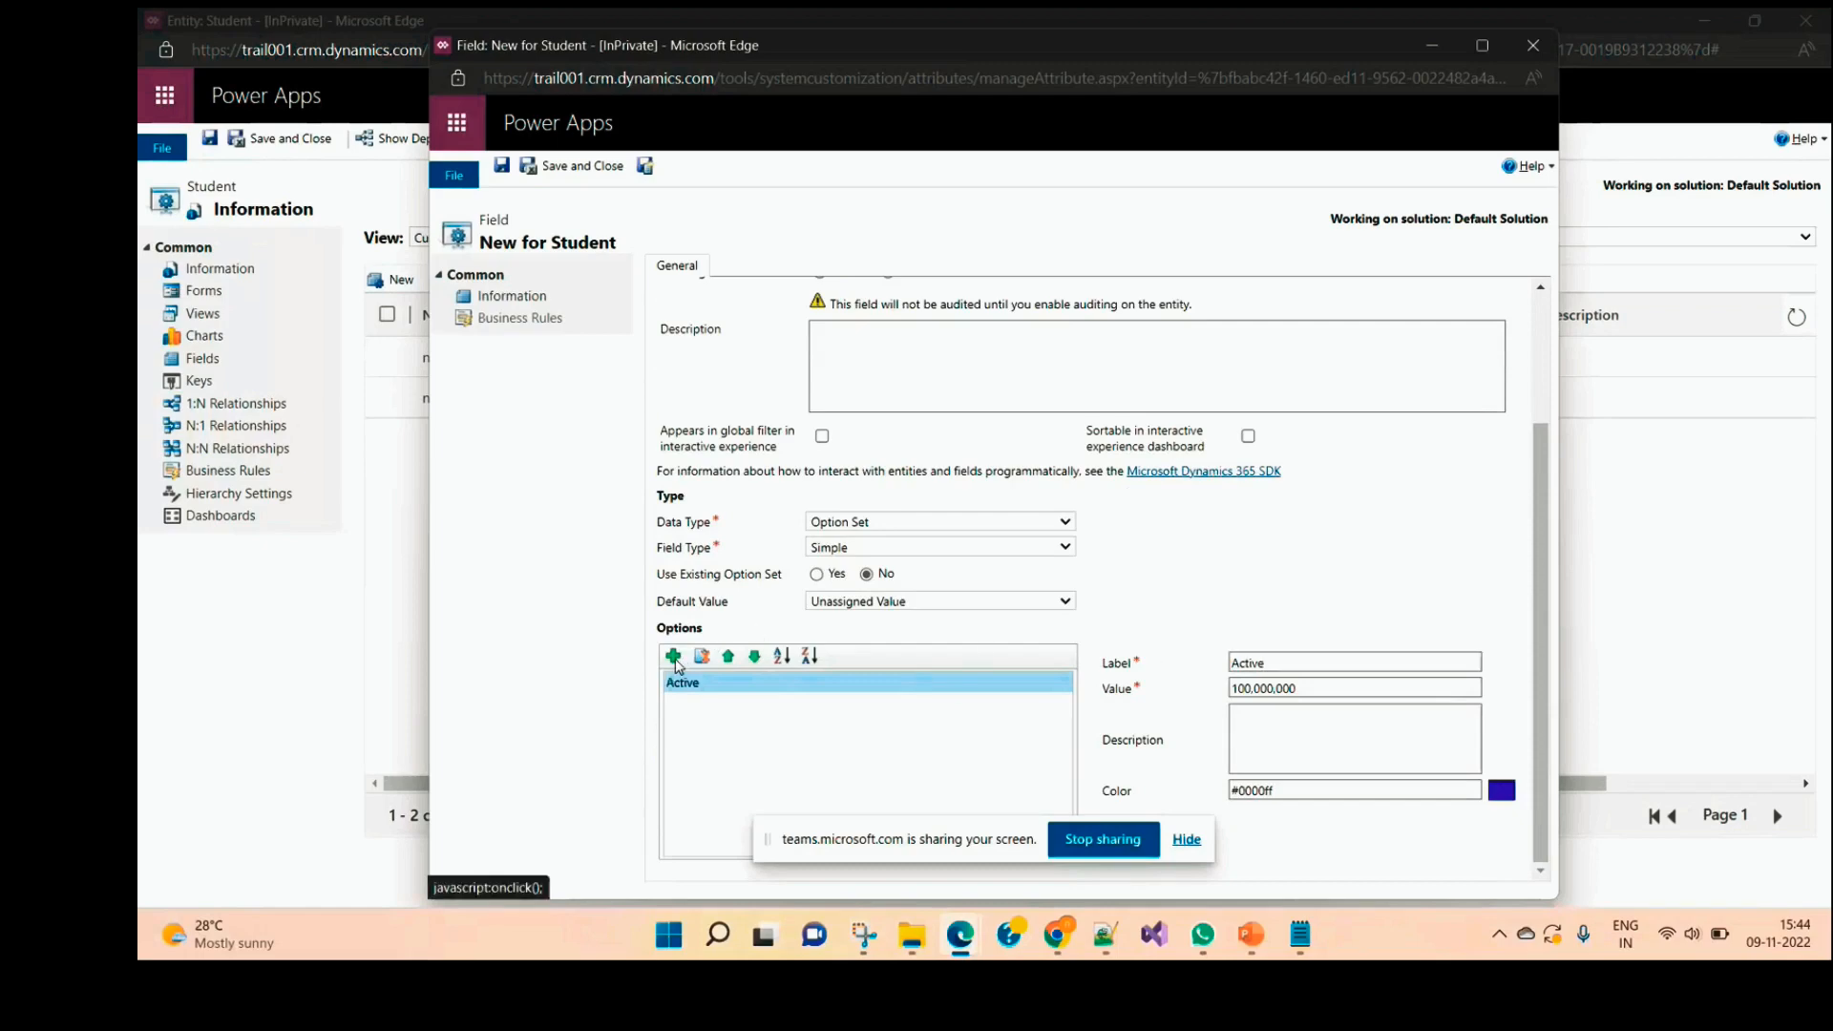
{"action": "left_click", "coordinate": [1232, 662]}
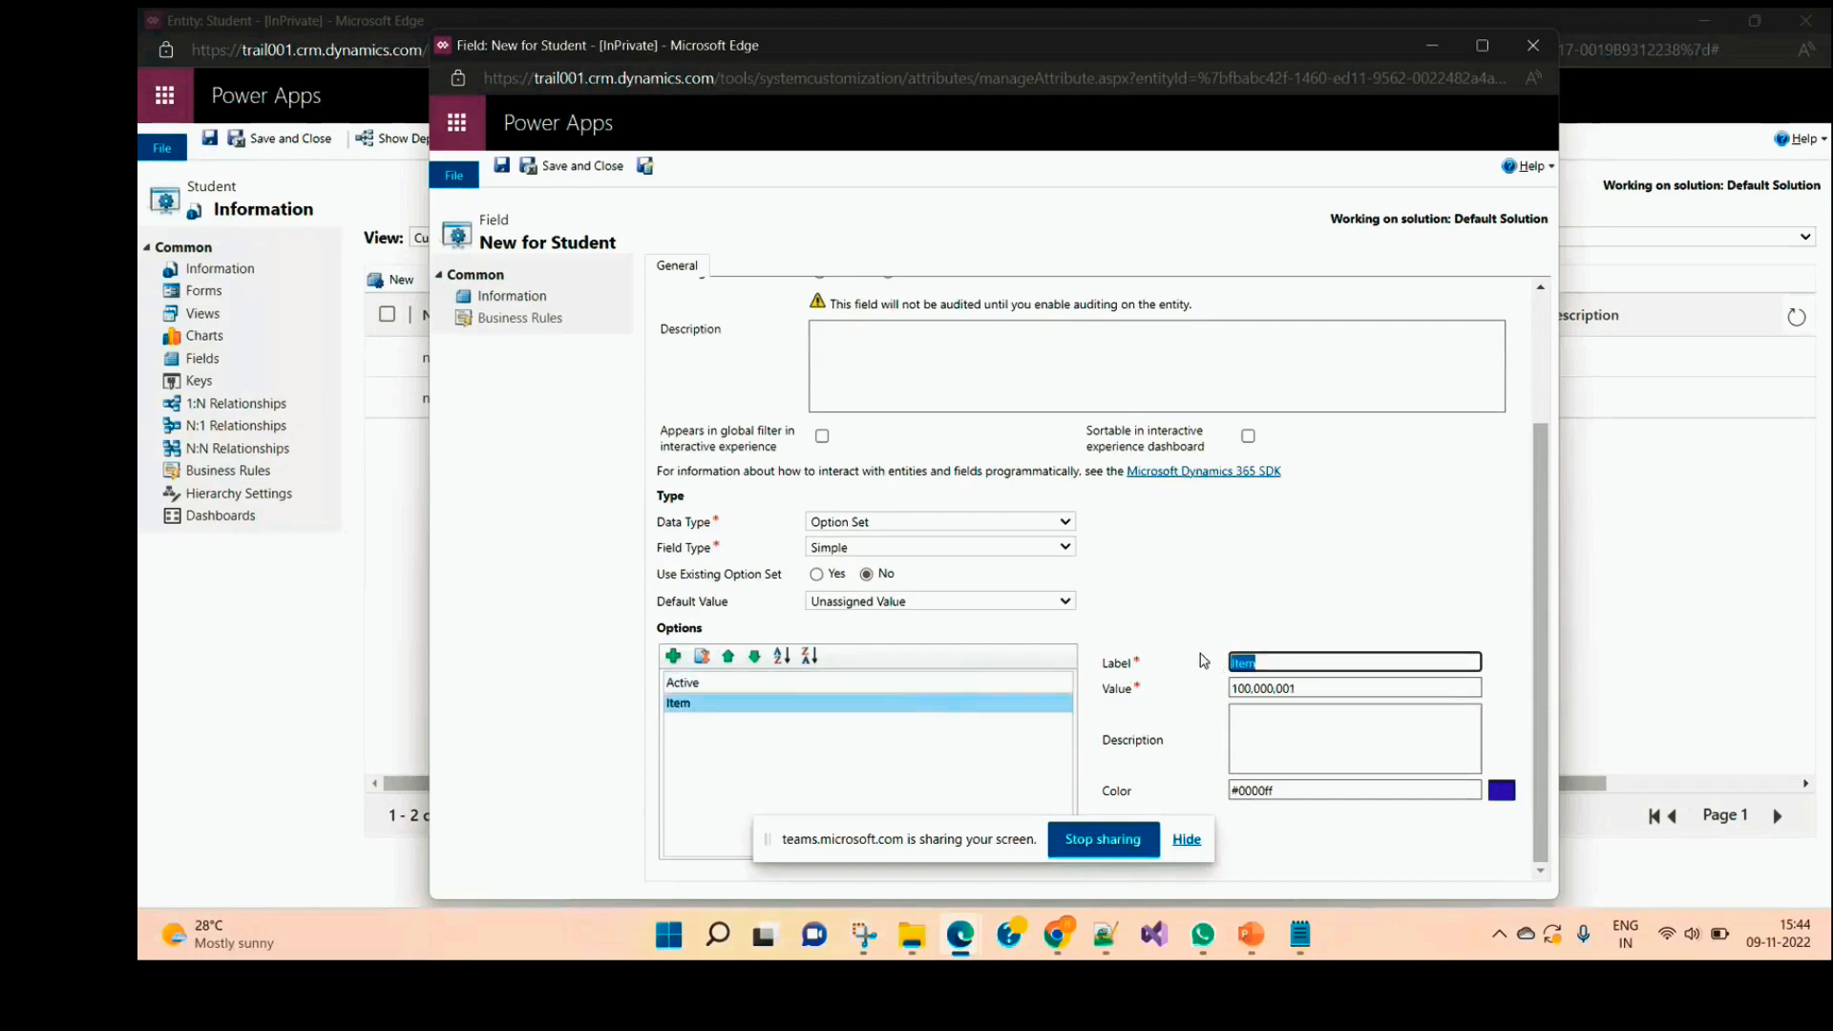
{"action": "type", "text": "Inactive"}
{"action": "left_click", "coordinate": [1437, 514]}
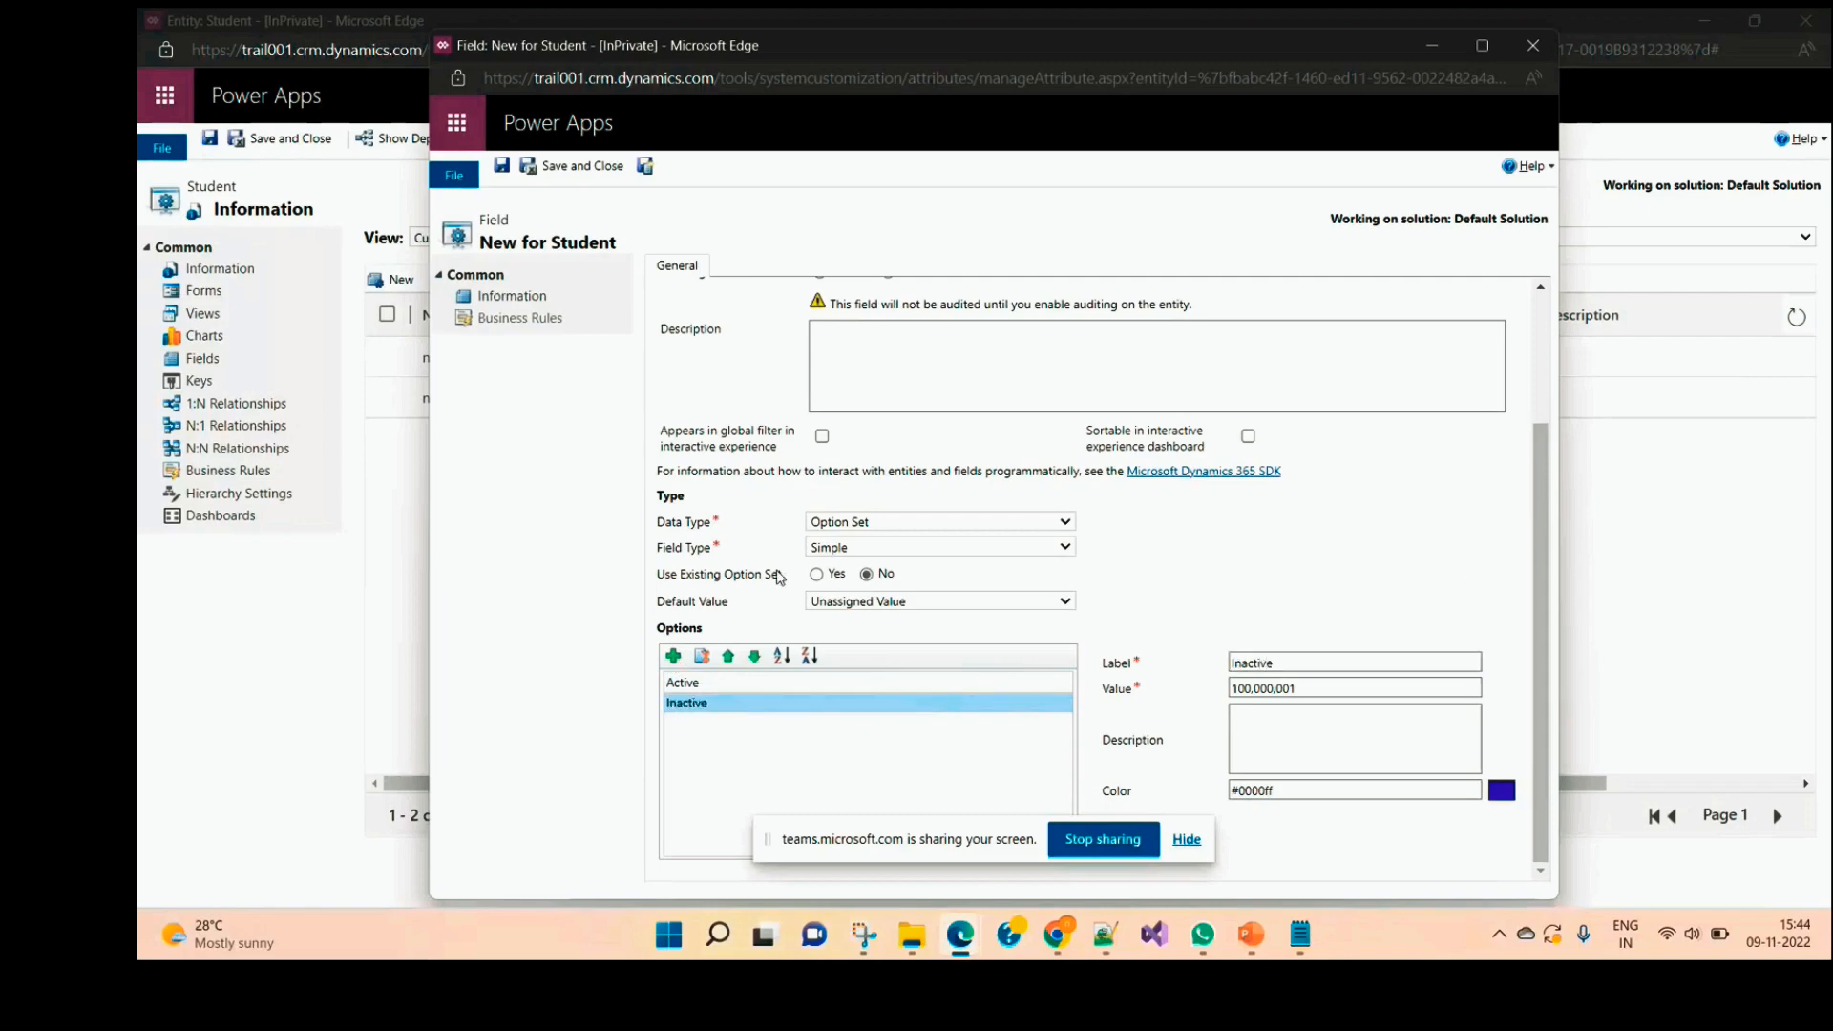
Step: Save and close the Status field, then return to the Student form editor and reload it
{"action": "scroll", "coordinate": [1106, 663], "scroll_direction": "up", "scroll_amount": 3}
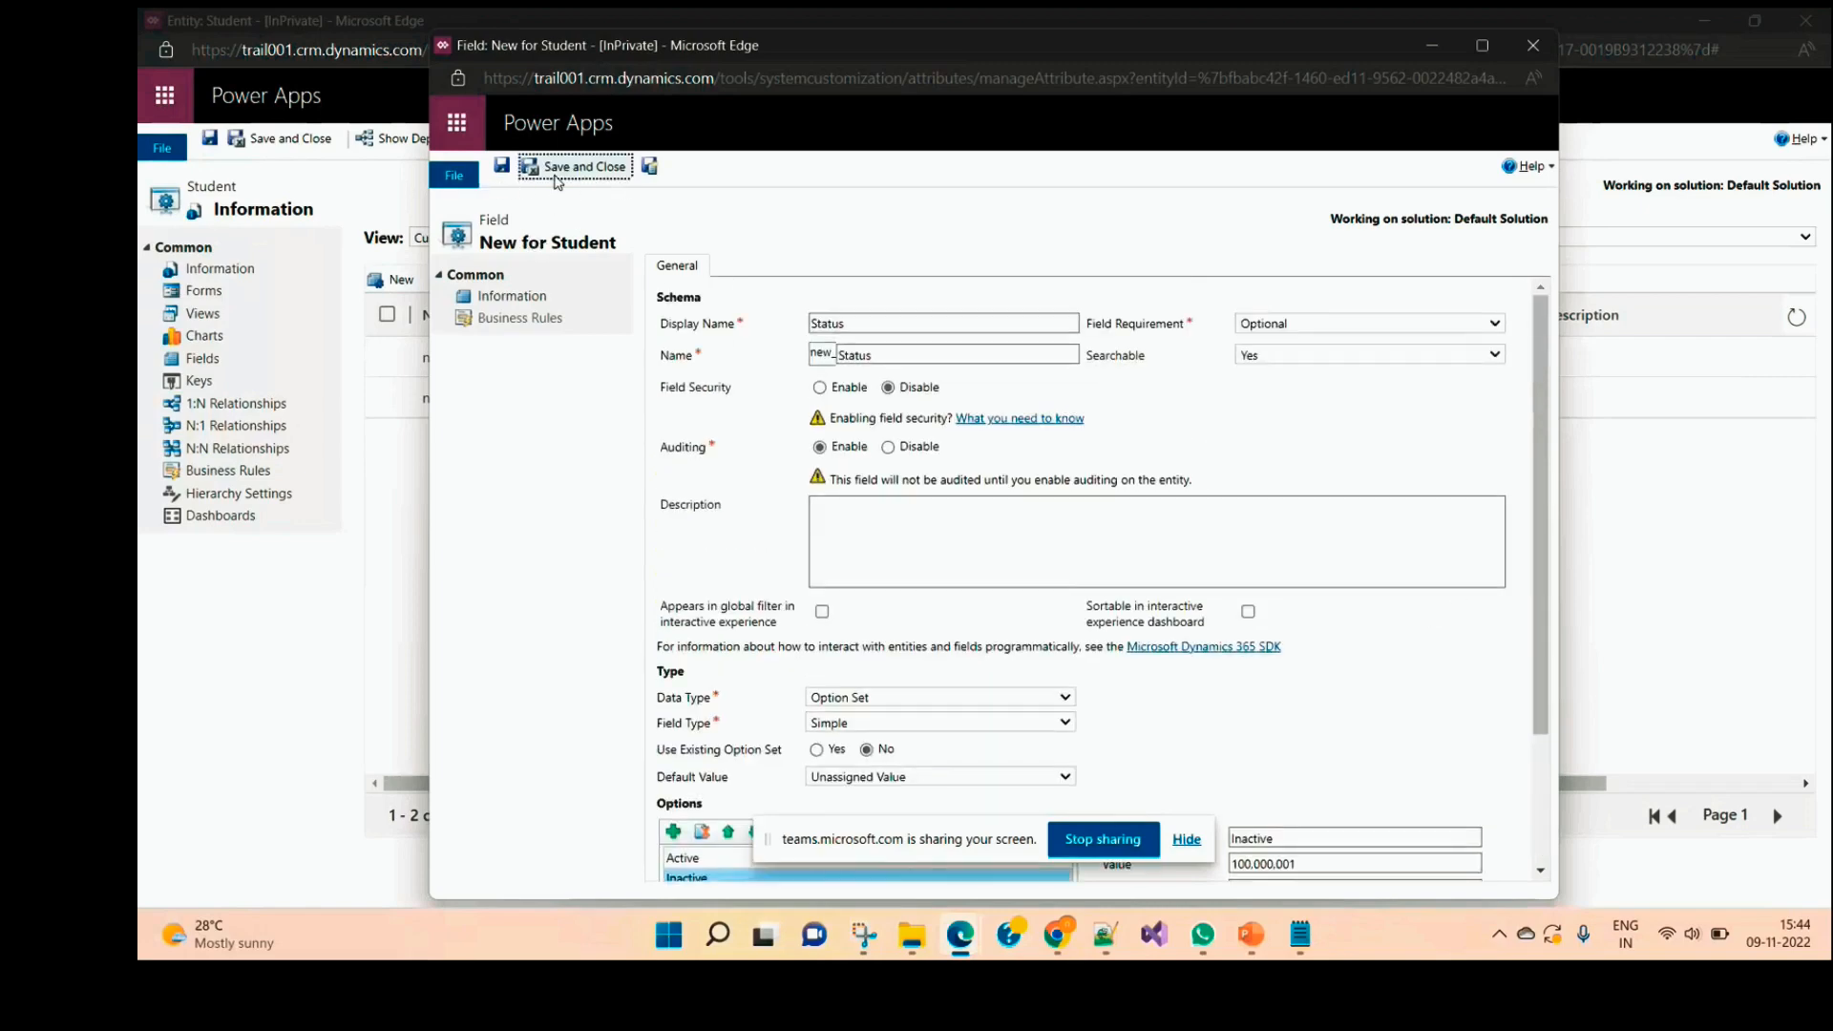
{"action": "left_click", "coordinate": [582, 169]}
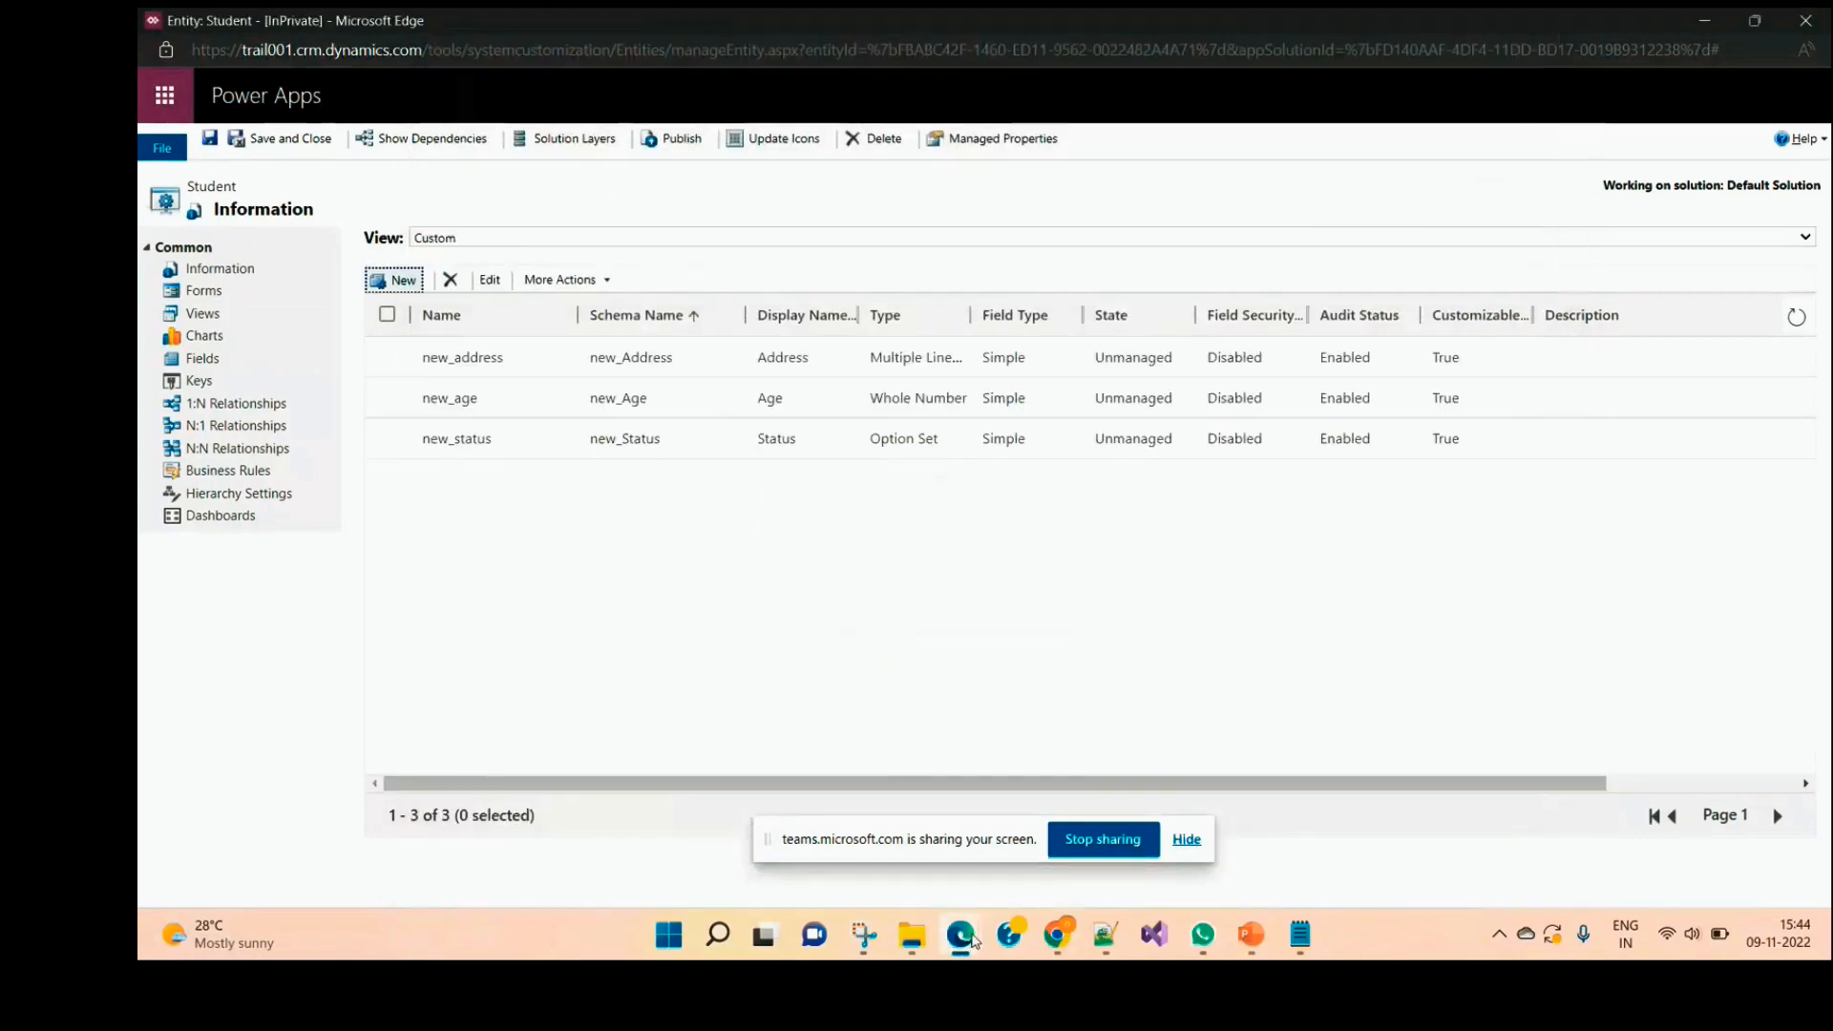
{"action": "left_click", "coordinate": [961, 936]}
{"action": "left_click", "coordinate": [1350, 847]}
{"action": "left_click", "coordinate": [960, 936]}
{"action": "left_click", "coordinate": [1615, 824]}
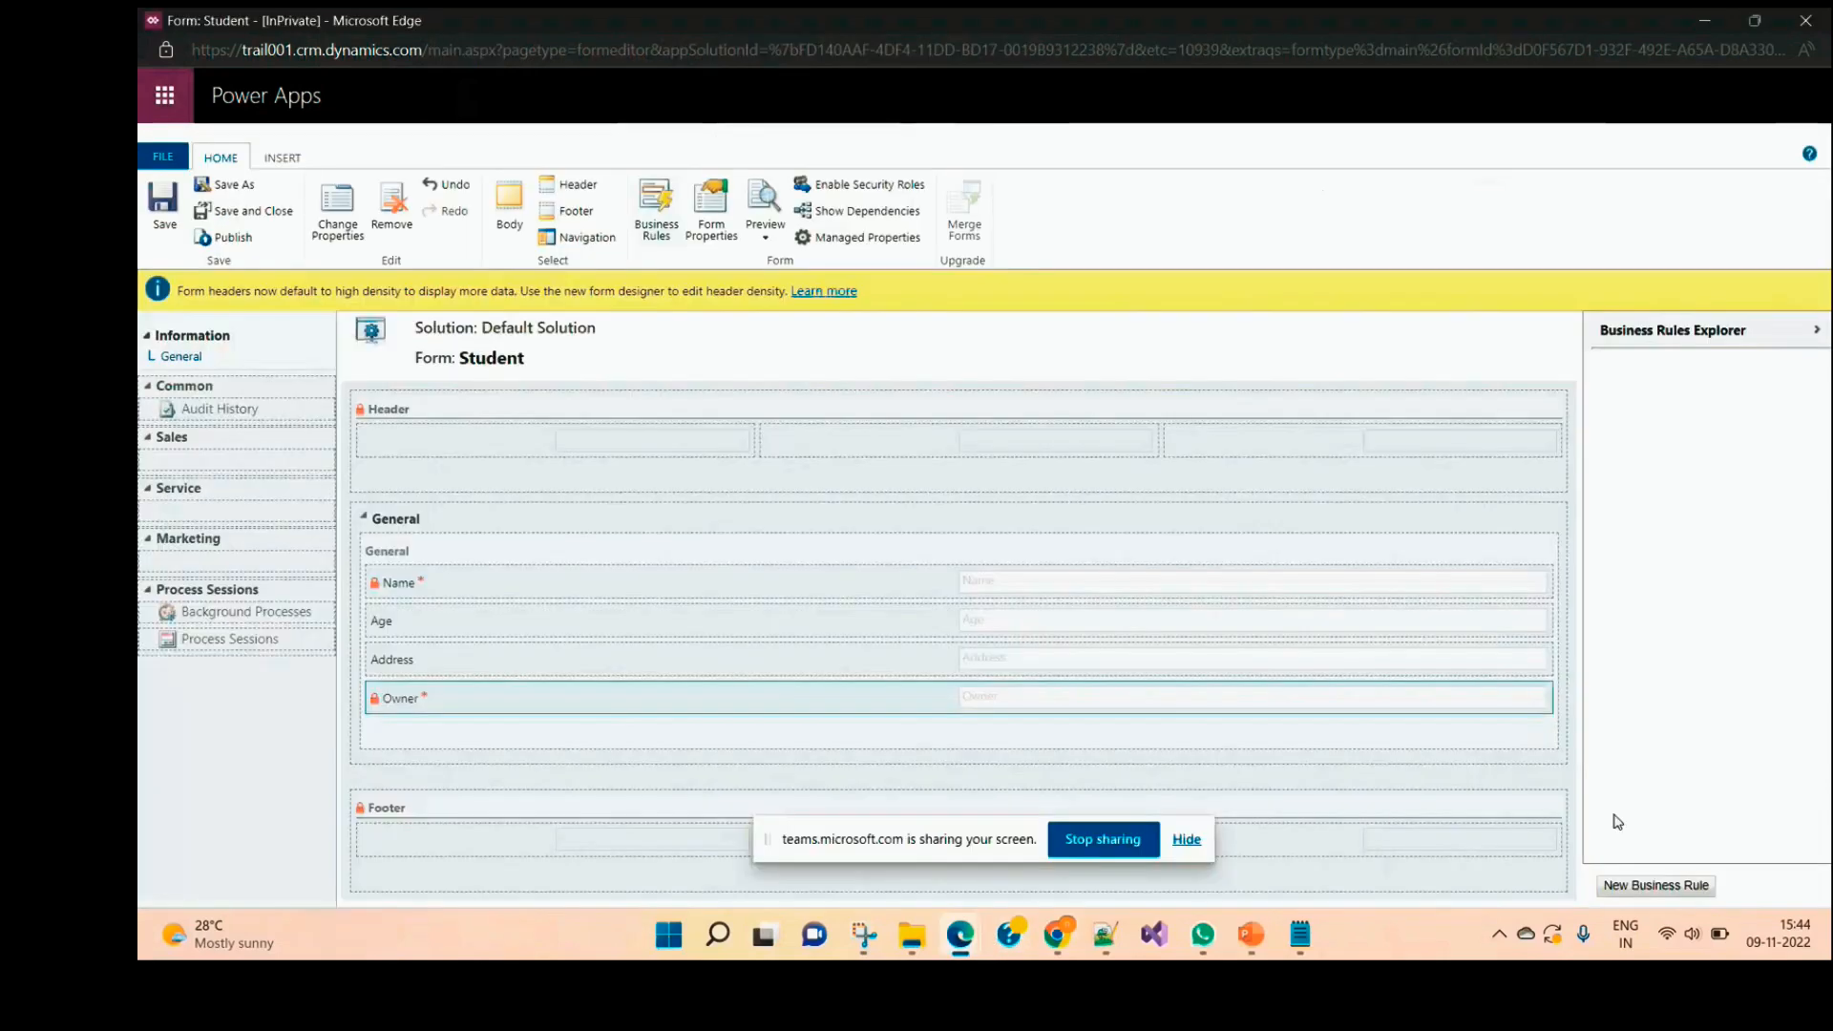
{"action": "left_click", "coordinate": [443, 48]}
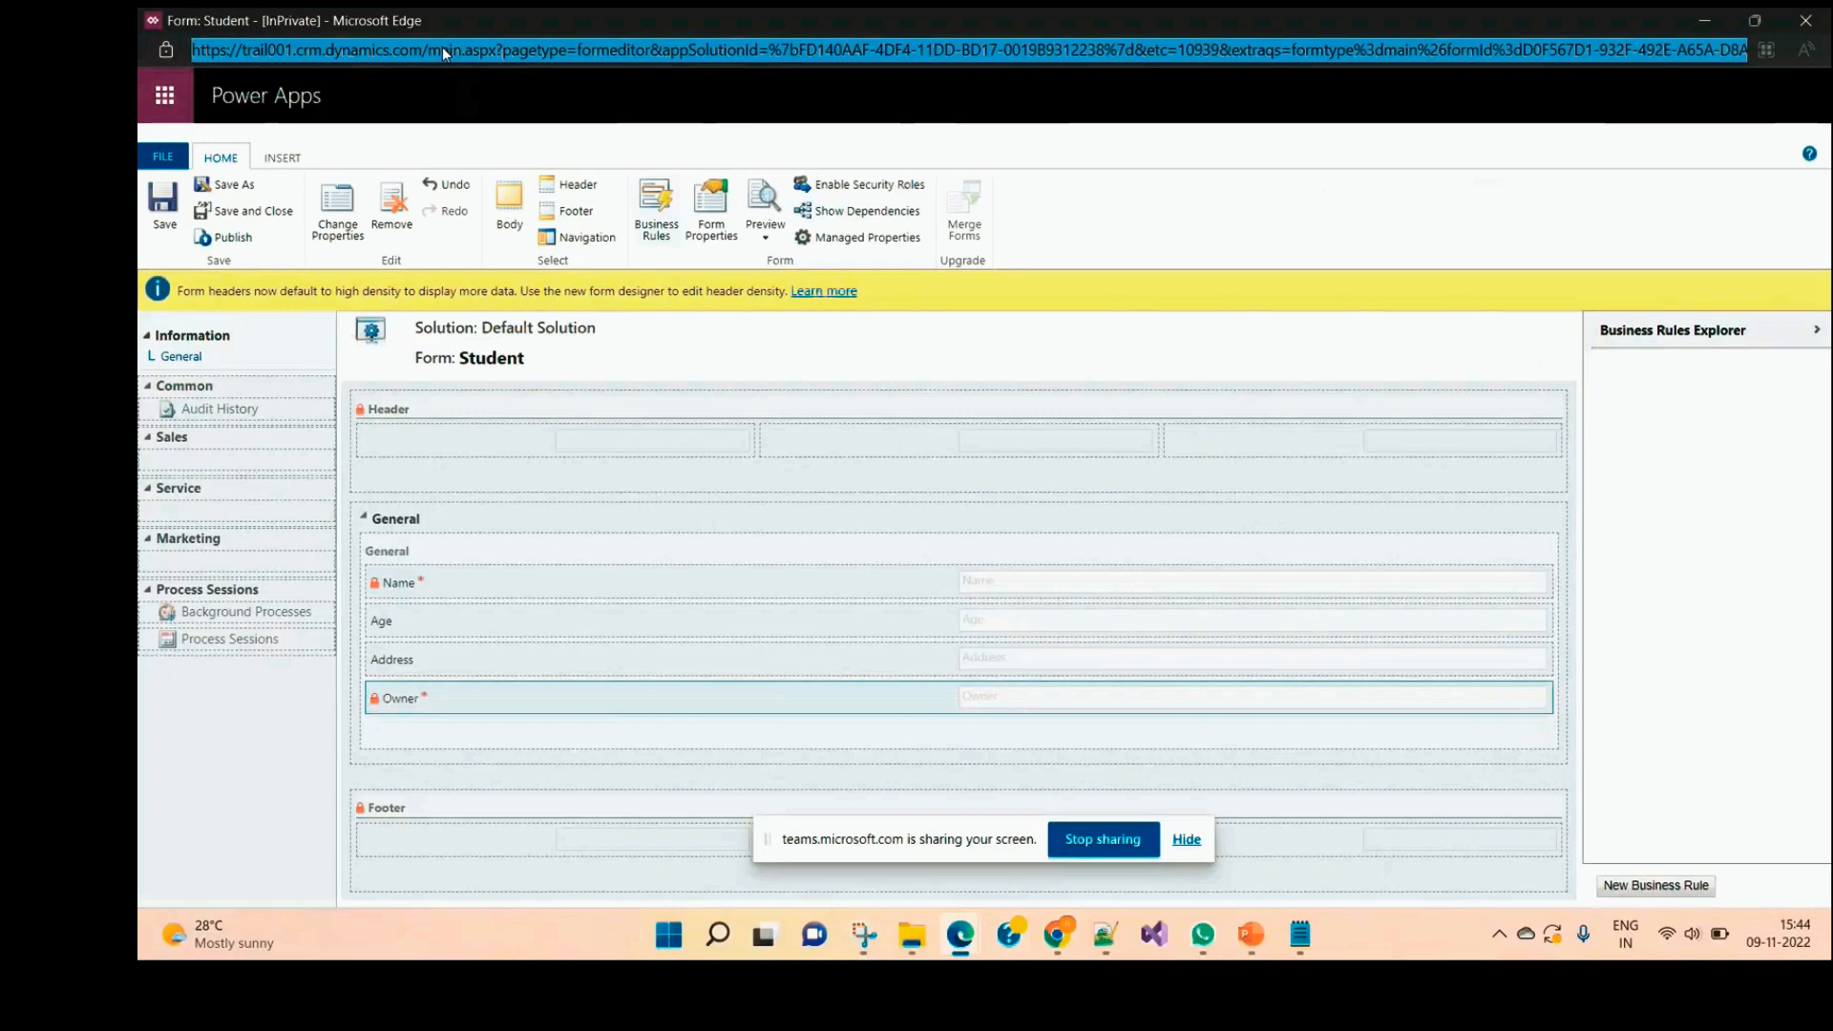
{"action": "key", "text": "Return"}
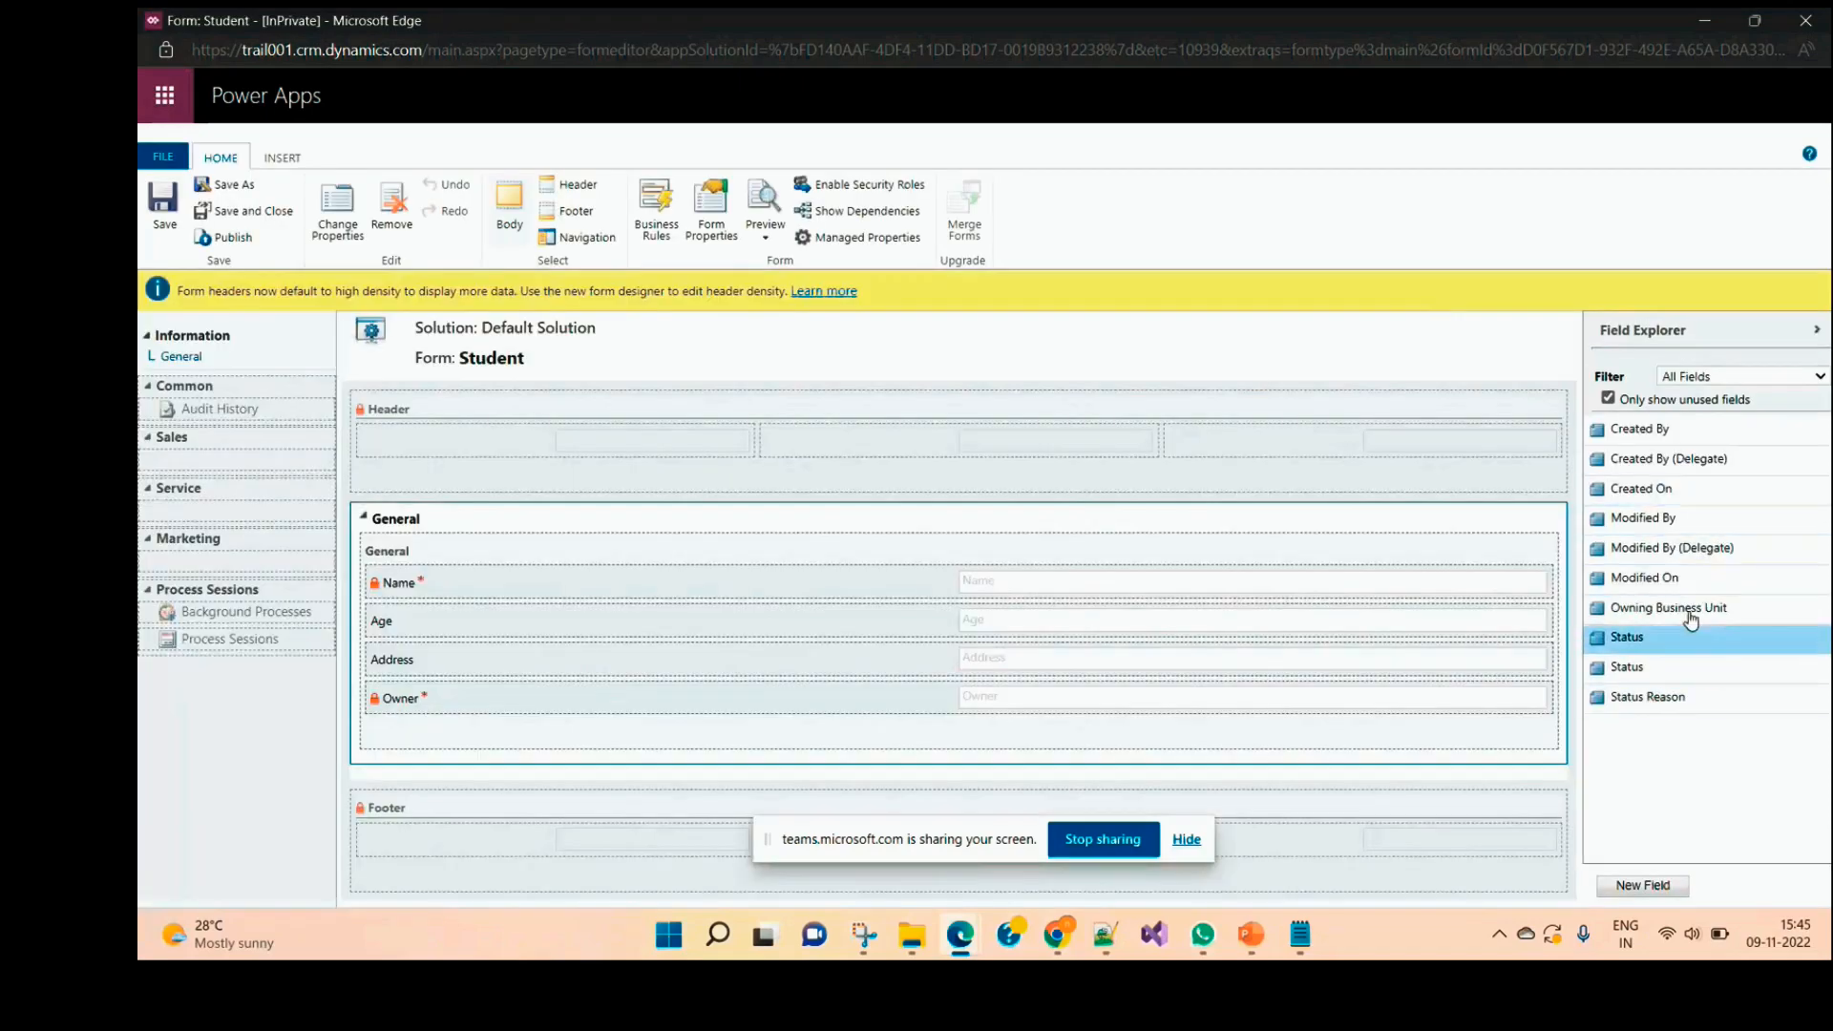
Step: Limit the form's available fields to Custom Fields and place Status directly below Age in the General section
{"action": "left_click", "coordinate": [1708, 379]}
{"action": "left_click", "coordinate": [1699, 418]}
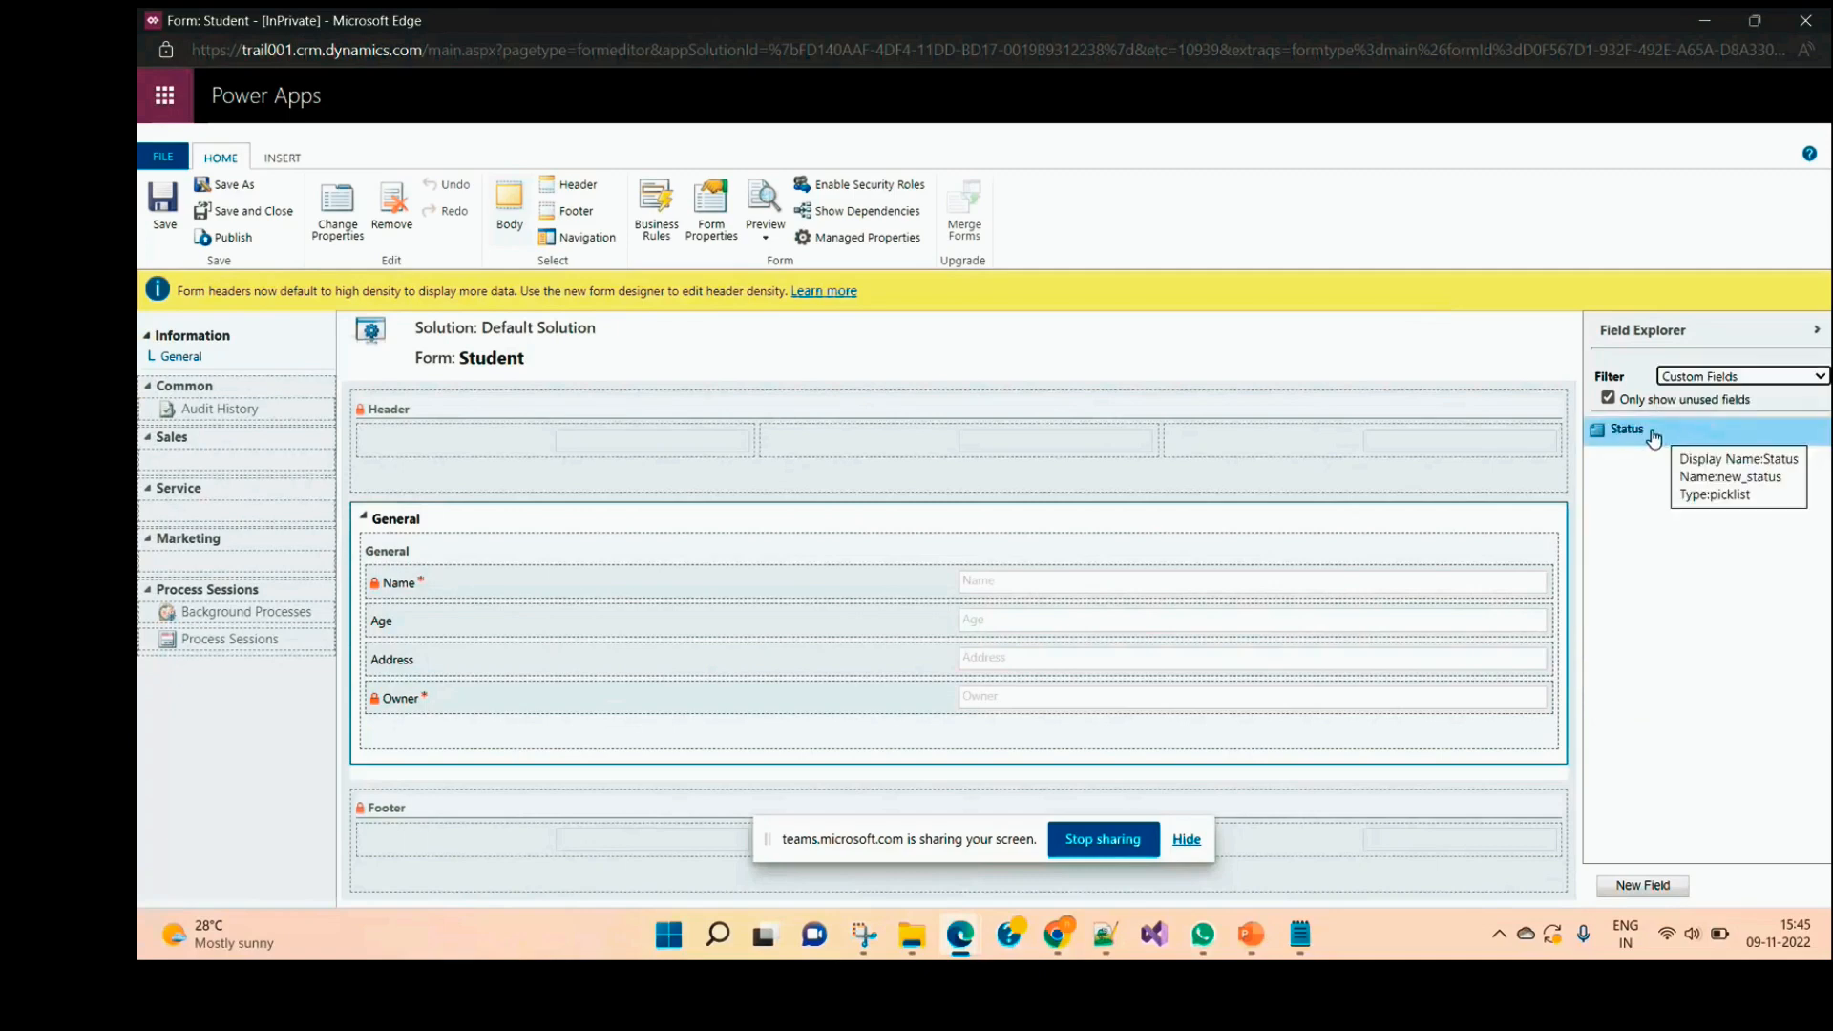
{"action": "left_click_drag", "start_coordinate": [1650, 432], "coordinate": [441, 685]}
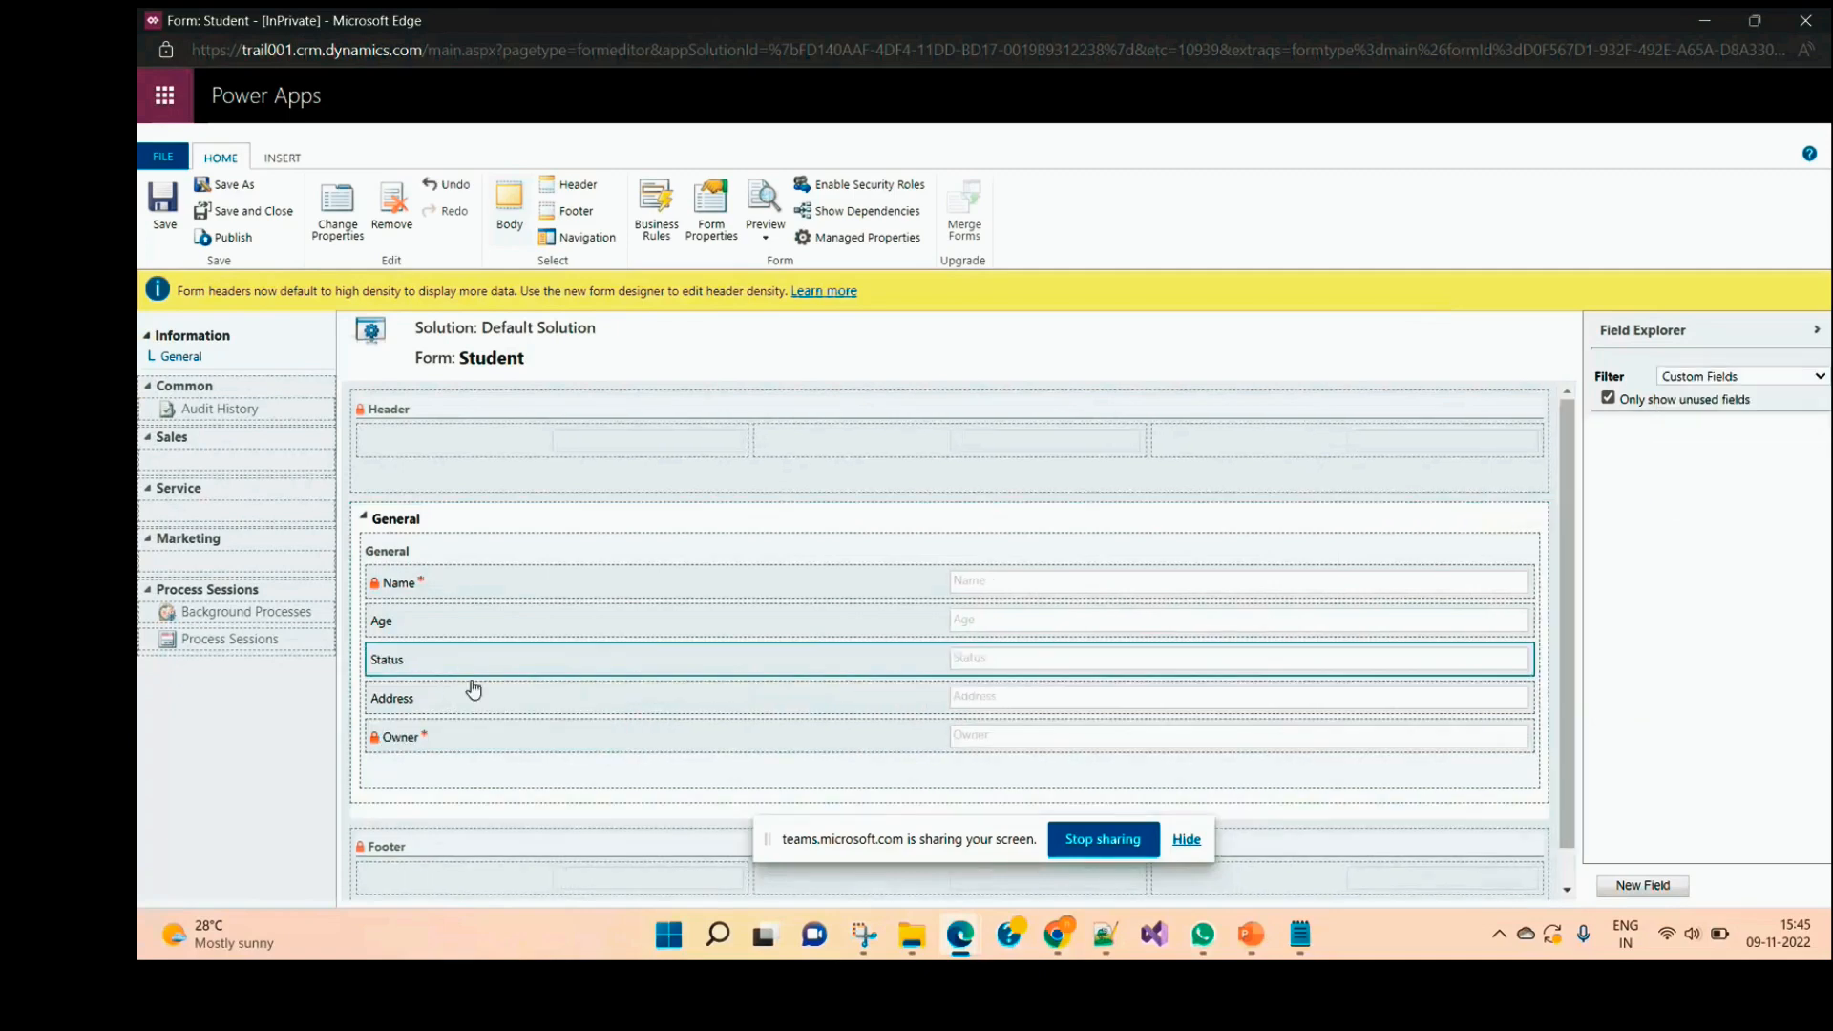
Step: Move Address directly below Name on the Student form, then save and publish the form
{"action": "left_click", "coordinate": [485, 697]}
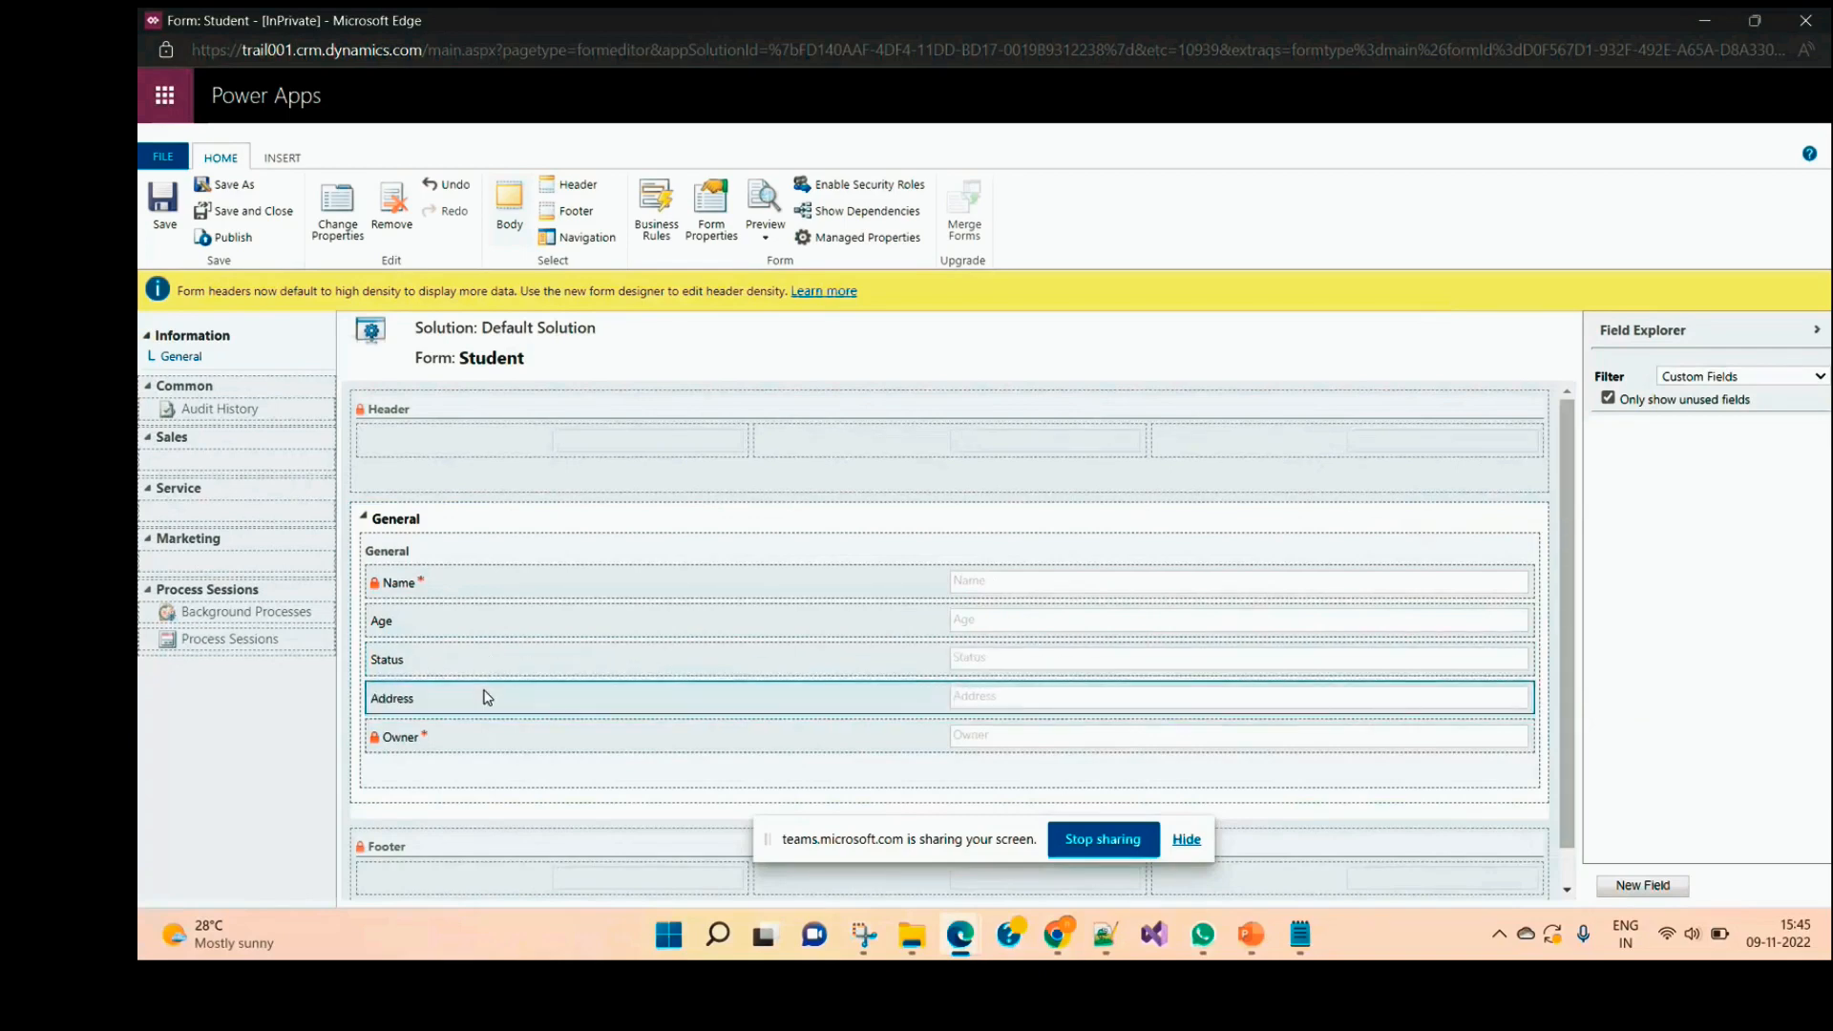
{"action": "key", "text": "Up"}
{"action": "key", "text": "Up"}
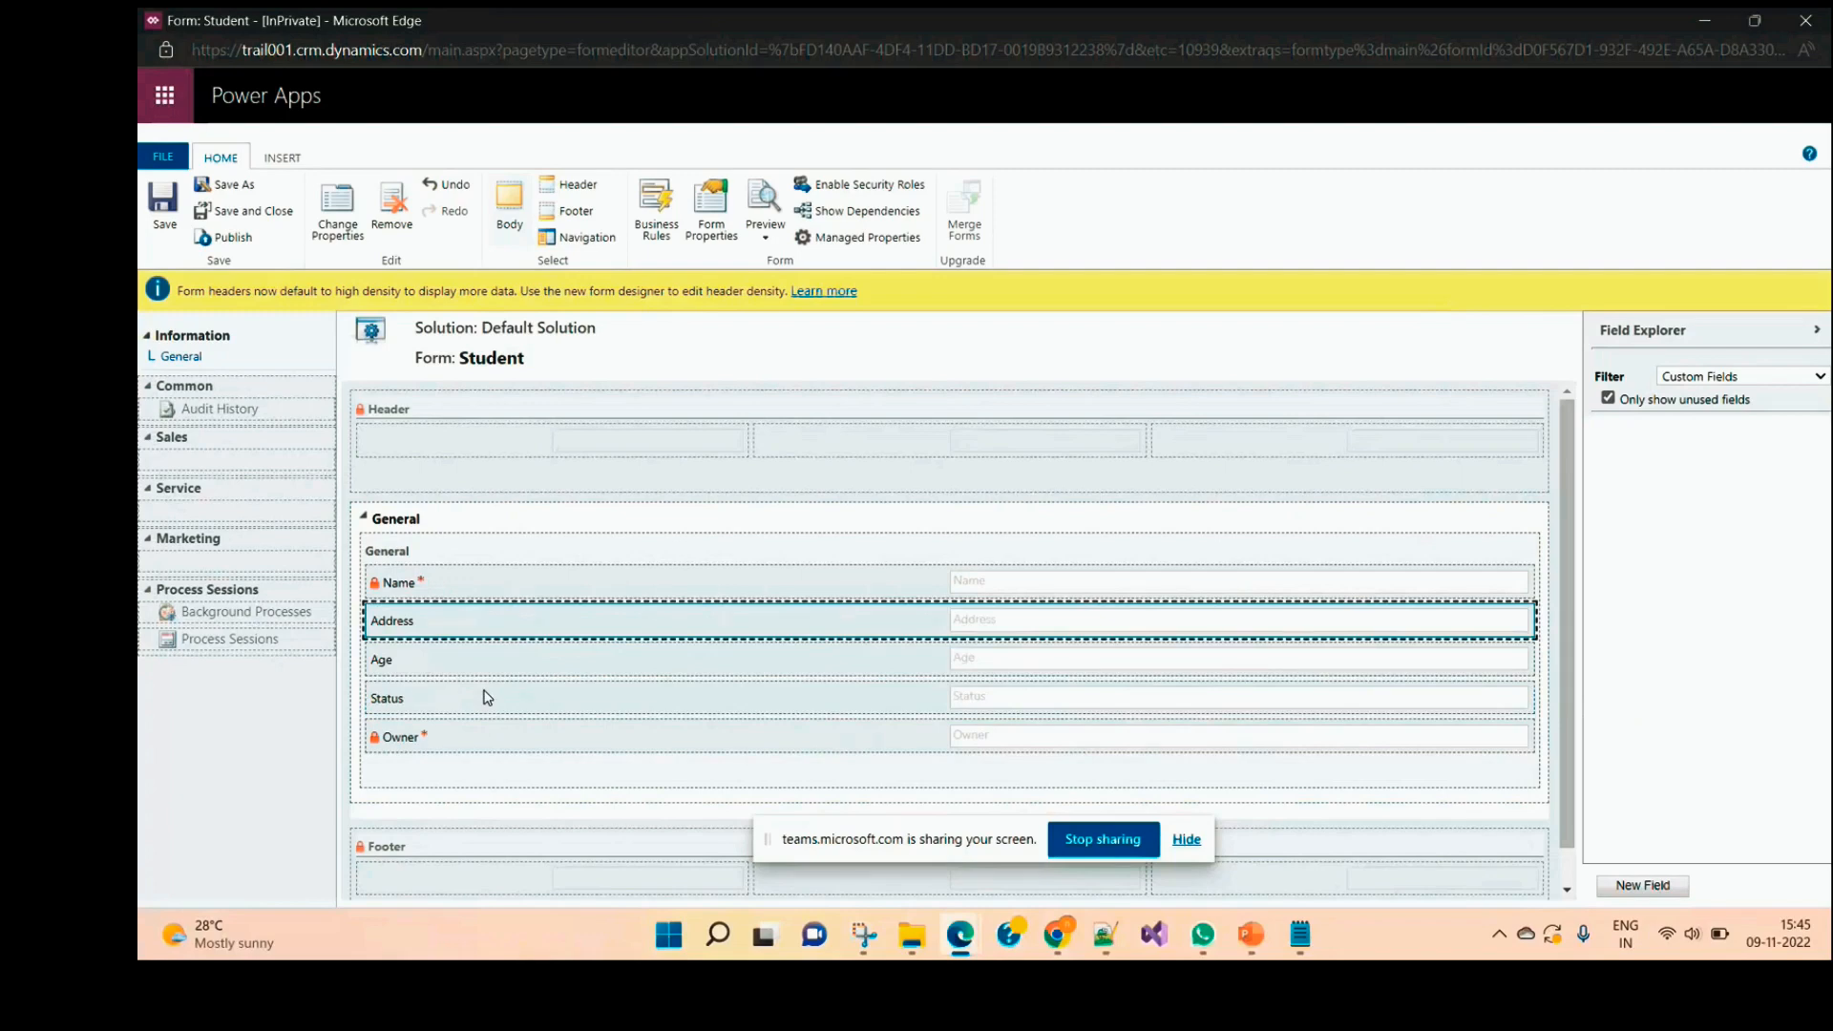
{"action": "left_click", "coordinate": [164, 203]}
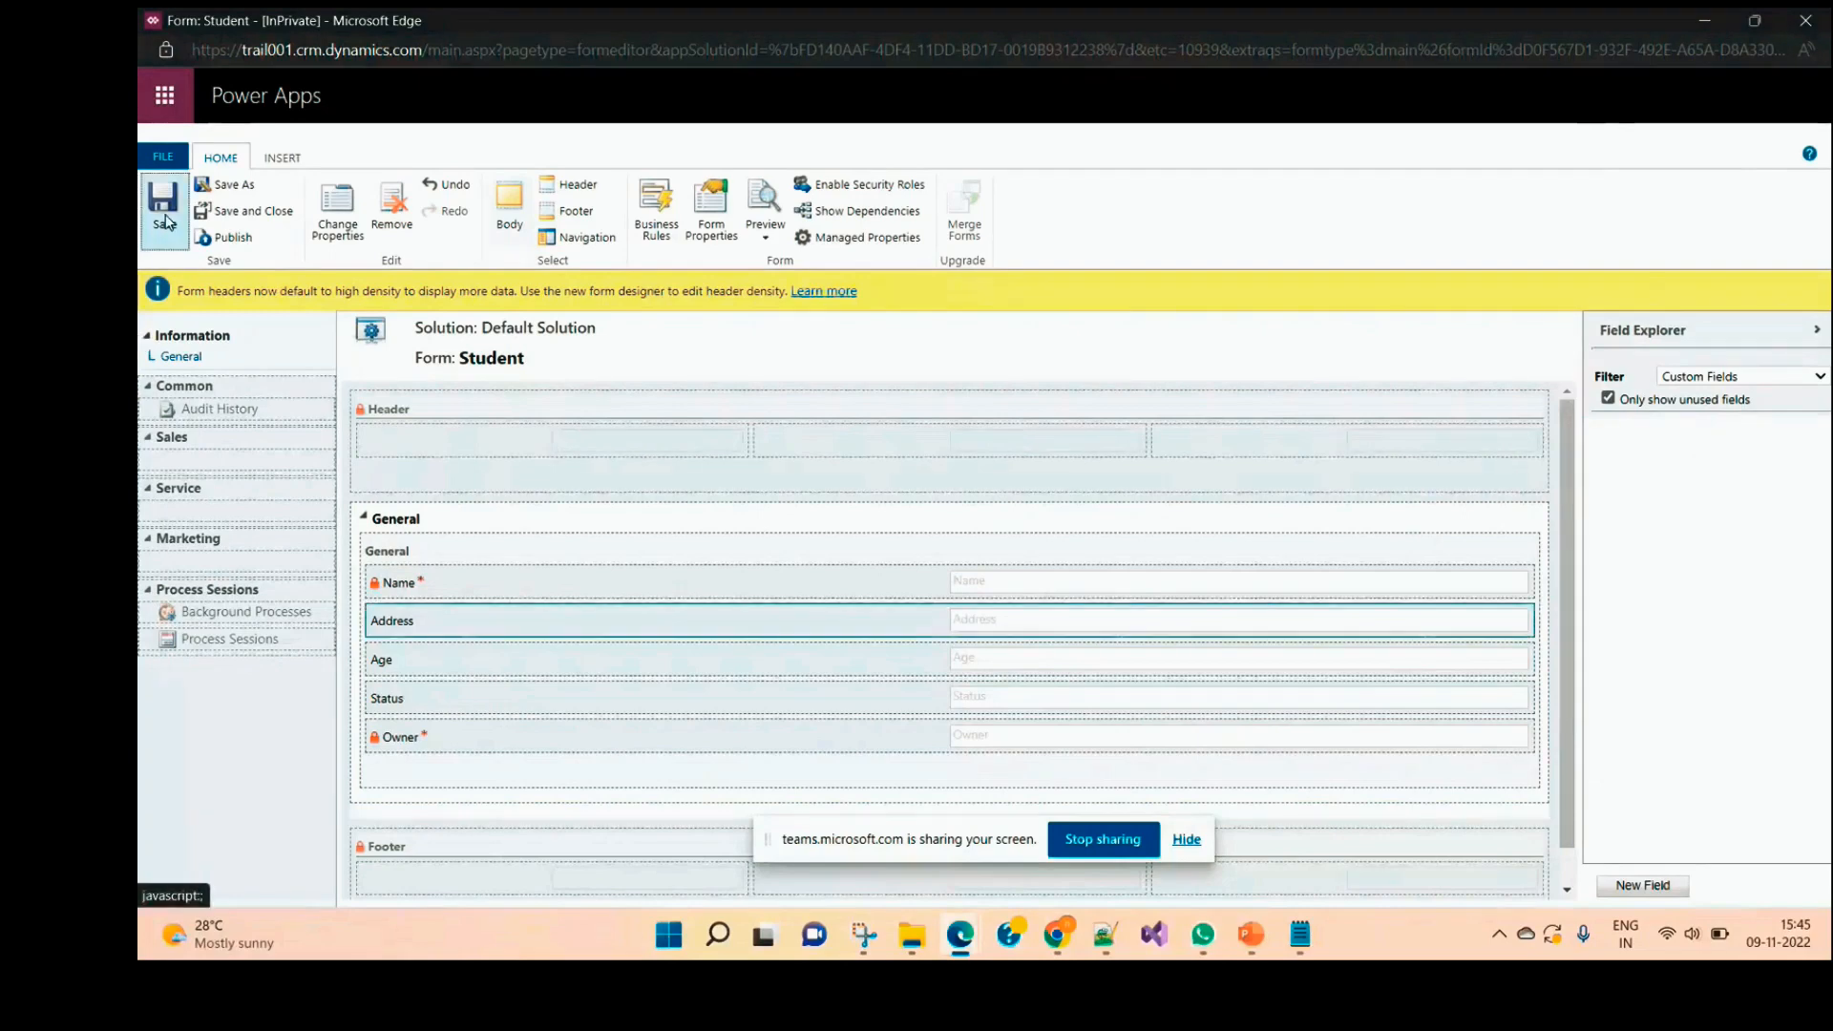
{"action": "left_click", "coordinate": [231, 238]}
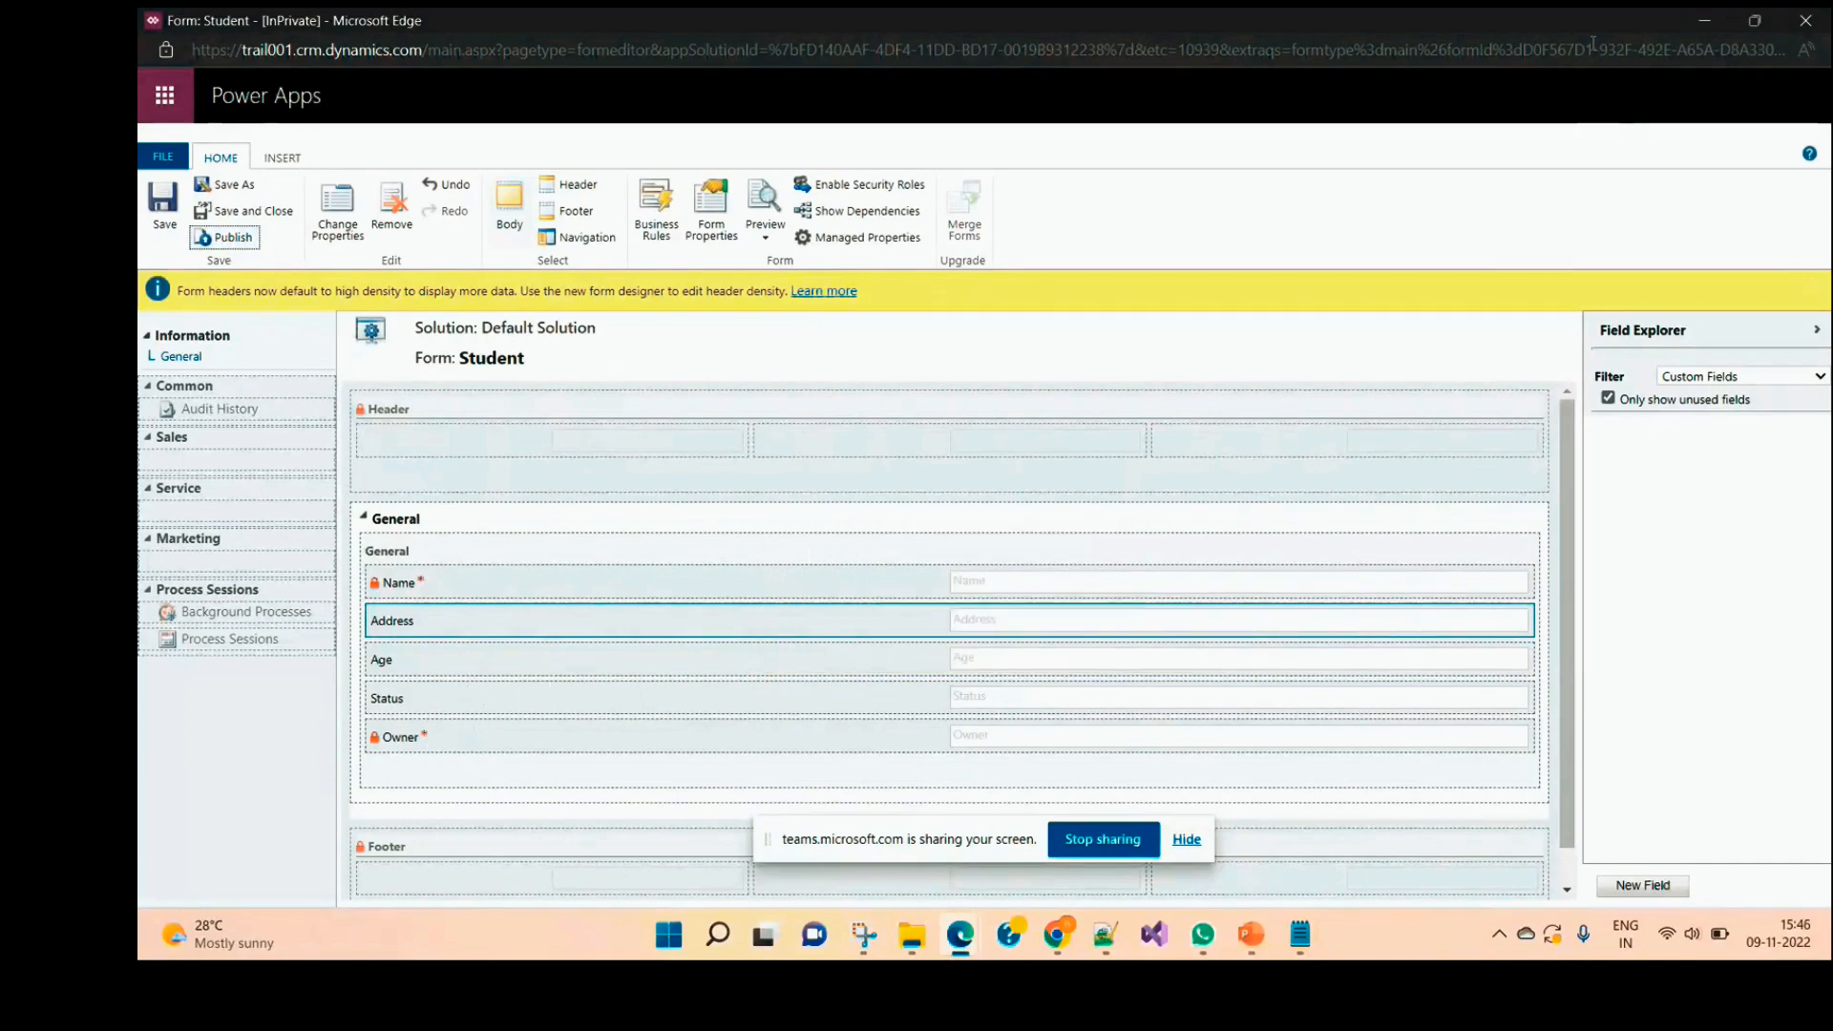
Step: Return to the Student entity and start a new business rule from its Business Rules list
{"action": "left_click", "coordinate": [1703, 21]}
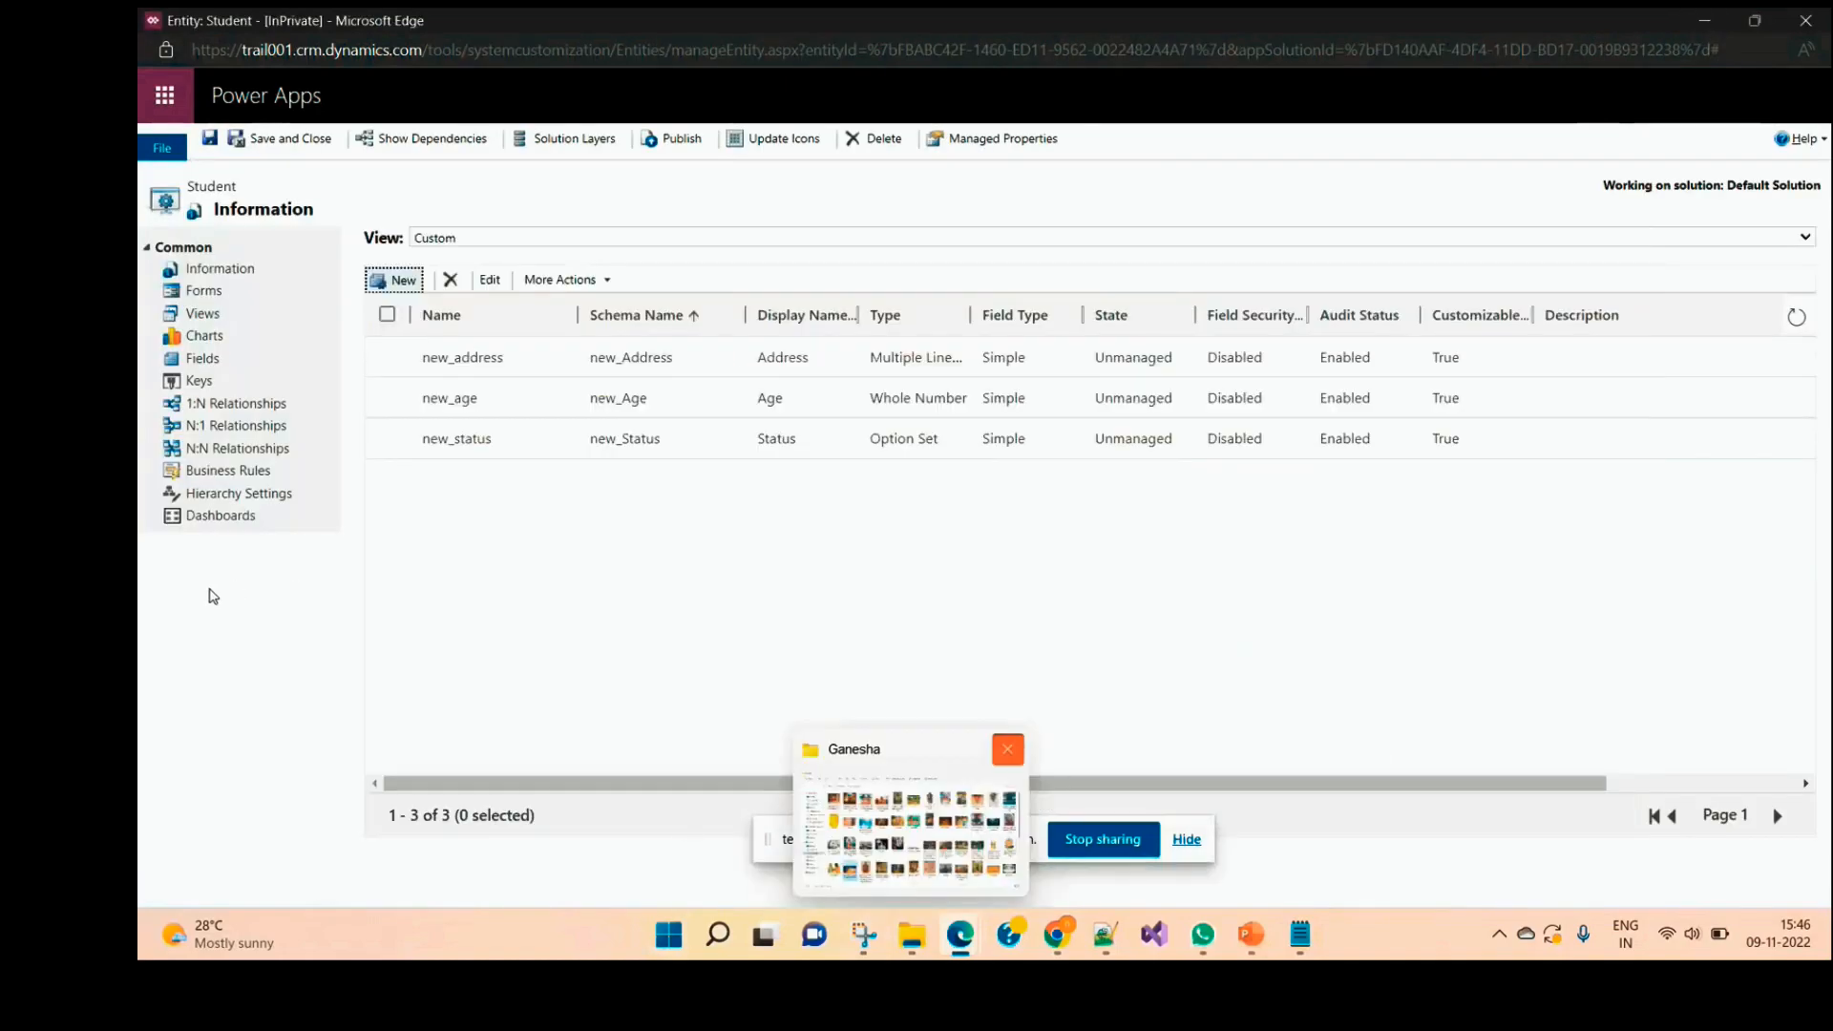
{"action": "left_click", "coordinate": [271, 471]}
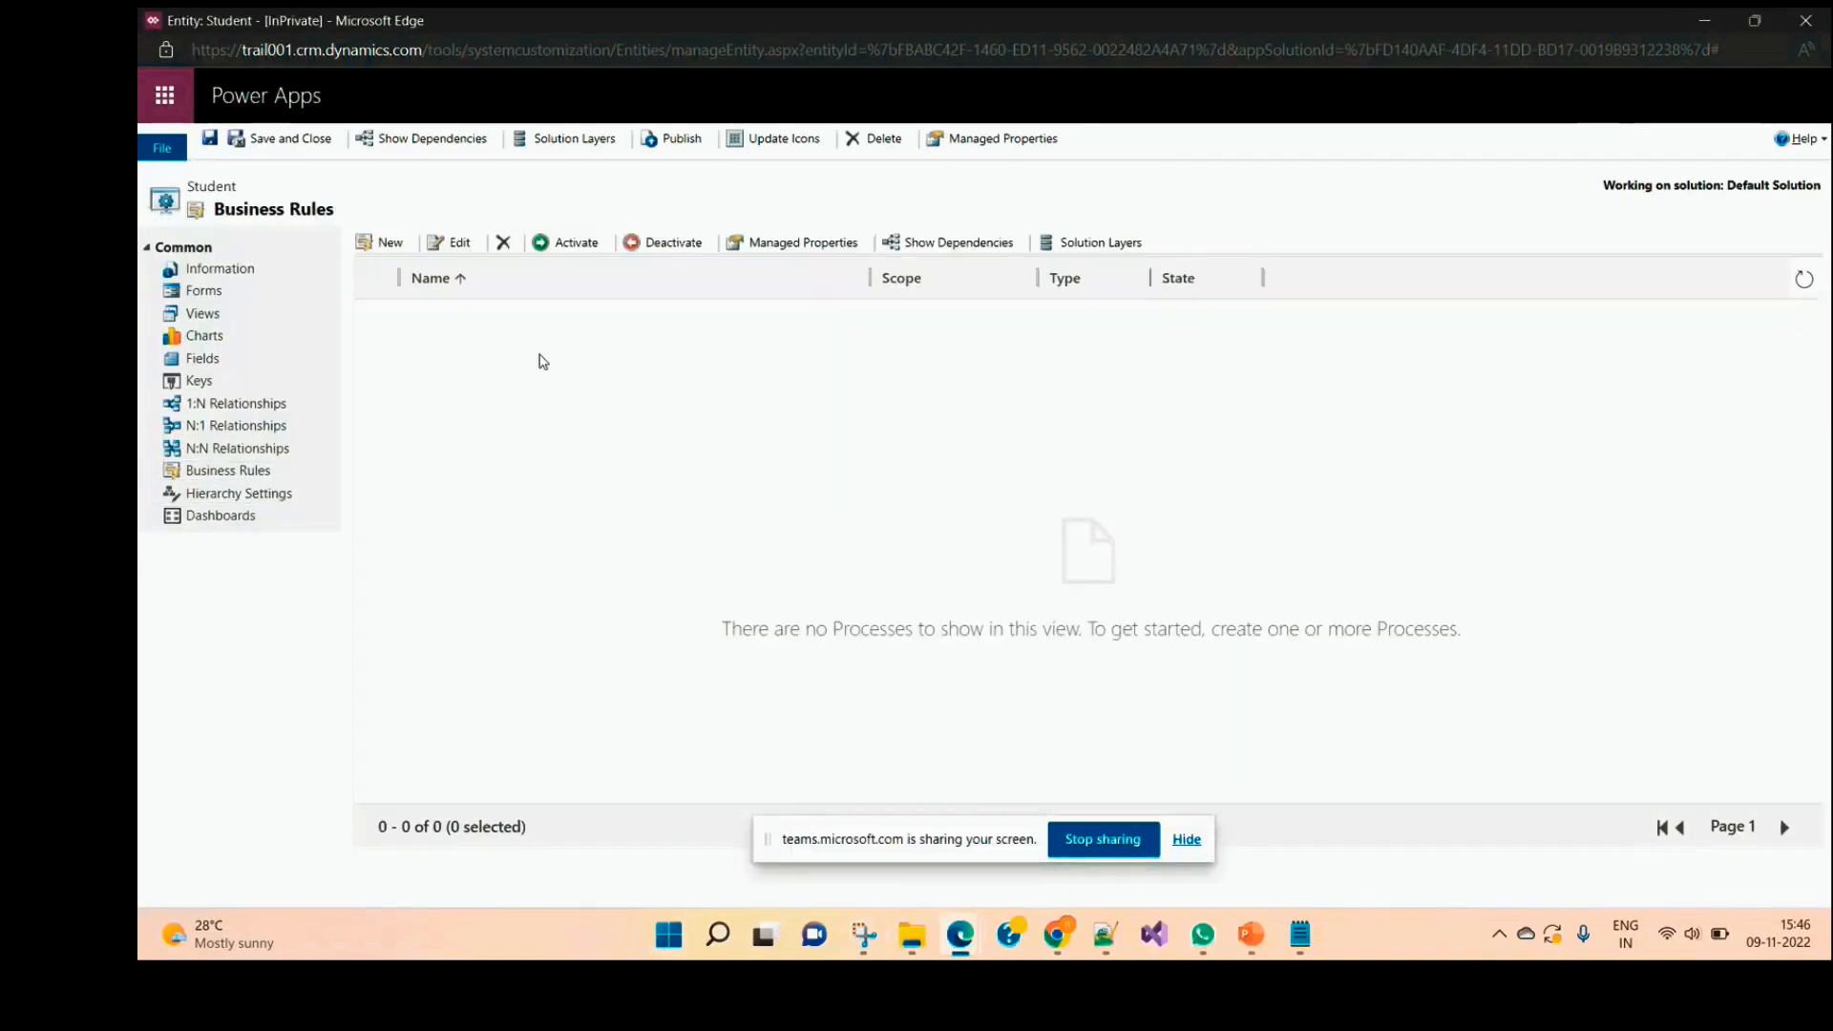
{"action": "left_click", "coordinate": [399, 247]}
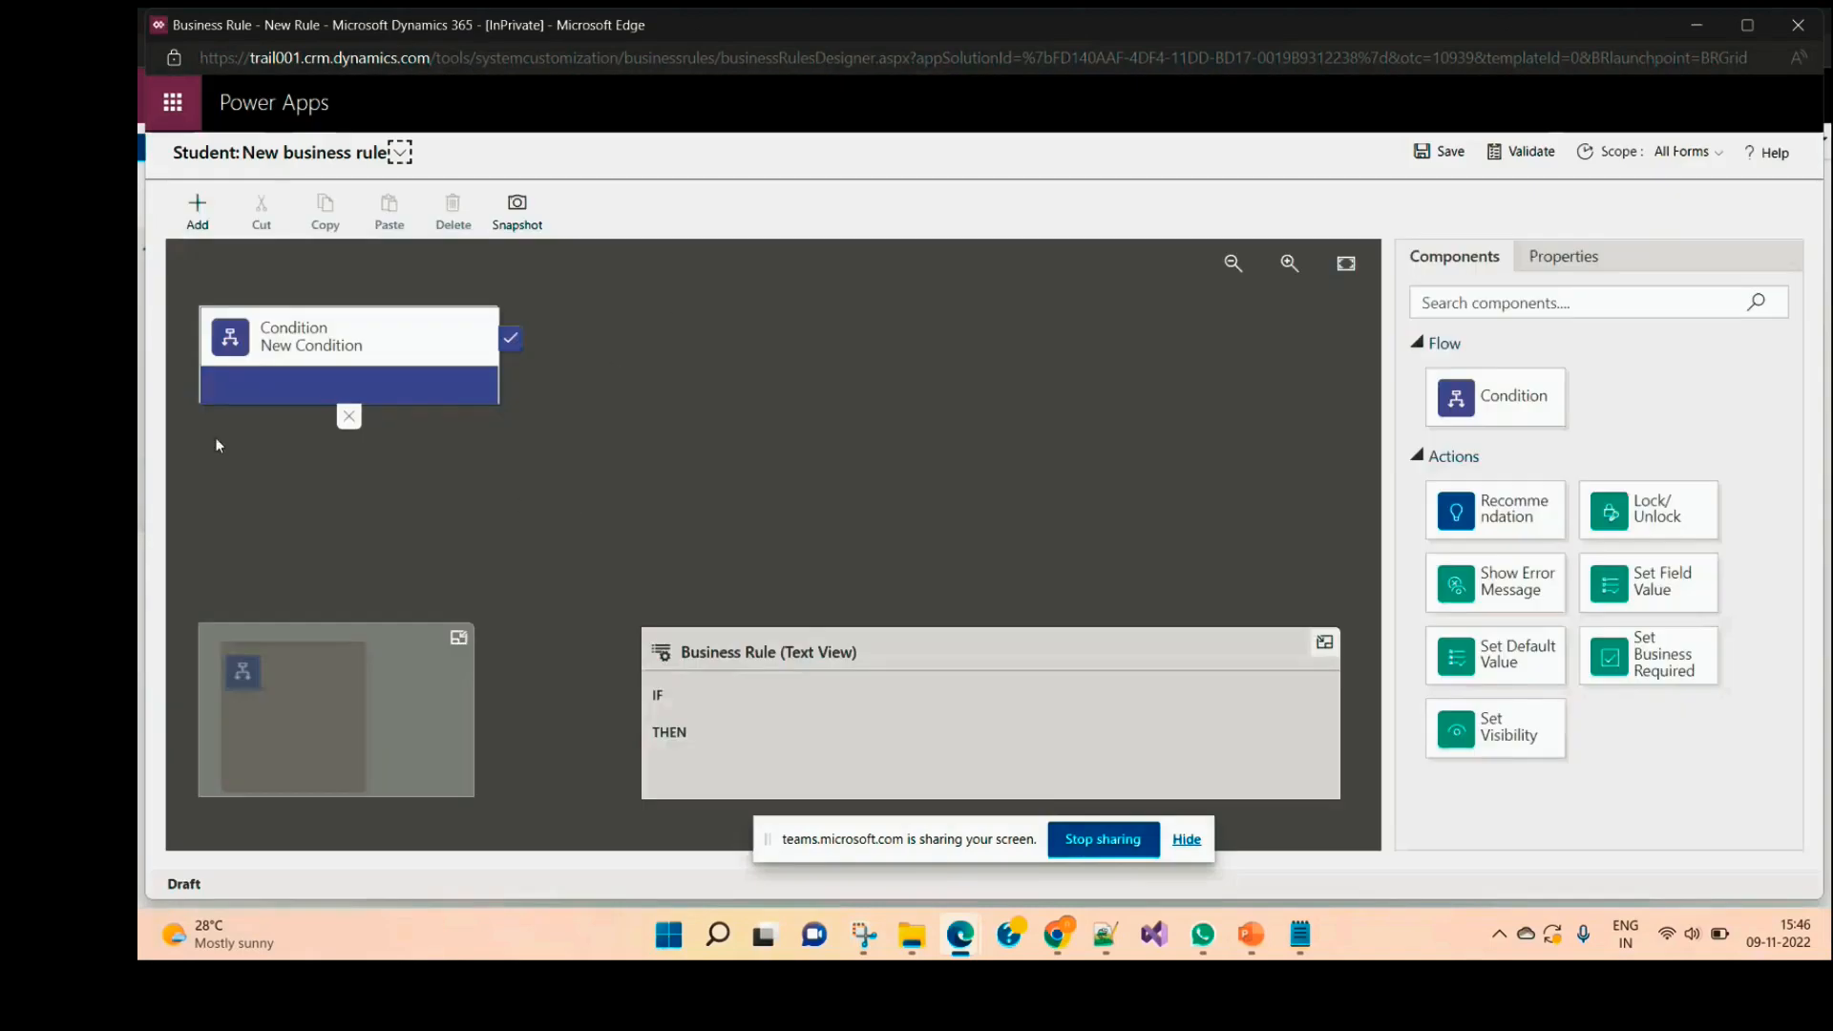
Step: Configure the business rule's condition as Age is greater than the value 25 and apply it
{"action": "left_click", "coordinate": [309, 361]}
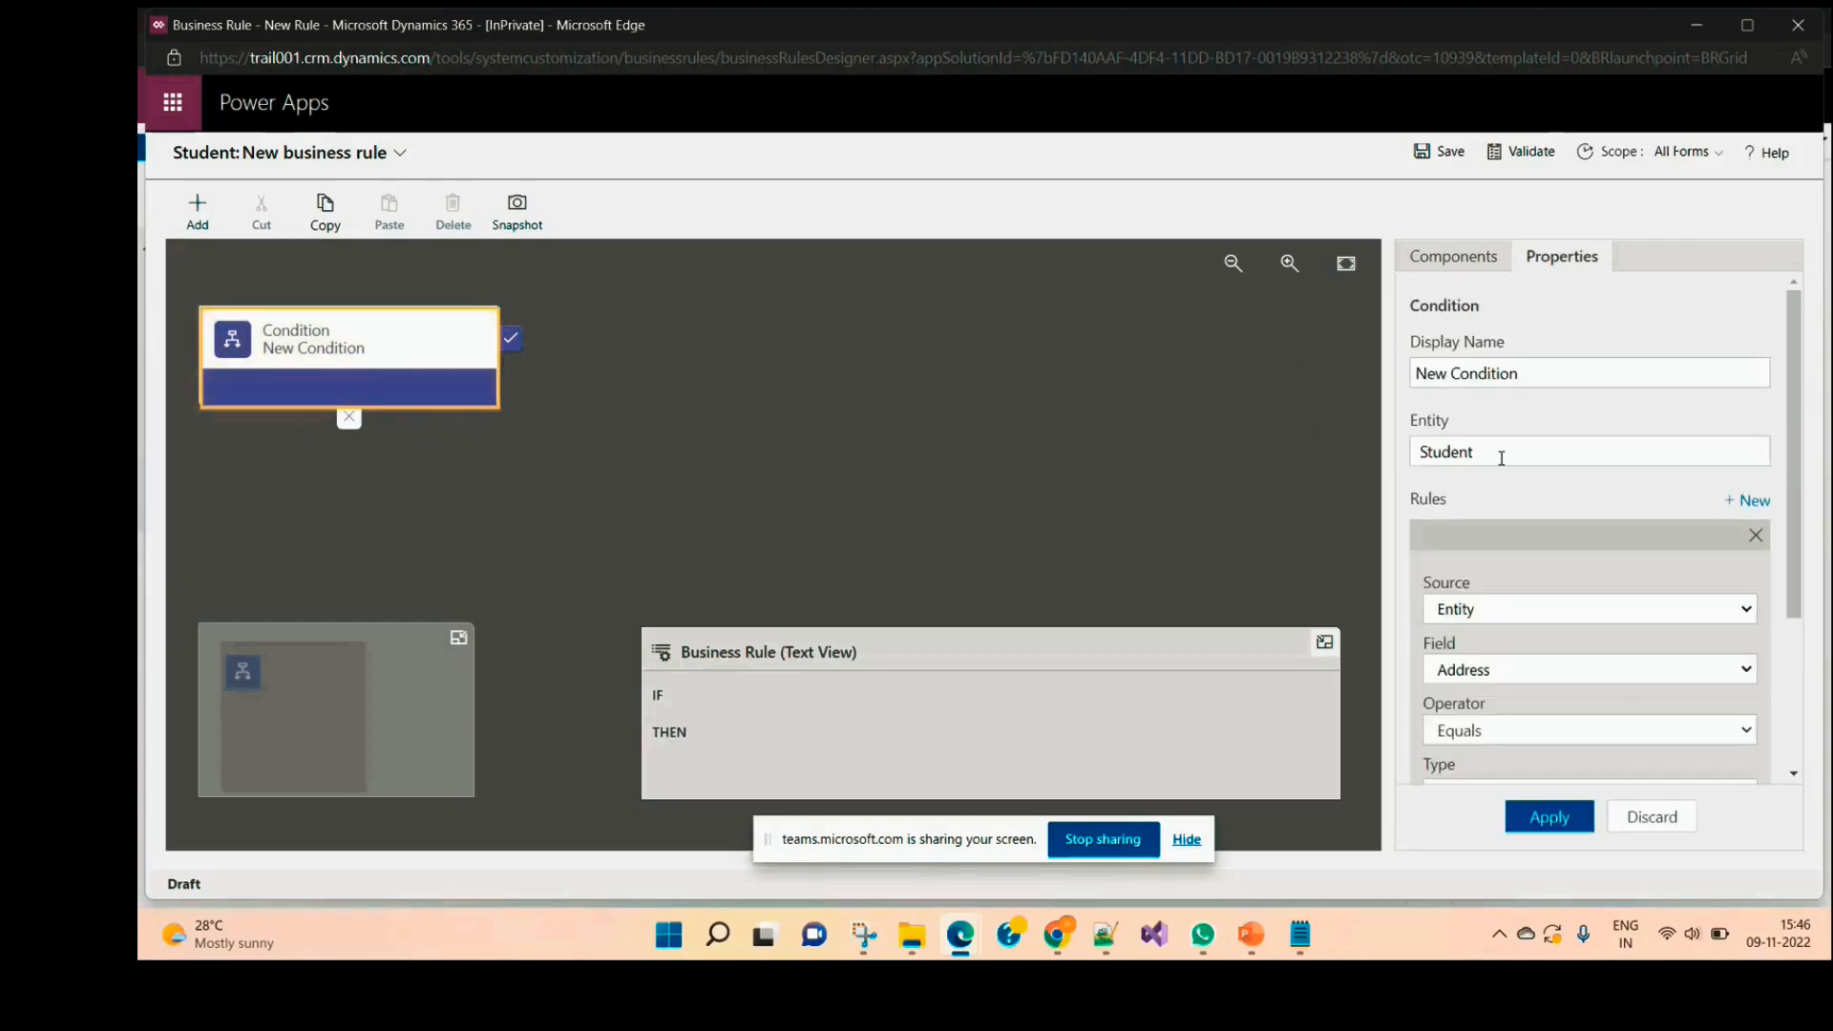
{"action": "scroll", "coordinate": [1536, 515], "scroll_direction": "down", "scroll_amount": 2}
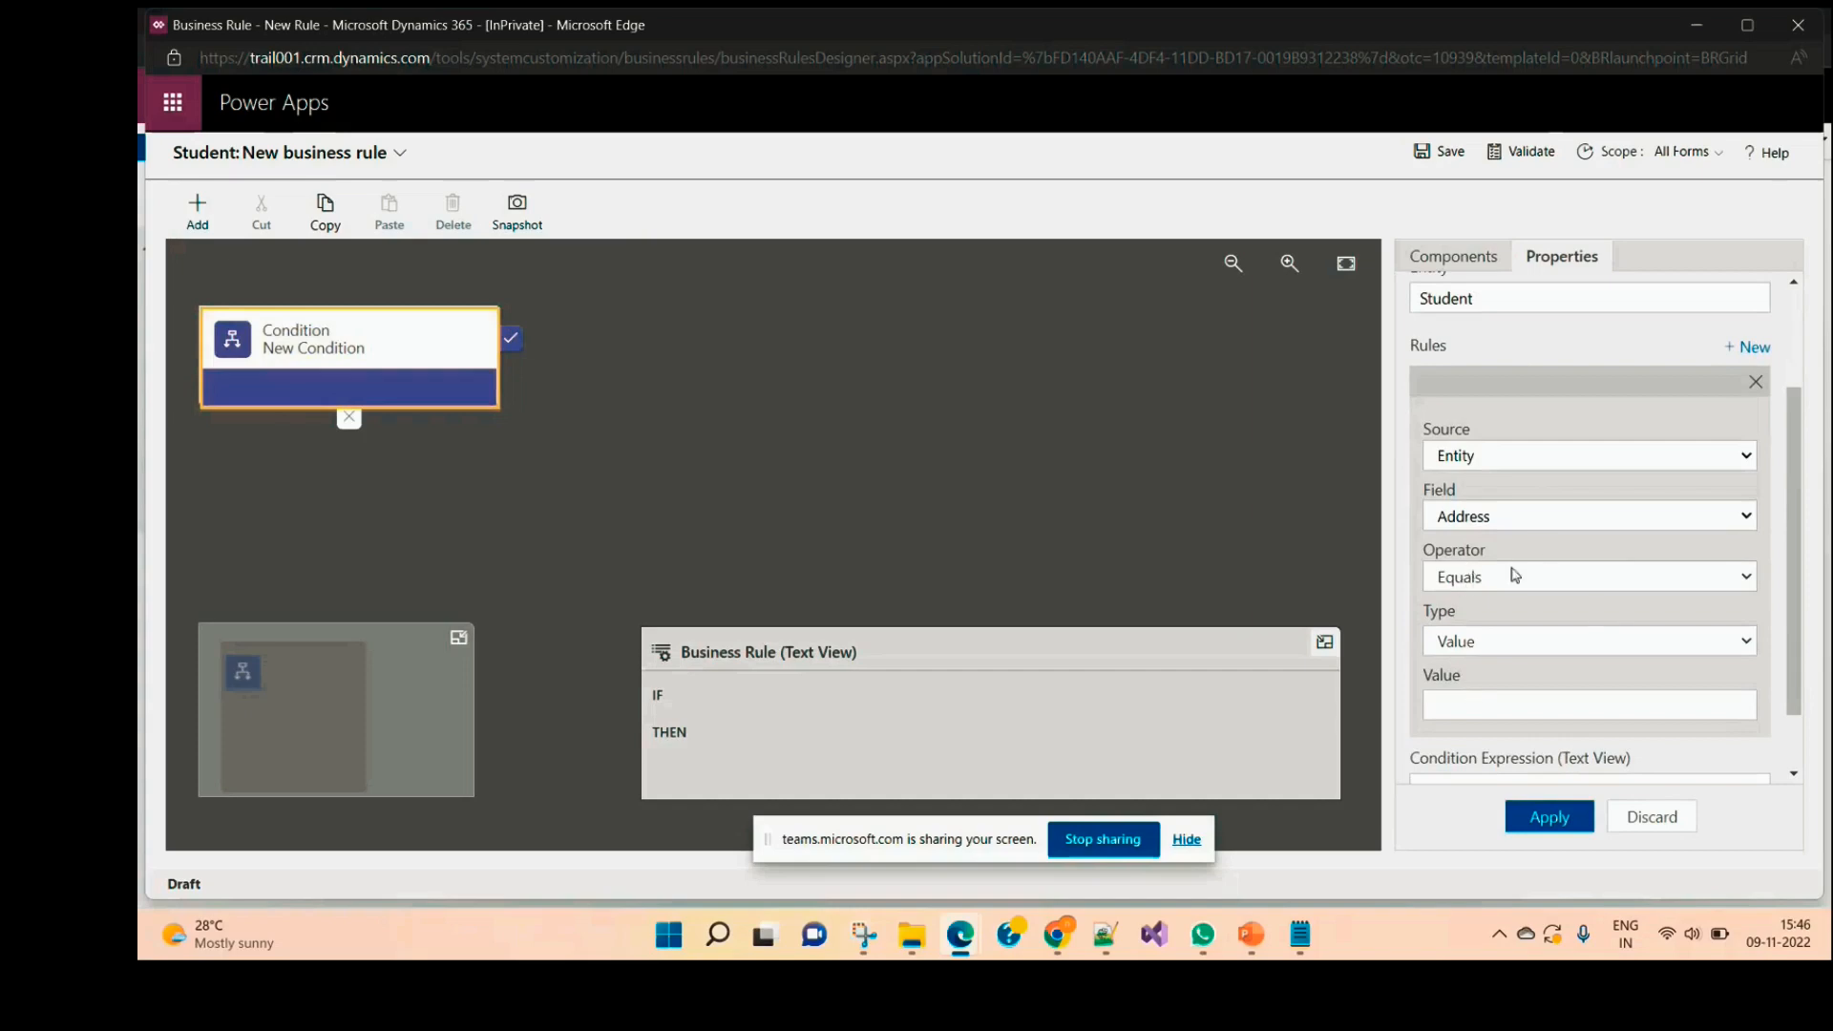
{"action": "left_click", "coordinate": [1568, 525]}
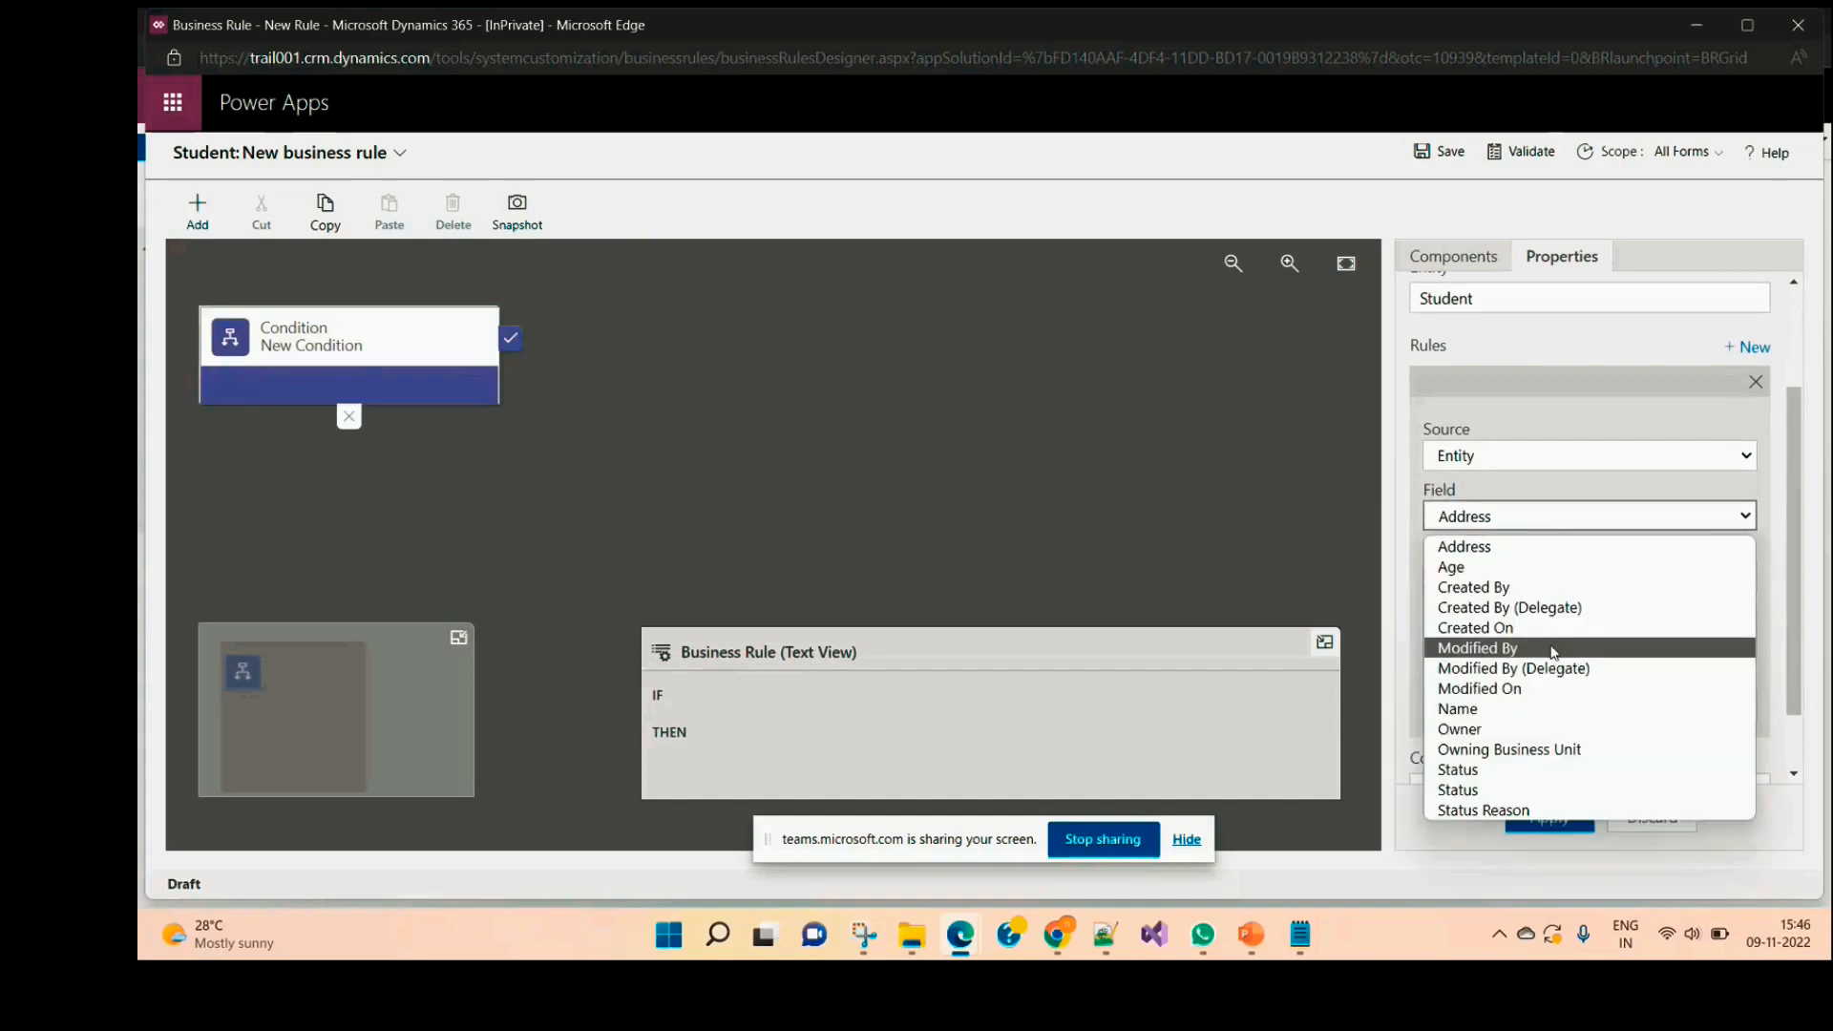
{"action": "left_click", "coordinate": [1527, 567]}
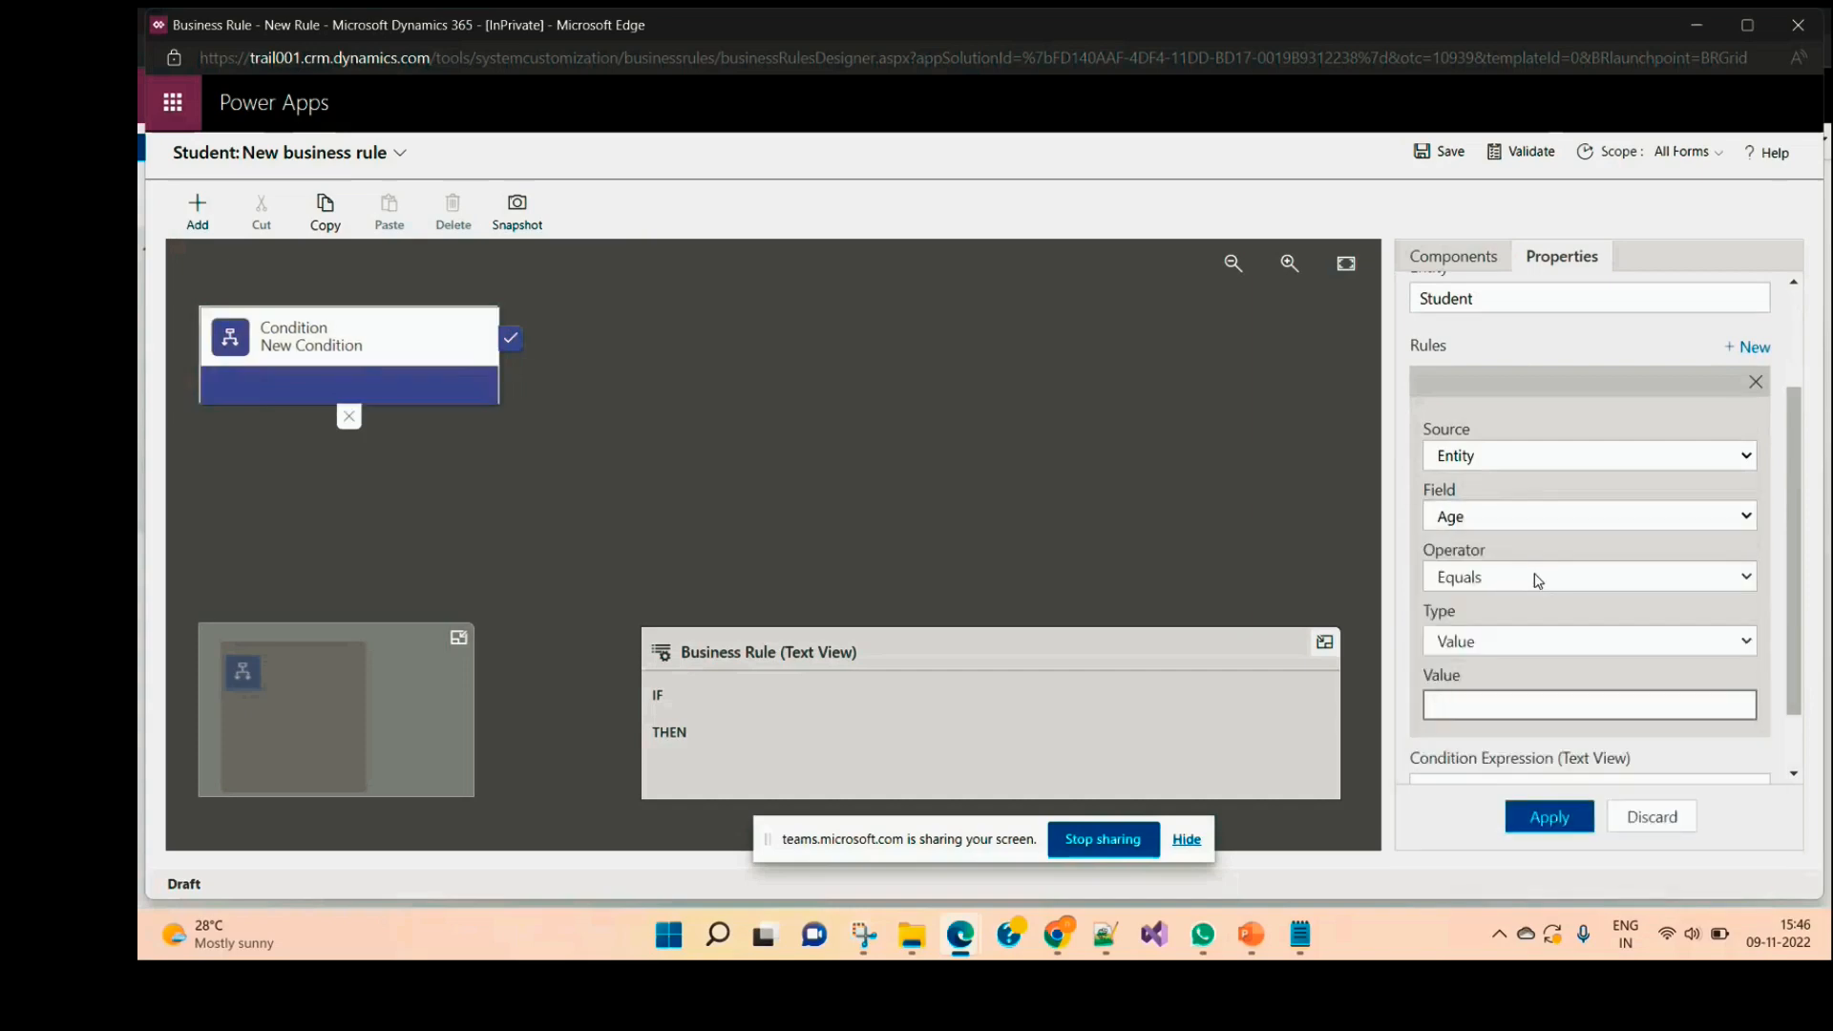
{"action": "left_click", "coordinate": [1633, 647]}
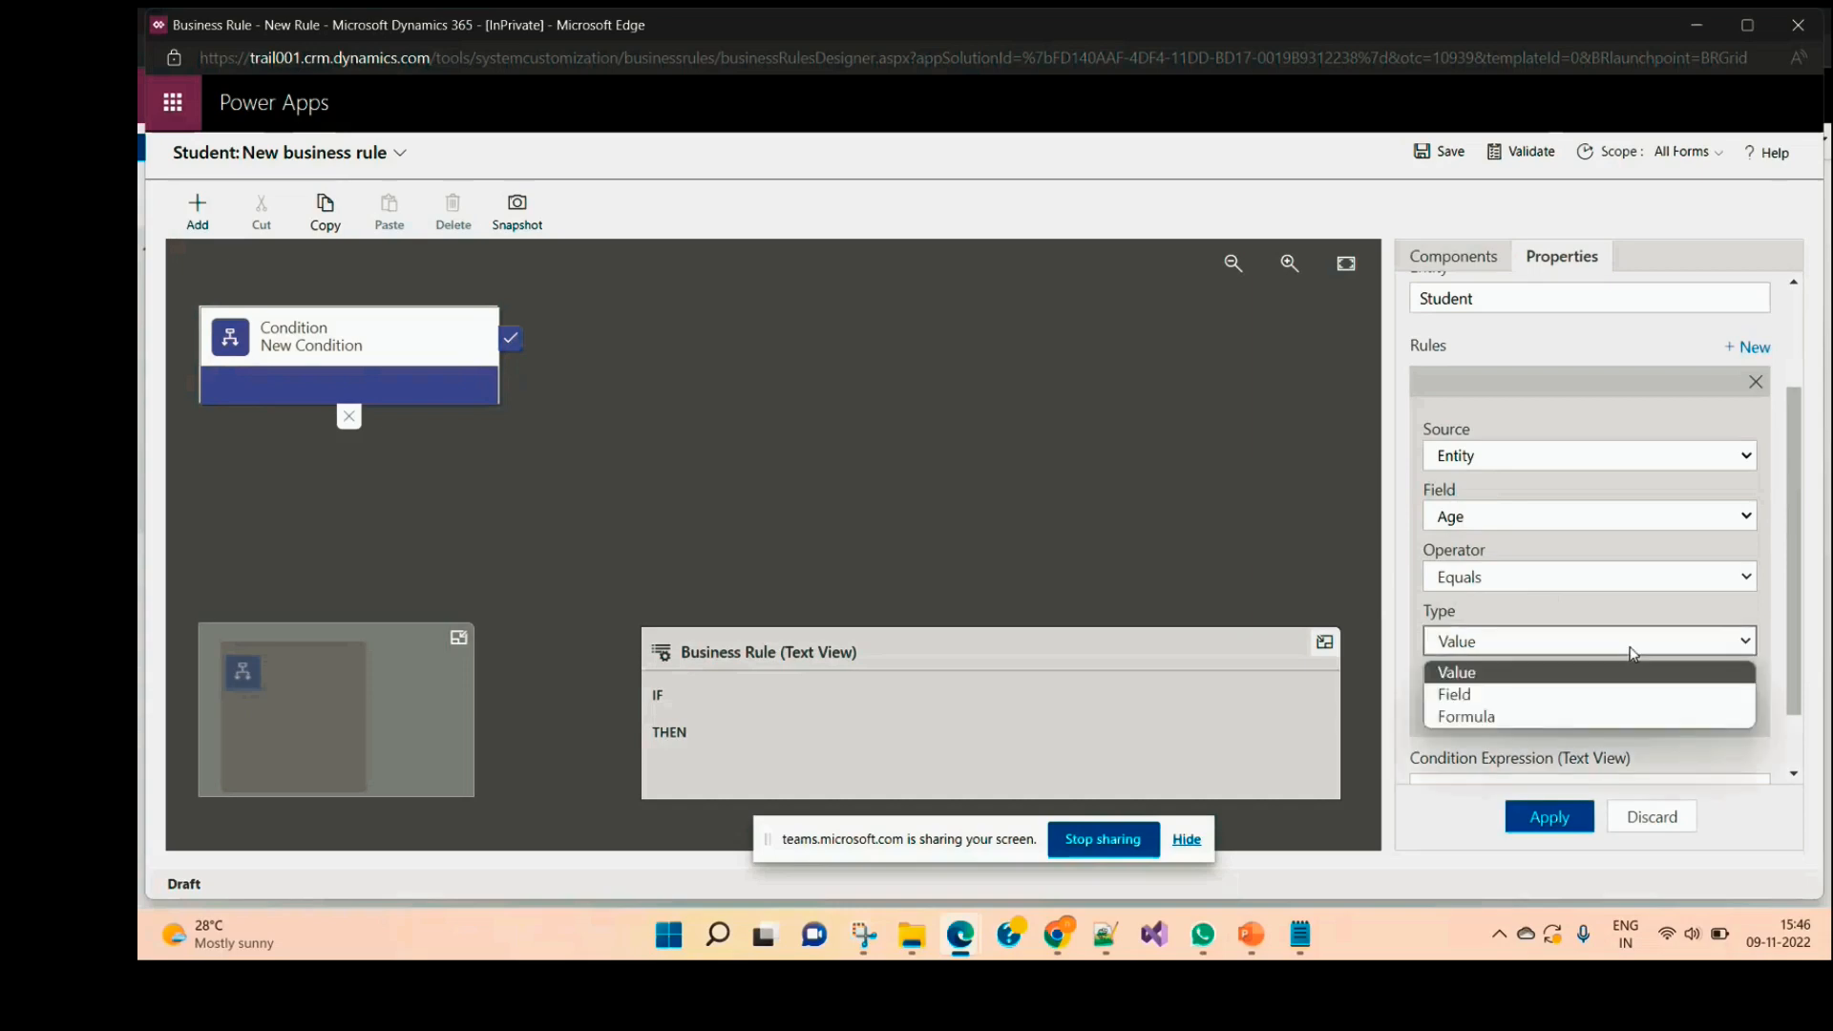
{"action": "left_click", "coordinate": [1519, 584]}
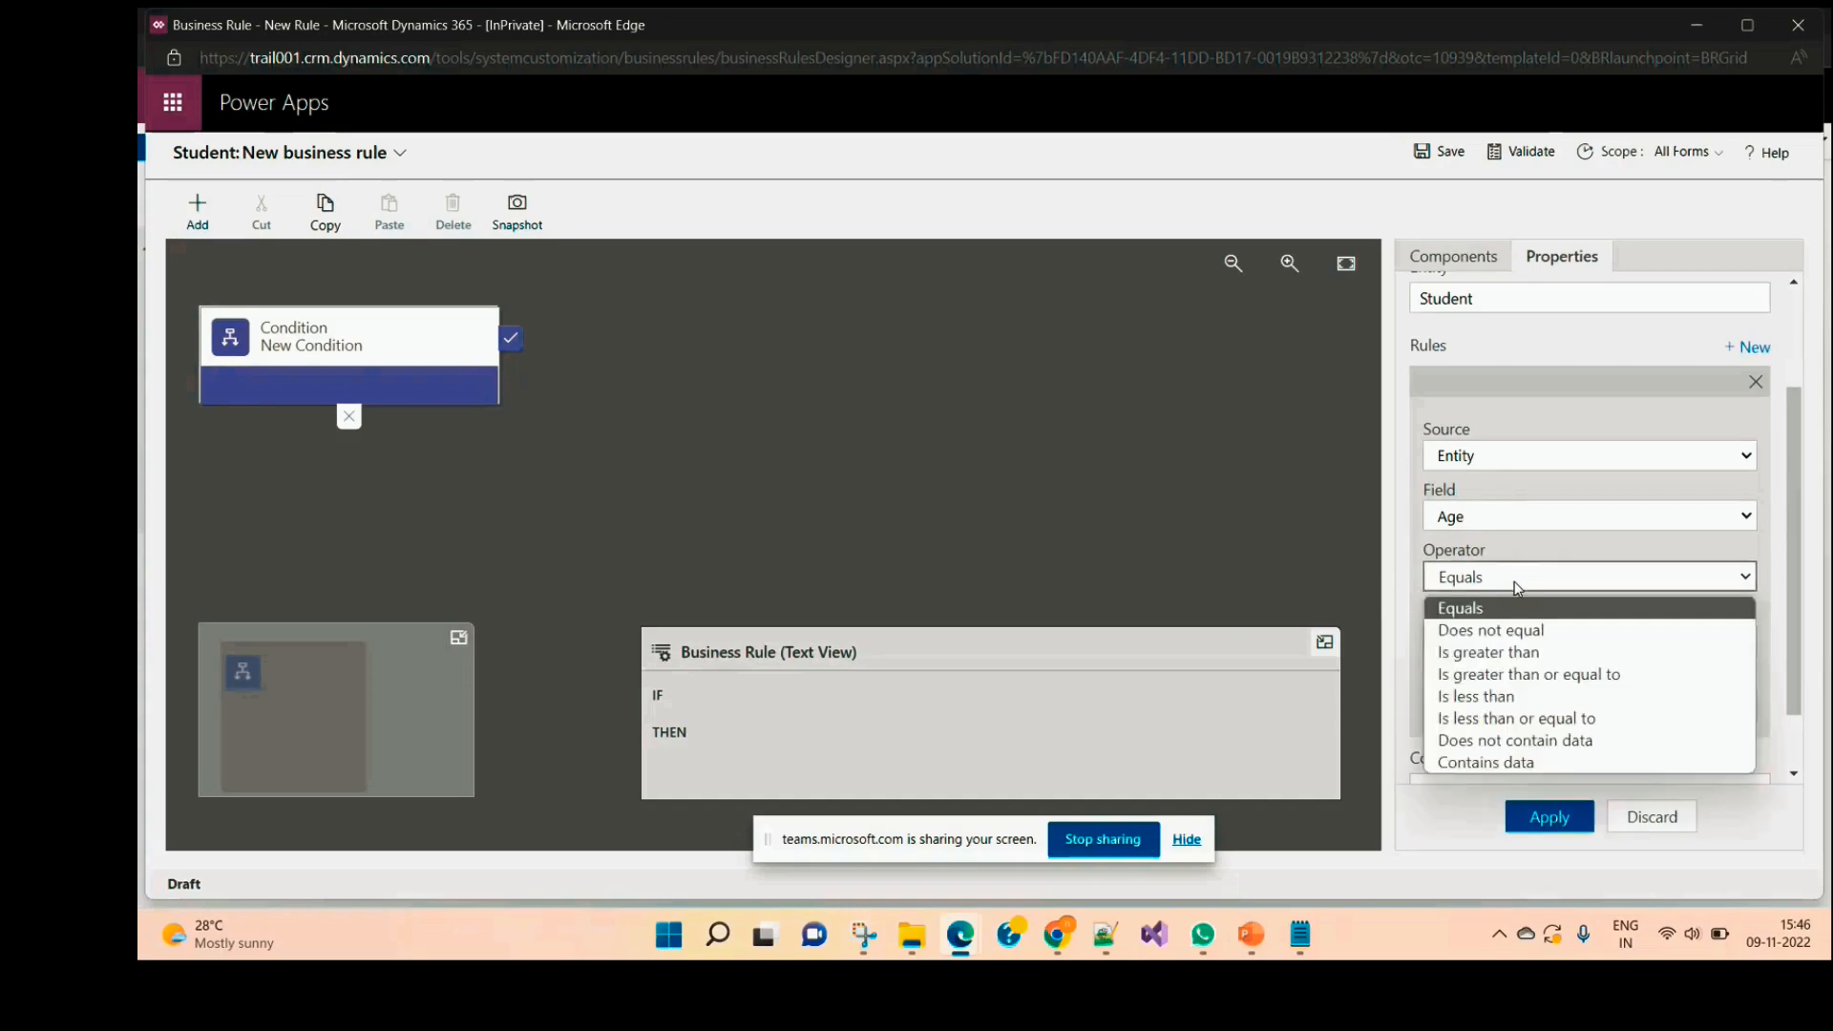
{"action": "left_click", "coordinate": [1560, 659]}
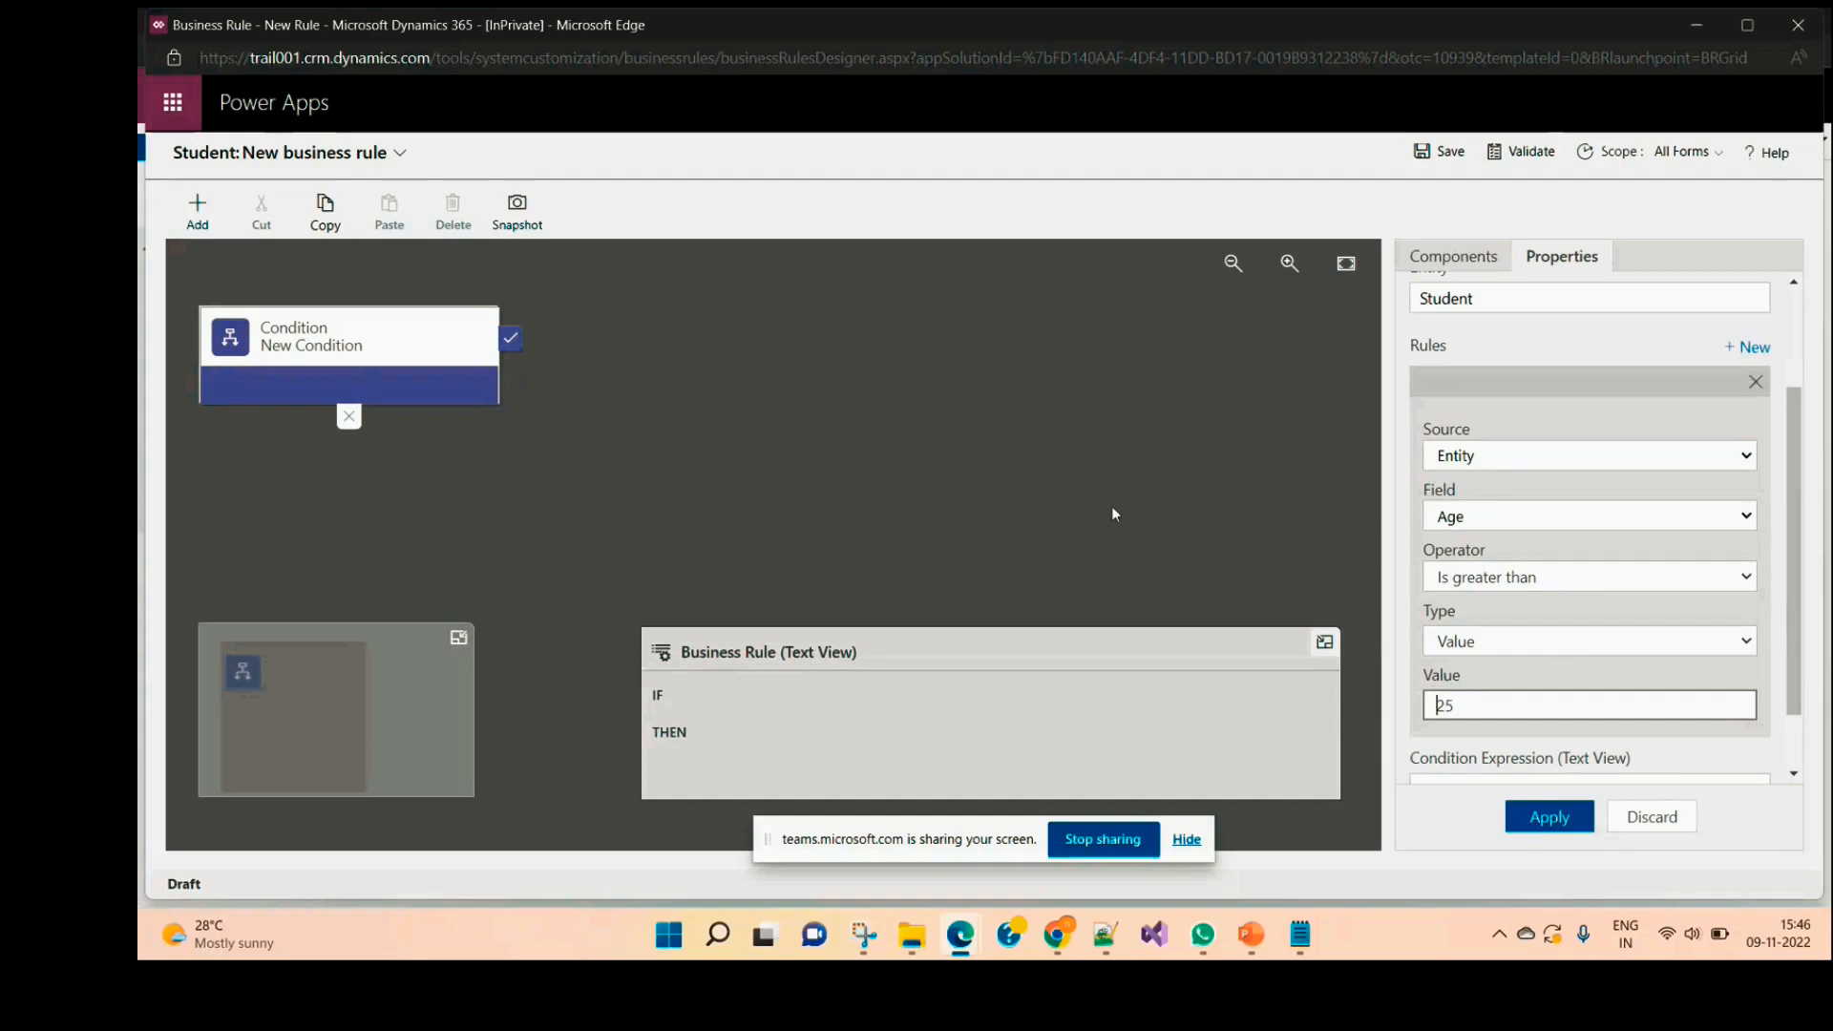
{"action": "left_click", "coordinate": [1550, 818]}
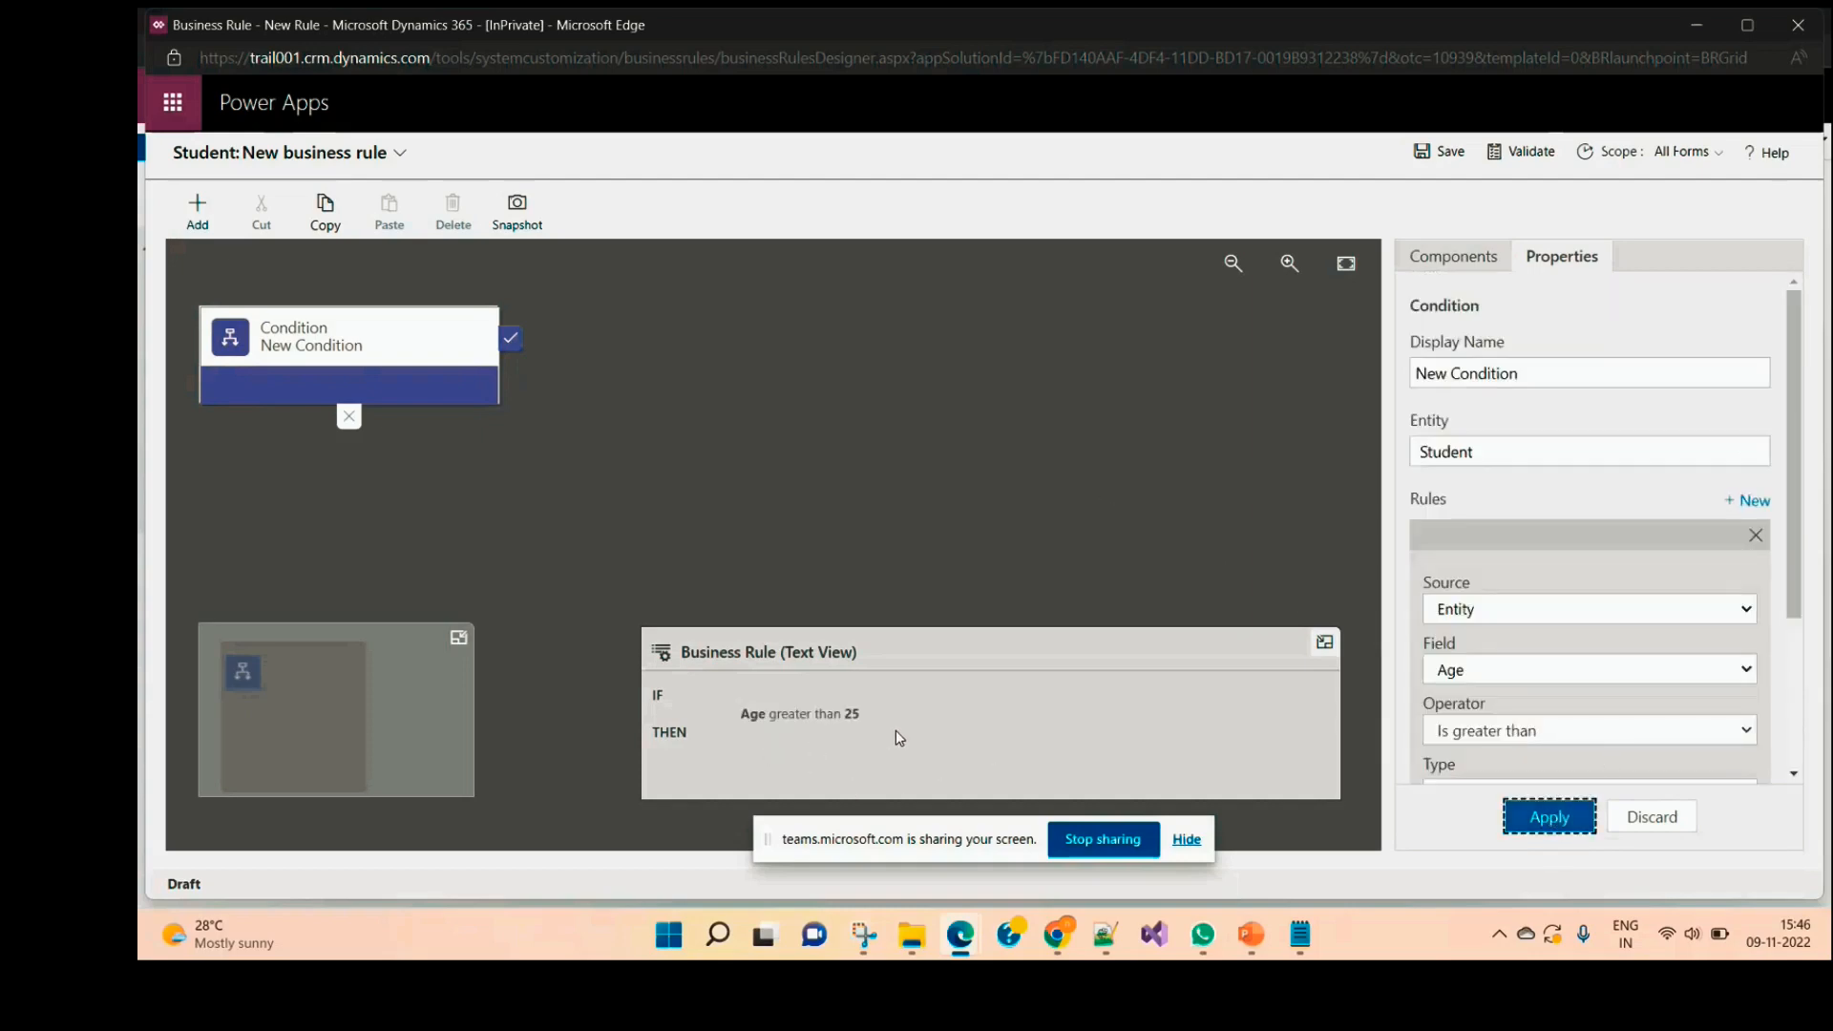
Step: Add a Lock/Unlock action to the condition's true branch that locks the second listed Status field, and apply it
{"action": "left_click", "coordinate": [198, 210]}
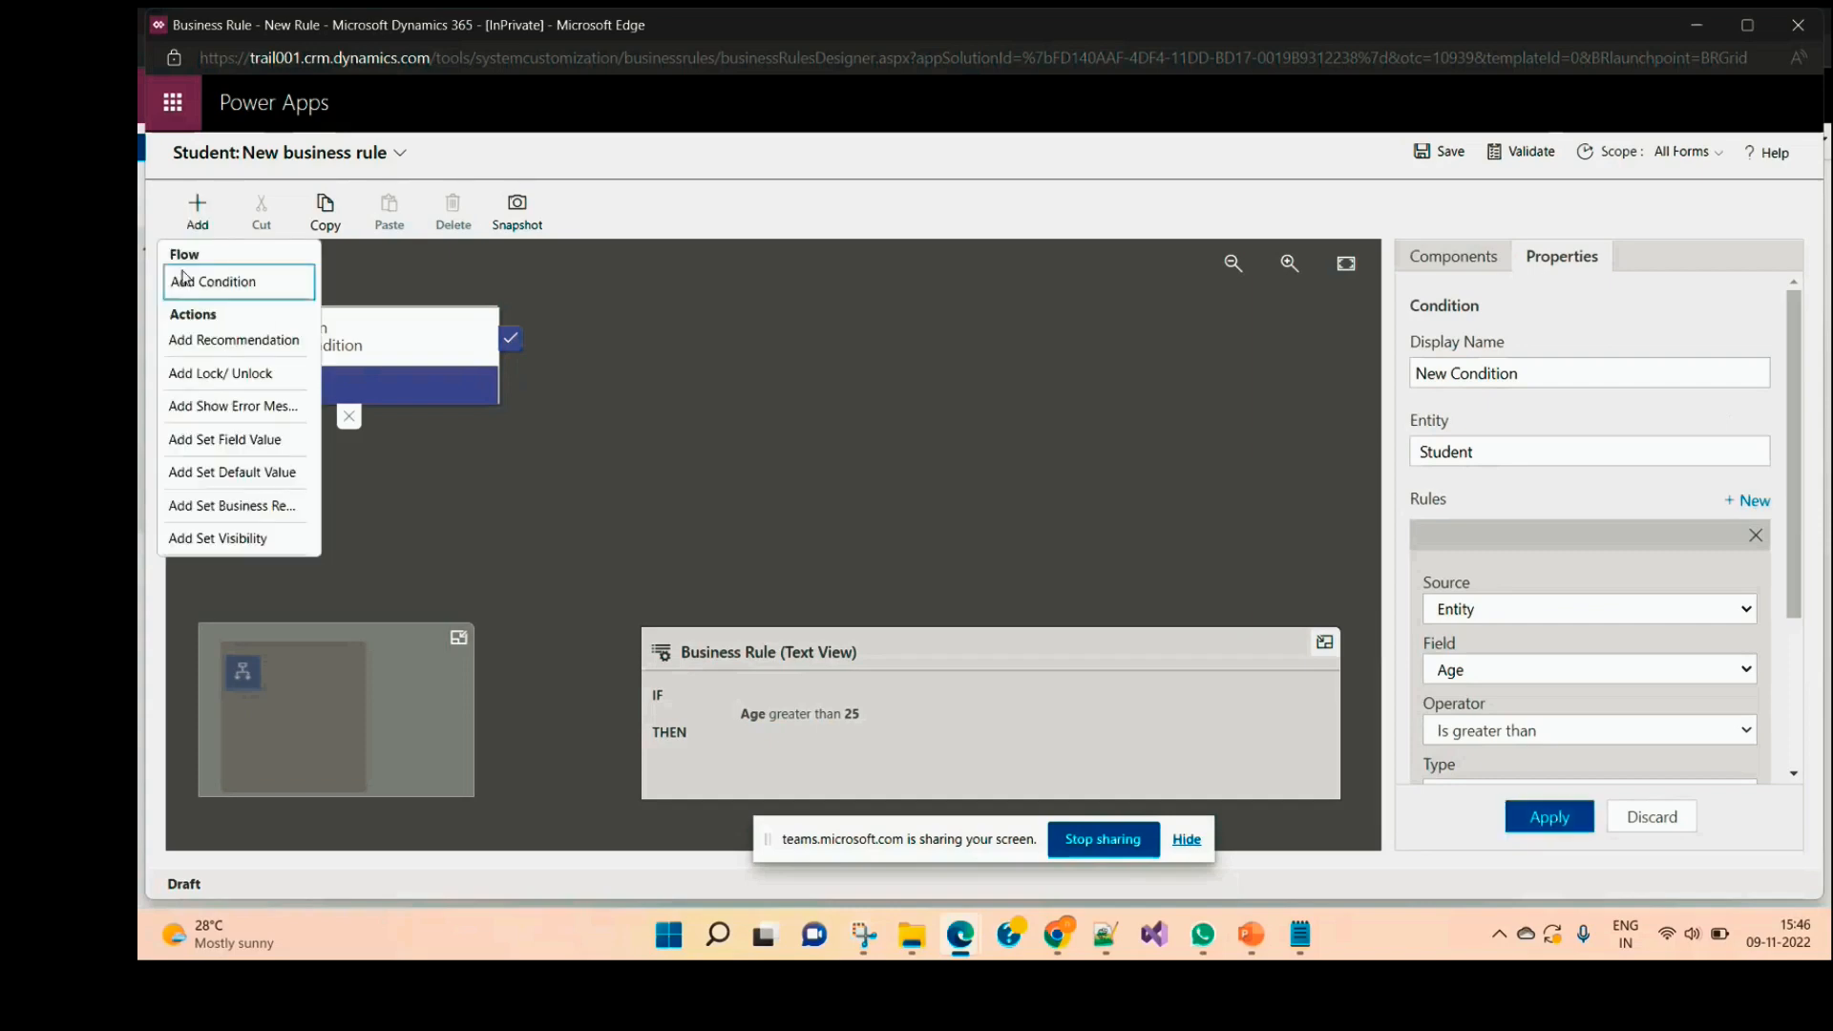
{"action": "left_click", "coordinate": [204, 221]}
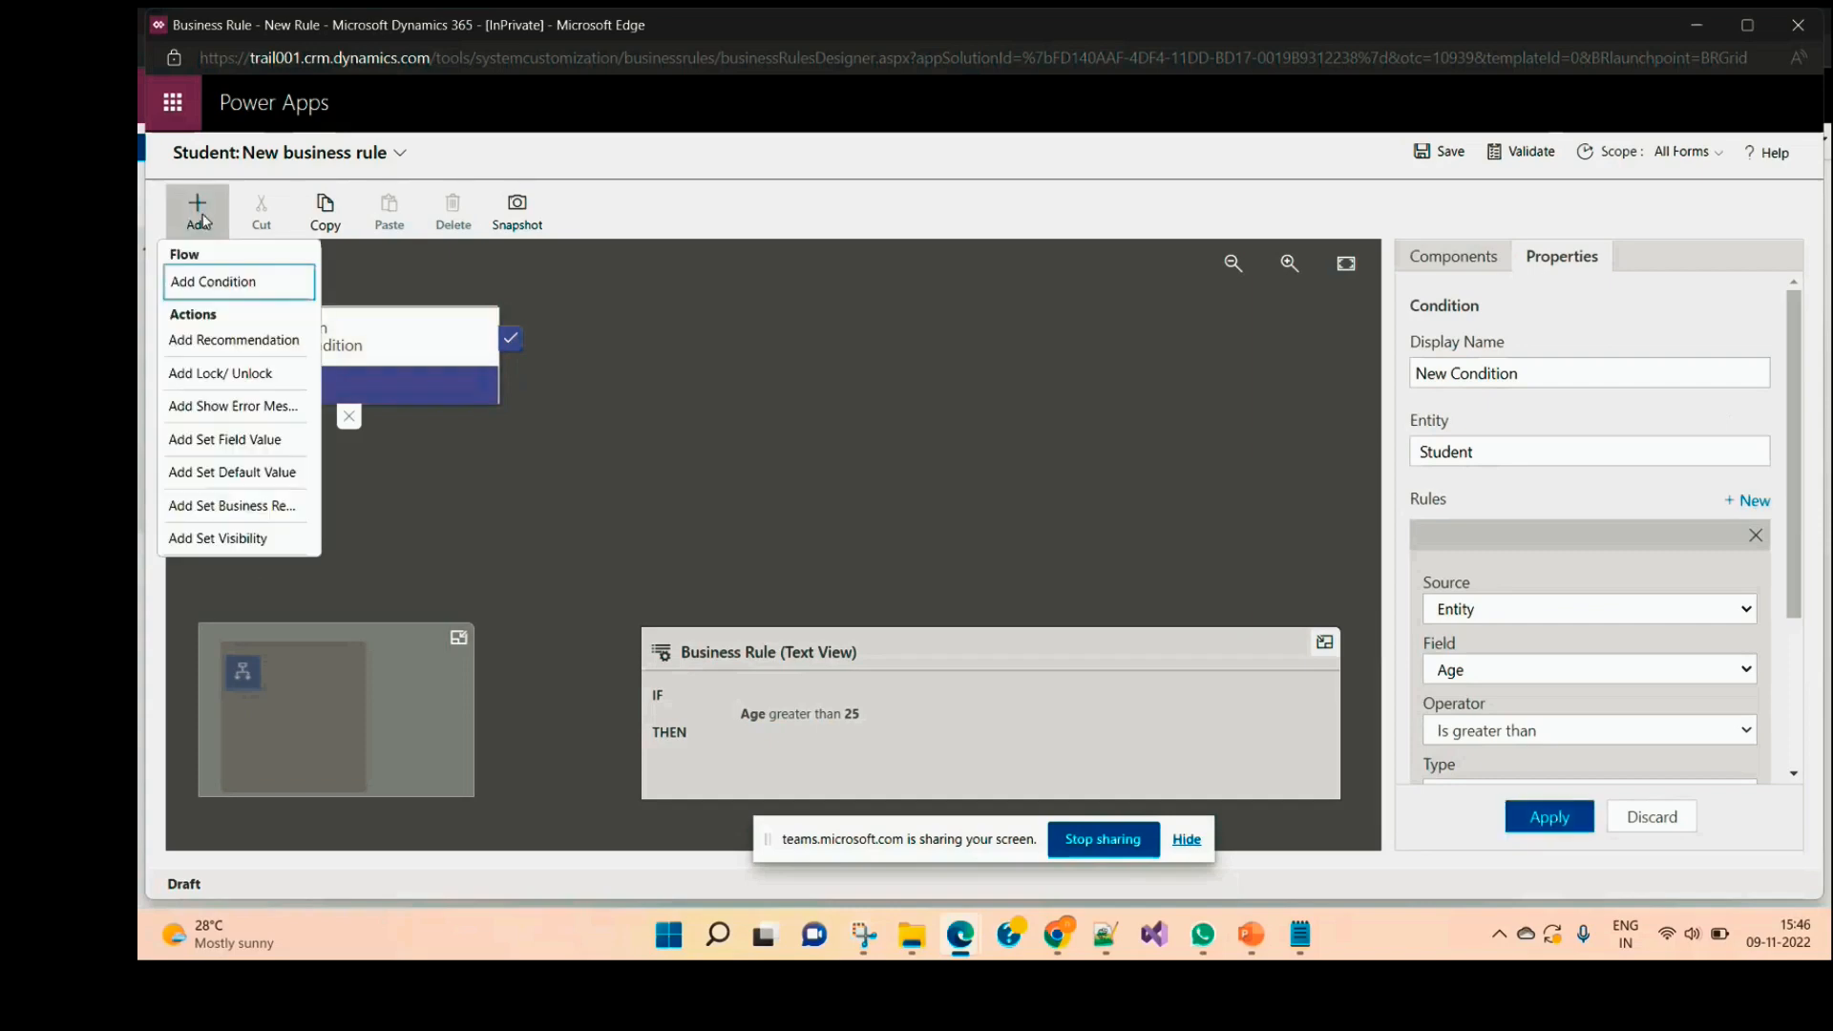
{"action": "left_click", "coordinate": [243, 378]}
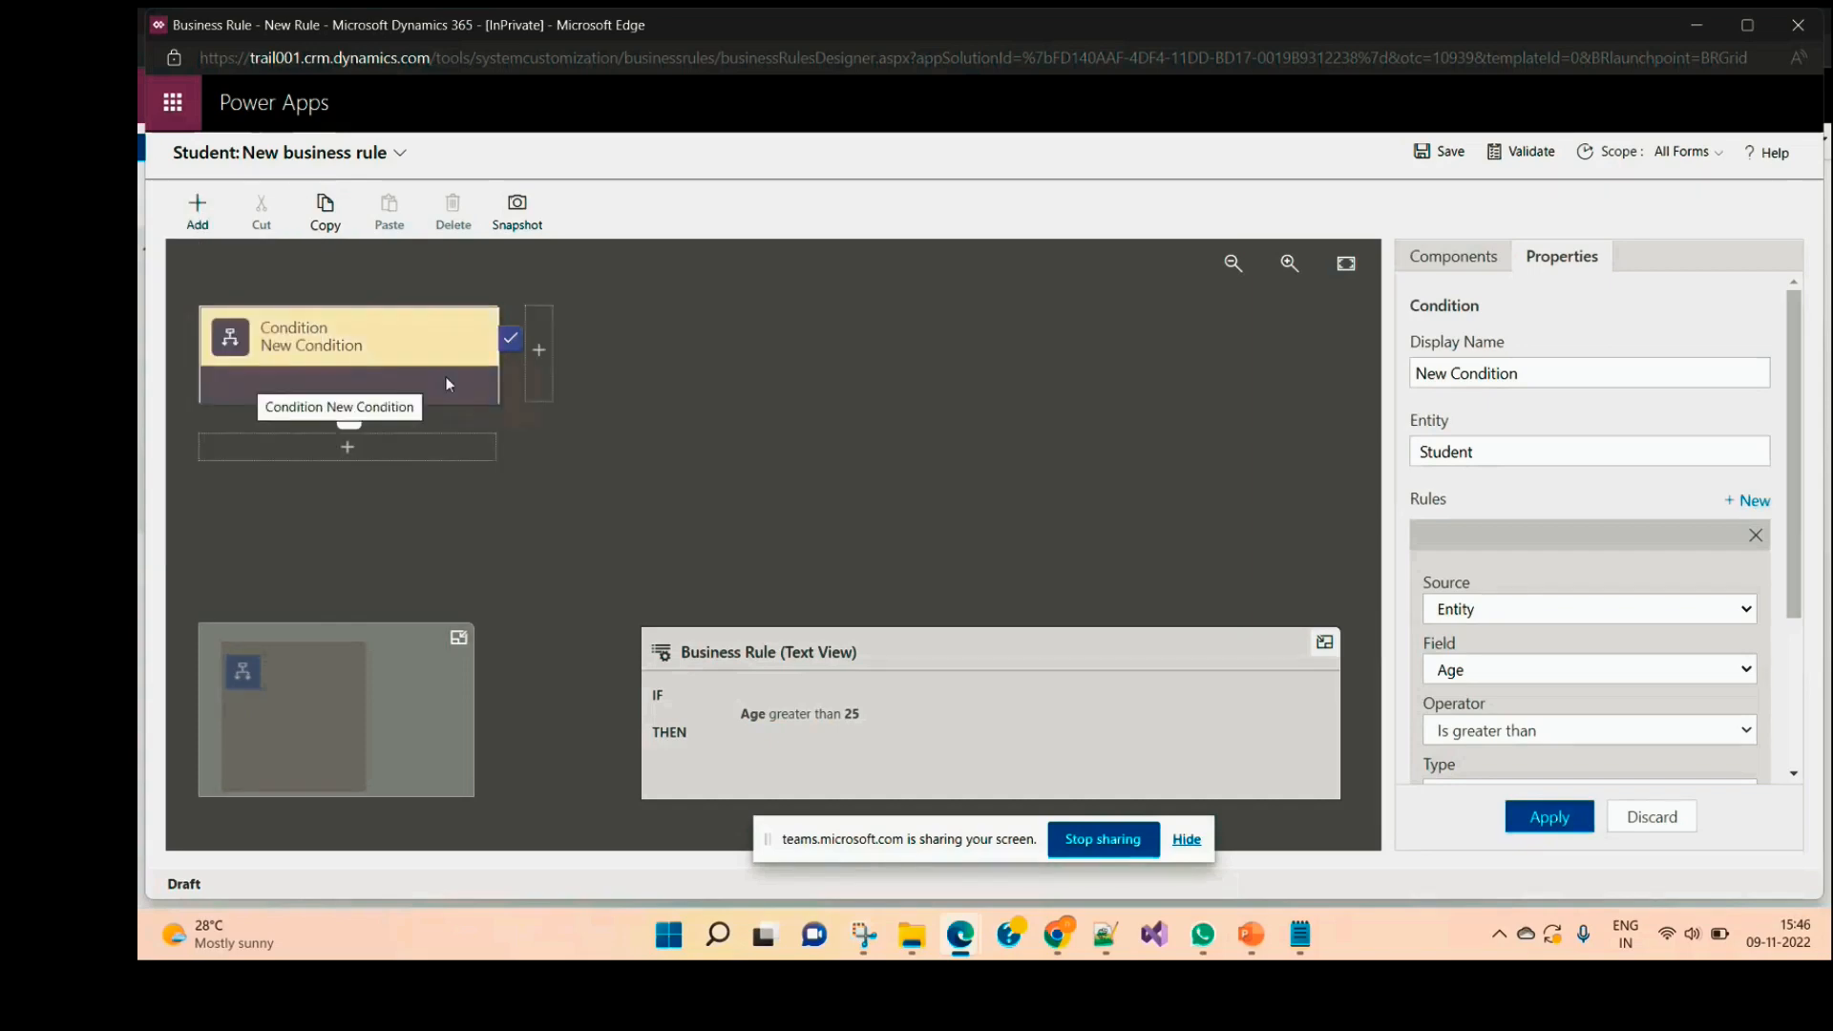
{"action": "left_click", "coordinate": [540, 352]}
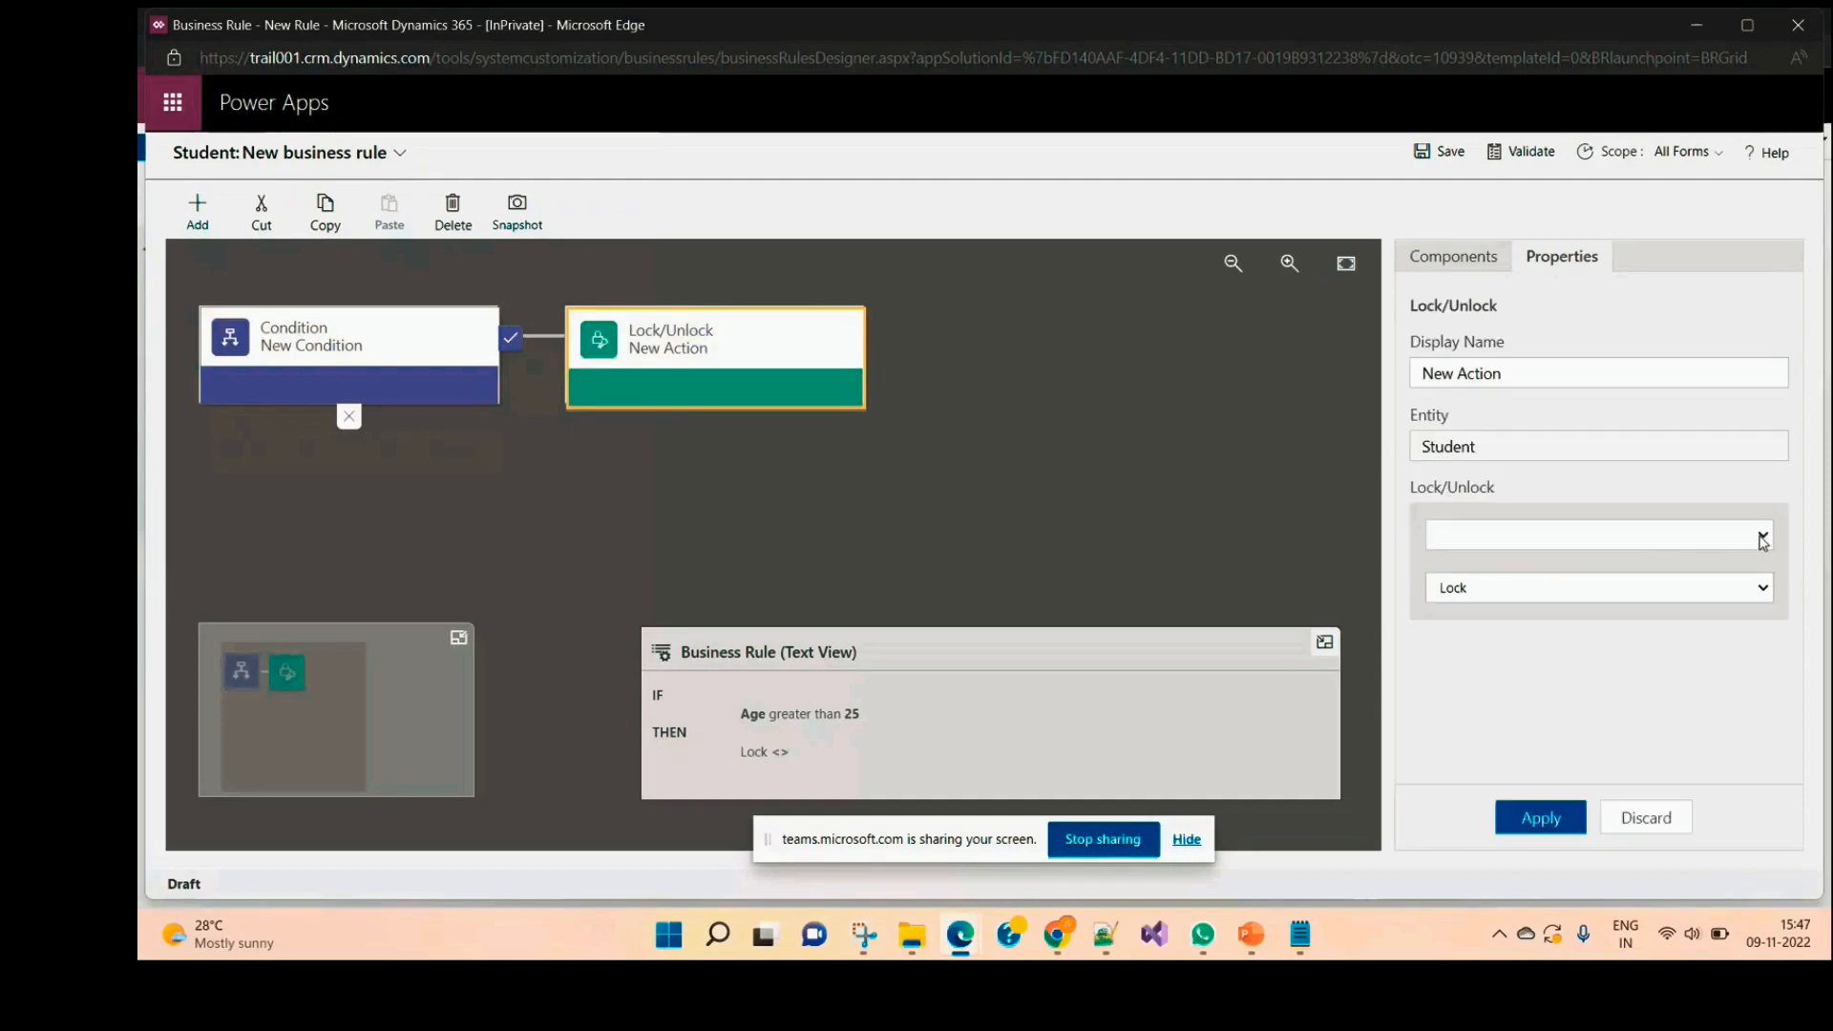
{"action": "left_click", "coordinate": [1763, 542]}
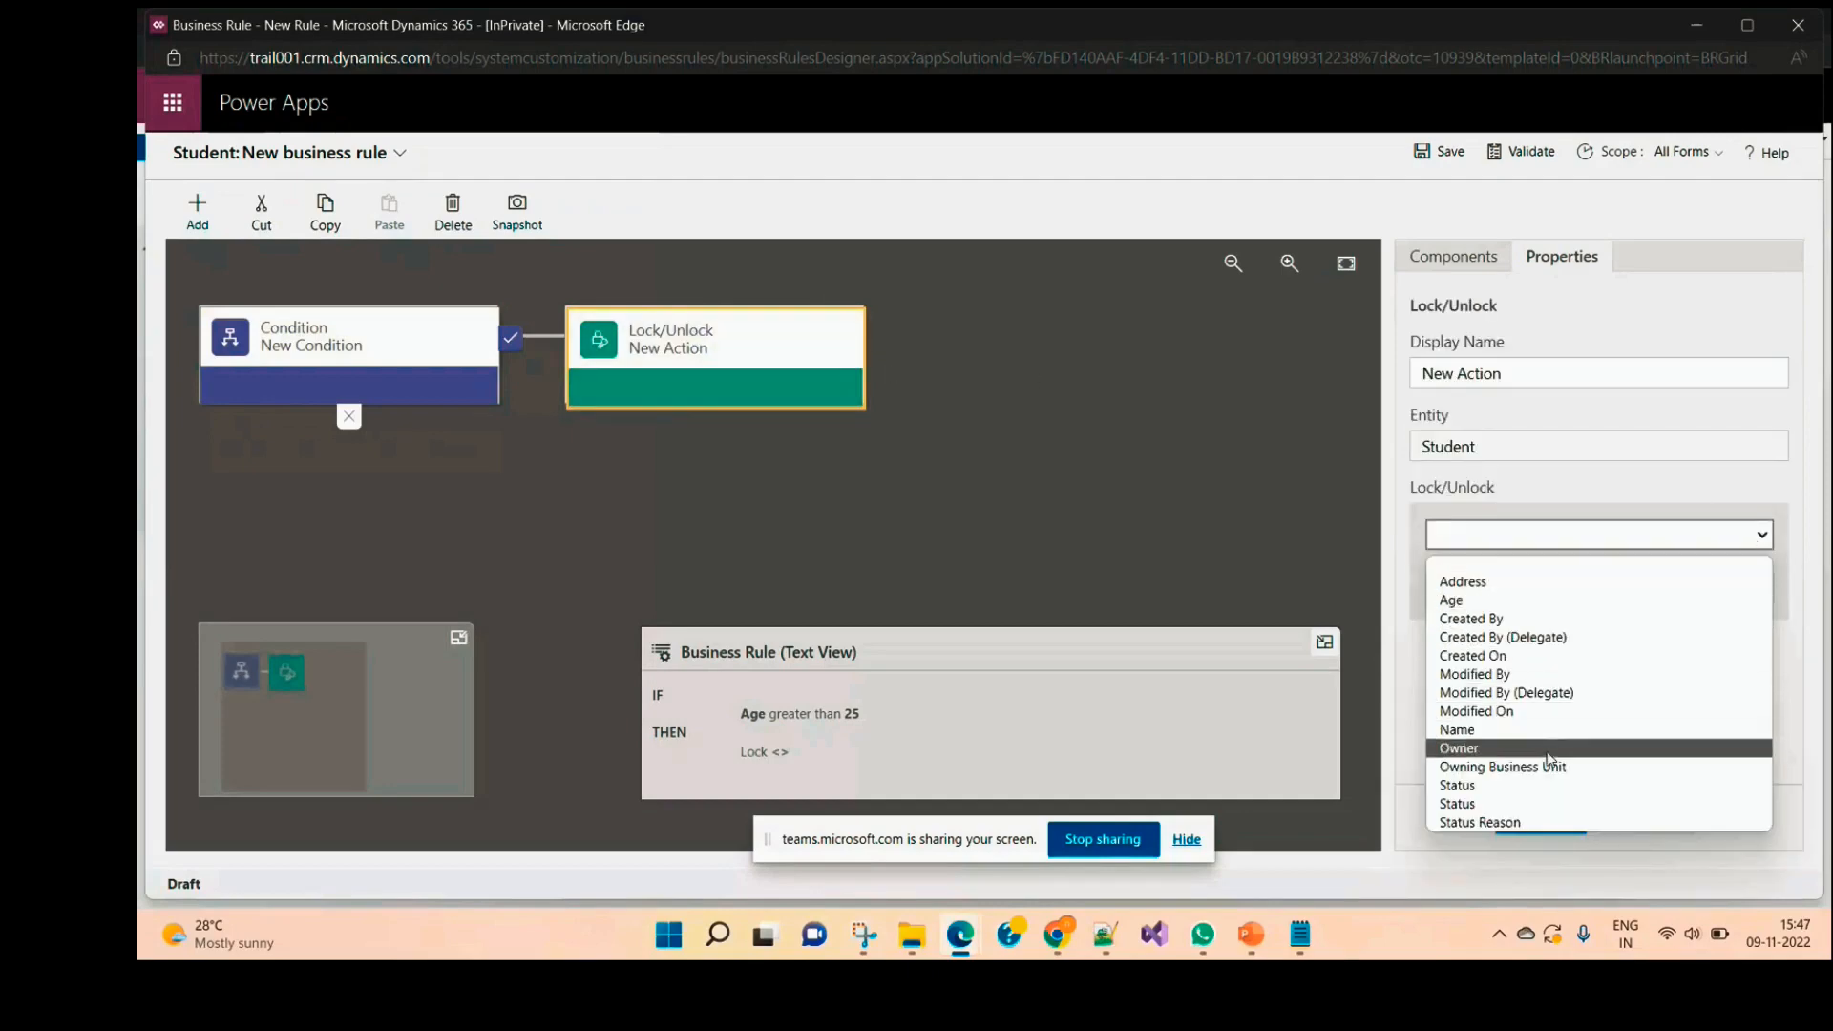
{"action": "left_click", "coordinate": [1537, 796]}
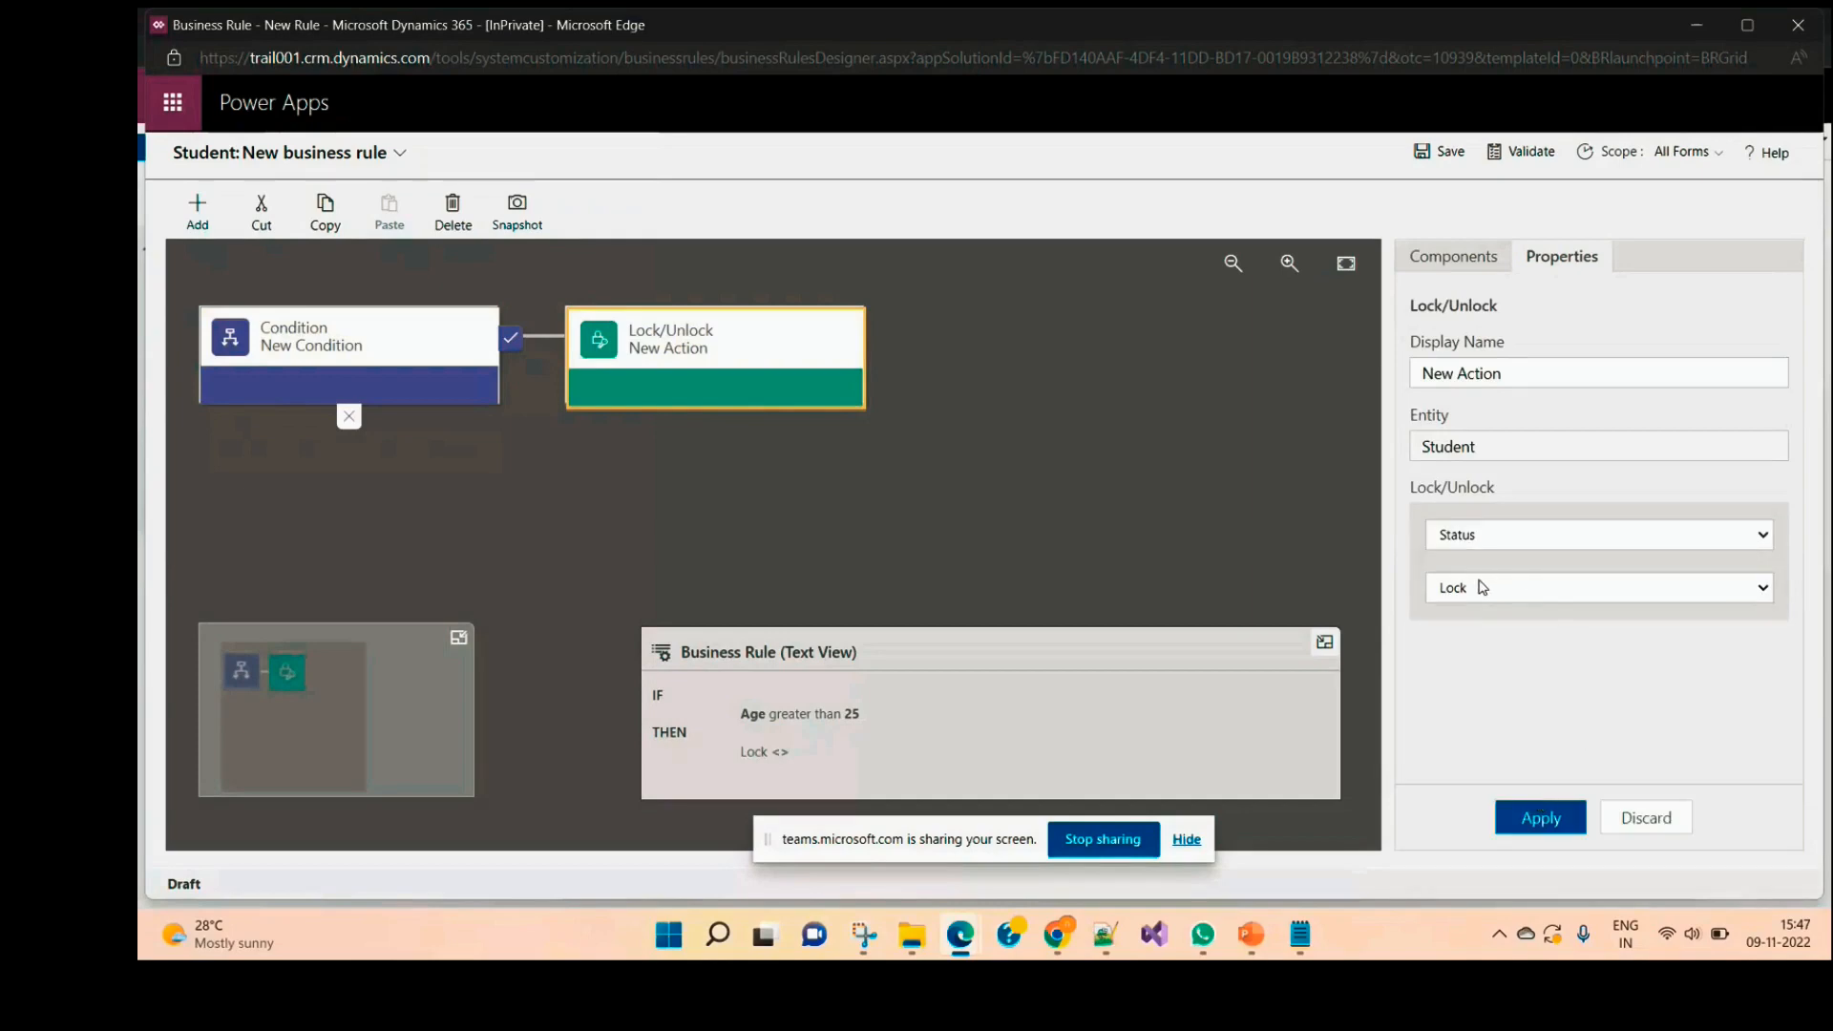
{"action": "left_click", "coordinate": [1542, 821]}
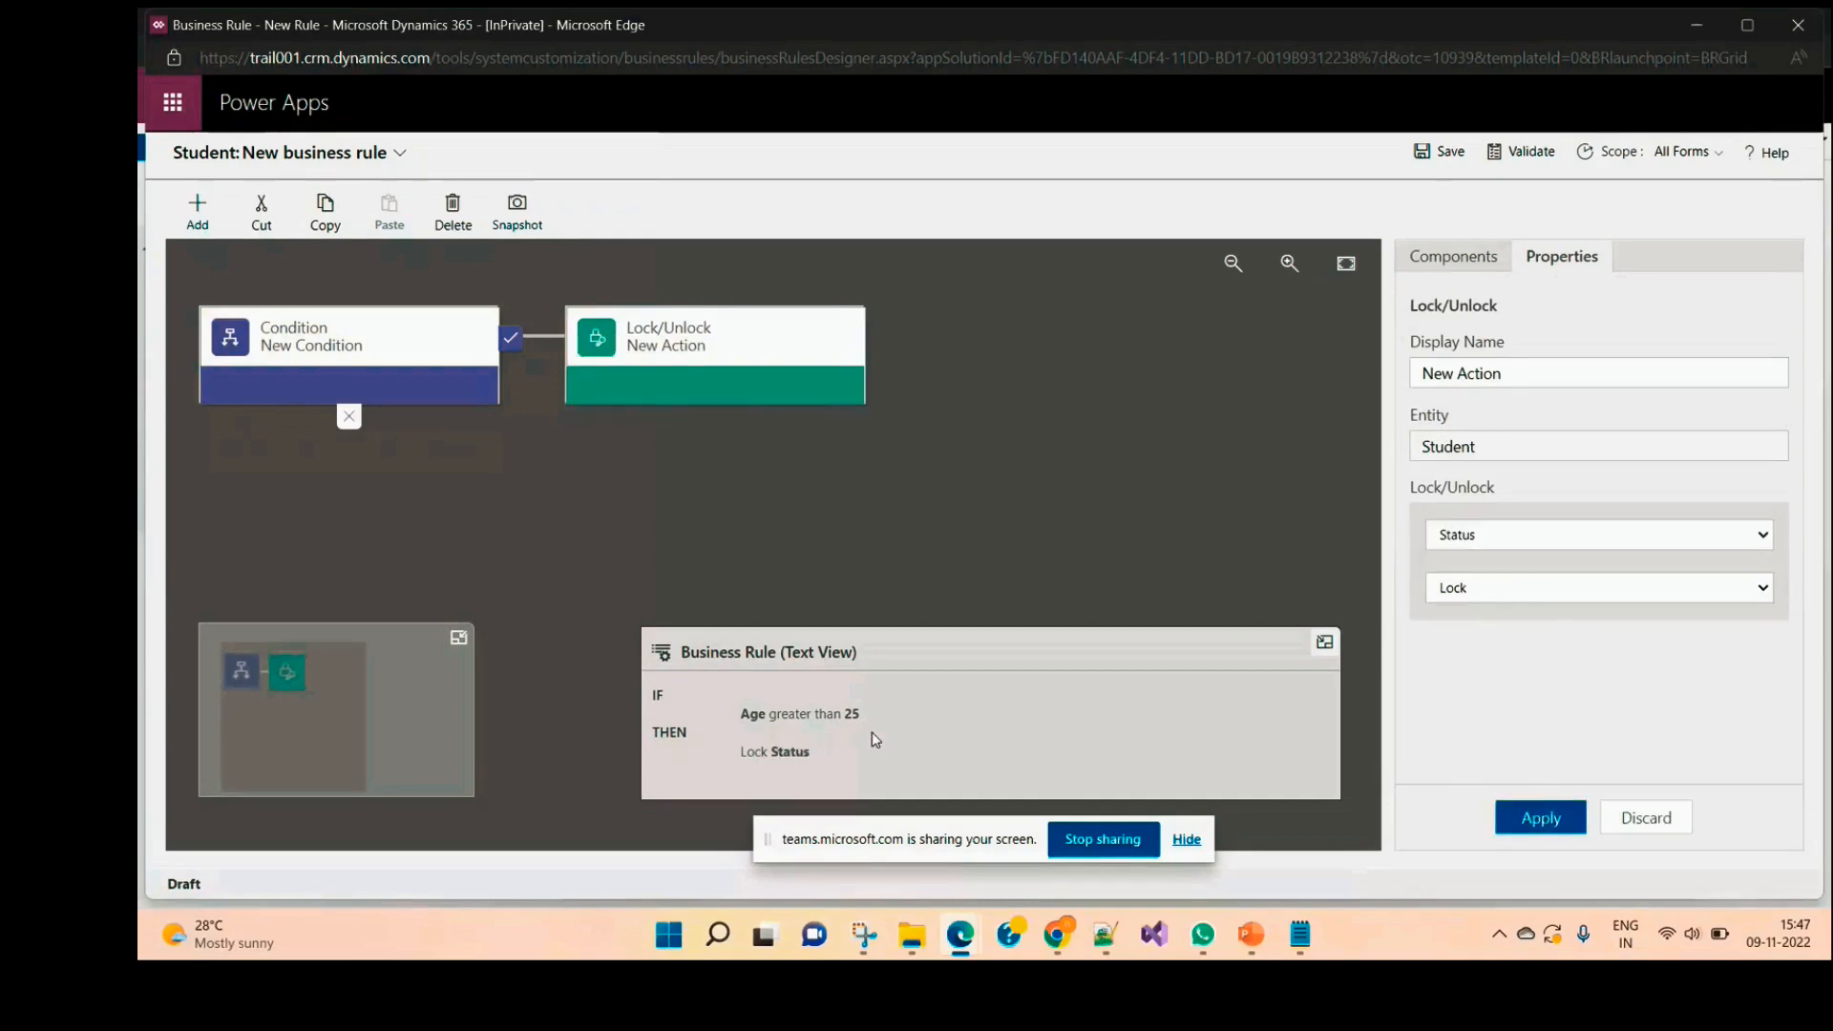
Step: Add a Lock/Unlock action to the condition's false branch that unlocks the second listed Status field, then save the rule
{"action": "left_click", "coordinate": [198, 216]}
{"action": "left_click", "coordinate": [250, 374]}
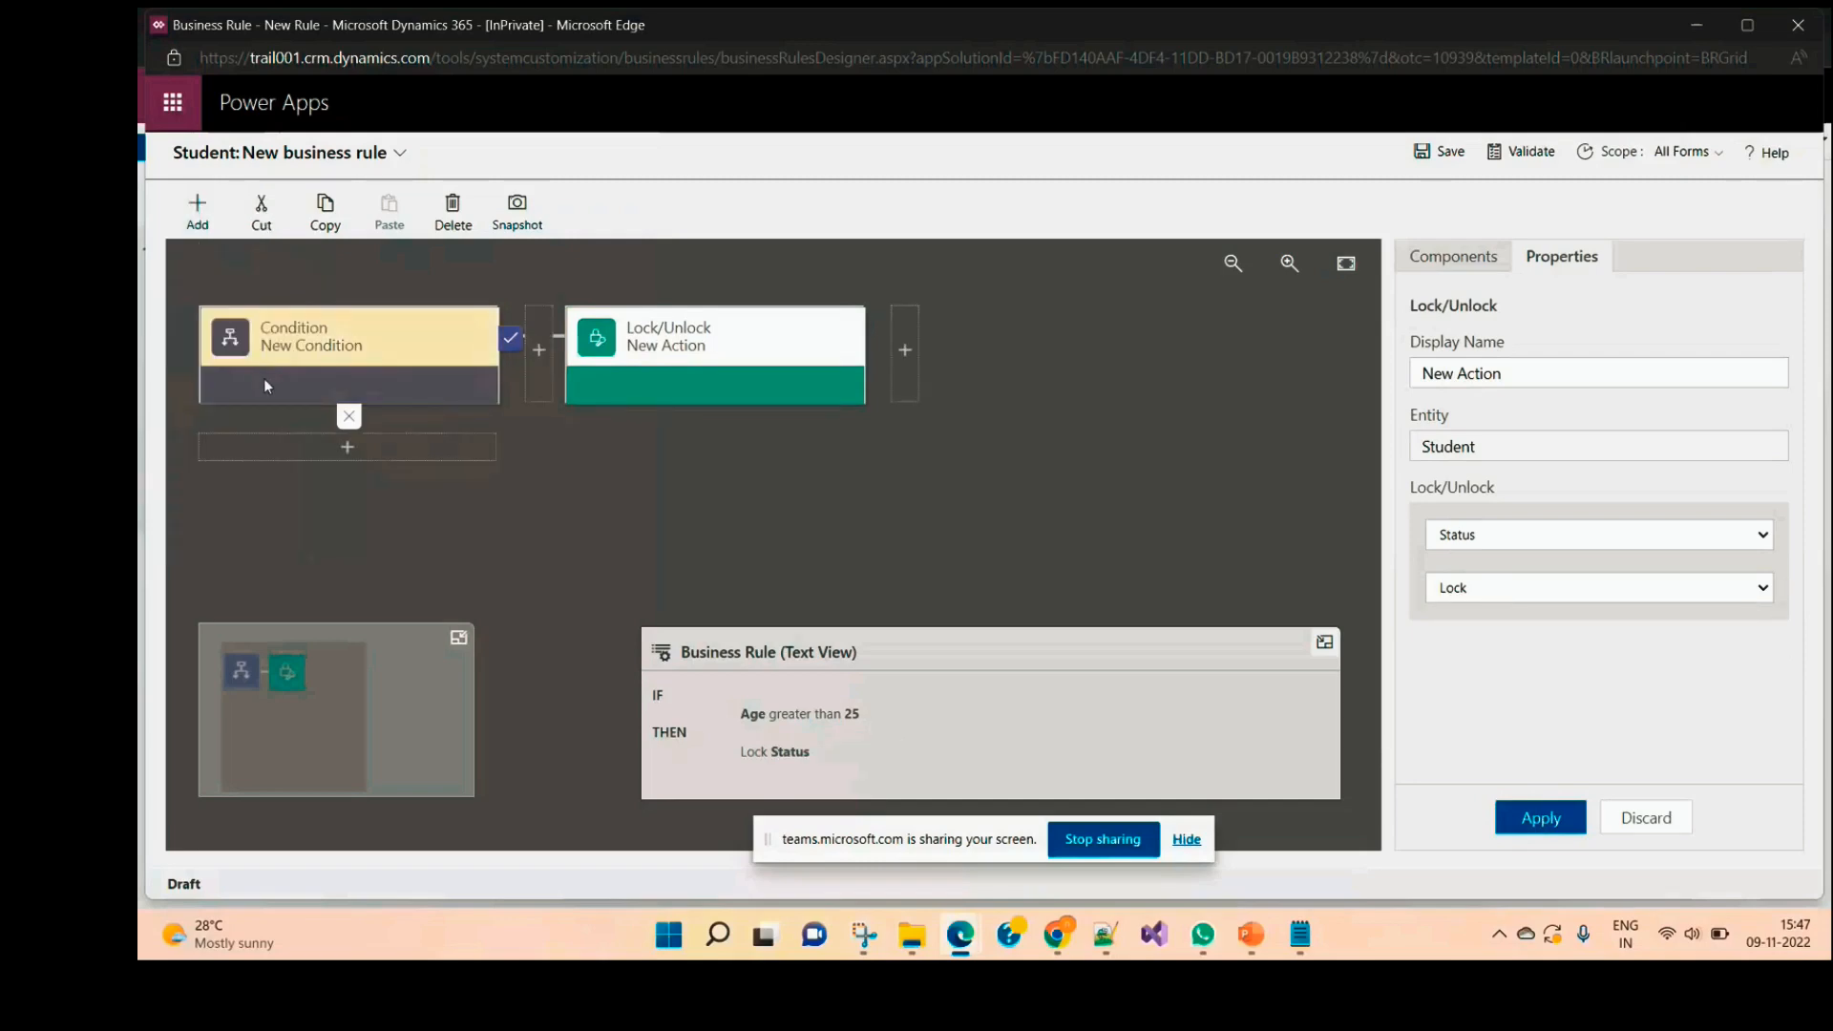
{"action": "left_click", "coordinate": [390, 460]}
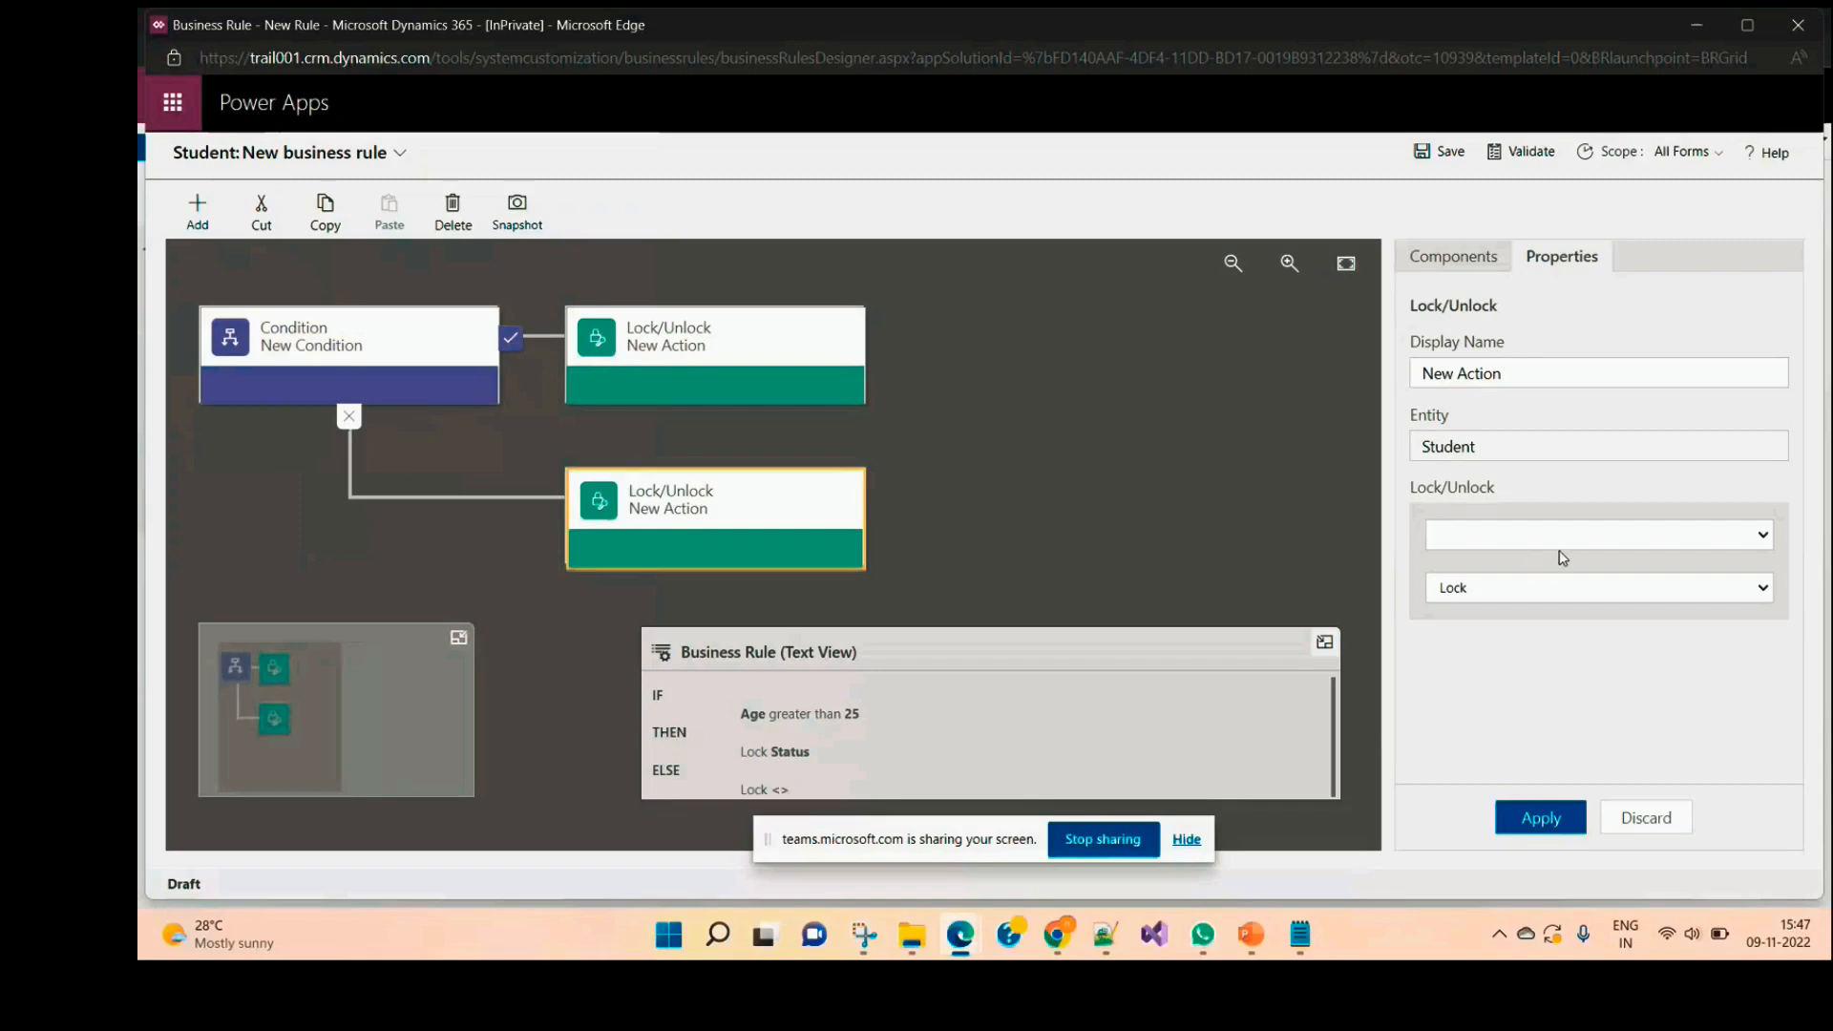
{"action": "left_click", "coordinate": [1601, 537]}
{"action": "left_click", "coordinate": [1525, 804]}
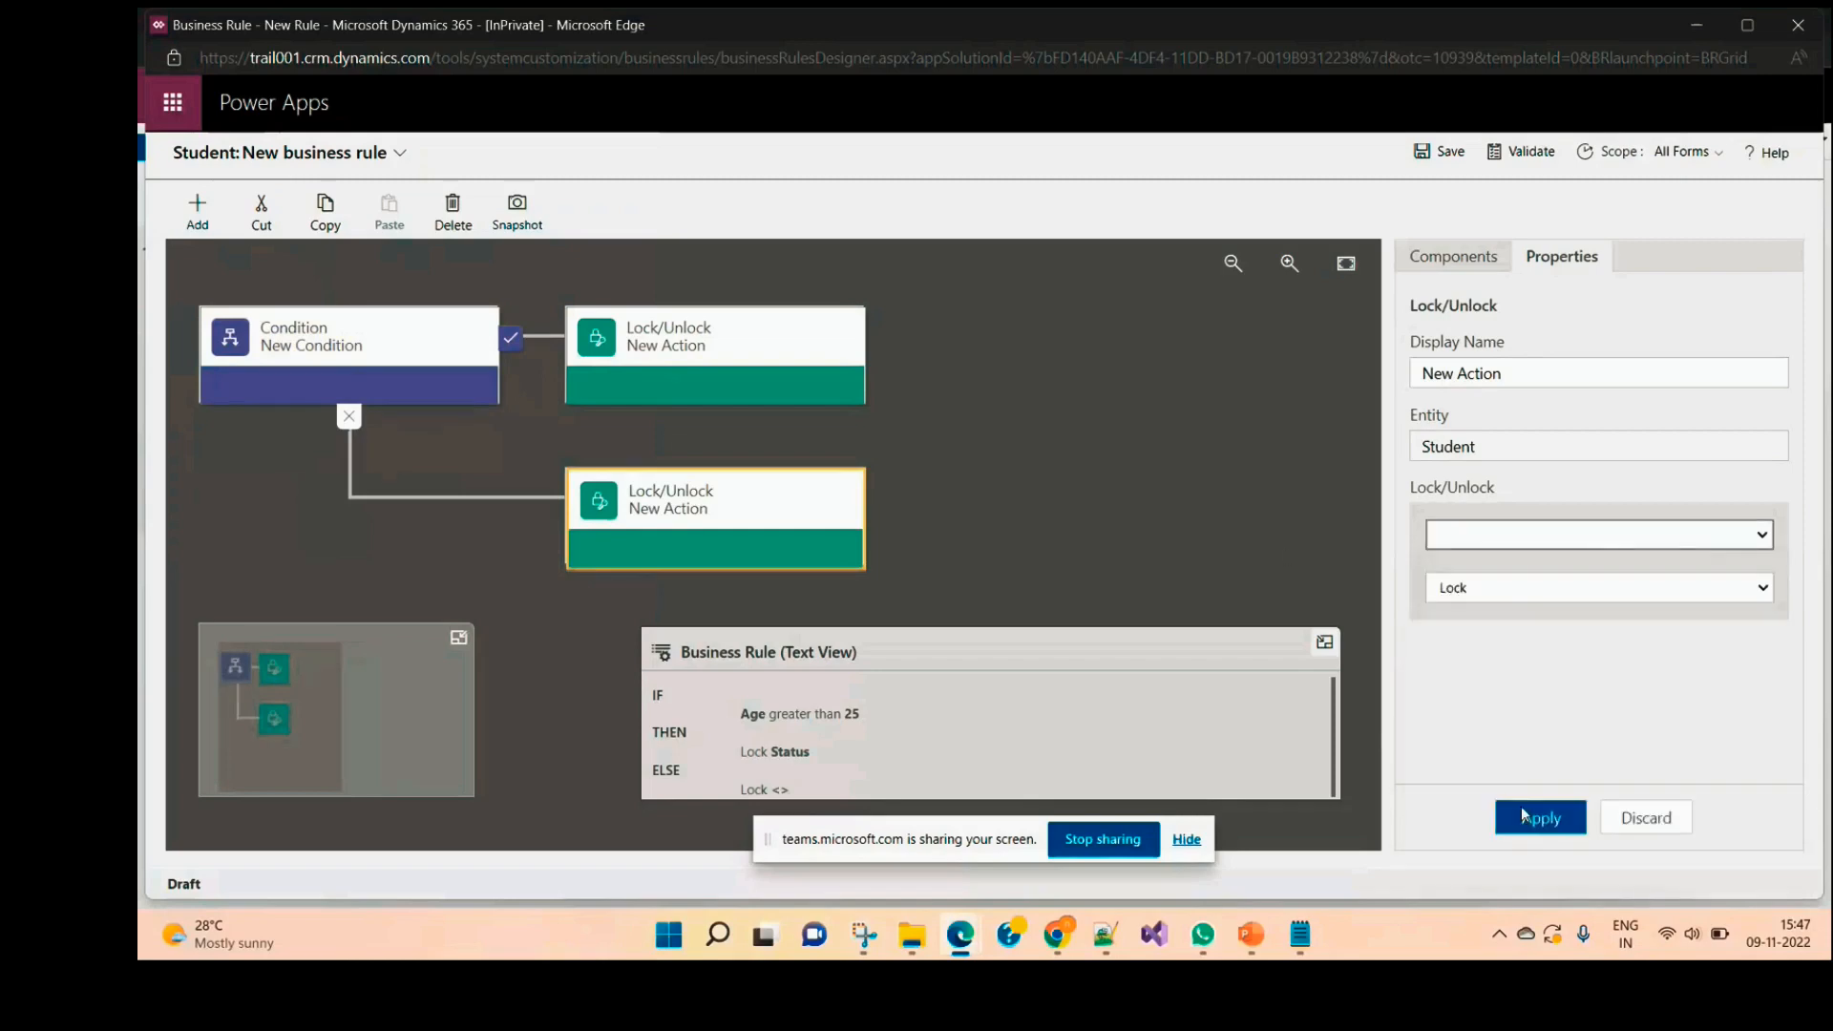
{"action": "left_click", "coordinate": [1500, 585]}
{"action": "left_click", "coordinate": [1492, 611]}
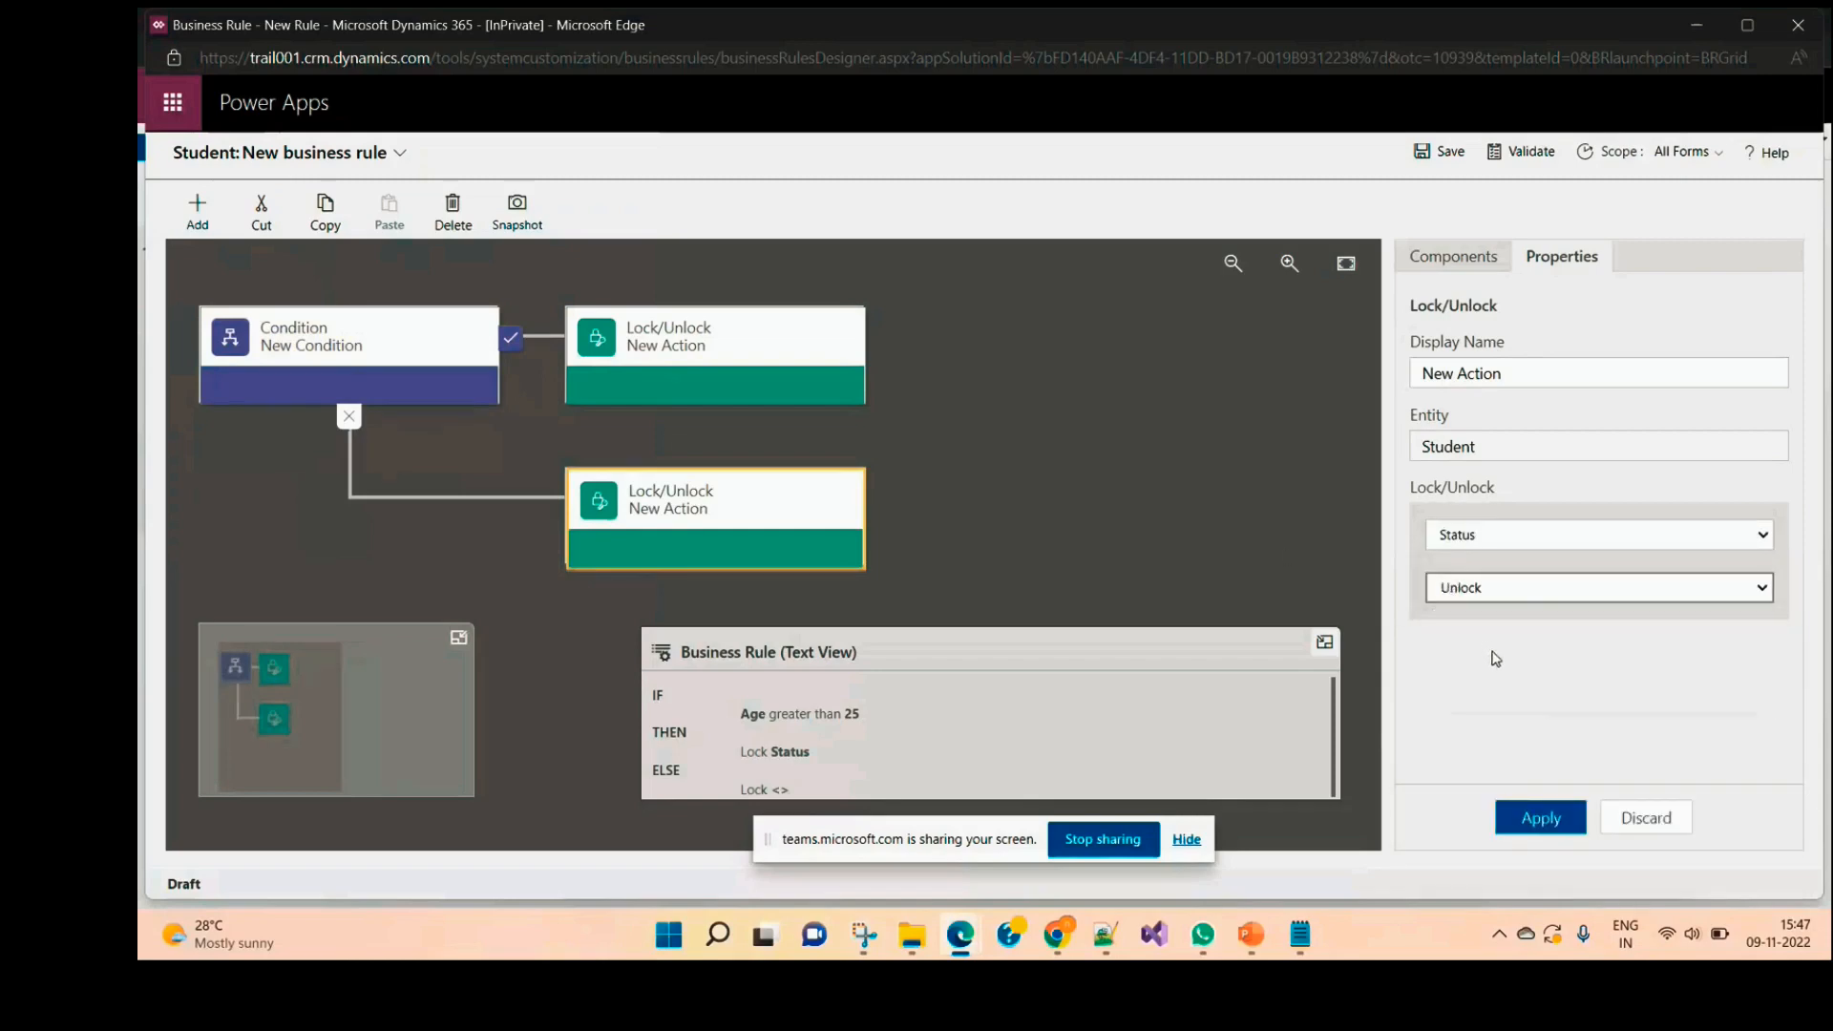
{"action": "left_click", "coordinate": [1540, 825]}
{"action": "left_click", "coordinate": [1514, 821]}
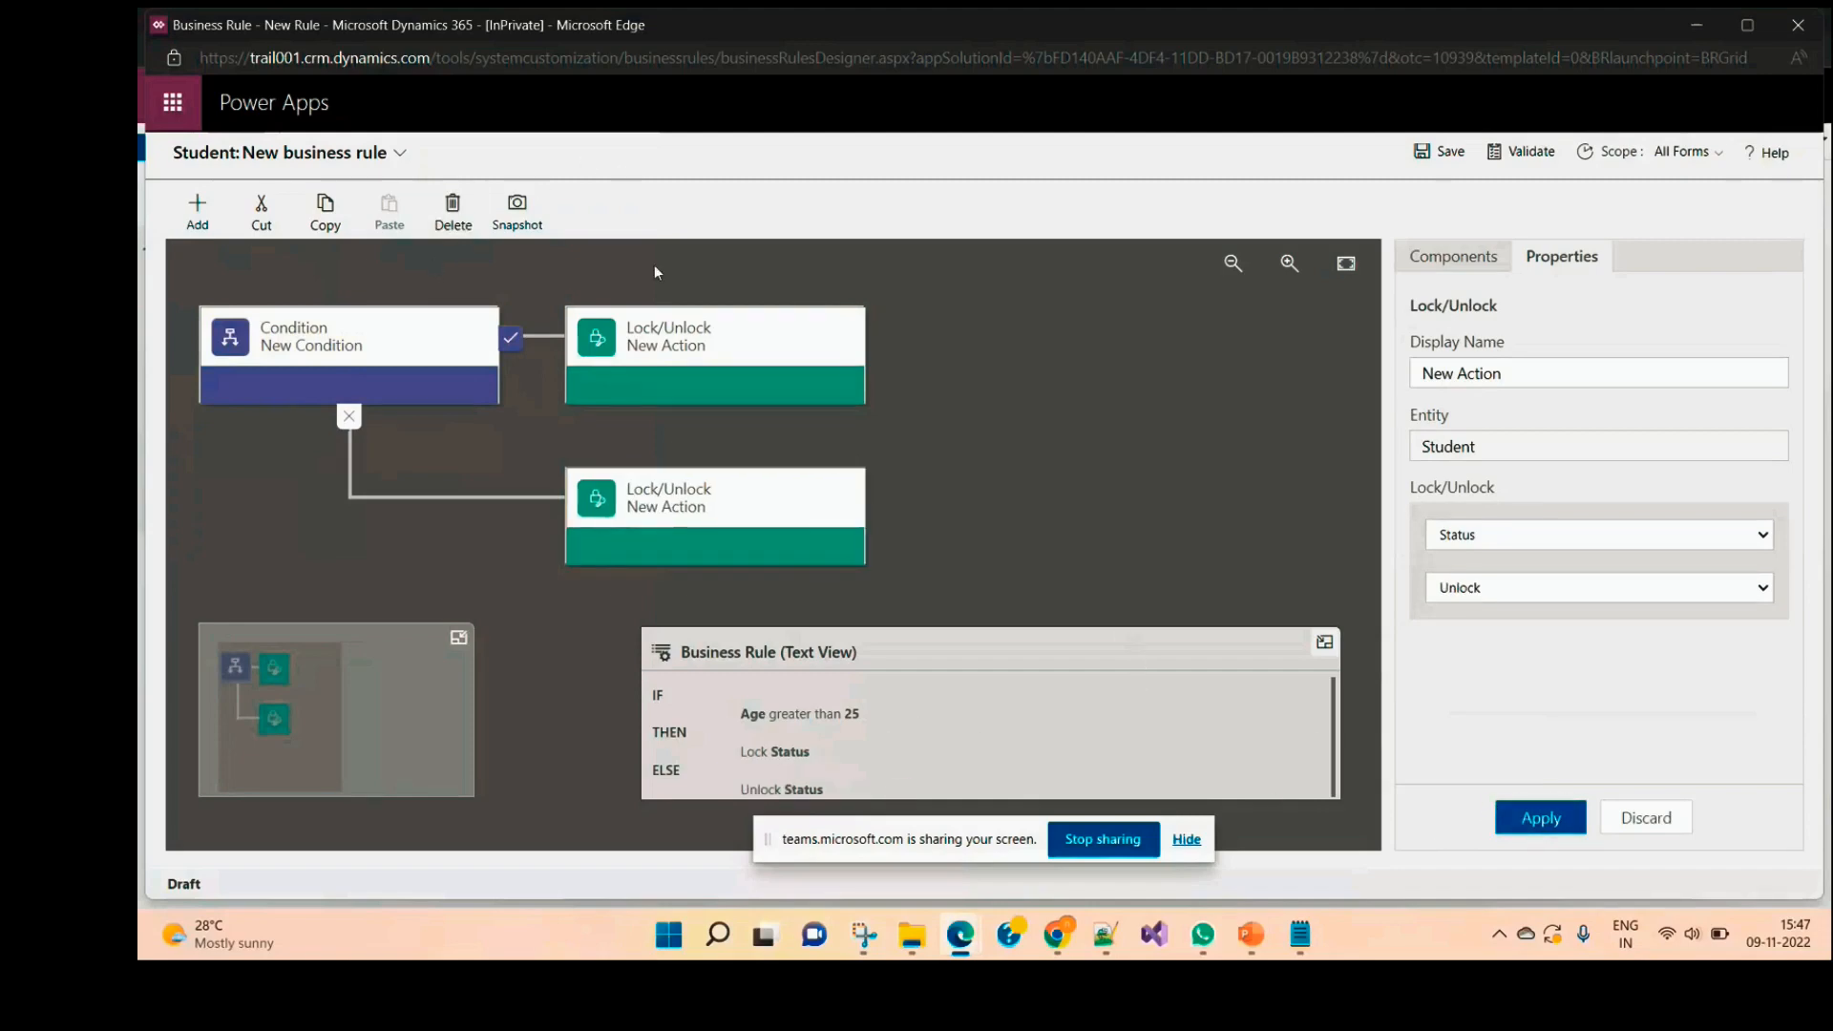
{"action": "left_click", "coordinate": [1444, 155]}
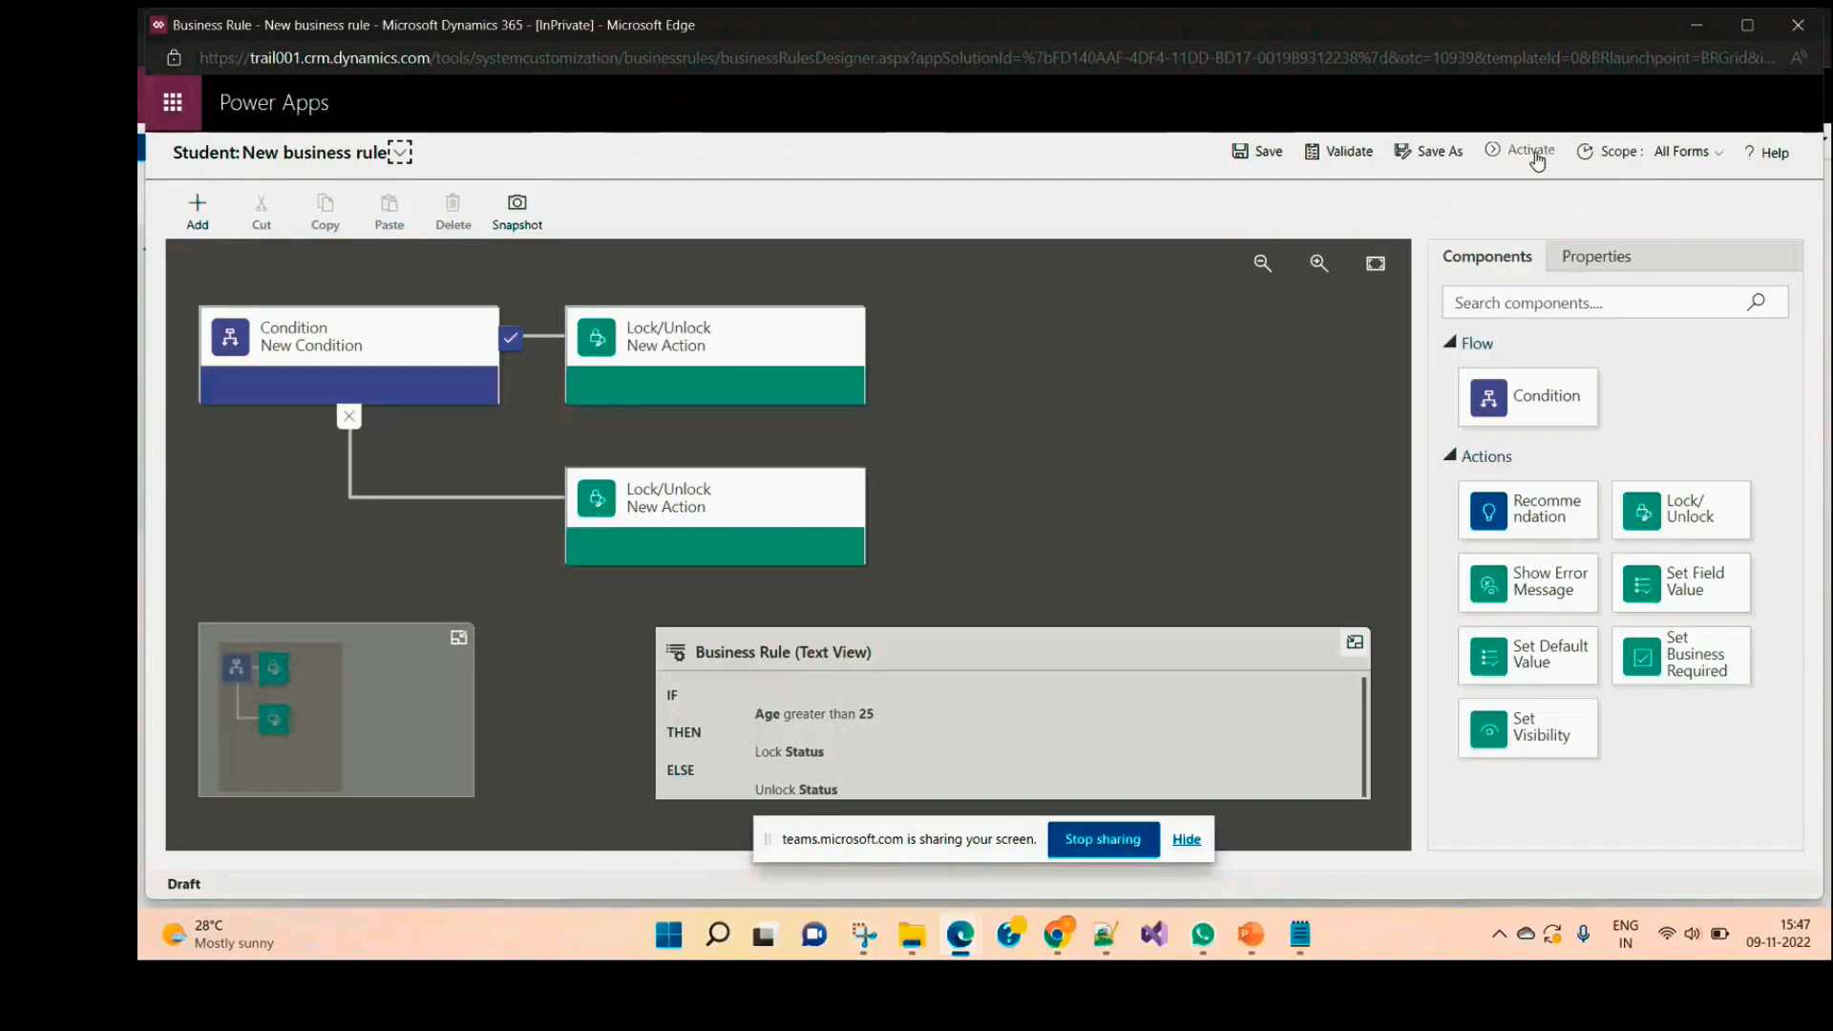
Step: Activate the Student business rule and put its designer window away
{"action": "left_click", "coordinate": [1531, 152]}
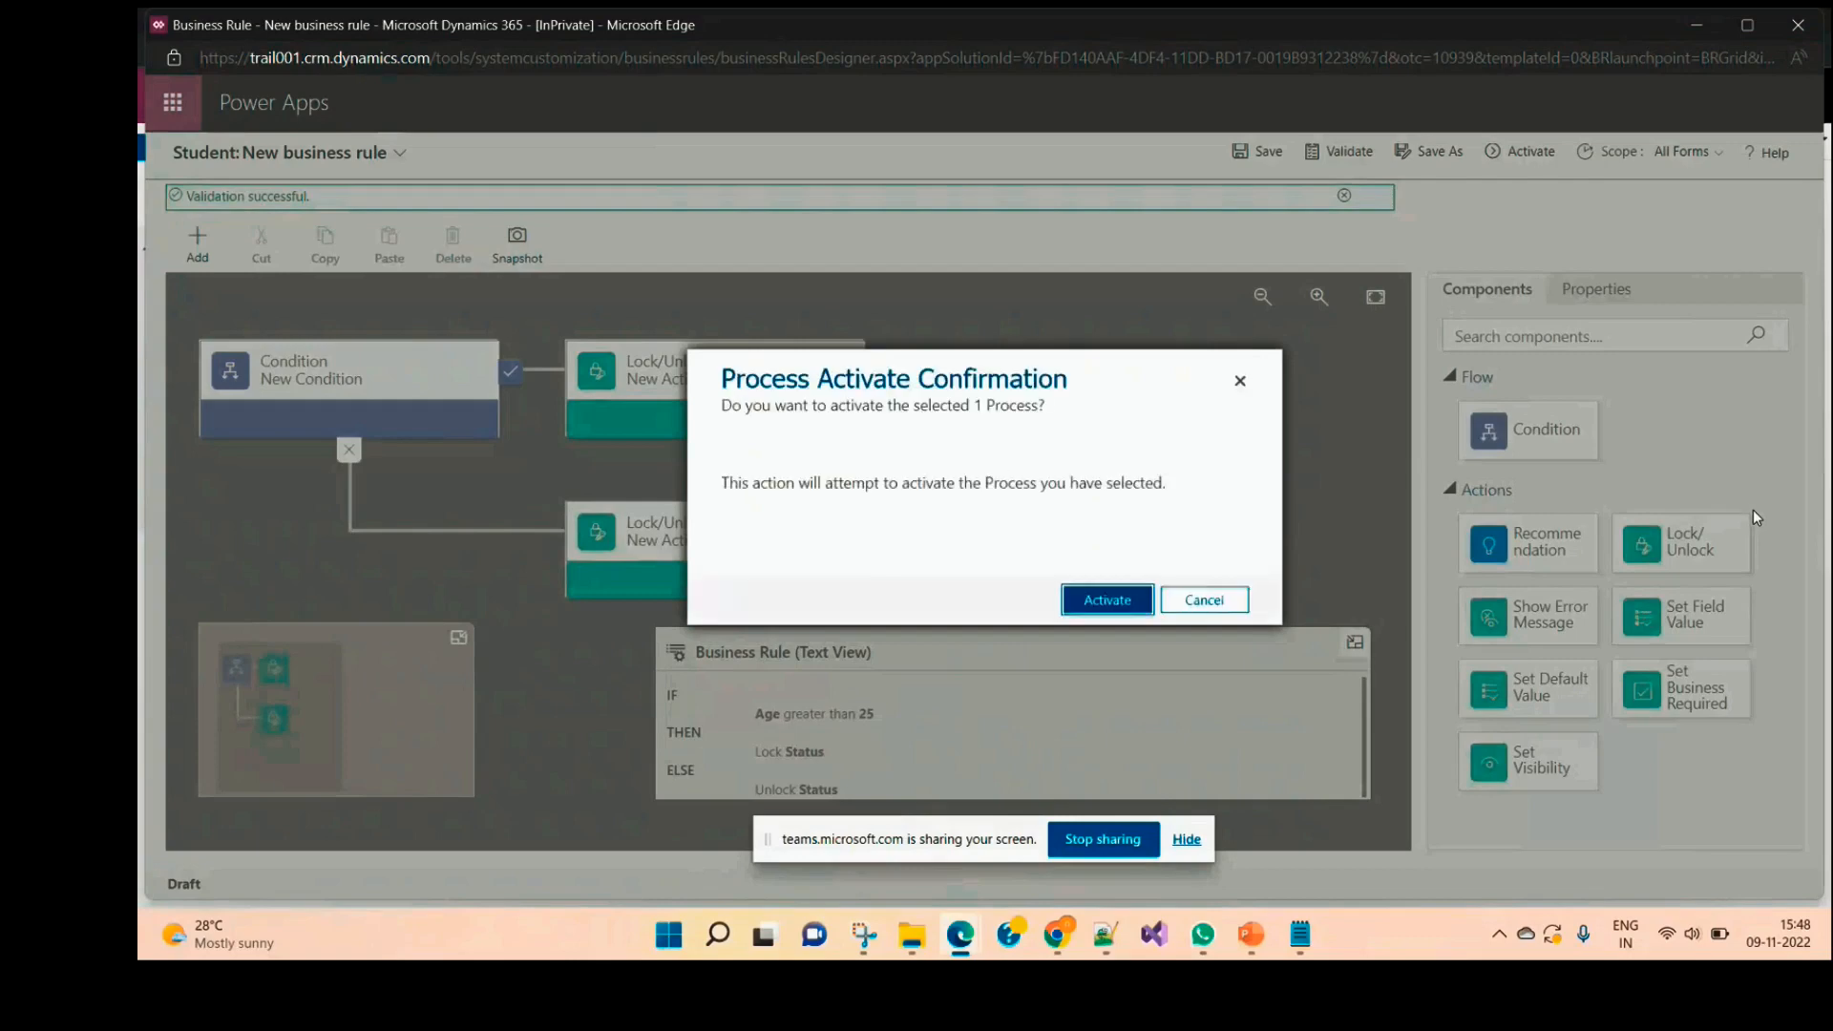
{"action": "left_click", "coordinate": [1120, 614]}
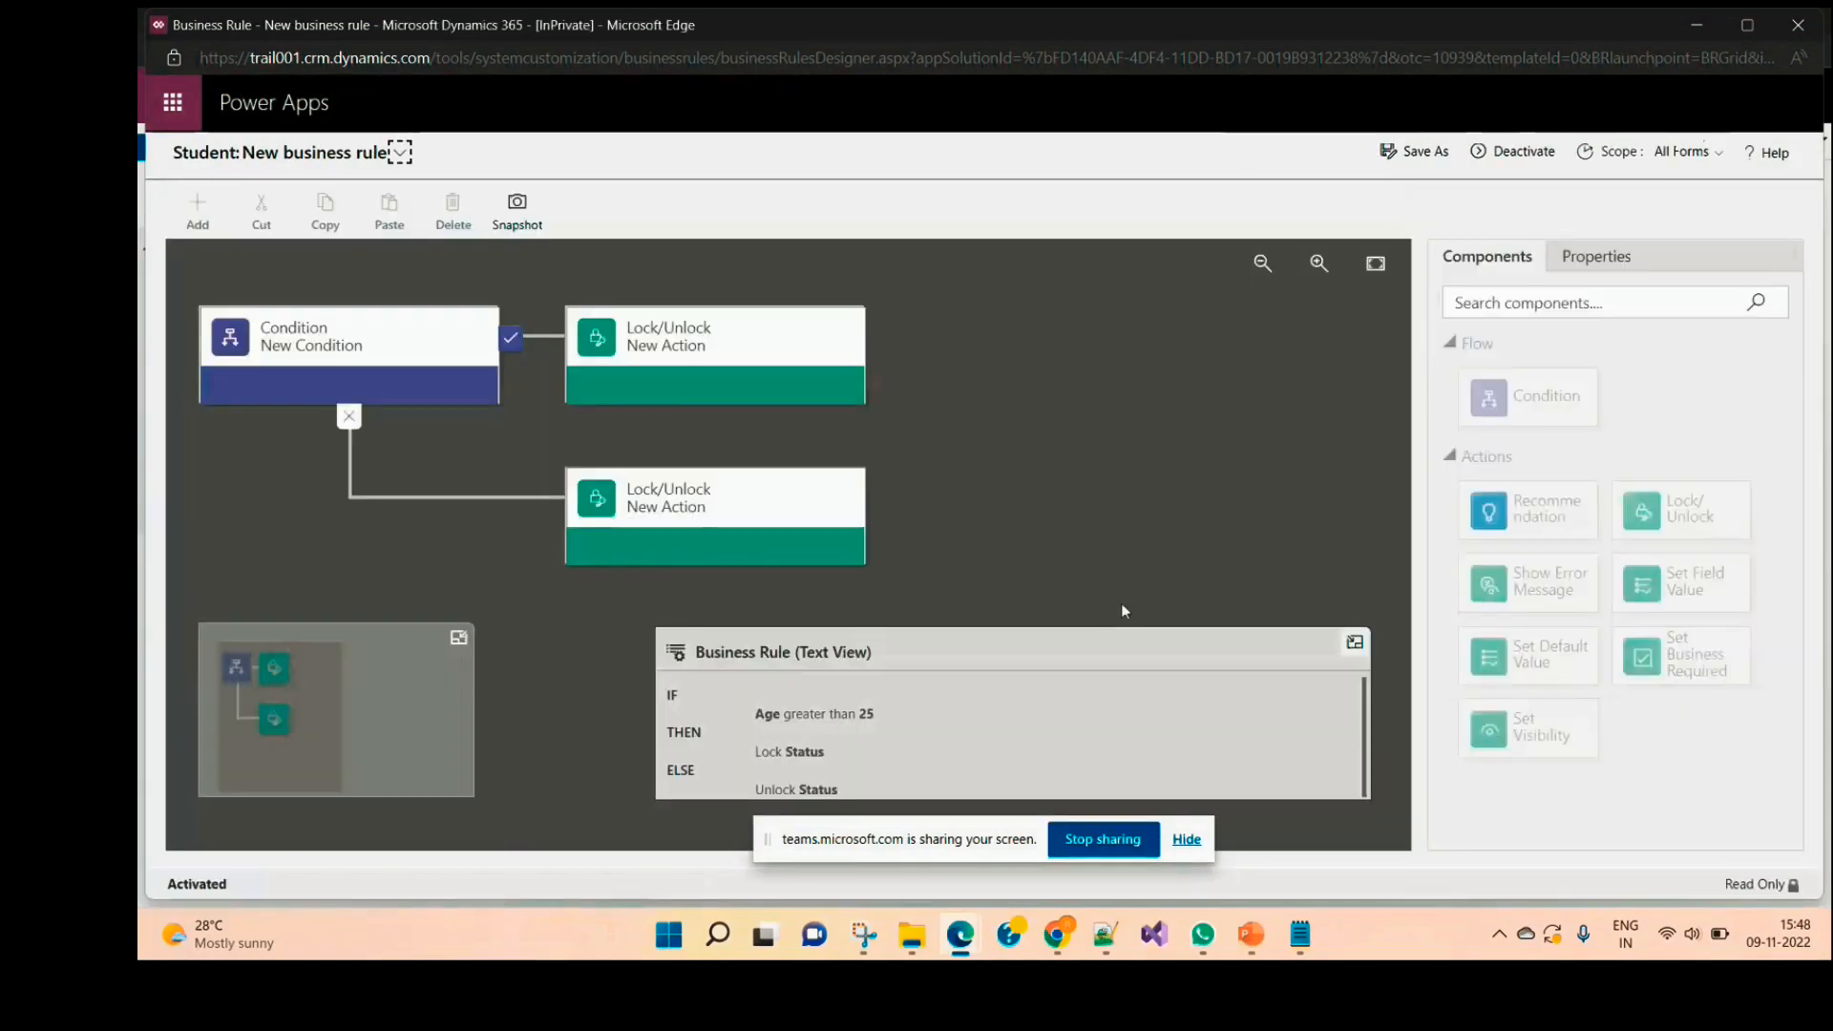
{"action": "left_click", "coordinate": [1705, 23]}
Step: Switch to the open Student01 record and reload it to load the updated form and business rule
{"action": "mouse_move", "coordinate": [1054, 946]}
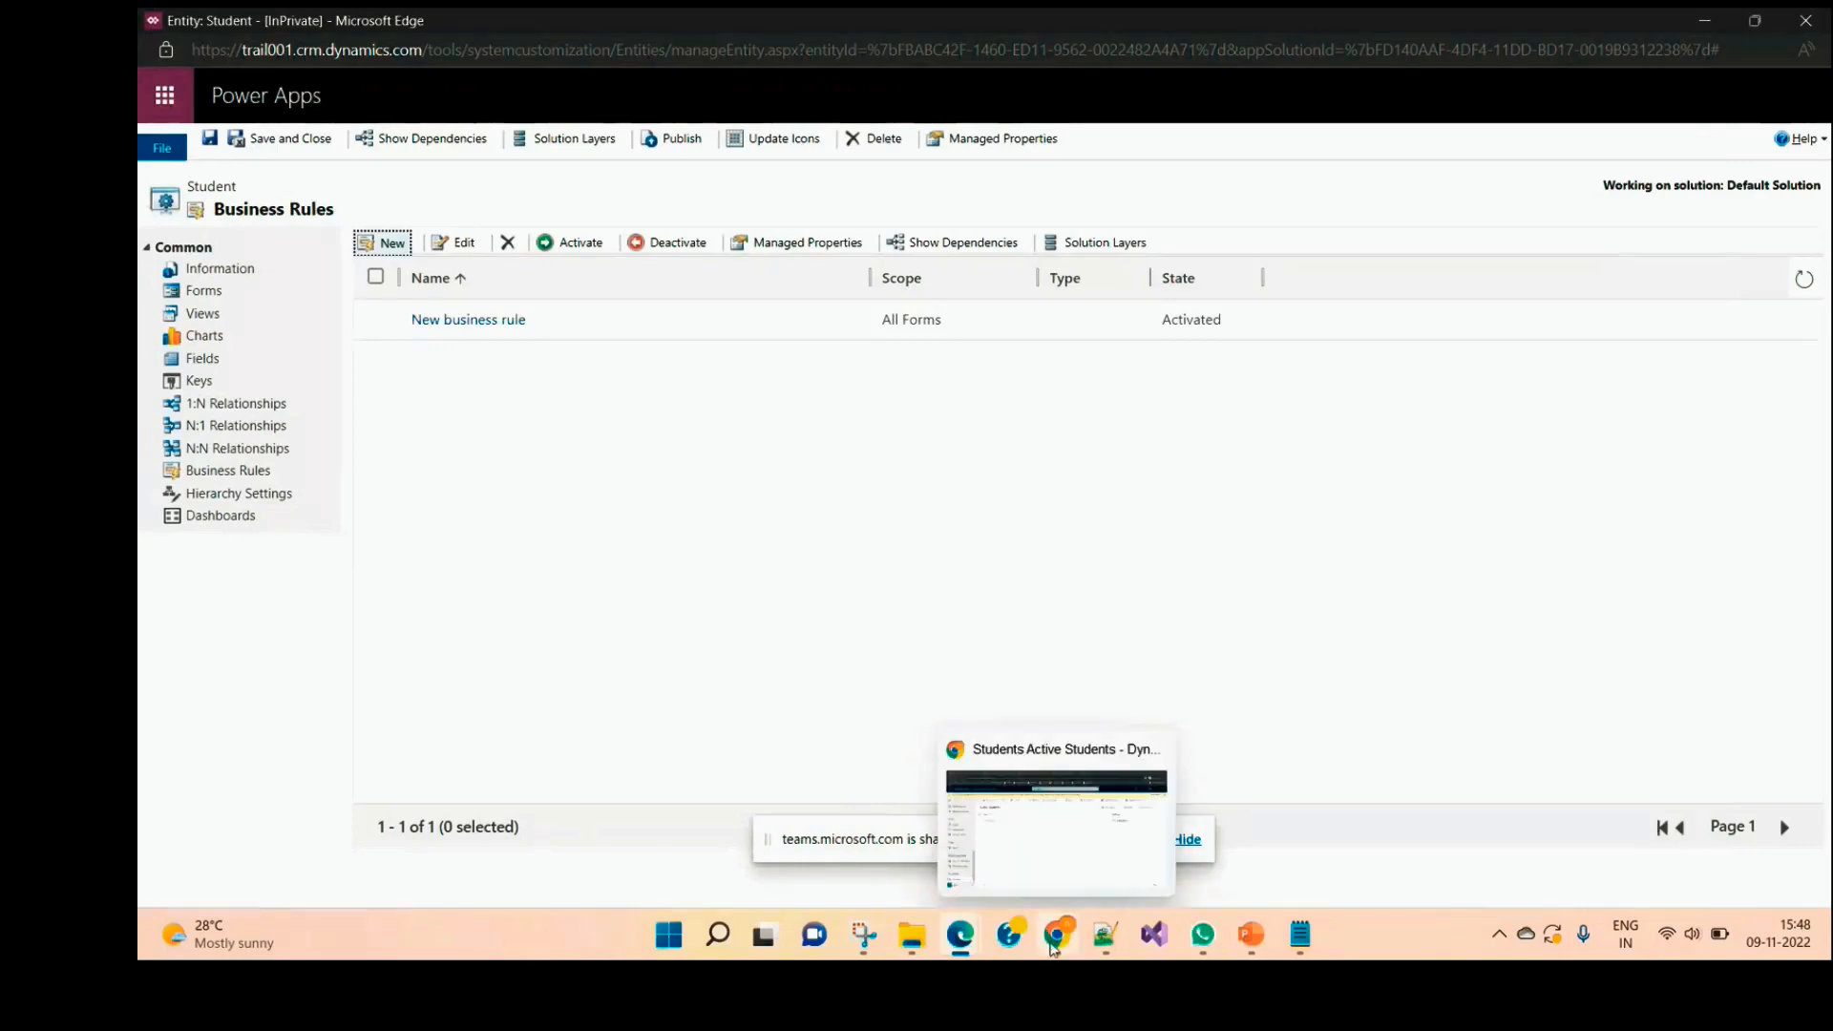
{"action": "left_click", "coordinate": [961, 937]}
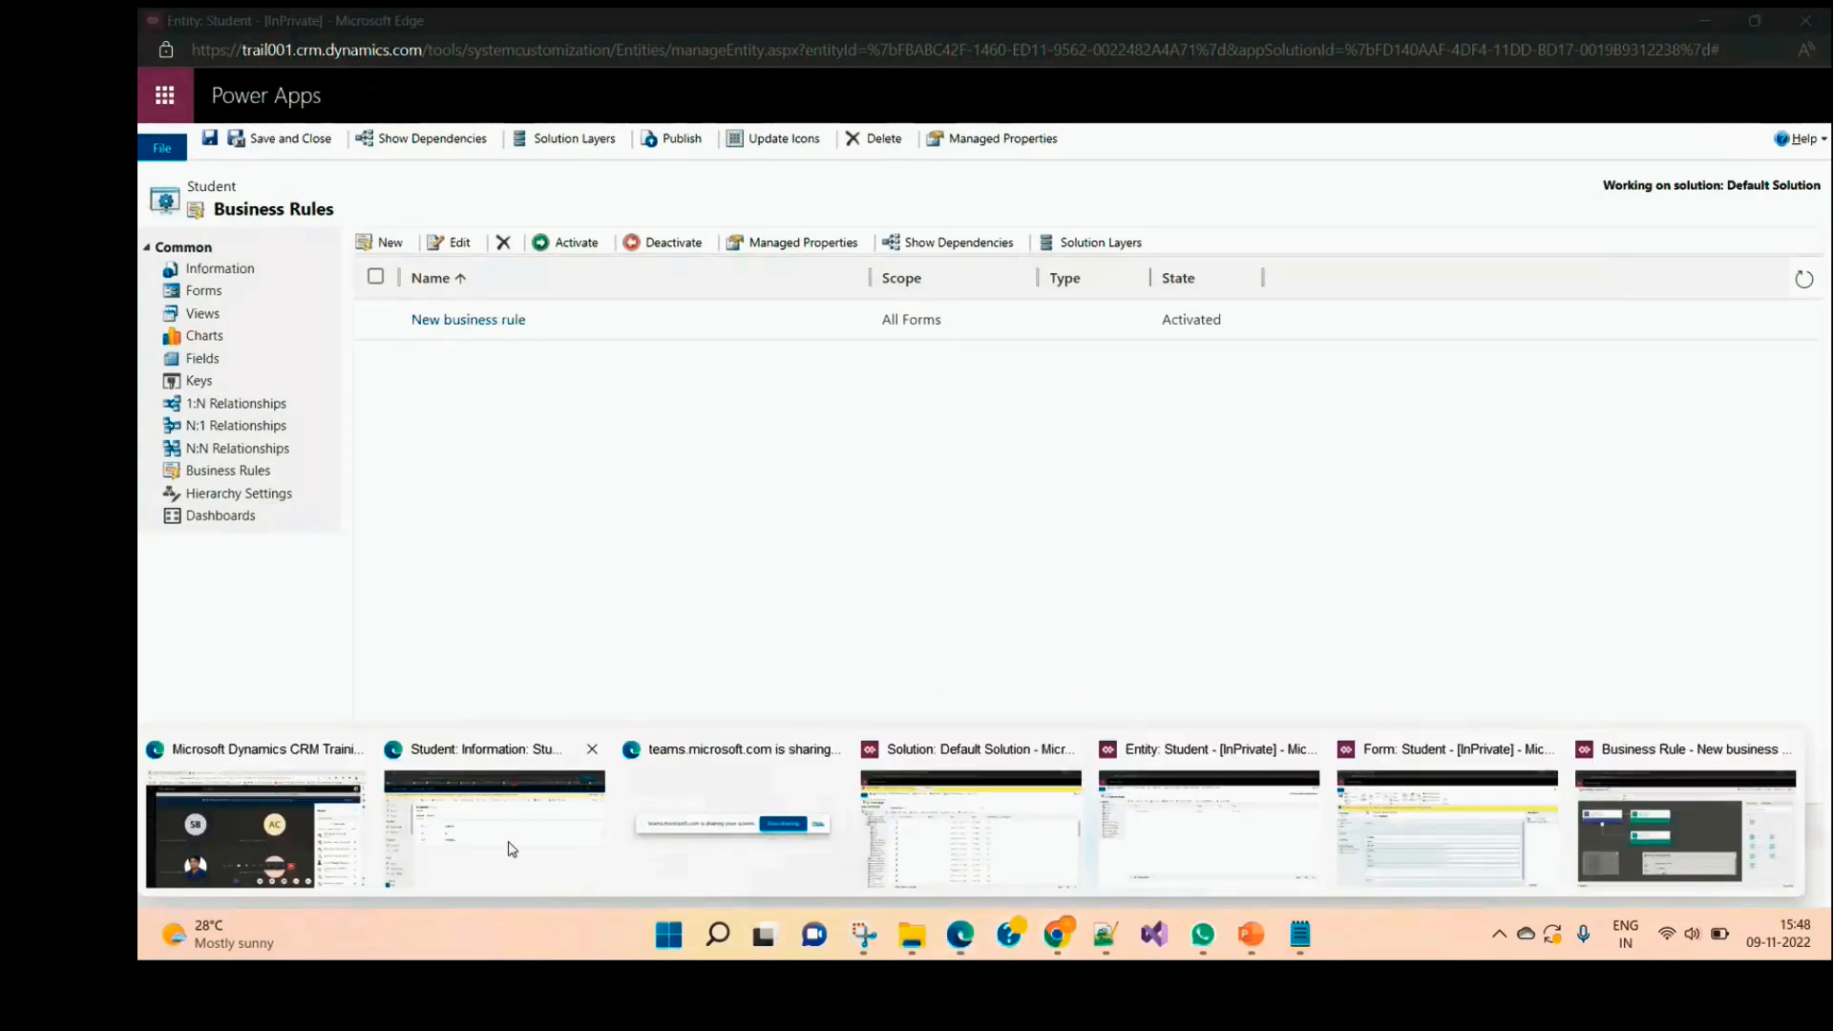
{"action": "mouse_move", "coordinate": [1014, 842]}
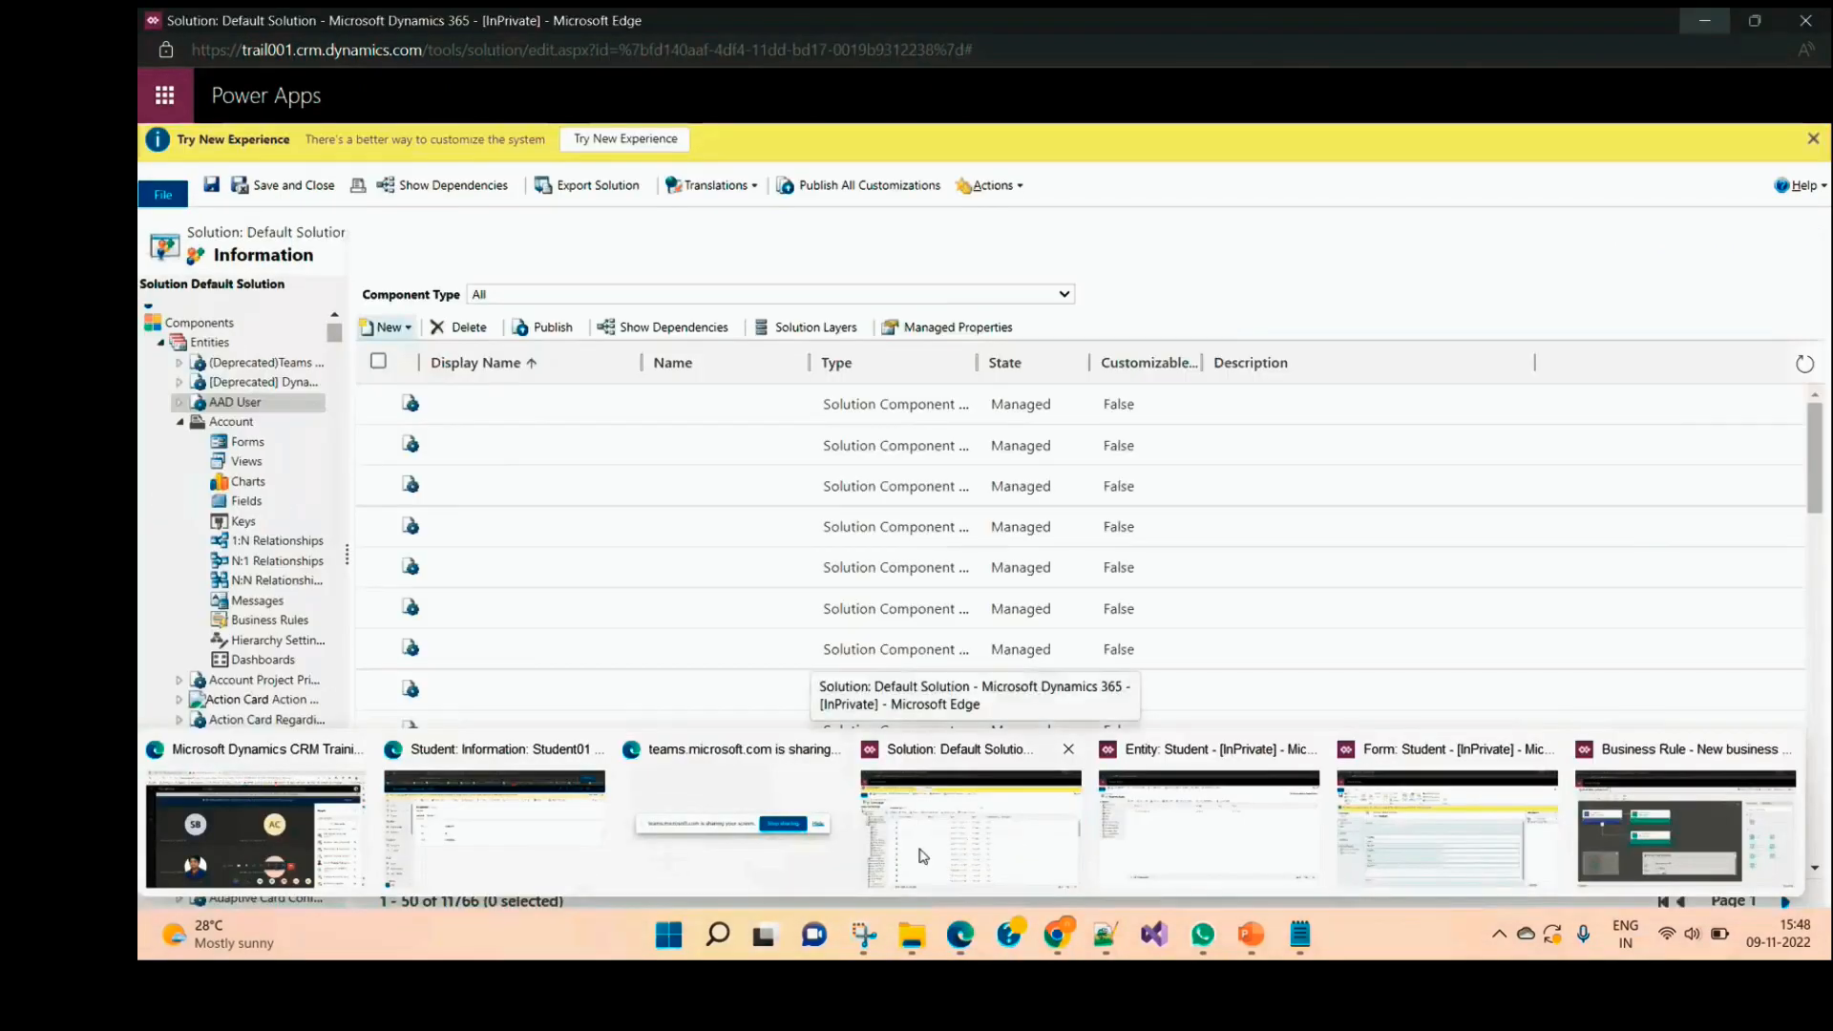
{"action": "left_click", "coordinate": [816, 859]}
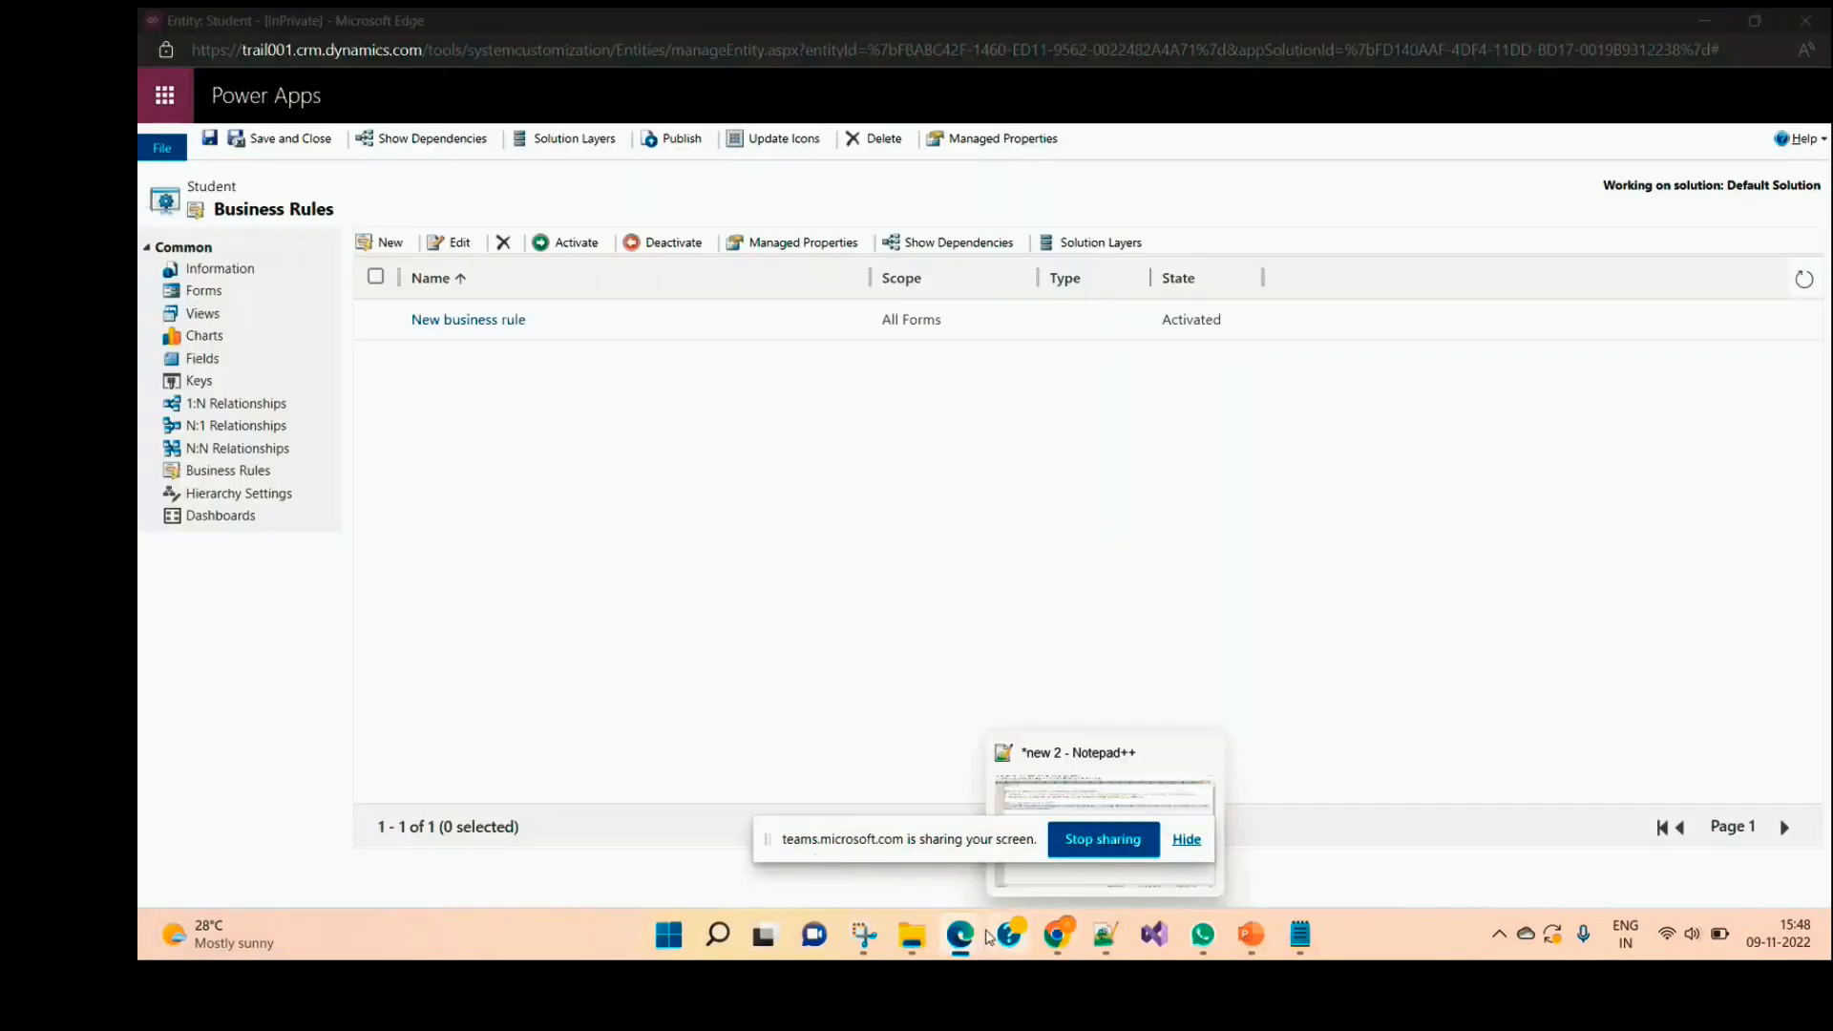
{"action": "left_click", "coordinate": [960, 936]}
{"action": "left_click", "coordinate": [497, 814]}
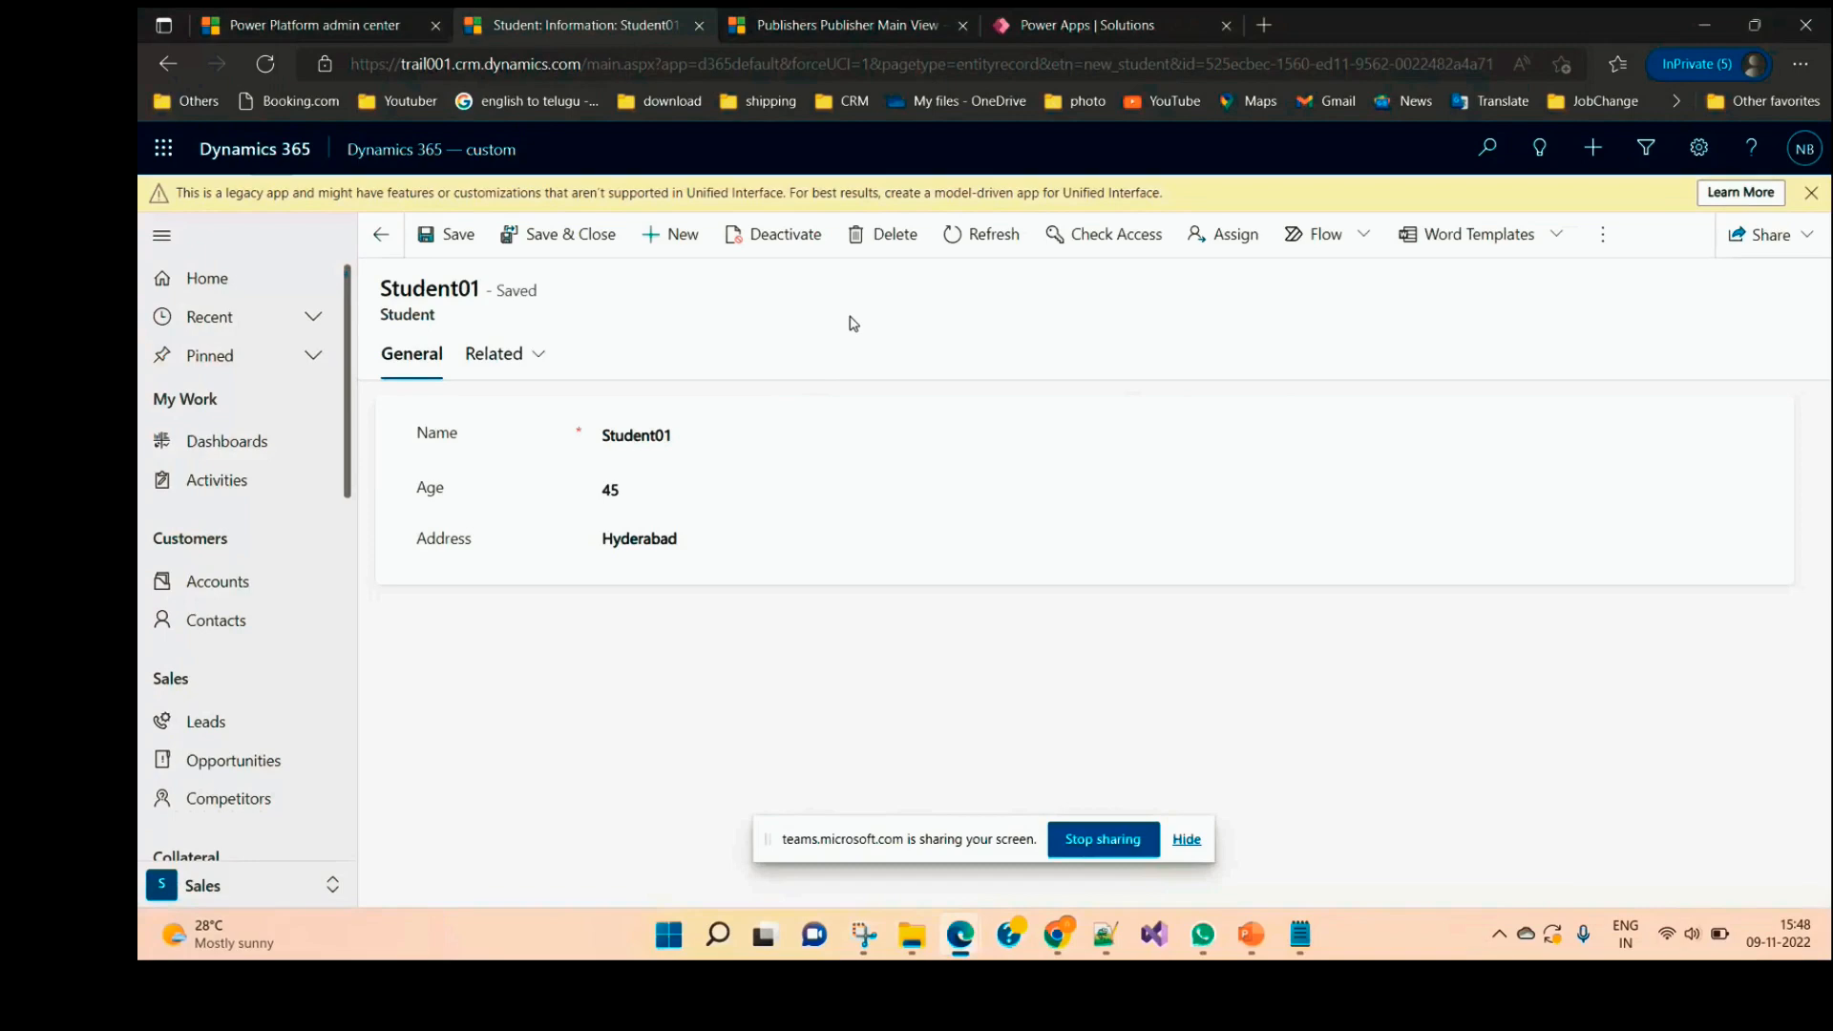
{"action": "key", "text": "F5"}
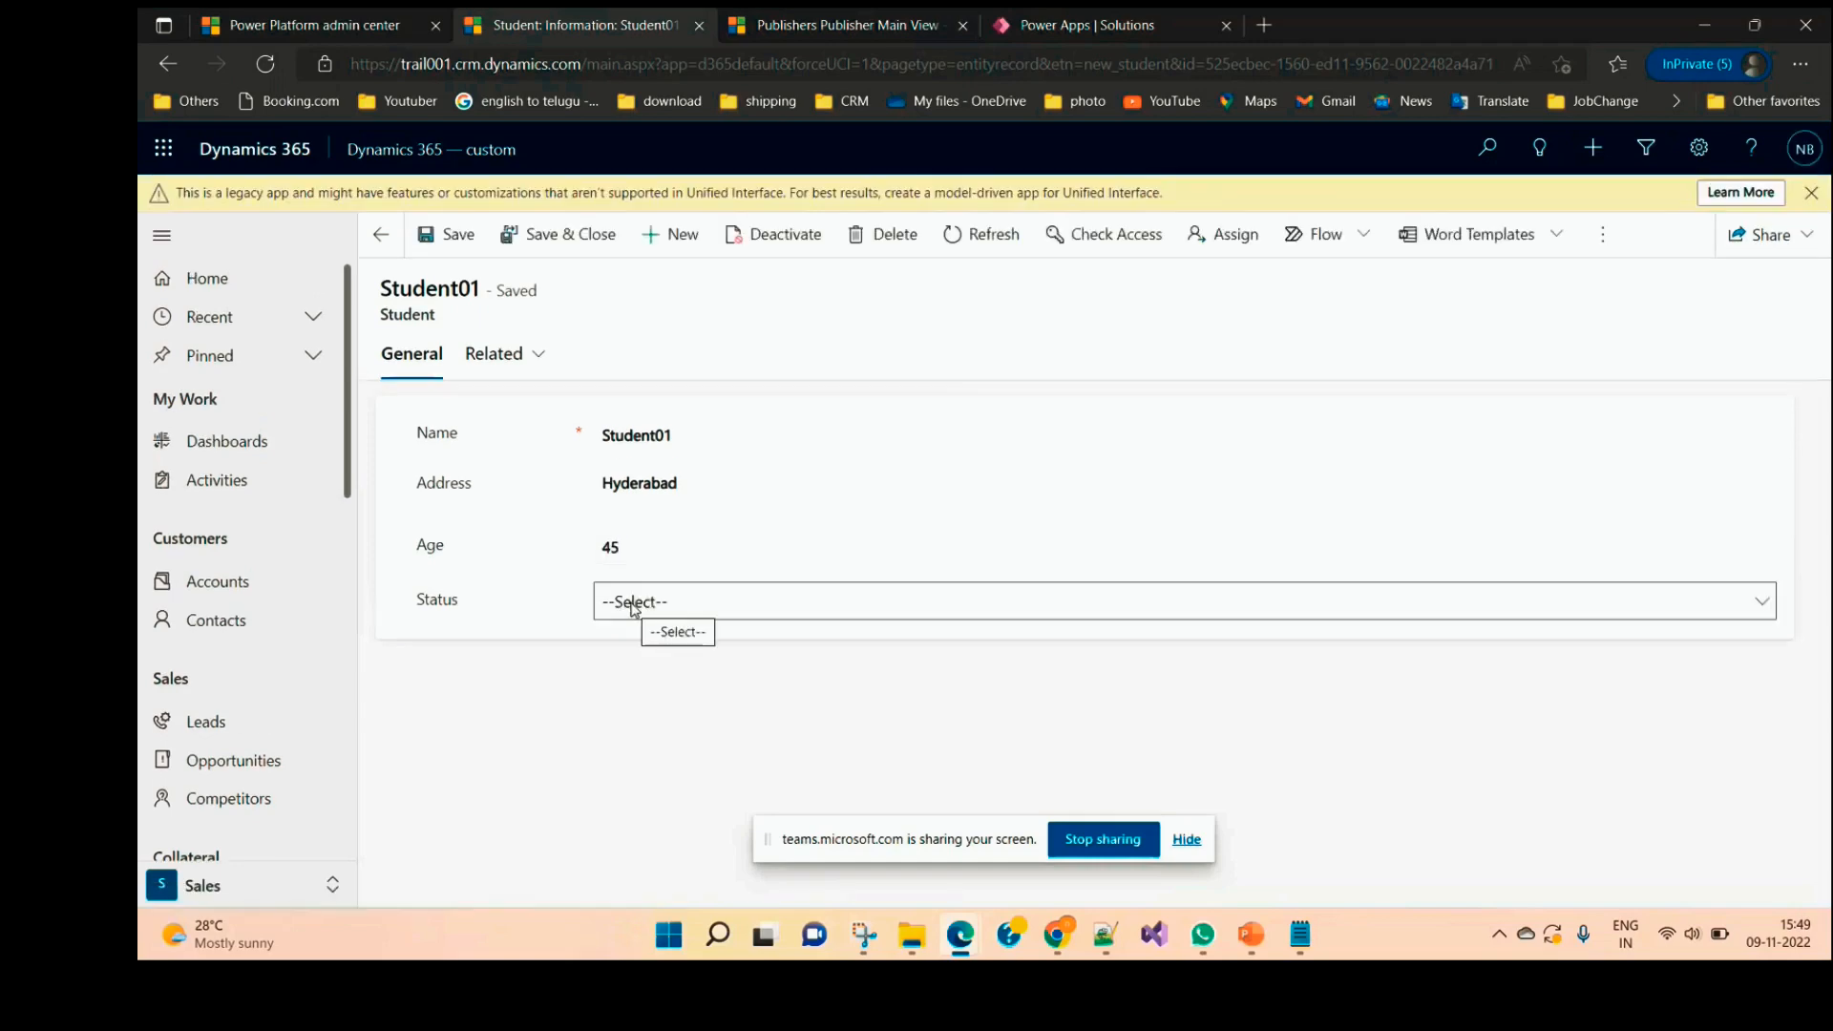
Step: Set Student01's Age to 20, save the record, and test whether the Status field can be edited
{"action": "left_click", "coordinate": [619, 548]}
{"action": "key", "text": "BackSpace"}
{"action": "key", "text": "BackSpace"}
{"action": "type", "text": "20"}
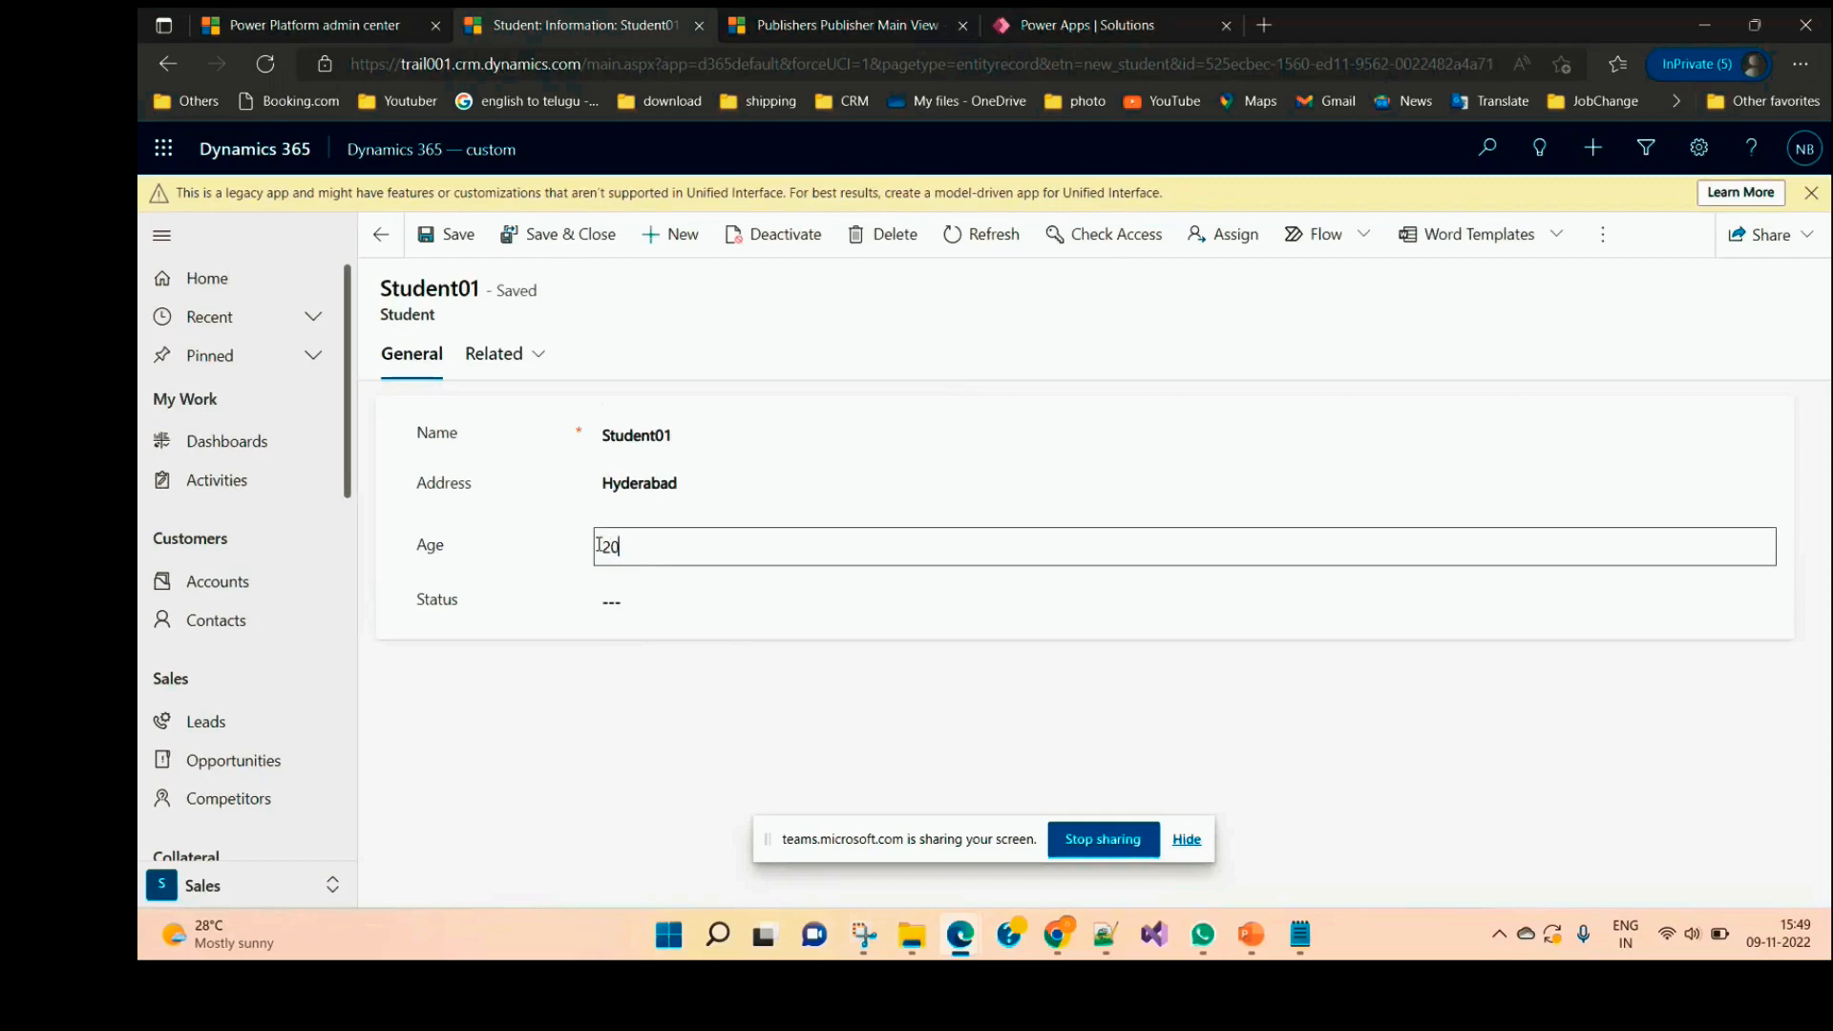
{"action": "left_click", "coordinate": [447, 246]}
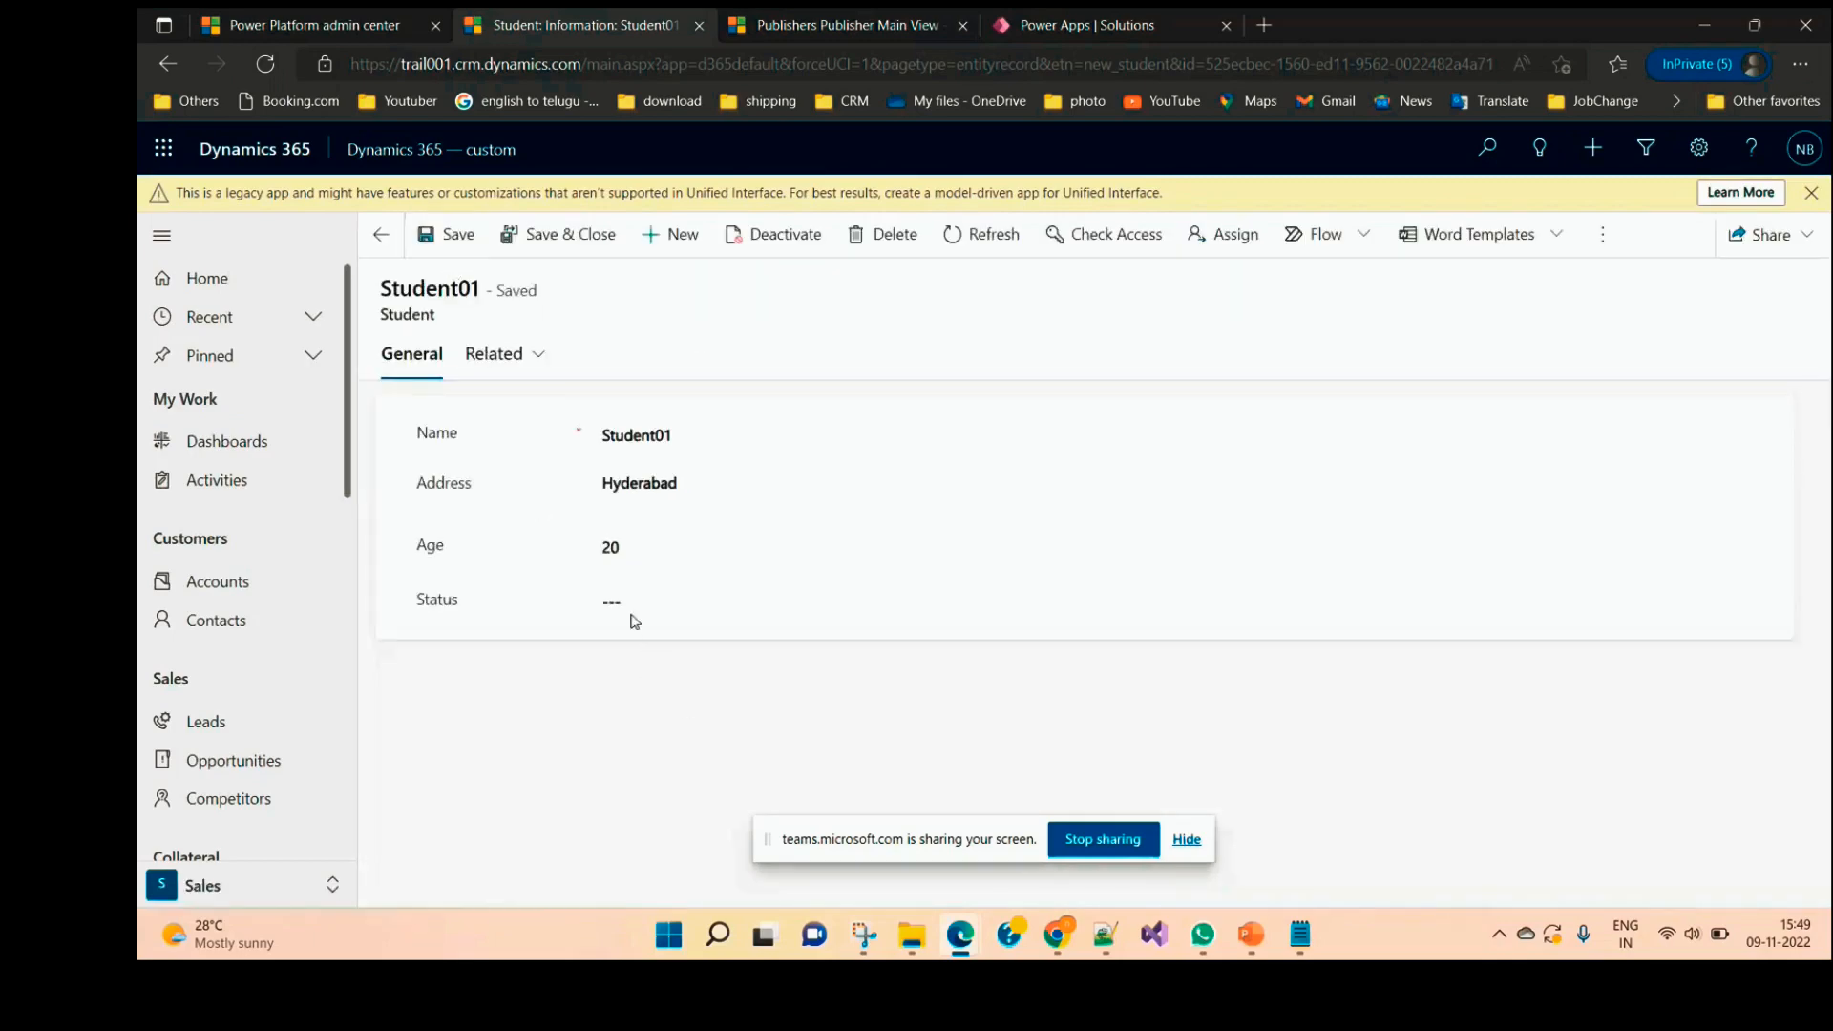
{"action": "left_click", "coordinate": [633, 610]}
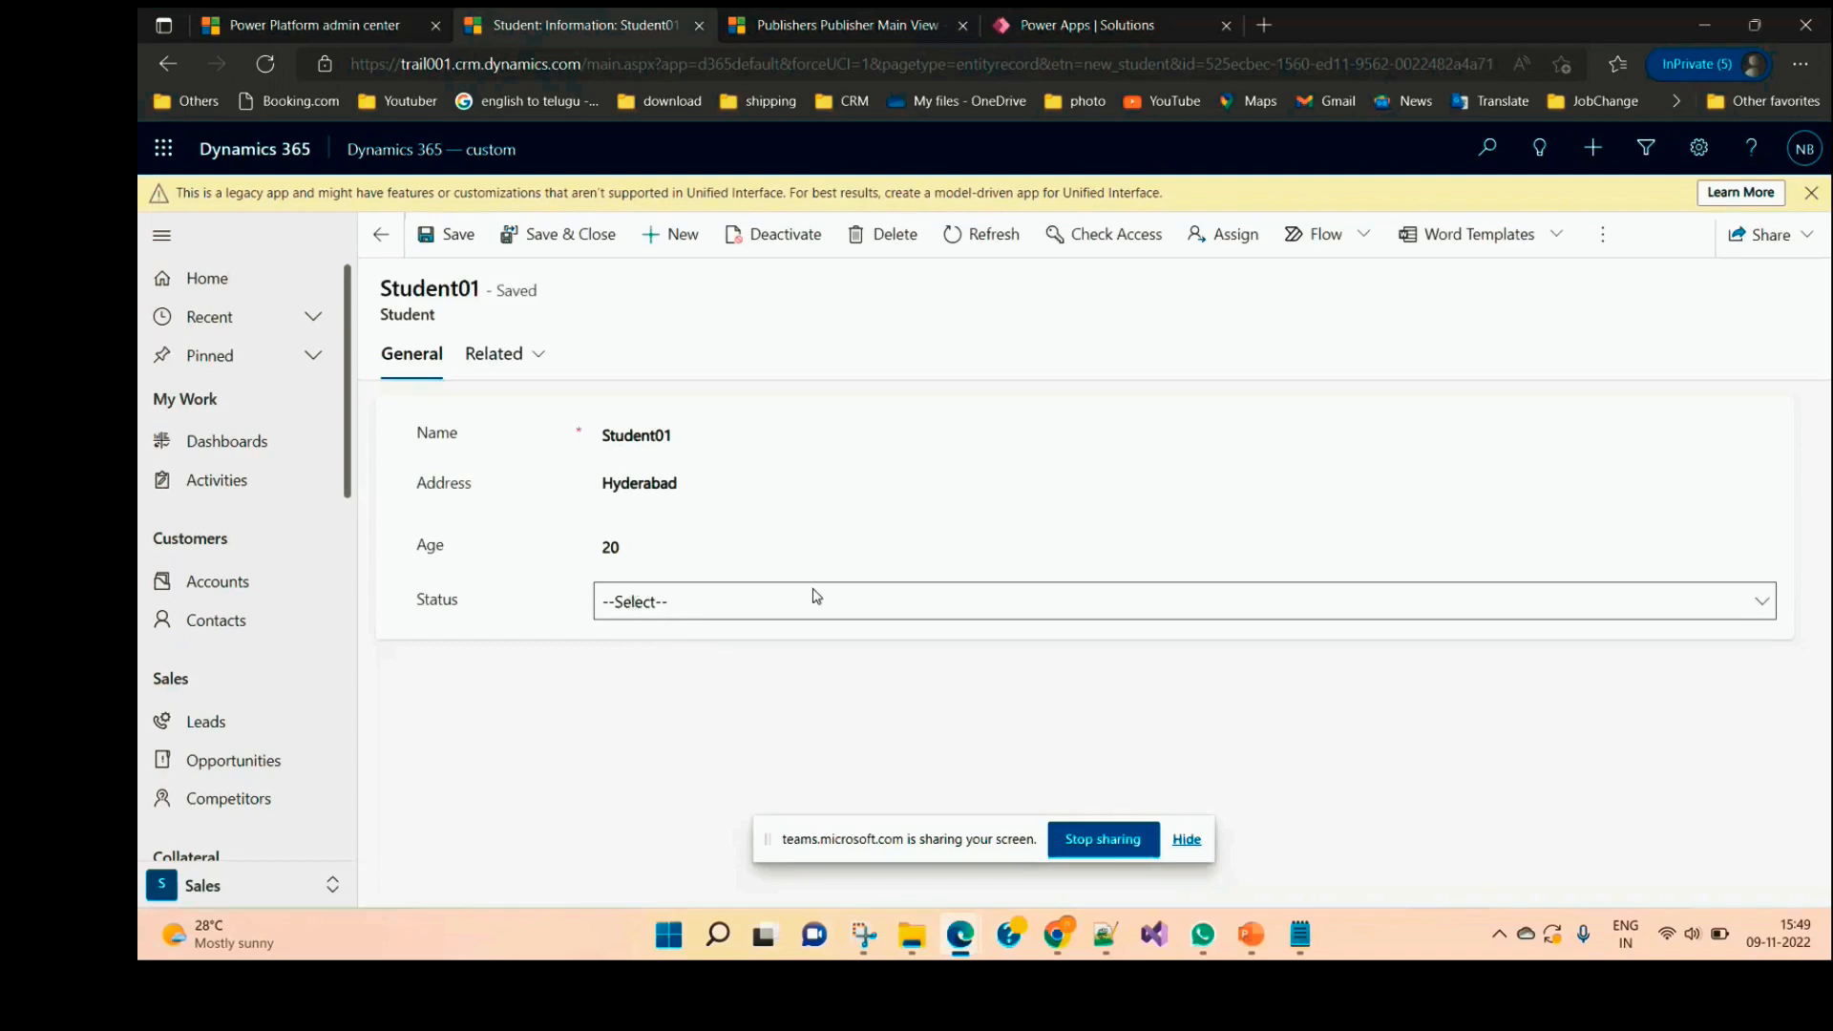
Step: Check the business rule's logic, set Student01's Age to 30, save the record, and test whether Status can be edited
{"action": "mouse_move", "coordinate": [959, 946]}
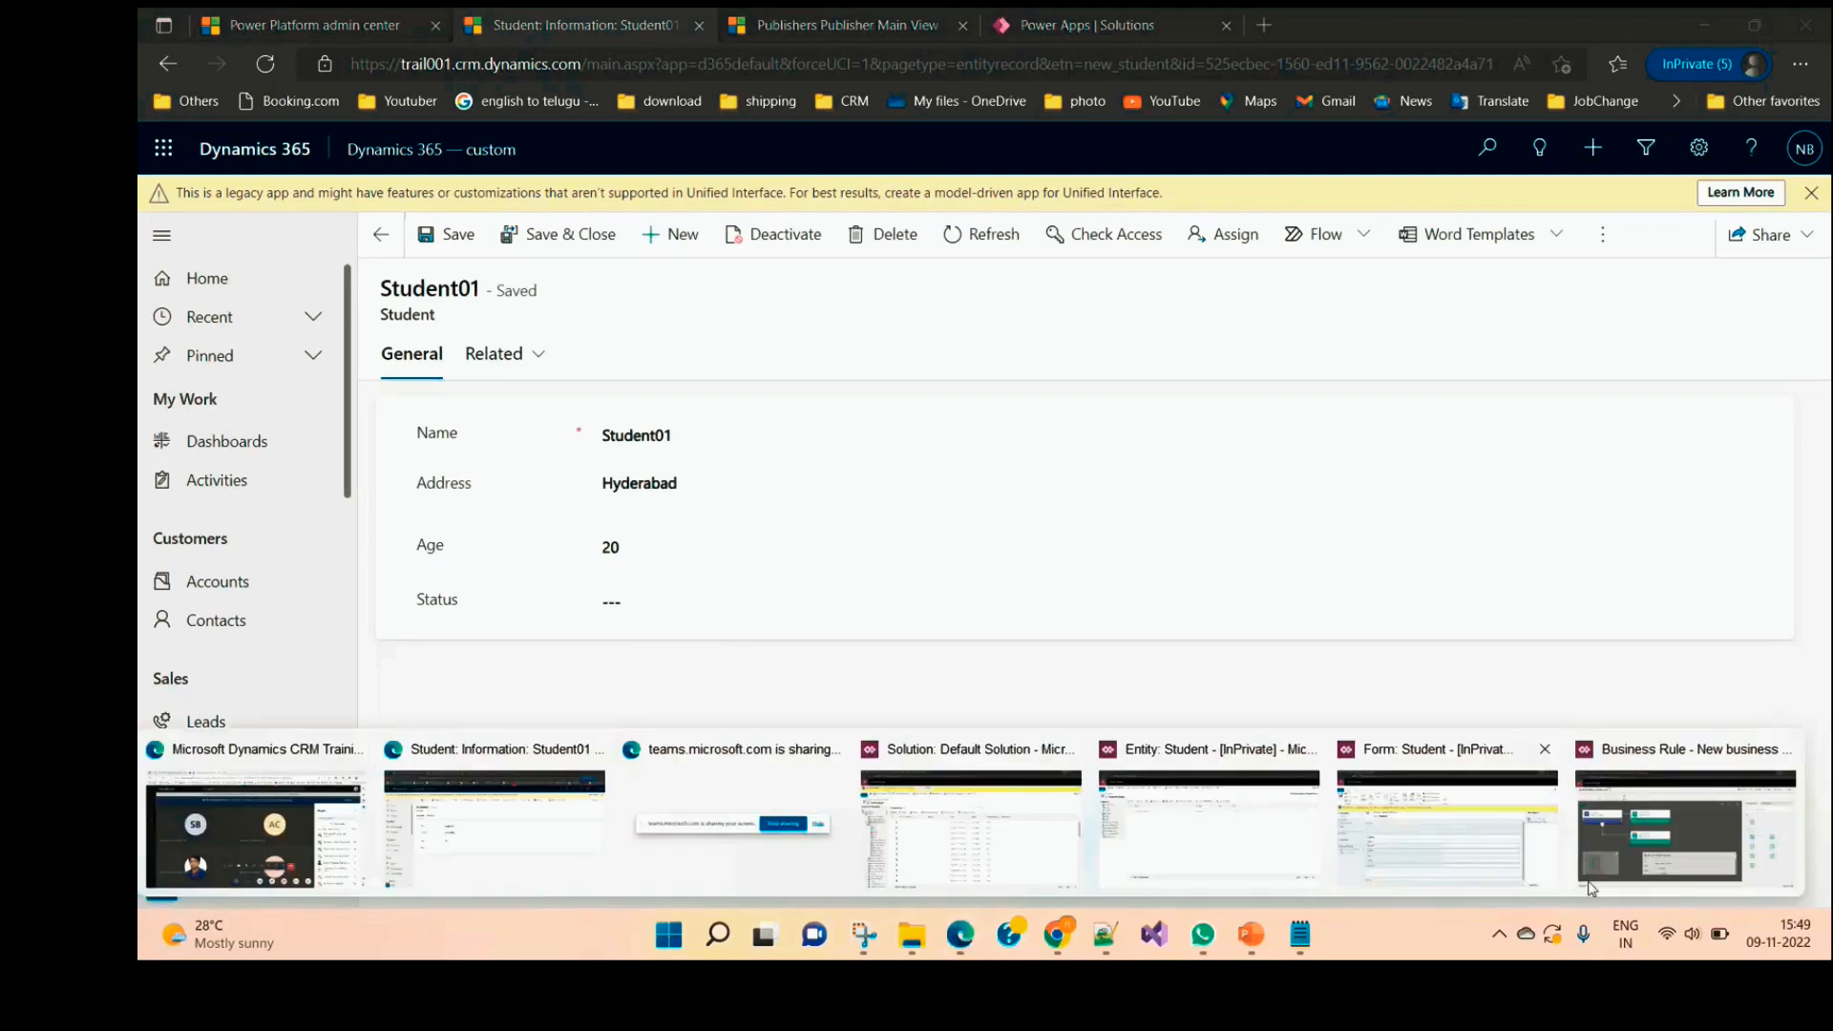
{"action": "left_click", "coordinate": [1643, 845]}
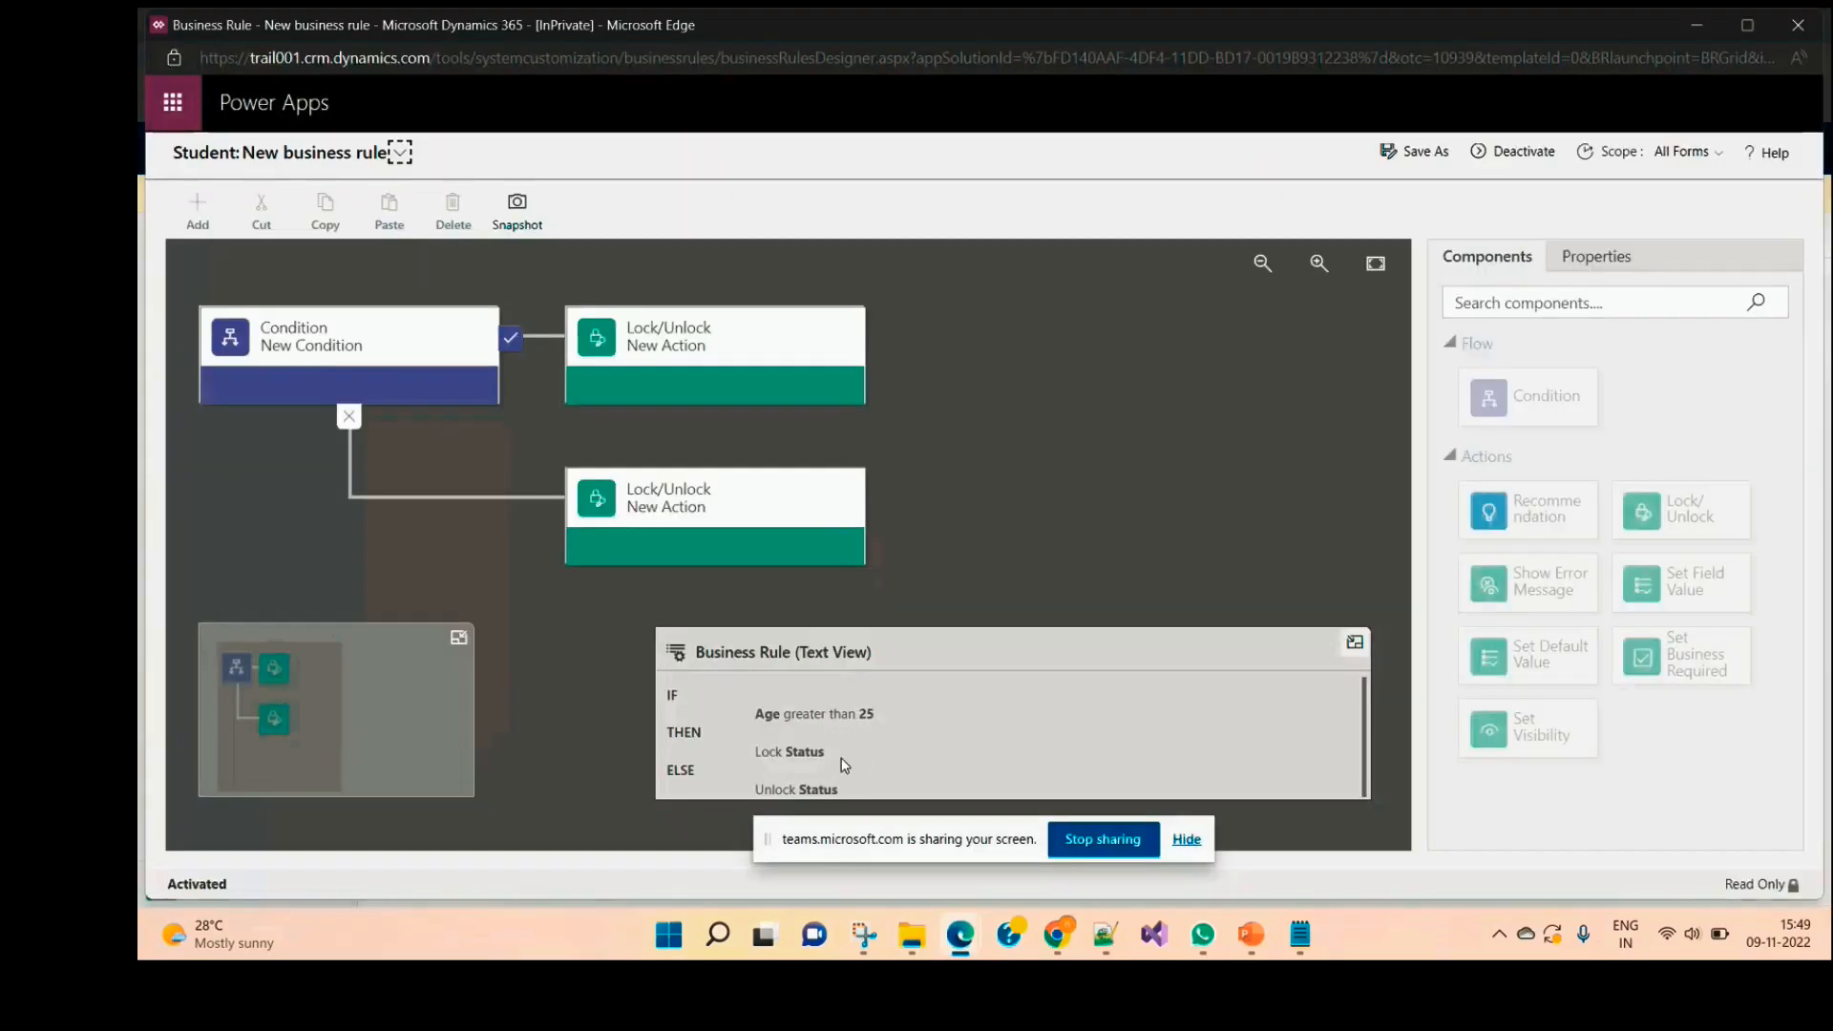
{"action": "key", "text": "alt+Tab"}
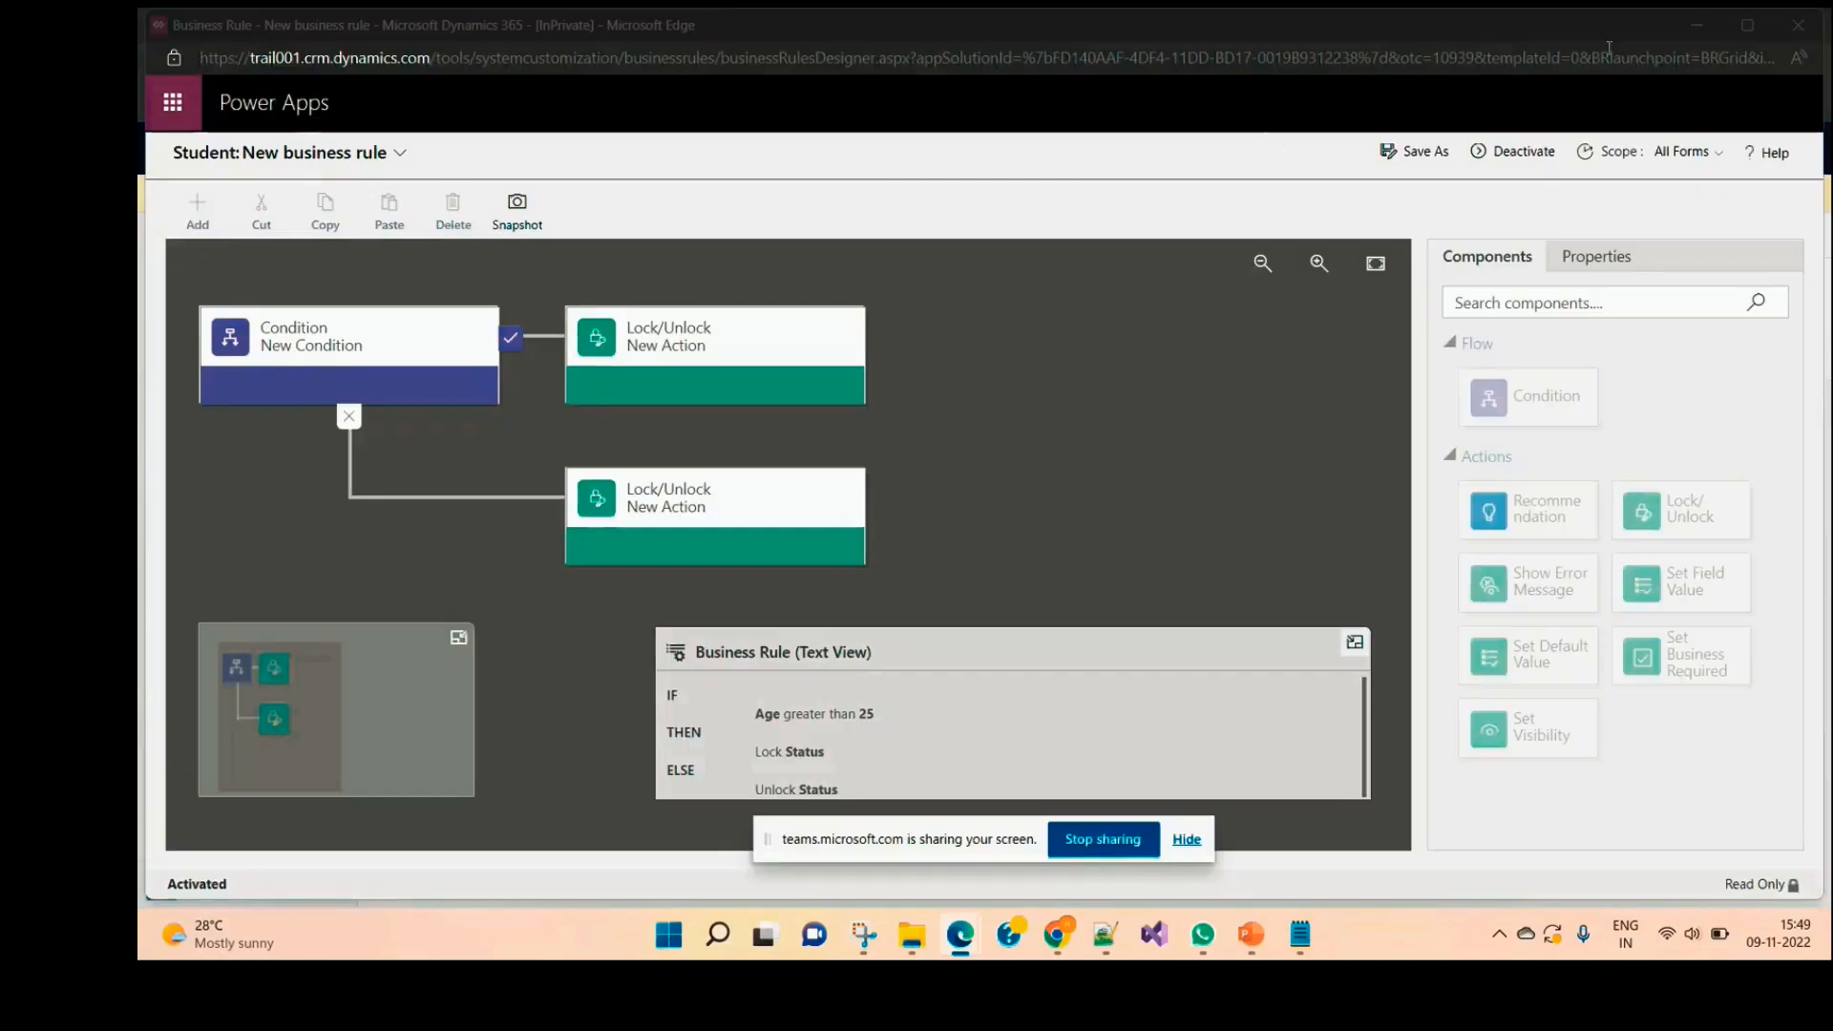
{"action": "left_click", "coordinate": [1701, 27]}
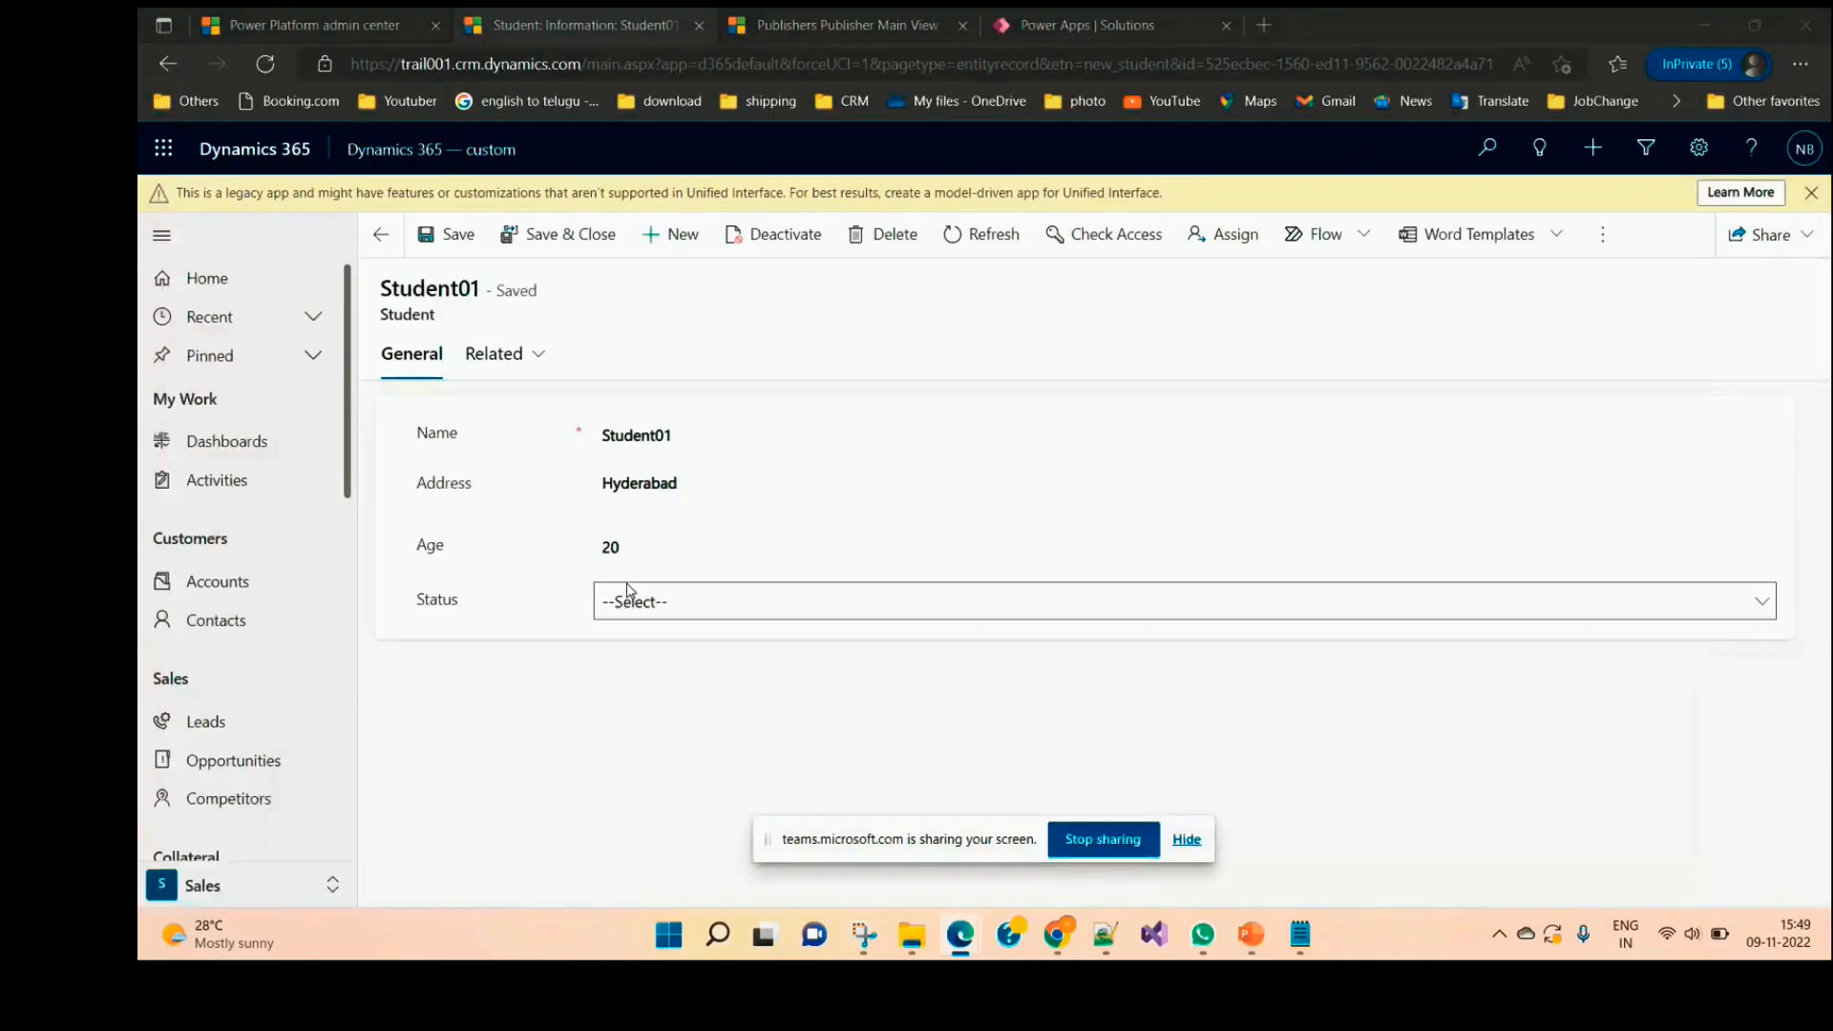
{"action": "left_click", "coordinate": [606, 546]}
{"action": "type", "text": "30"}
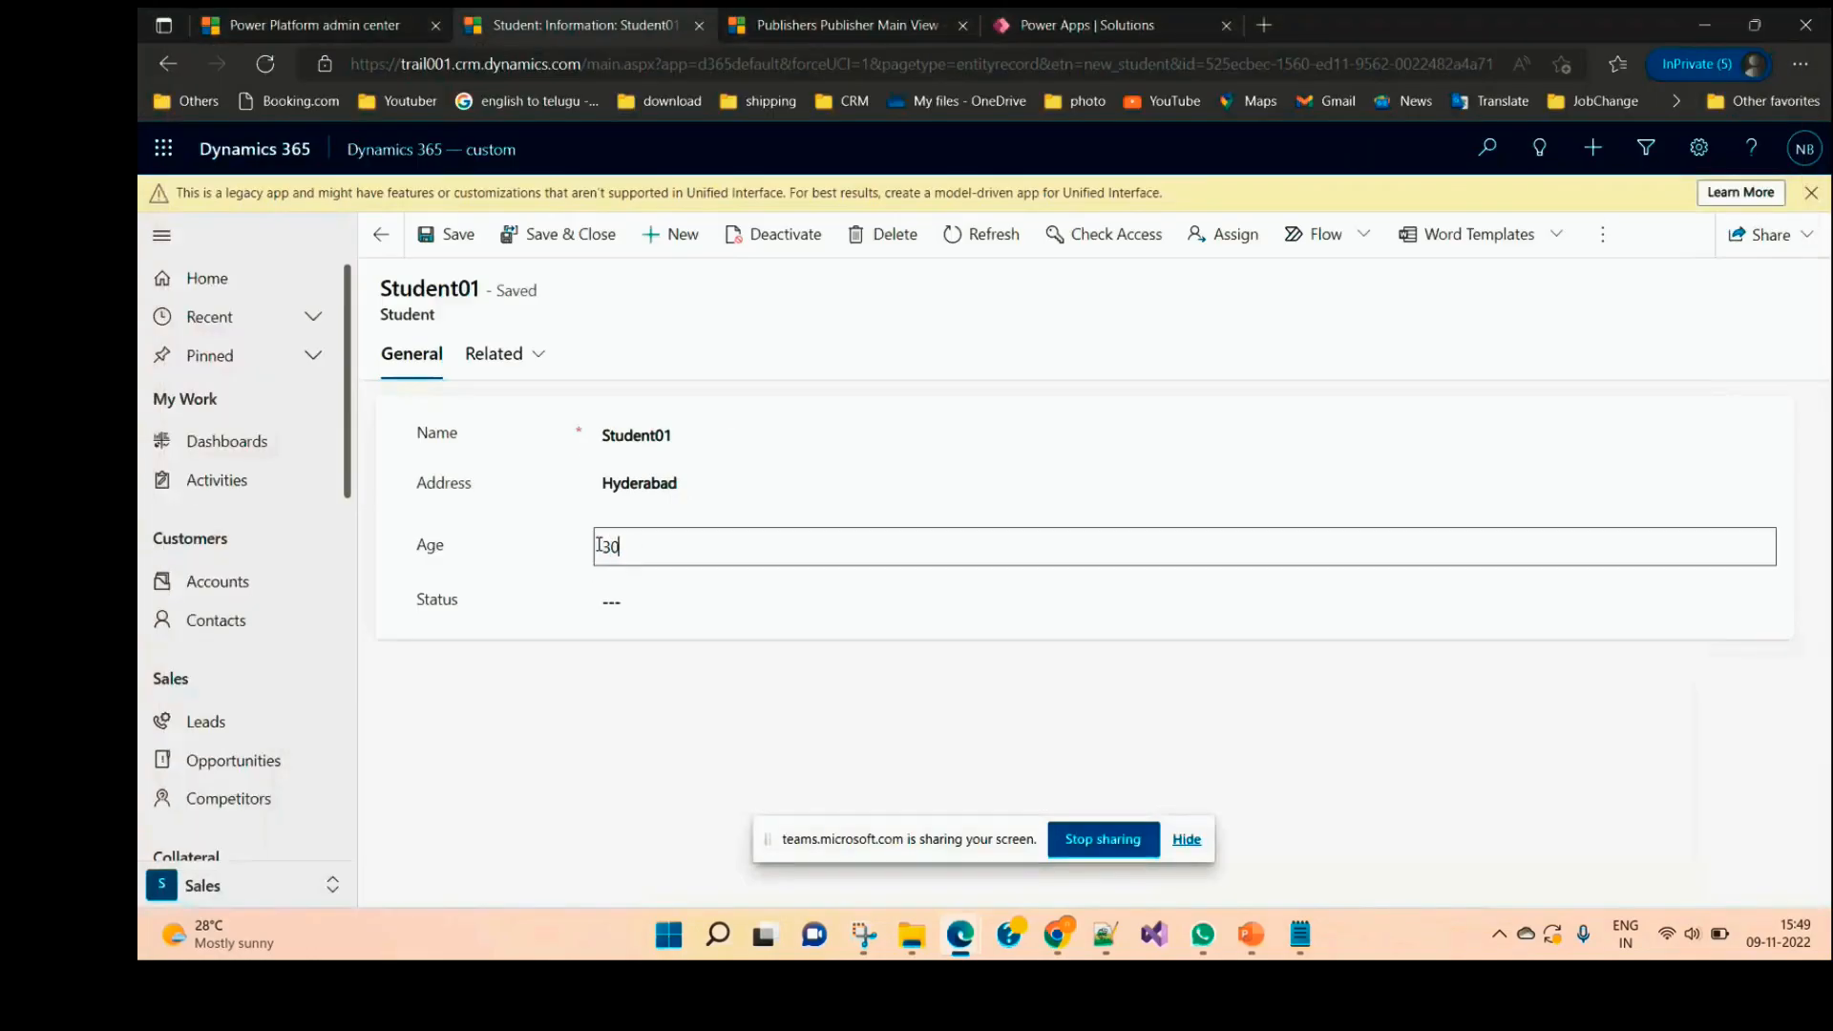
{"action": "left_click", "coordinate": [460, 245]}
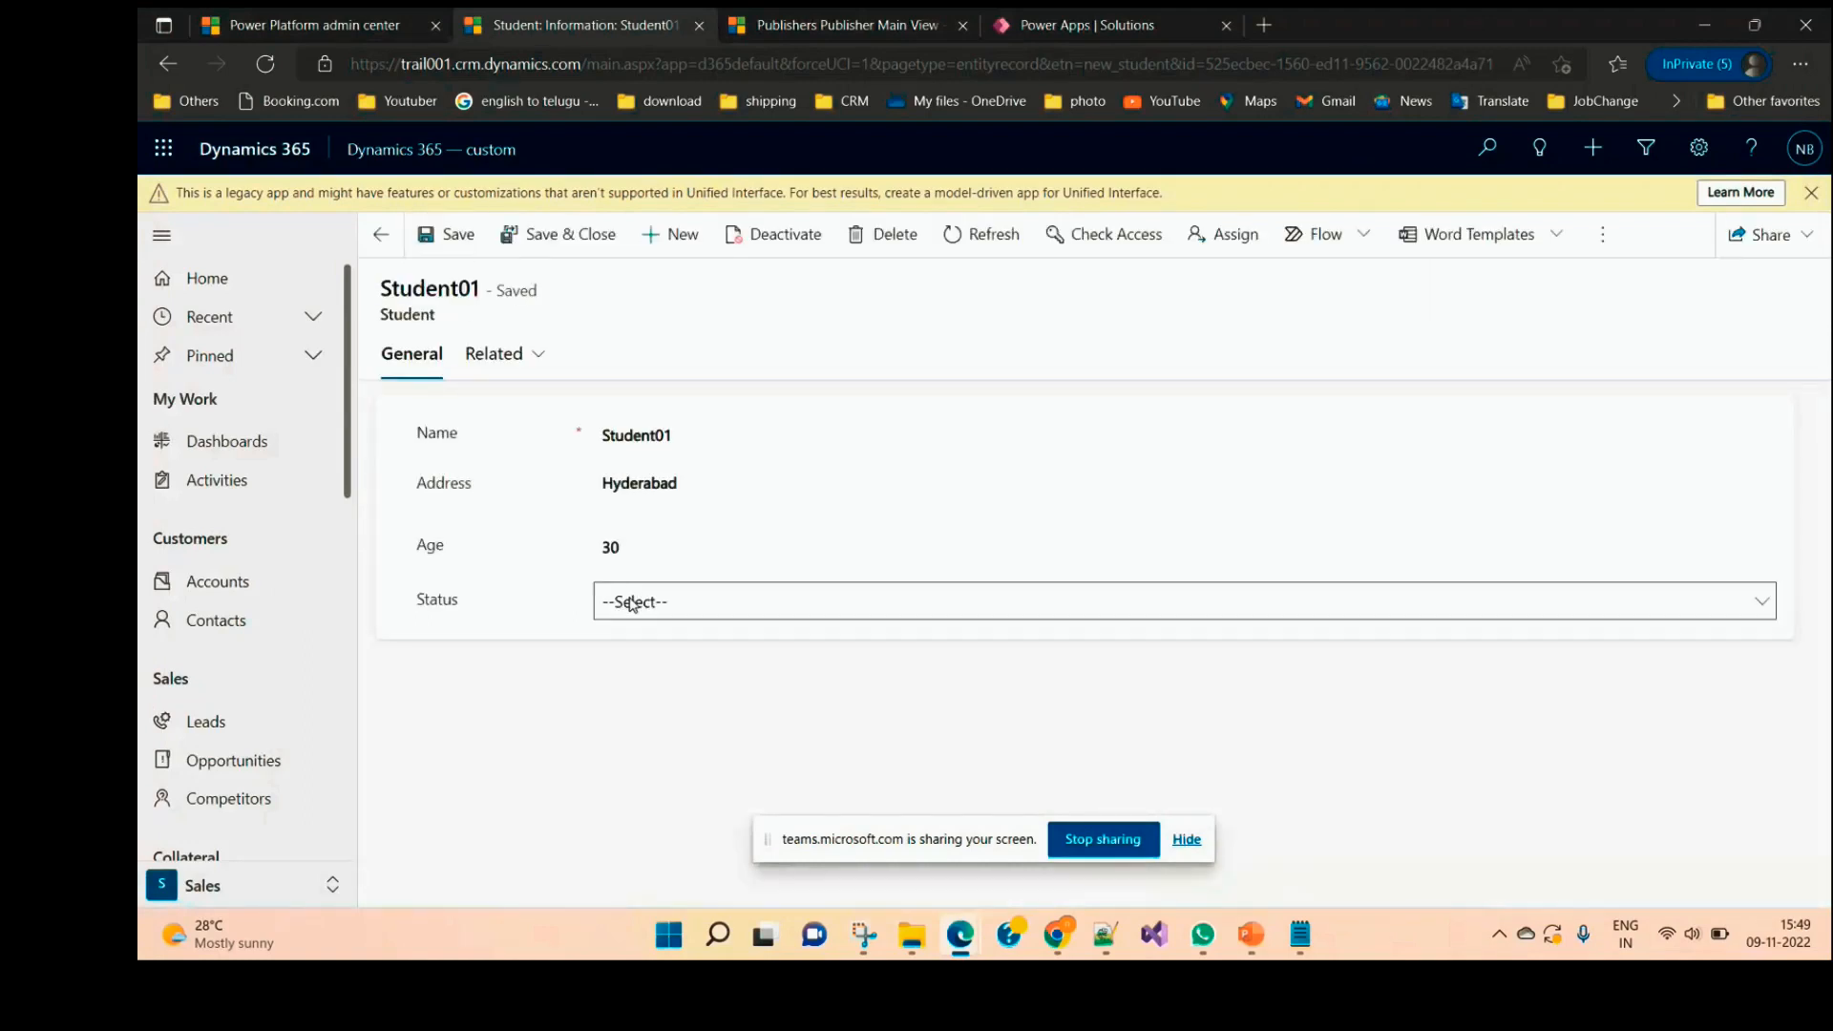
{"action": "left_click", "coordinate": [633, 605]}
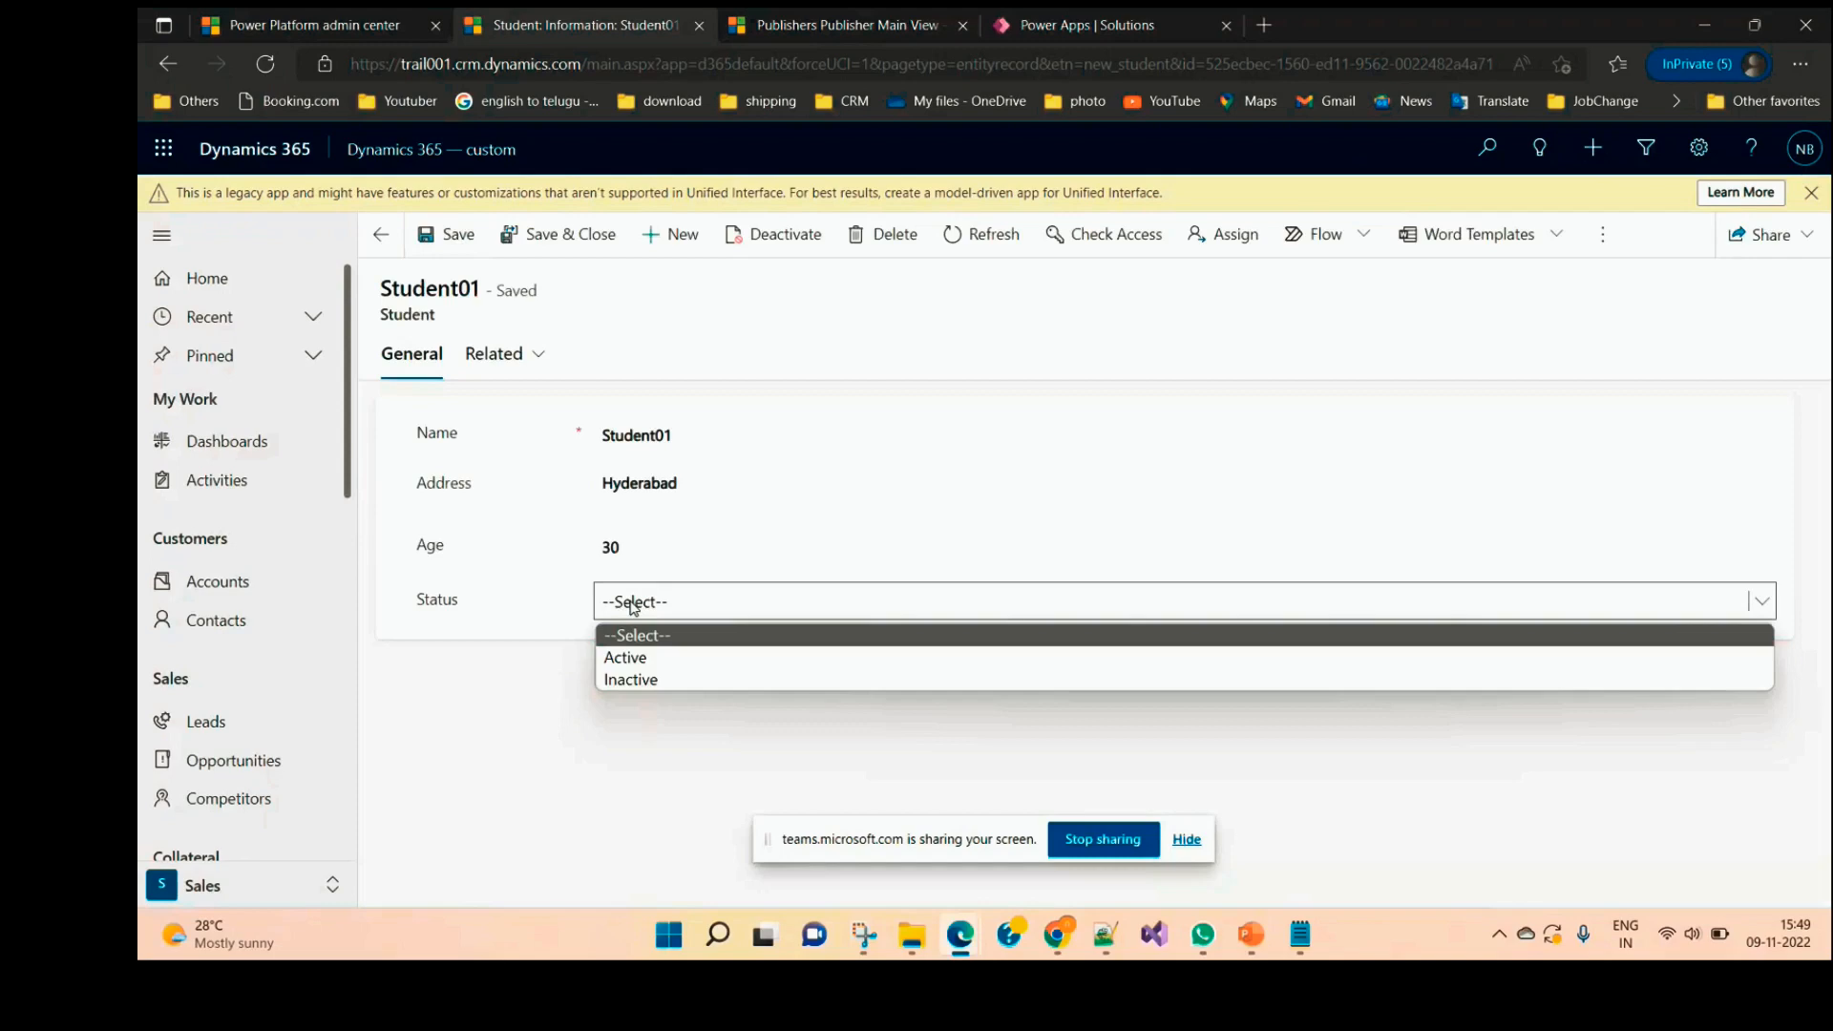
{"action": "left_click", "coordinate": [474, 706]}
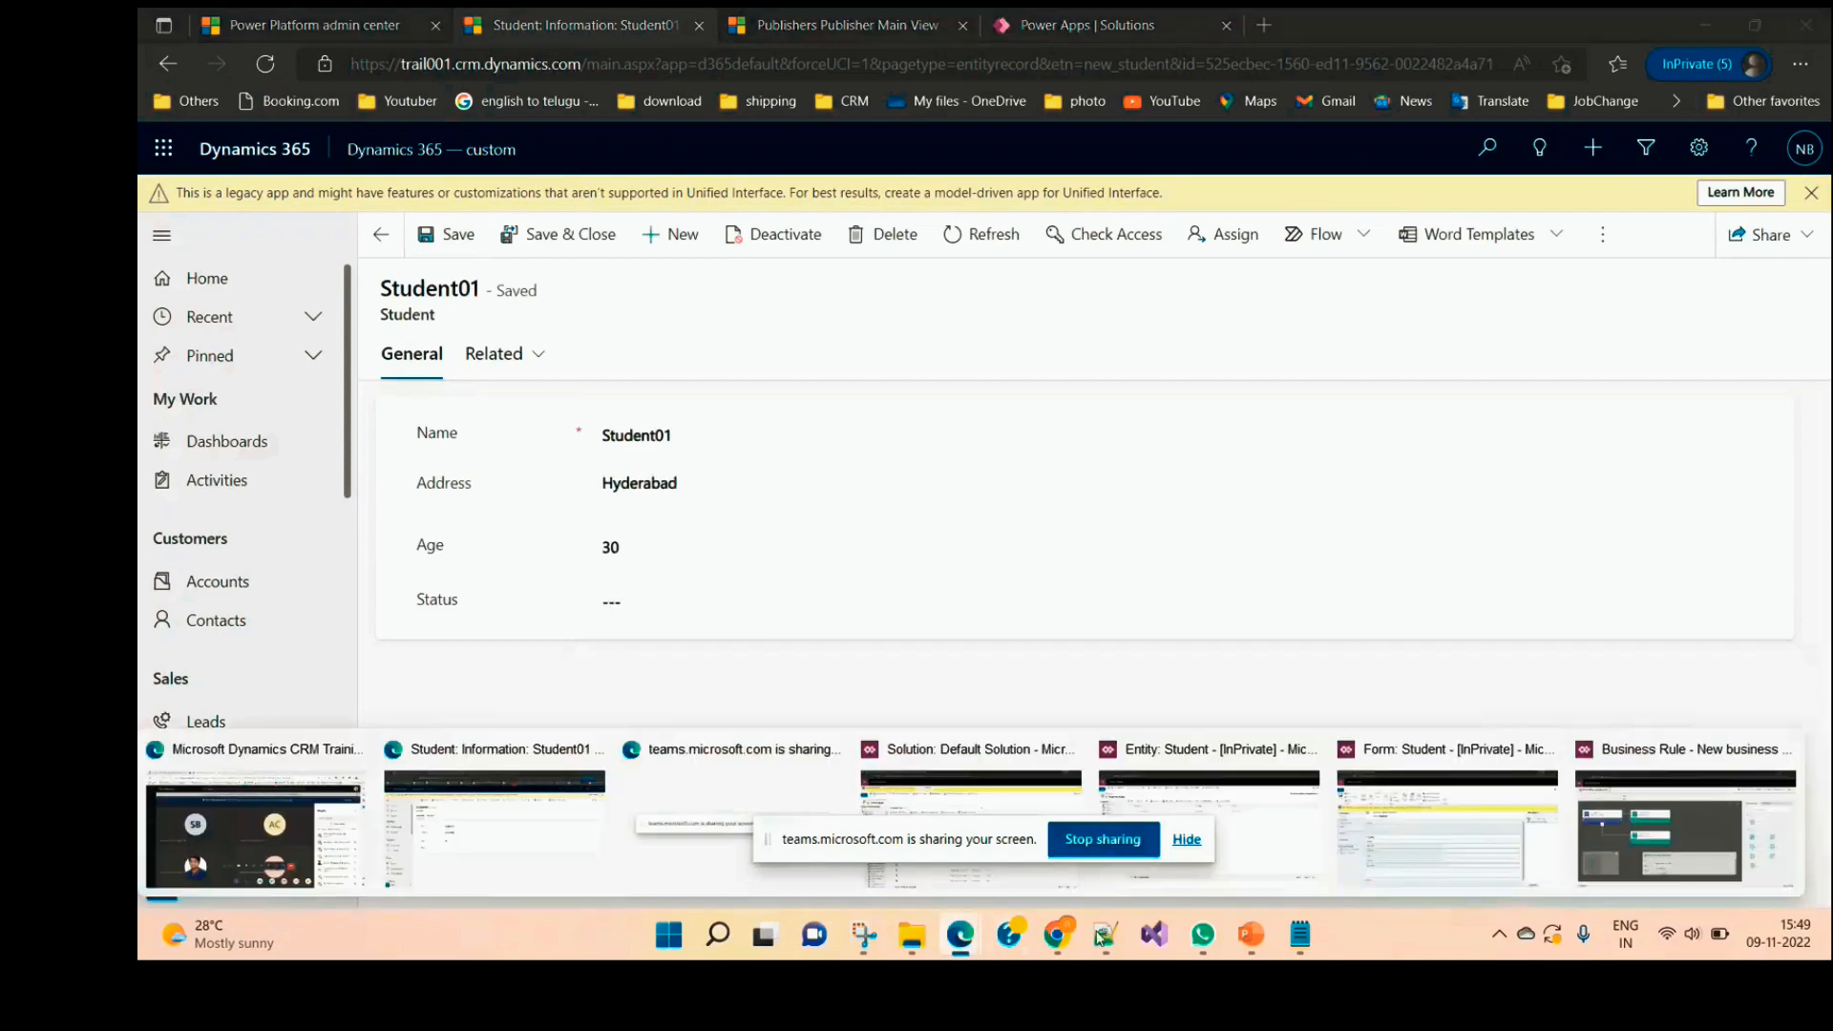
Step: Return to the business rule designer and deactivate the rule so it can be edited
{"action": "left_click", "coordinate": [1625, 839]}
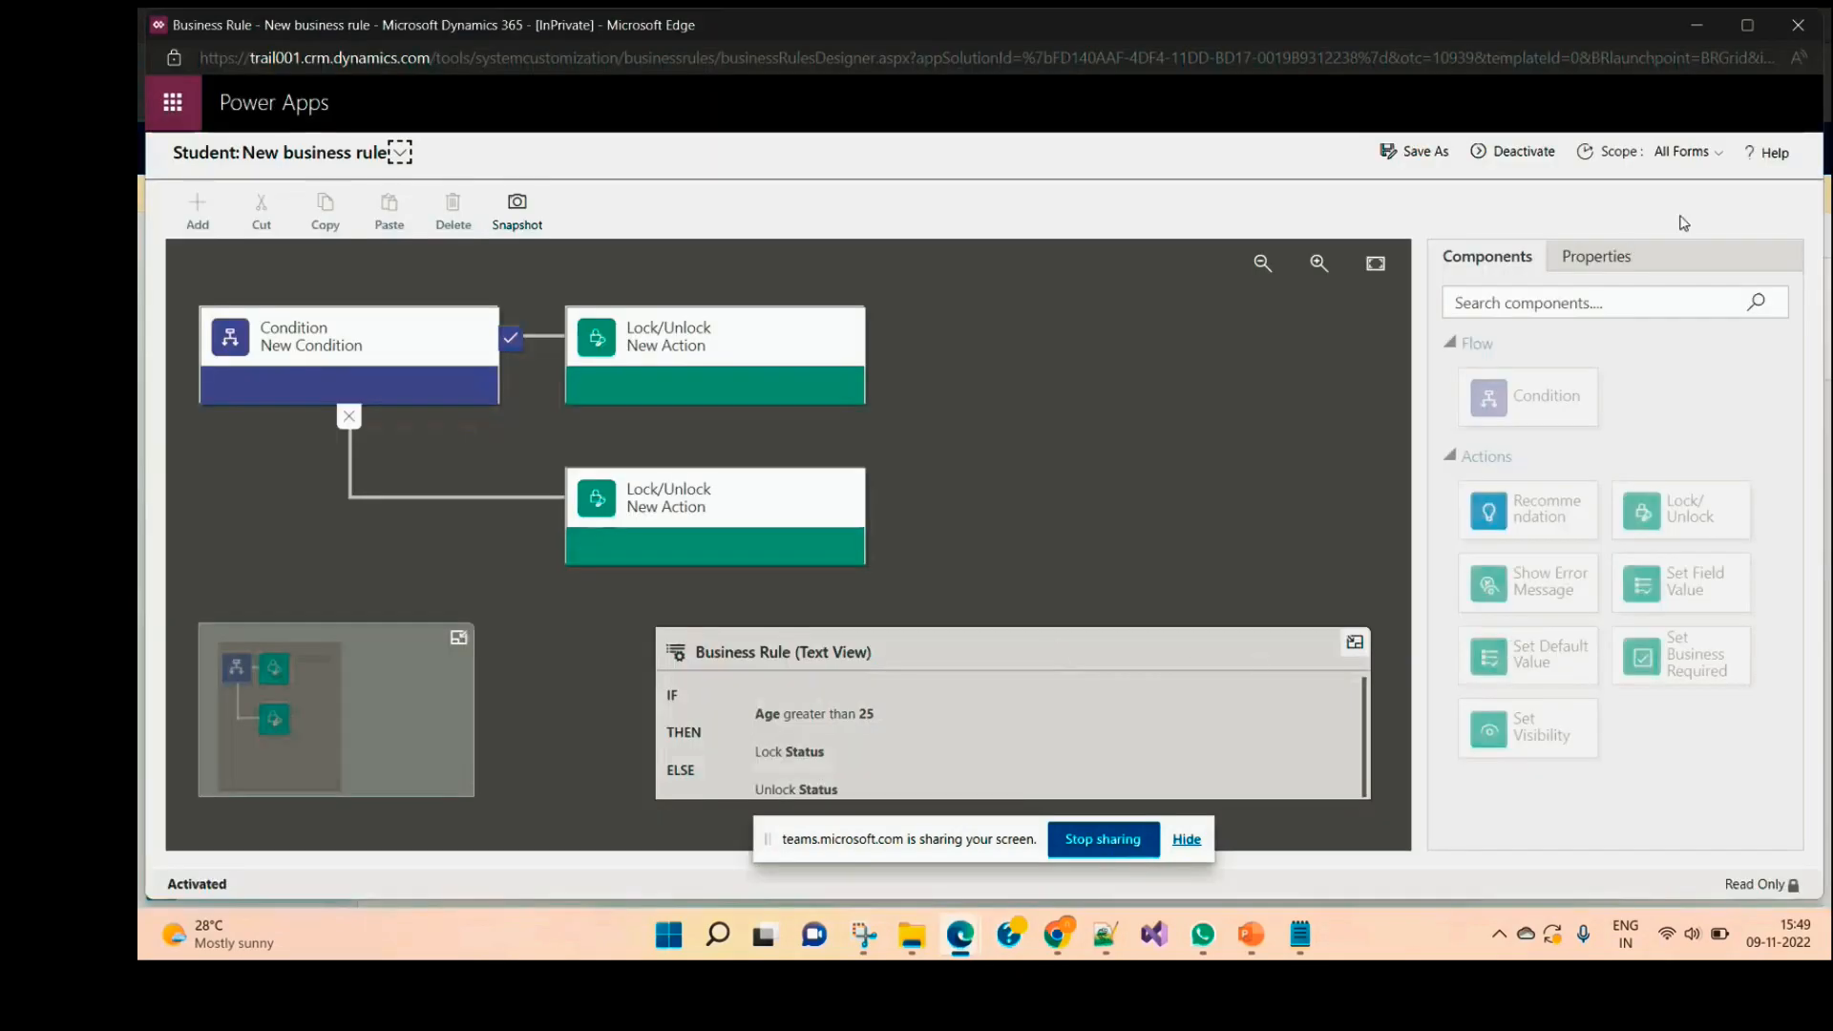
{"action": "left_click", "coordinate": [1516, 159]}
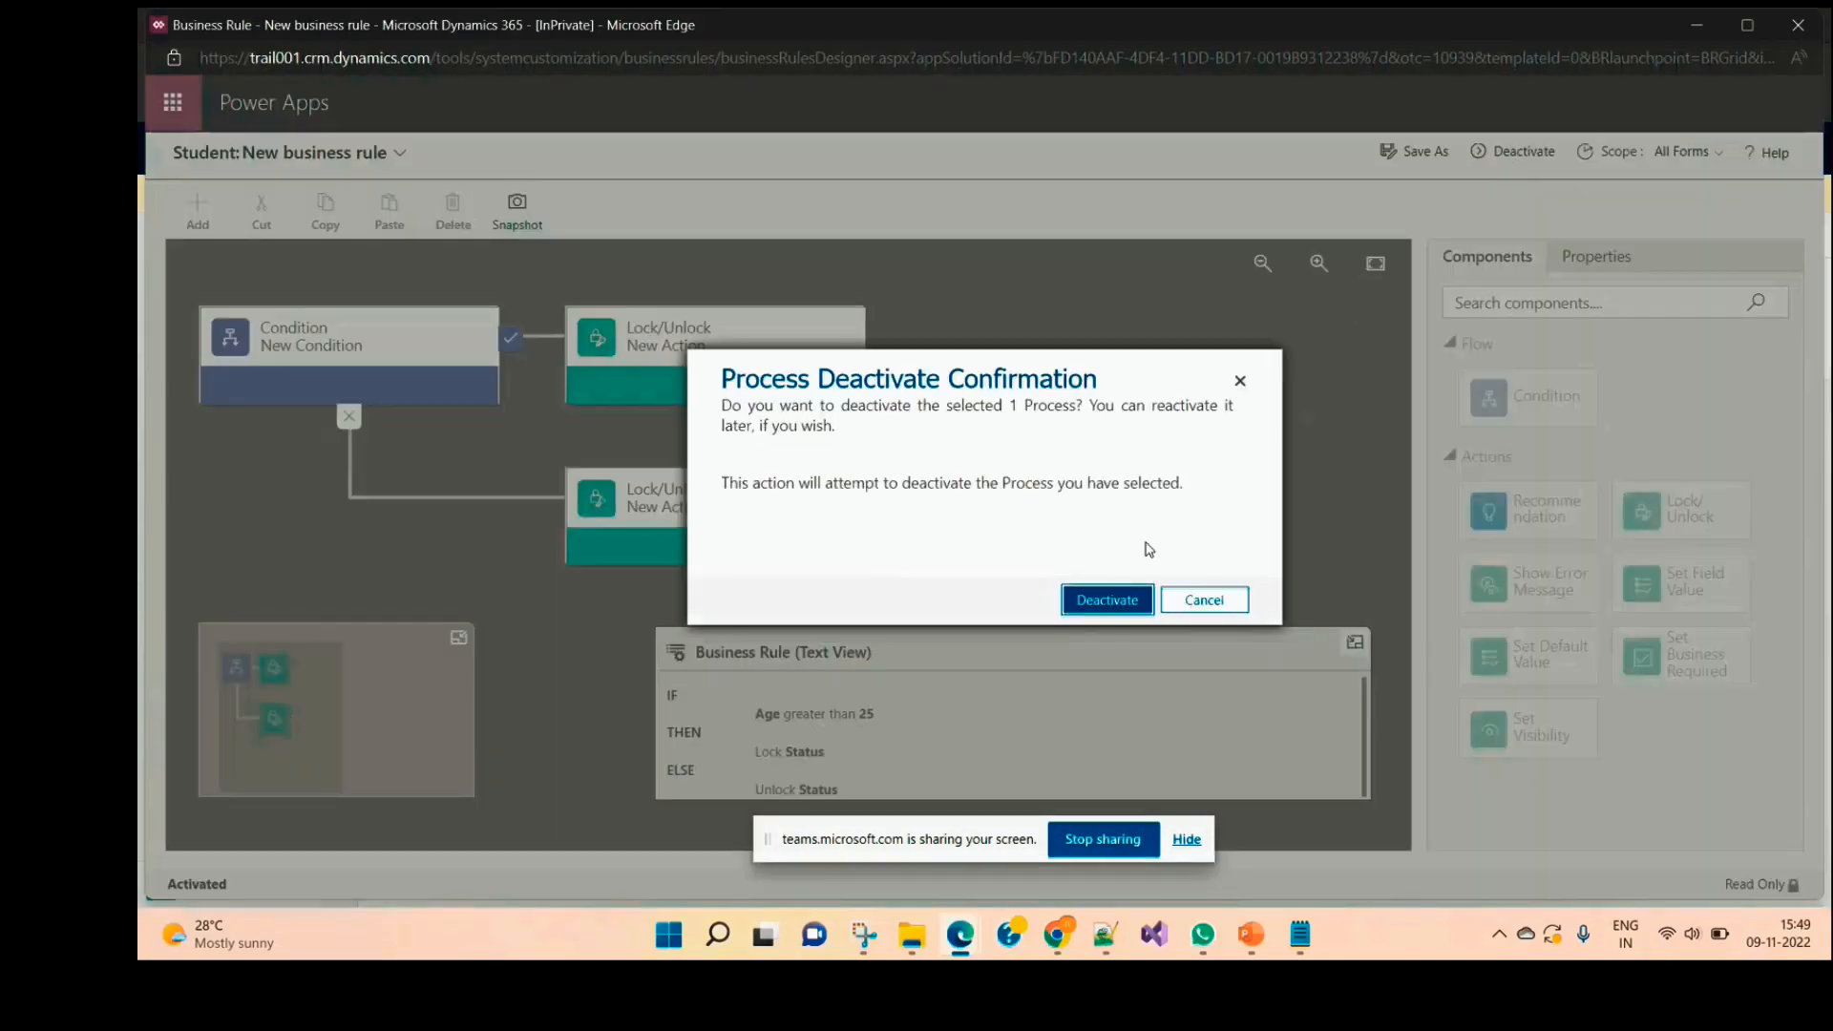
{"action": "left_click", "coordinate": [1107, 602]}
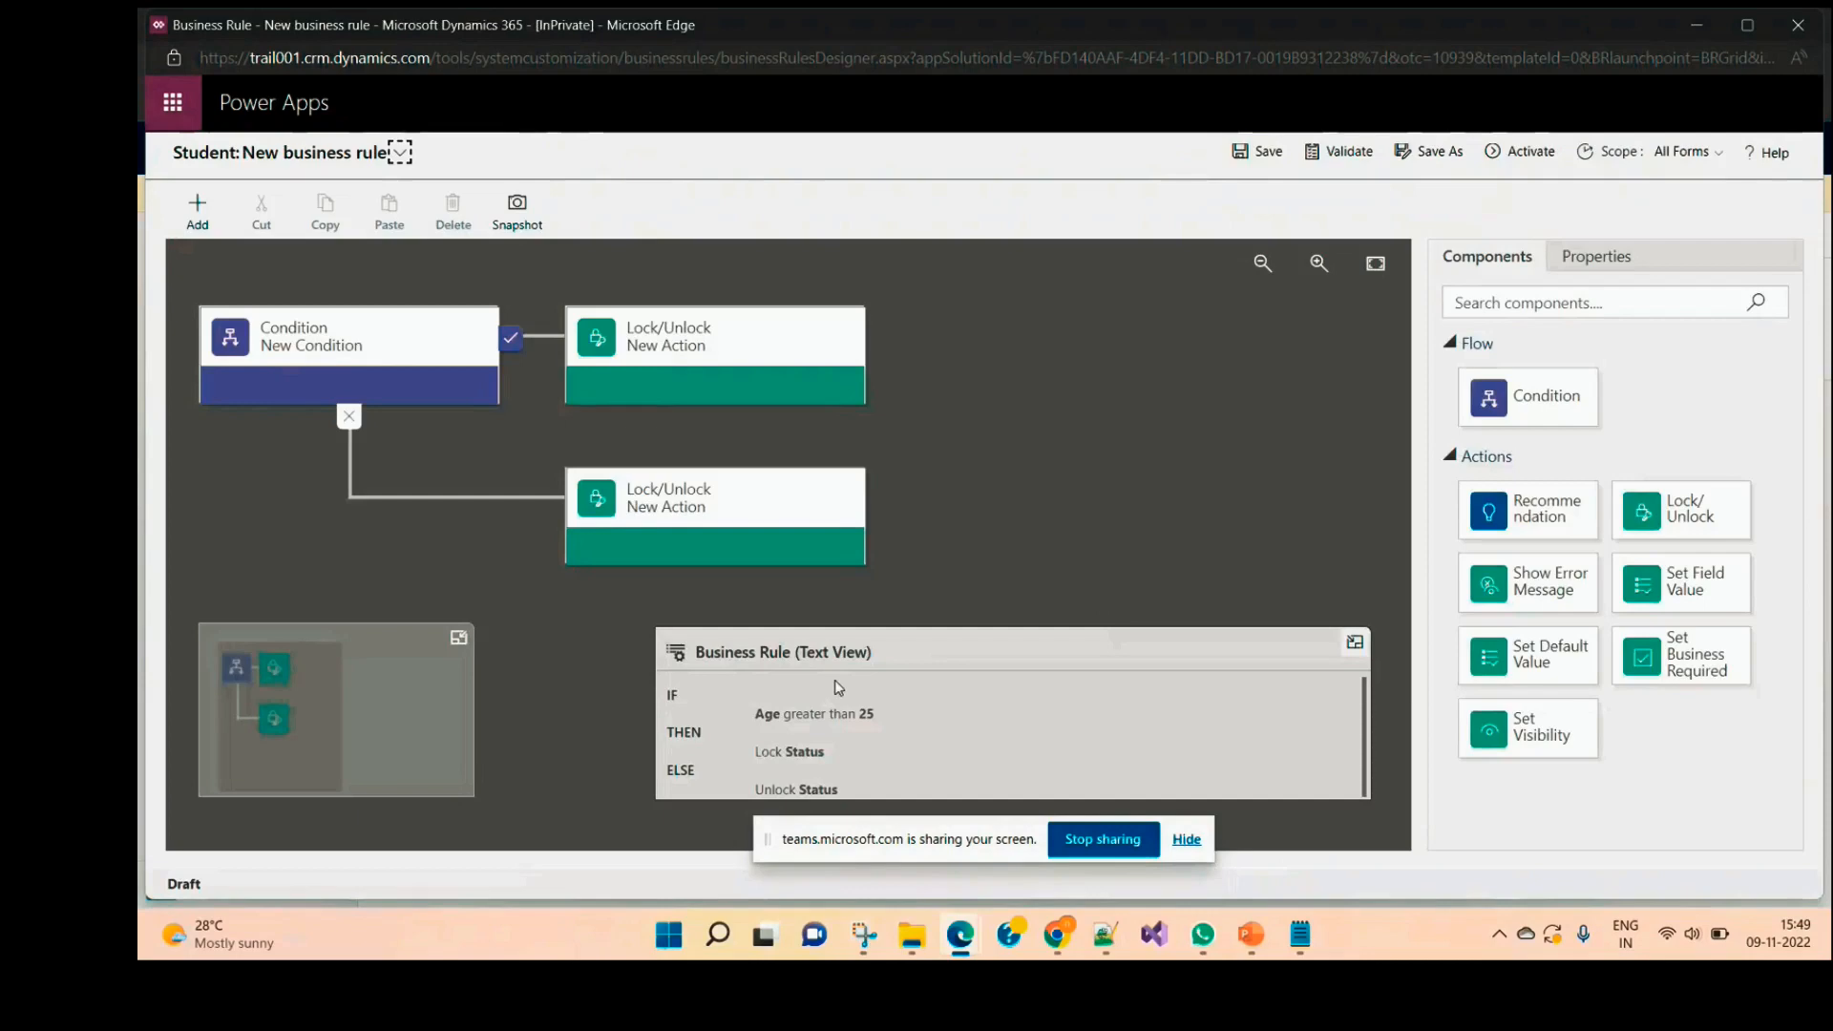
Step: Change the true branch's Lock/Unlock action to lock the first listed Status field, and apply it
{"action": "left_click", "coordinate": [726, 363]}
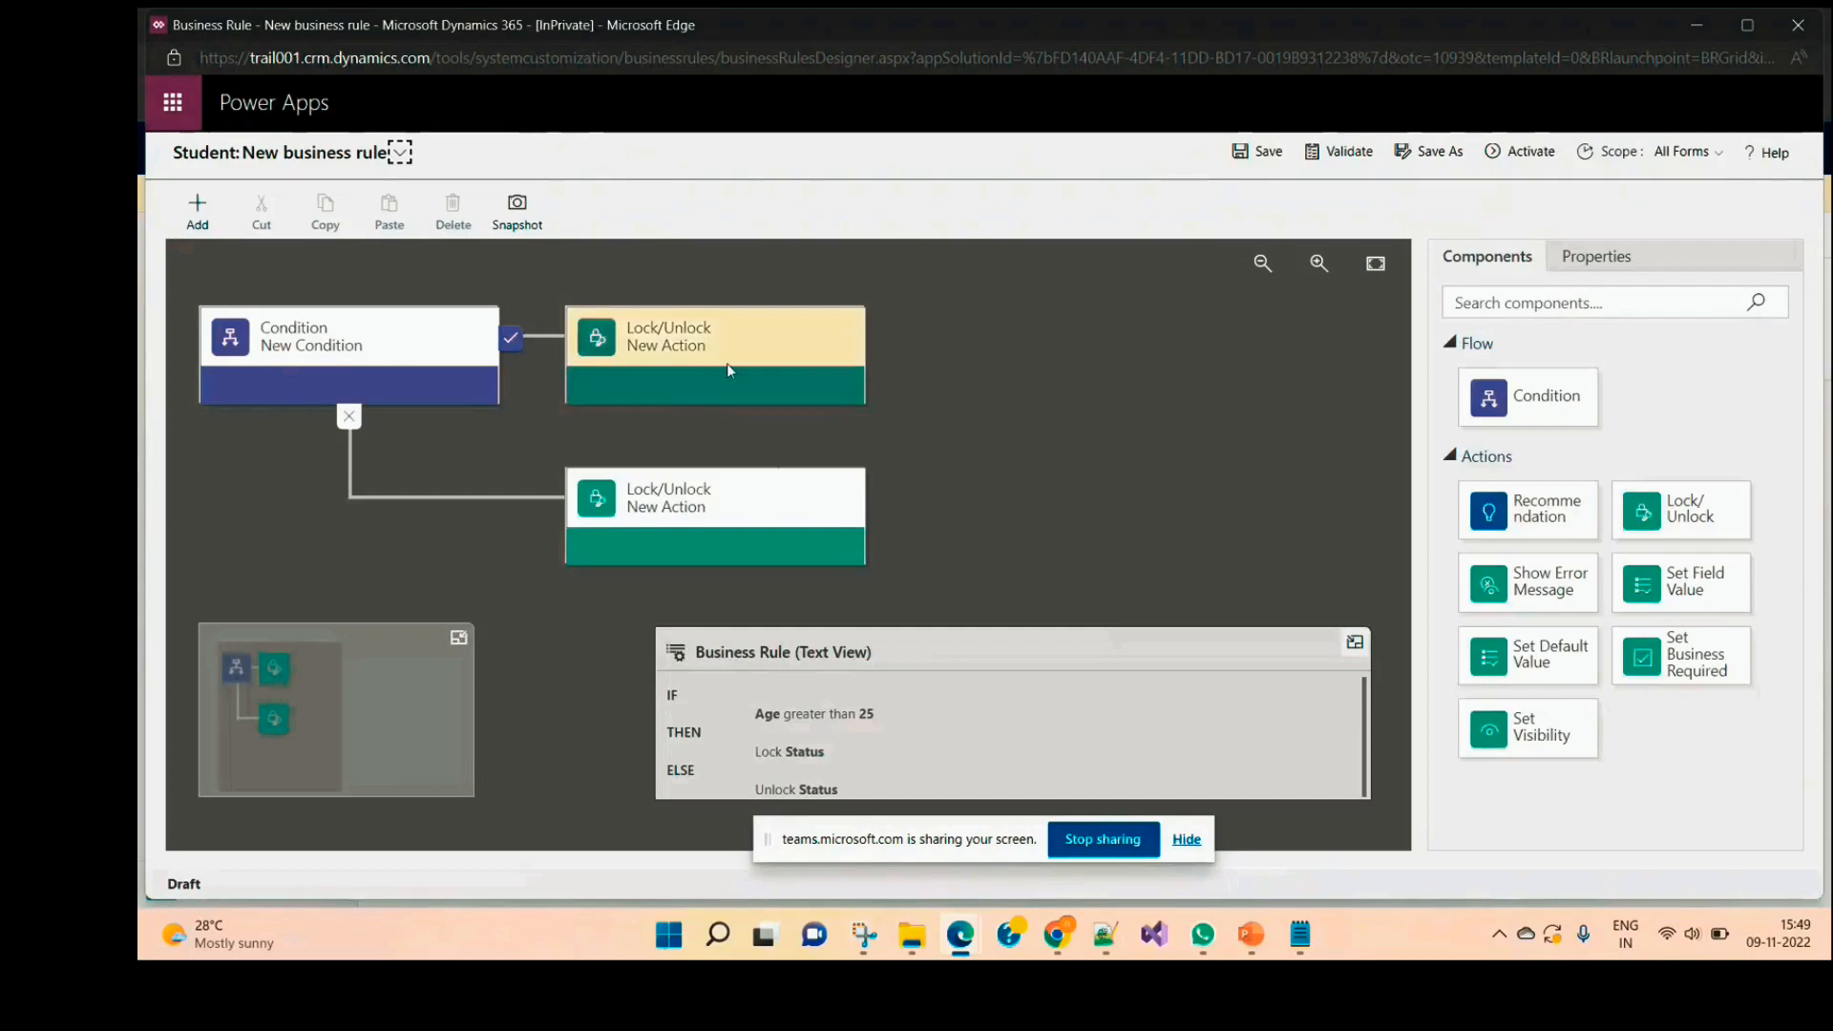
{"action": "left_click", "coordinate": [1579, 534]}
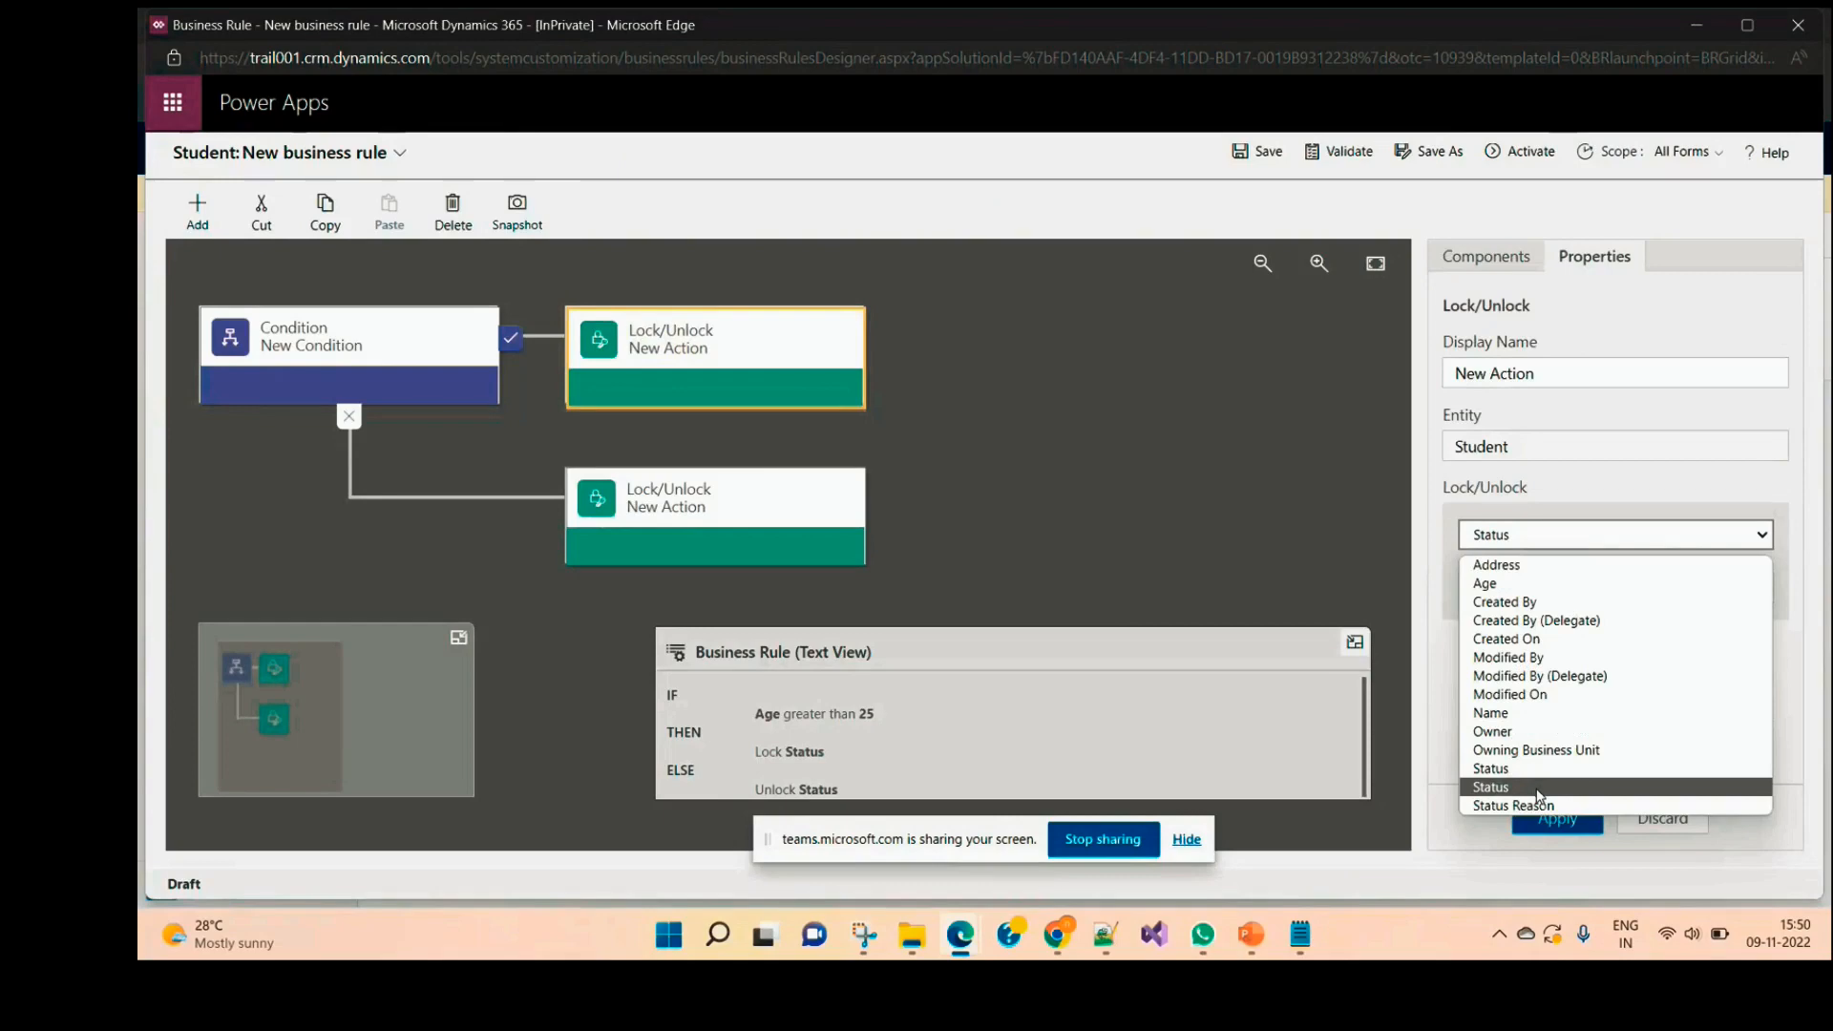
{"action": "left_click", "coordinate": [1528, 769]}
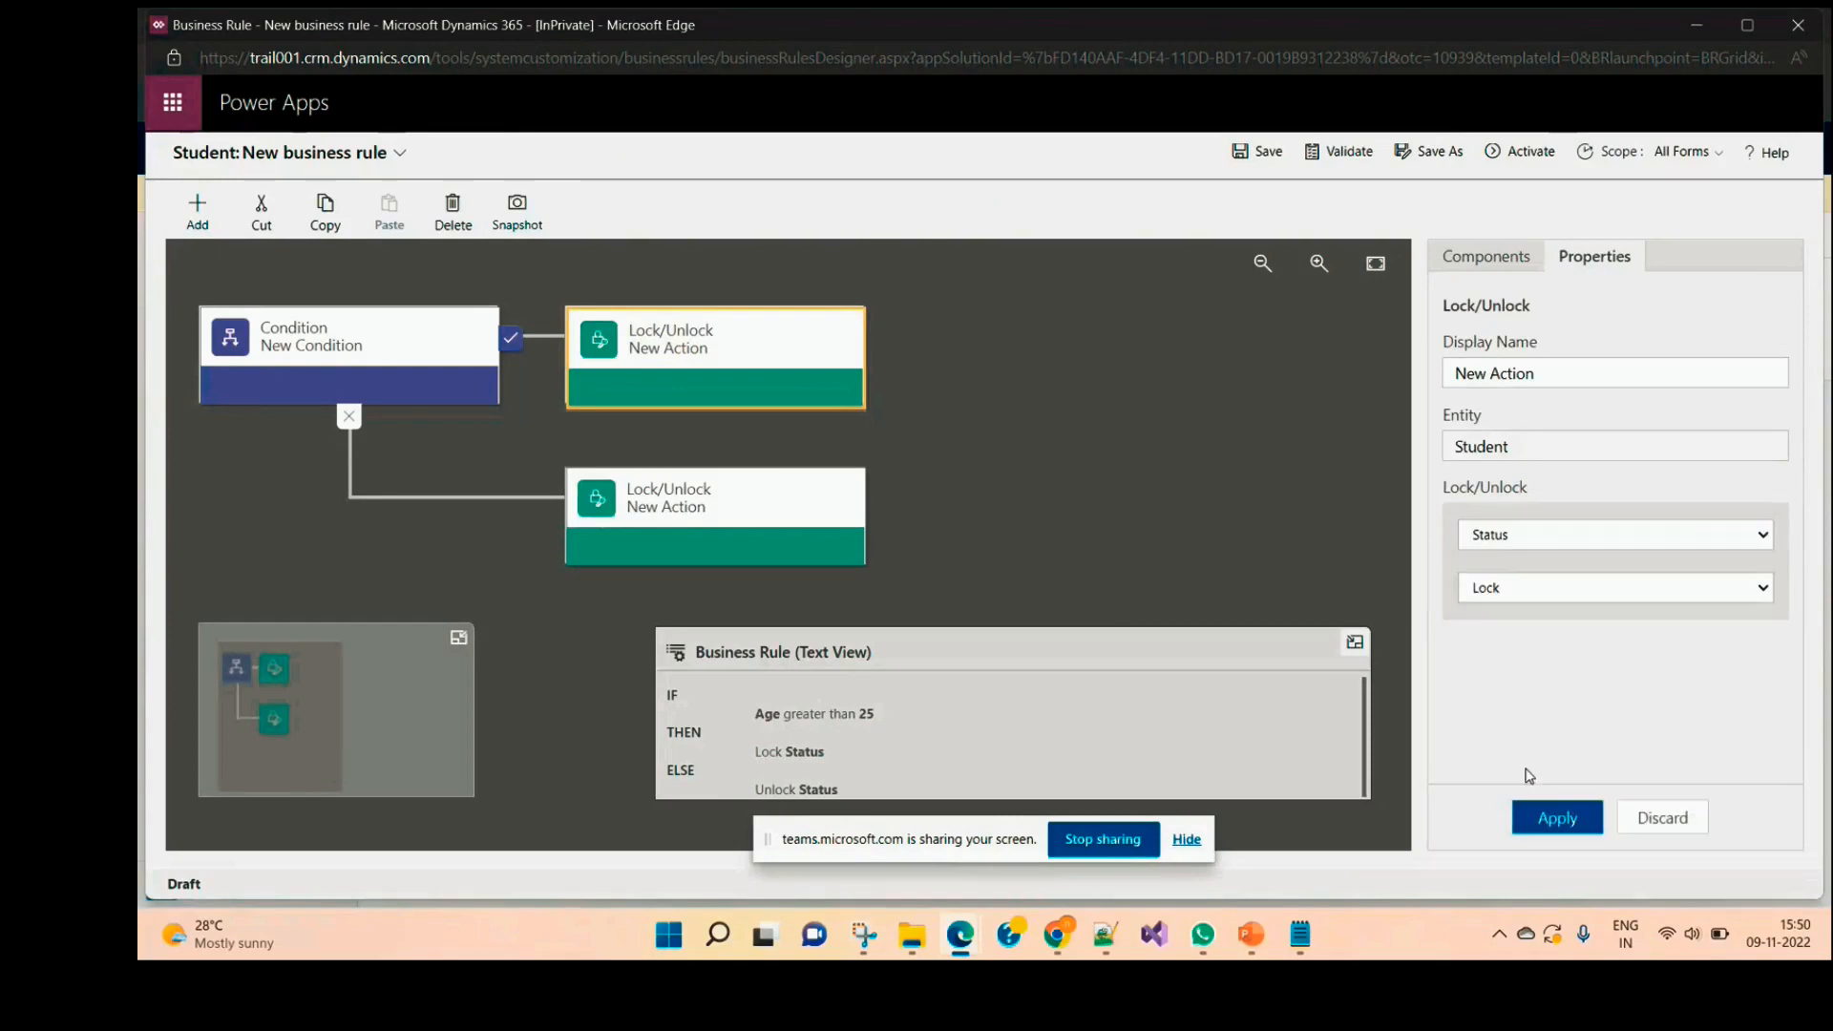
{"action": "left_click", "coordinate": [1554, 819]}
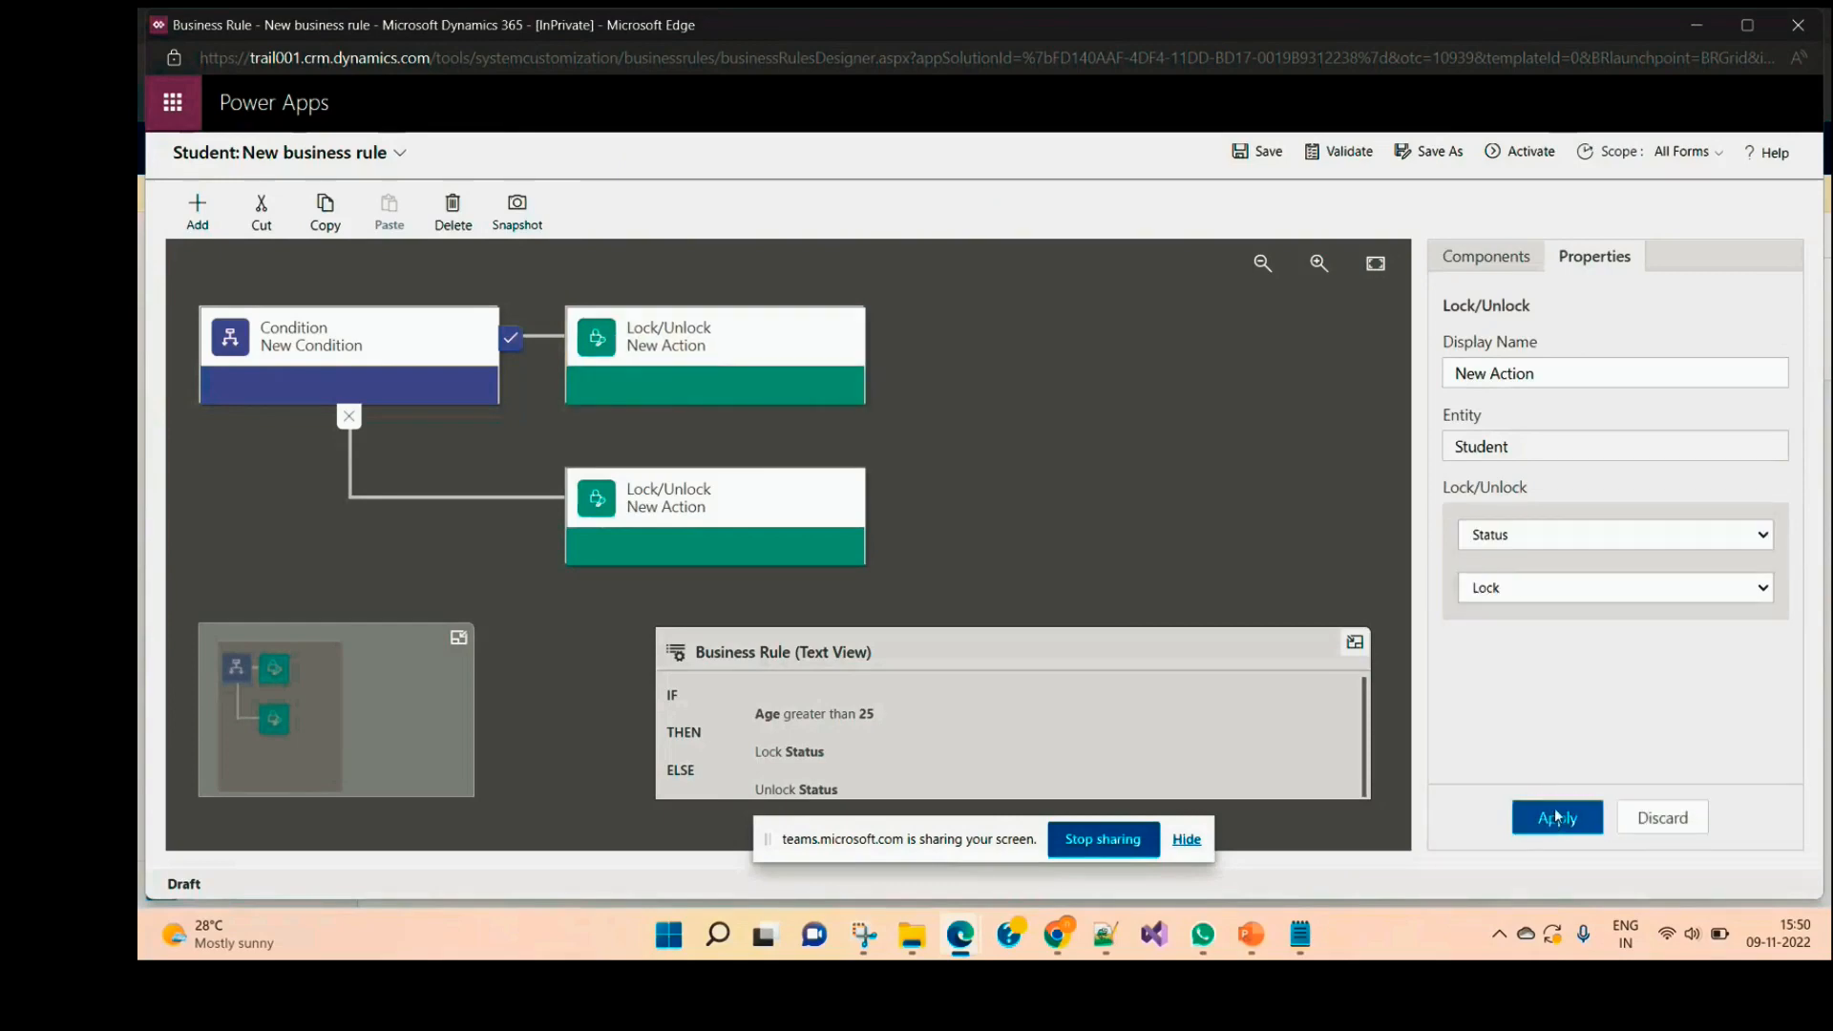
Step: Change the false branch's Lock/Unlock action to the first listed Status field, set it to Unlock, and apply it
{"action": "left_click", "coordinate": [731, 521]}
{"action": "left_click", "coordinate": [1609, 535]}
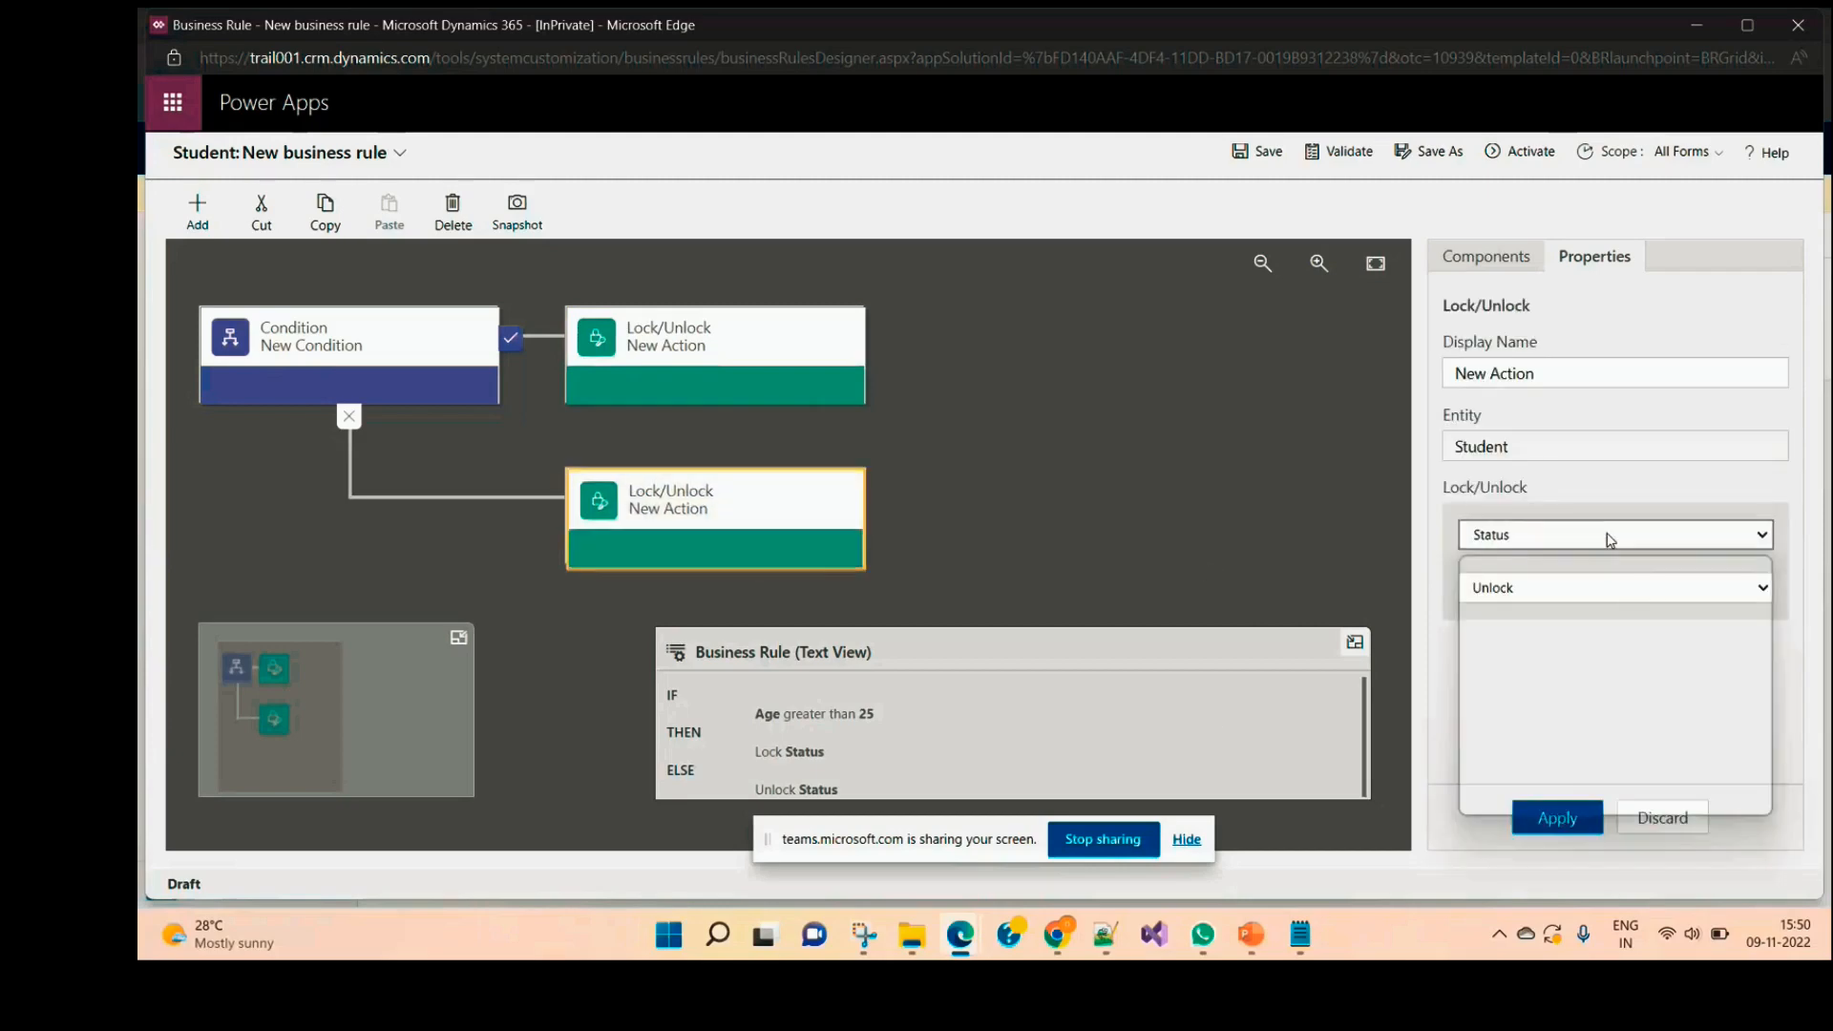
{"action": "left_click", "coordinate": [1535, 764]}
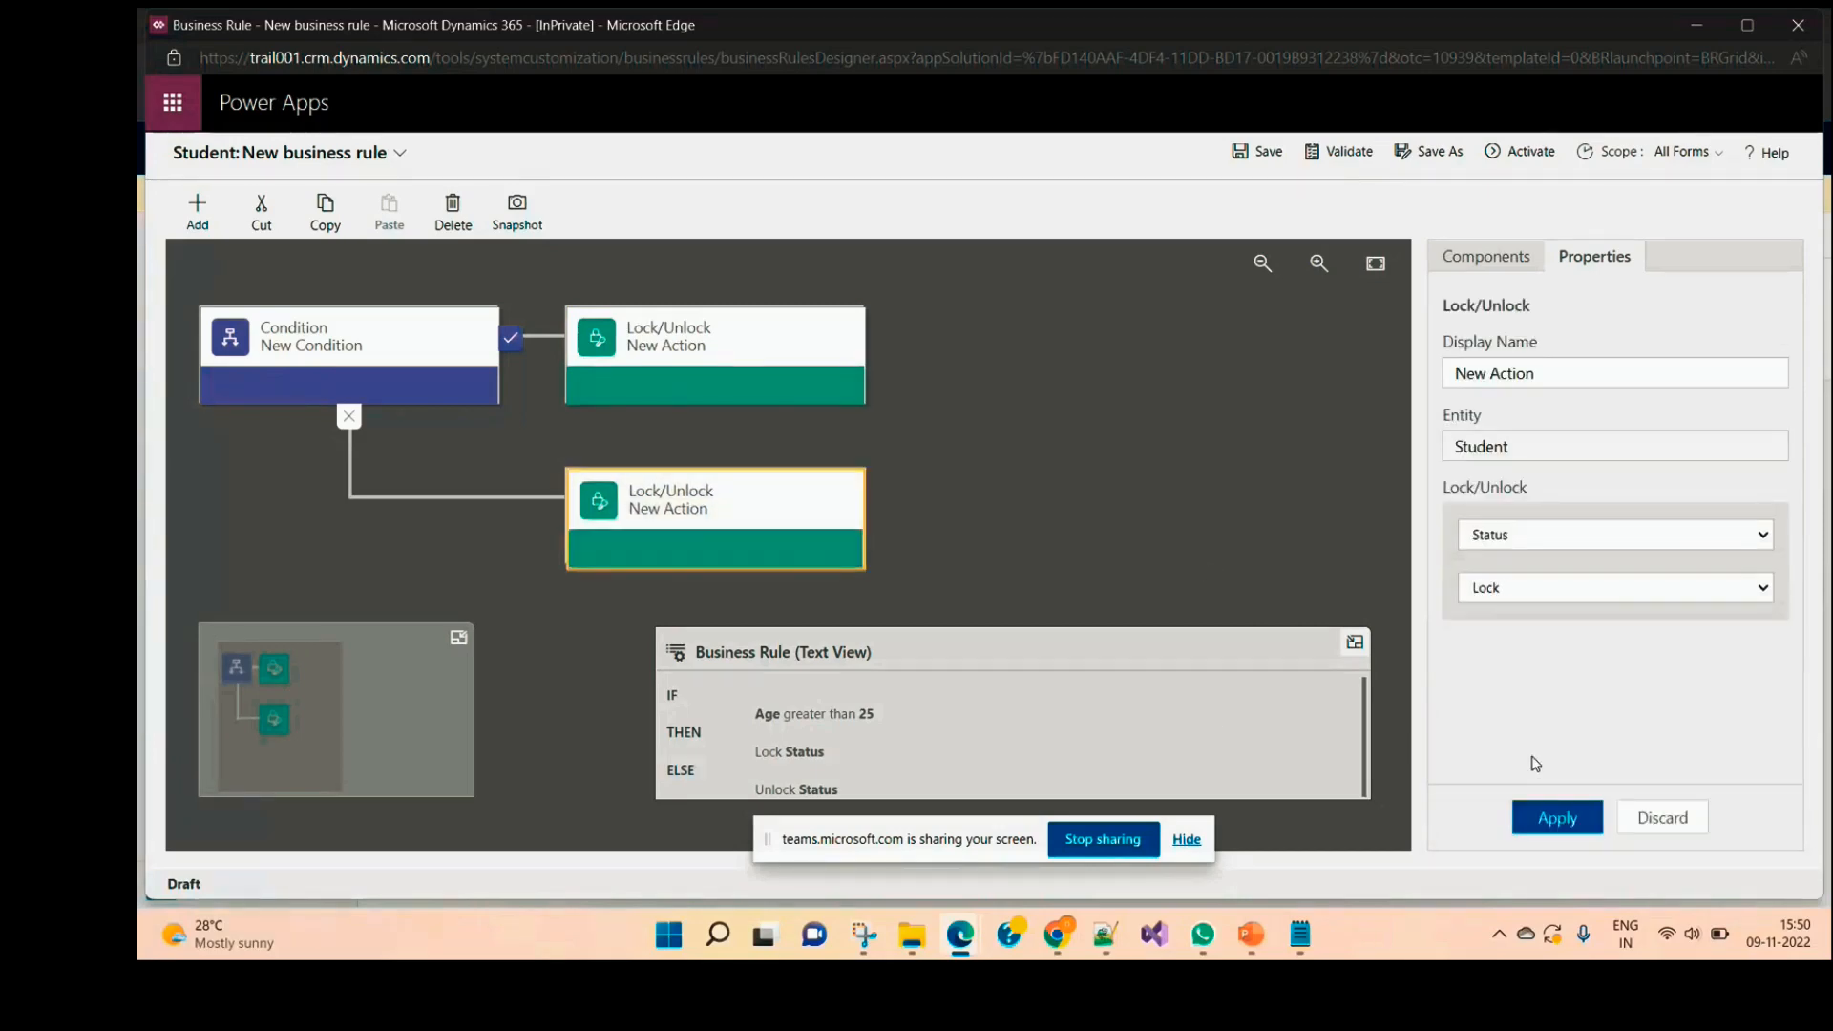
{"action": "left_click", "coordinate": [1557, 819]}
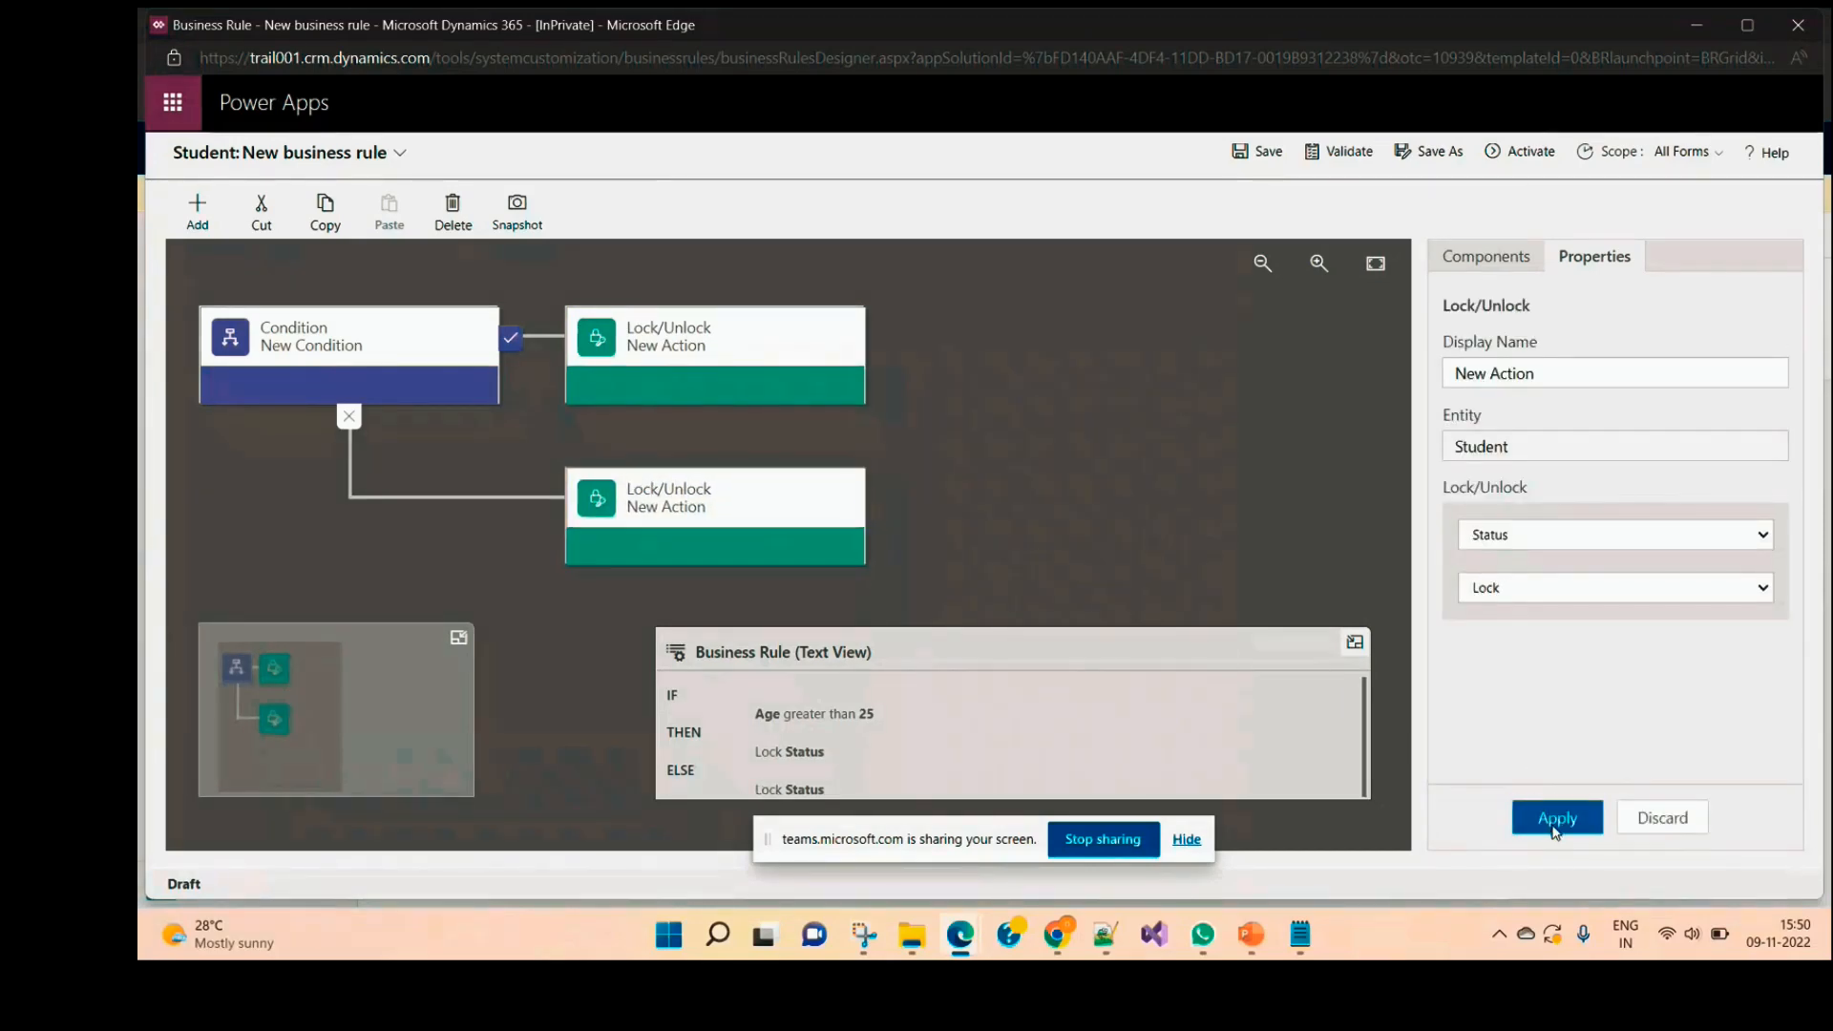
{"action": "left_click", "coordinate": [1575, 599]}
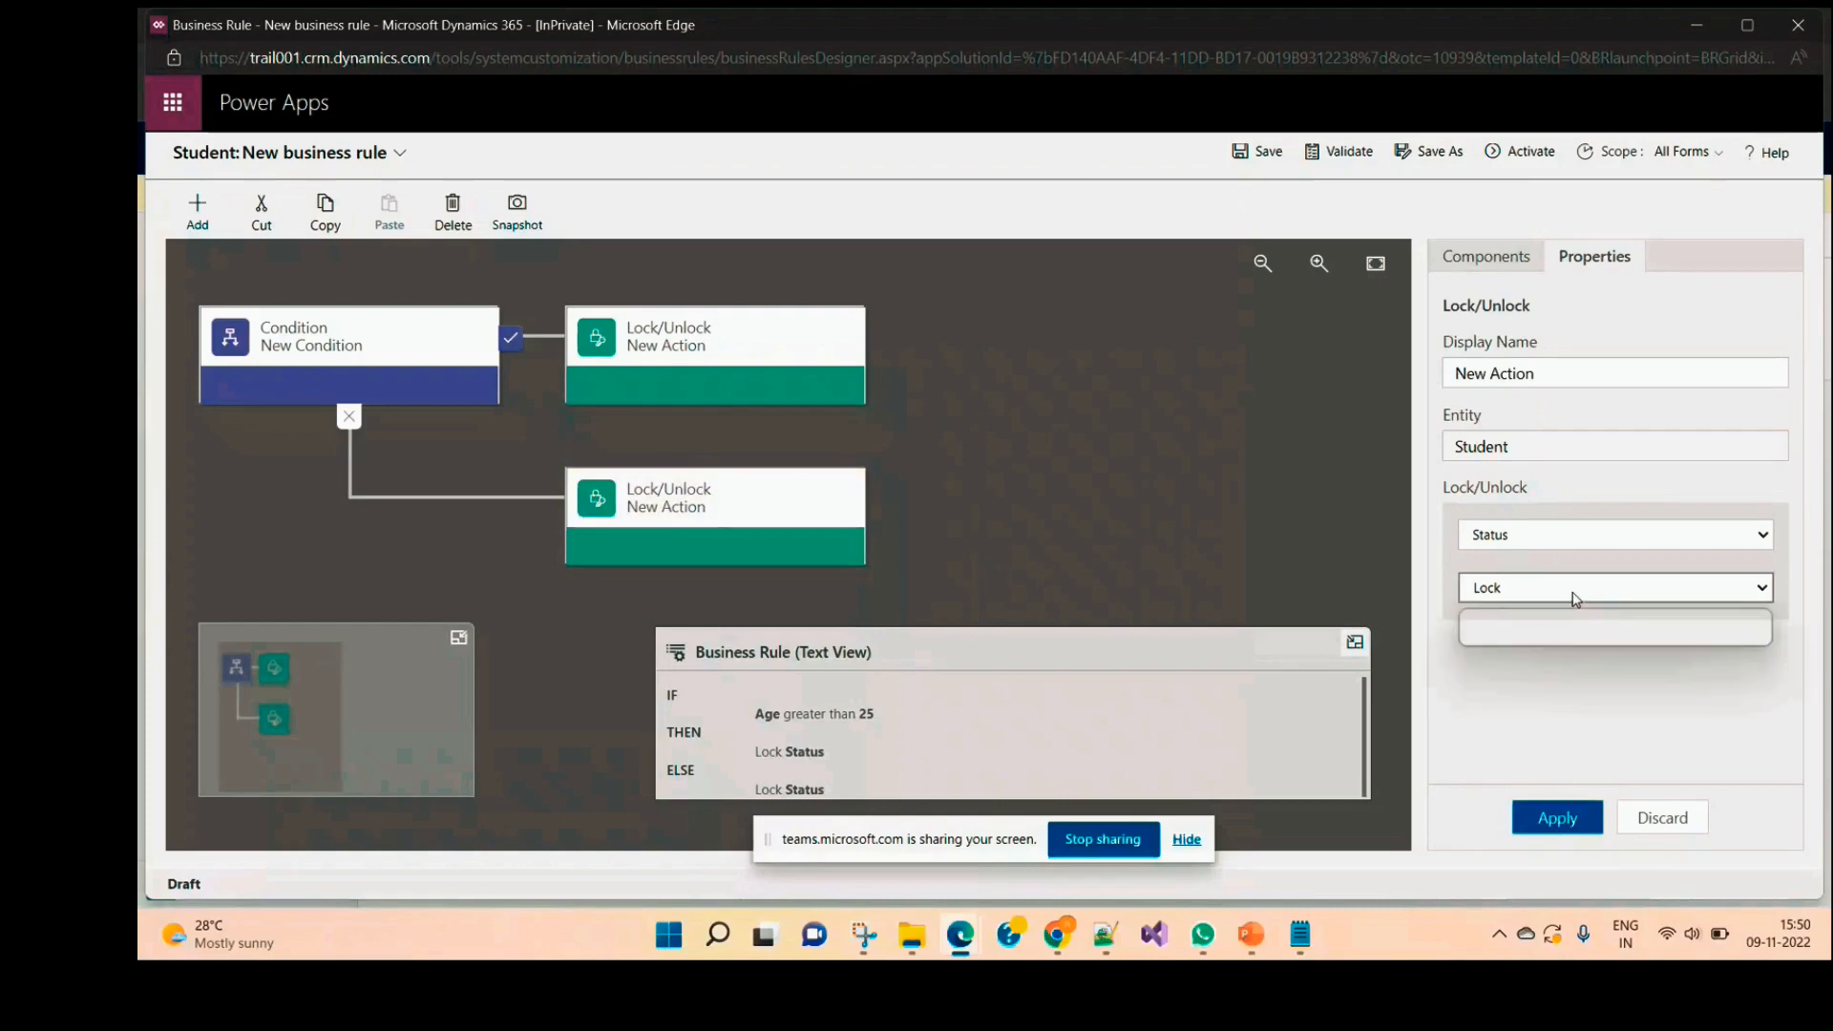
{"action": "left_click", "coordinate": [1574, 630]}
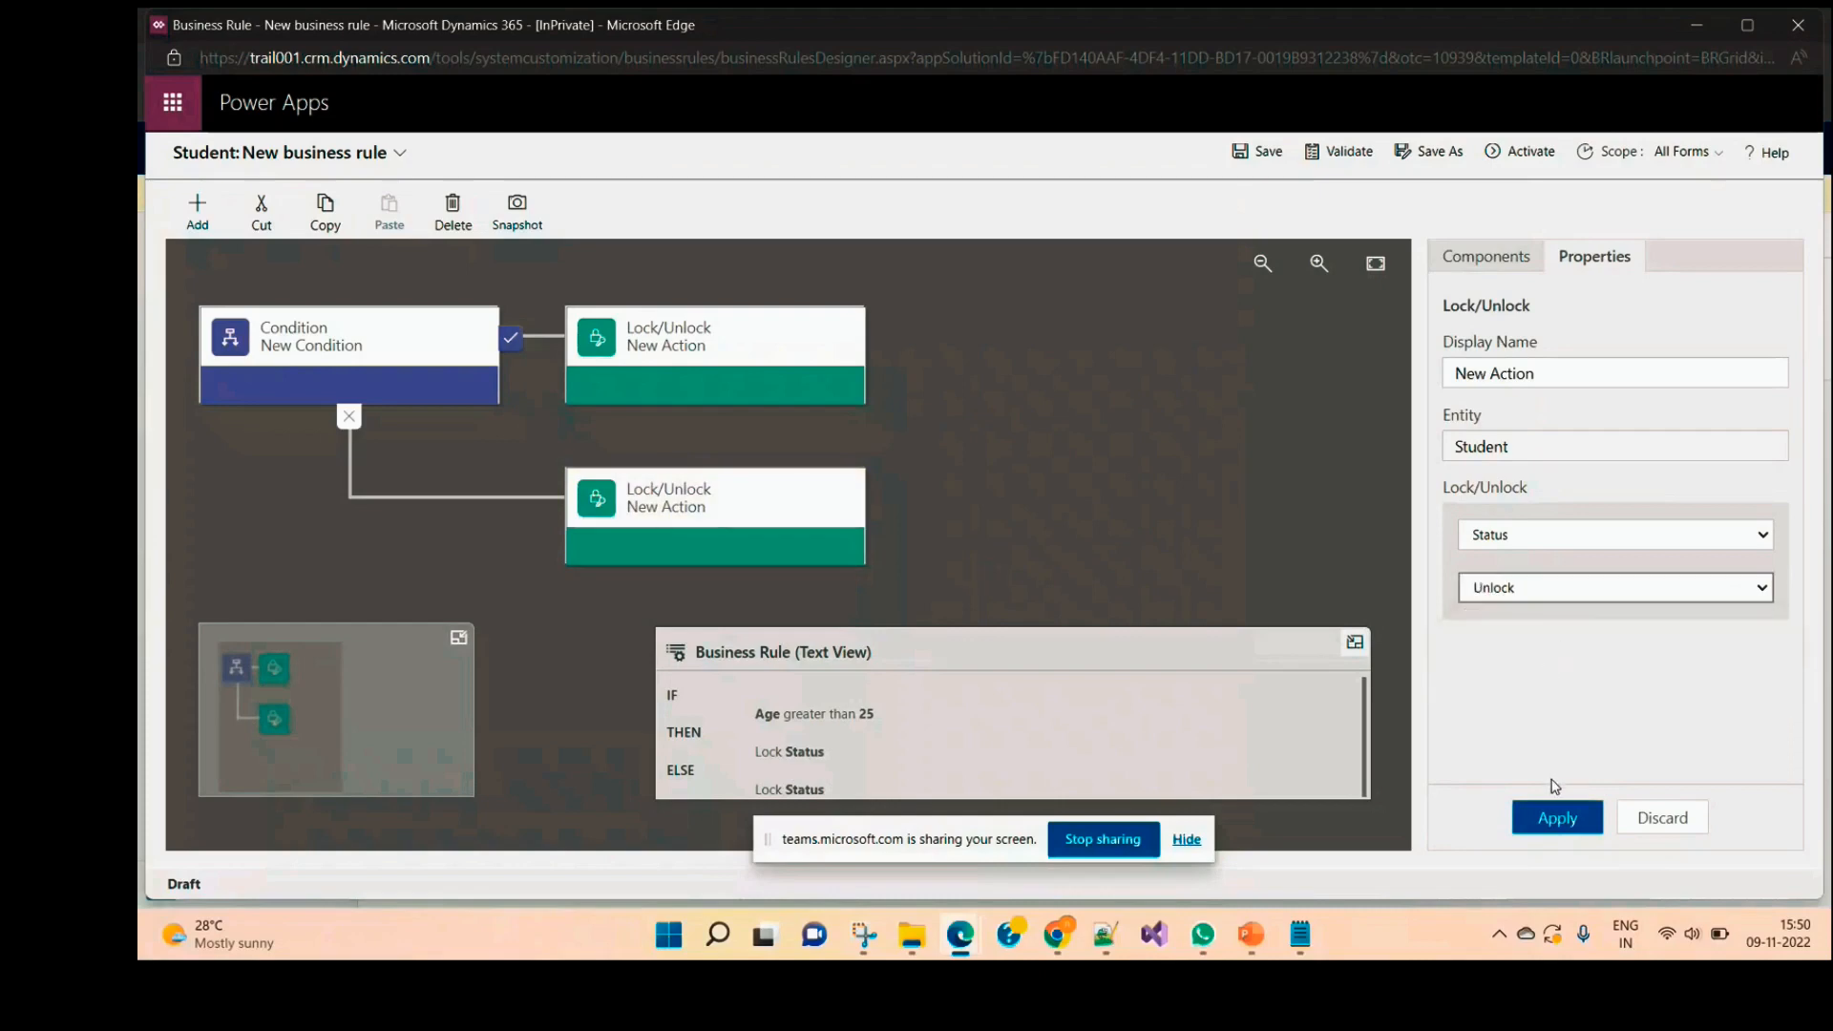
{"action": "left_click", "coordinate": [1557, 818]}
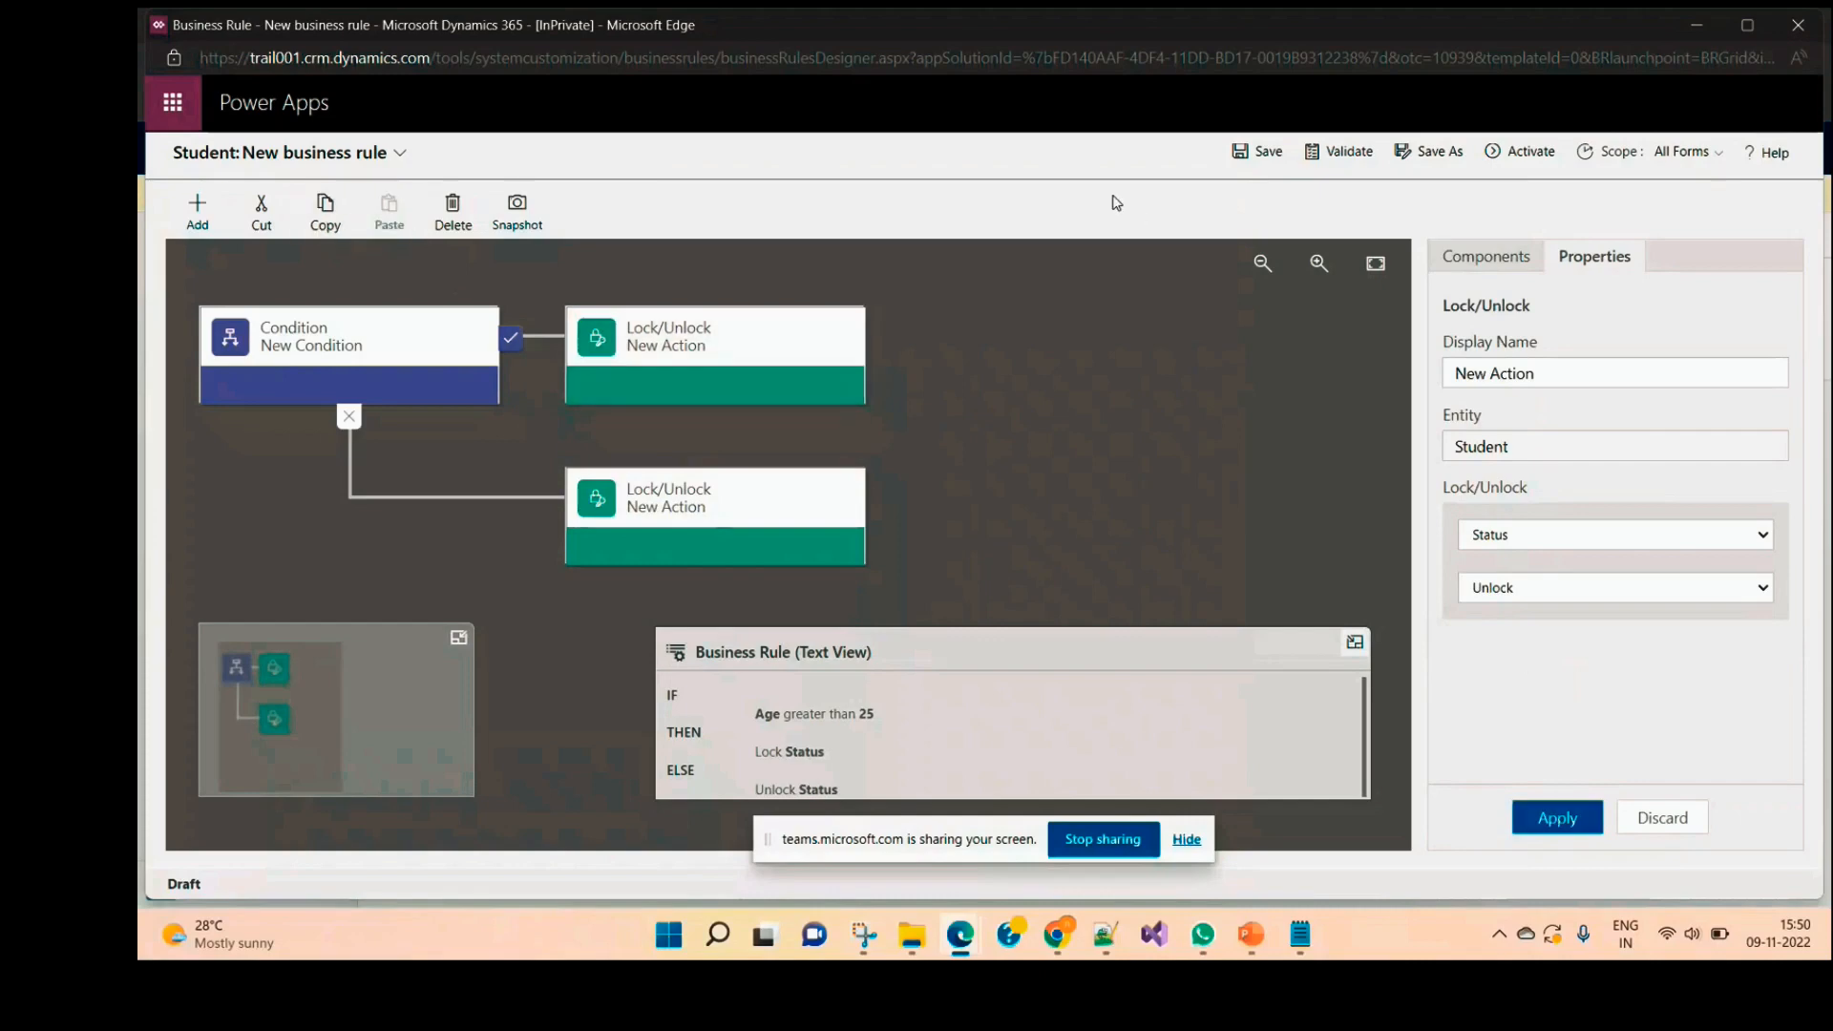
Step: Save the edited business rule and activate it again
{"action": "left_click", "coordinate": [1239, 152]}
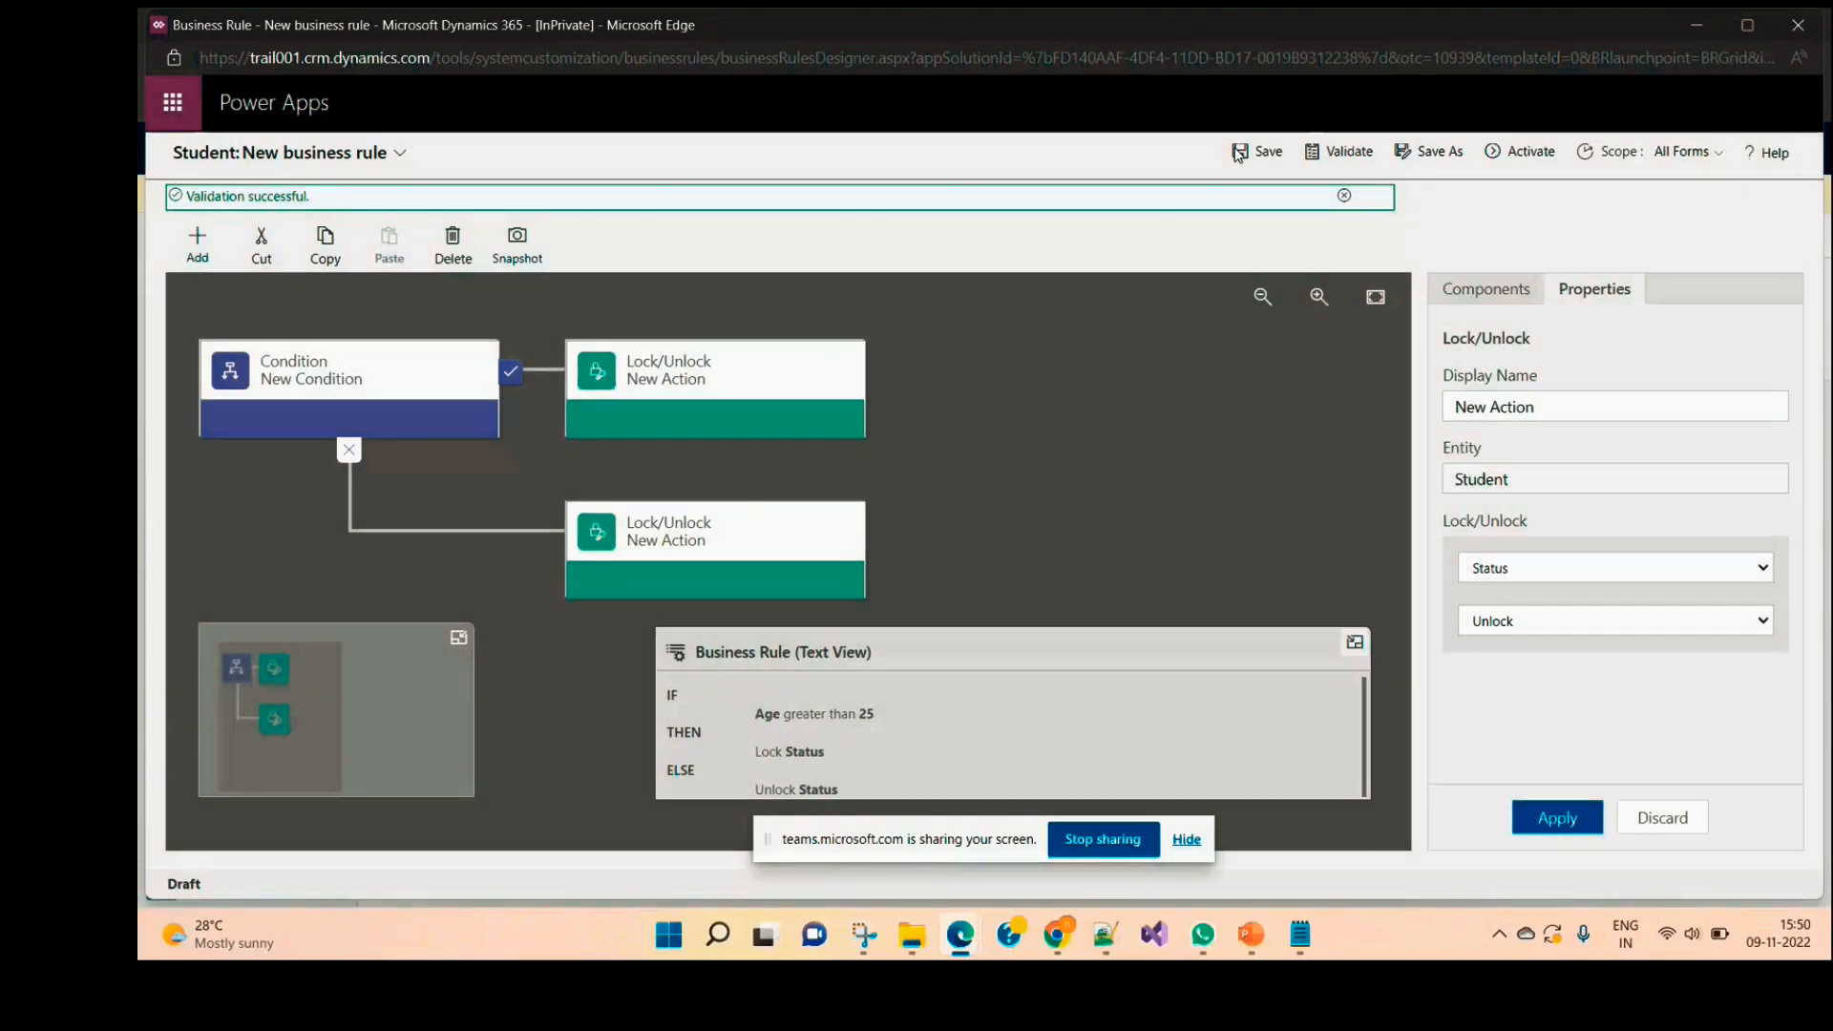
{"action": "left_click", "coordinate": [1526, 153]}
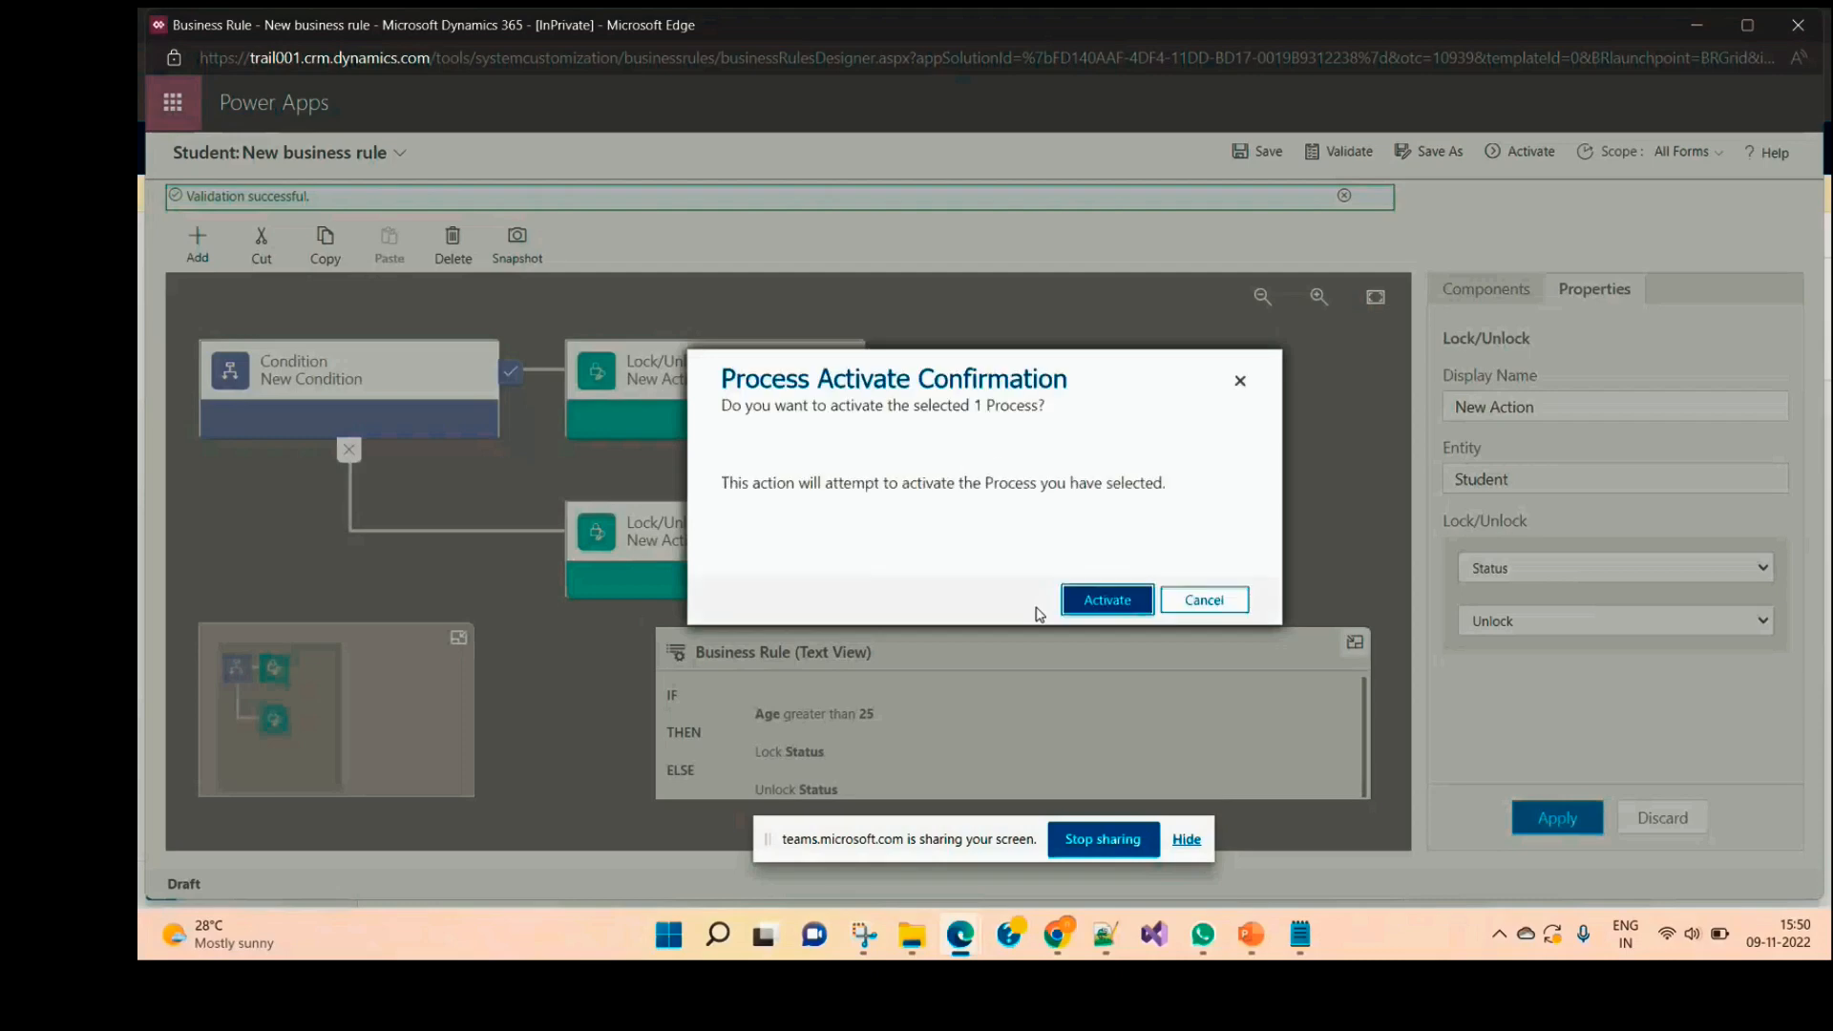
{"action": "left_click", "coordinate": [1083, 601]}
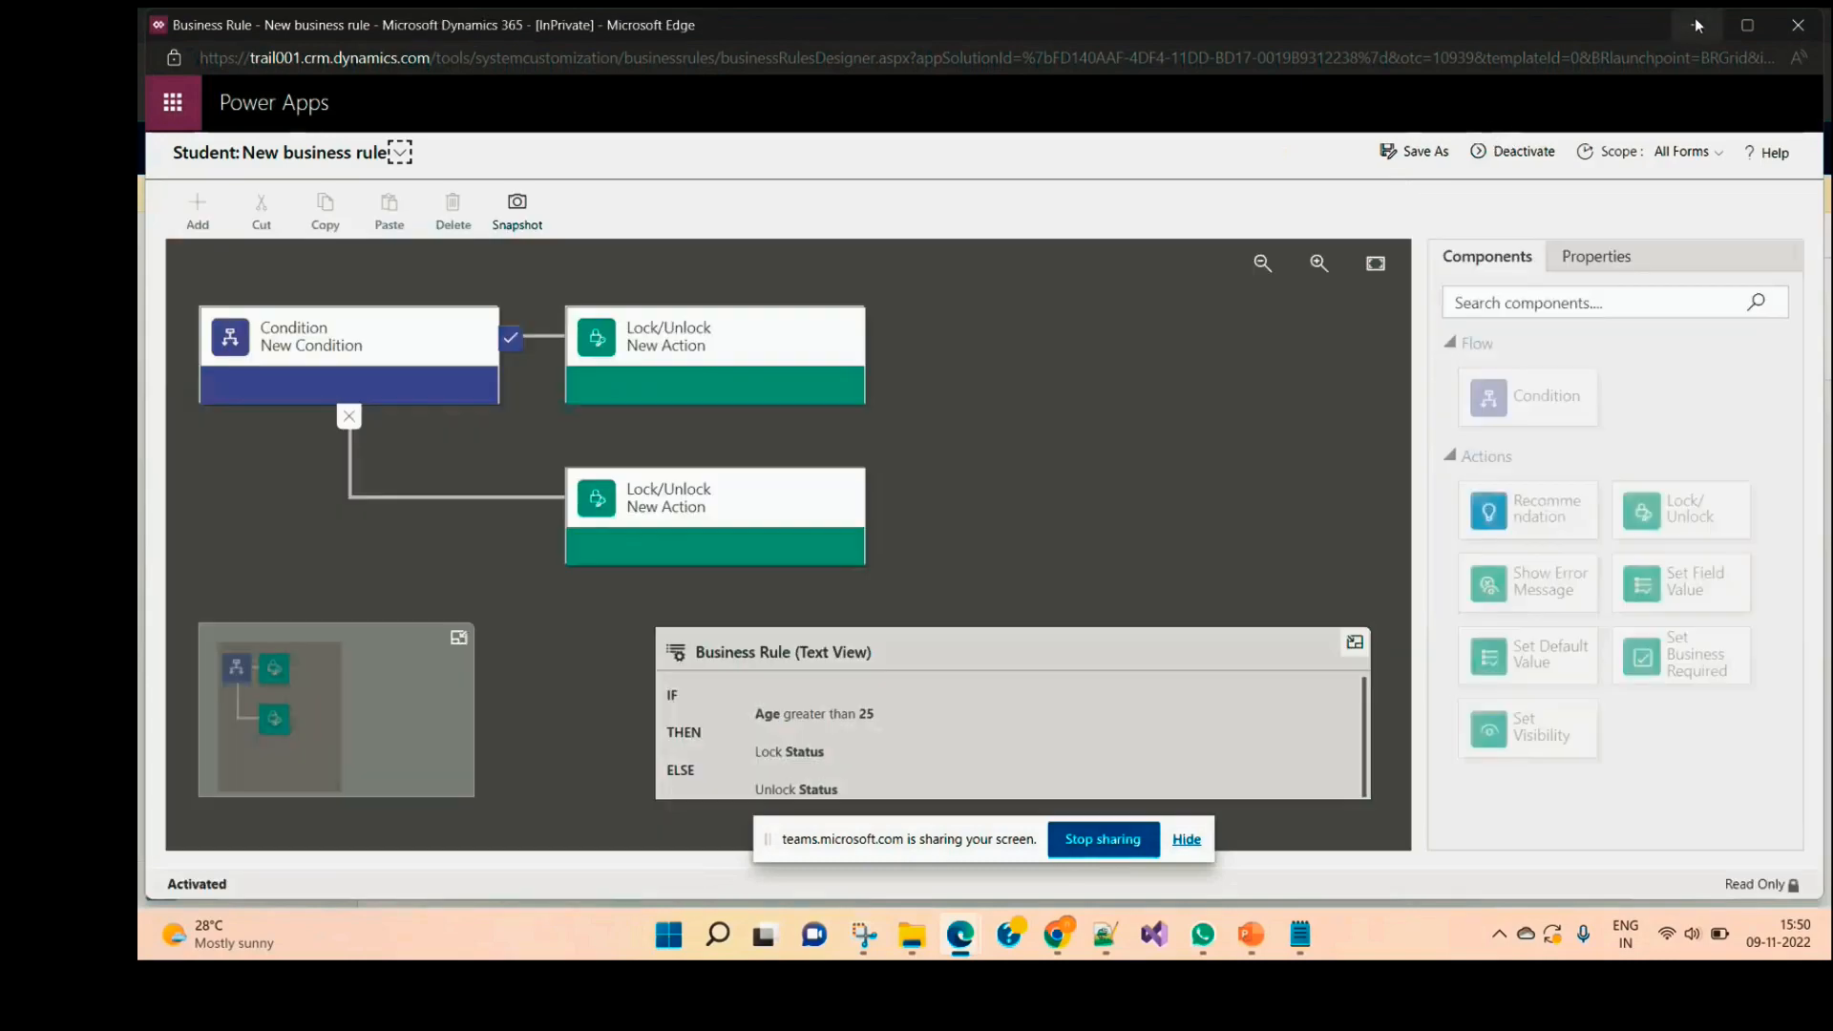
Step: Return to the Student01 record and reload its page to load the updated business rule
{"action": "left_click", "coordinate": [1697, 26]}
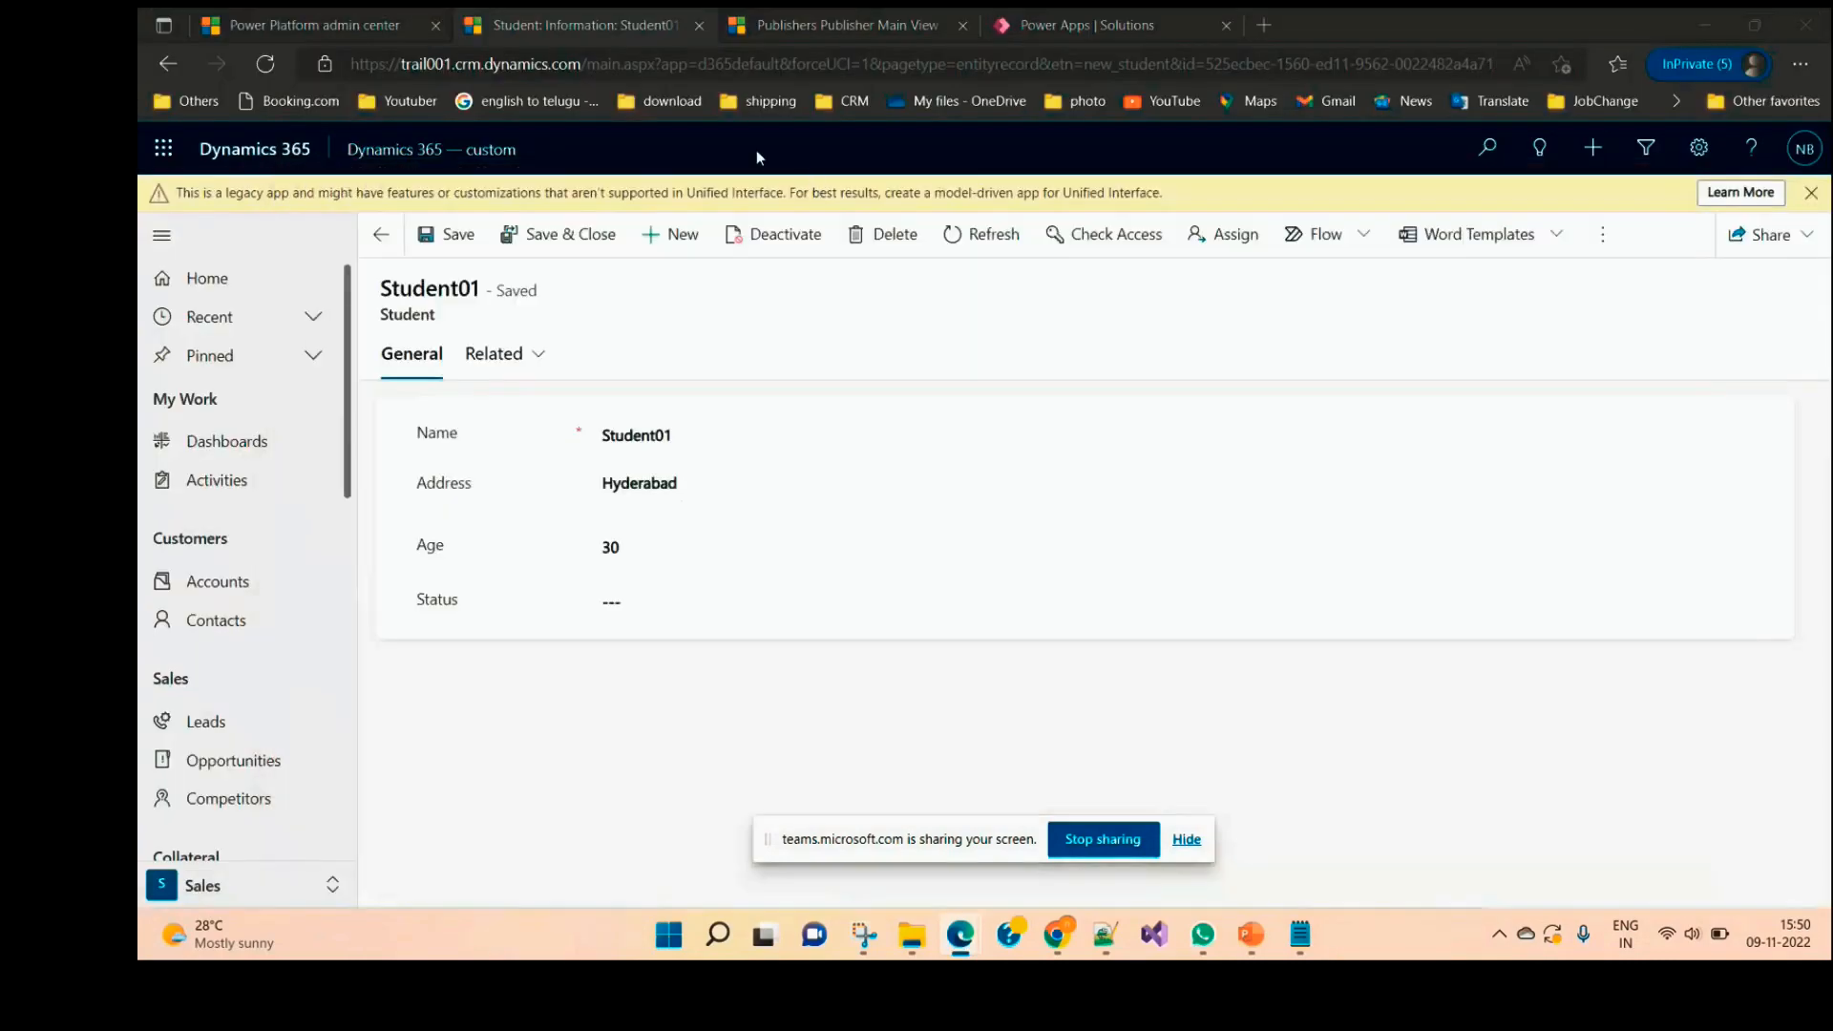
{"action": "left_click", "coordinate": [783, 59]}
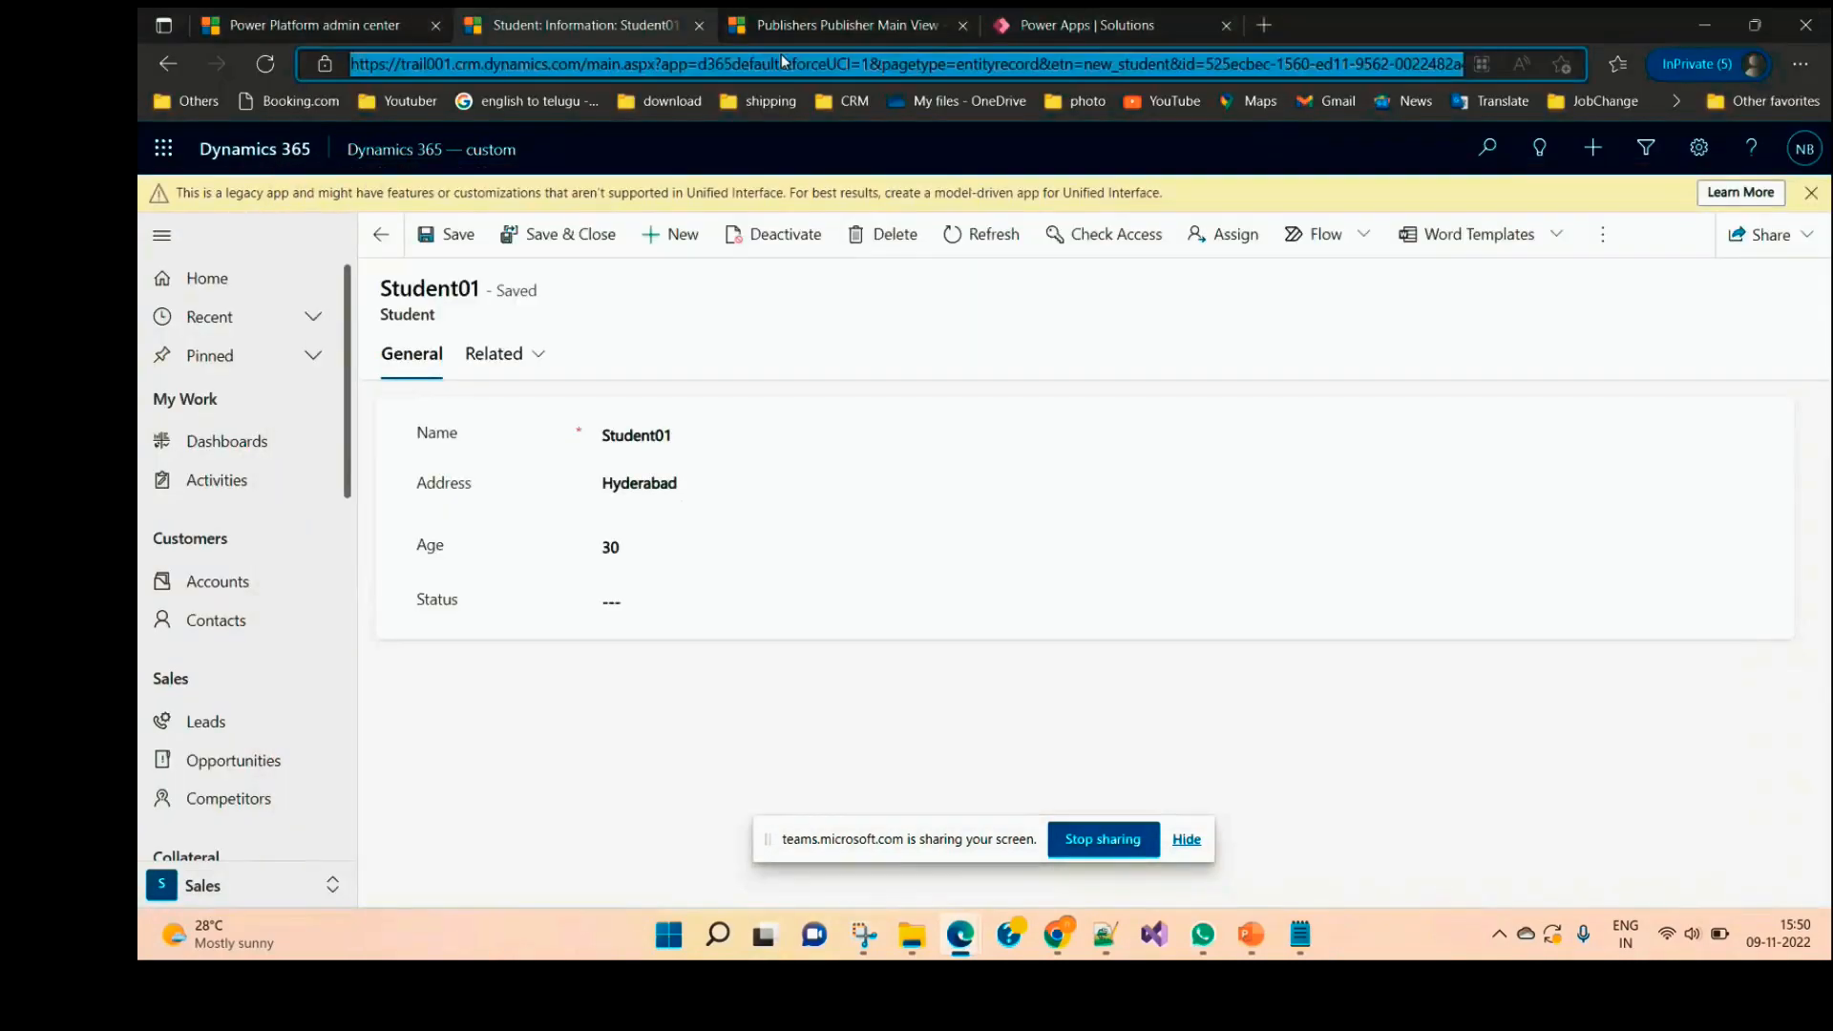
{"action": "key", "text": "Return"}
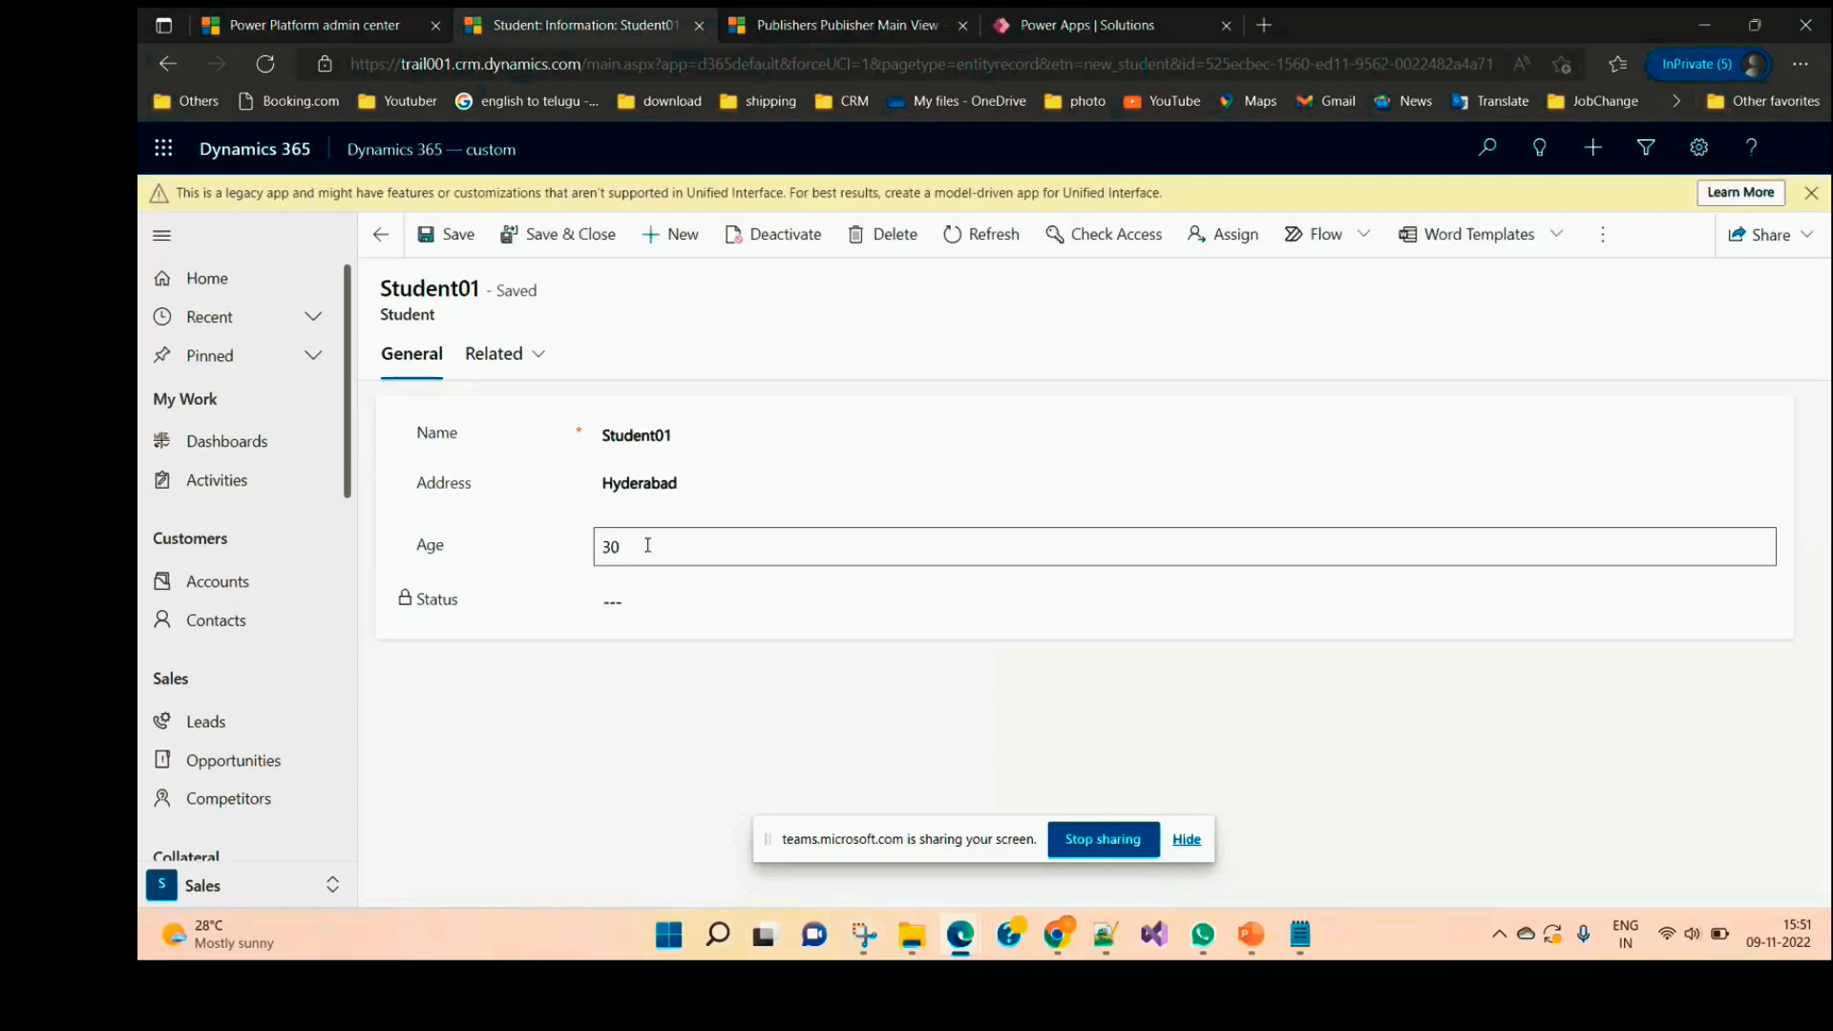
Step: Set the Student01 record's Age to 20, save the record, and check whether the Status field can be edited
{"action": "left_click", "coordinate": [640, 546]}
{"action": "type", "text": "20"}
{"action": "left_click", "coordinate": [441, 234]}
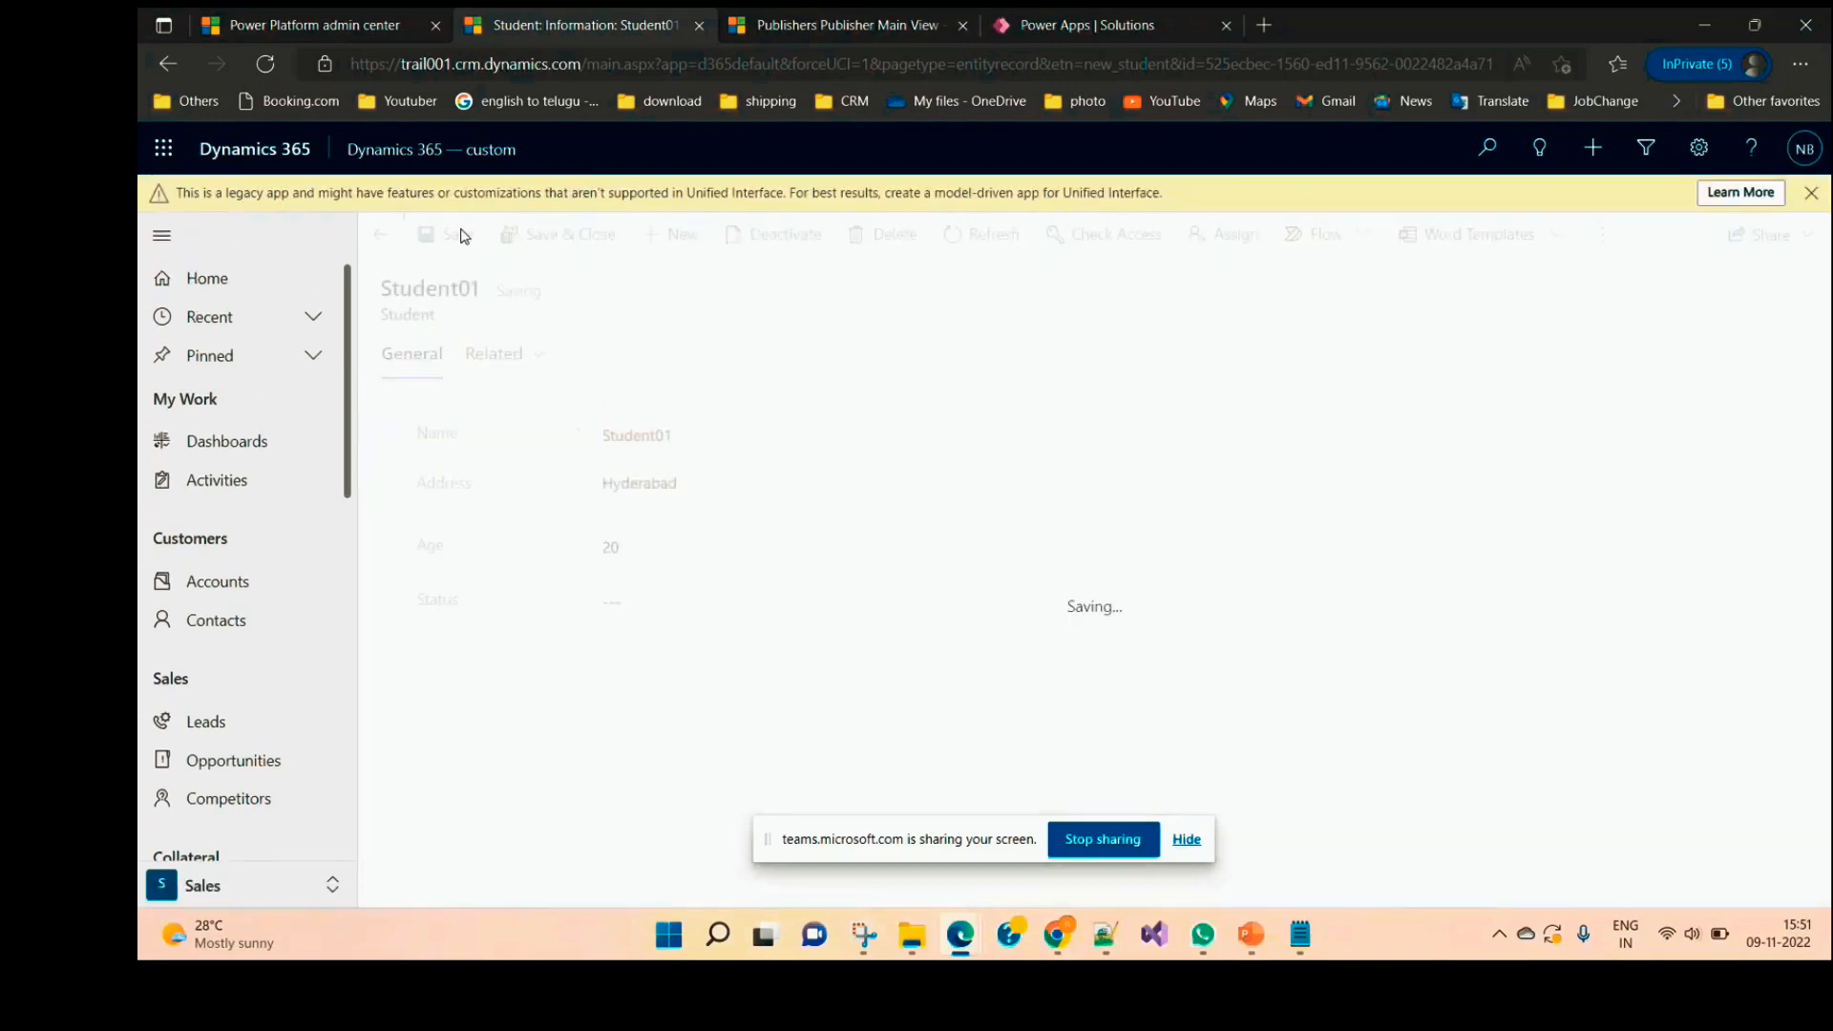
{"action": "left_click", "coordinate": [645, 620]}
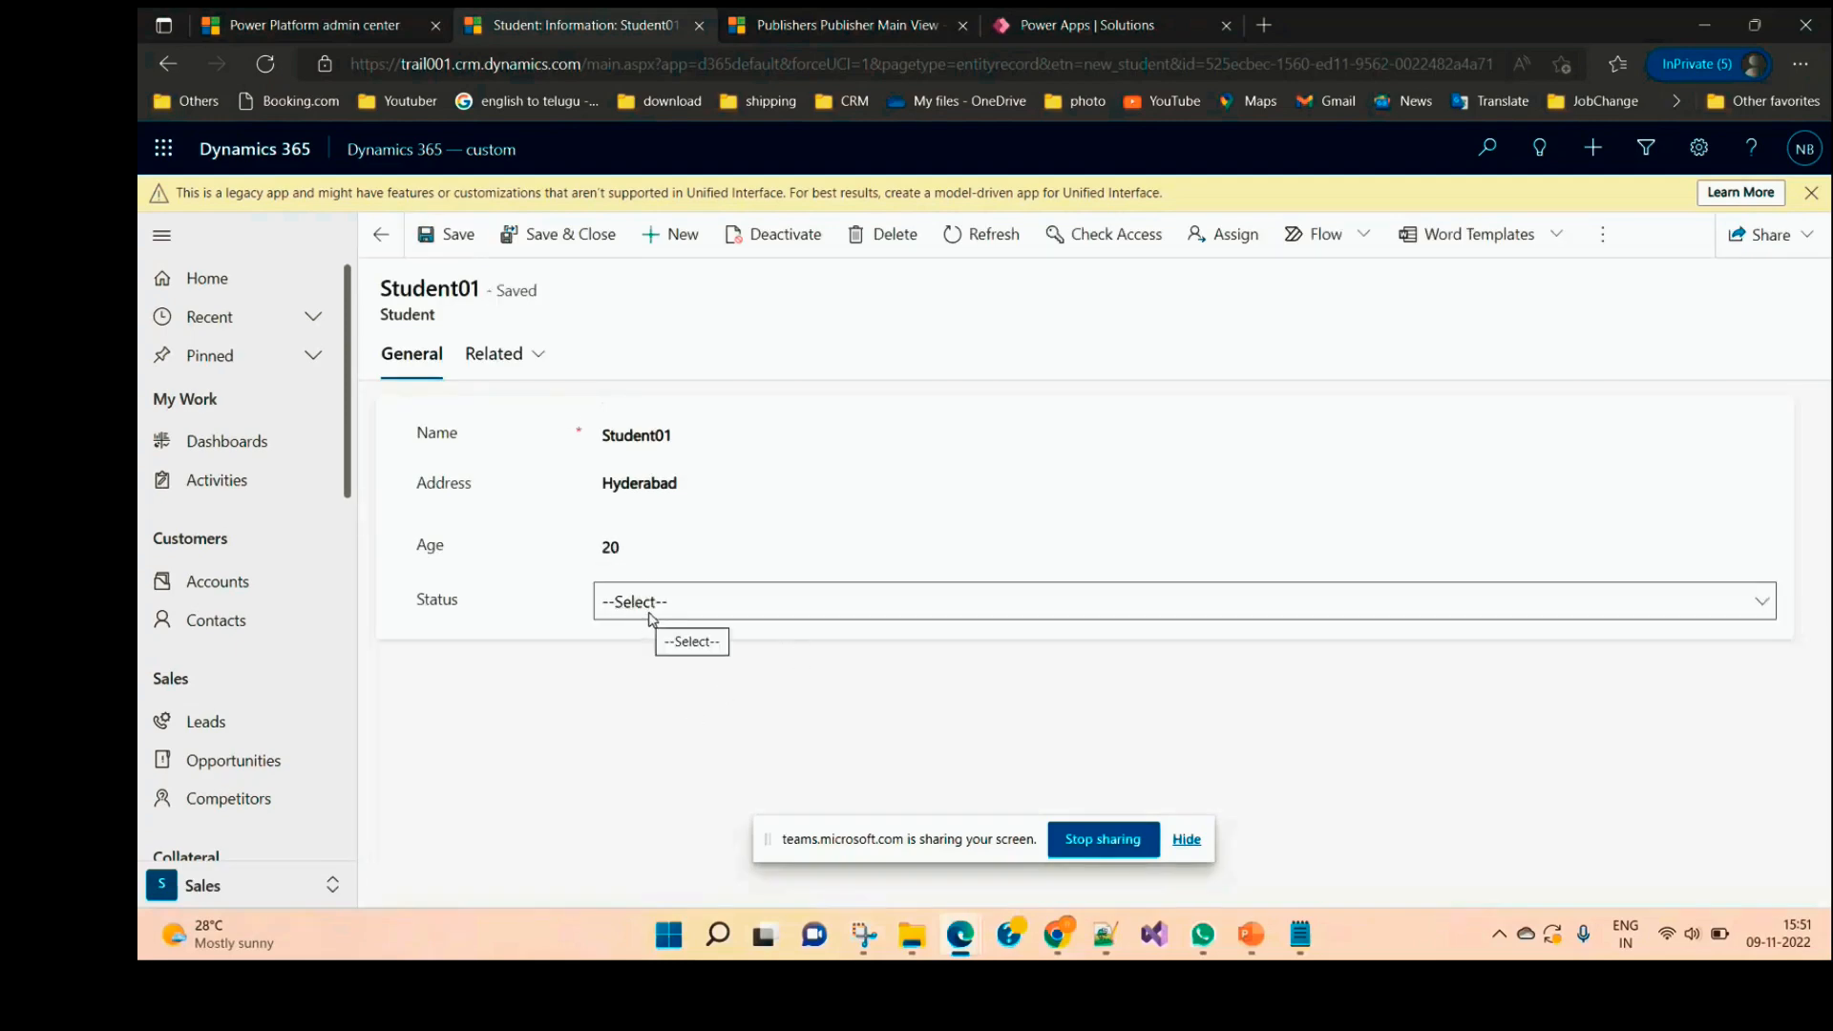
{"action": "left_click", "coordinate": [602, 751]}
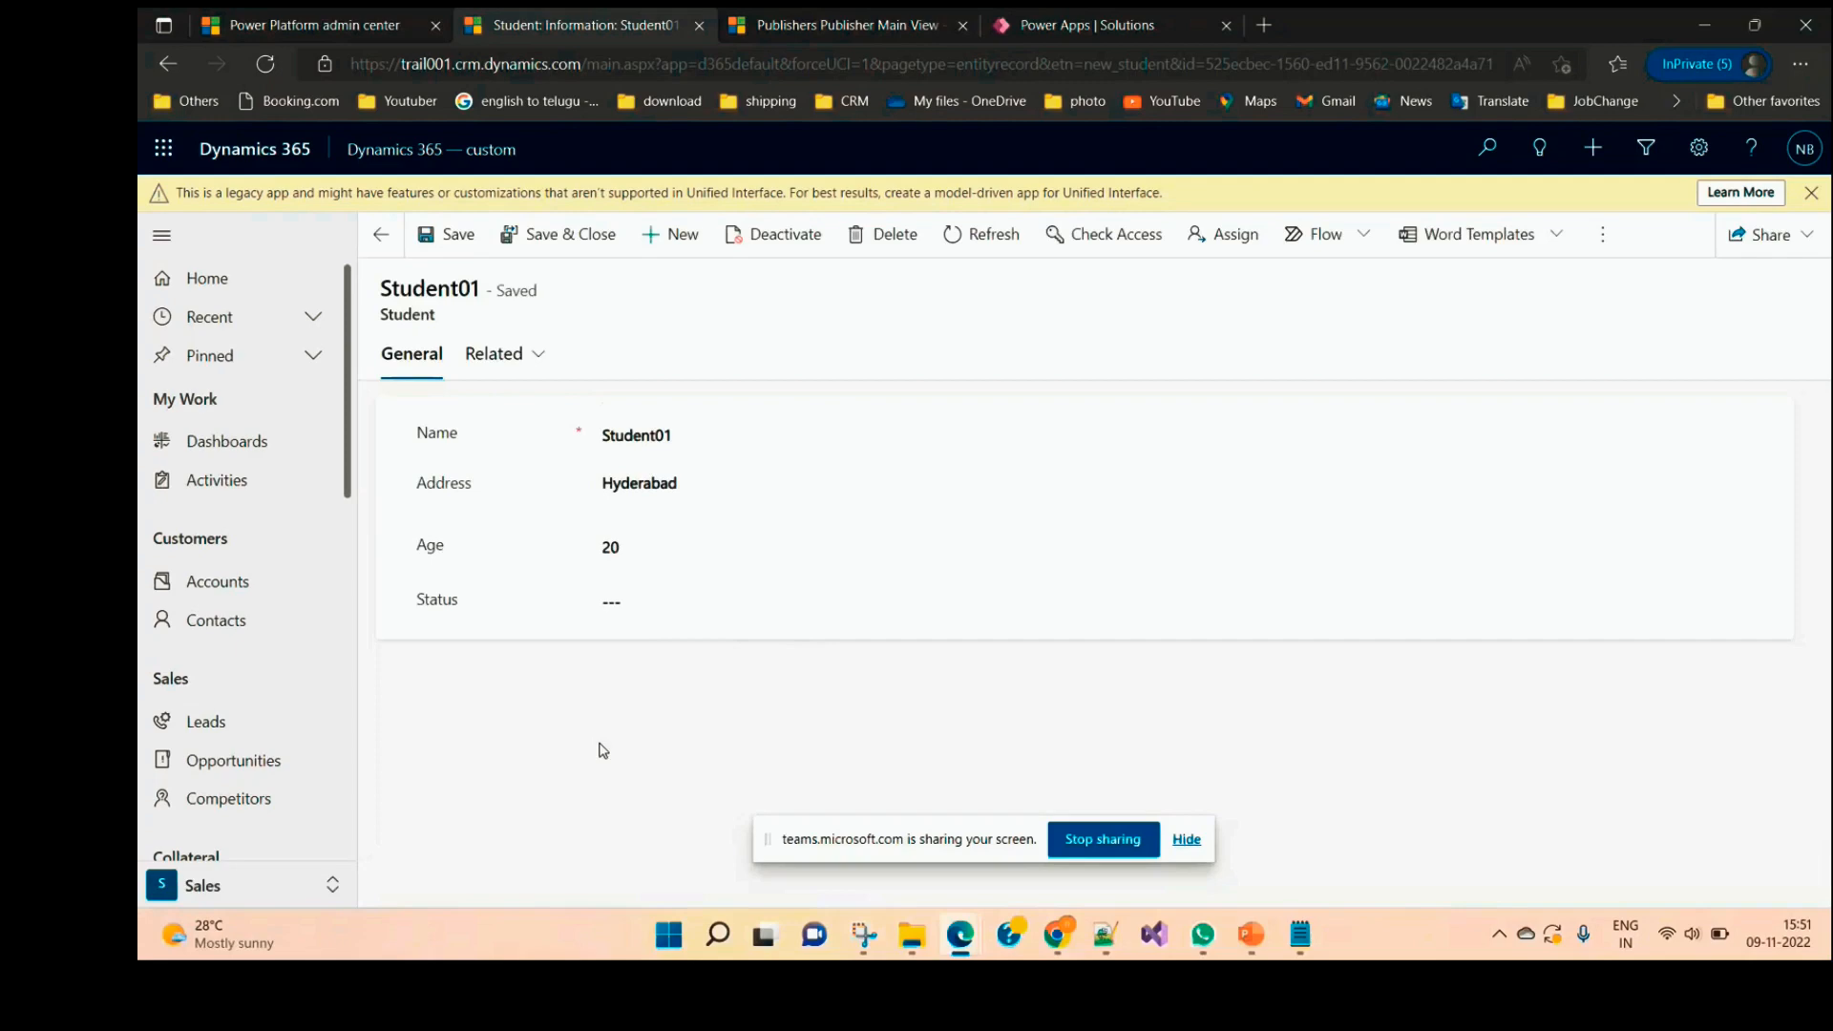